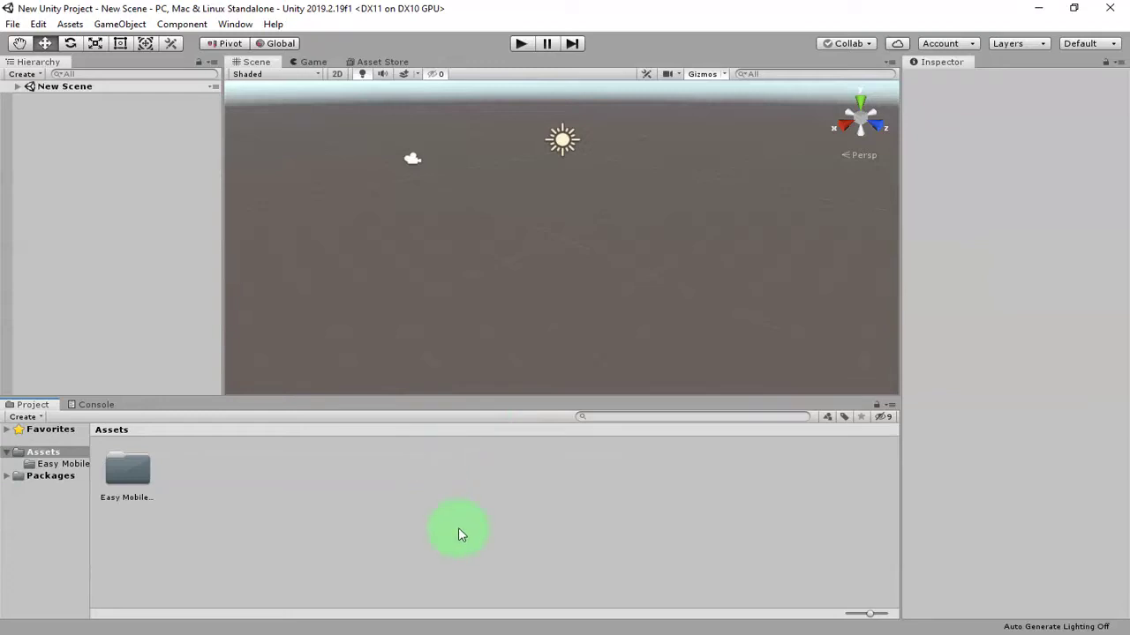
Add a 3D Cube at the scene origin and switch to the Scale tool.
right_click(98, 191)
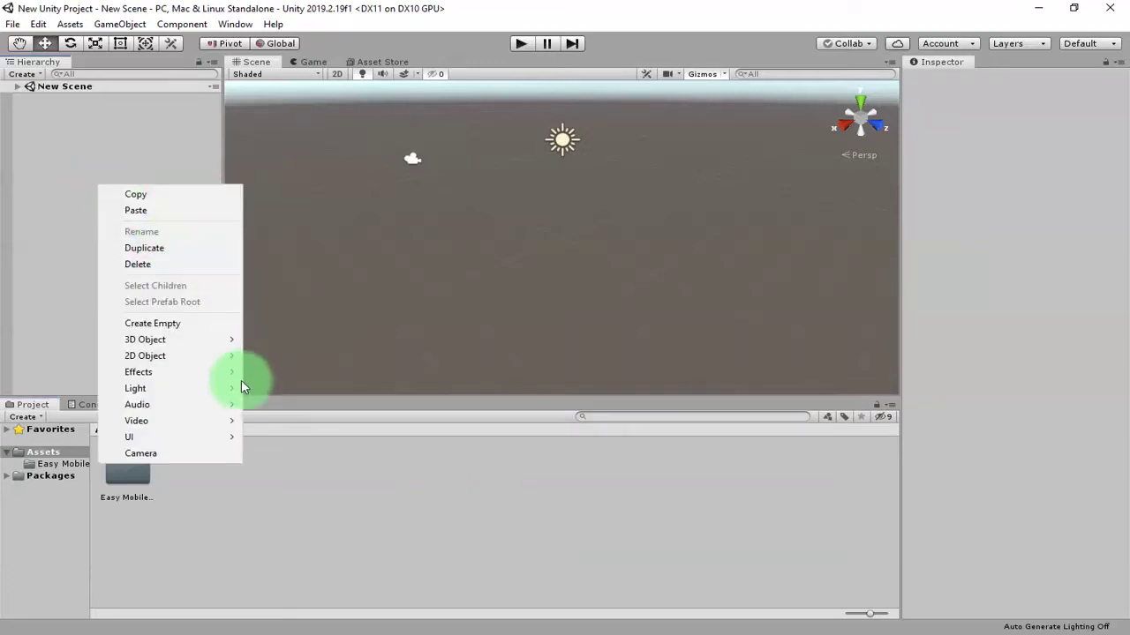
mouse_move(200, 352)
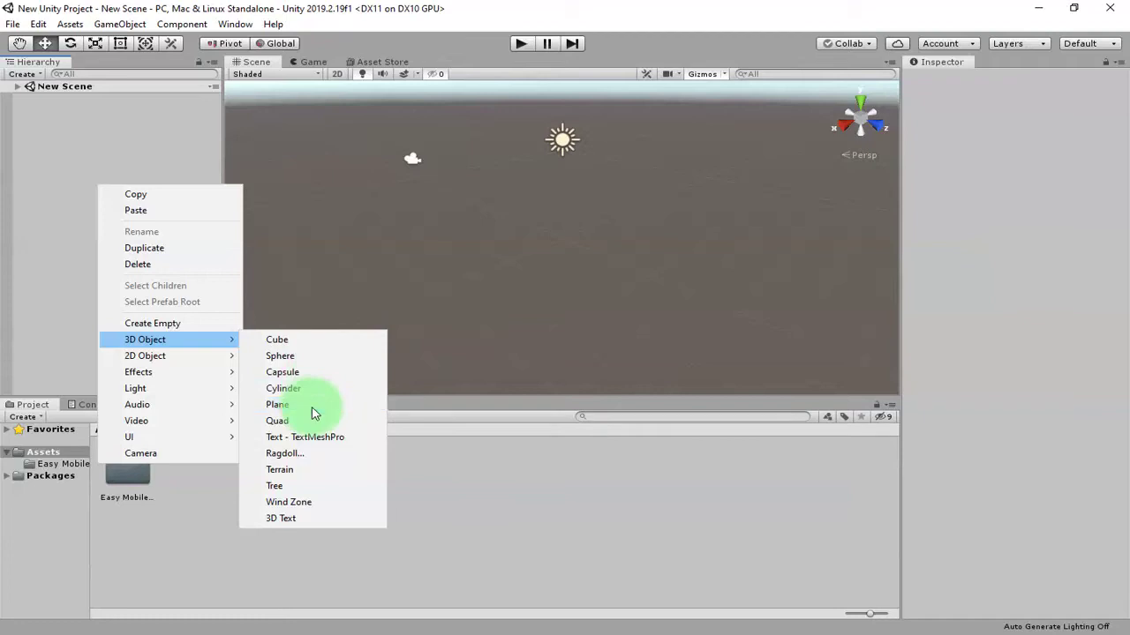
click(303, 343)
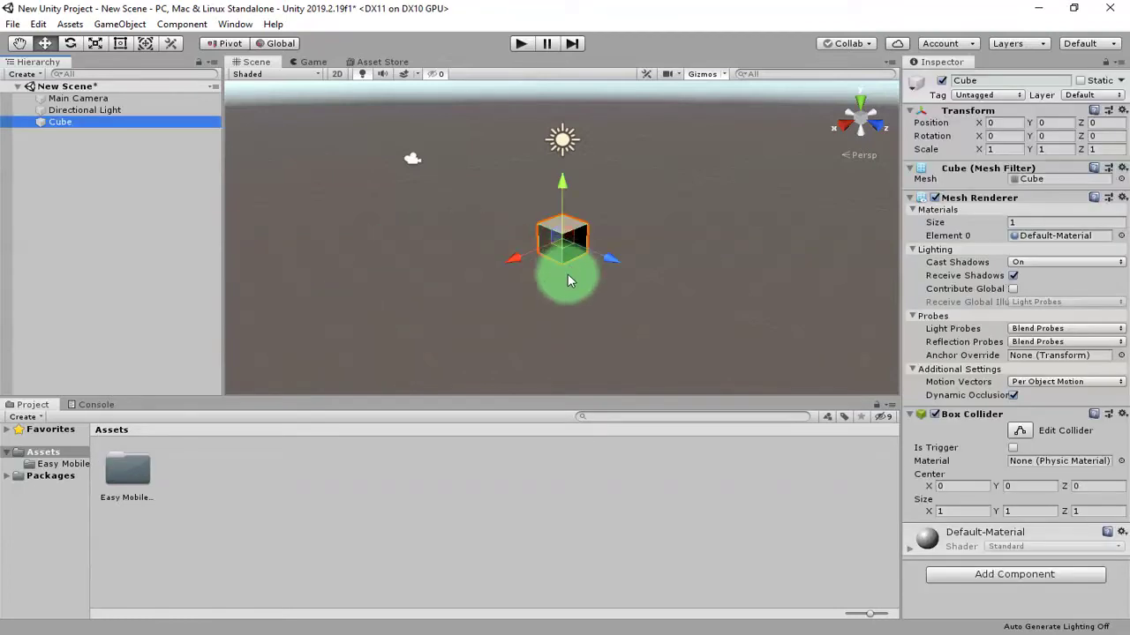
click(95, 43)
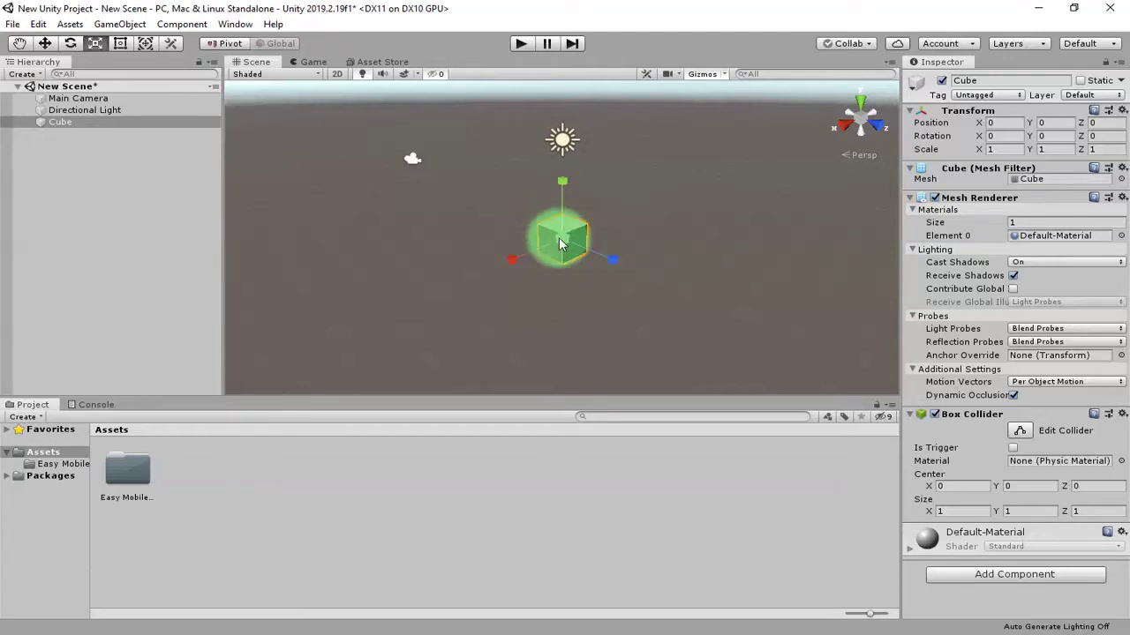
right_click(73, 166)
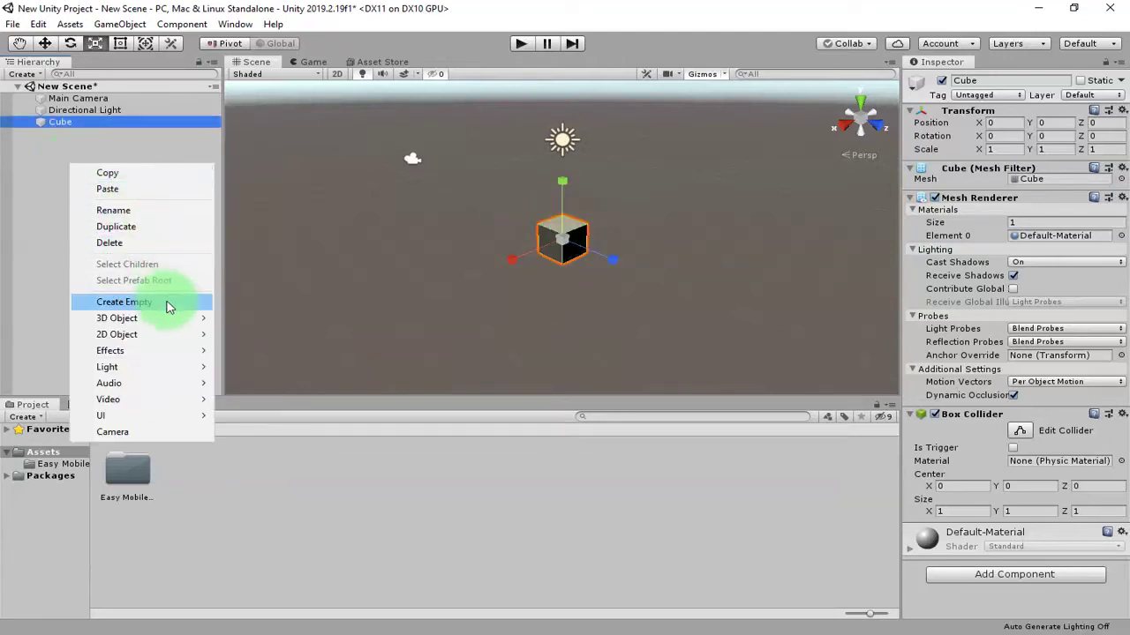
Create a second cube, parent it under Cube, and stretch it along Z.
mouse_move(168, 320)
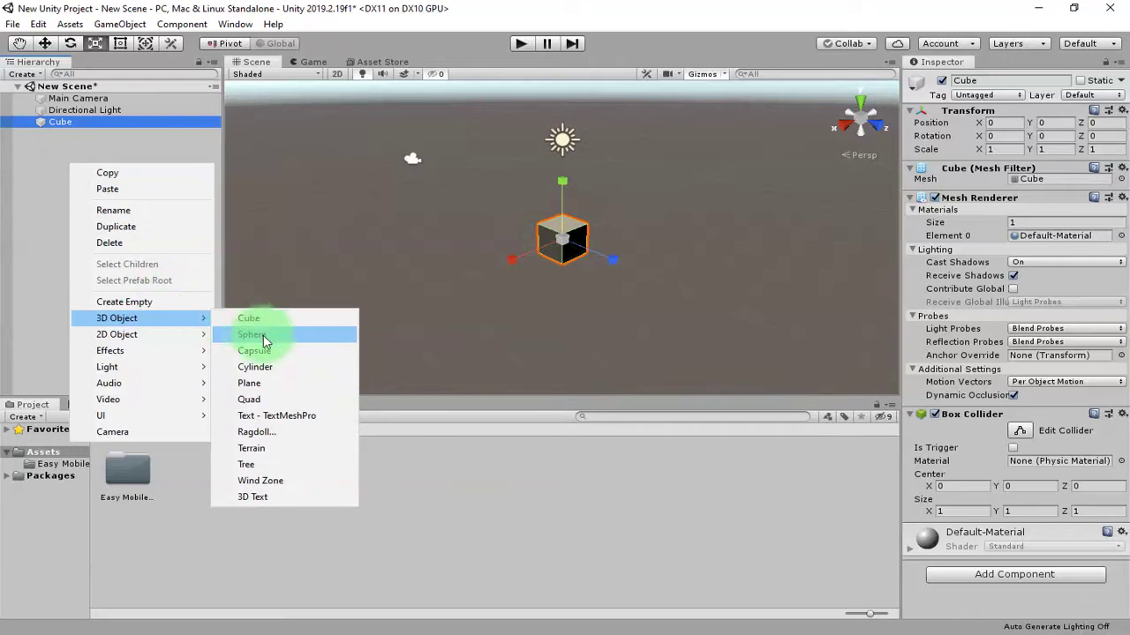
click(260, 318)
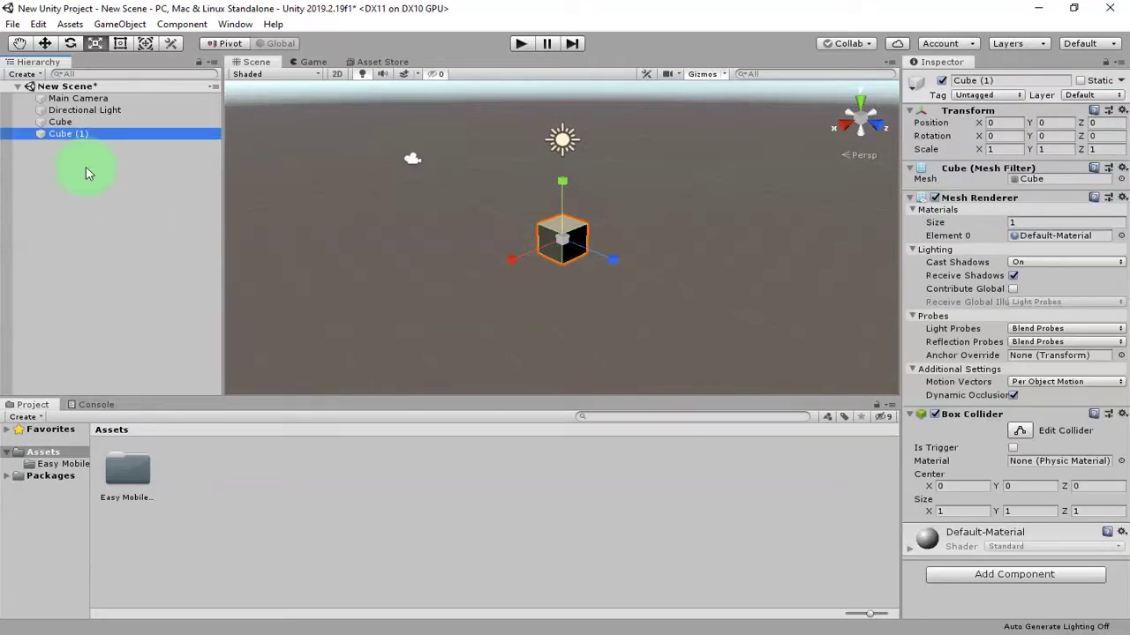
drag(73, 138, 101, 122)
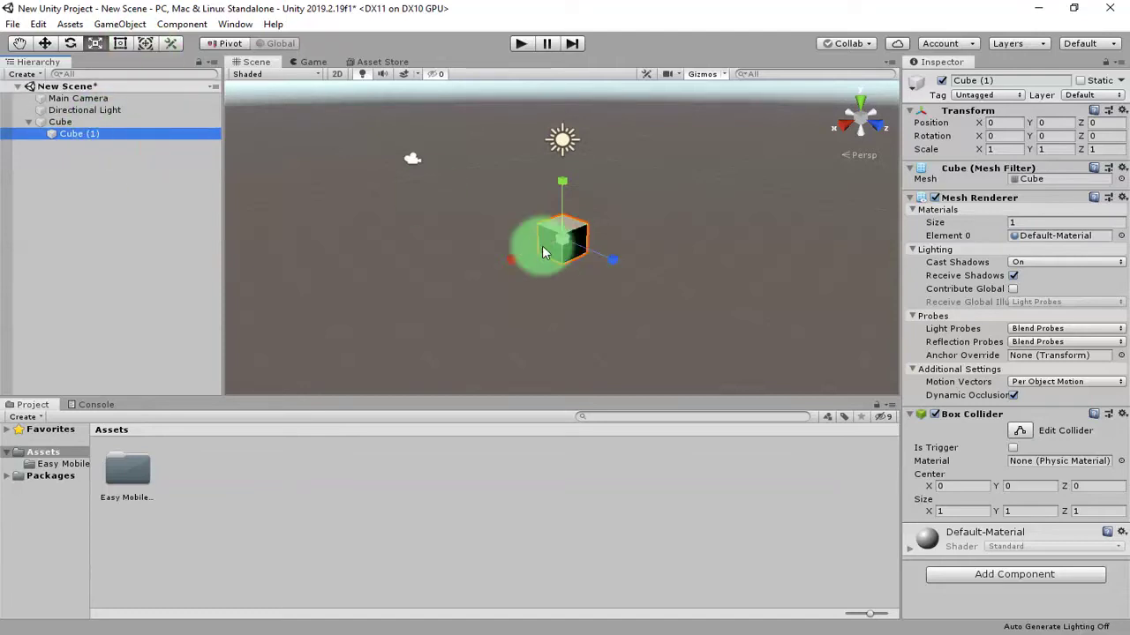
drag(613, 259, 768, 320)
Reshape Cube (1) into a flat plank at scale 6.3495, 0.14448, 0.67014.
click(60, 122)
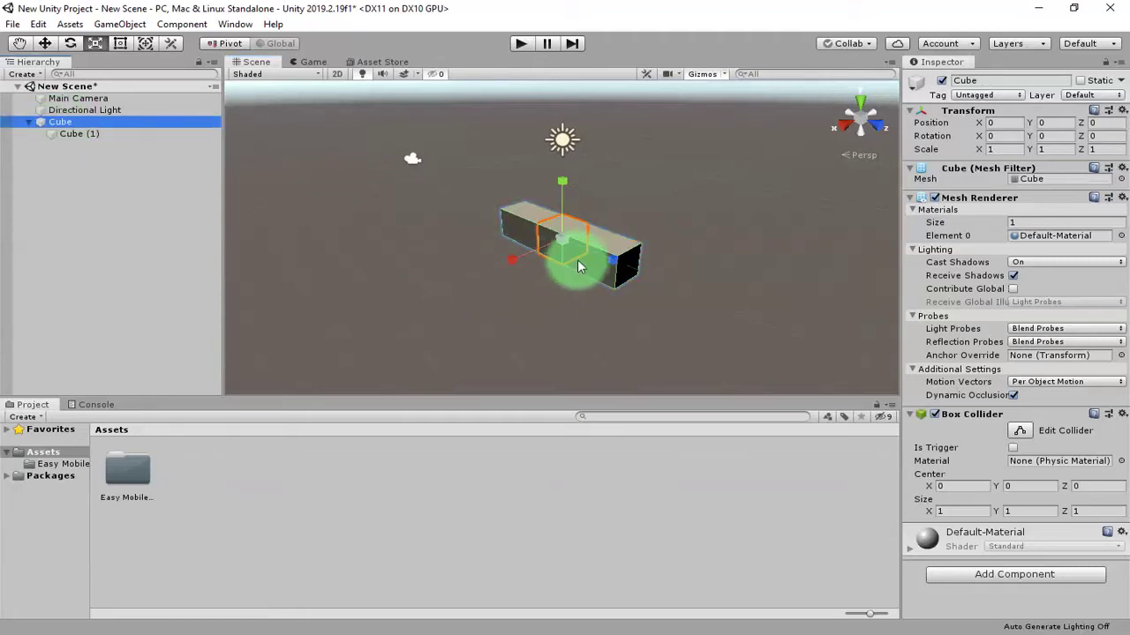
click(85, 133)
drag(601, 248, 566, 255)
click(100, 133)
click(110, 123)
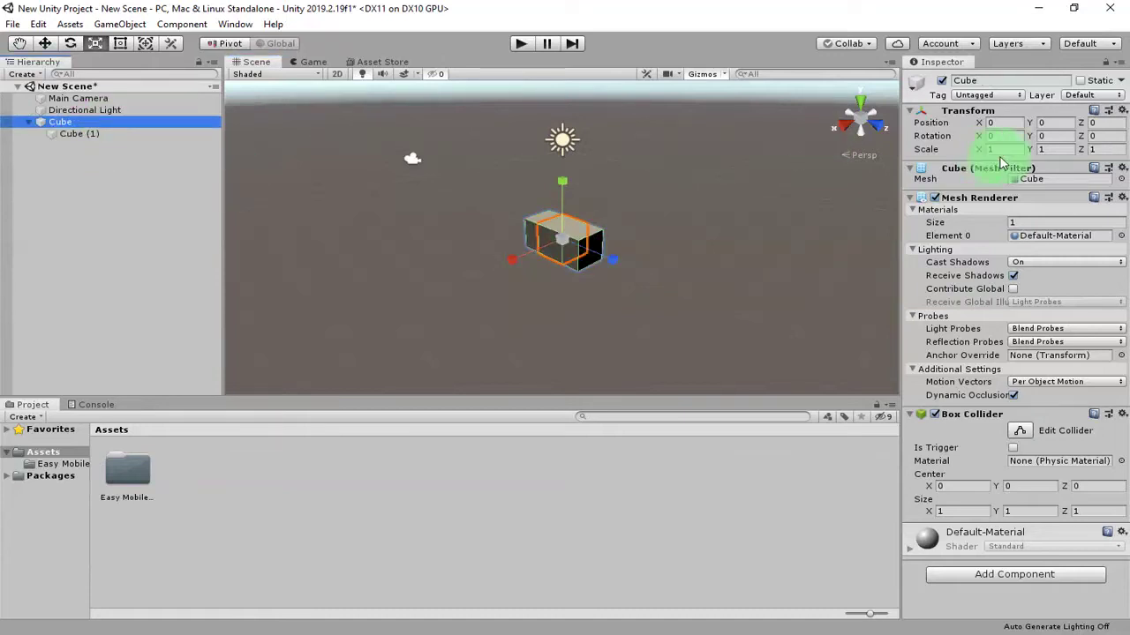
click(99, 131)
drag(92, 127, 350, 333)
drag(612, 269, 575, 250)
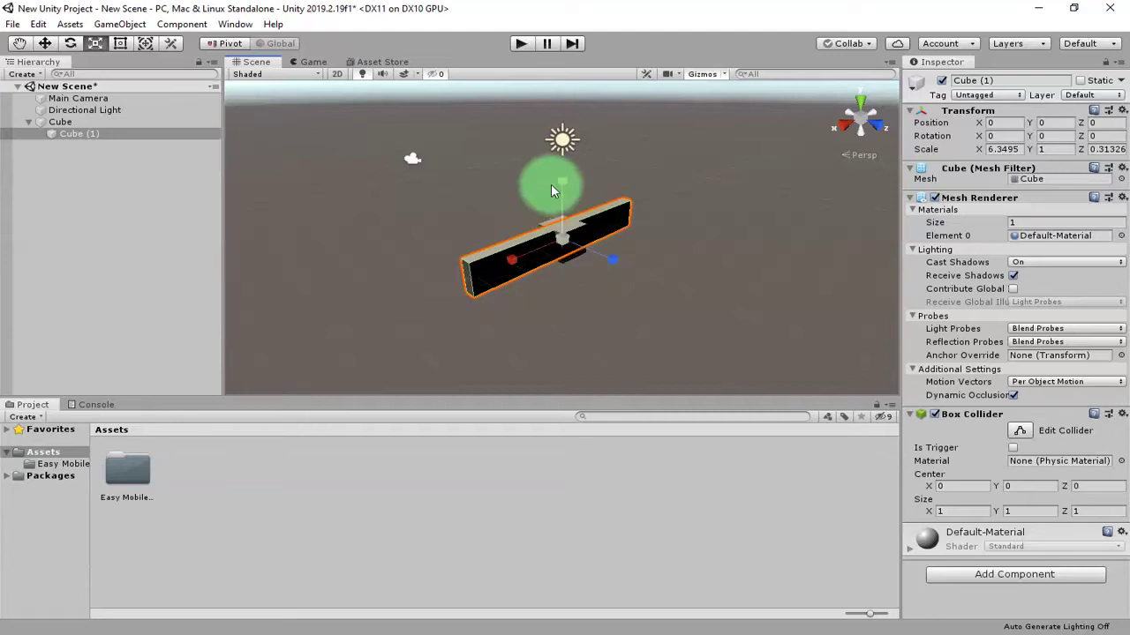
drag(562, 182, 571, 218)
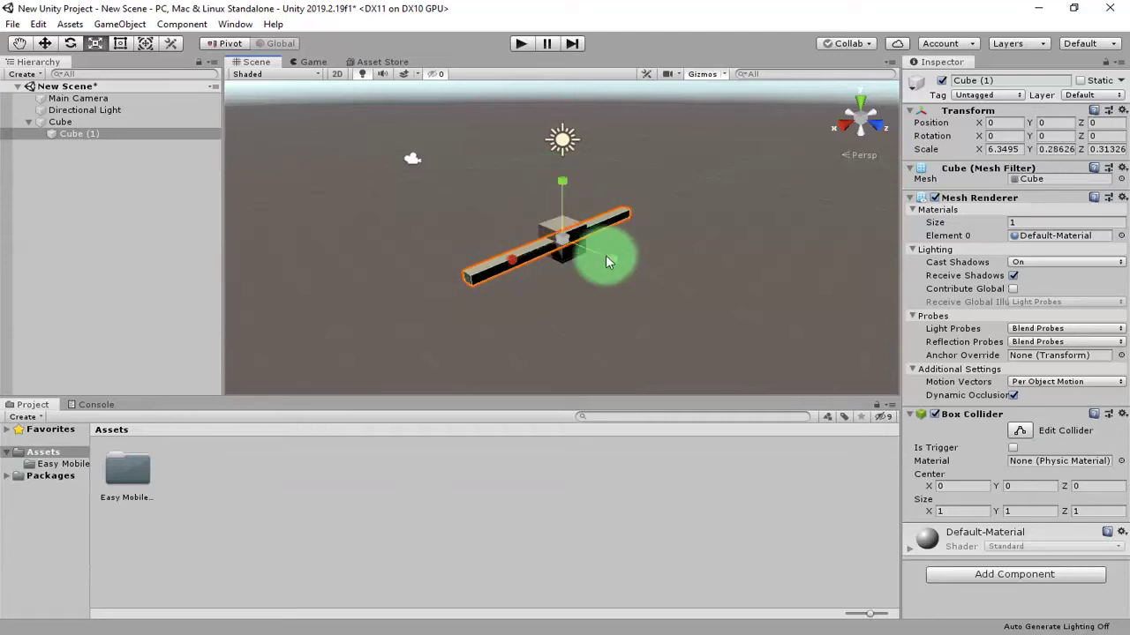
drag(612, 258, 657, 283)
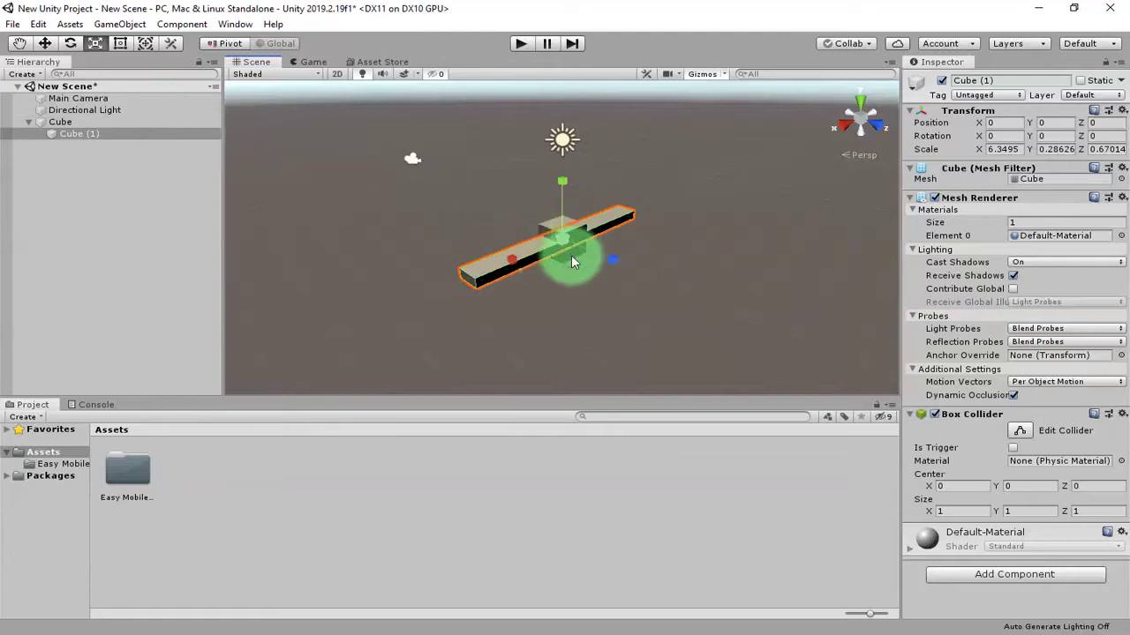
drag(563, 182, 566, 206)
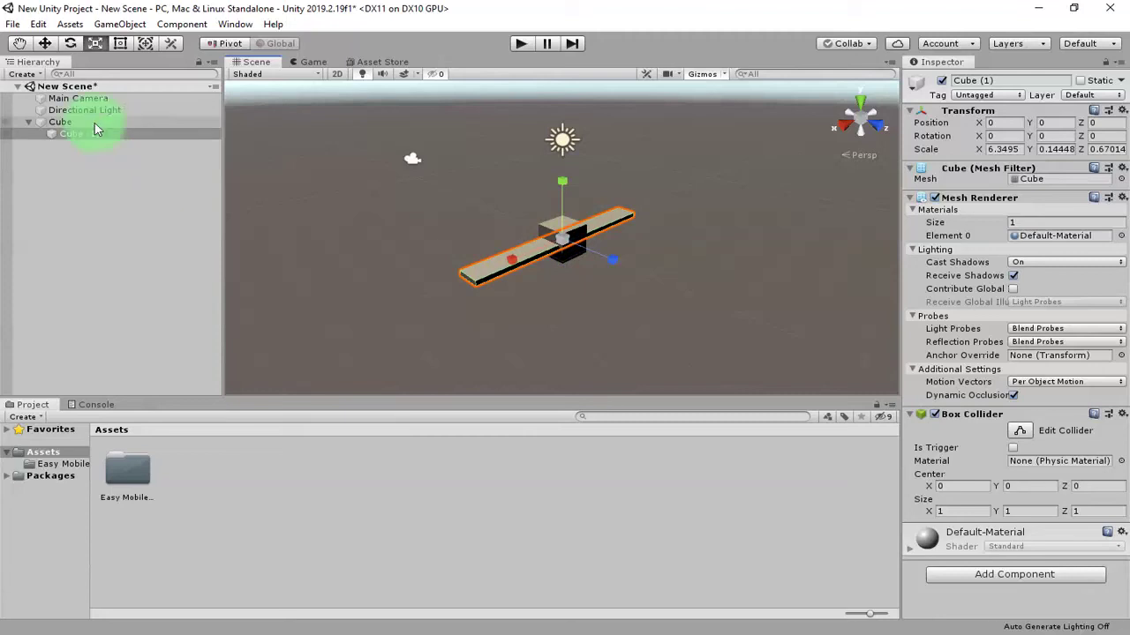
Remove the Mesh Renderer component from the parent Cube.
click(551, 225)
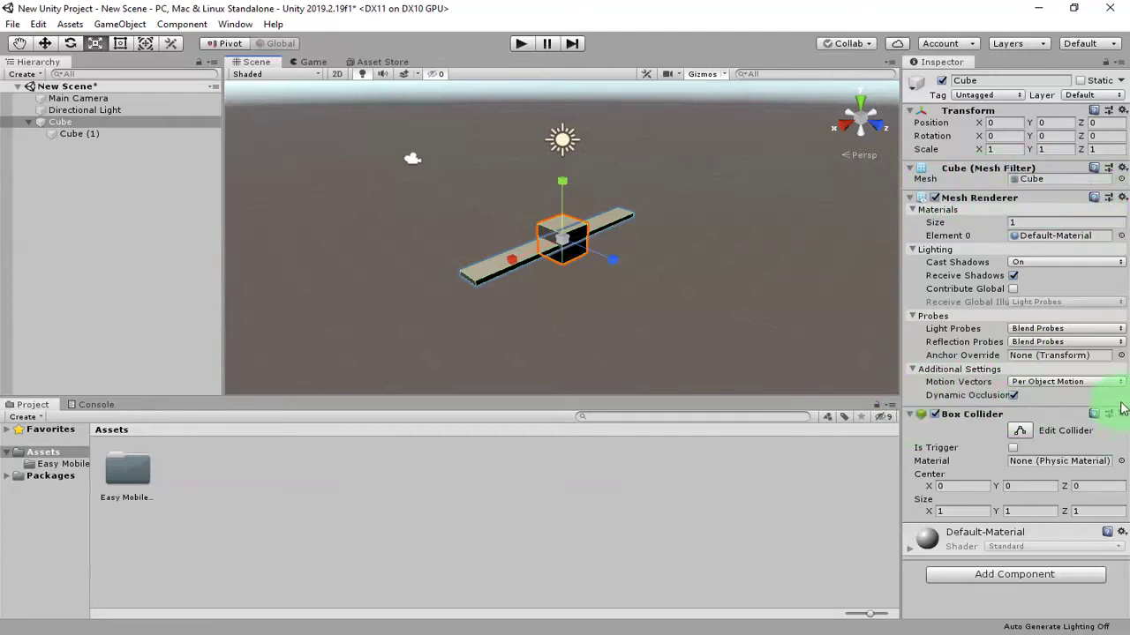
click(1119, 197)
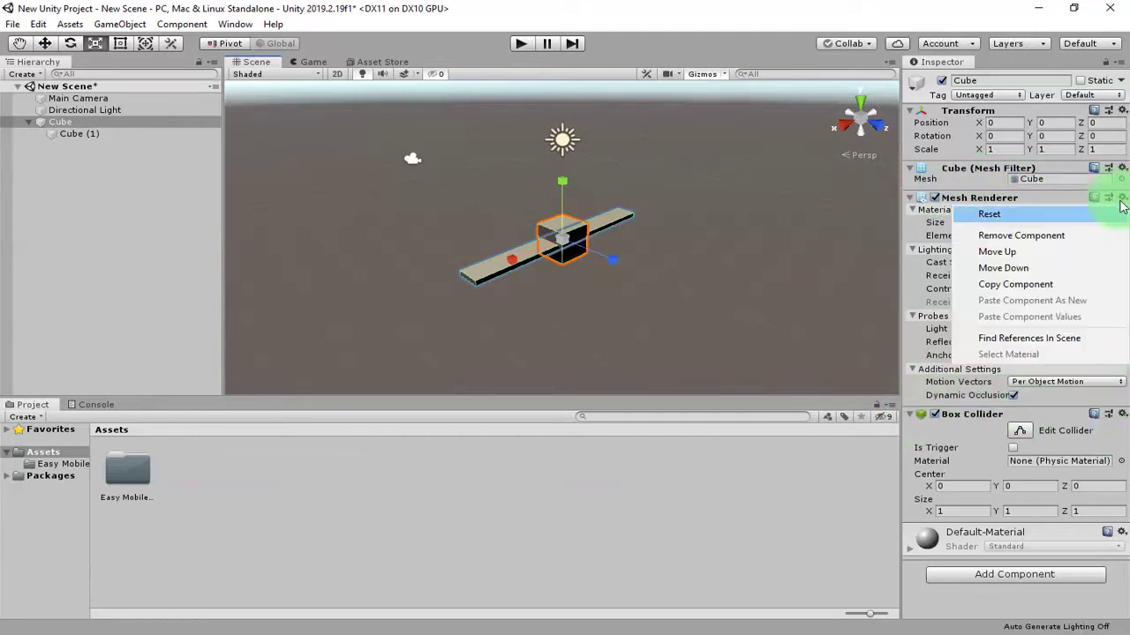
click(1086, 236)
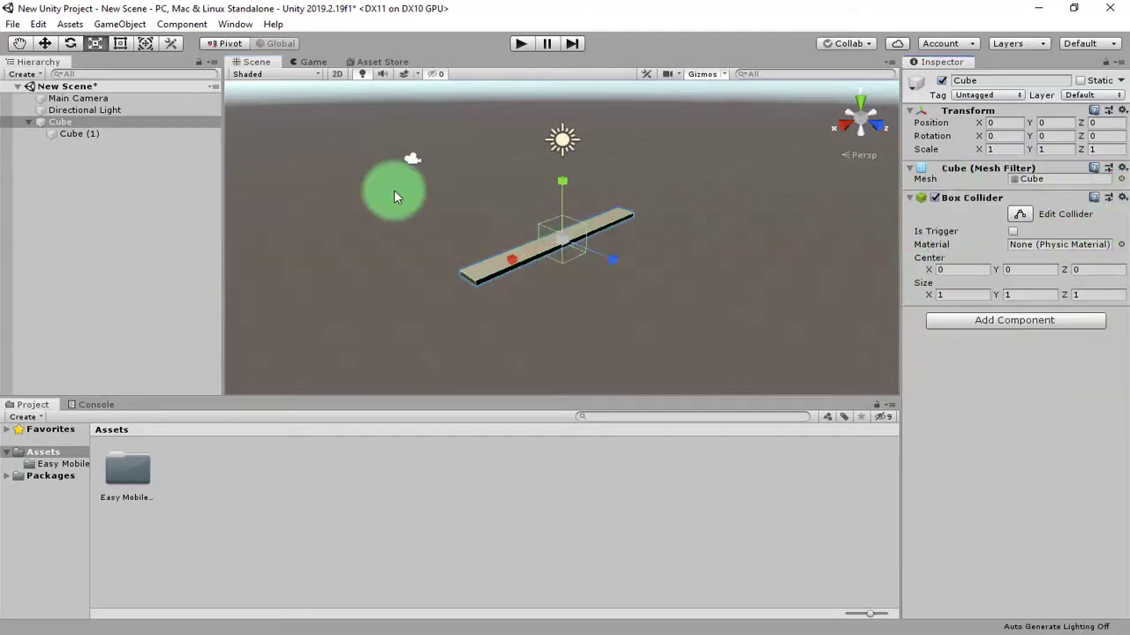
Rename Cube (1) to Wing.
right_click(76, 121)
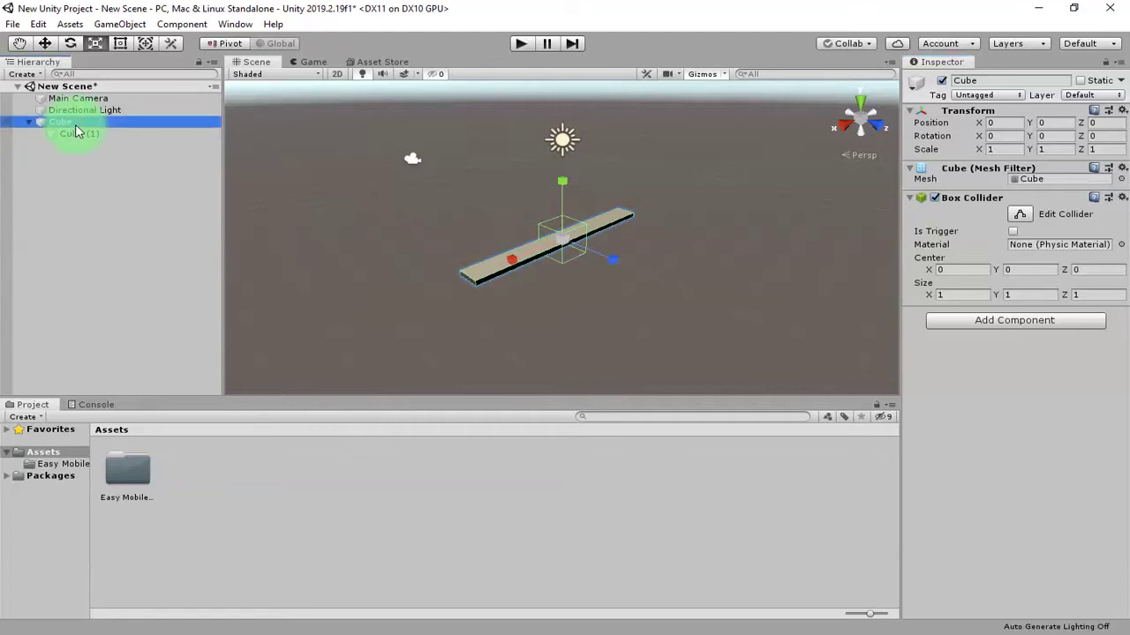
click(60, 134)
click(84, 136)
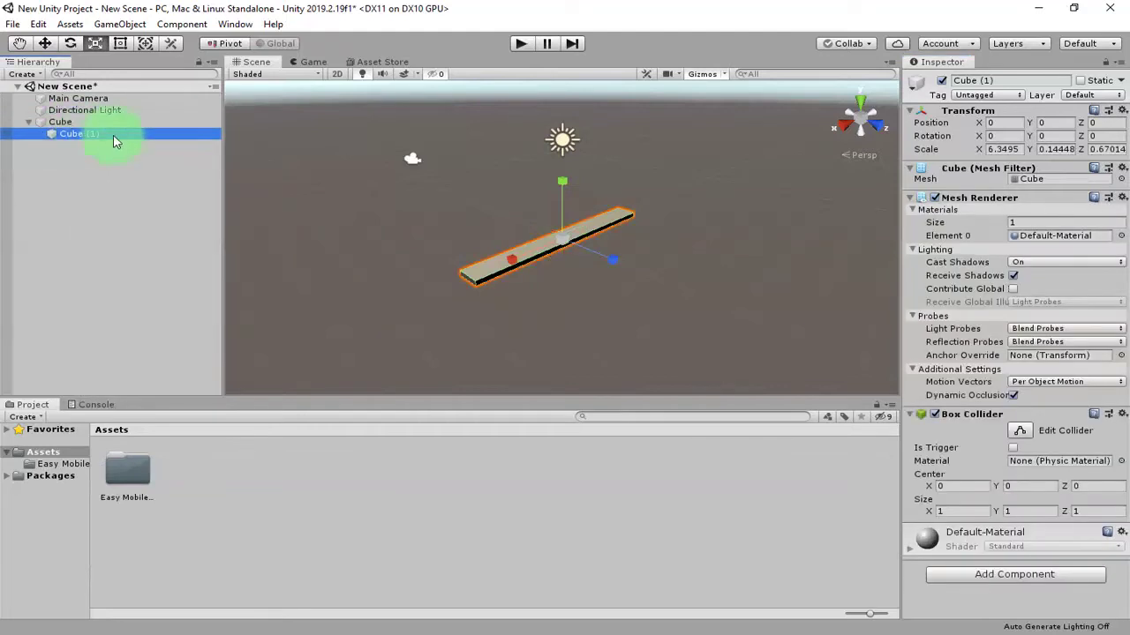
click(113, 134)
text(W)
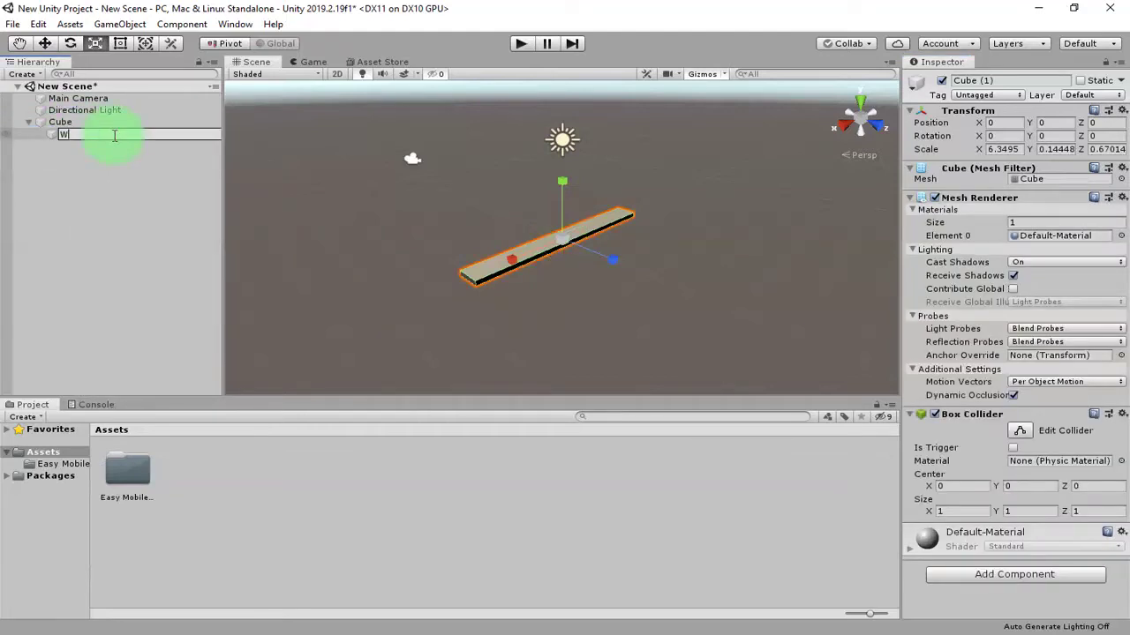
text(ing)
key(Return)
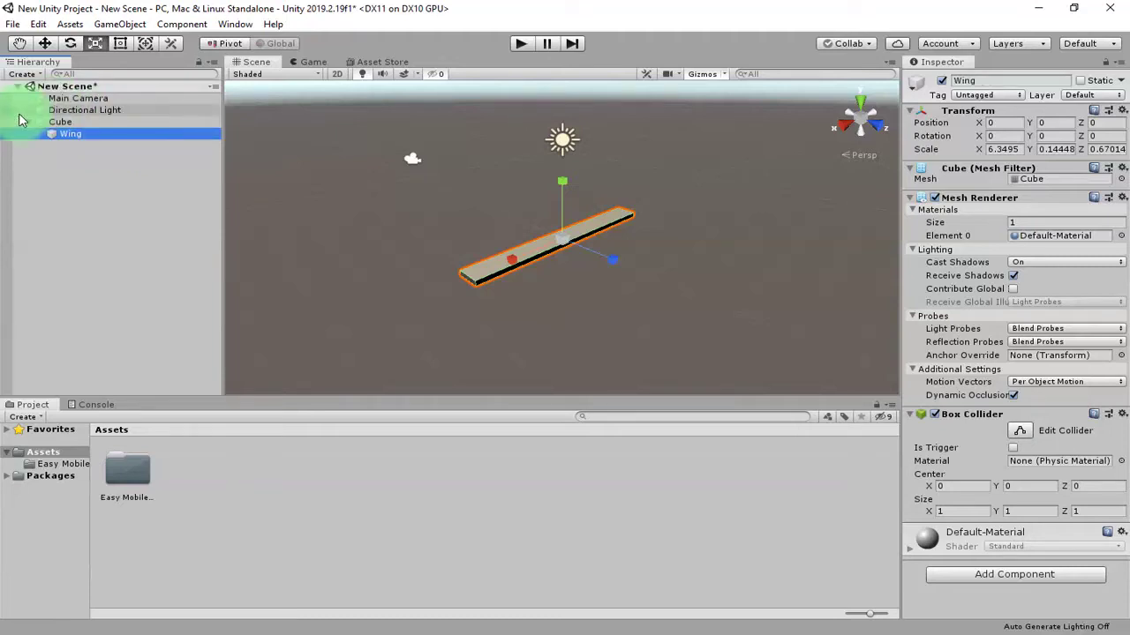
right_click(57, 122)
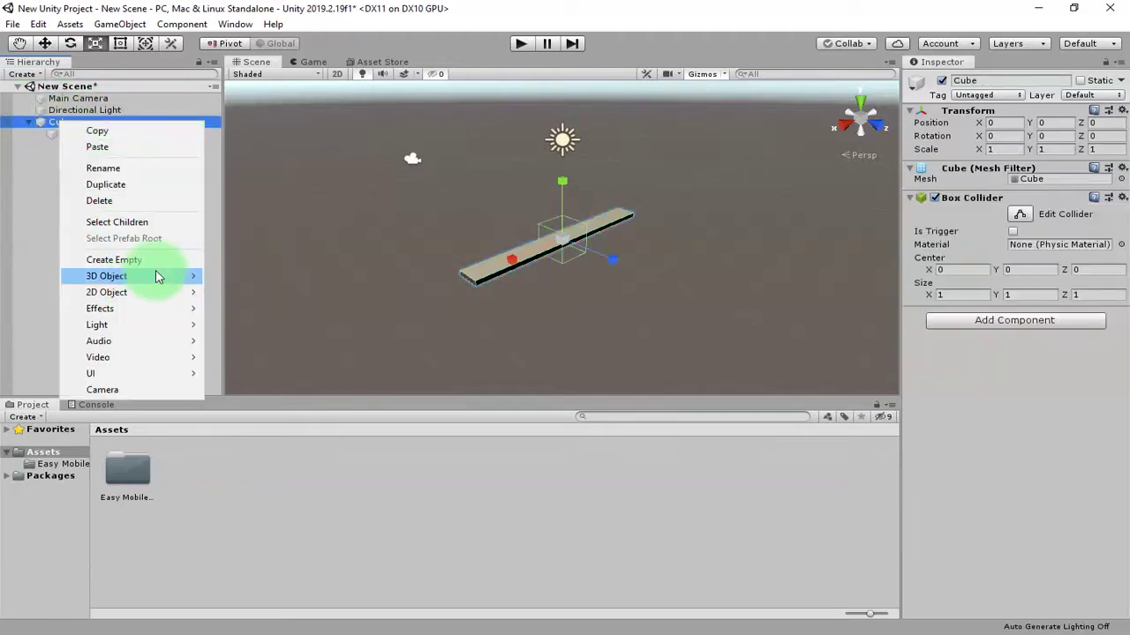
Add a child cube under Cube, stretch it lengthwise, and place it below and behind the wing.
mouse_move(156, 276)
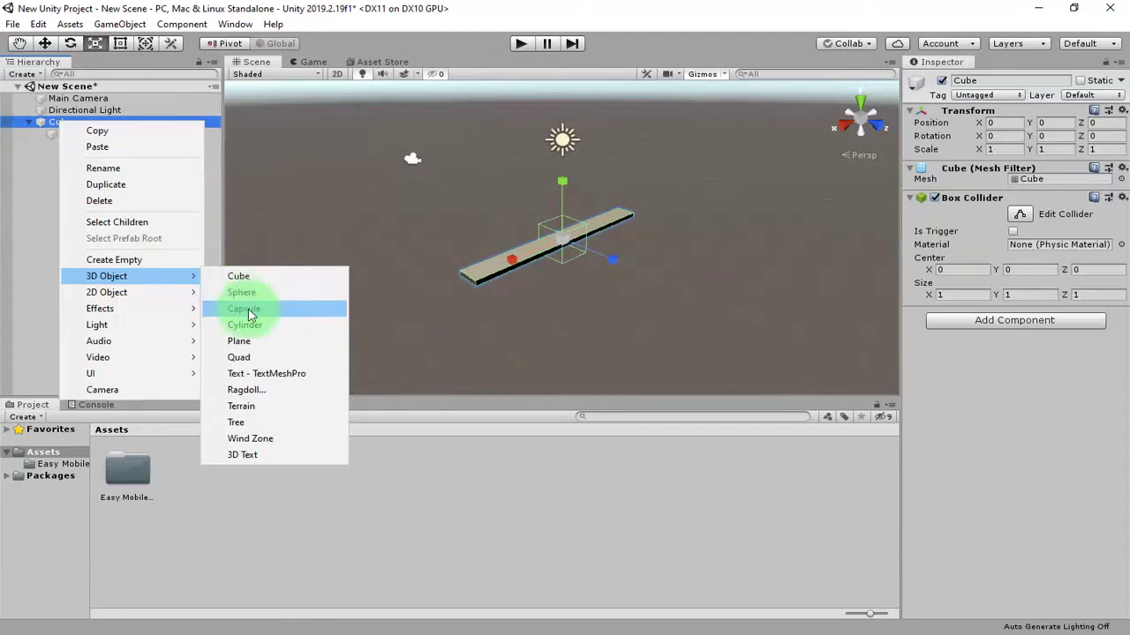
click(248, 277)
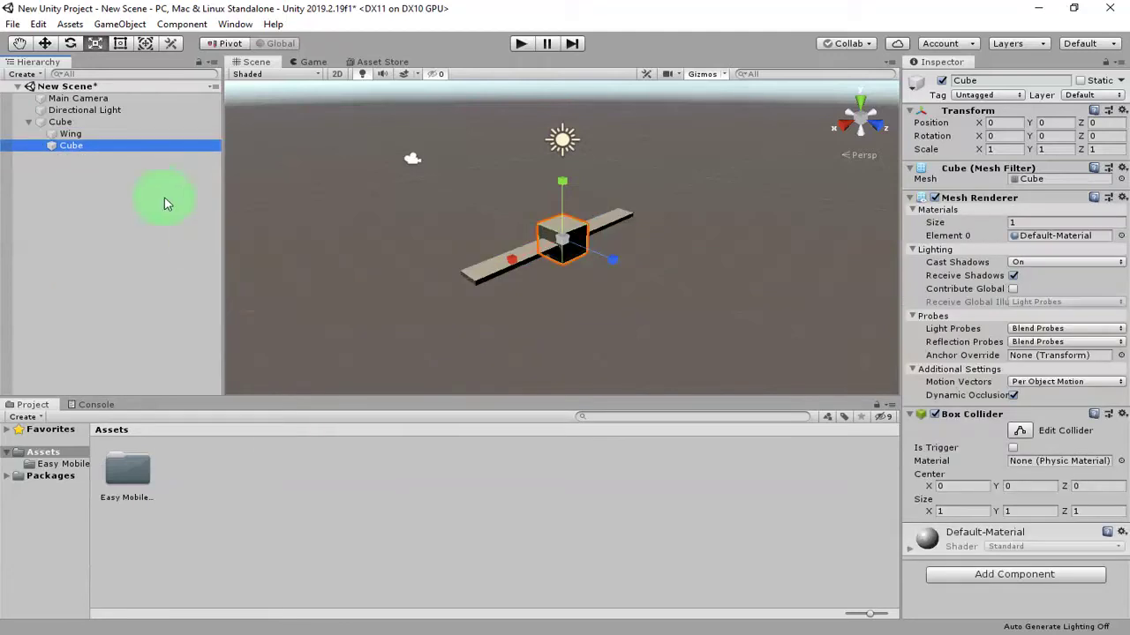
drag(599, 252, 680, 272)
click(44, 44)
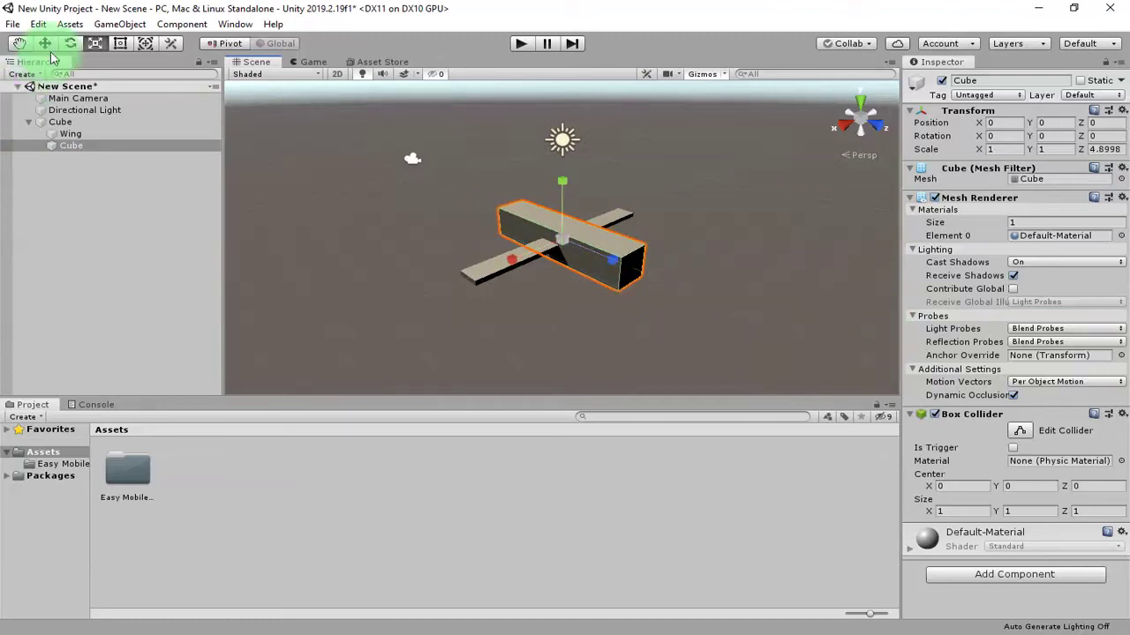
click(584, 233)
drag(584, 233, 591, 263)
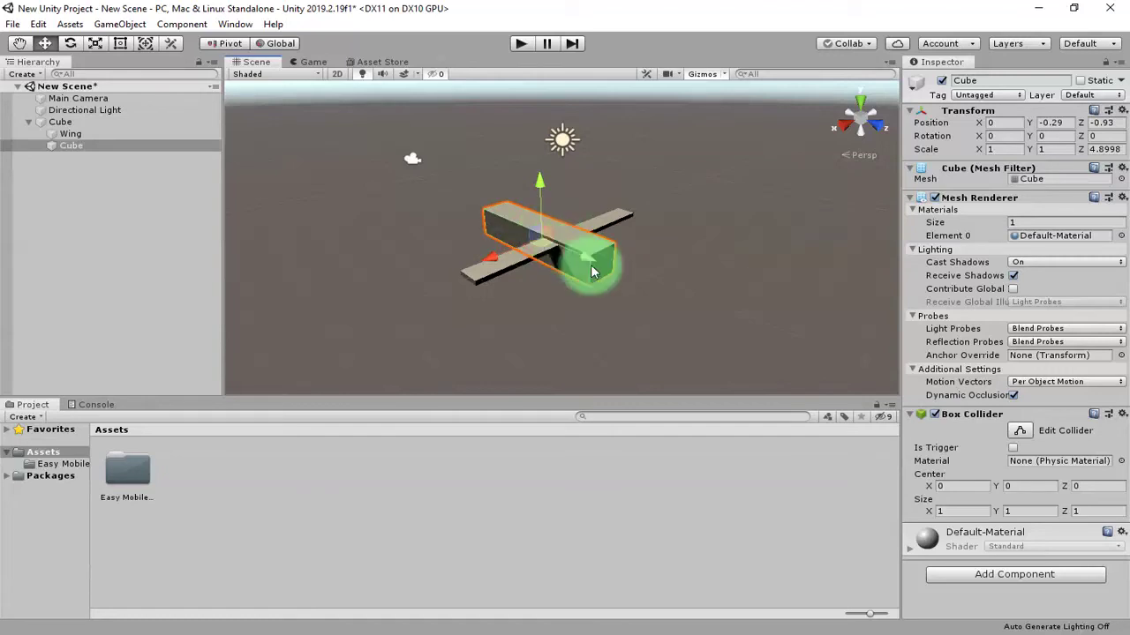
click(95, 43)
drag(535, 247, 565, 252)
click(45, 43)
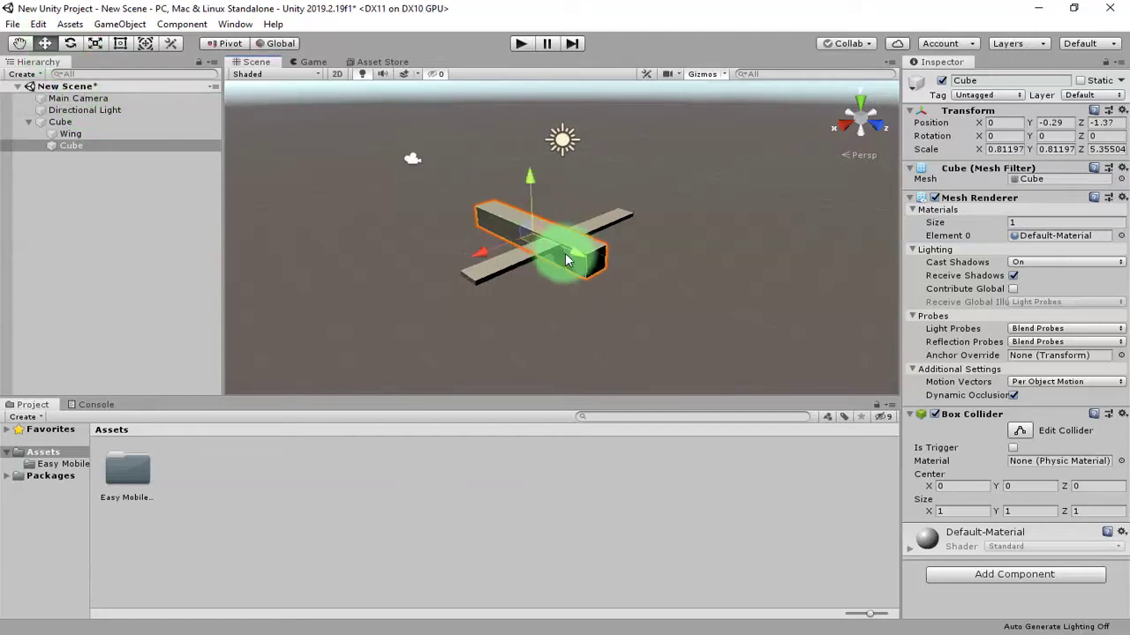
click(75, 146)
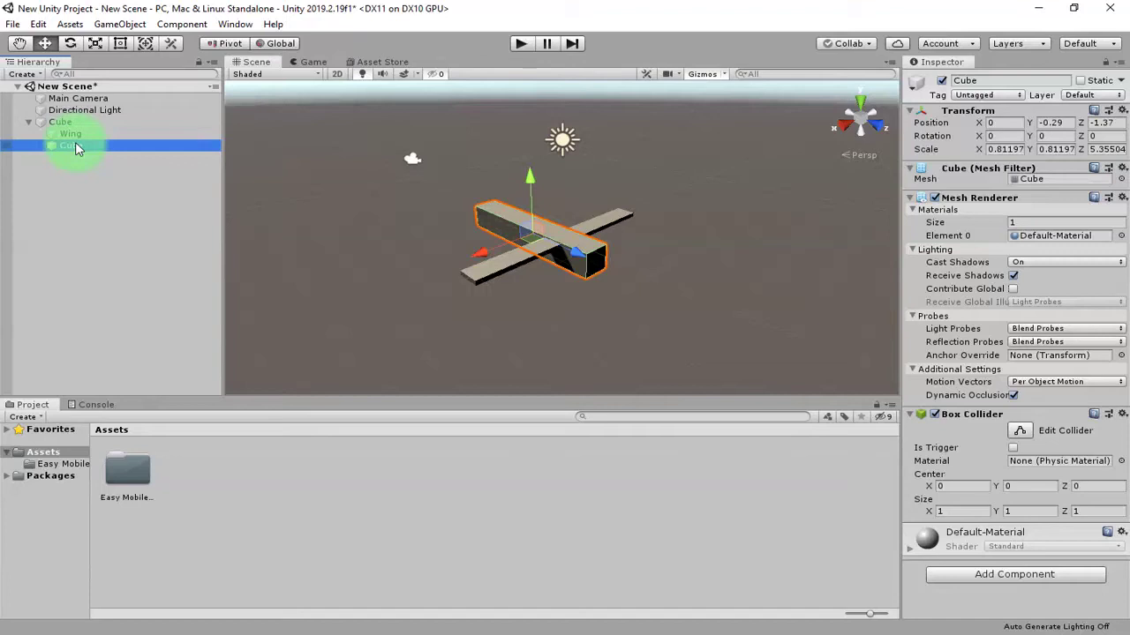
Rename the new fuselage cube to Body.
click(75, 147)
text(Body)
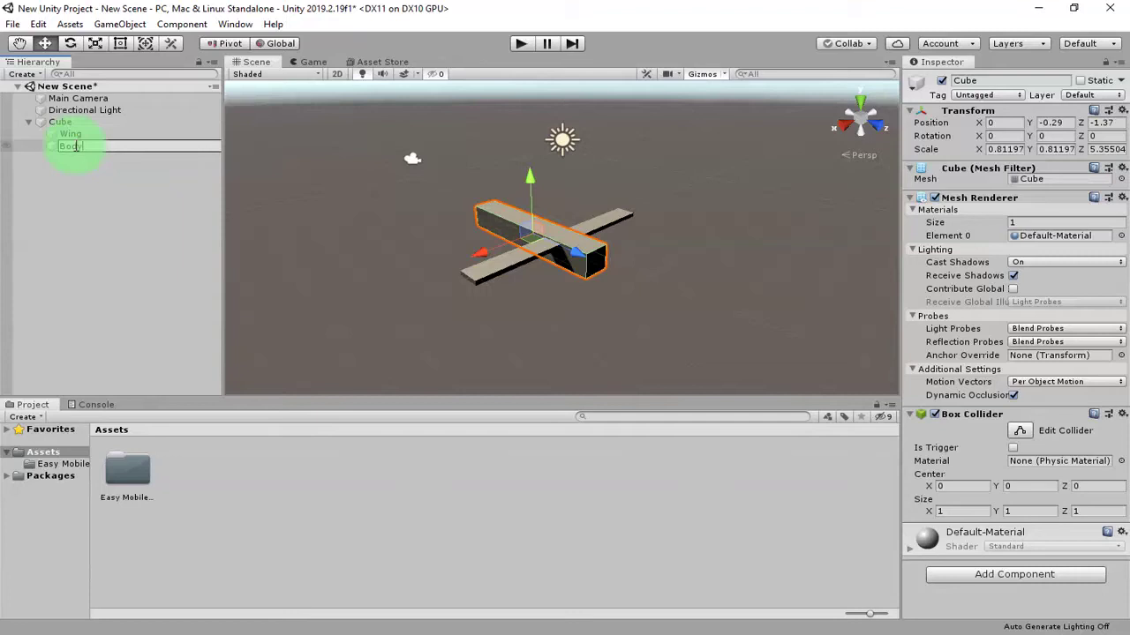
key(Return)
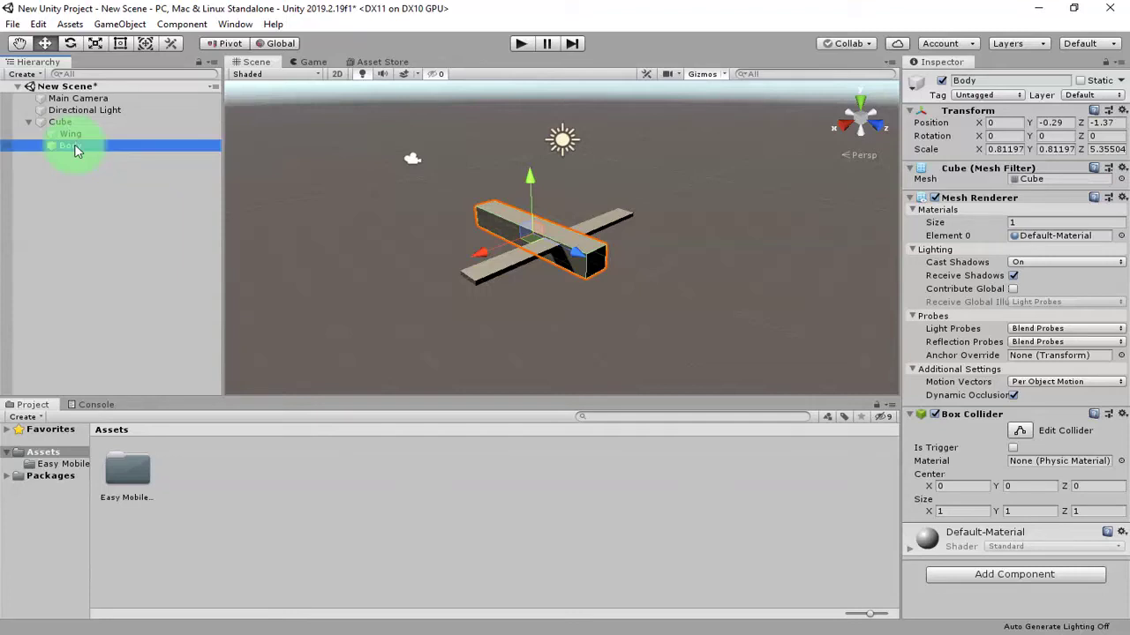
click(55, 123)
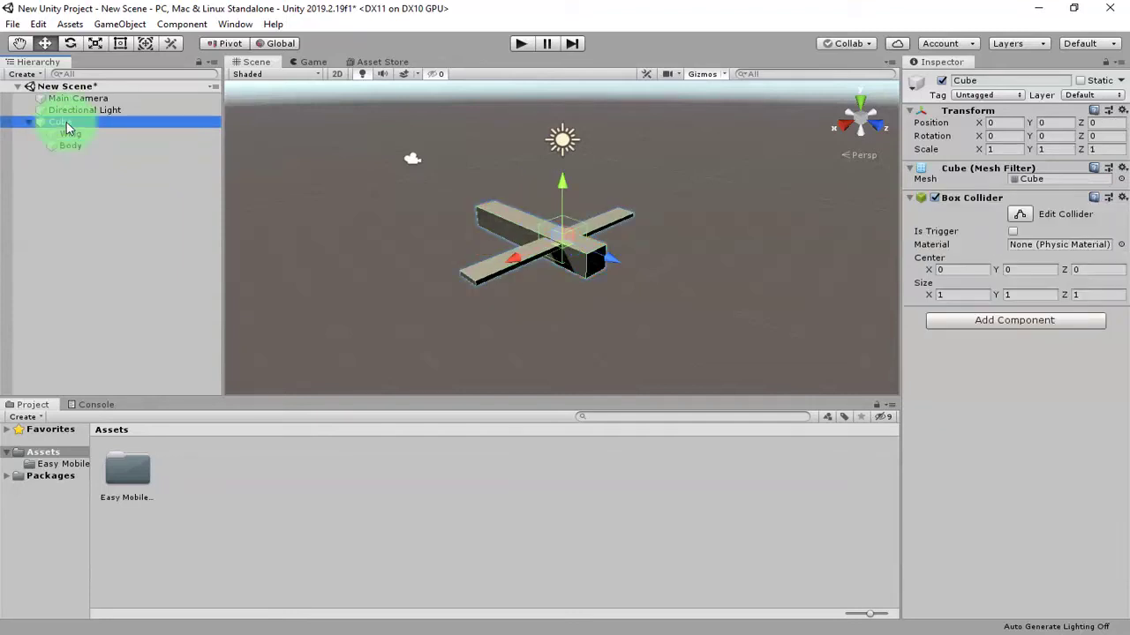
Add a thin upright fin cube at Z -3.91, X scale 0.10259, raised to Y 0.54, and save.
right_click(67, 123)
mouse_move(157, 284)
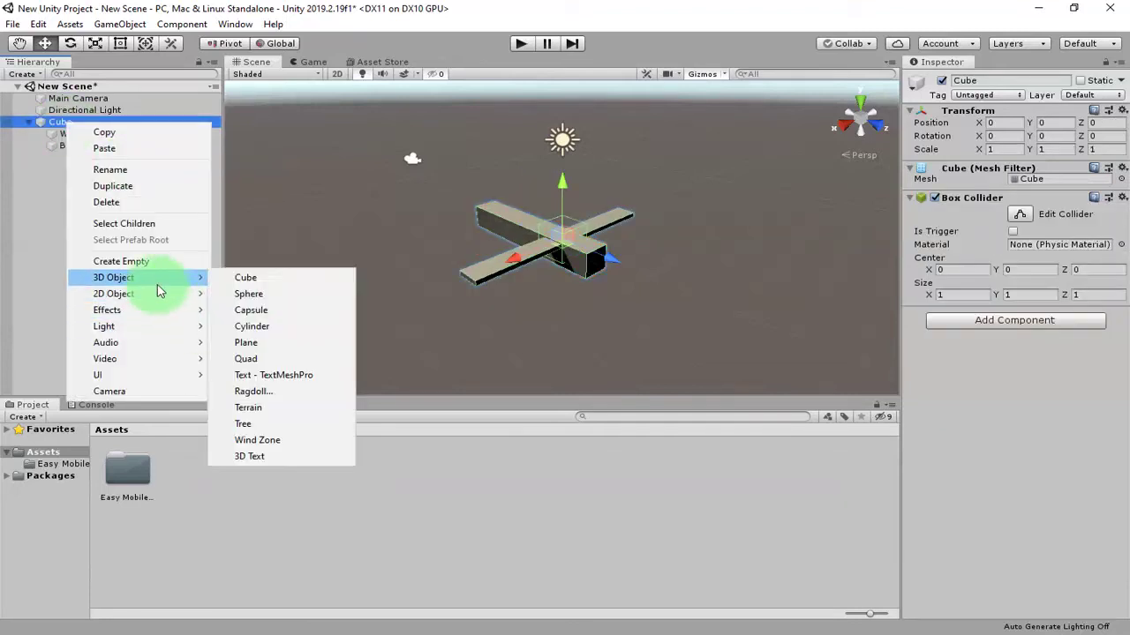
click(297, 283)
drag(561, 246, 492, 239)
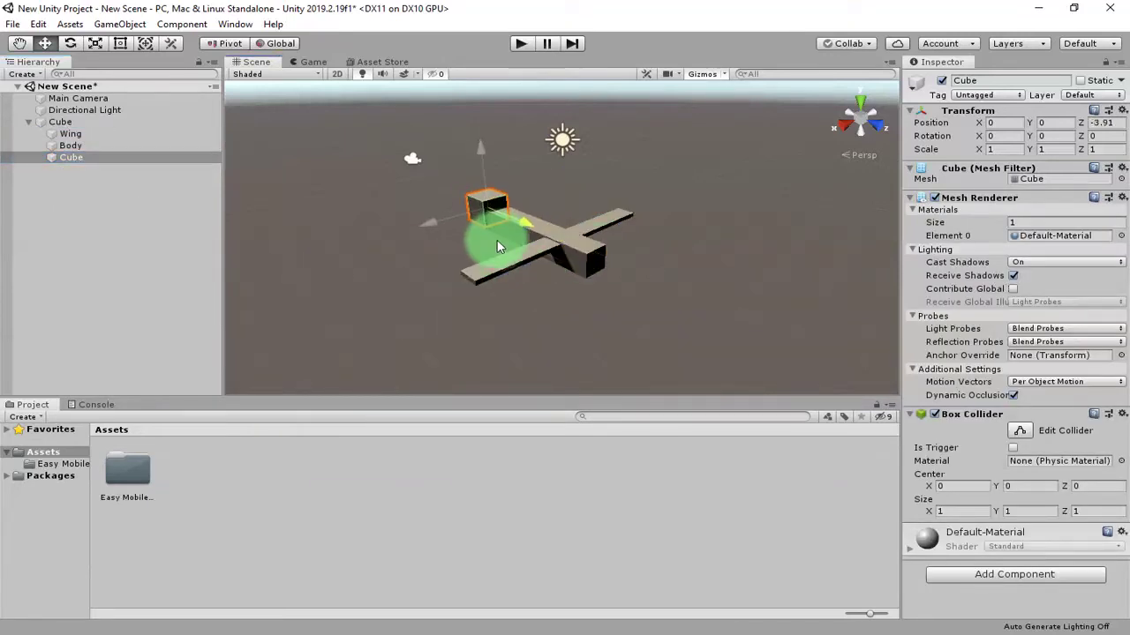
click(70, 44)
click(95, 43)
drag(428, 225, 472, 223)
click(44, 44)
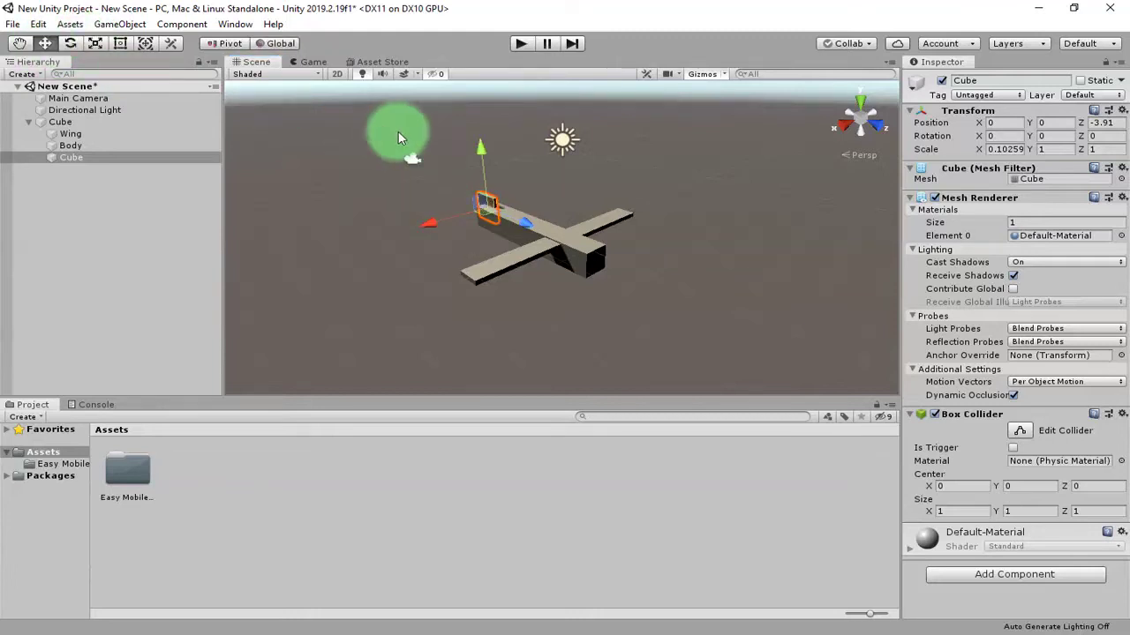
drag(480, 157, 480, 145)
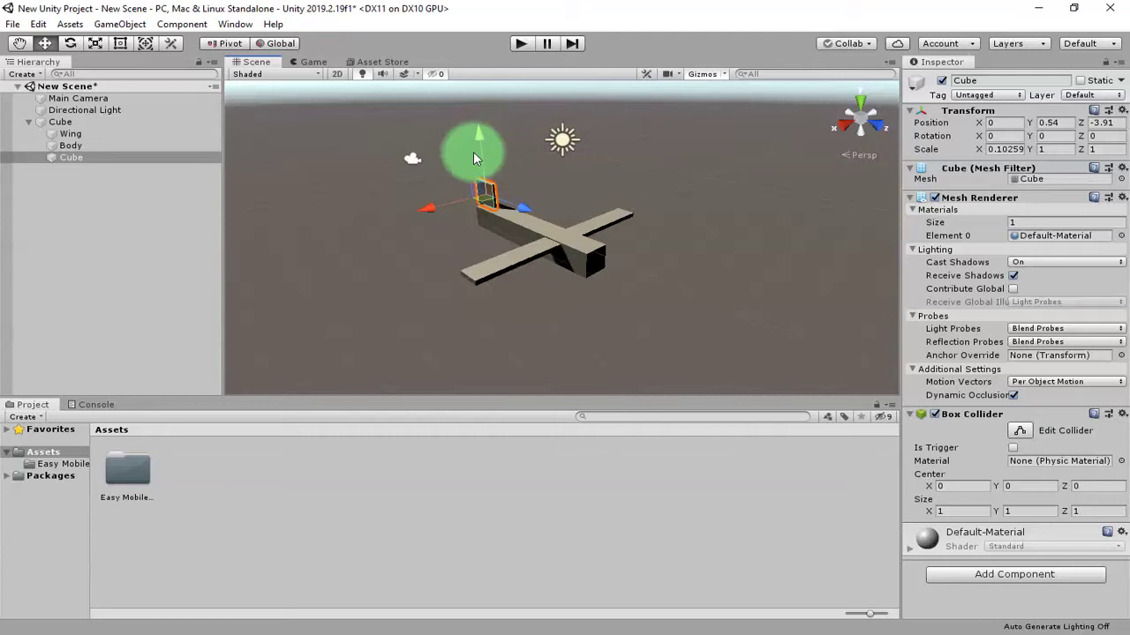
key(ctrl+s)
Rename the fin cube to Tail and save the scene.
right_click(71, 122)
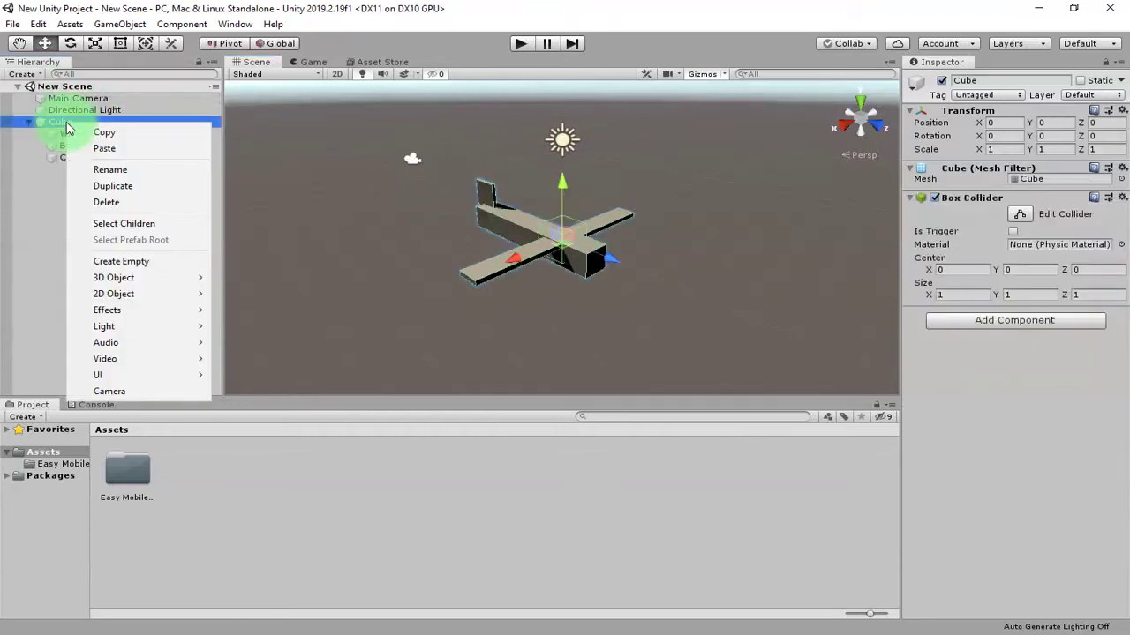
click(61, 159)
click(66, 157)
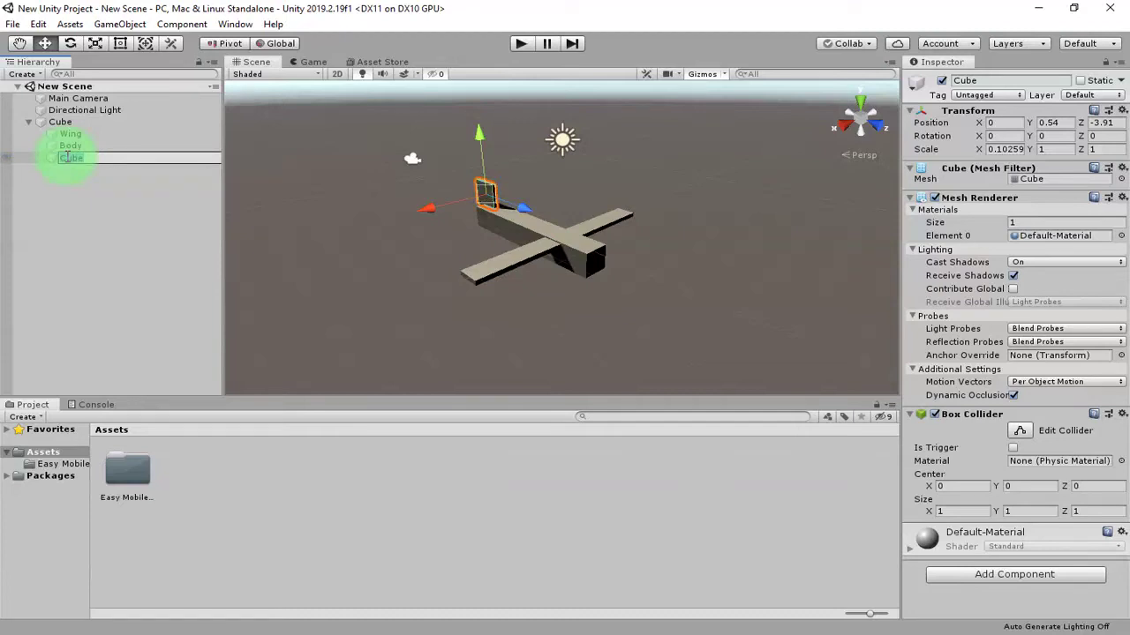
key(Return)
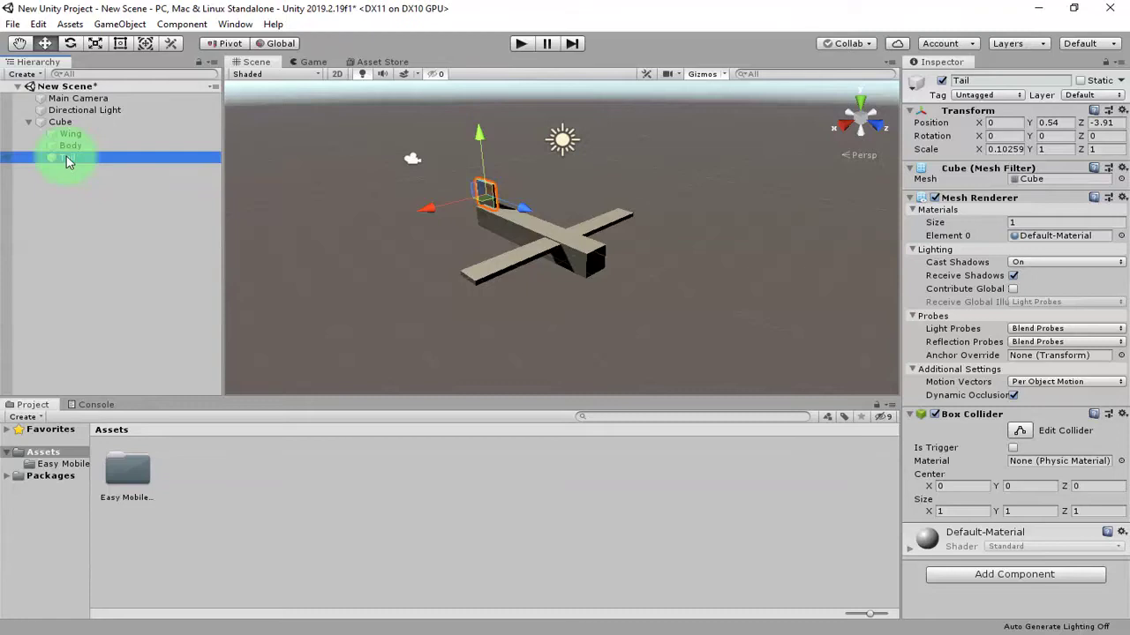
key(ctrl+s)
click(99, 121)
right_click(100, 122)
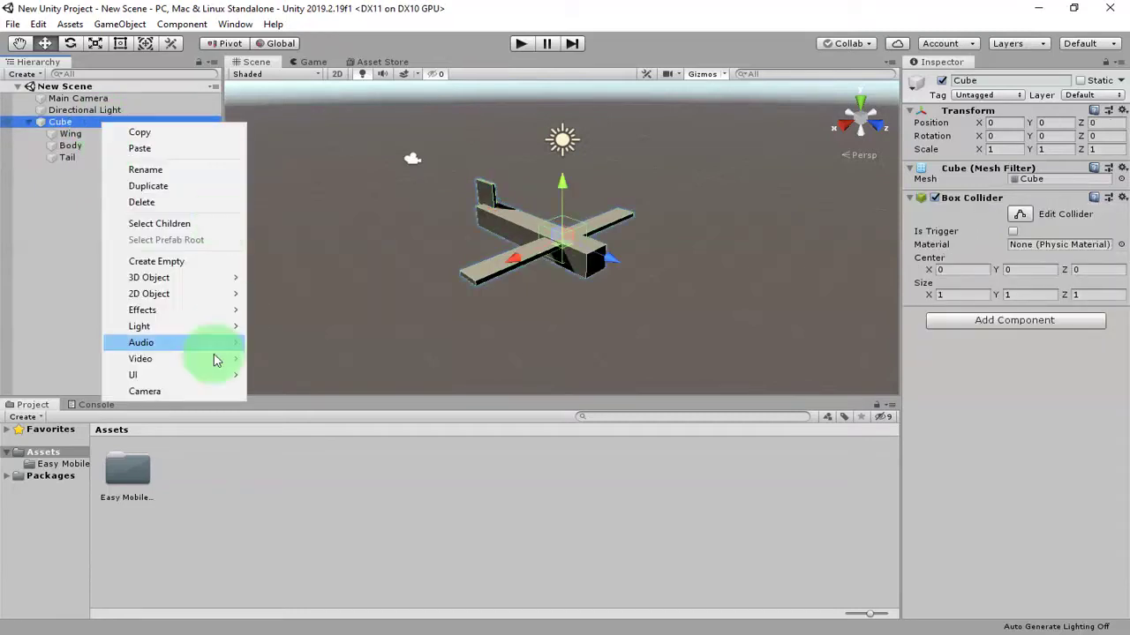
Add another child cube at the tail and flatten it into a thin, short slab.
mouse_move(186, 282)
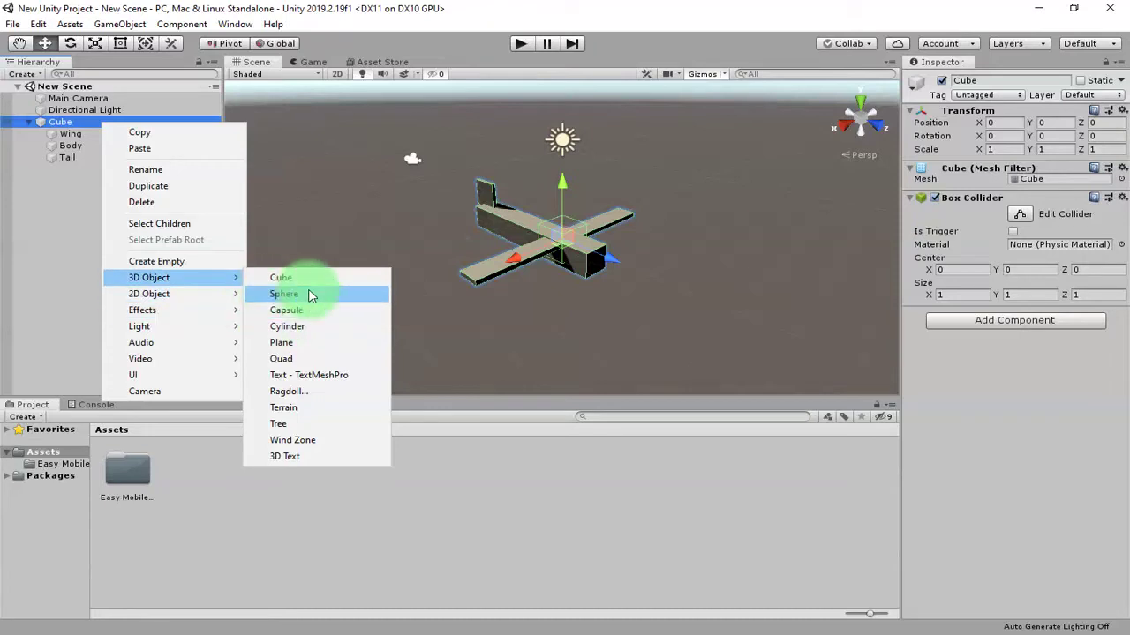
click(328, 277)
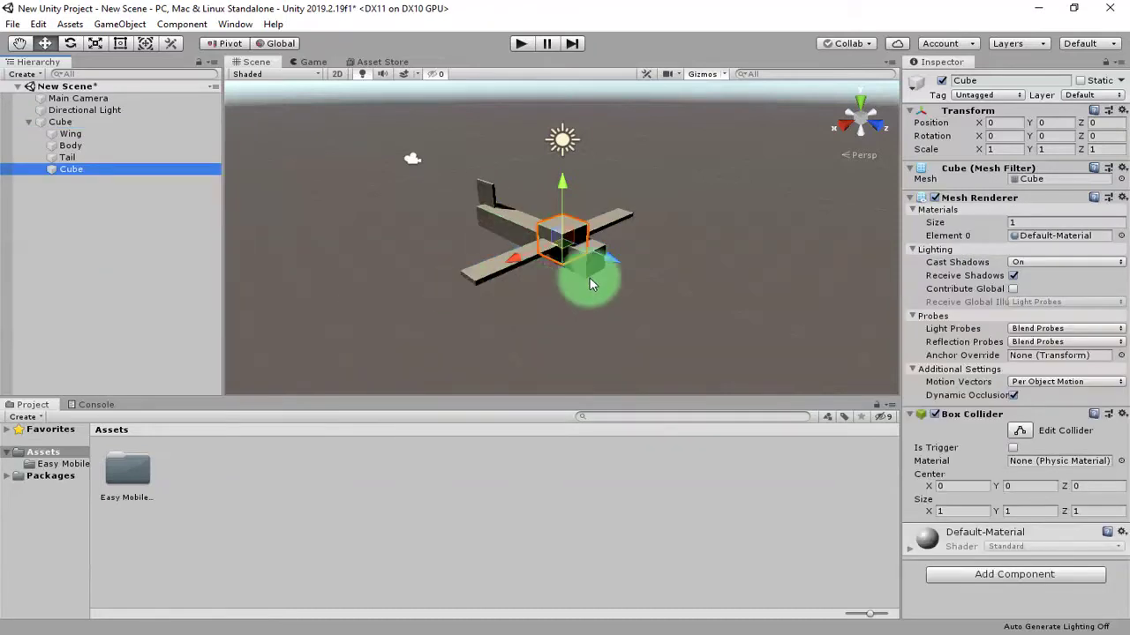
drag(593, 250, 490, 213)
click(95, 44)
drag(472, 160, 461, 204)
drag(526, 227, 317, 220)
Position the slab at Z -4.18 and widen it to scale 1.3905, 0.04723, 0.569.
click(45, 43)
drag(642, 224, 635, 224)
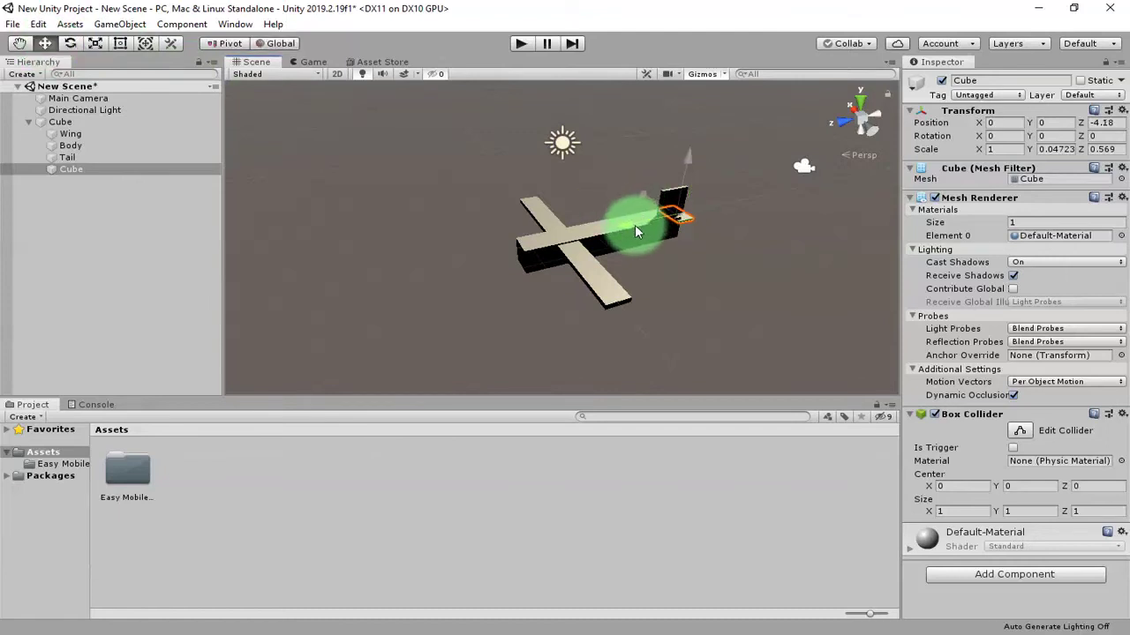
click(94, 45)
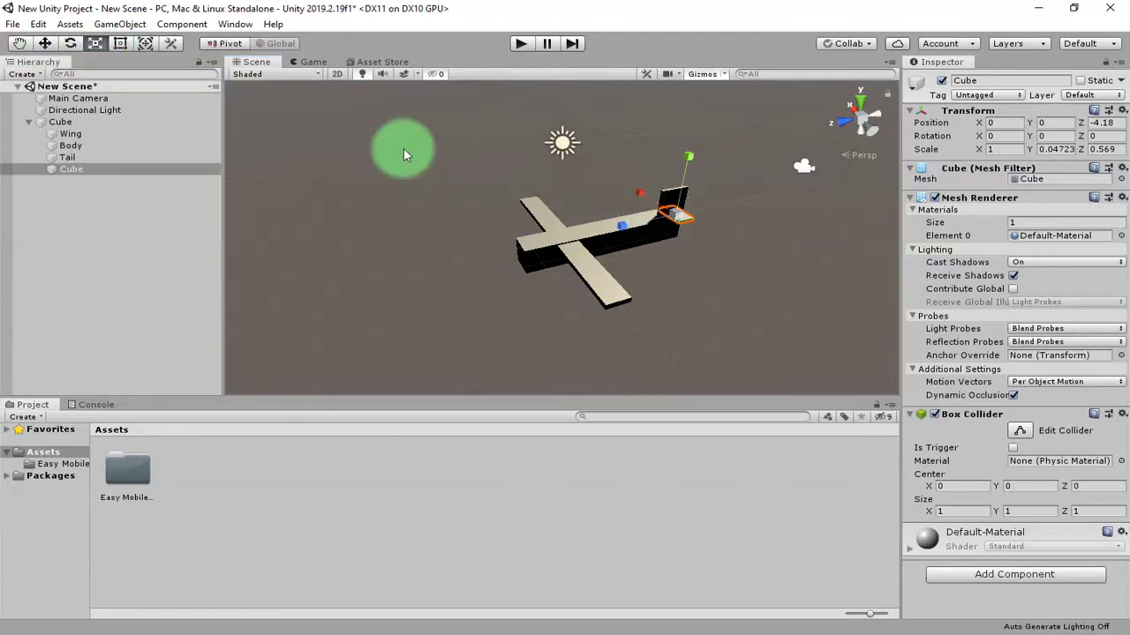
drag(642, 190, 630, 177)
alt+drag(444, 313, 522, 287)
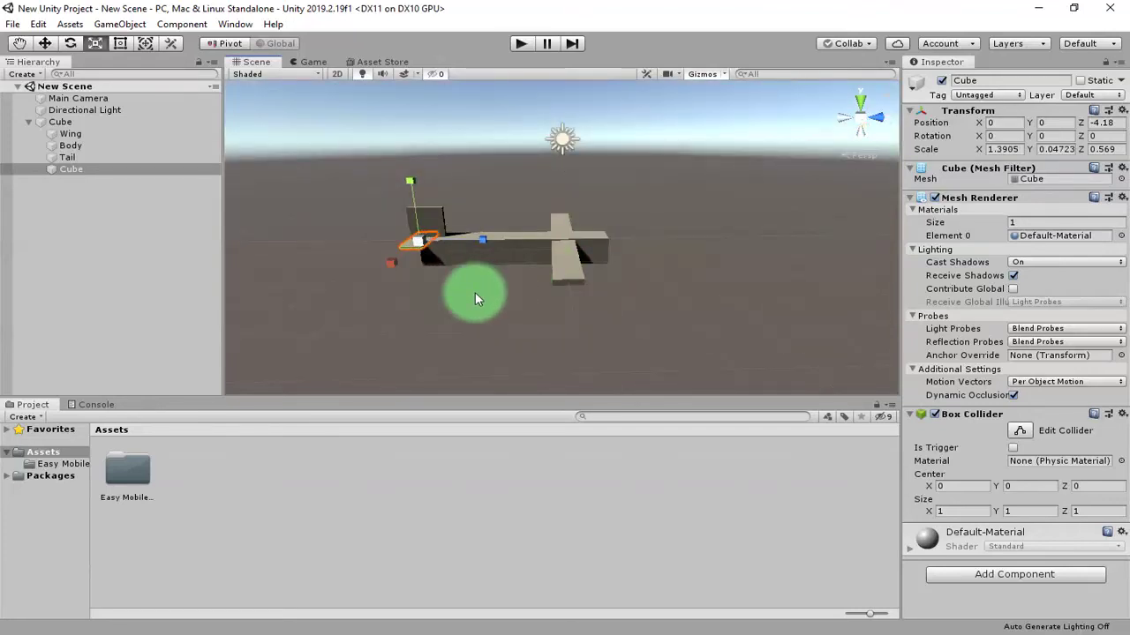
alt+drag(474, 292, 155, 252)
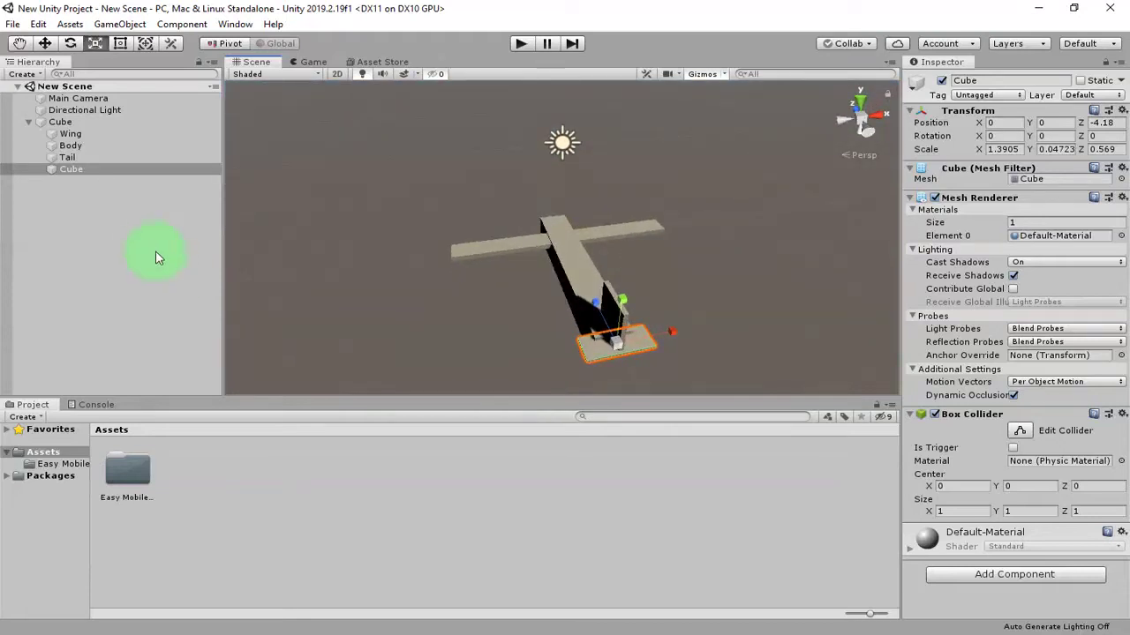
click(69, 121)
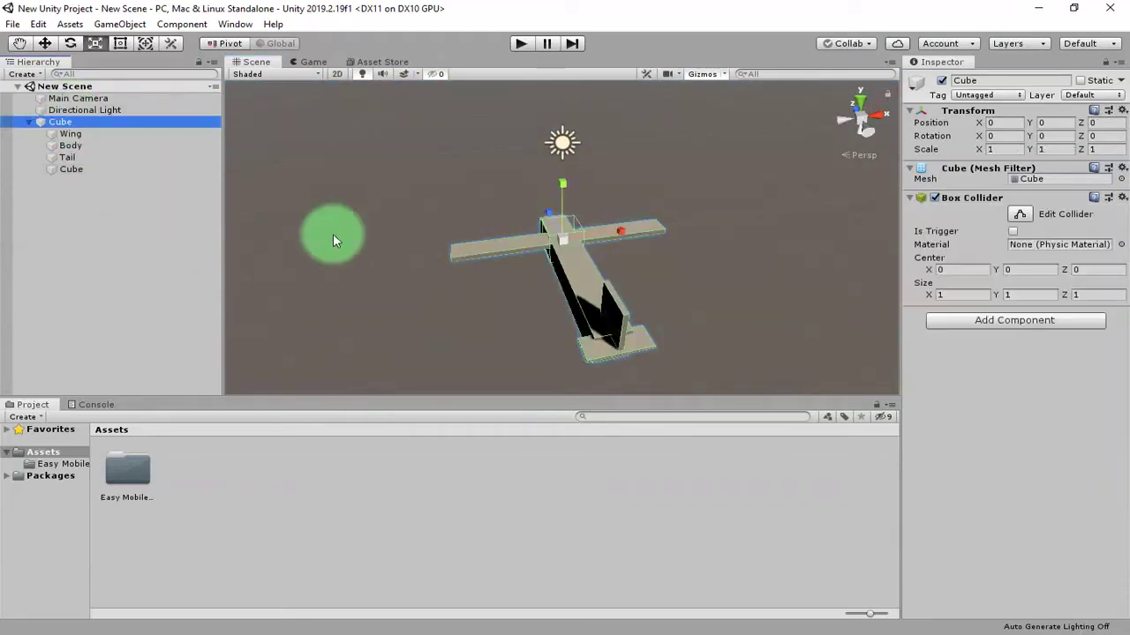
Rename the parent Cube to AirPlane and add a Rigidbody component.
click(57, 126)
text(Ai)
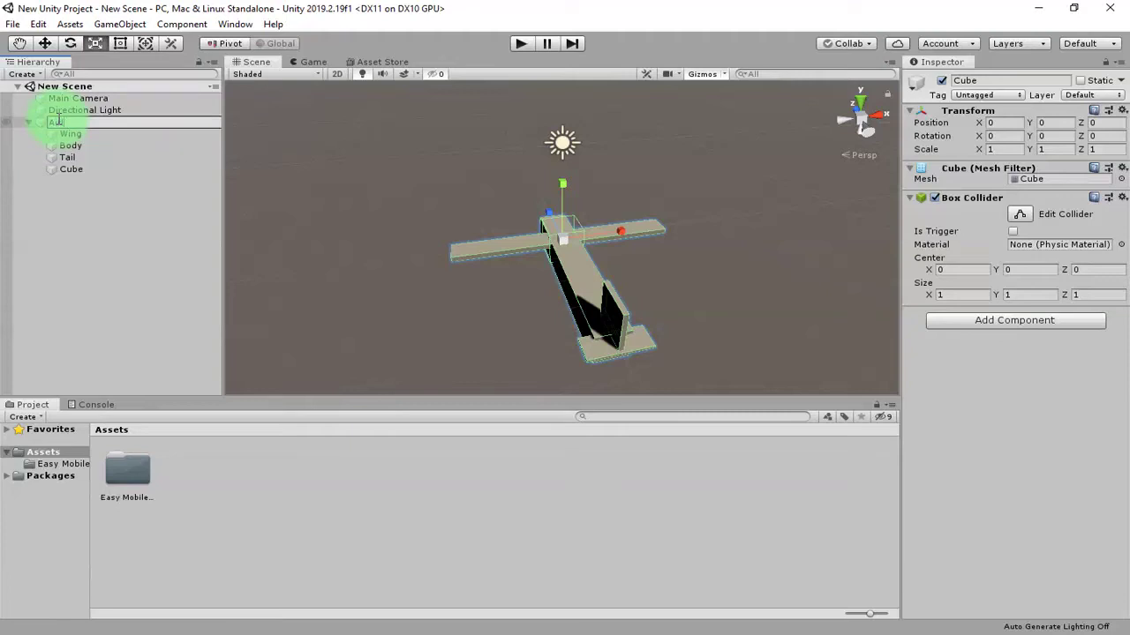
text(rPlane)
key(Return)
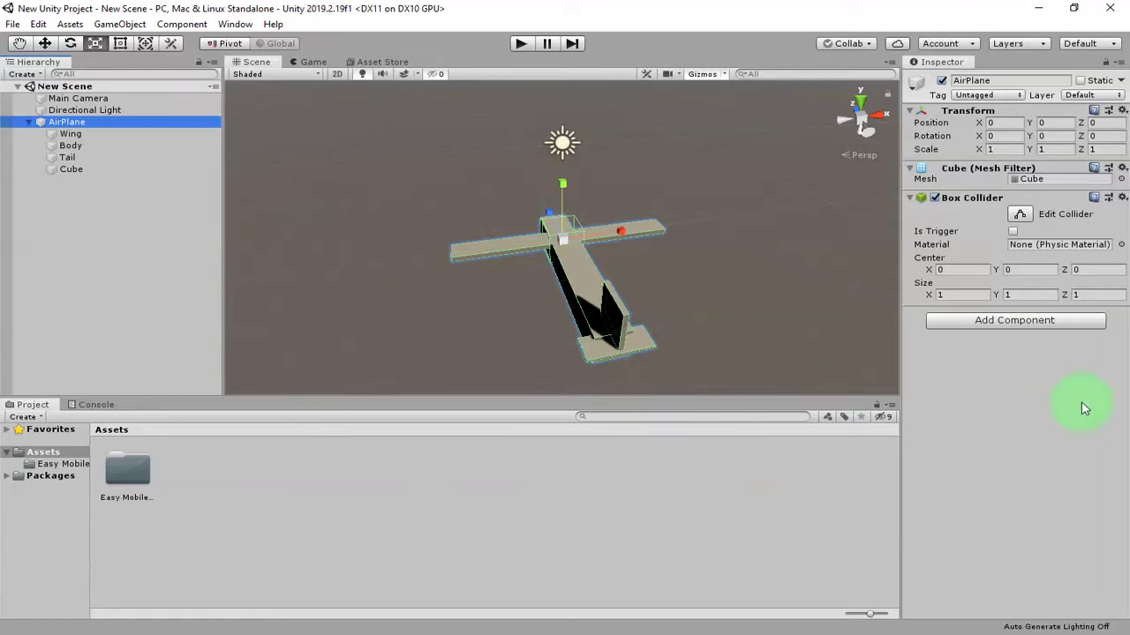
click(1032, 323)
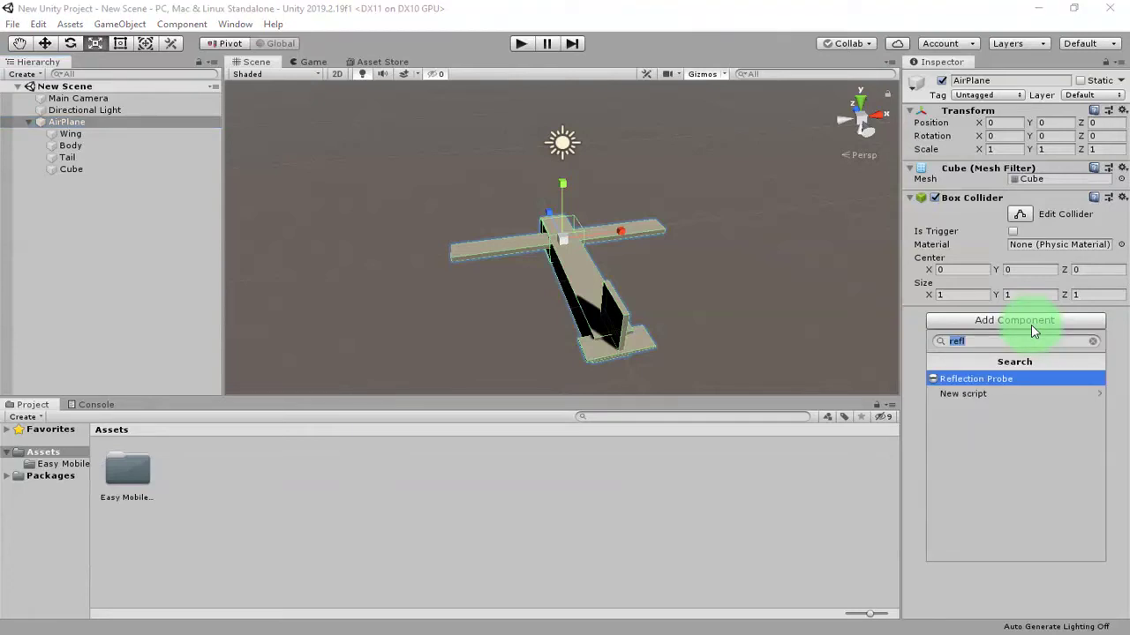
text(rig)
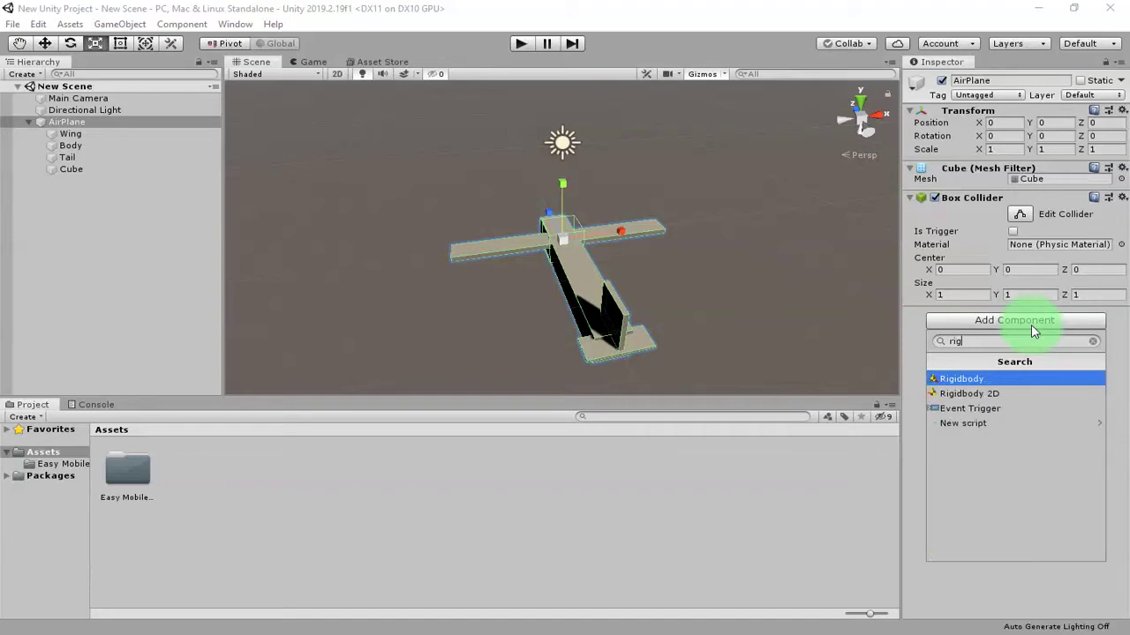
key(Return)
key(ctrl+s)
Set the Rigidbody Mass to 1500 and save the scene.
click(1033, 325)
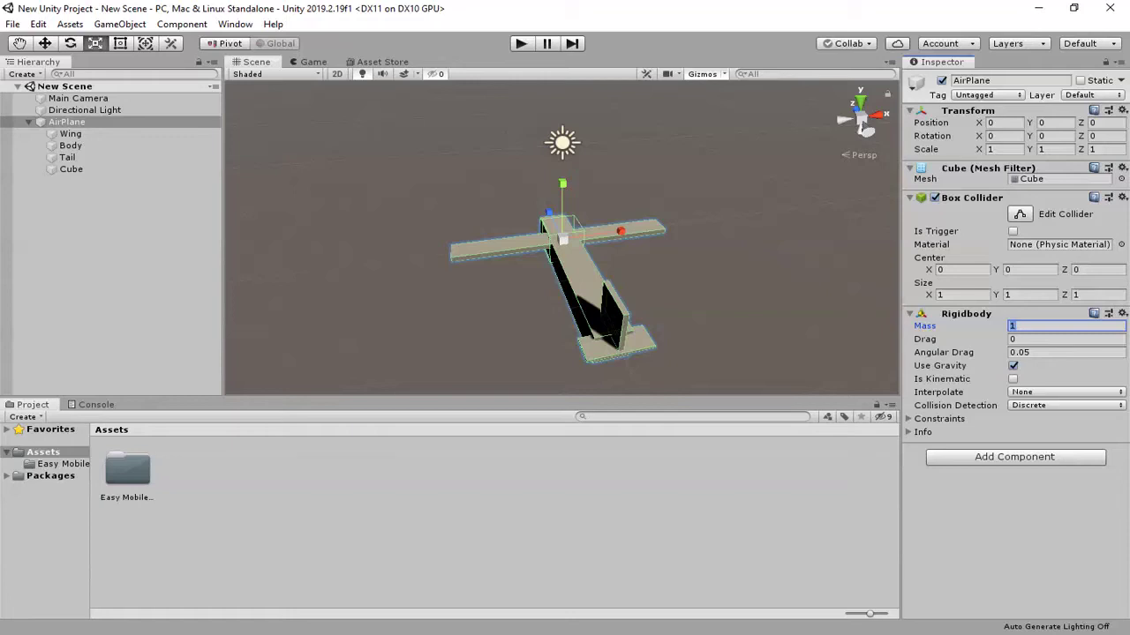
text(1)
key(ctrl+a)
text(1500)
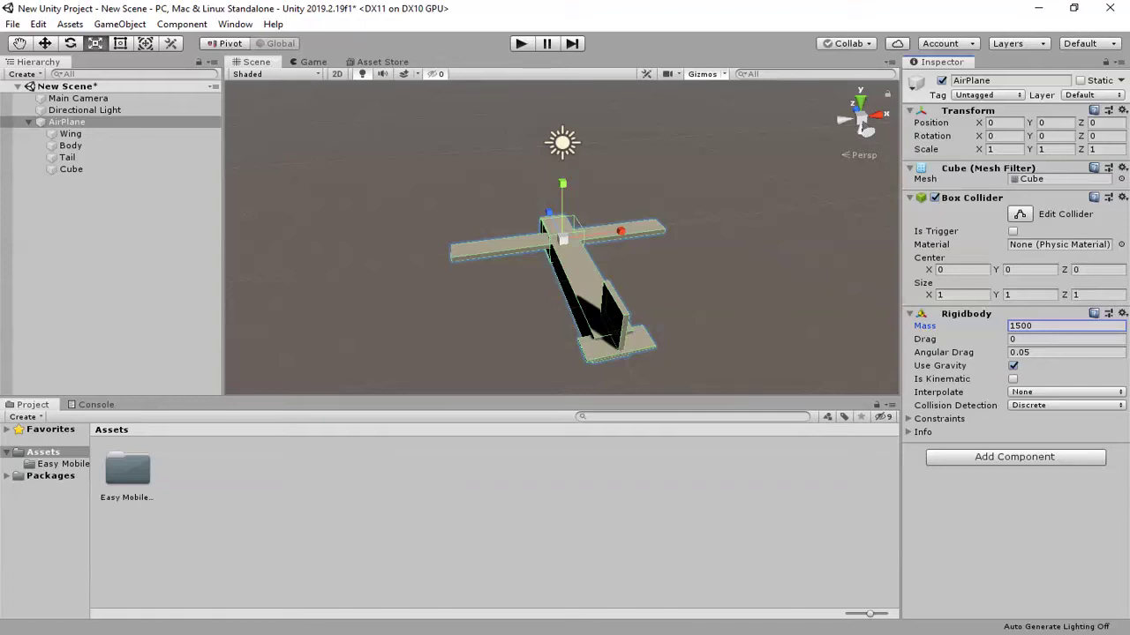
double_click(1034, 326)
click(1006, 534)
key(ctrl+s)
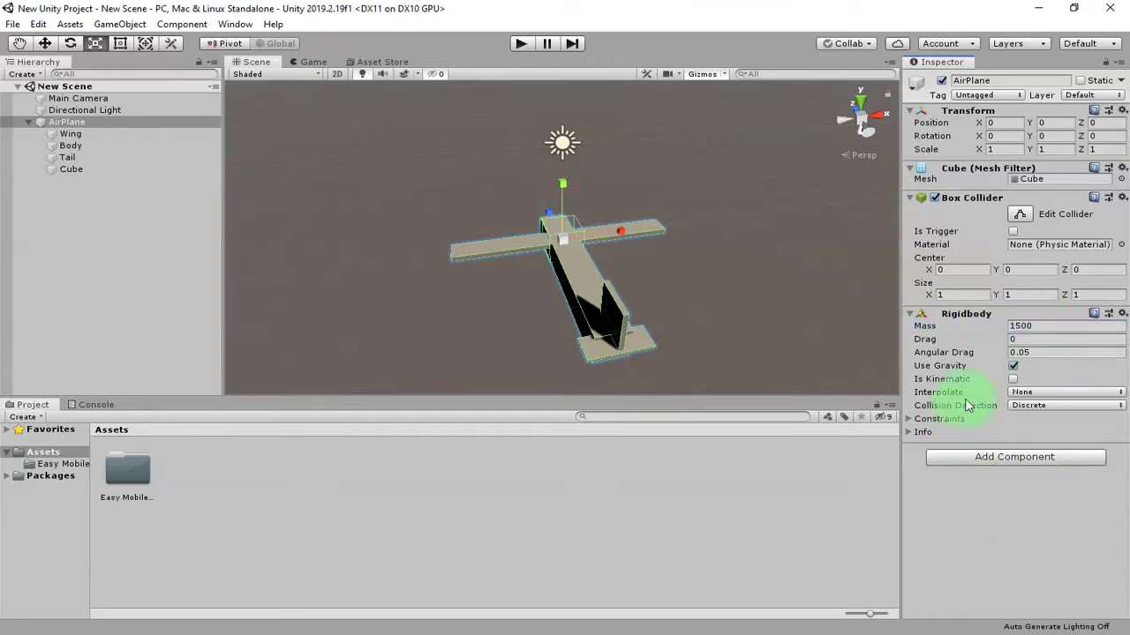
click(735, 269)
alt+drag(658, 285, 510, 206)
Play the scene in the Game view, watch AirPlane fall, then stop playback.
click(313, 62)
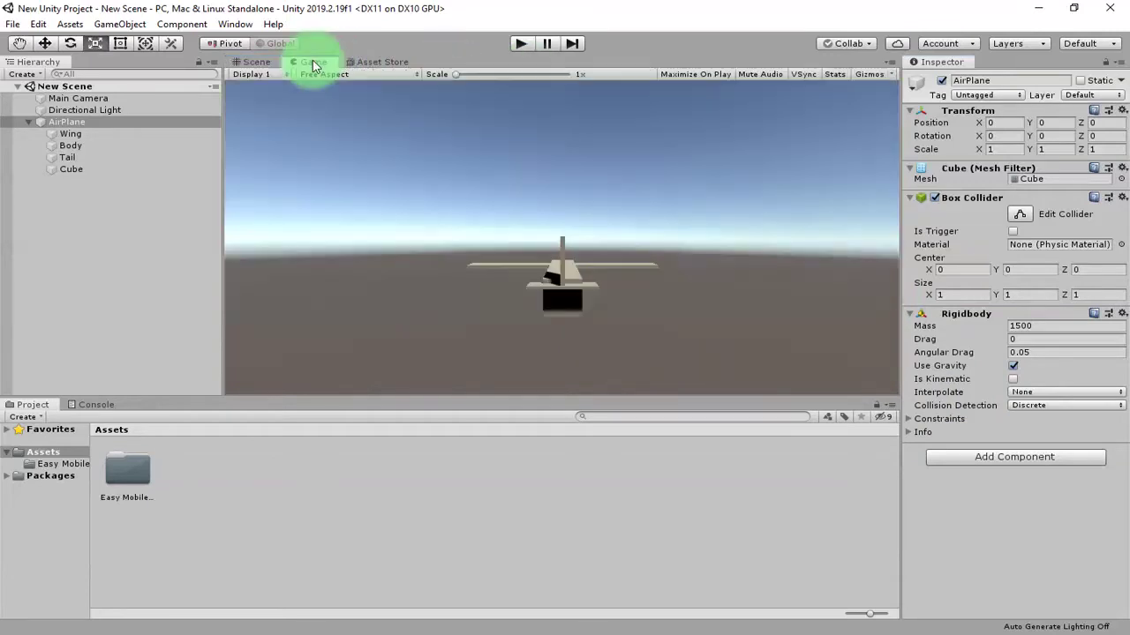
click(521, 44)
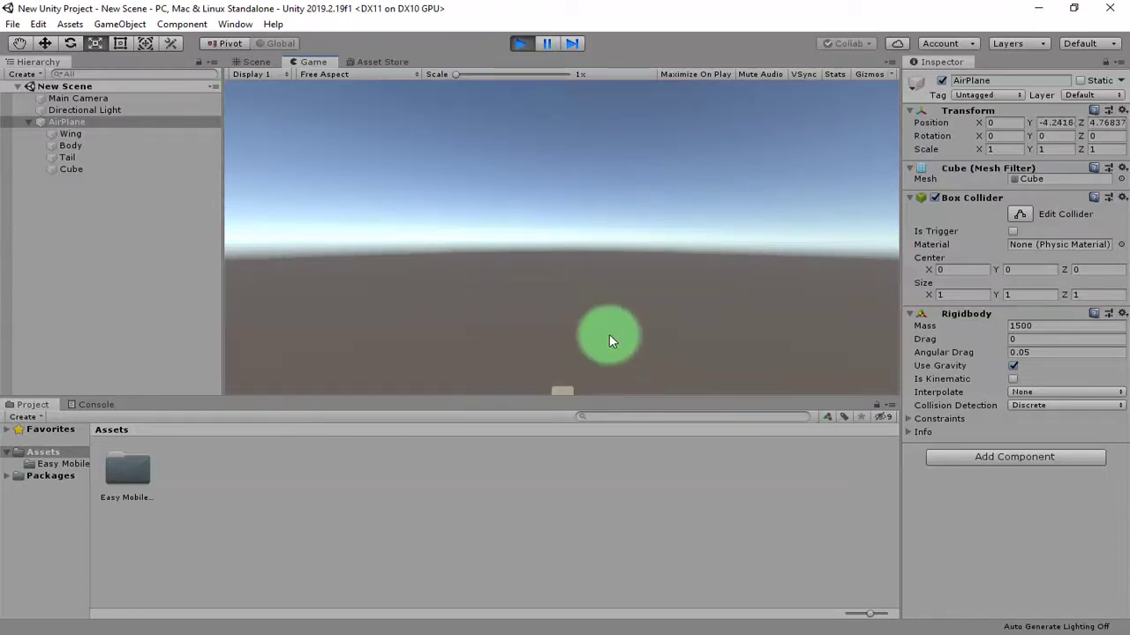
click(517, 47)
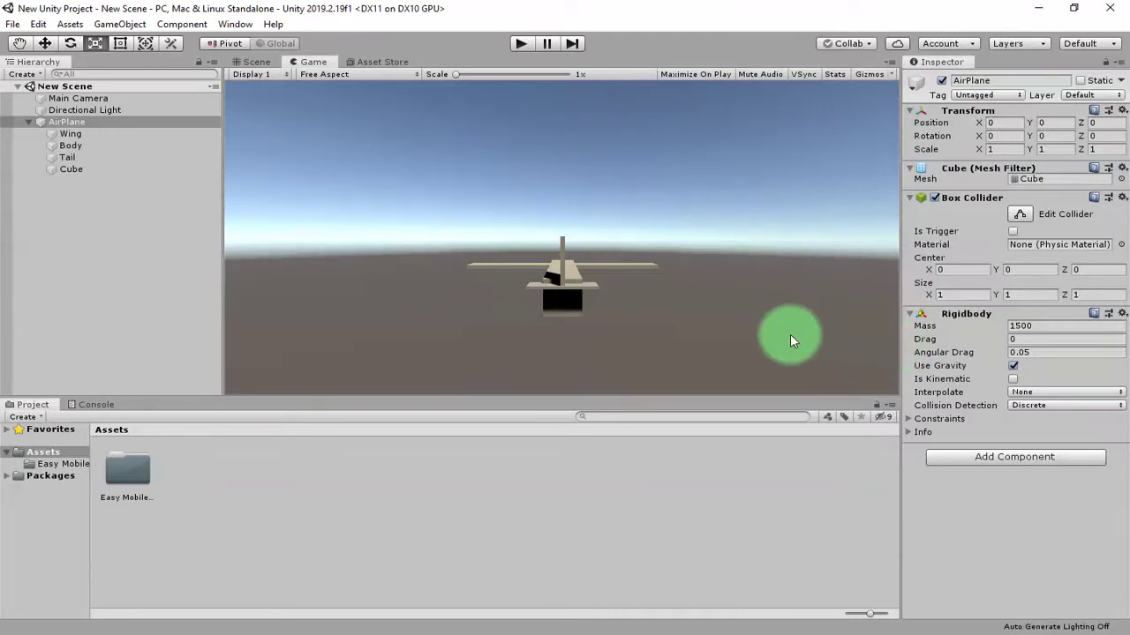
right_click(393, 485)
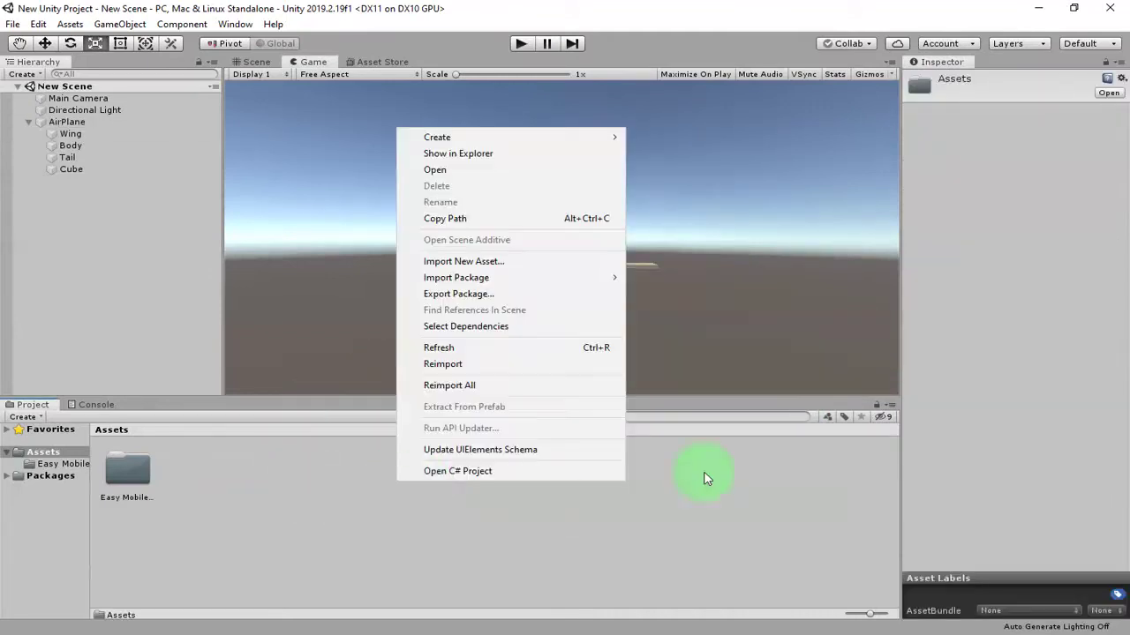
Create a TNAirPlane C# script in the Easy Mobile Airplane Controller folder and open it.
click(146, 463)
click(131, 468)
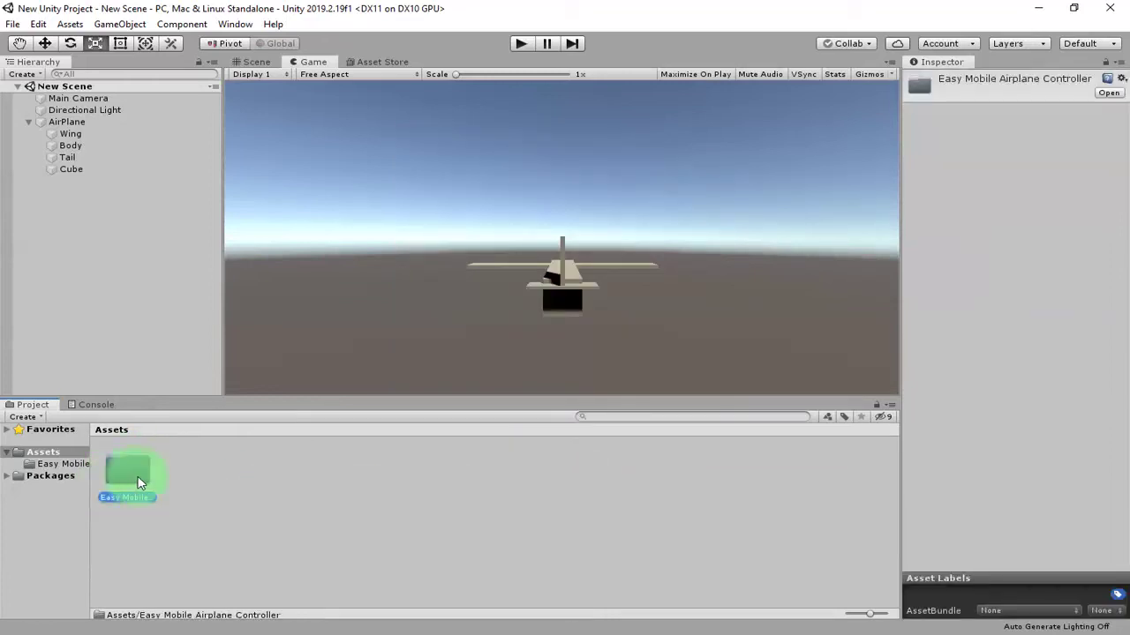
double_click(131, 477)
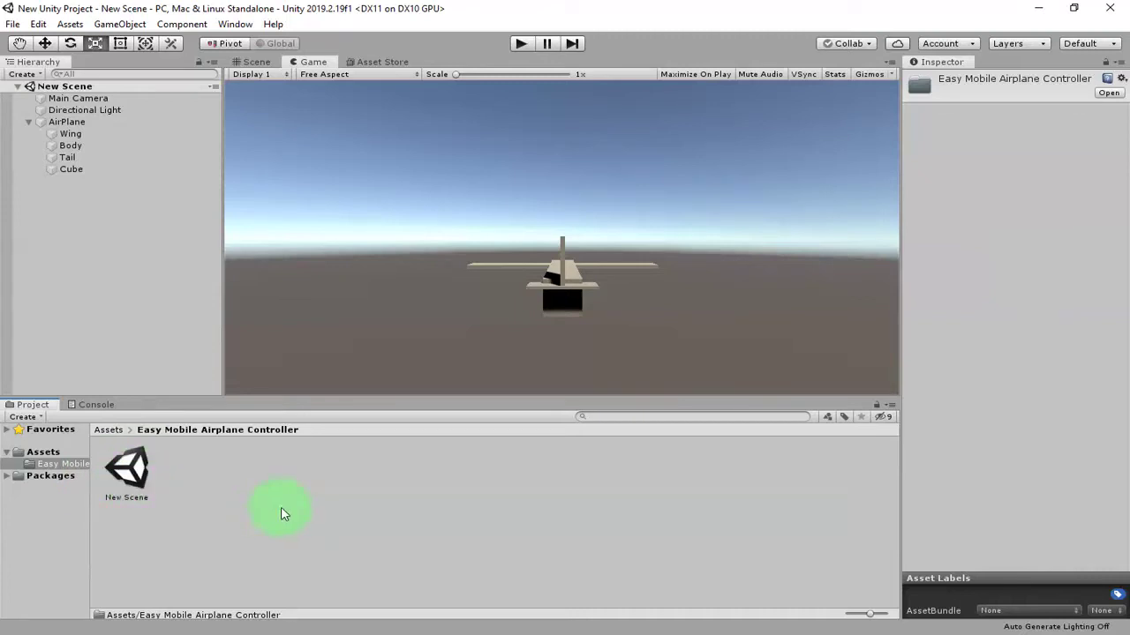
right_click(320, 479)
mouse_move(433, 129)
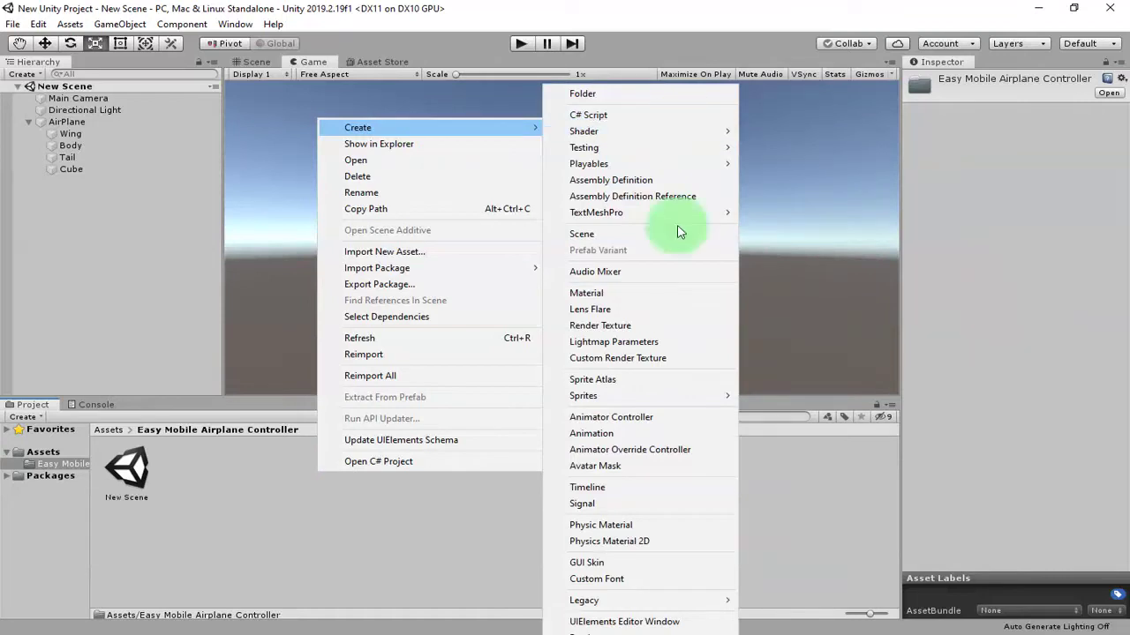
click(615, 114)
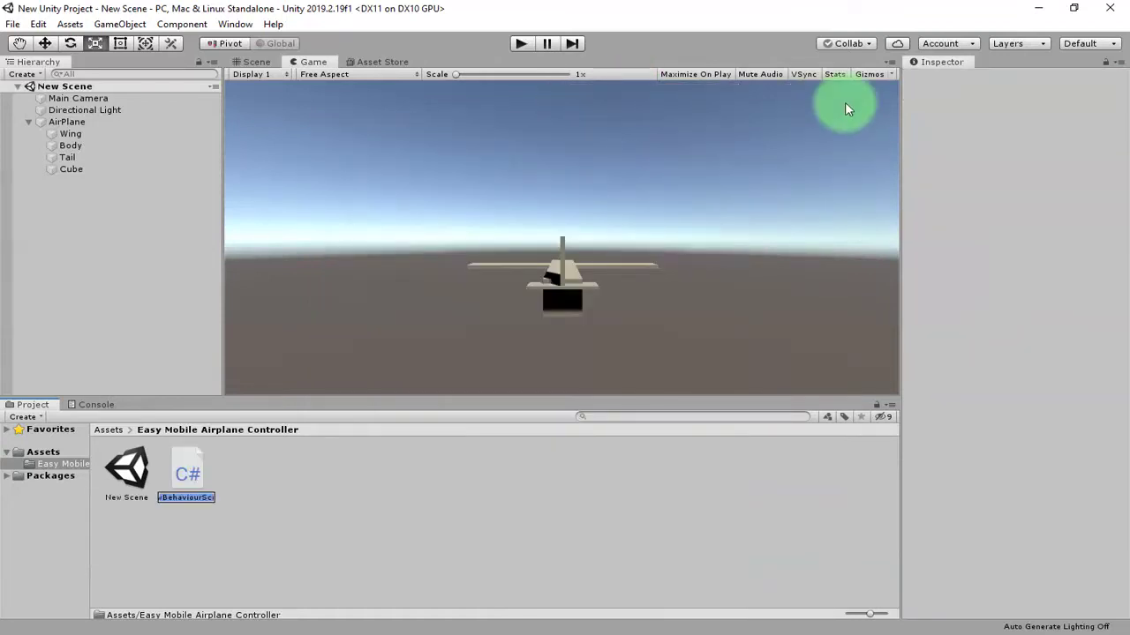
text(TNAirPlane)
click(844, 103)
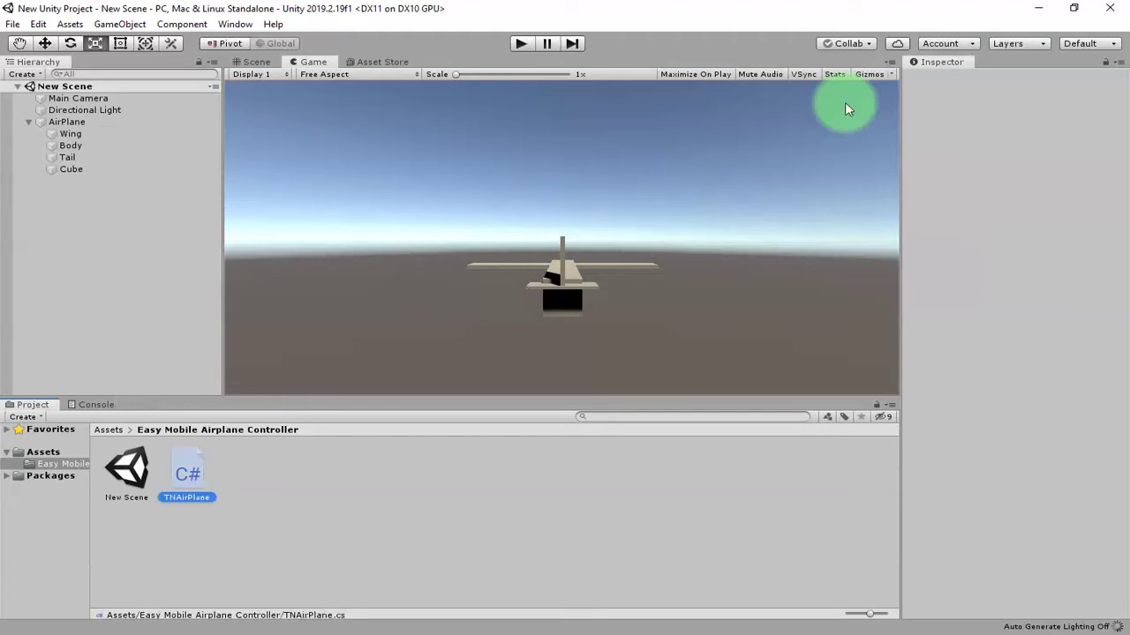
click(289, 552)
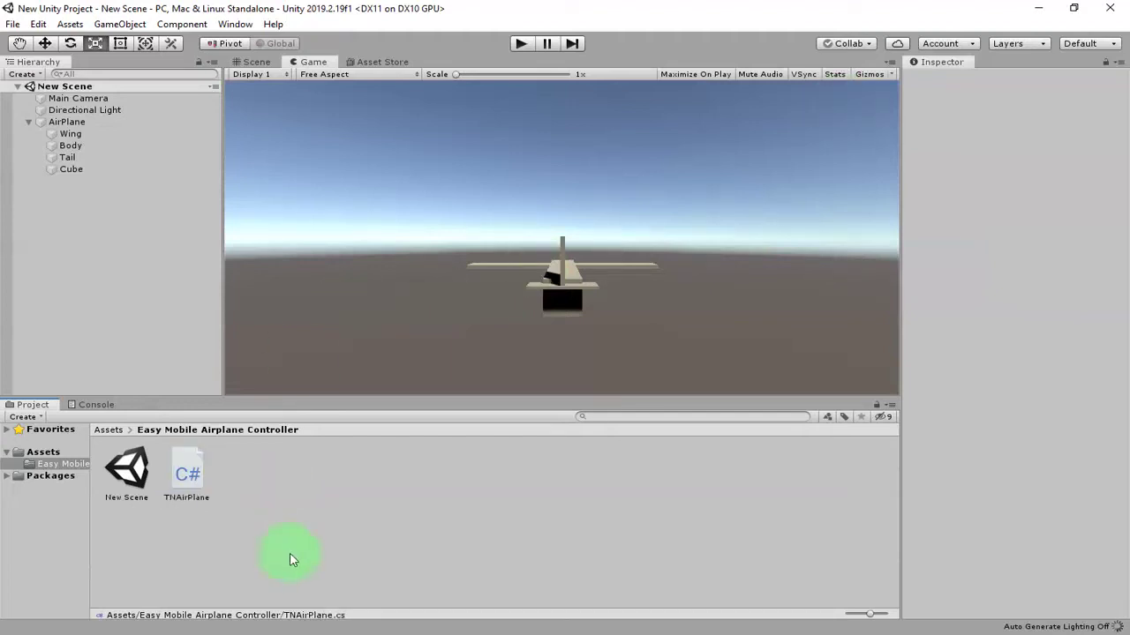
double_click(196, 475)
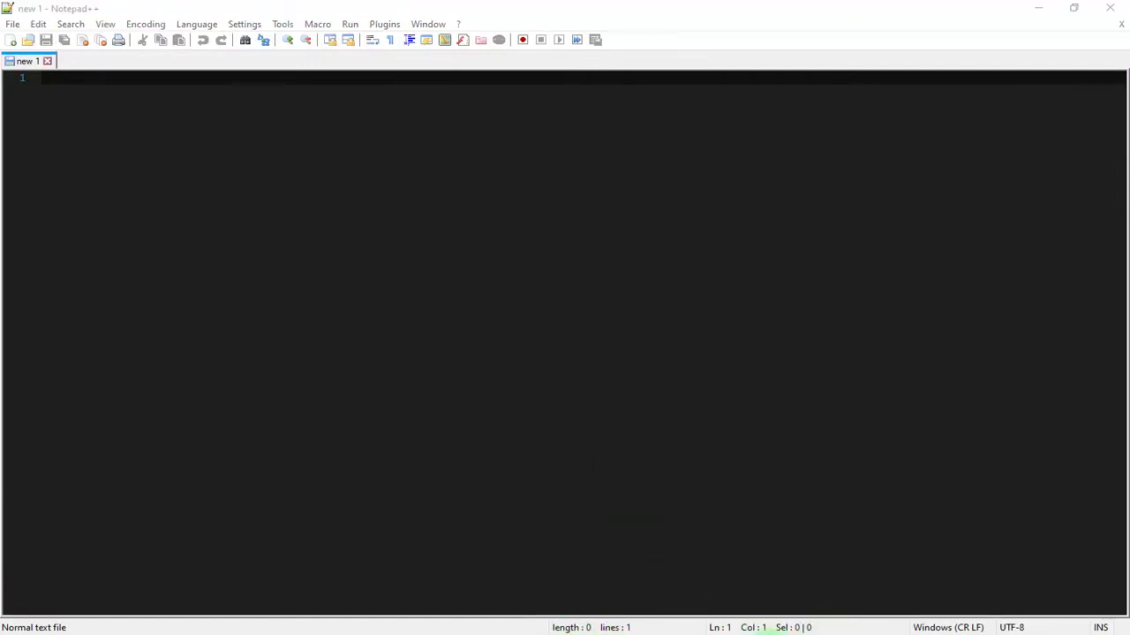
Open TNAirPlane.cs in Notepad++ and insert blank lines after the class's opening brace.
click(309, 626)
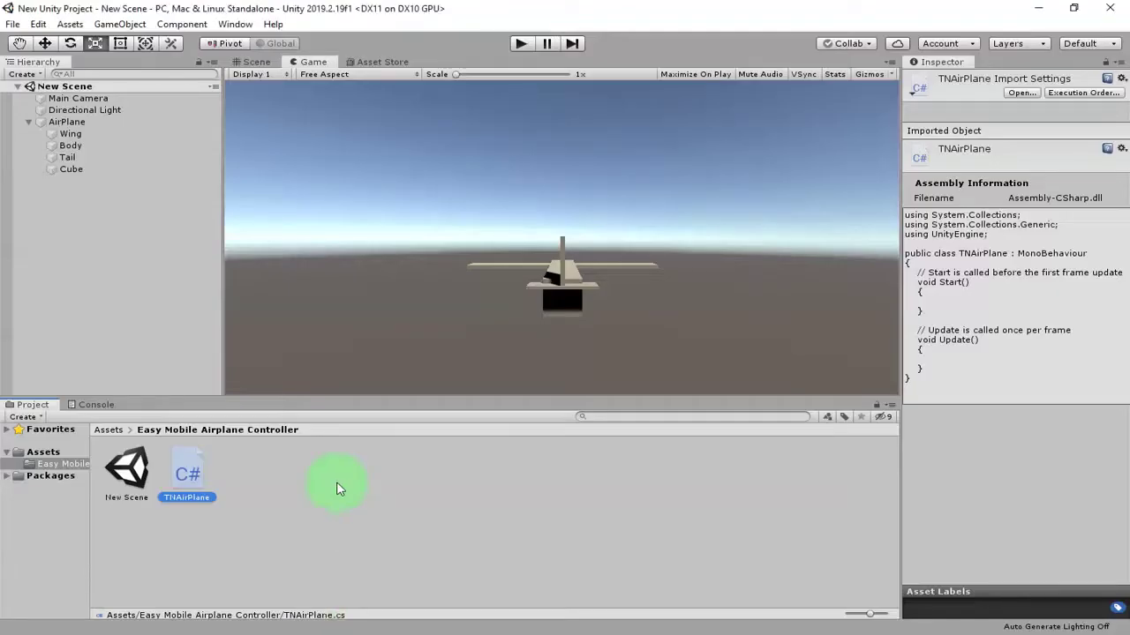
double_click(188, 486)
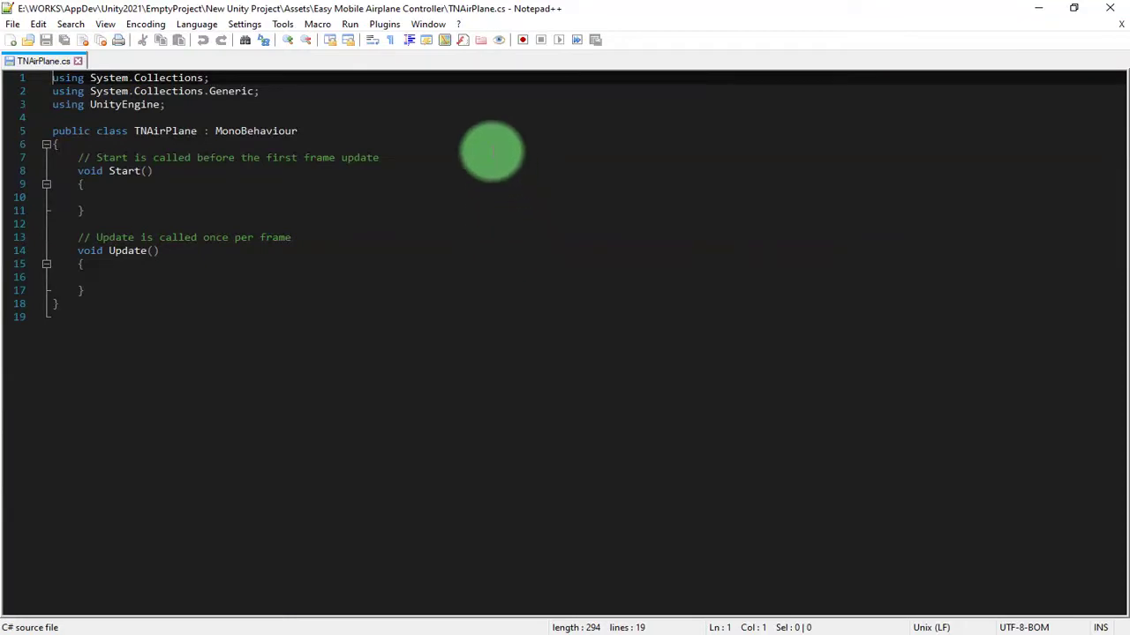
ctrl+scroll(305, 357, up, 3)
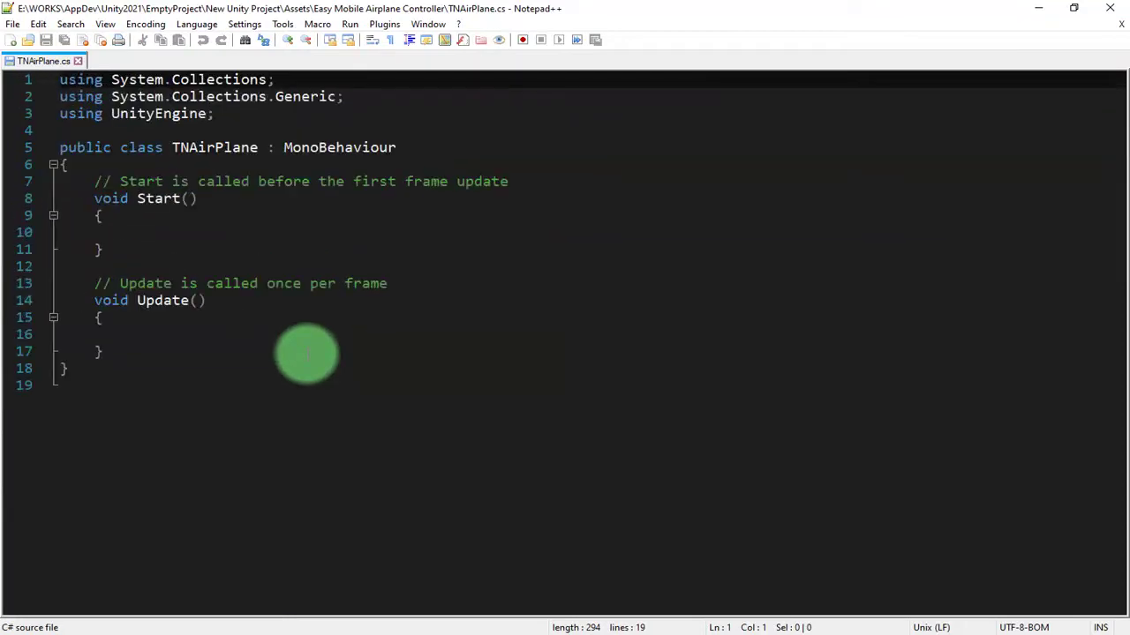
click(183, 166)
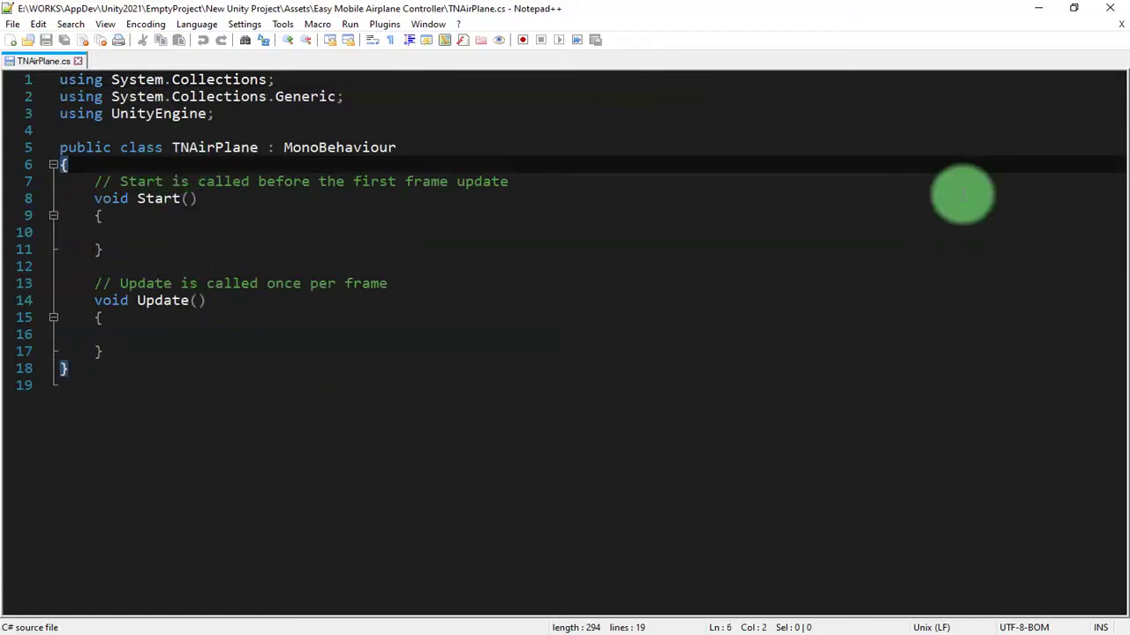
key(Return)
key(Return)
key(Return)
key(Up)
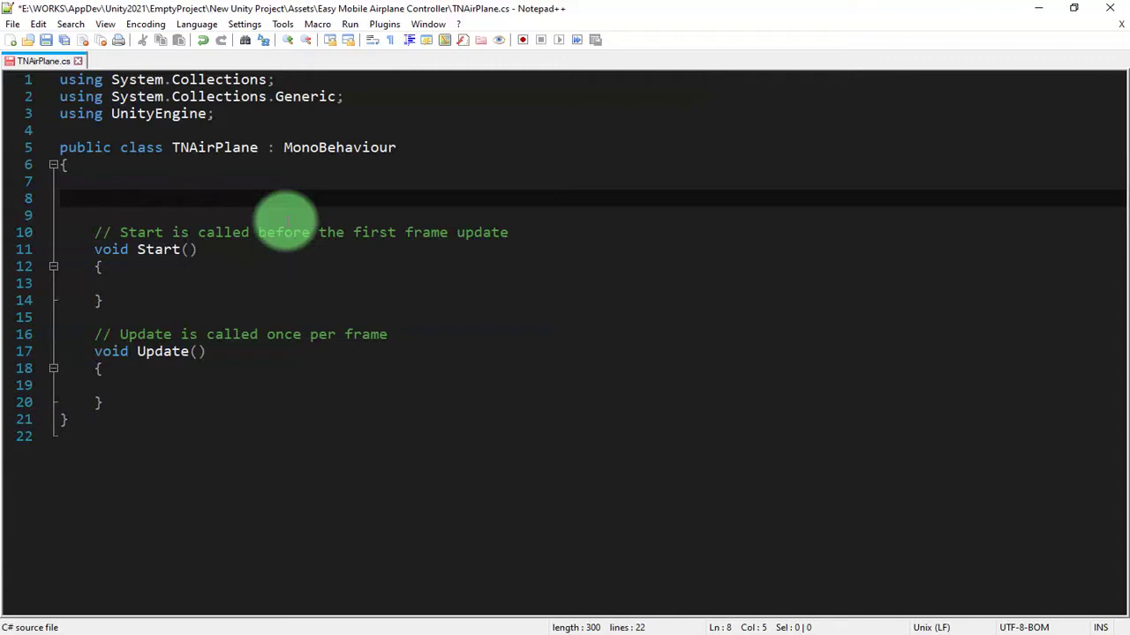
Declare public float thrust = 10f and topspeed = 20f, then save the script.
text(publ)
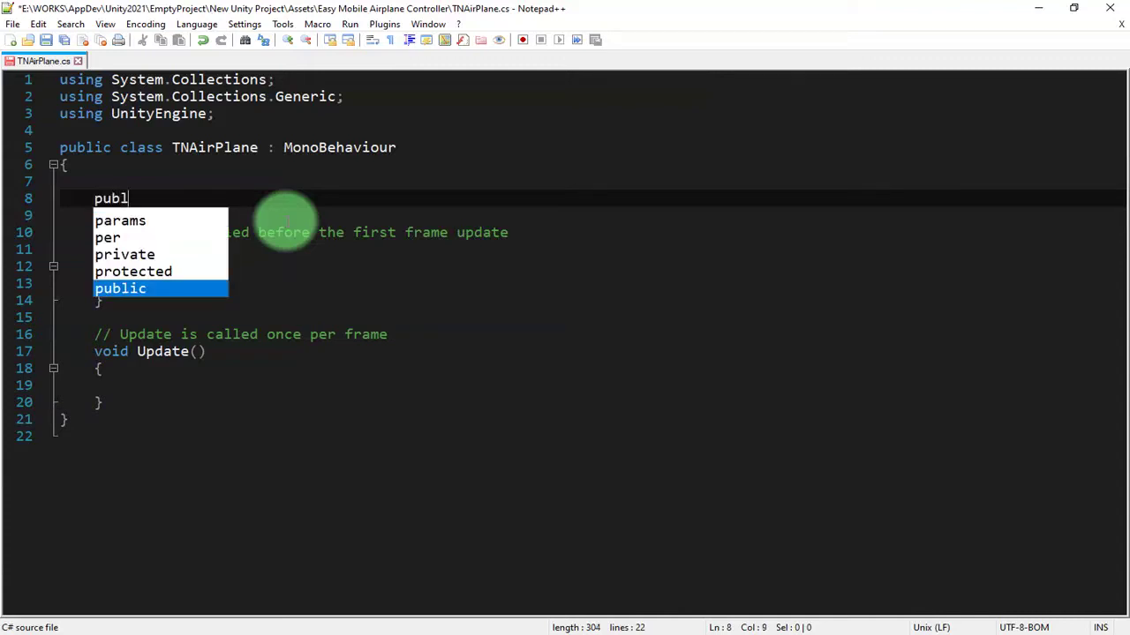
text(ic float )
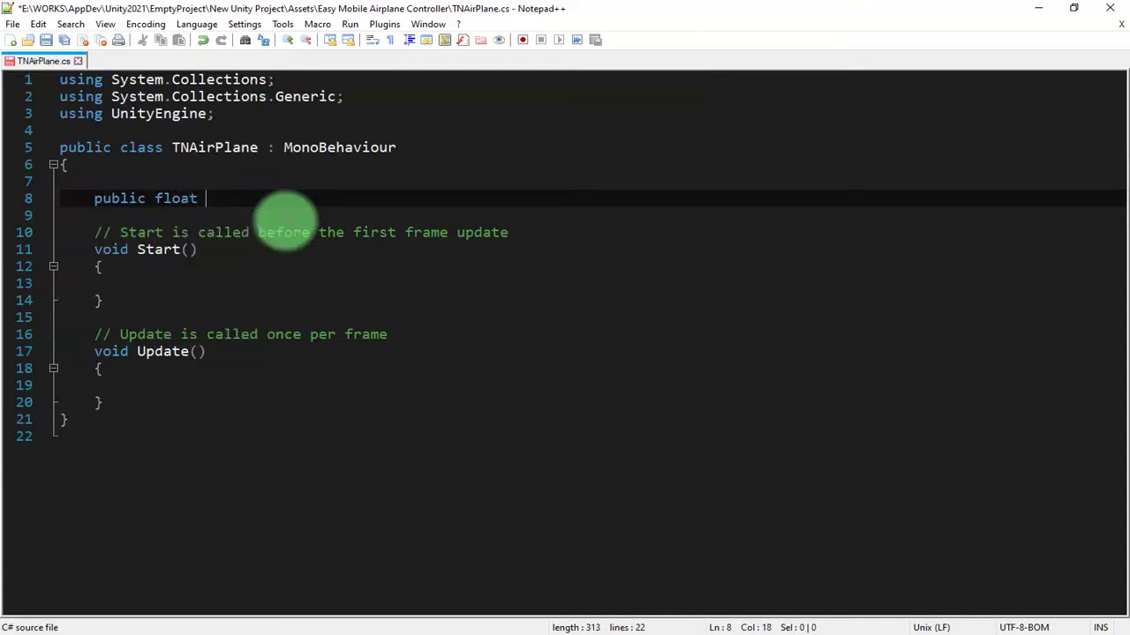
text(thrust = 10f;)
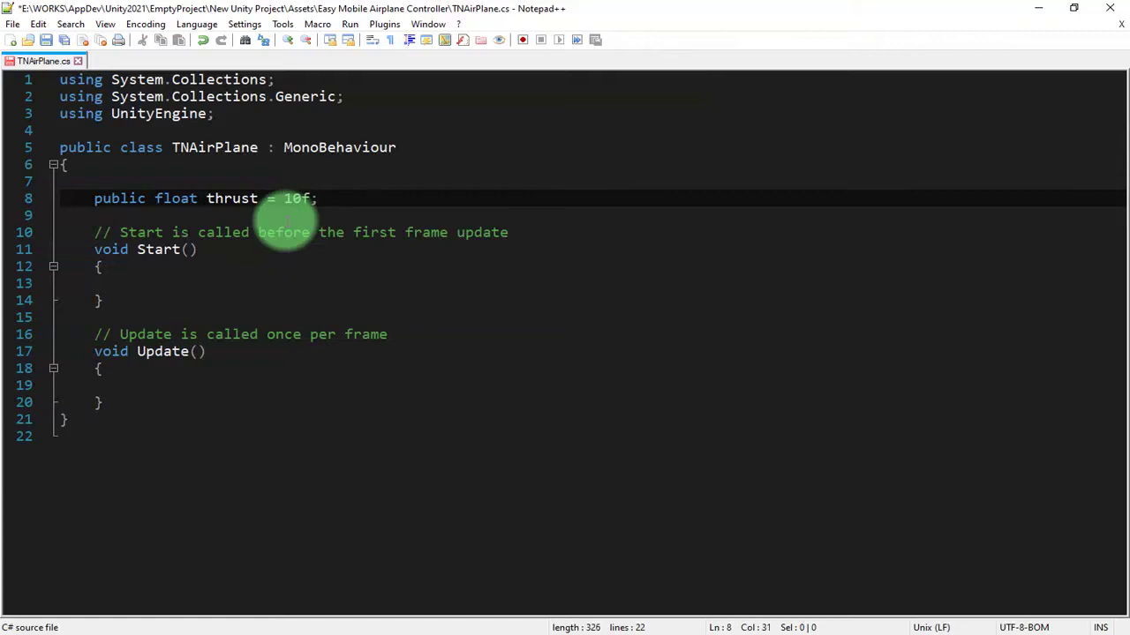
key(Return)
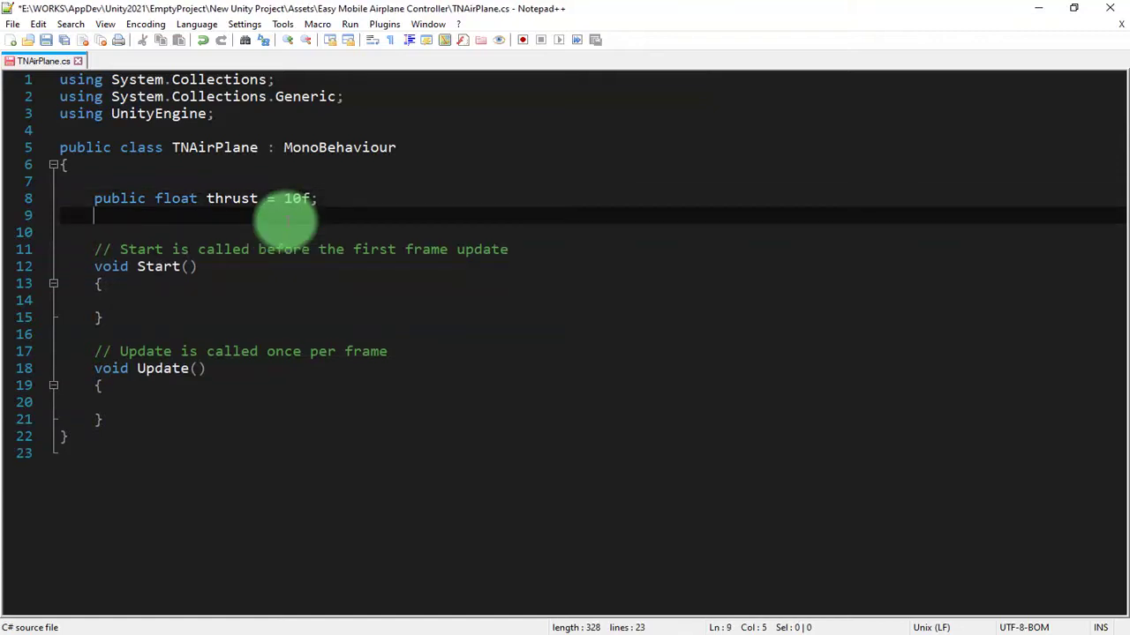
text(public float)
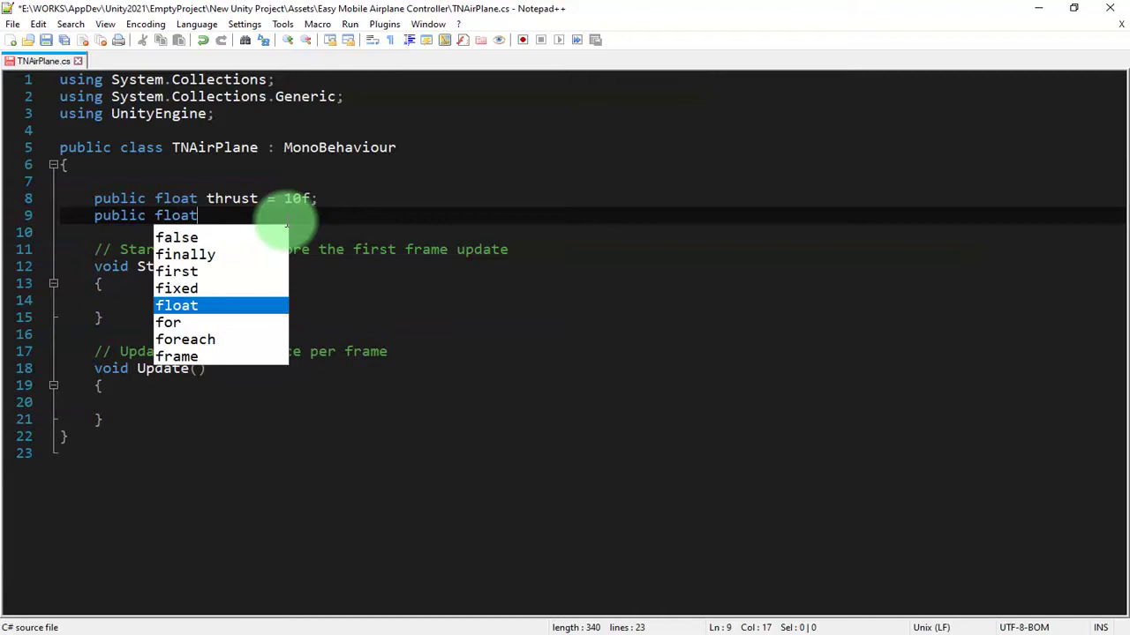
text( max)
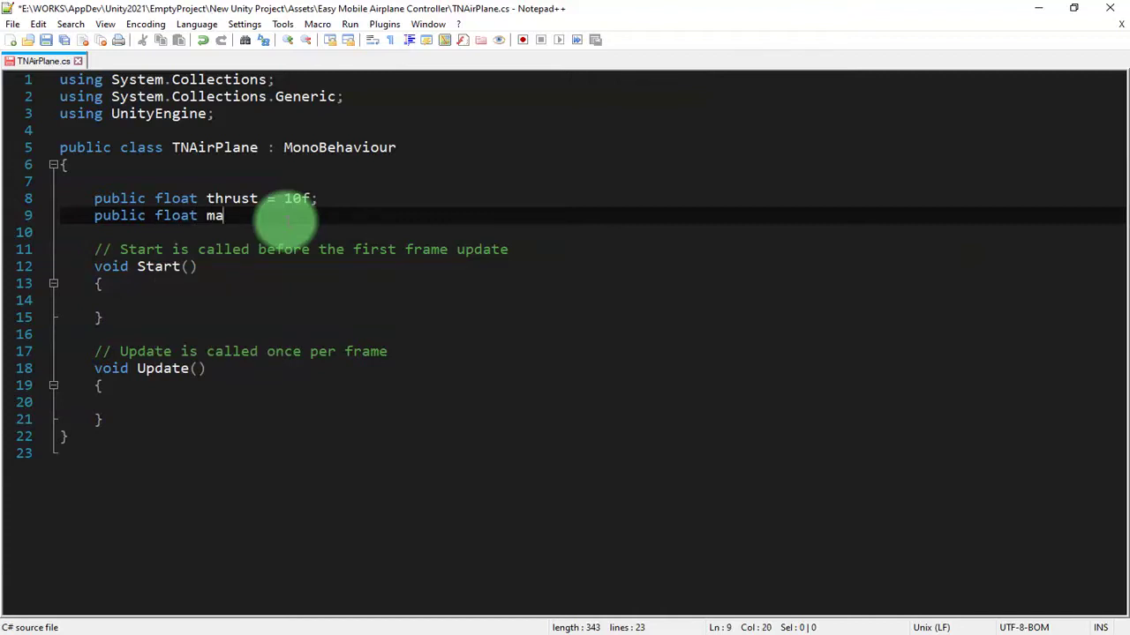
key(BackSpace)
key(BackSpace)
key(BackSpace)
text(topspeed = 20f;)
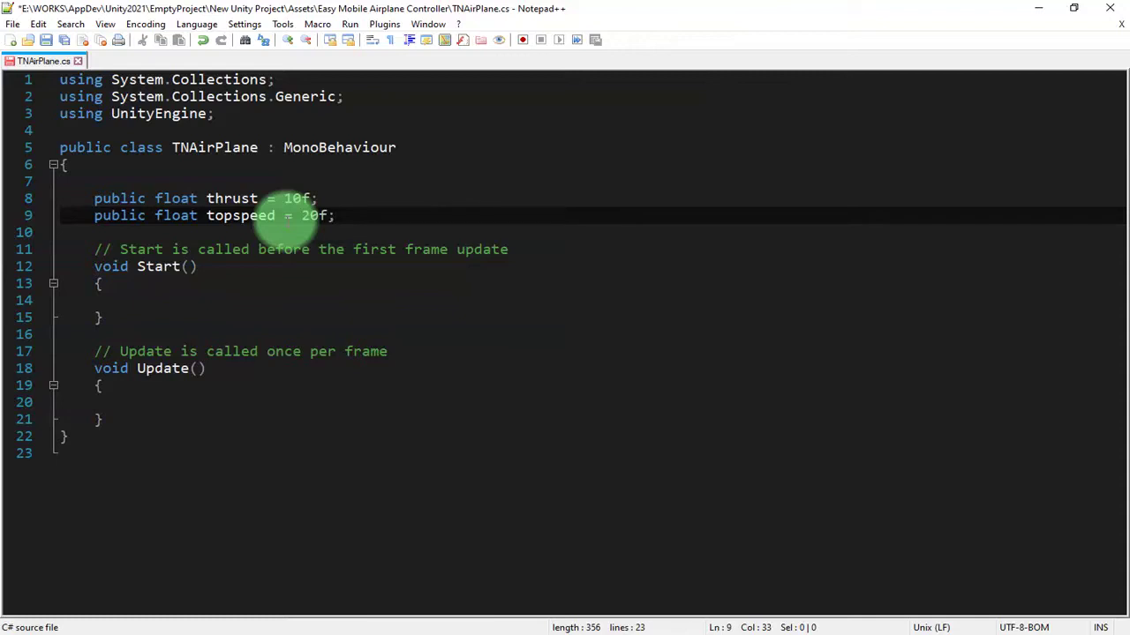
key(ctrl+s)
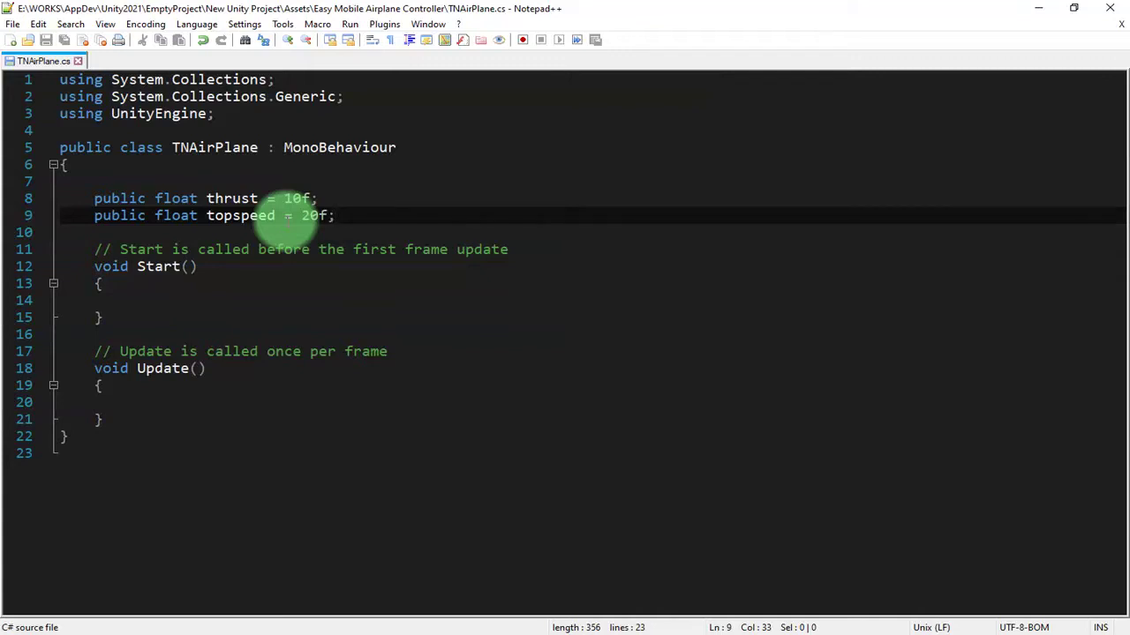
click(212, 300)
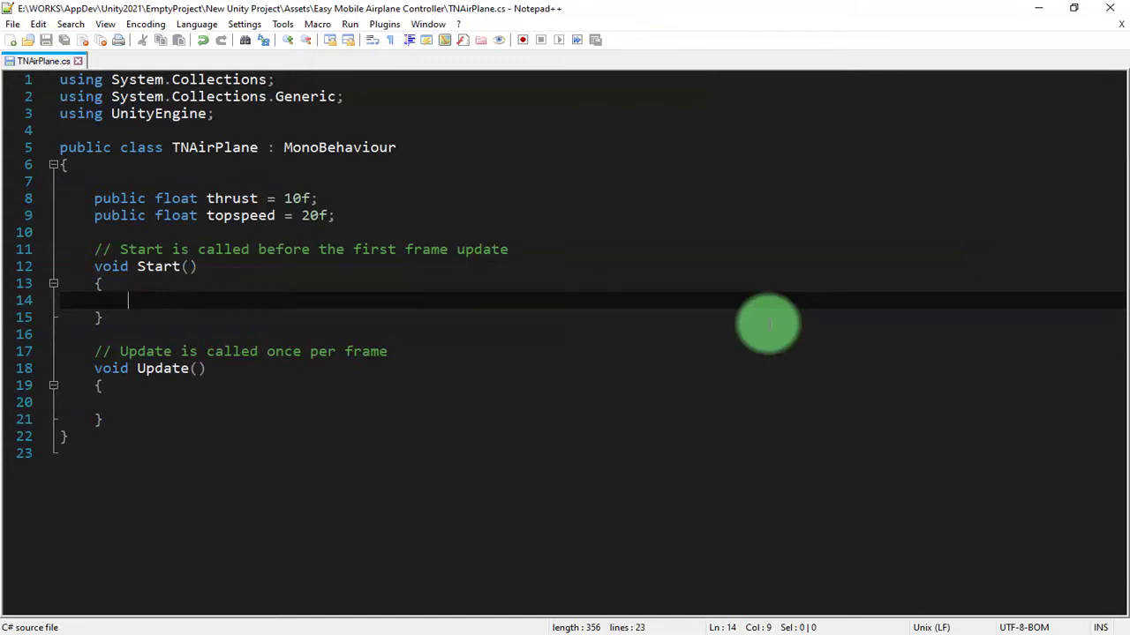
Declare a 'Rigidbody rb;' field below the float fields and save the script.
key(Up)
key(Up)
key(Up)
key(Up)
key(Up)
key(End)
key(Return)
key(Return)
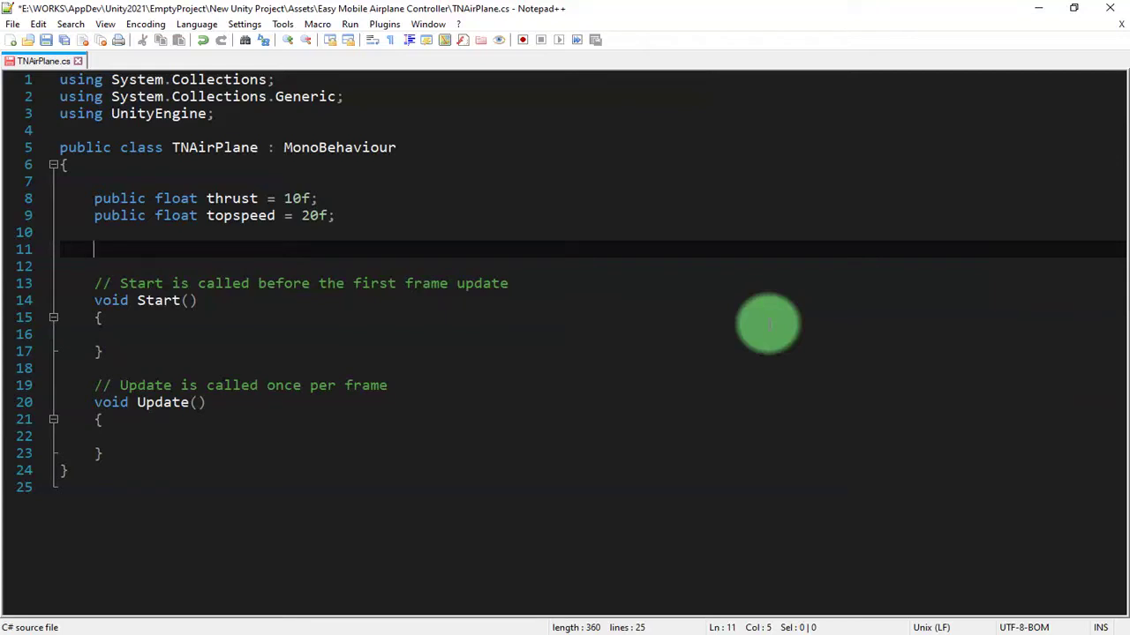
text(Rigid)
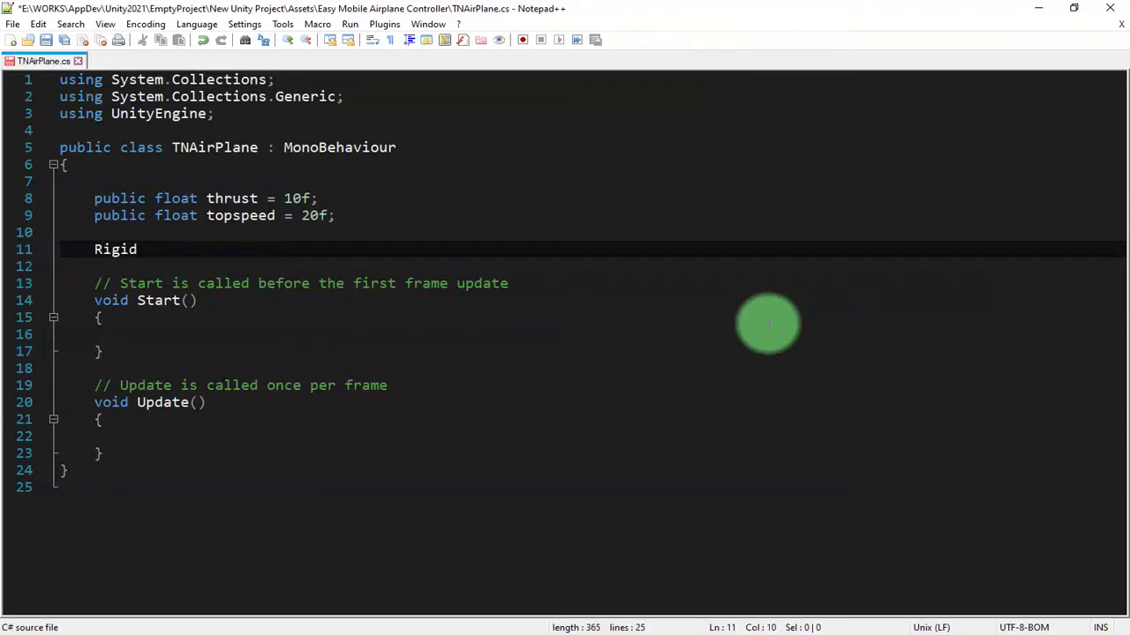
text(body rb;)
key(ctrl+s)
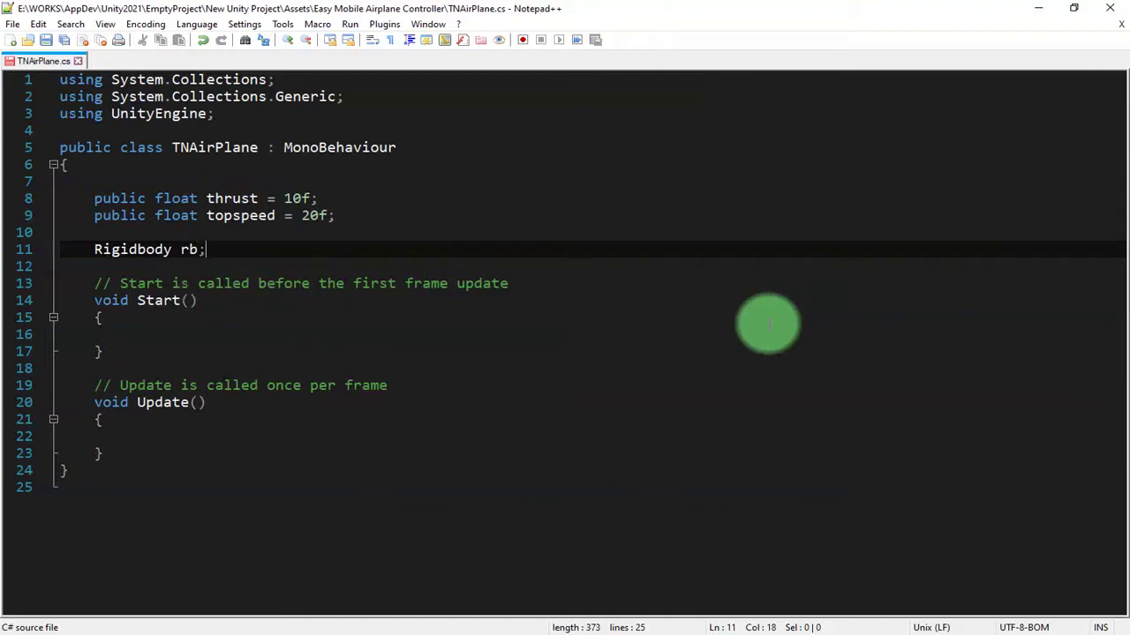
Assign rb = GetComponent<Rigidbody>(); inside Start and save.
key(Down)
key(Down)
key(Down)
key(Down)
key(Down)
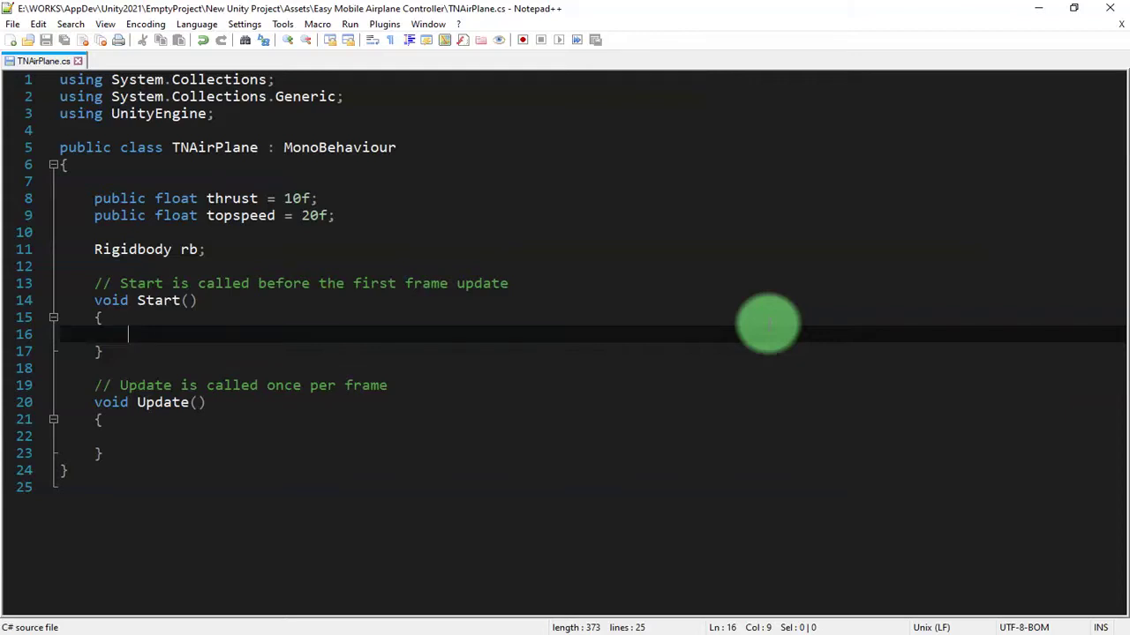
text(rb )
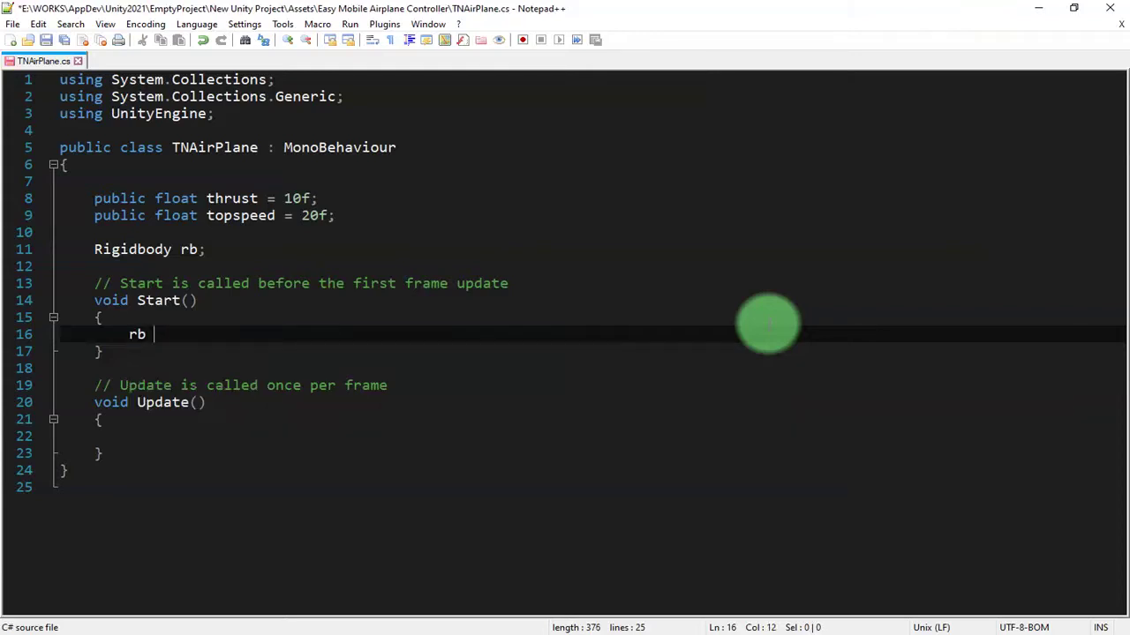
text(=)
key(ctrl+s)
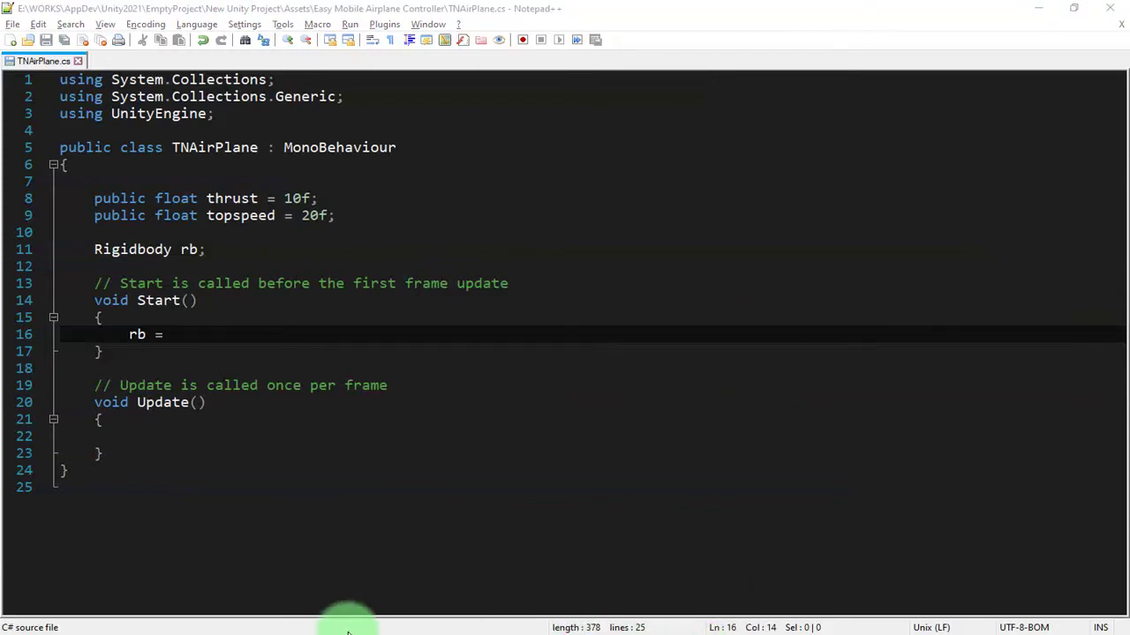
click(331, 628)
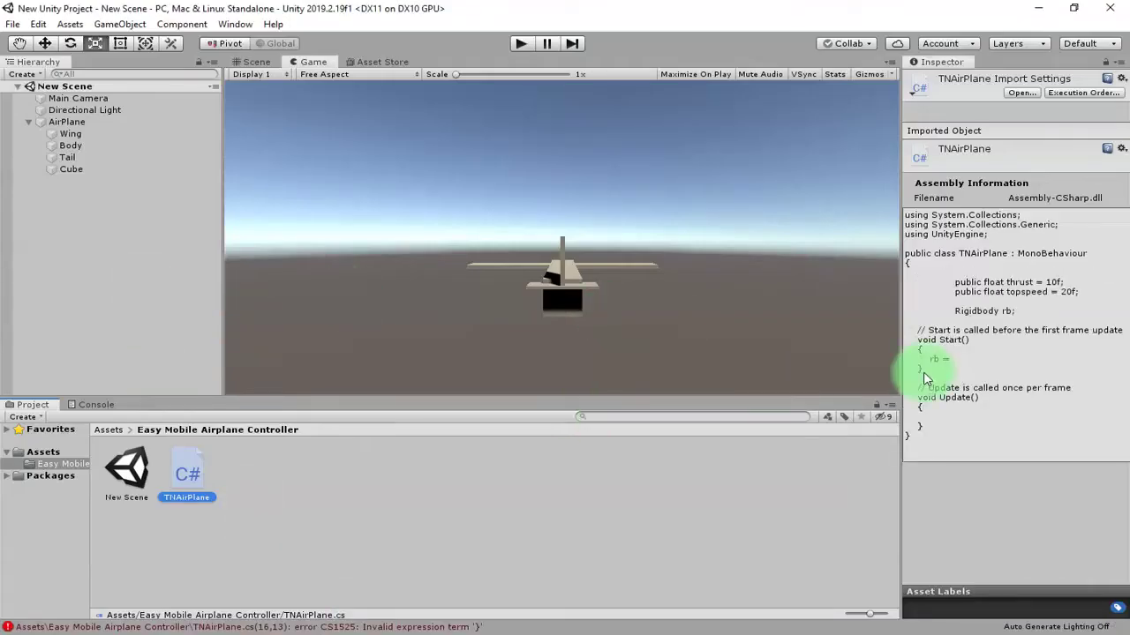
click(89, 120)
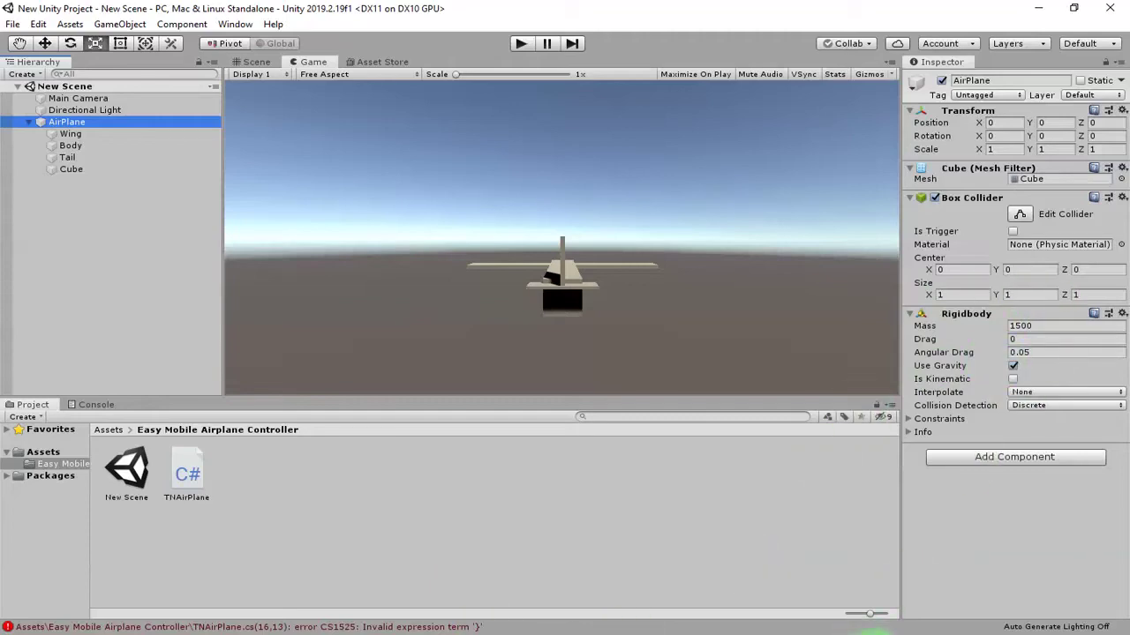
click(869, 632)
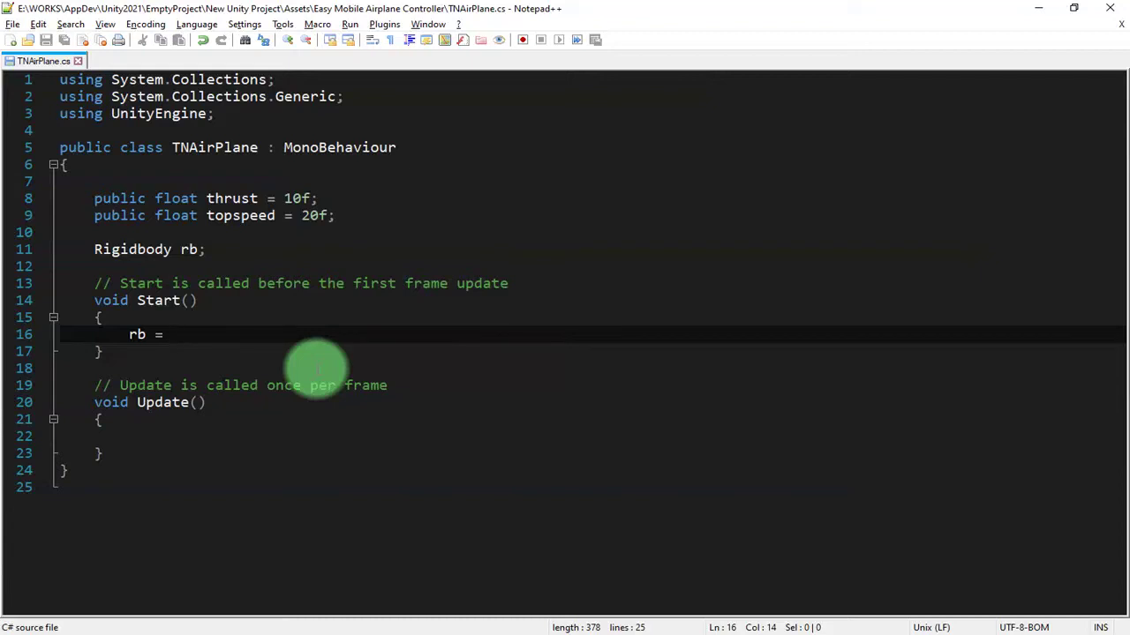
text(GetCom)
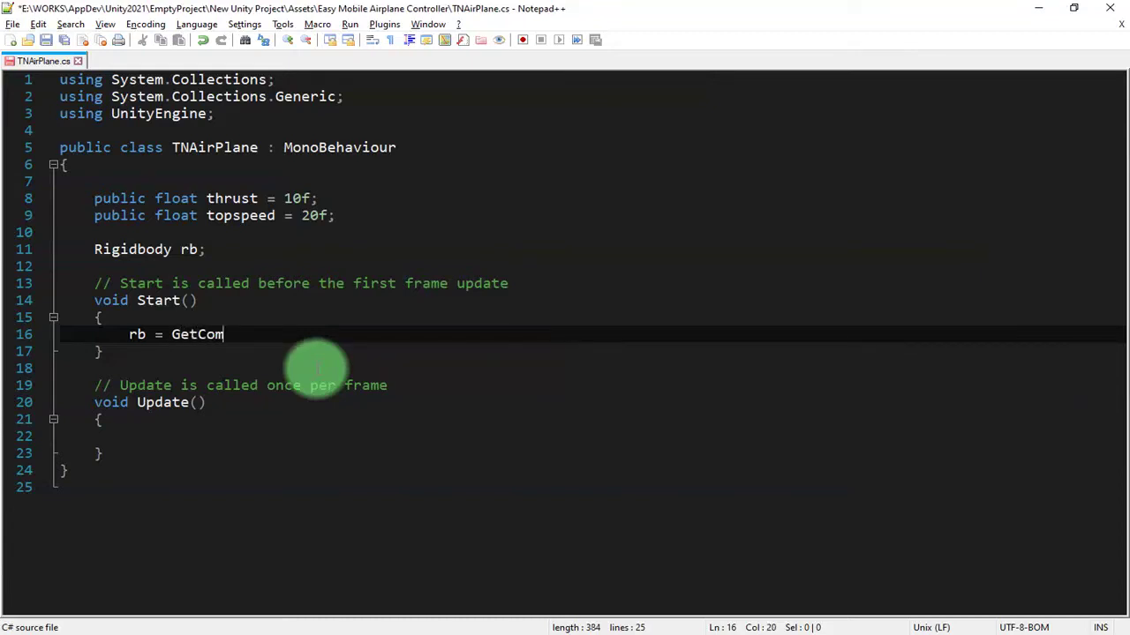
text(ponent)
text(t<R)
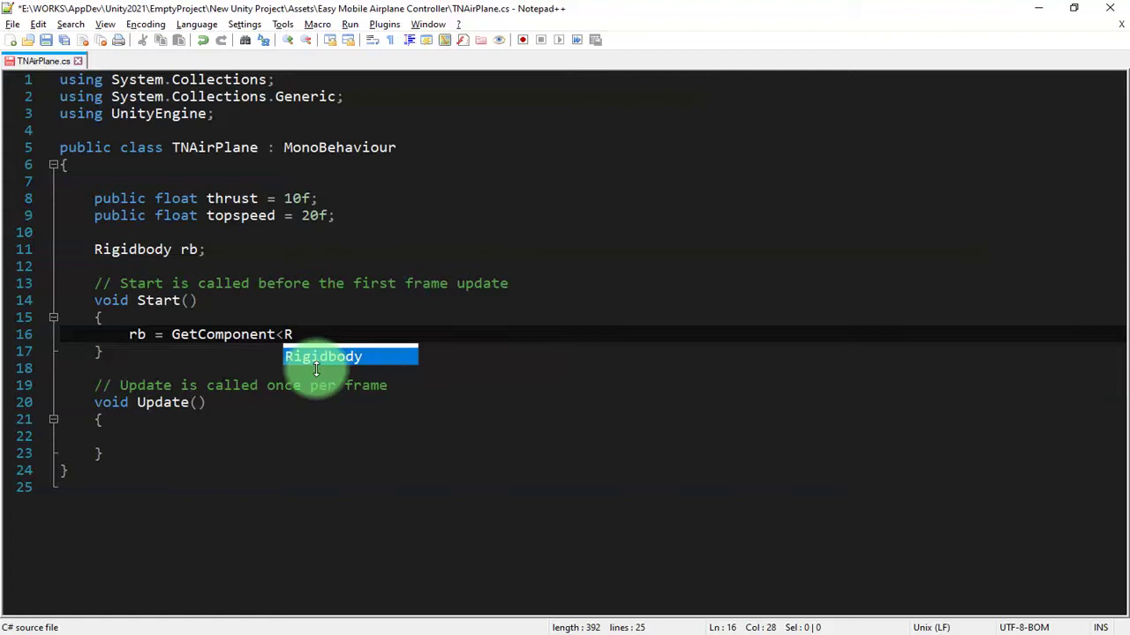
key(Return)
text(>();)
key(ctrl+s)
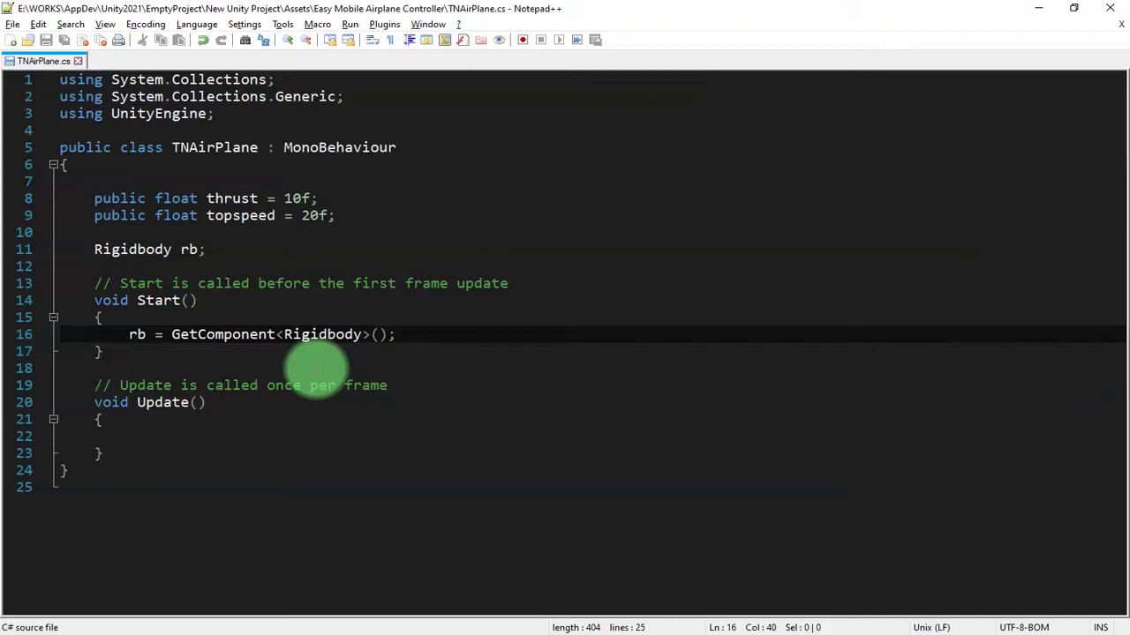
key(Down)
key(Down)
key(Down)
key(Down)
key(Down)
key(Down)
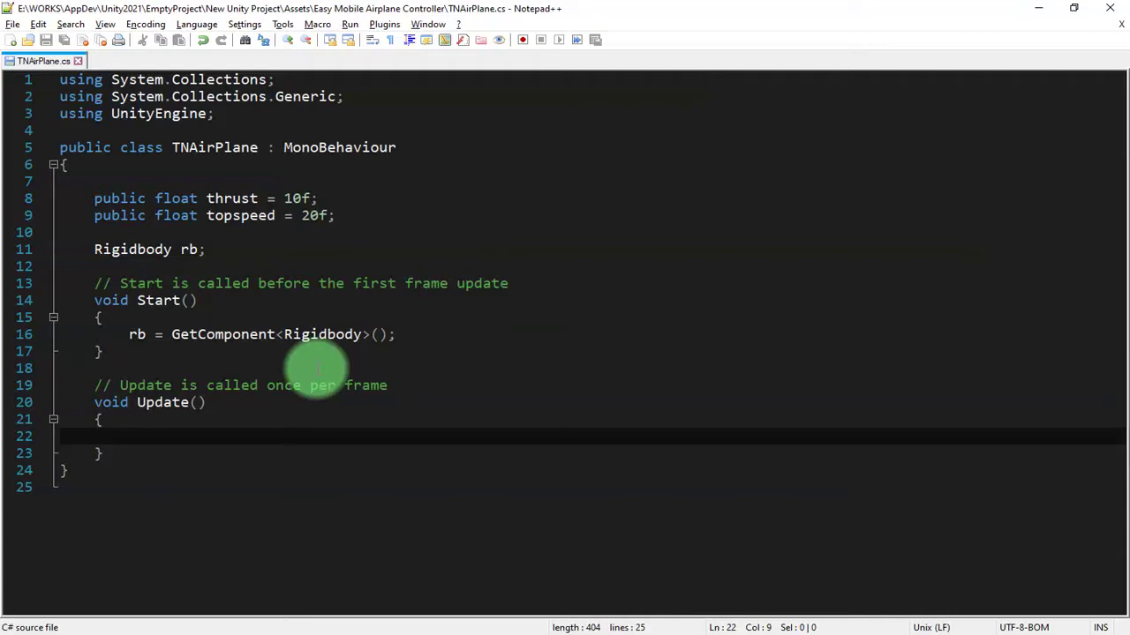
Add an if (rb.velocity.magnitude < topspeed) block in Update and save.
text(if)
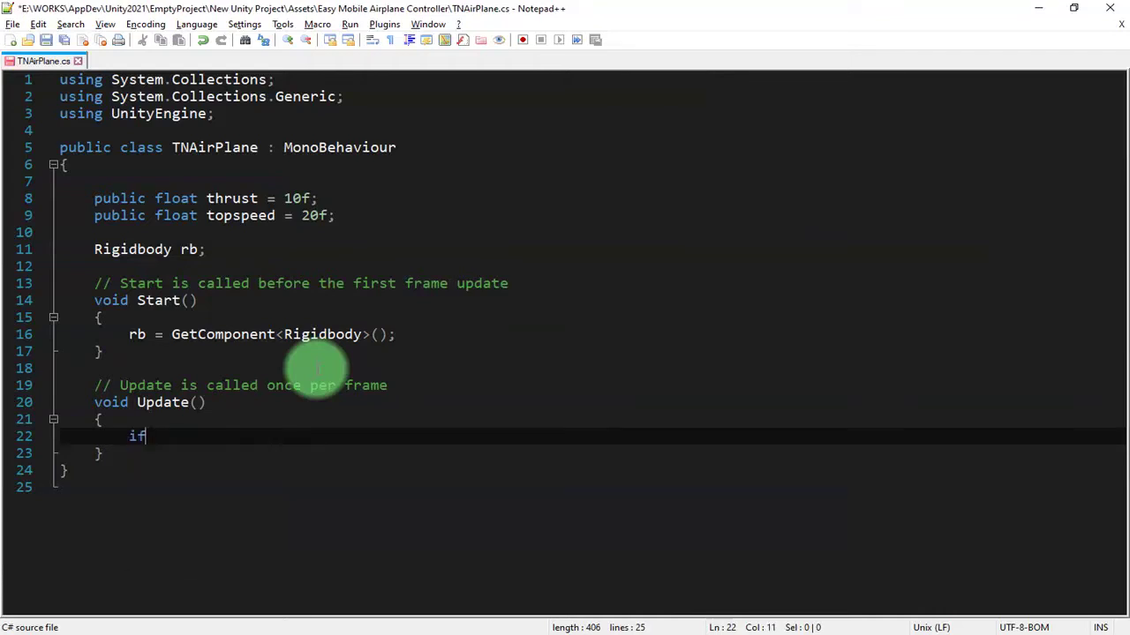
key(BackSpace)
text((rb.velocity)
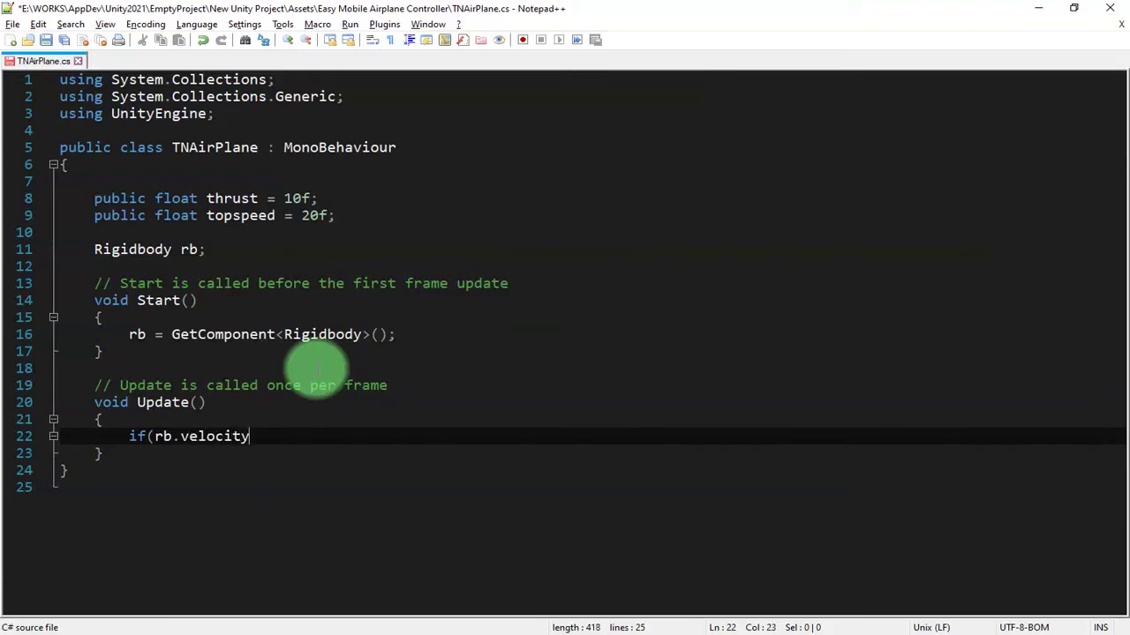
text(.magnitud)
key(BackSpace)
text(ude < )
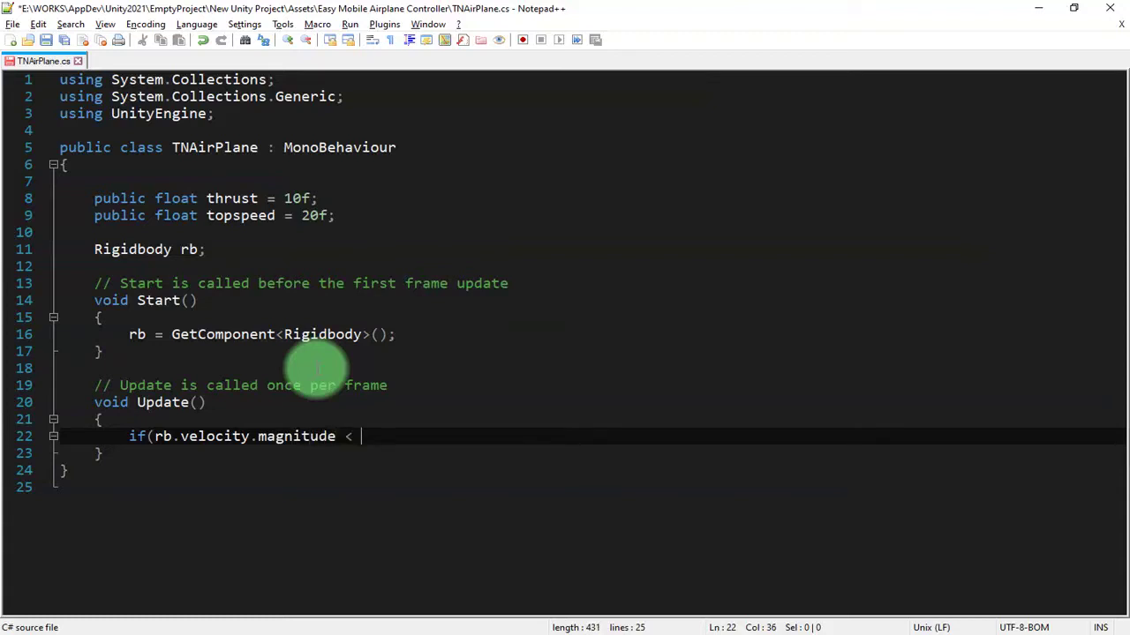
text(topspe)
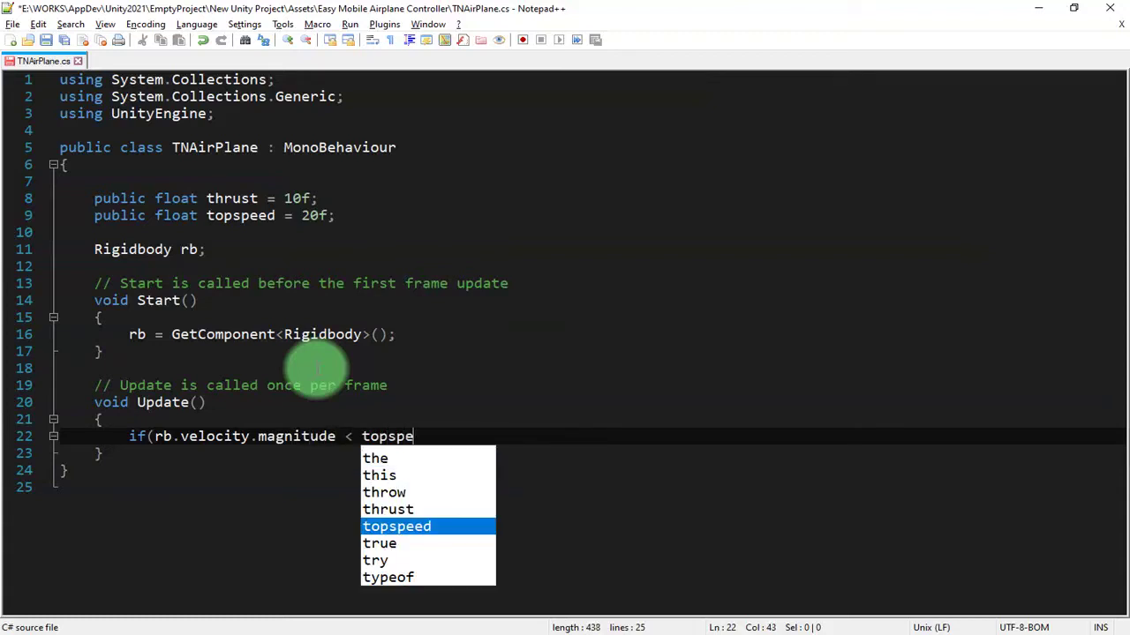
text(ed){})
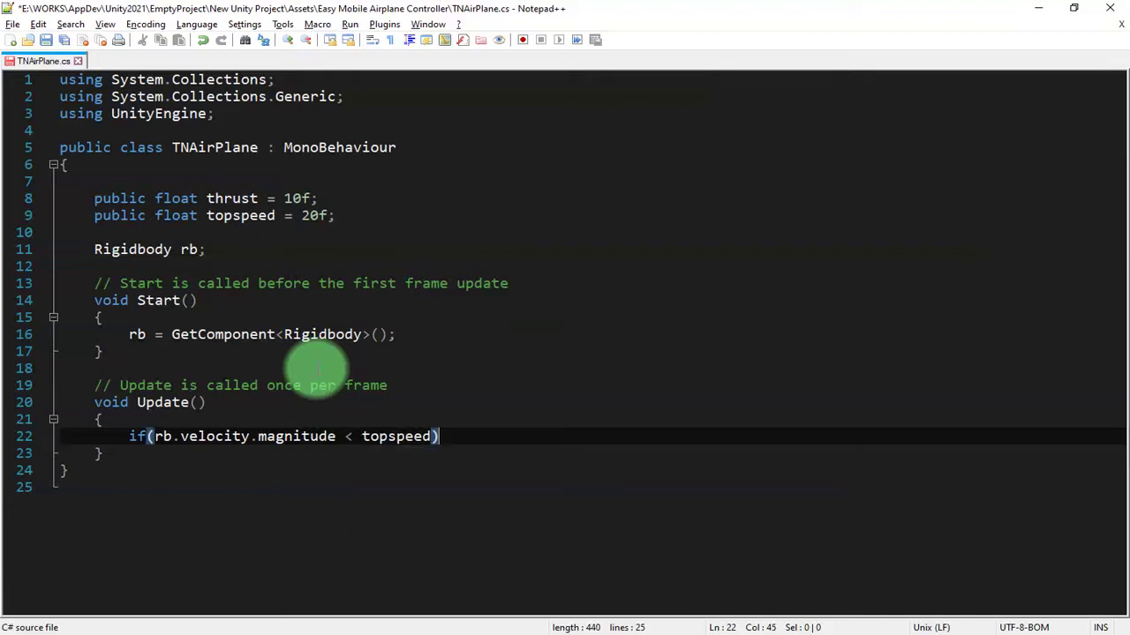
key(Return)
key(ctrl+s)
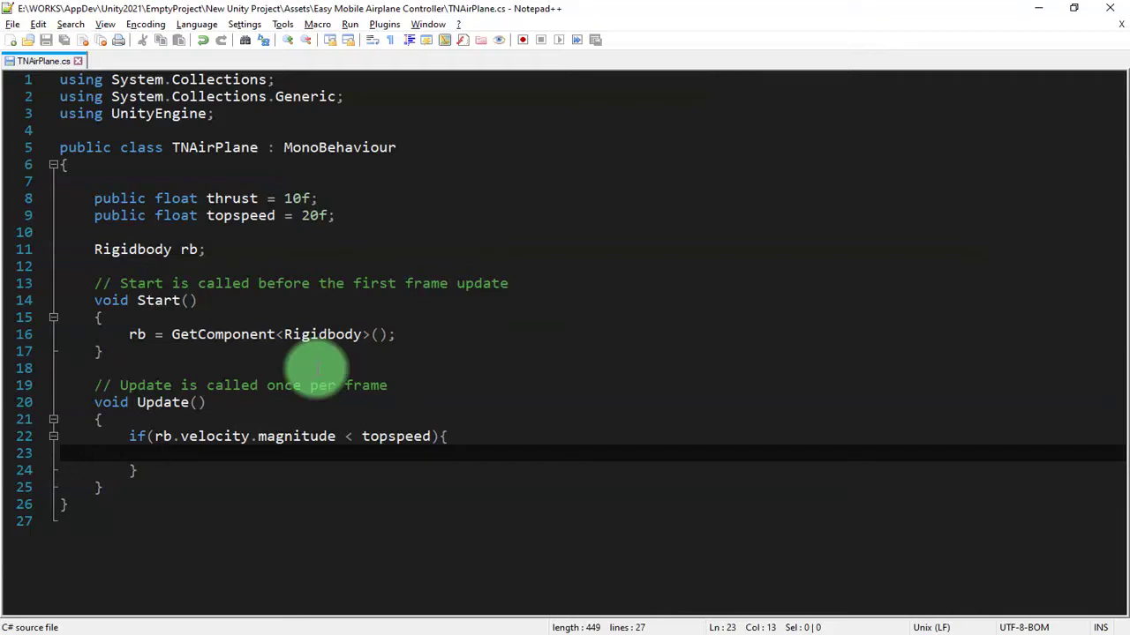
Inside it call rb.AddRelativeForce(new Vector3(0, 0, thrust); then save and return to Unity.
text(r)
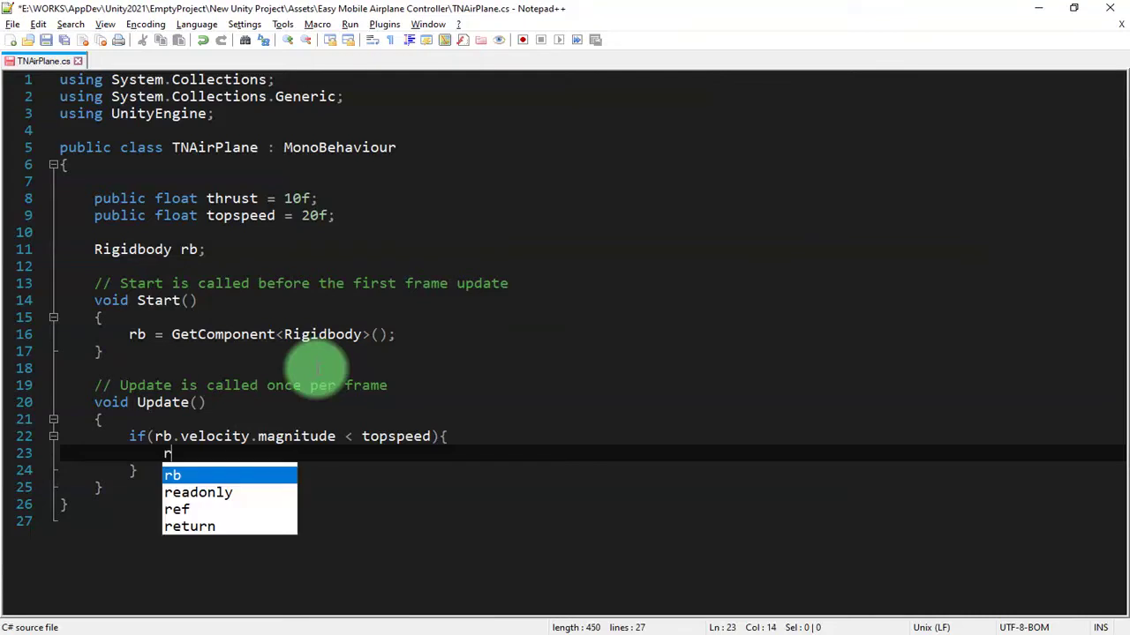
text(b.Addreal)
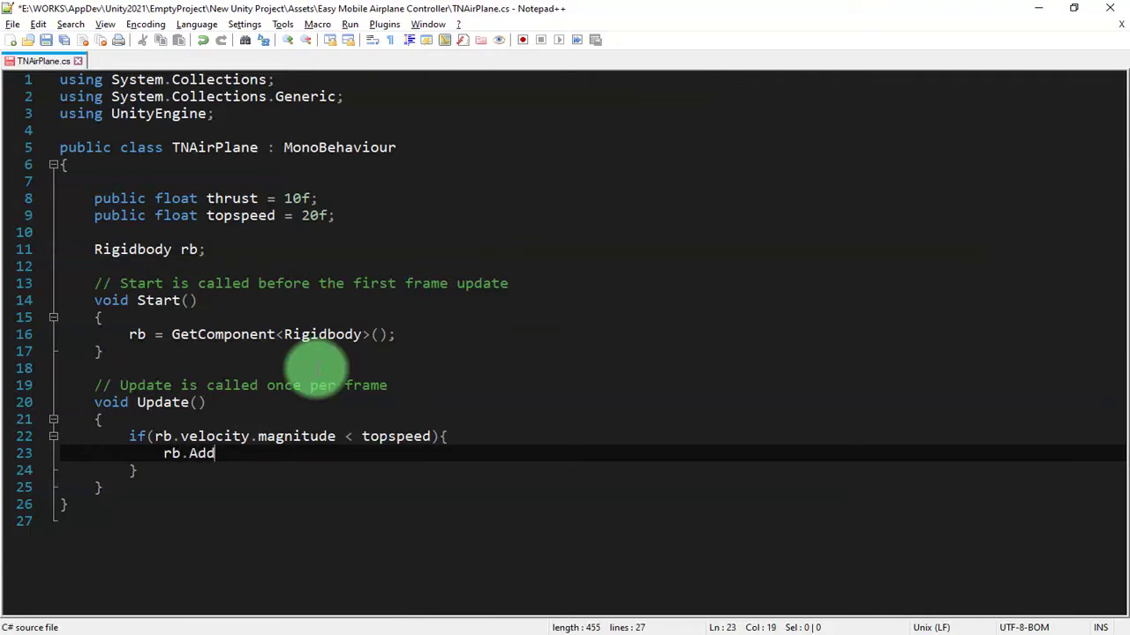
key(BackSpace)
key(BackSpace)
key(BackSpace)
key(BackSpace)
text(RelativeForce)
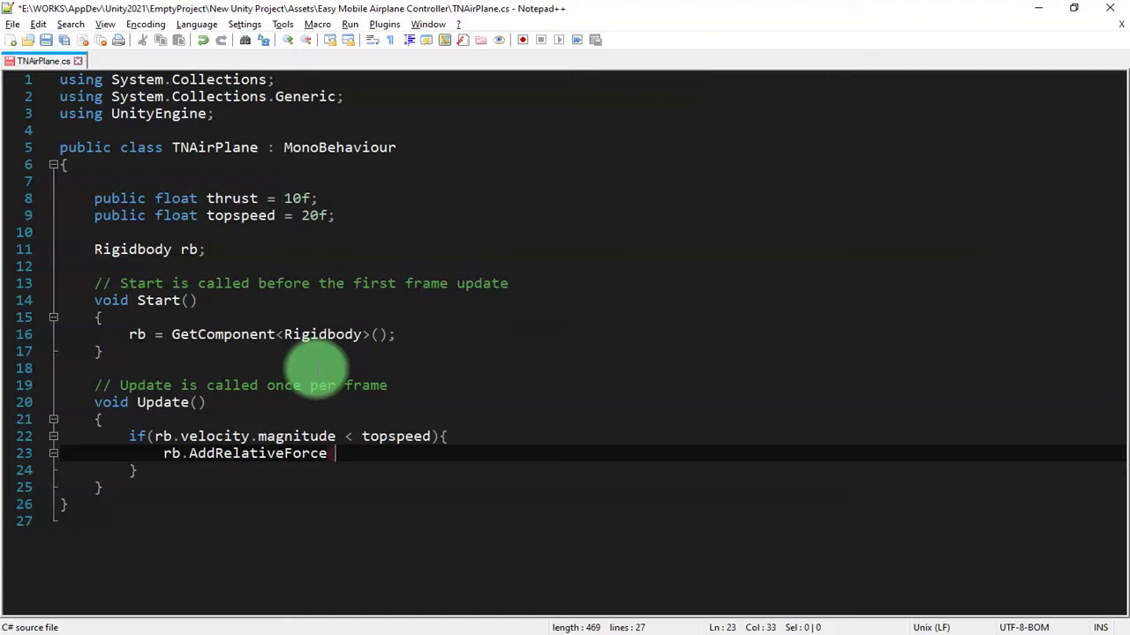
key(BackSpace)
text((new Vect)
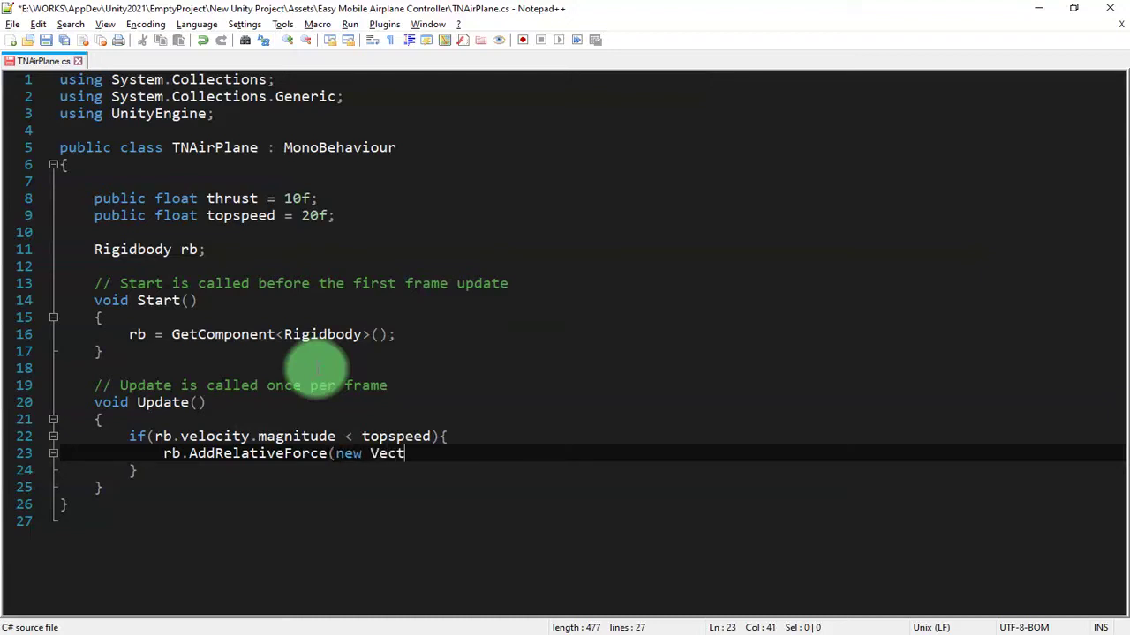
text(or3(0 )
text( 0, thurs)
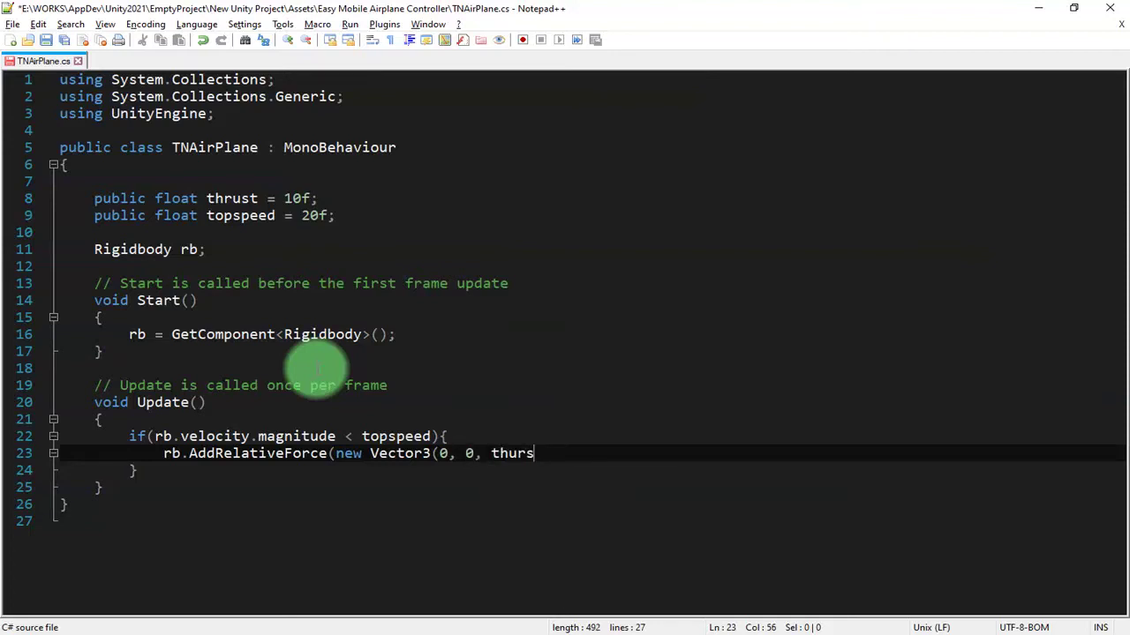
text(t)
key(BackSpace)
key(BackSpace)
key(BackSpace)
key(BackSpace)
text(rust);)
key(ctrl+s)
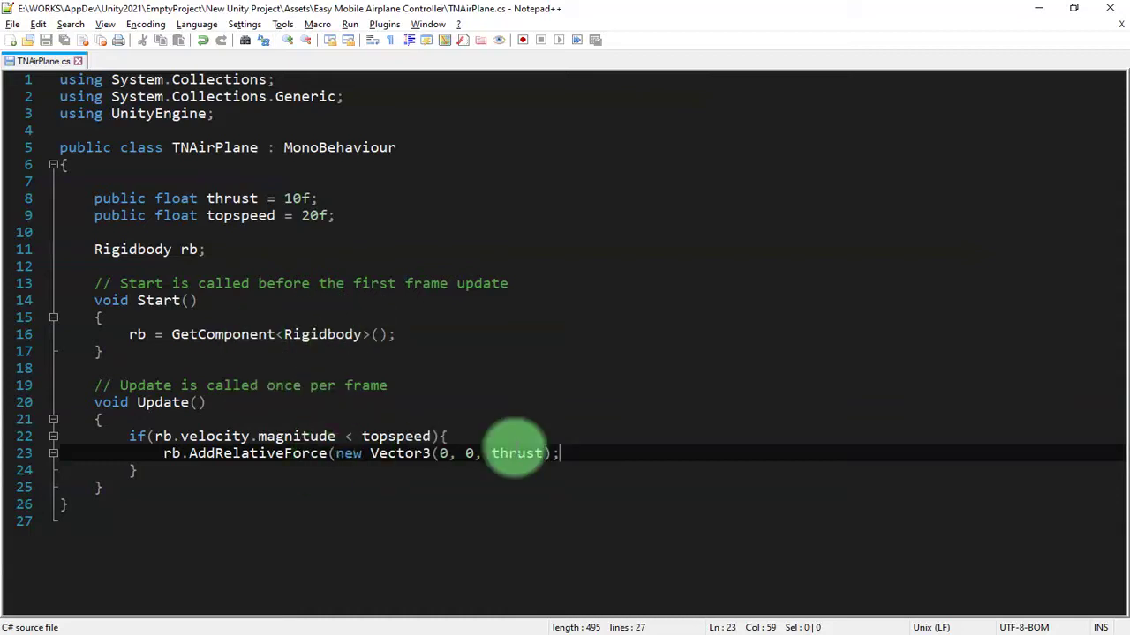
key(alt+Tab)
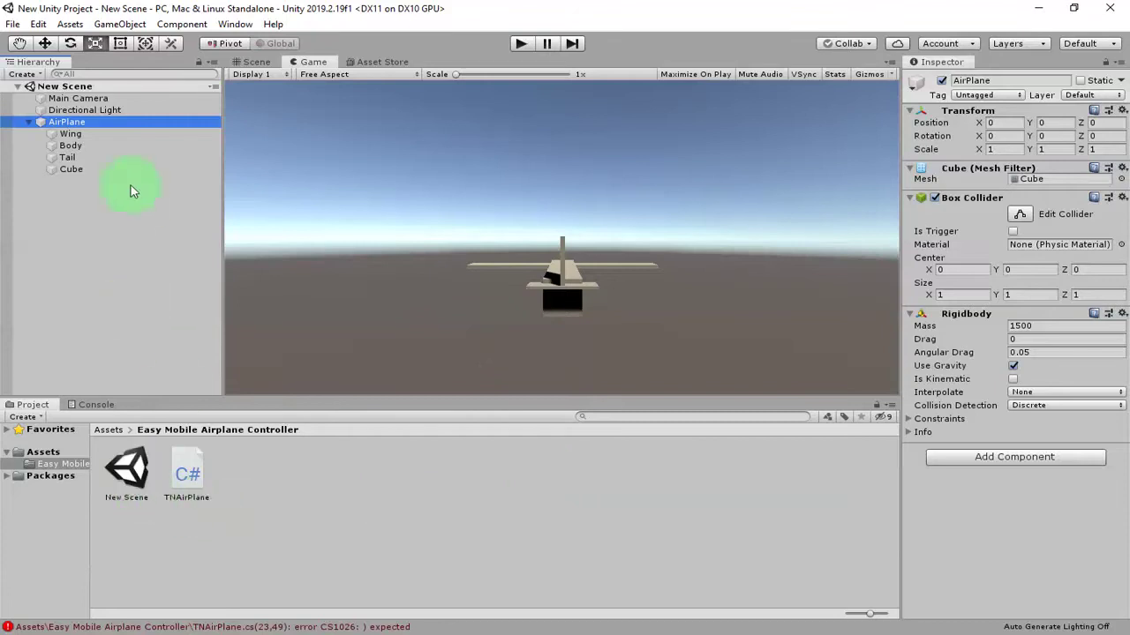
Show the Console's CS1026 error for TNAirPlane and open the script at that line.
click(308, 520)
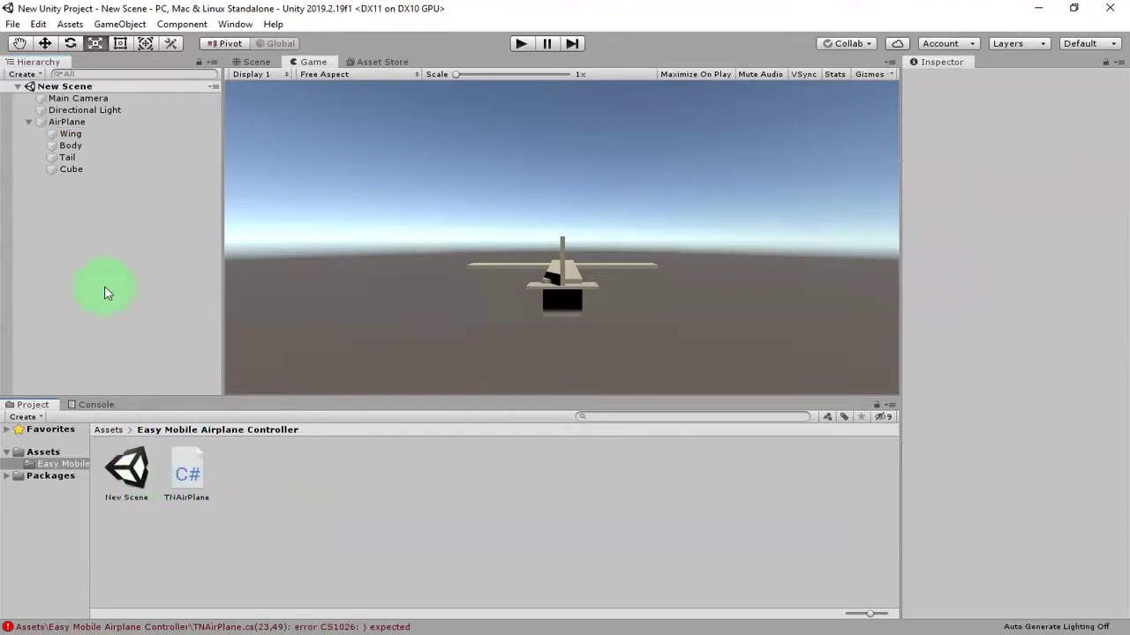
click(195, 484)
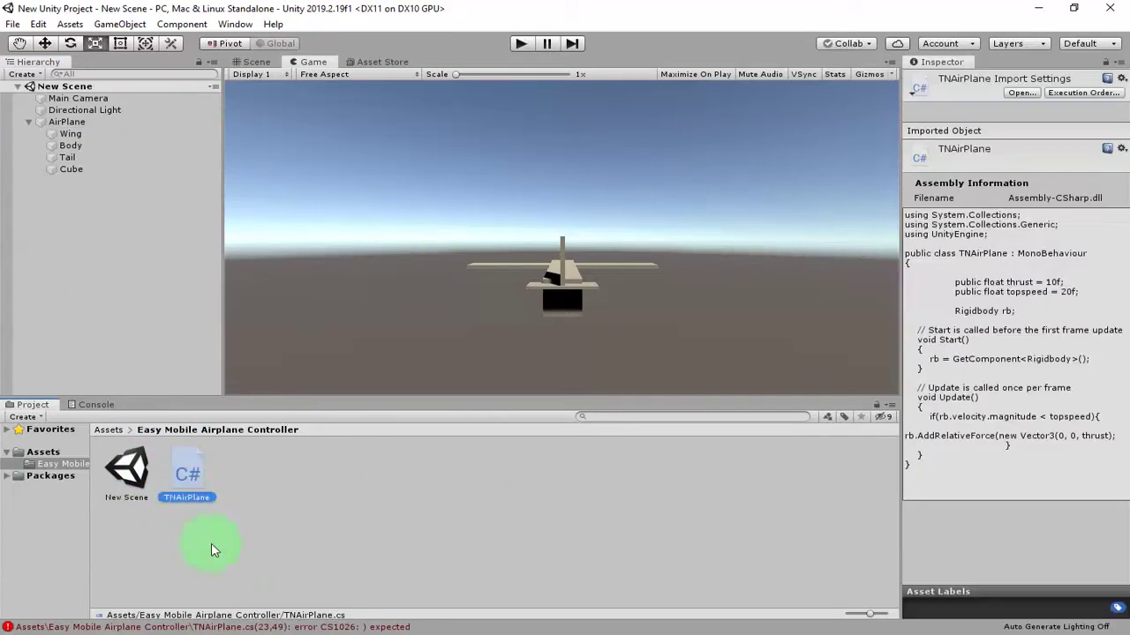
click(78, 405)
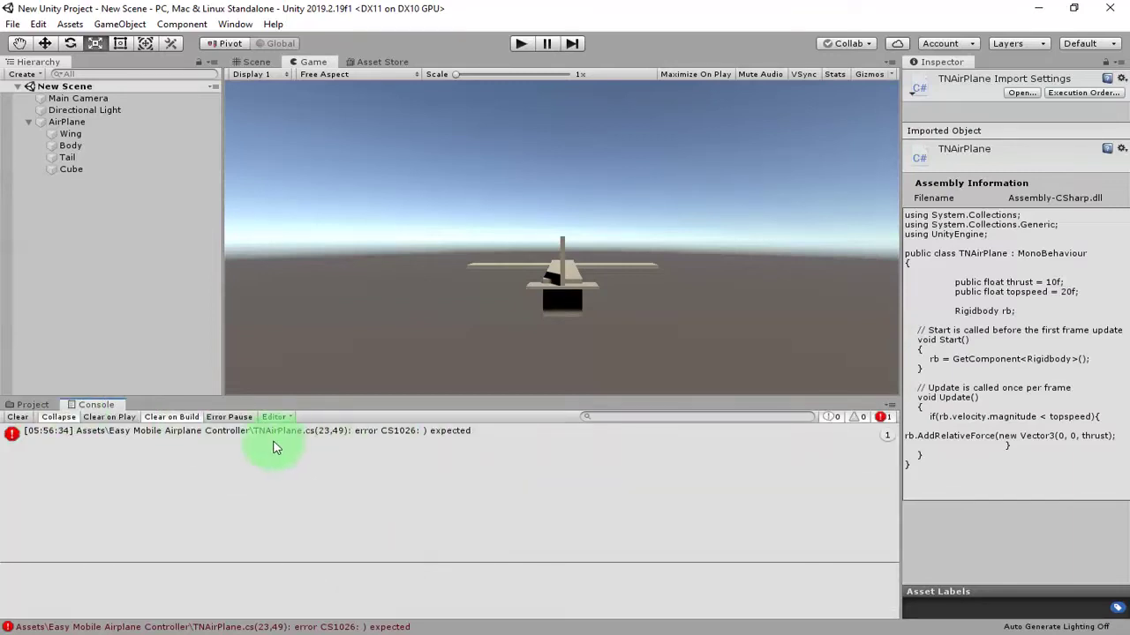
double_click(327, 433)
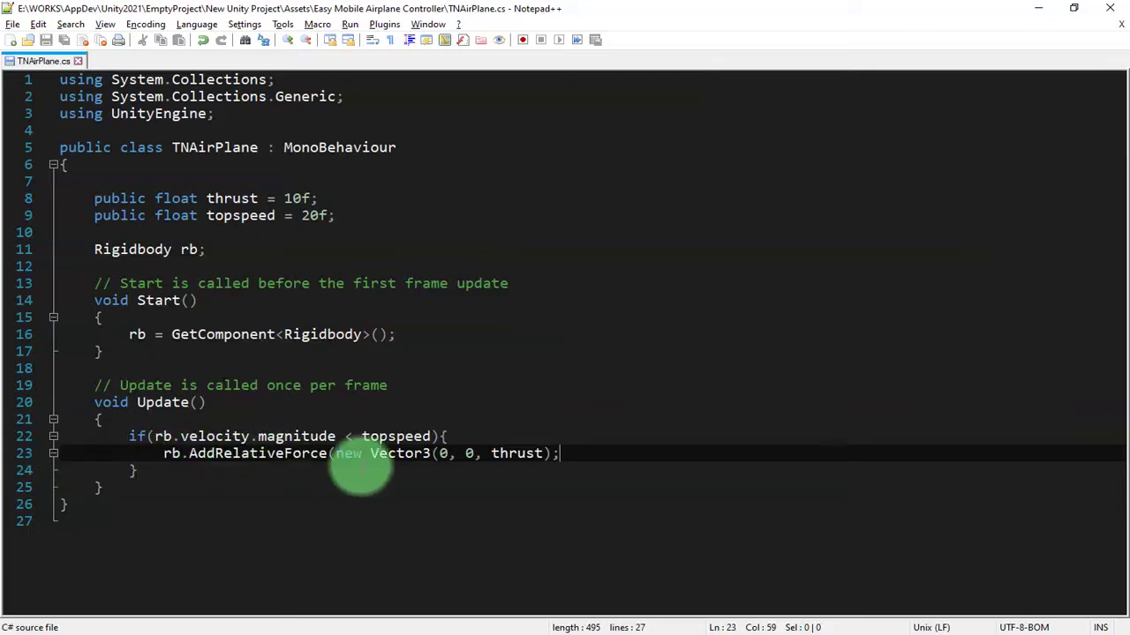
Make line 23 end with thrust)); so it compiles, save, and return to Unity.
click(542, 454)
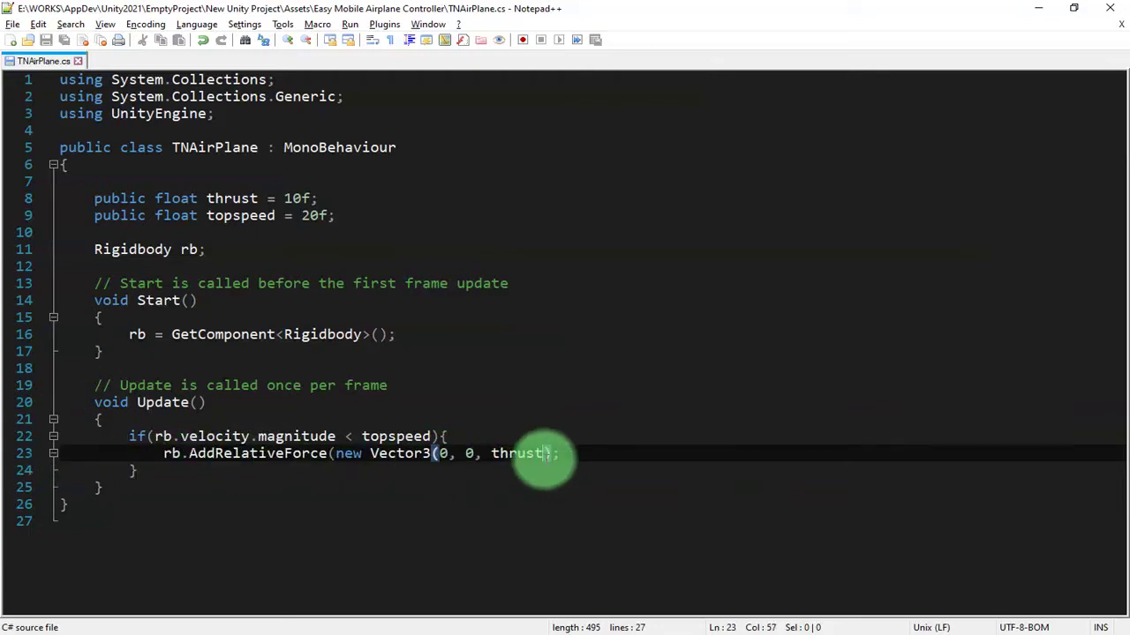
text())
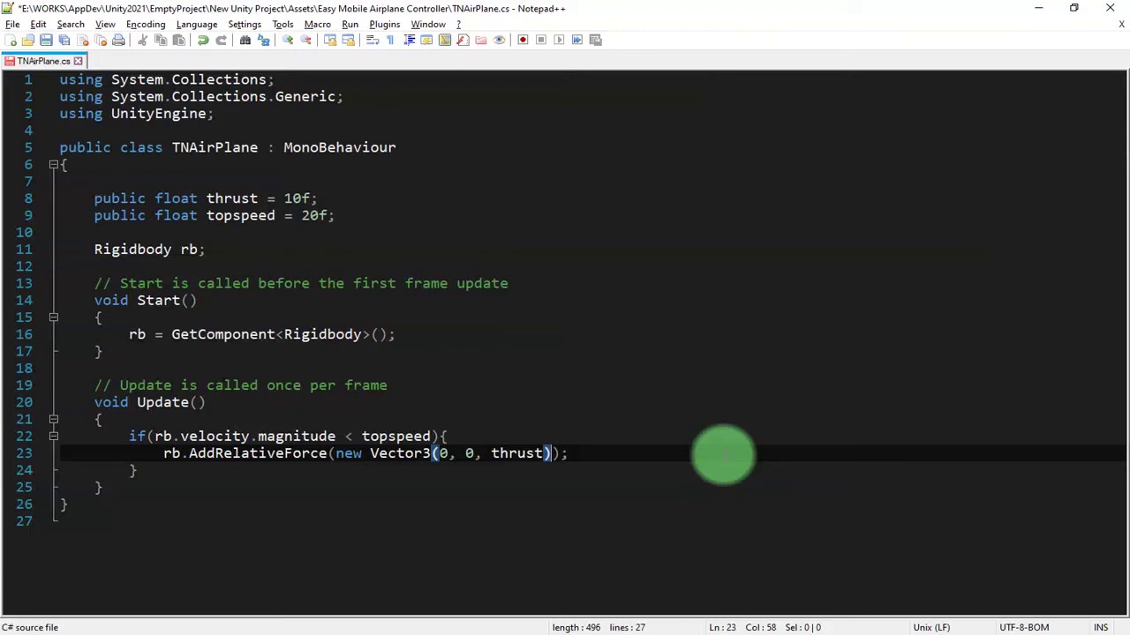
key(shift+Right)
key(ctrl+s)
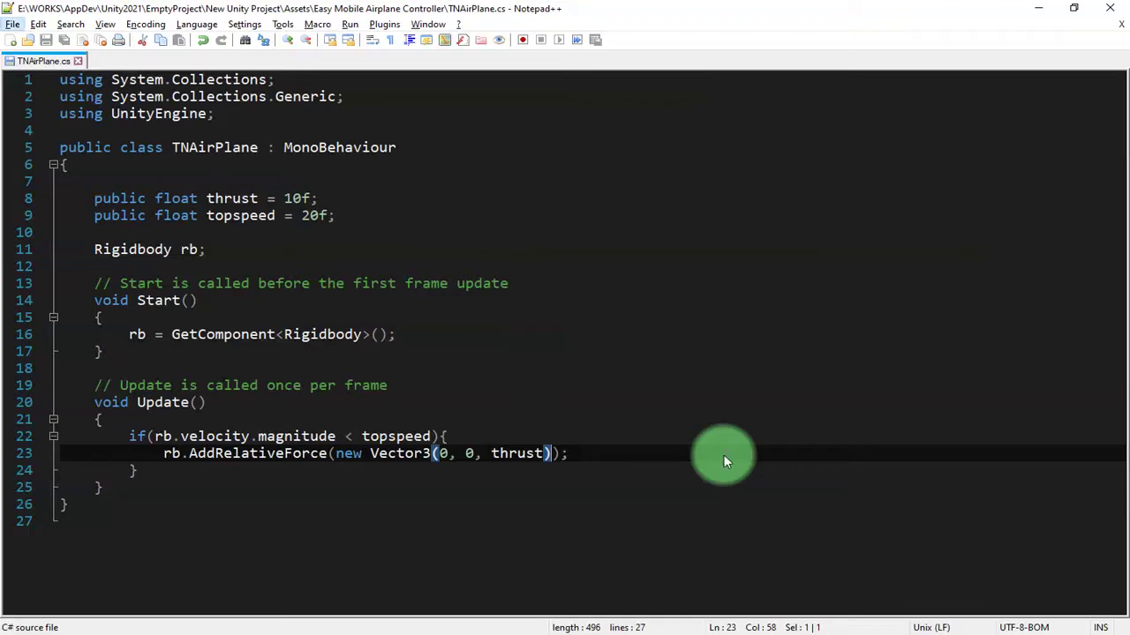
click(542, 406)
click(549, 454)
drag(549, 454, 542, 453)
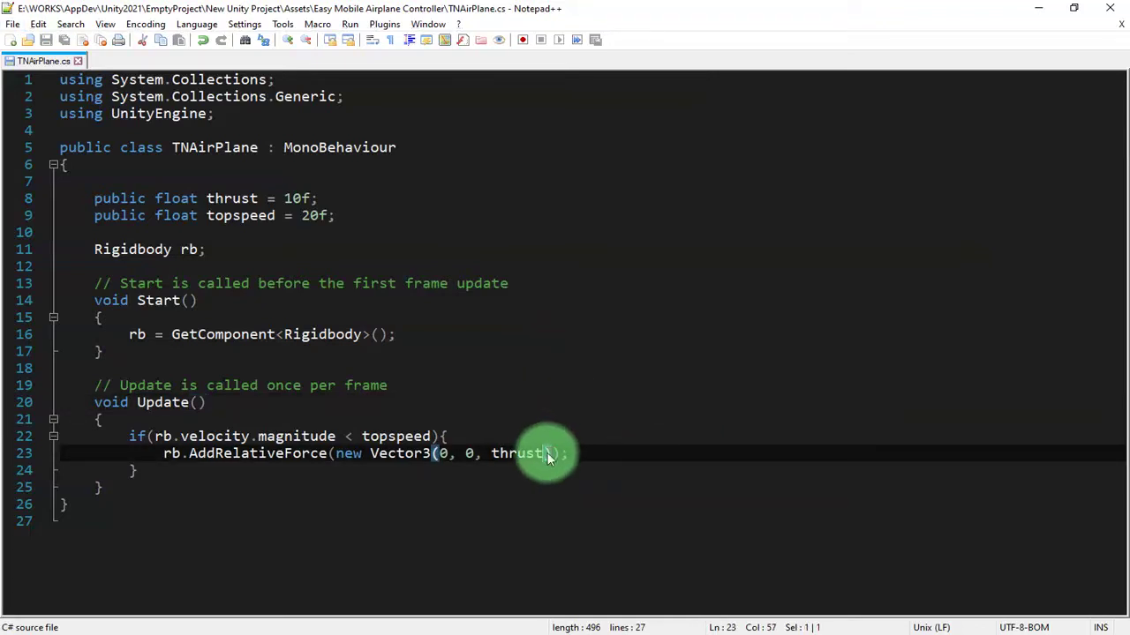
click(320, 627)
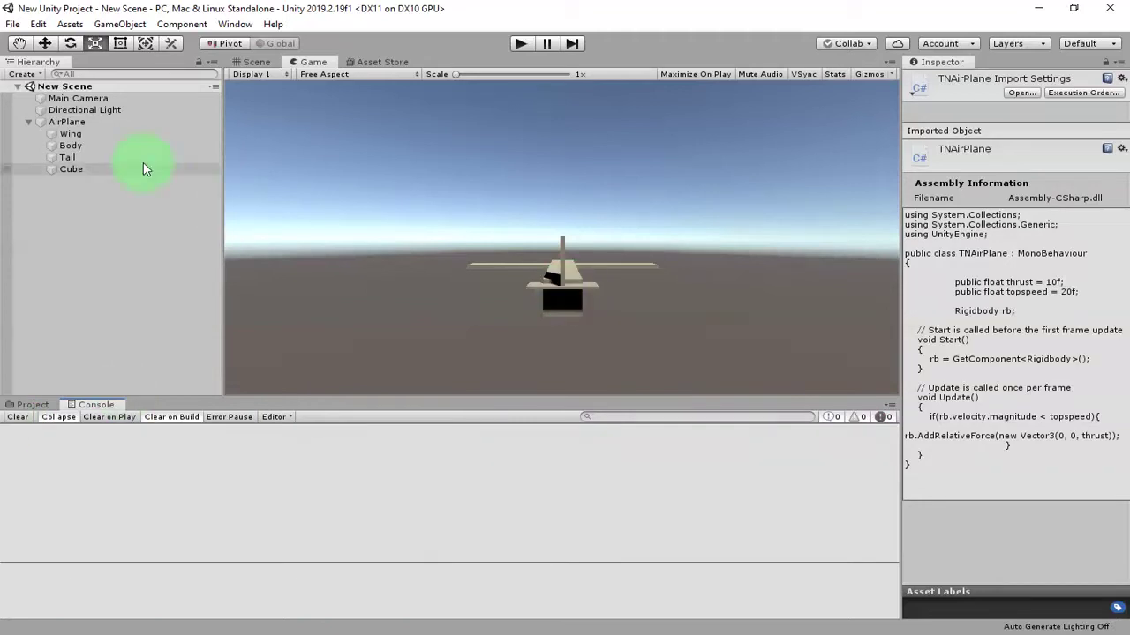
Attach the TNAirPlane script from the Project assets to the AirPlane object.
click(102, 124)
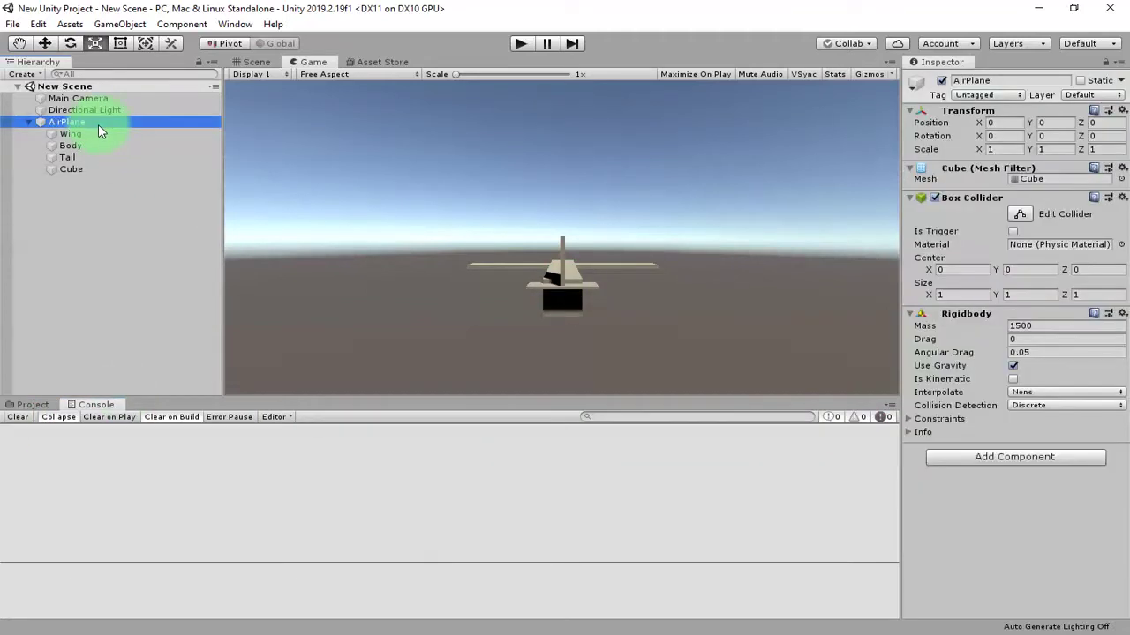
click(23, 404)
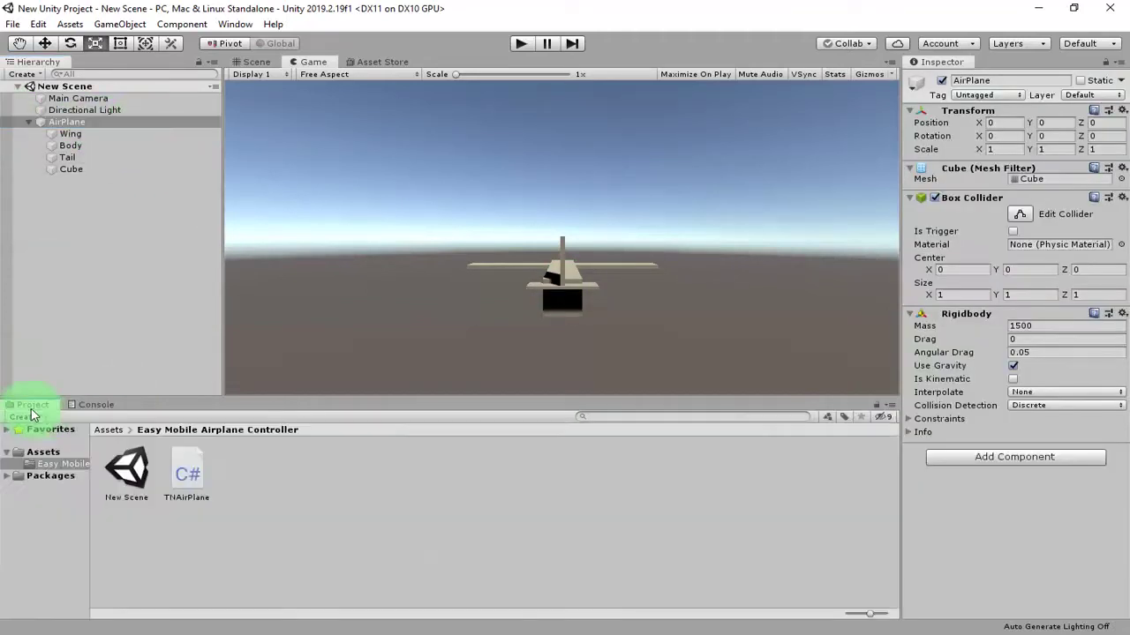
drag(193, 477, 66, 121)
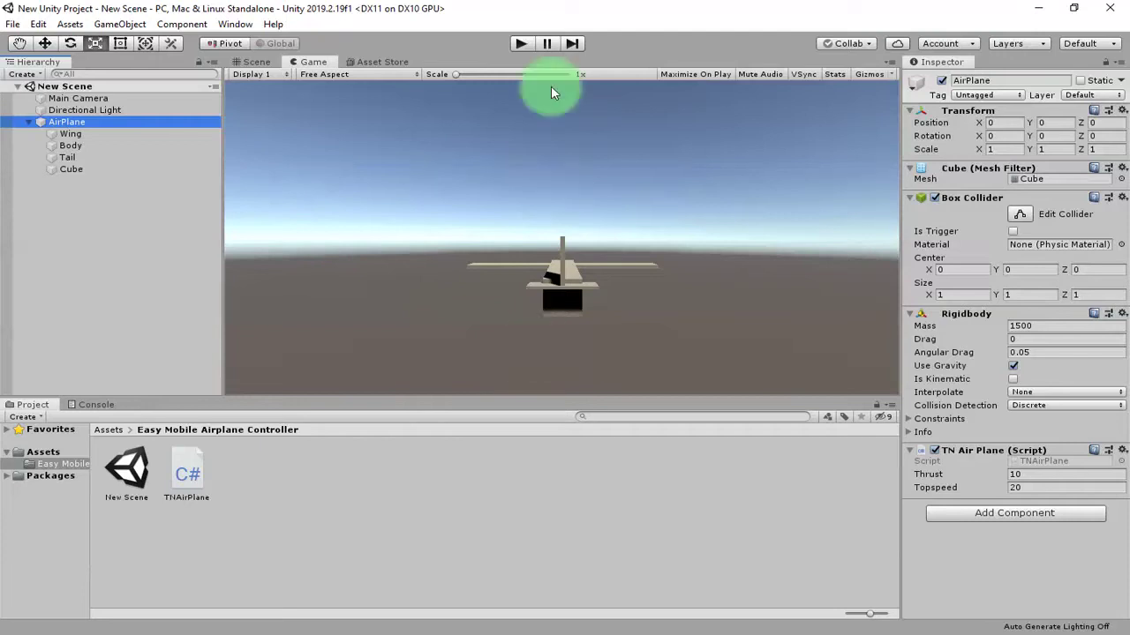
Play-test the scene, framing the falling AirPlane in Scene view, then stop.
click(526, 43)
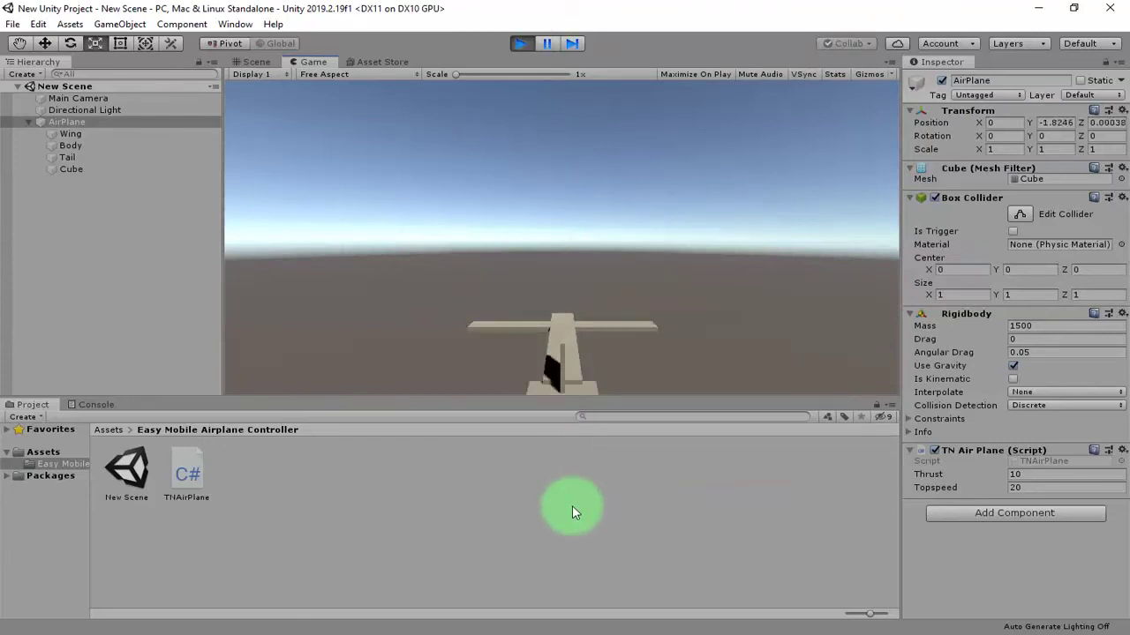
click(255, 64)
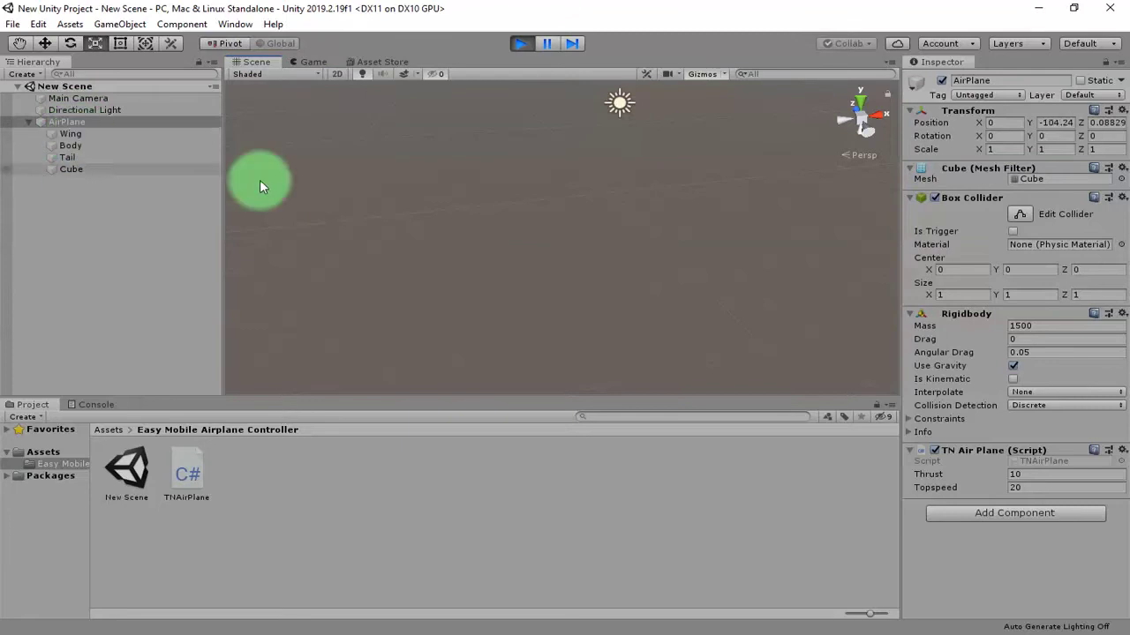
key(f)
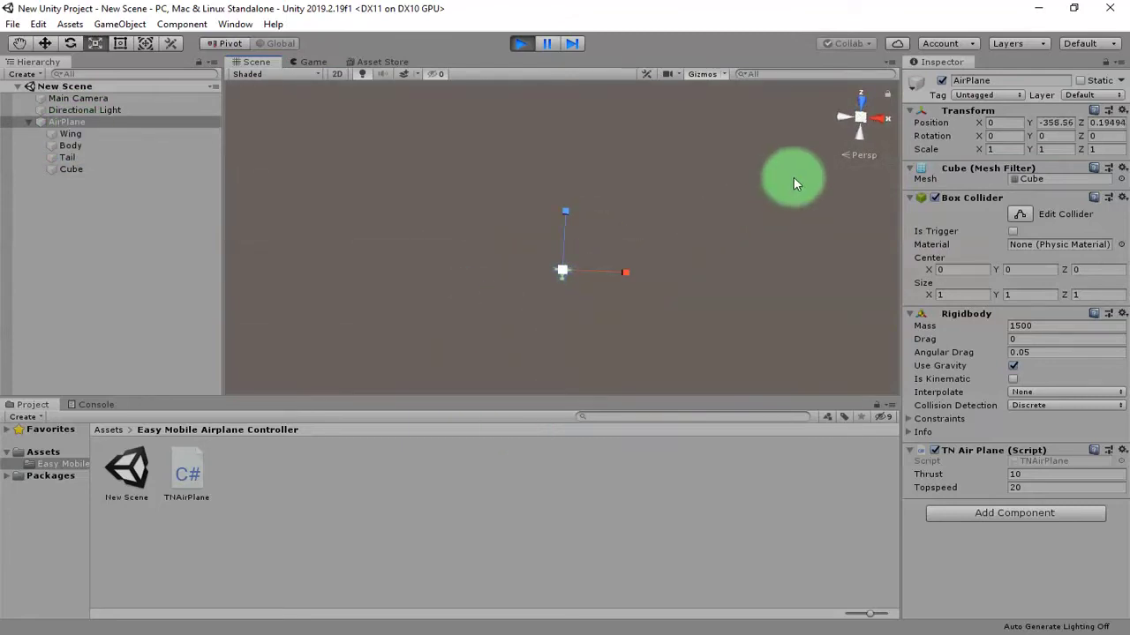
click(859, 111)
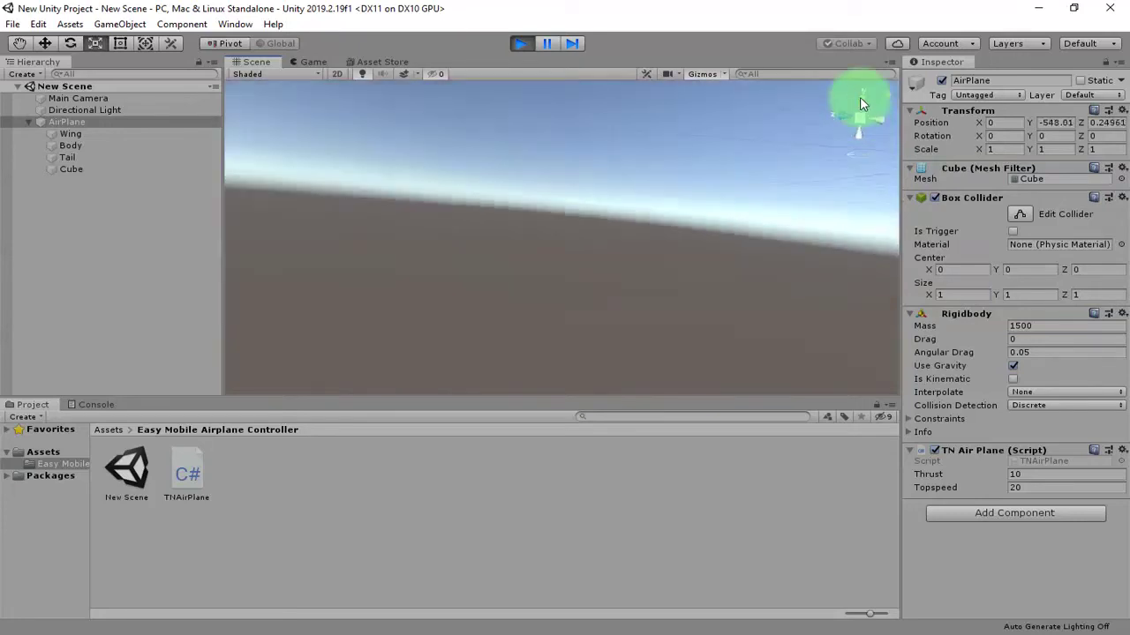
click(862, 104)
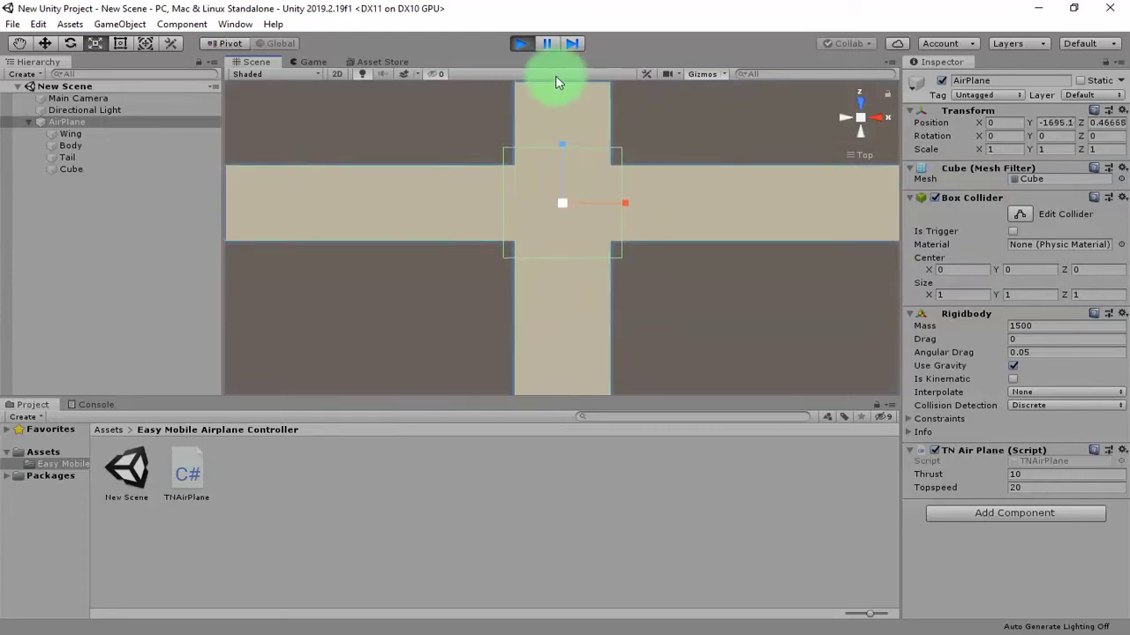
click(523, 44)
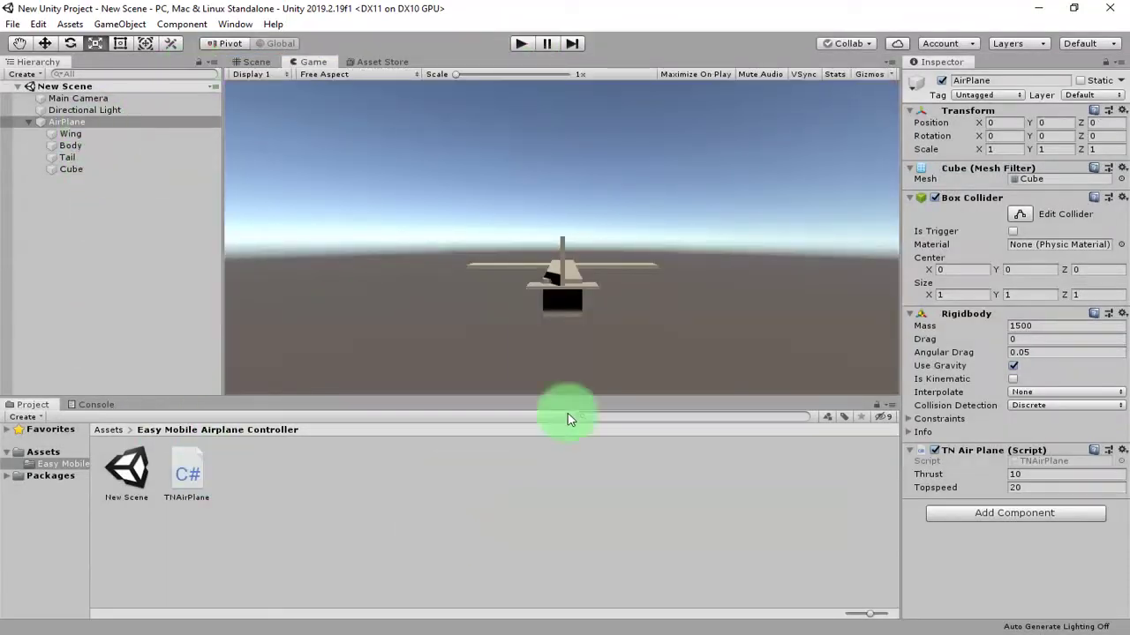
Set TN Air Plane Topspeed to 300 and Thrust to 200, then save the scene.
click(1015, 475)
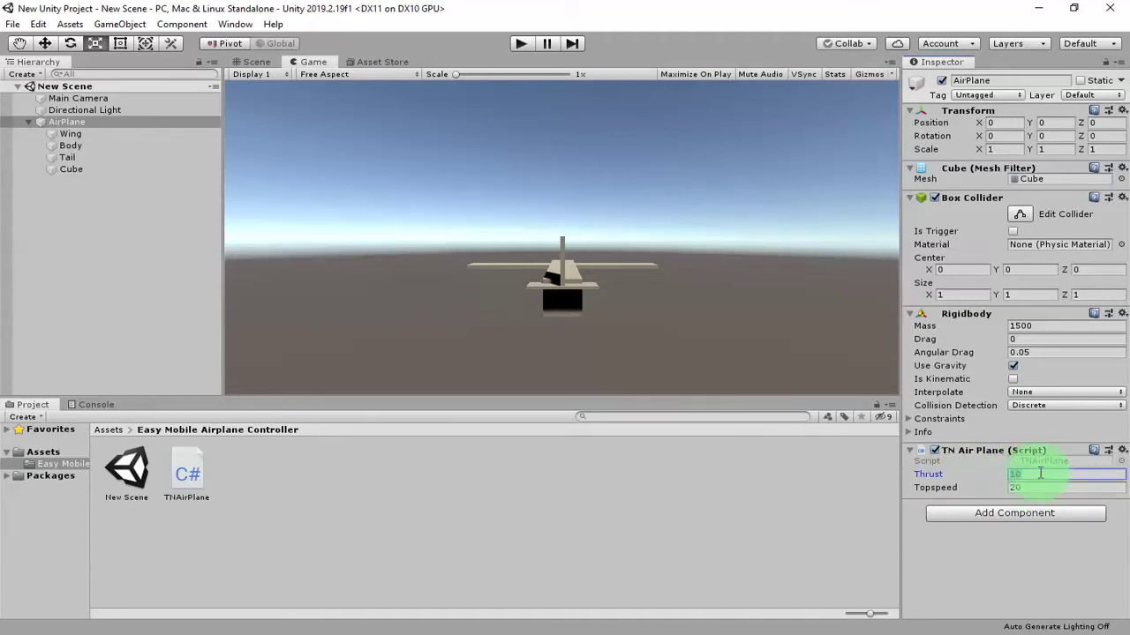
key(Tab)
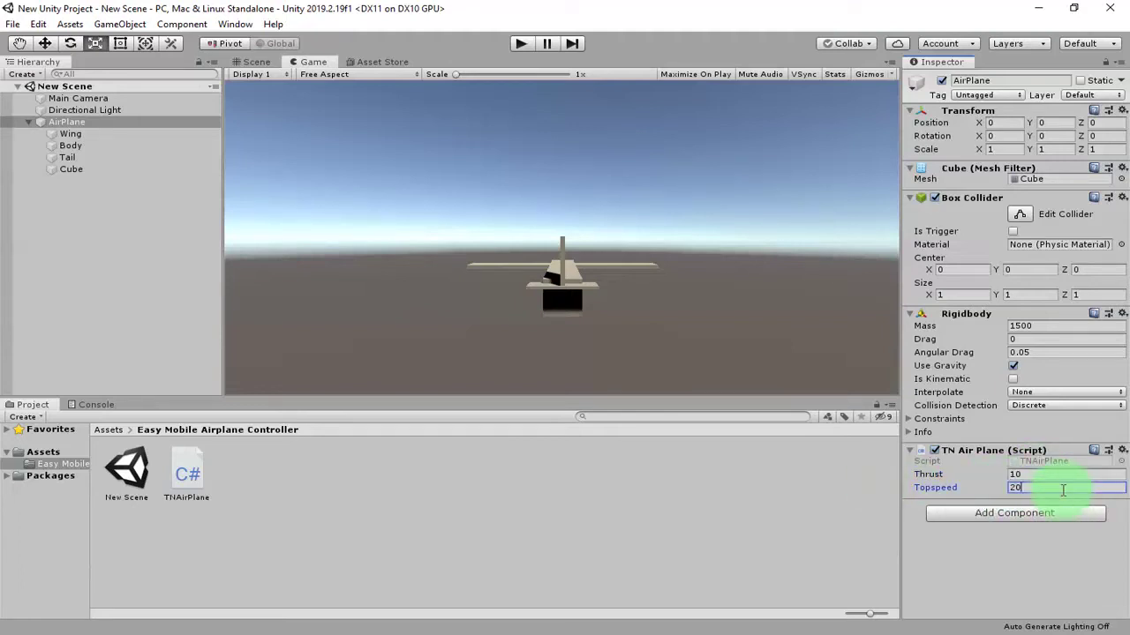
text(300)
click(1059, 477)
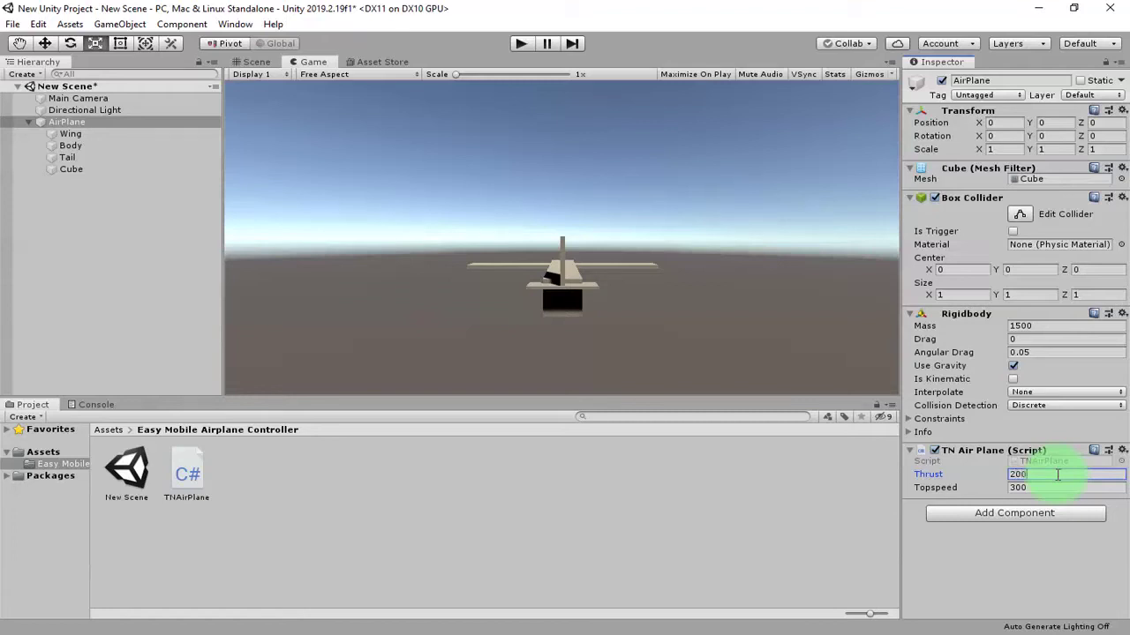
key(ctrl+s)
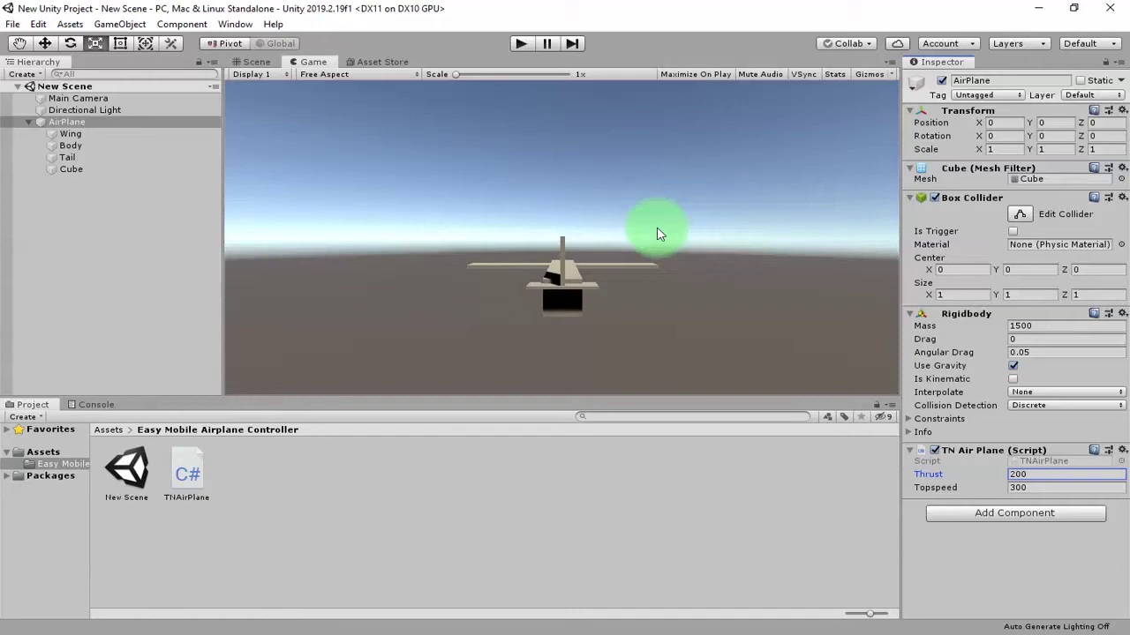
click(1038, 474)
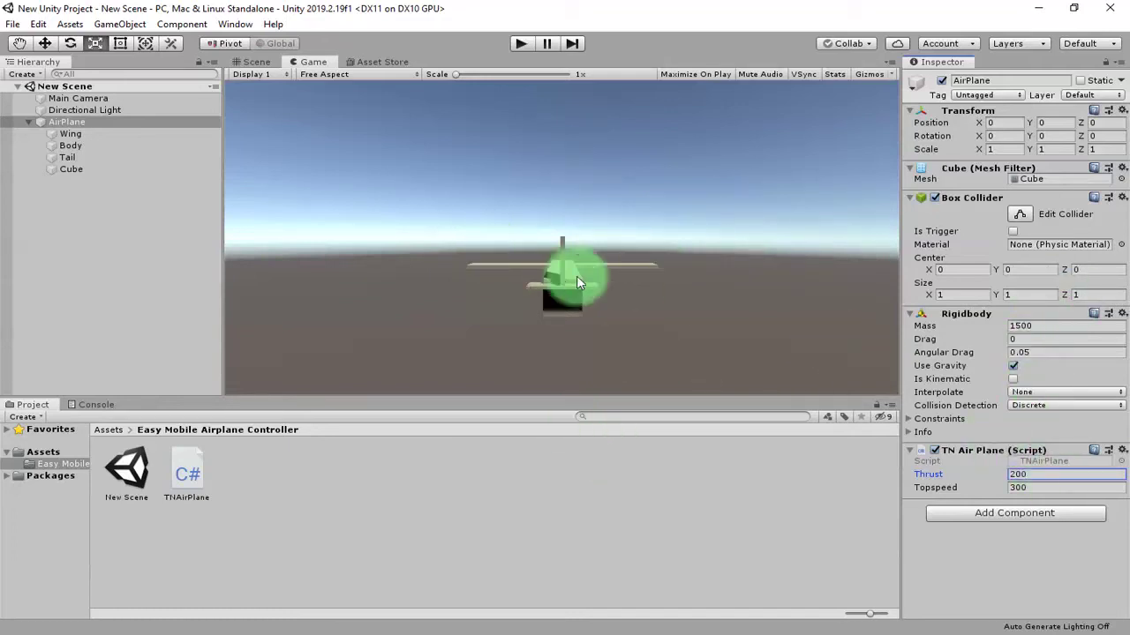
click(520, 44)
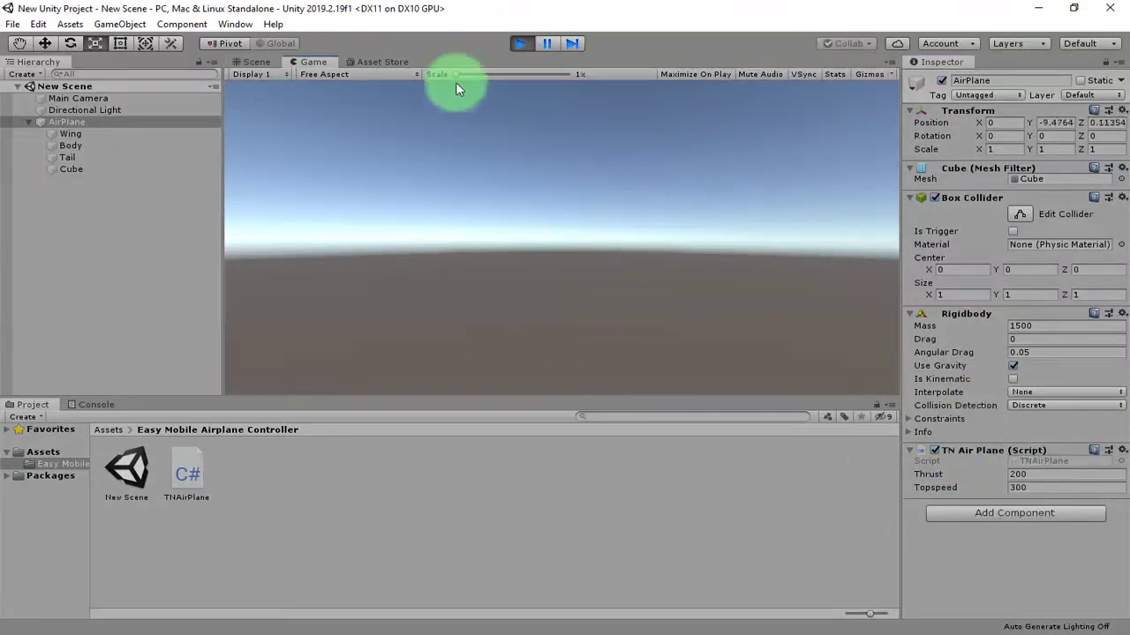
click(268, 57)
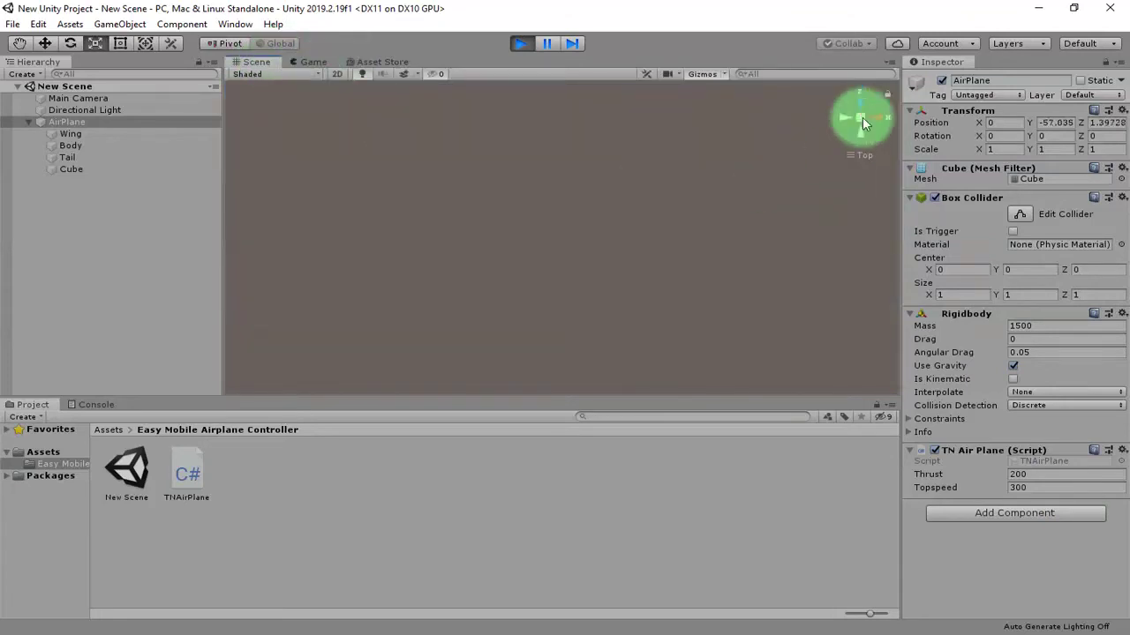
key(f)
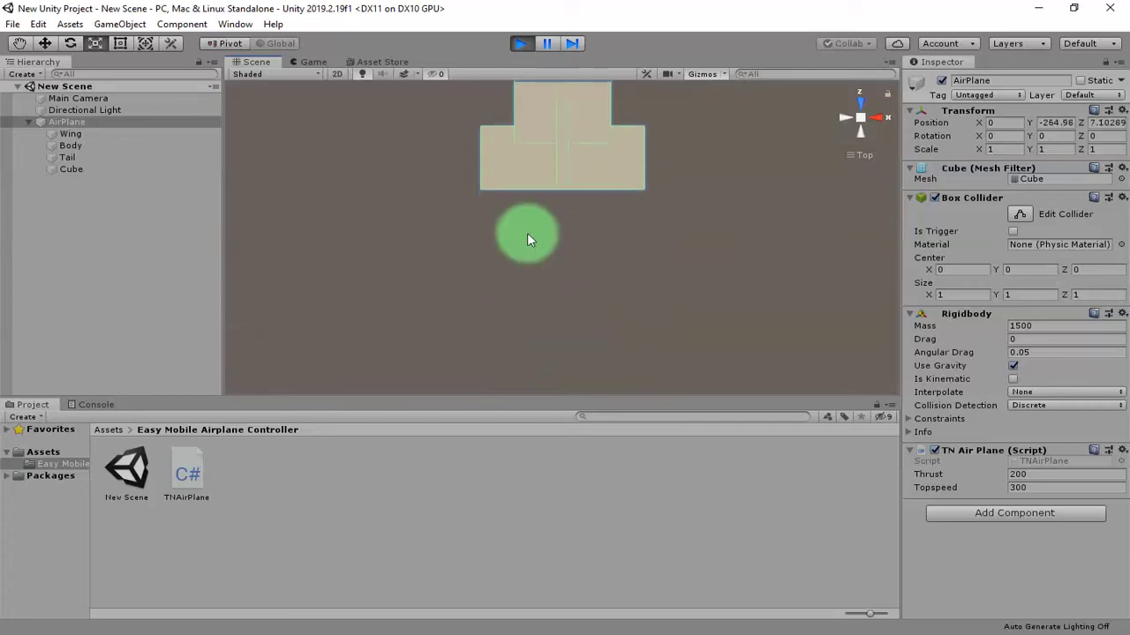
key(f)
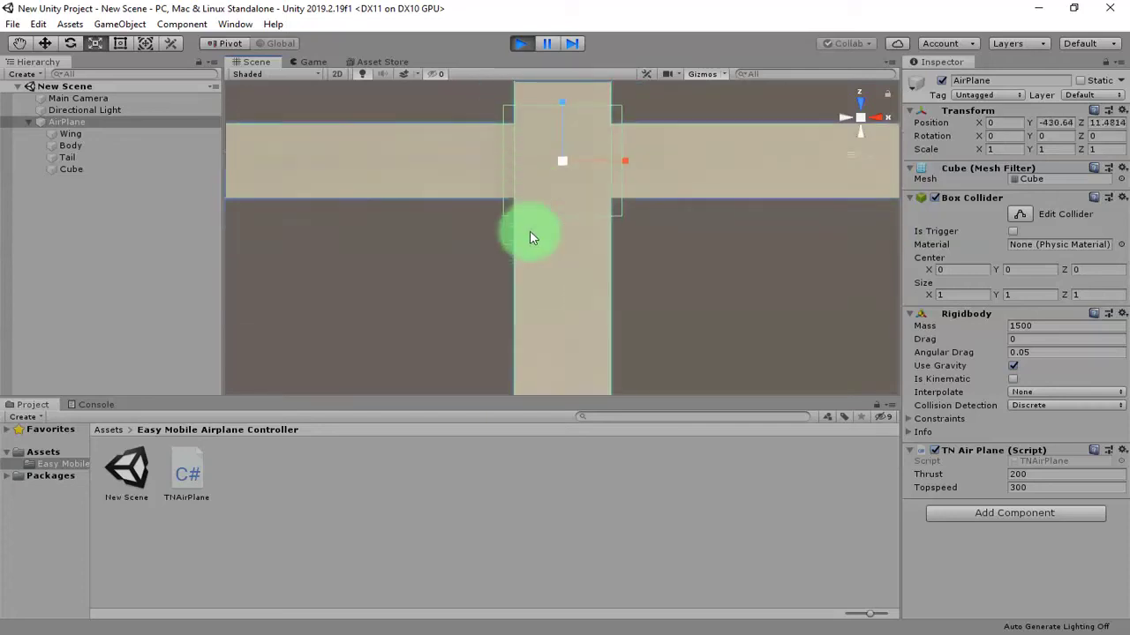
key(f)
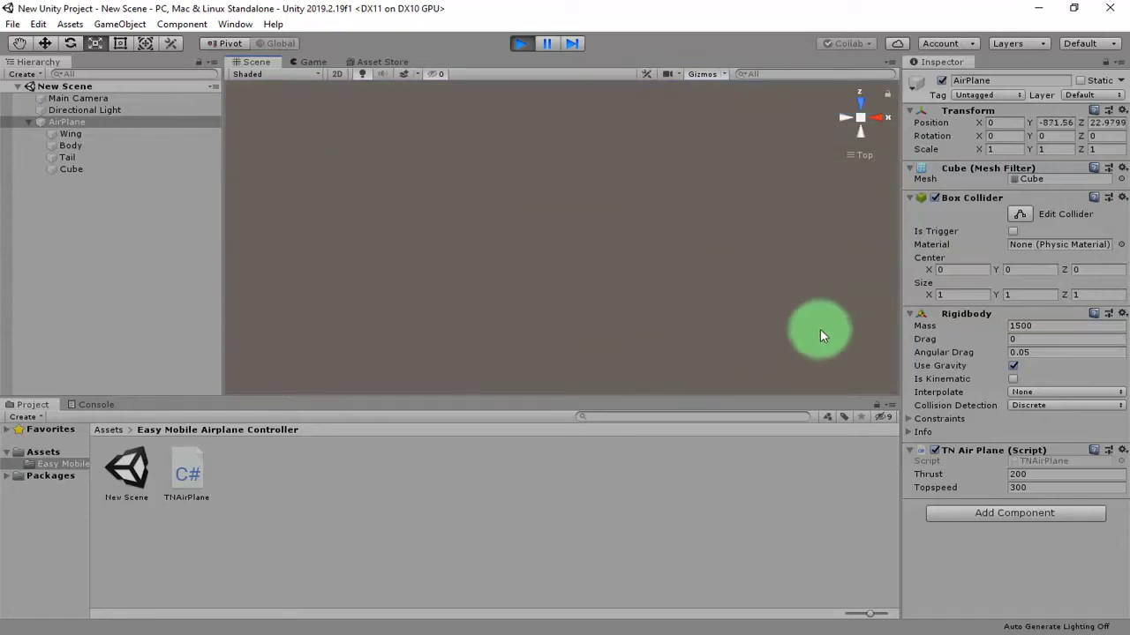
click(529, 42)
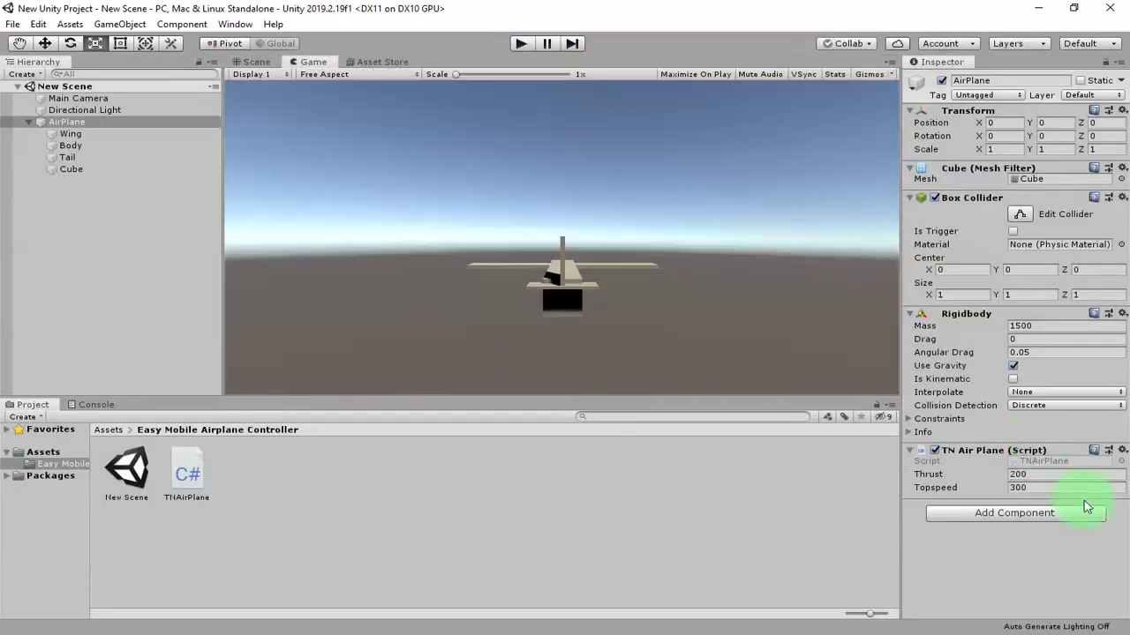
Set TN Air Plane Topspeed to 500 and Thrust to 300, then save.
click(1030, 488)
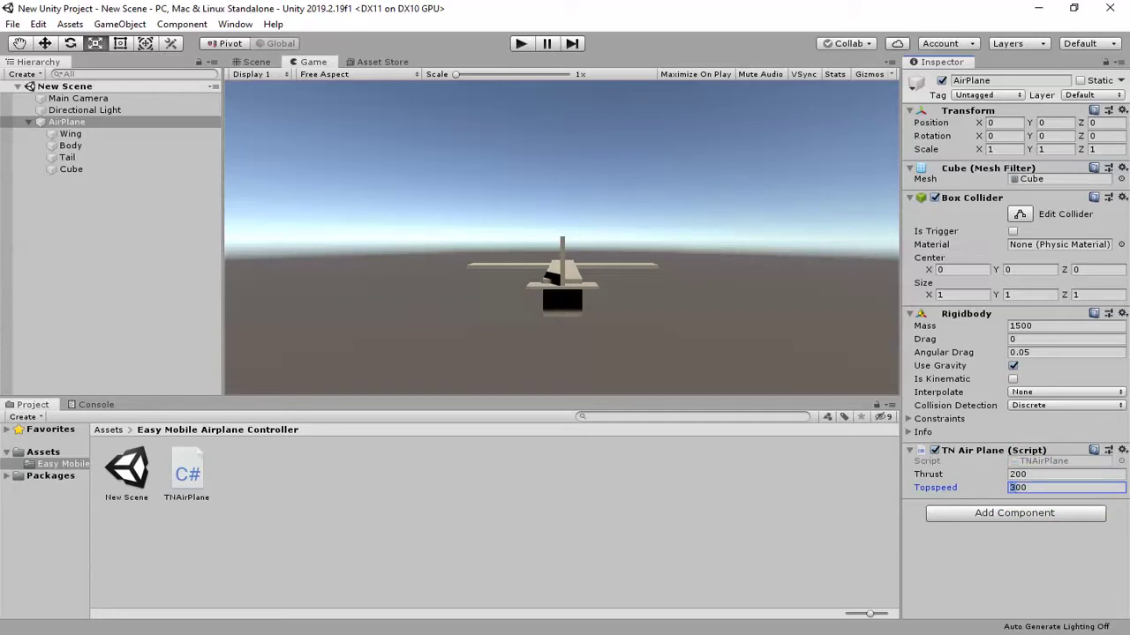
text(2)
click(1014, 476)
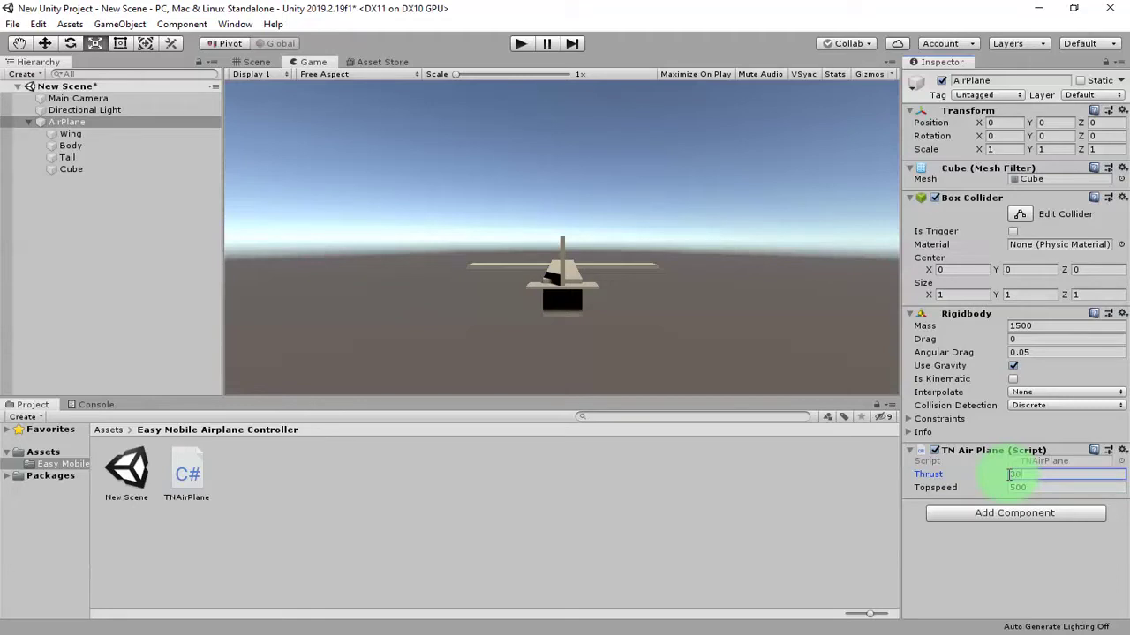
key(ctrl+s)
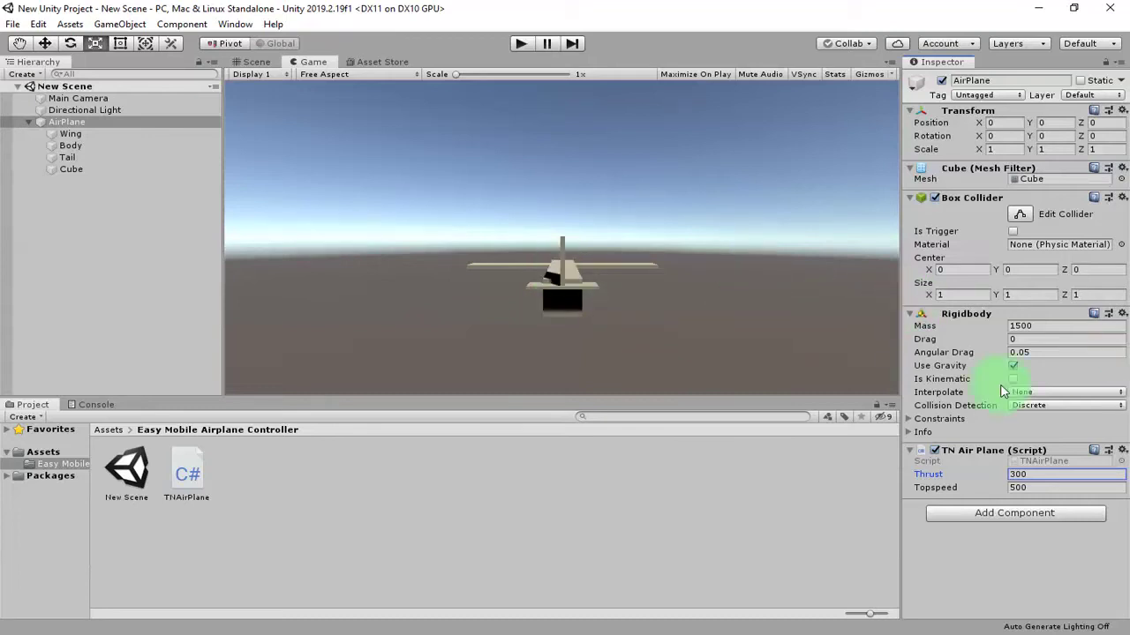
Change the AirPlane's Rigidbody Mass to 100 and save the scene.
click(1015, 325)
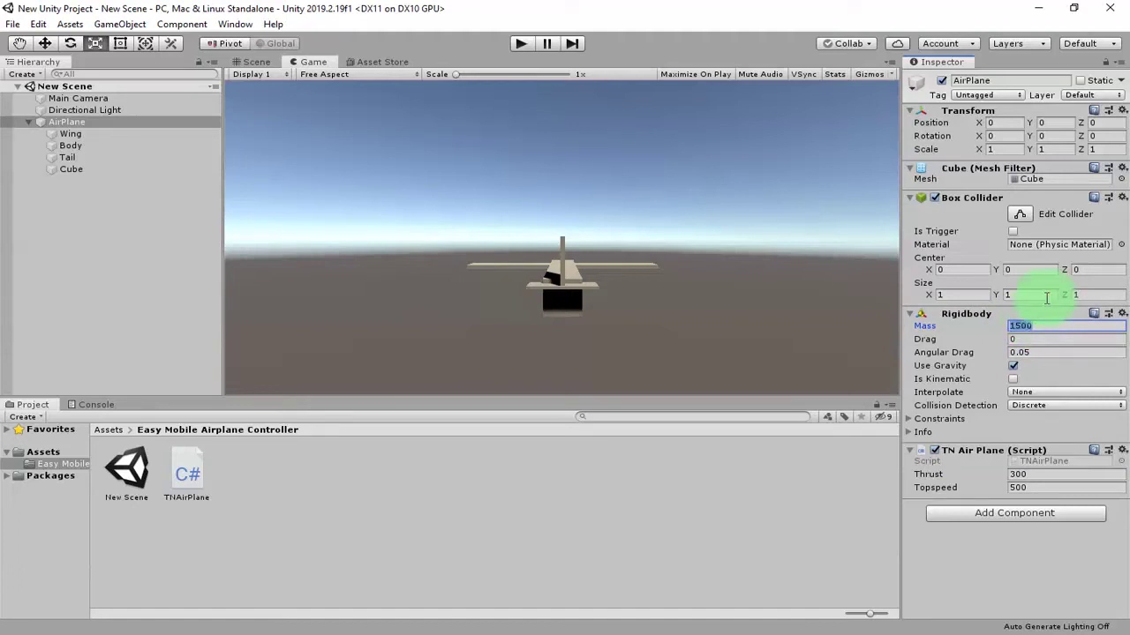
text(5)
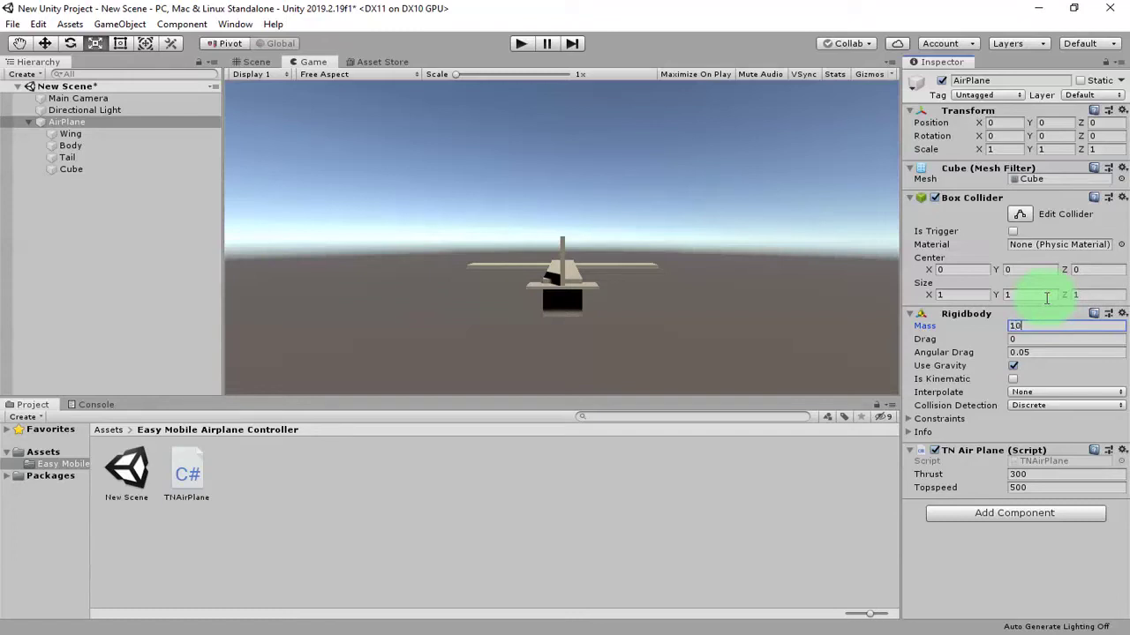
key(ctrl+s)
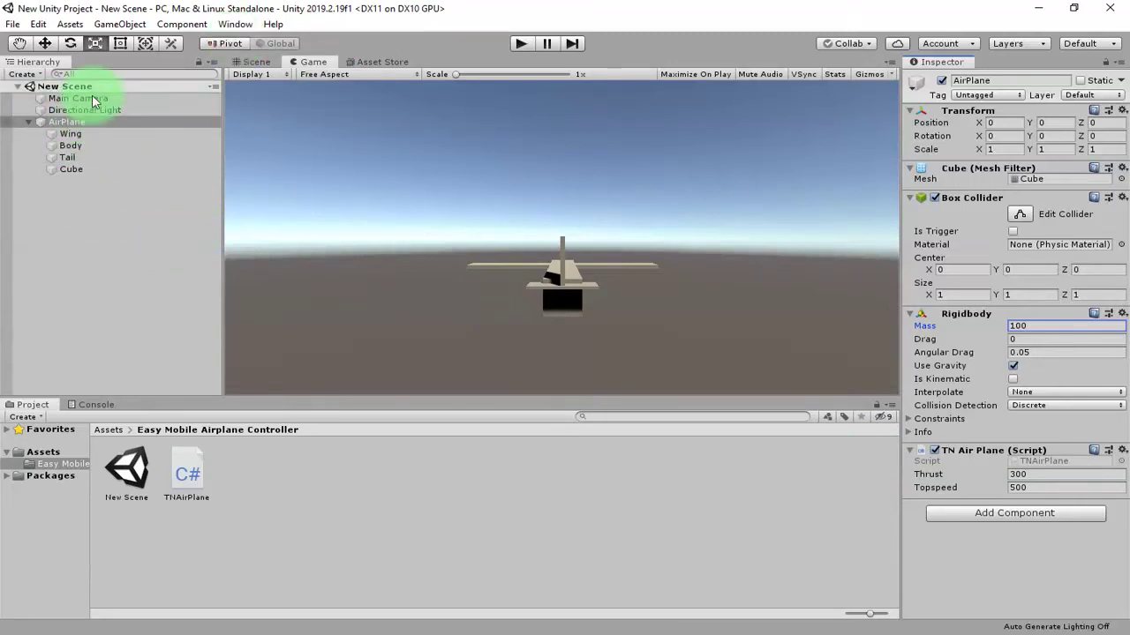
Parent Main Camera under AirPlane in the Hierarchy, then show the Scene view.
click(99, 263)
click(62, 124)
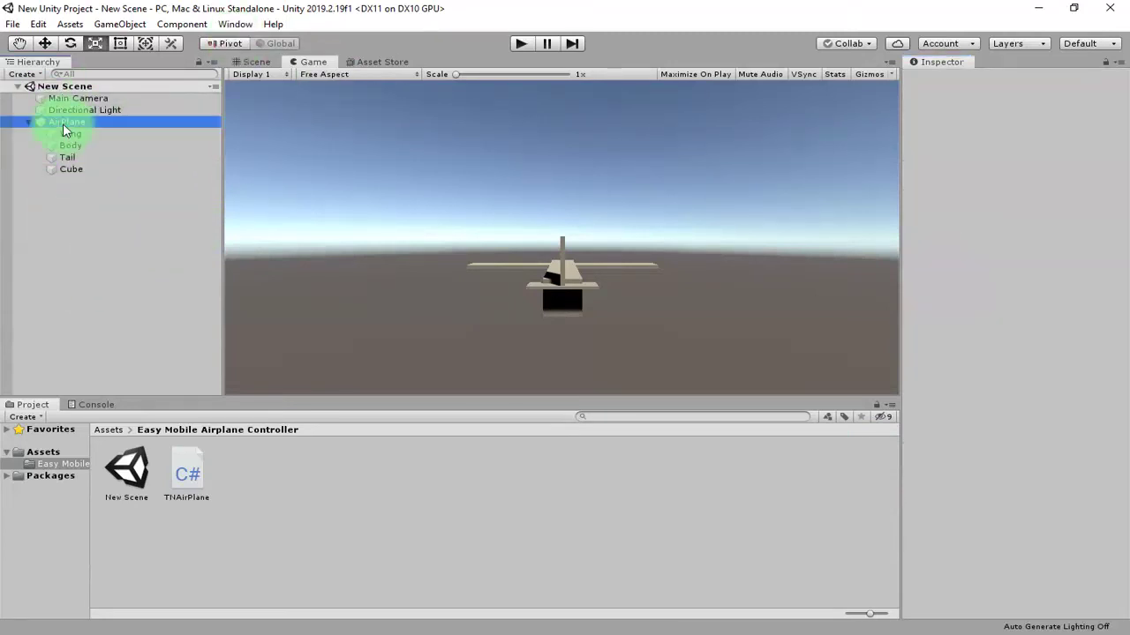
mouse_move(85, 100)
mouse_down()
mouse_move(92, 137)
mouse_move(84, 121)
mouse_up()
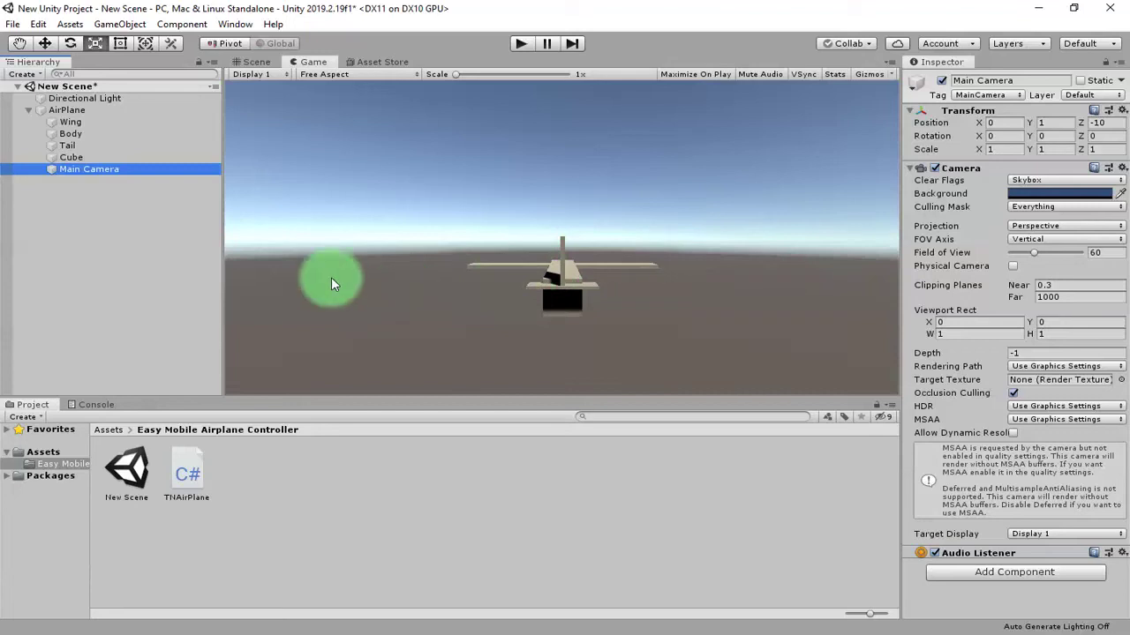
click(87, 254)
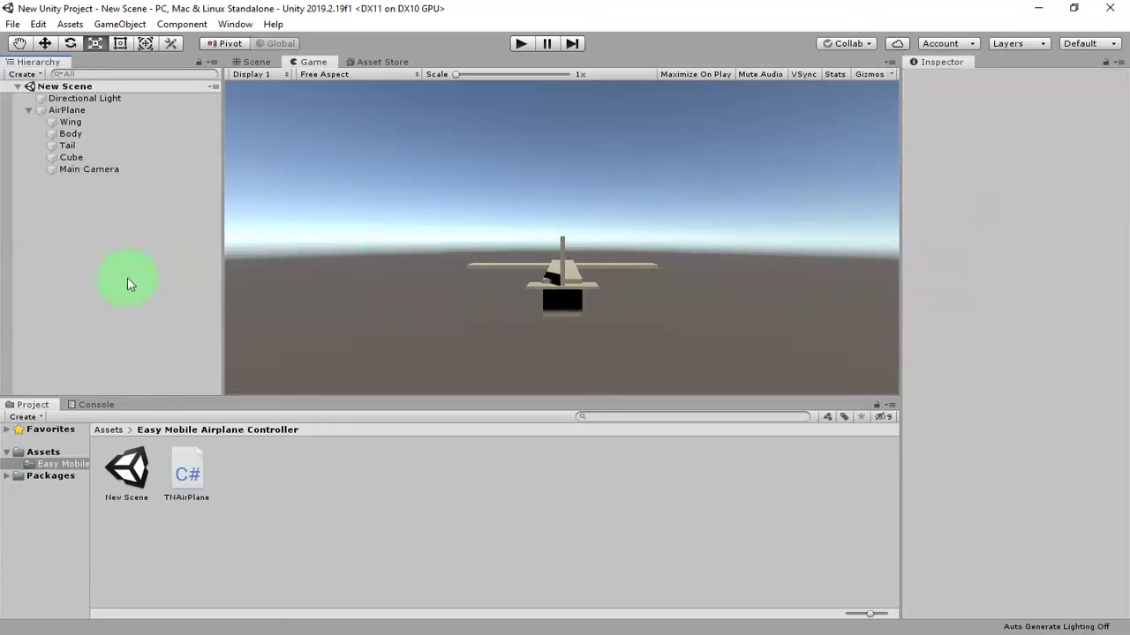
click(250, 62)
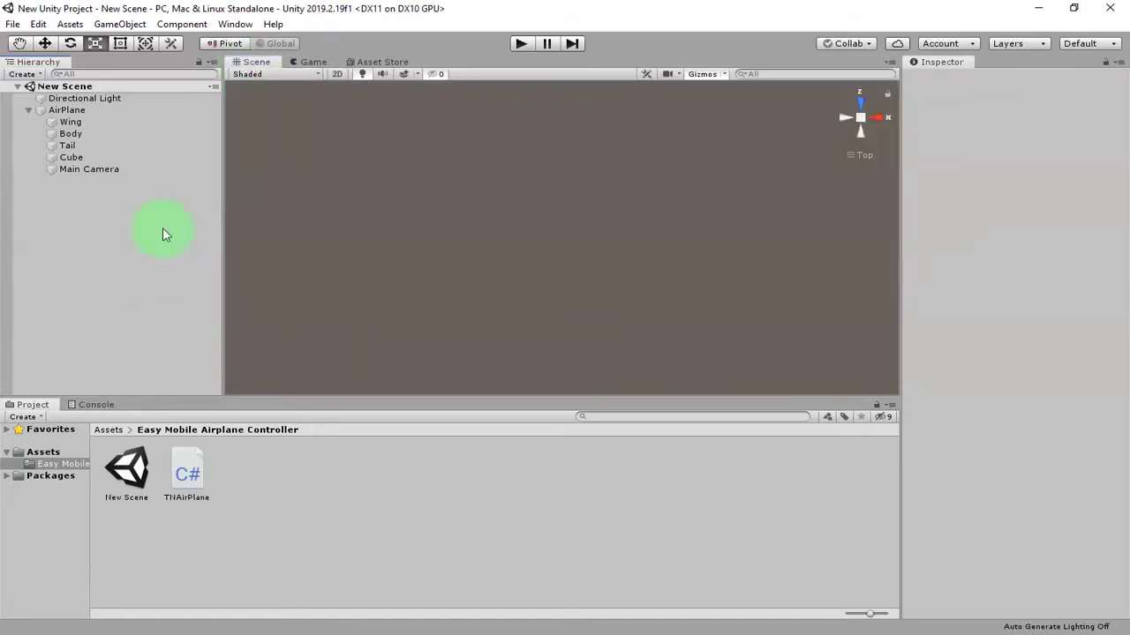
click(78, 98)
click(71, 122)
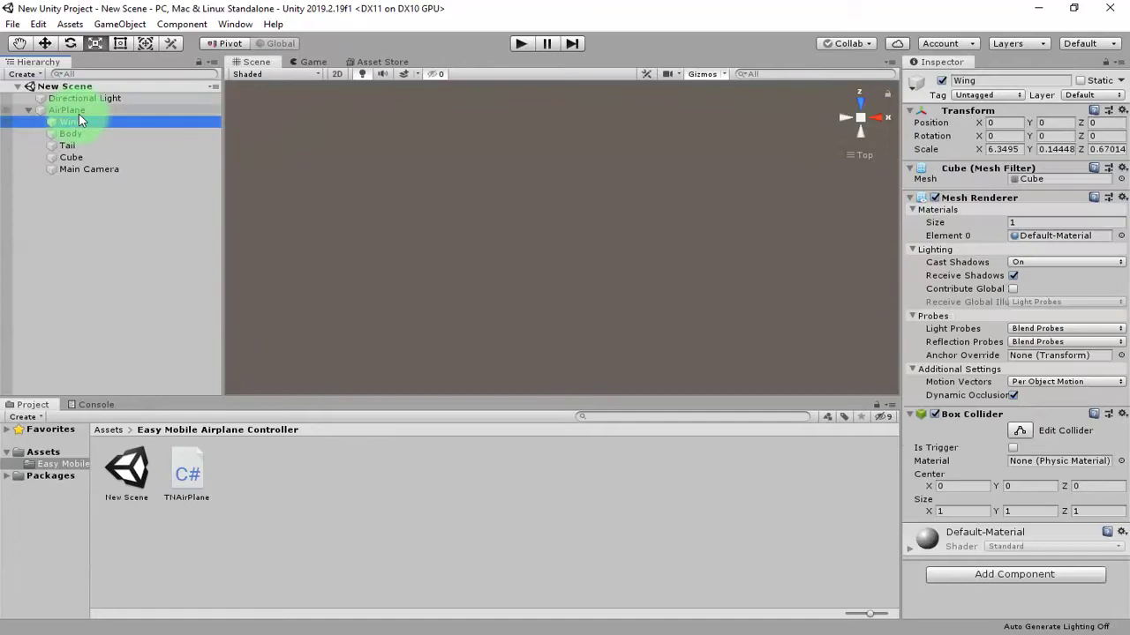
click(67, 109)
key(f)
scroll(499, 300, down, 10)
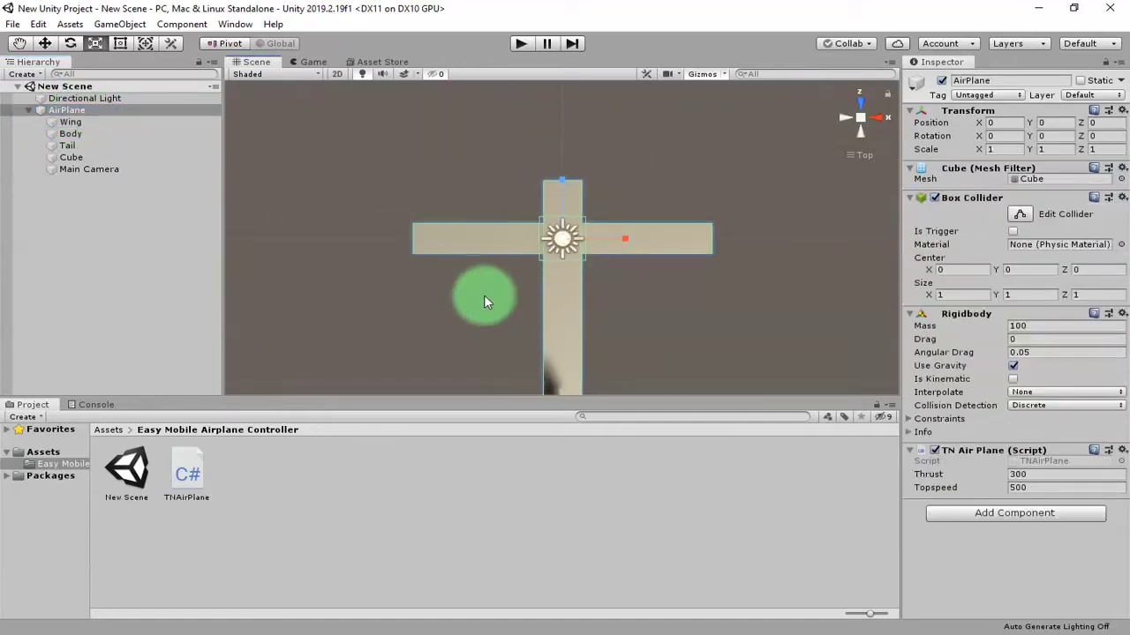
alt+drag(462, 344, 171, 290)
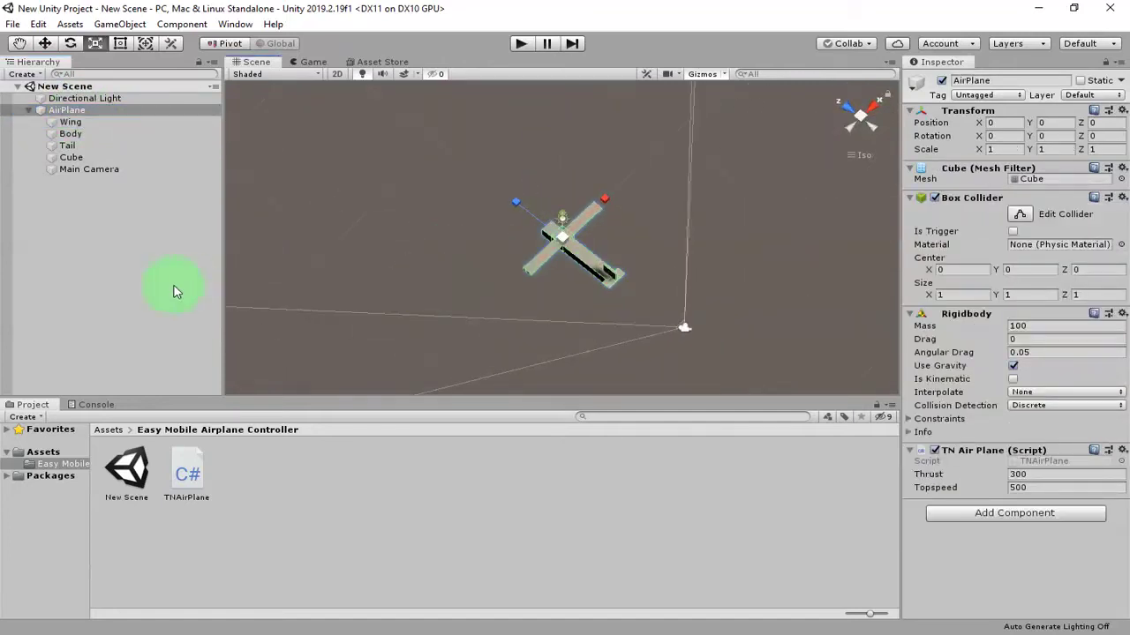
click(171, 290)
alt+drag(555, 310, 602, 296)
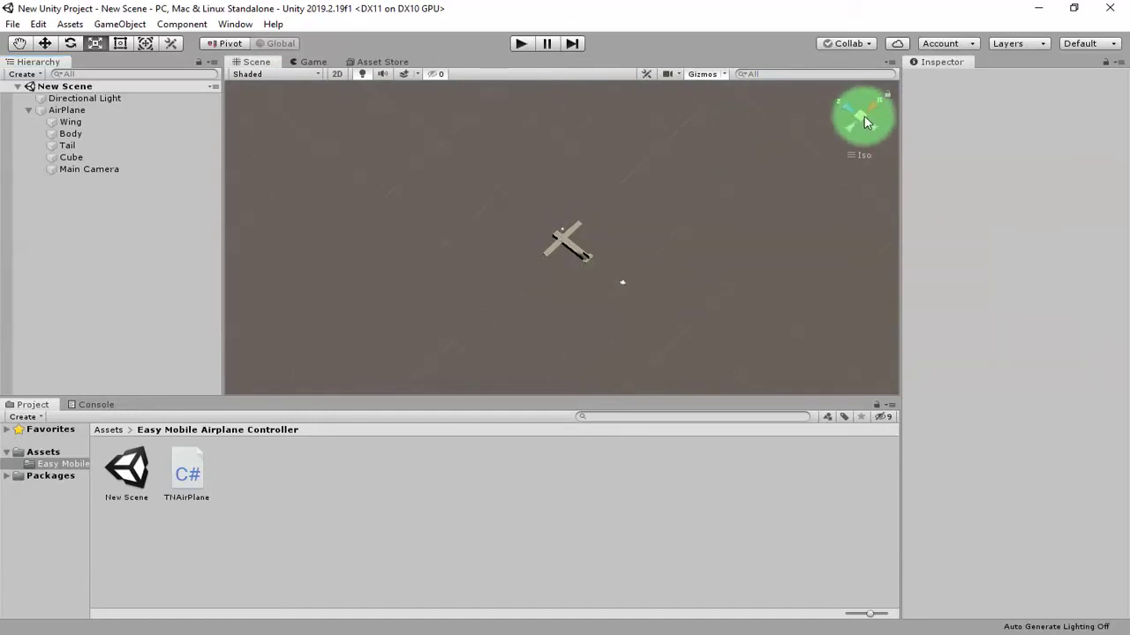
alt+drag(767, 242, 512, 253)
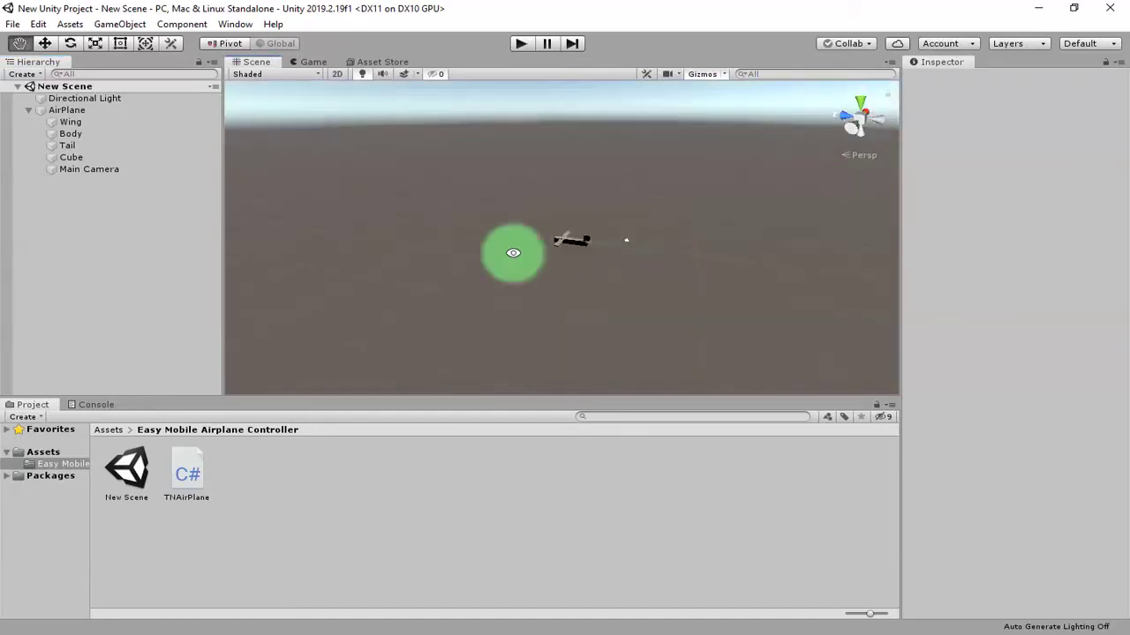
right_click(100, 242)
mouse_move(207, 397)
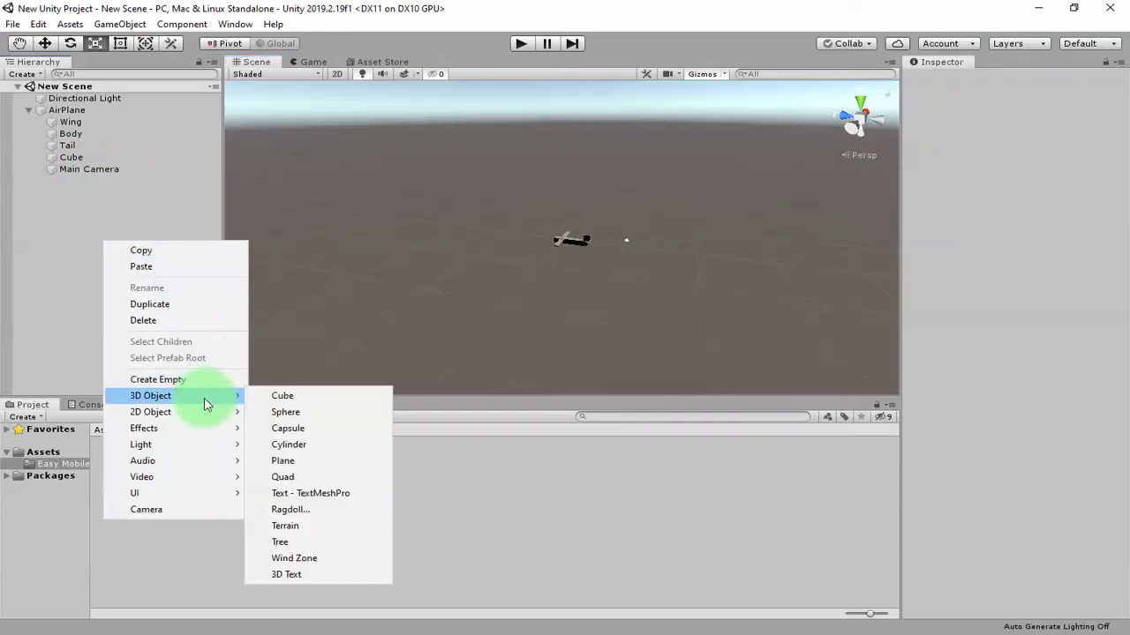
click(282, 460)
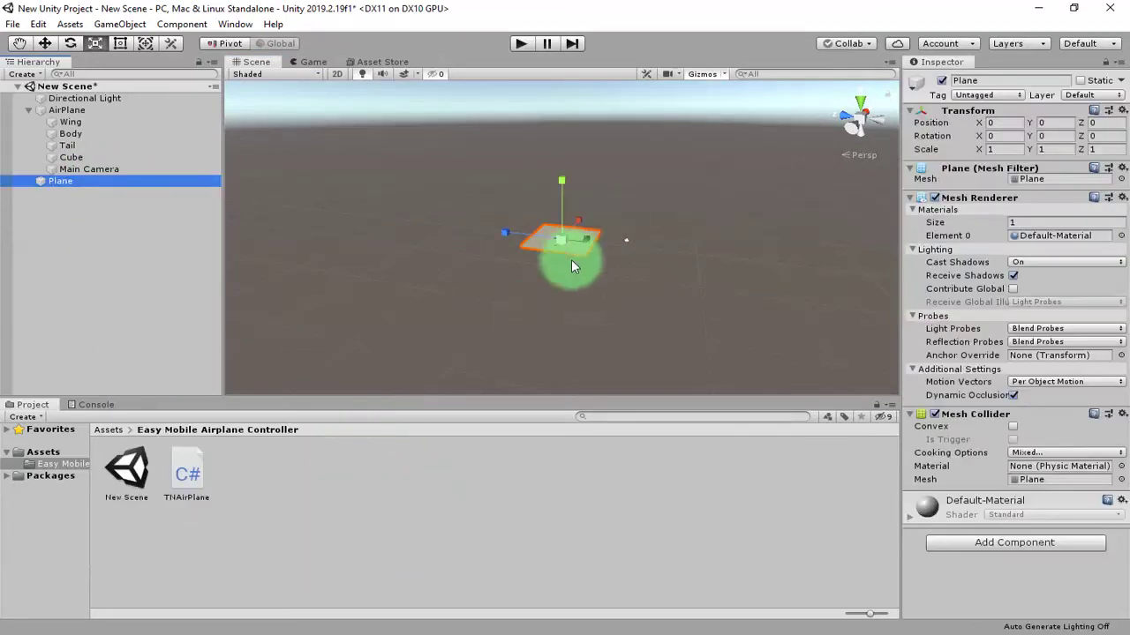
drag(565, 234, 770, 294)
click(45, 43)
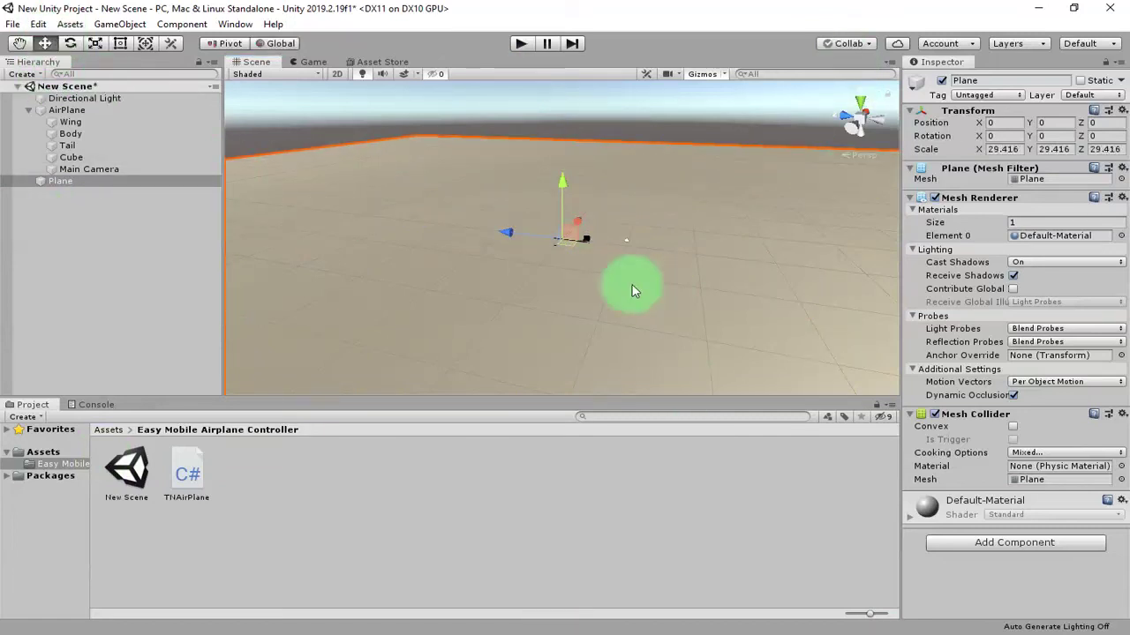
key(Delete)
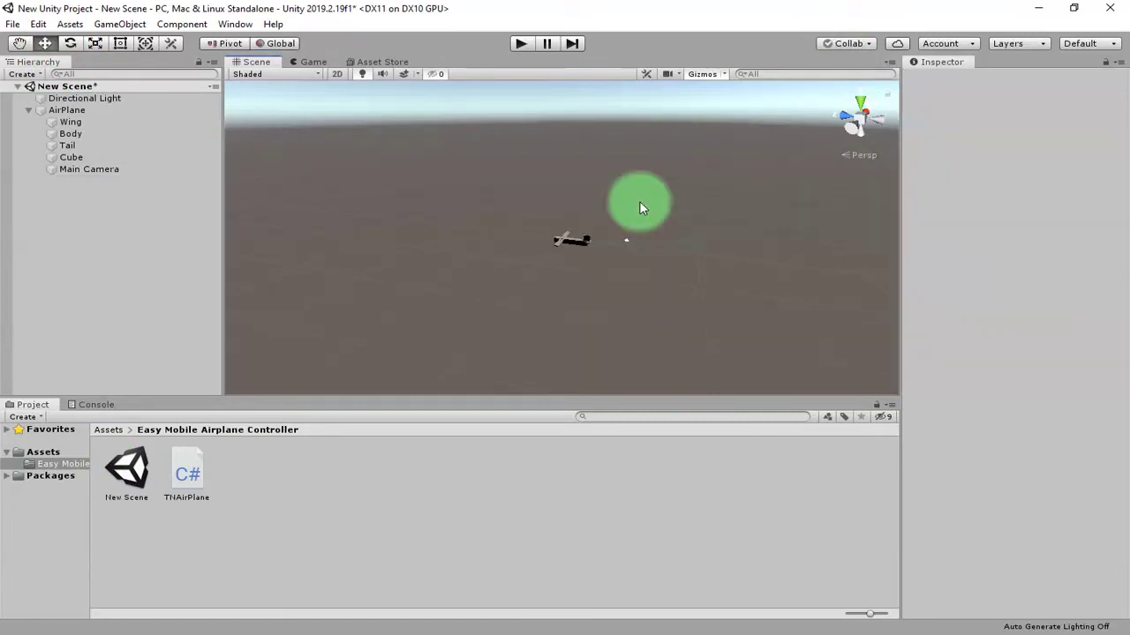
key(ctrl+s)
Create a Terrain and move it to X -478, Z -408 beneath the AirPlane.
right_click(41, 244)
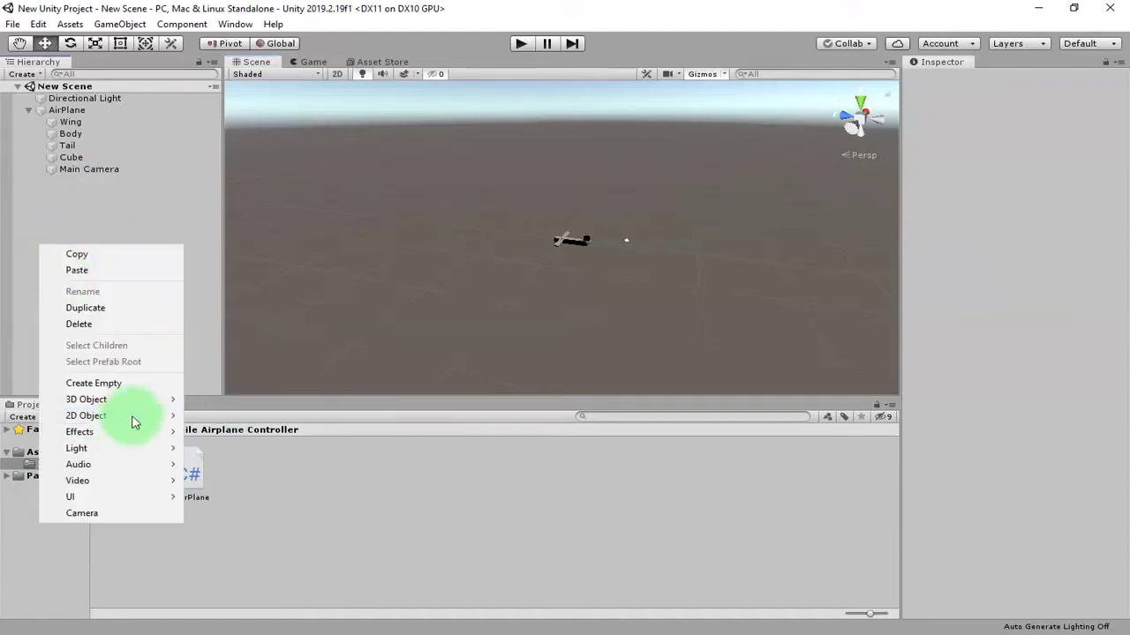
mouse_move(153, 413)
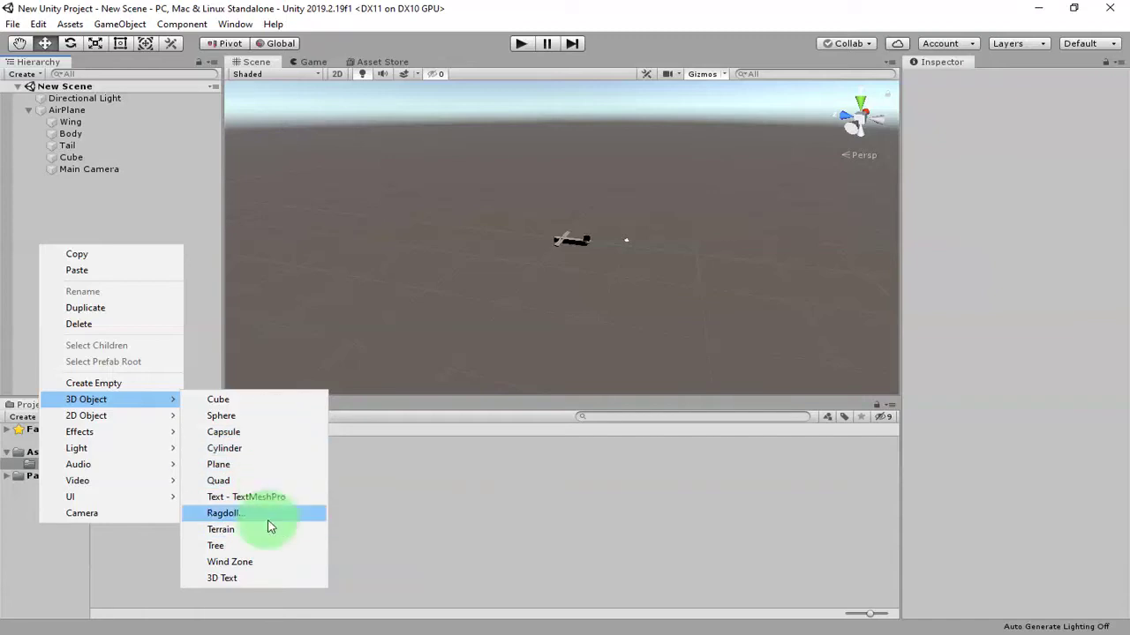
click(240, 529)
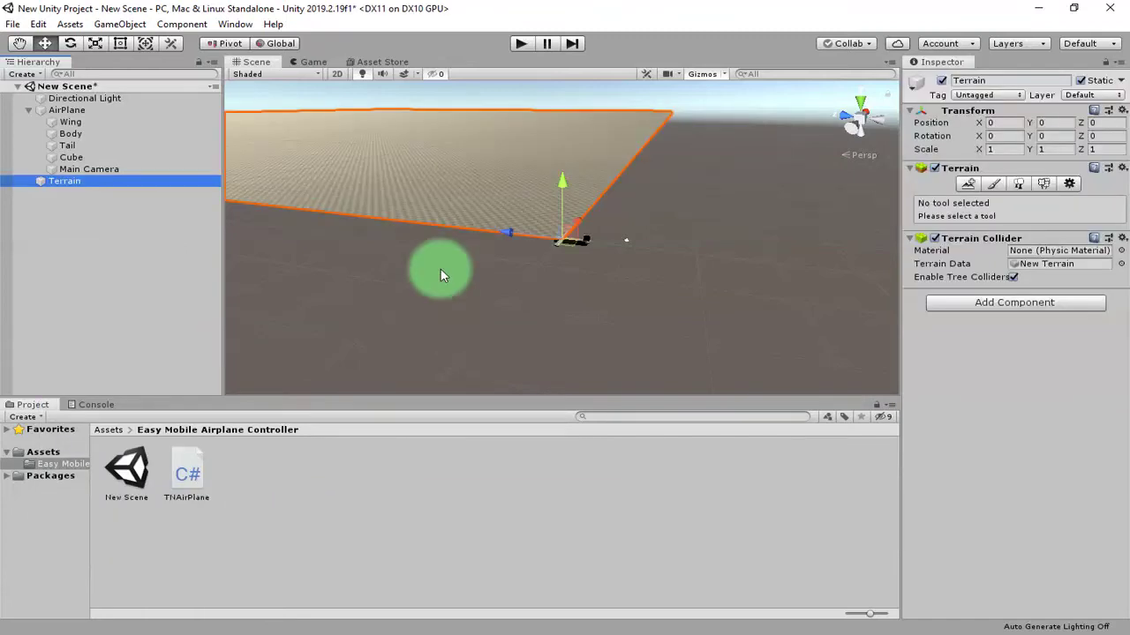
scroll(535, 229, down, 2)
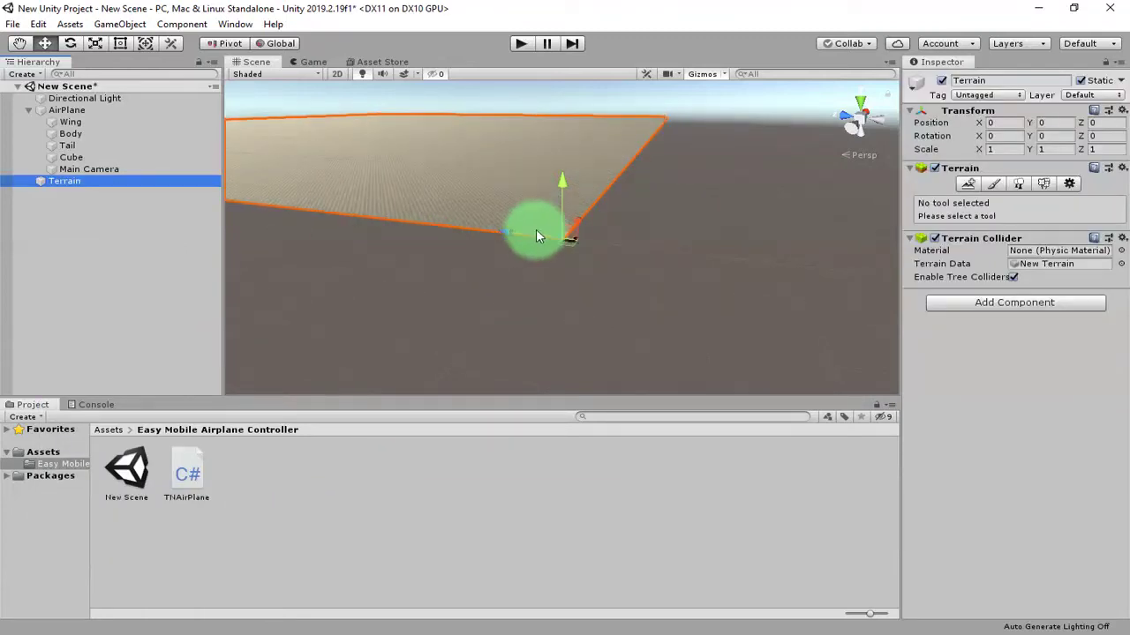
alt+drag(594, 237, 699, 240)
scroll(617, 254, down, 5)
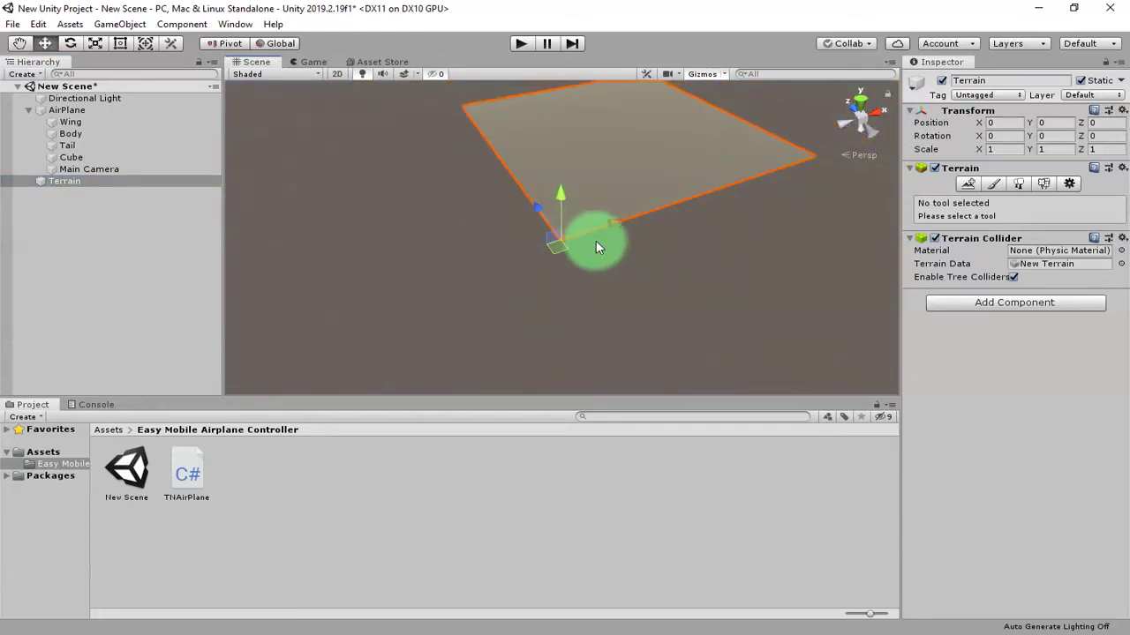
drag(566, 248, 378, 550)
alt+drag(537, 383, 637, 186)
drag(658, 287, 663, 358)
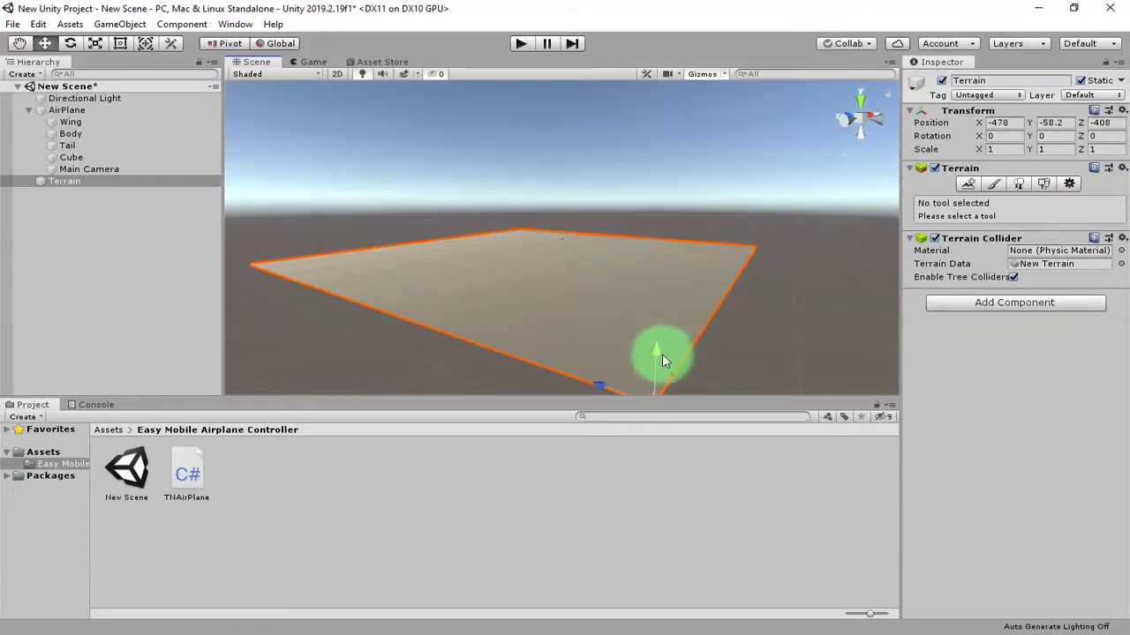
key(ctrl+z)
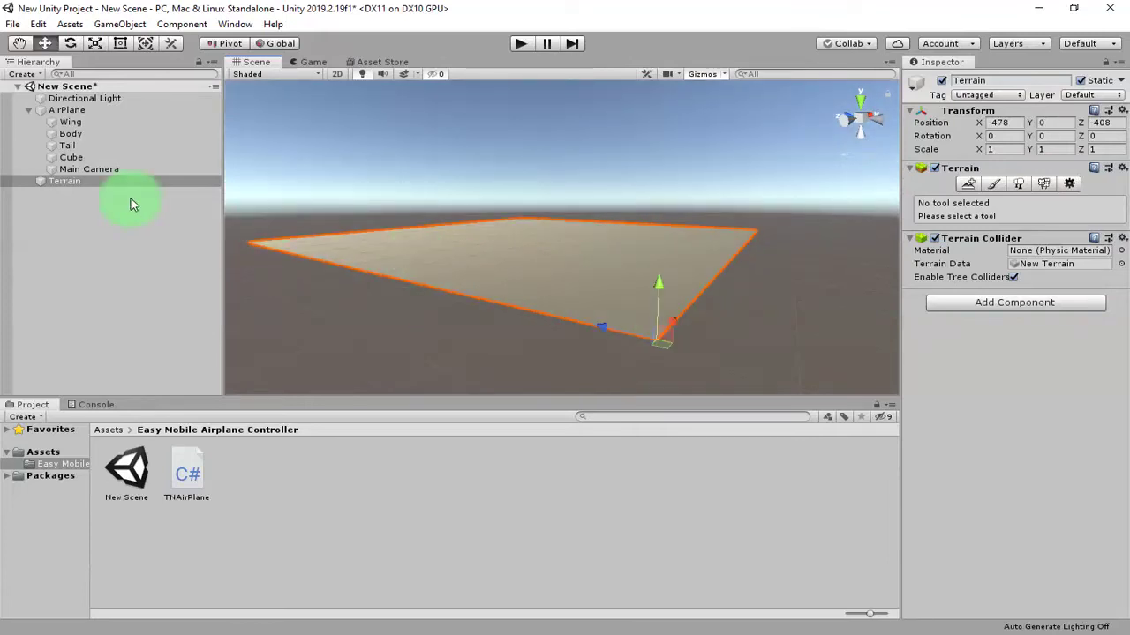
Raise the AirPlane to height 54 above the terrain.
click(67, 113)
drag(565, 200, 609, 174)
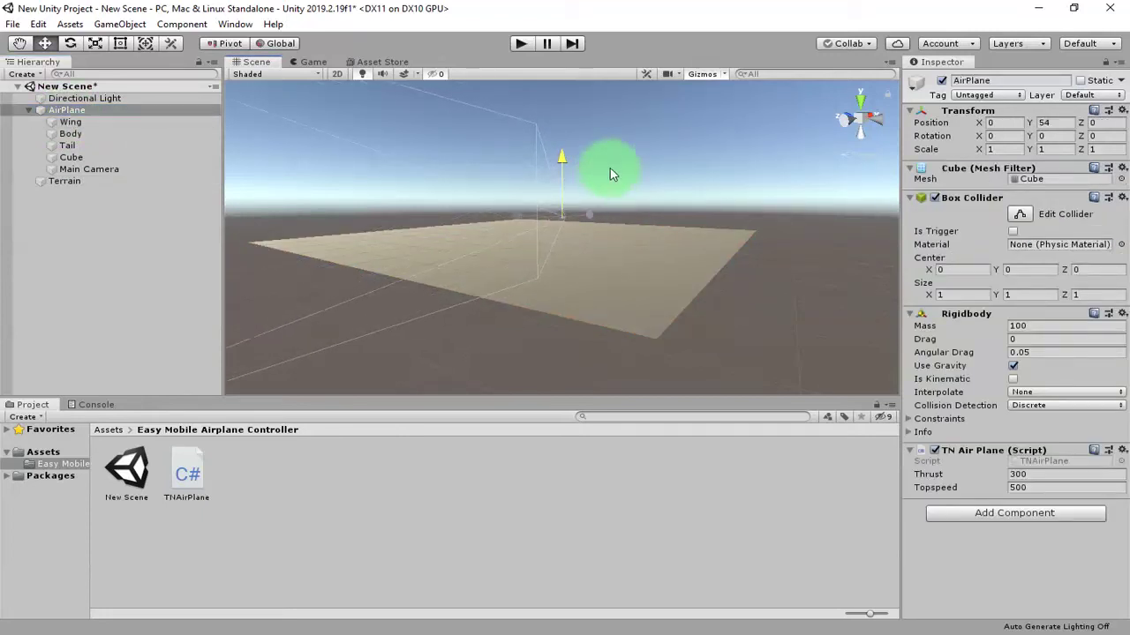
click(618, 238)
alt+drag(701, 272, 688, 319)
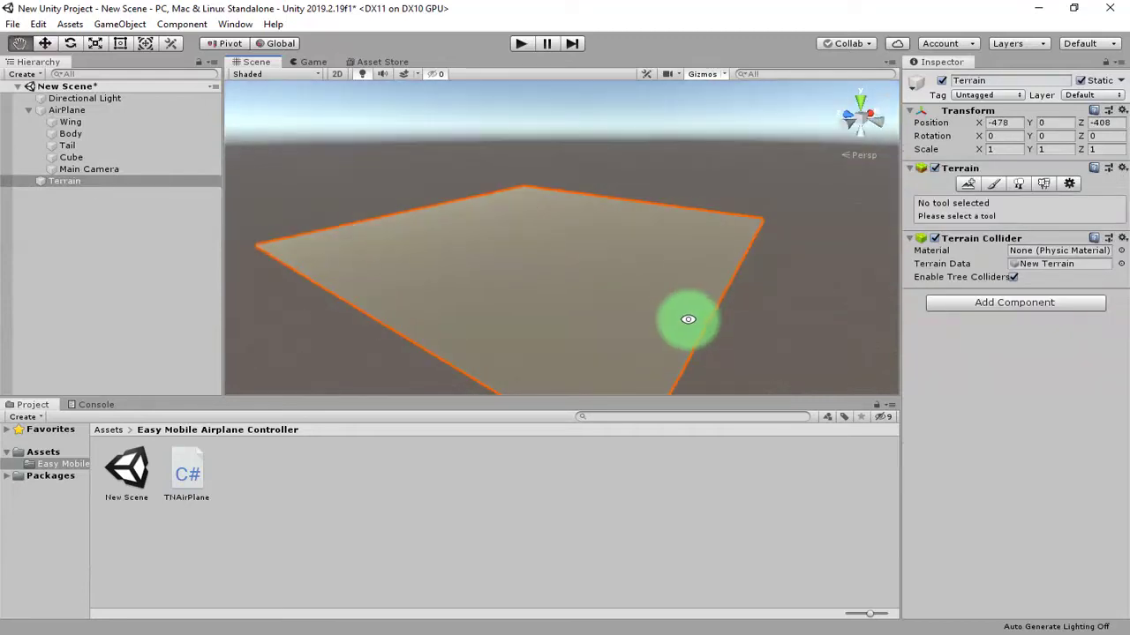
Pick the Raise or Lower Terrain tool with builtin_brush_8 and a larger brush size.
click(755, 311)
click(660, 288)
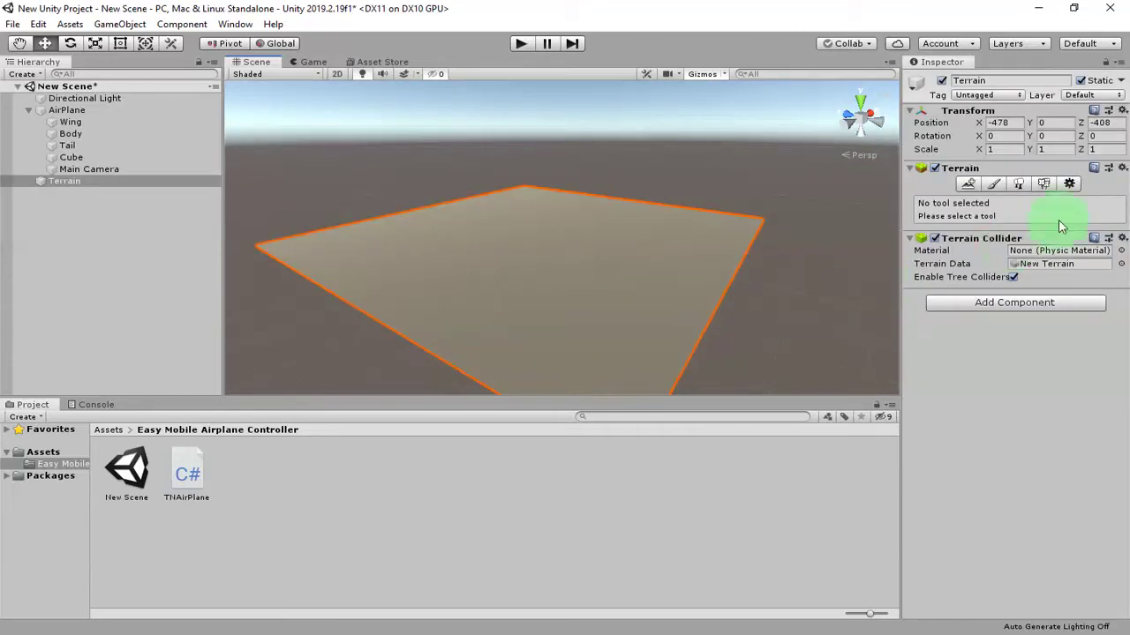
click(994, 183)
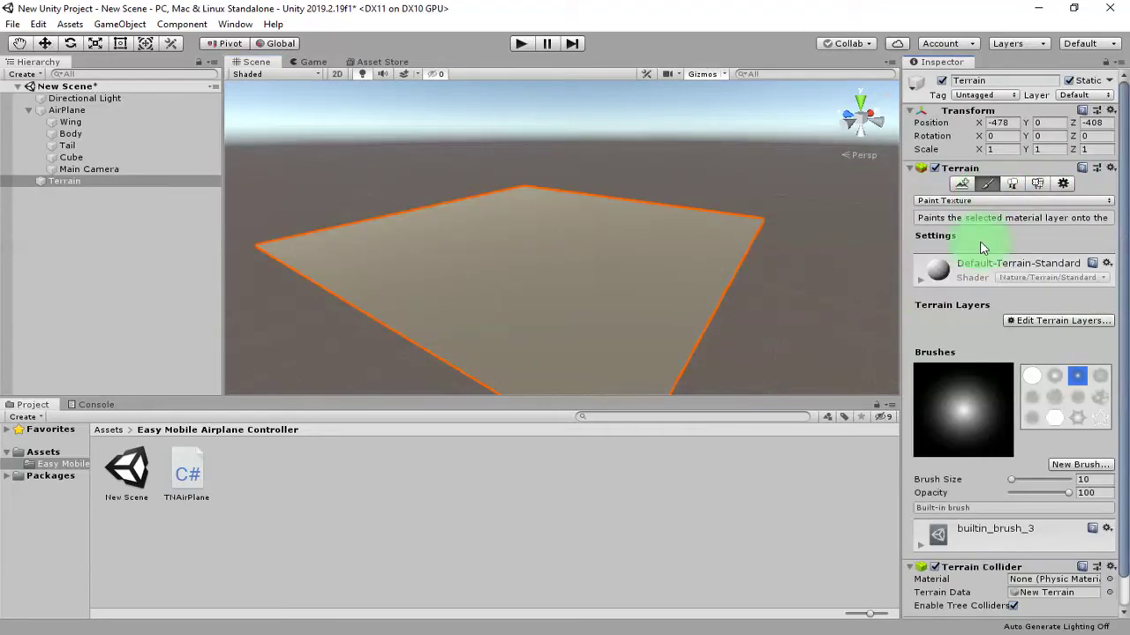
click(953, 202)
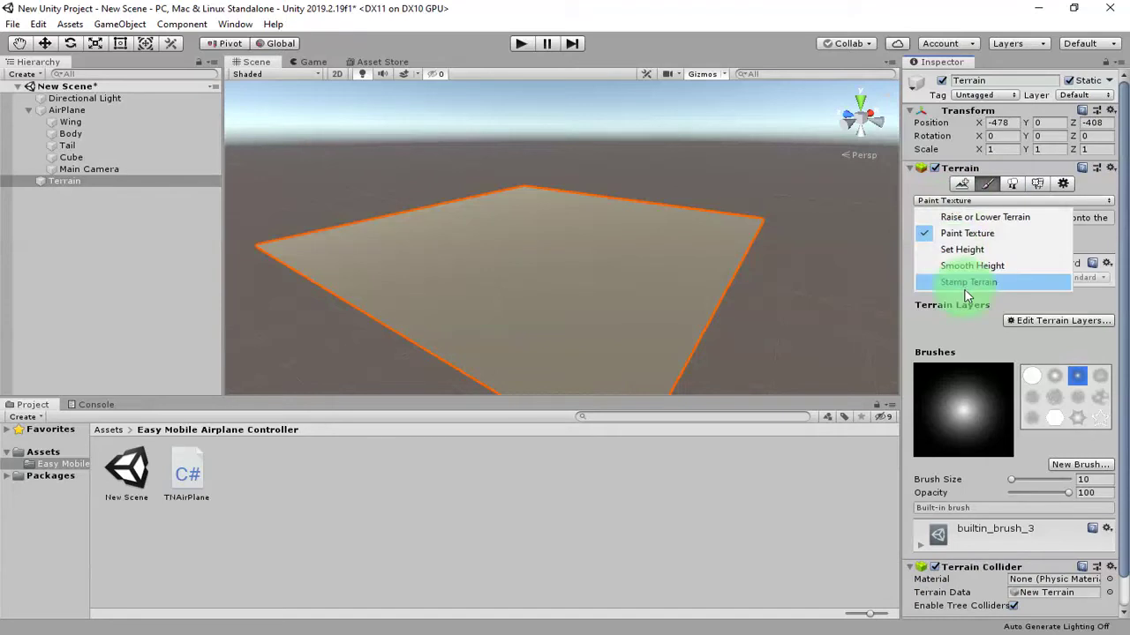
click(974, 218)
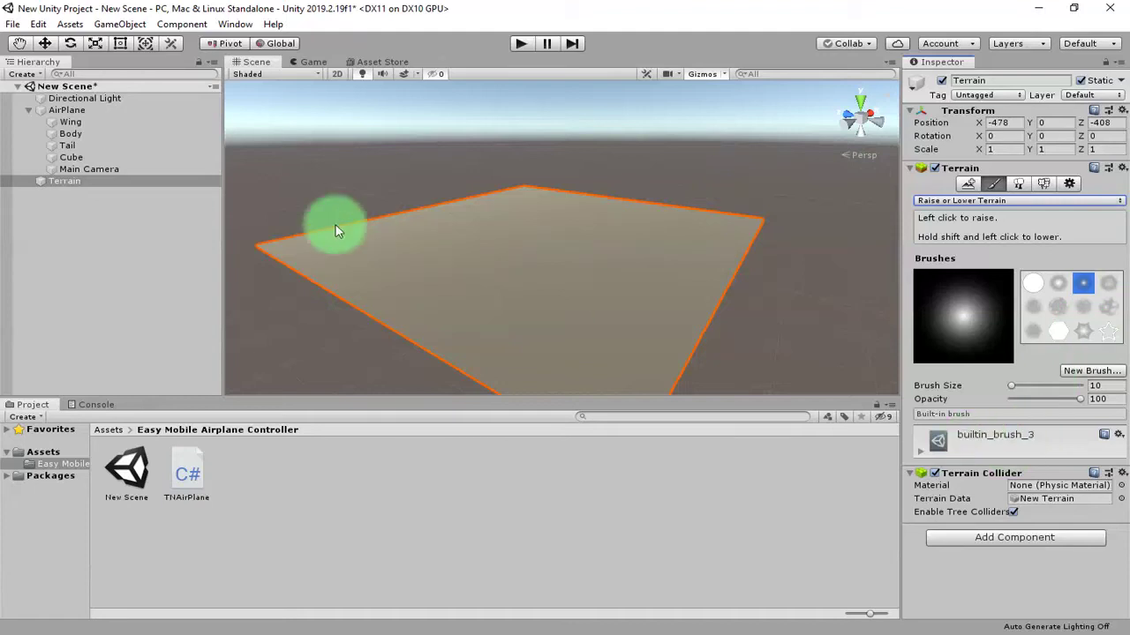
click(1109, 309)
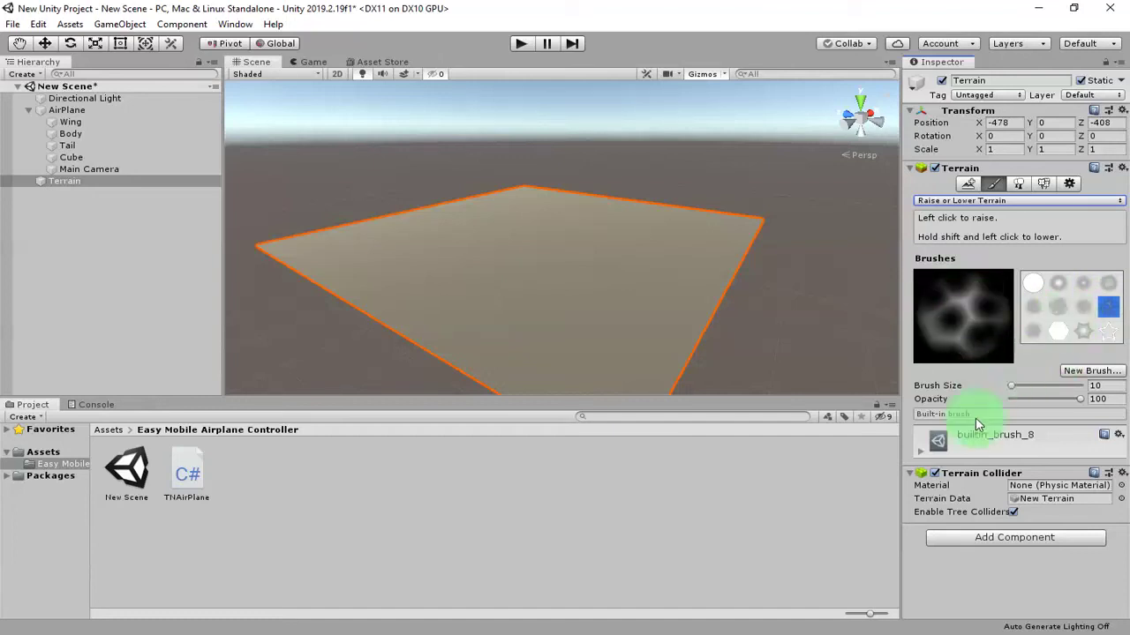
click(1015, 389)
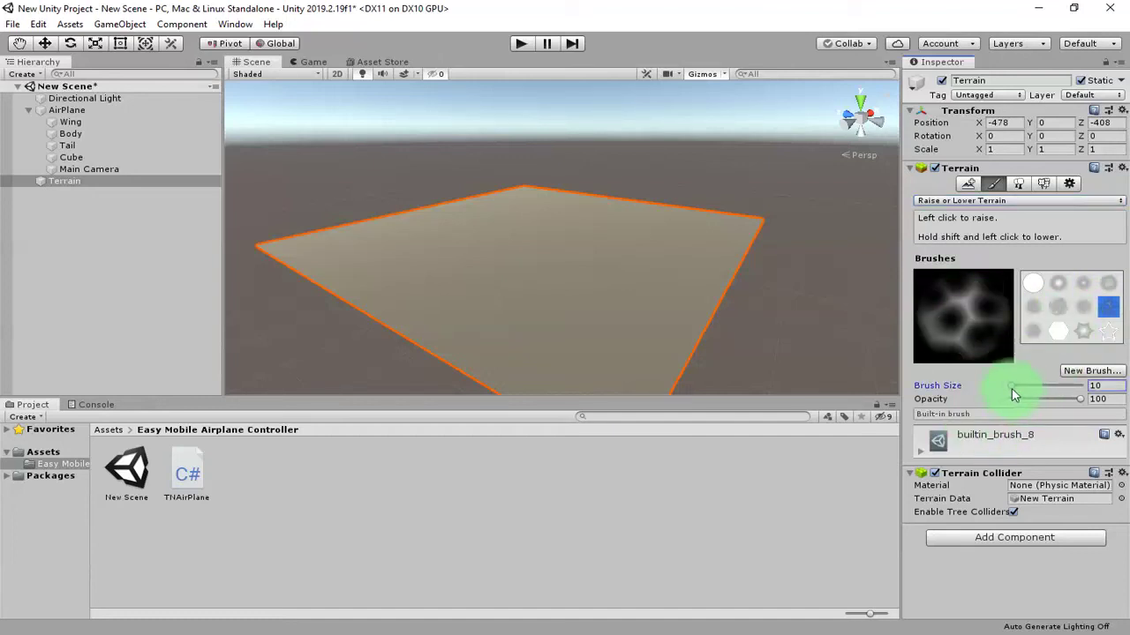
drag(1016, 389, 1020, 391)
Paint dunes across the terrain with brush size up to 368, then save the scene.
click(516, 275)
mouse_move(649, 349)
mouse_down()
mouse_move(555, 310)
mouse_move(598, 306)
mouse_move(585, 306)
mouse_up()
click(1015, 389)
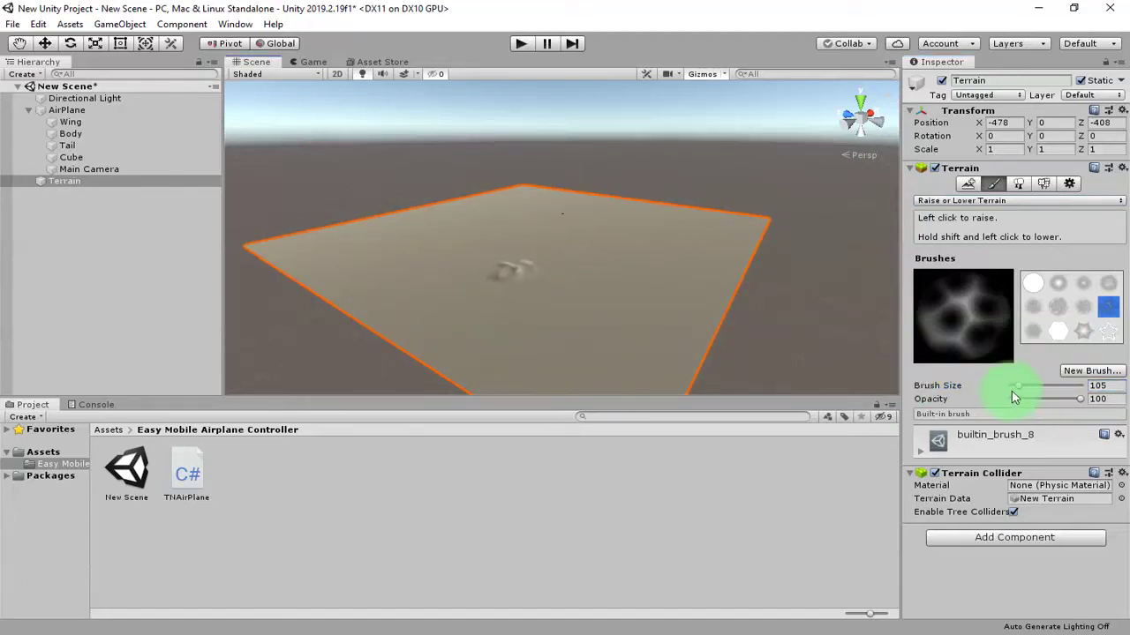
drag(1020, 396, 1042, 393)
mouse_move(379, 240)
mouse_down()
mouse_move(416, 232)
mouse_move(525, 247)
mouse_move(523, 205)
mouse_move(725, 256)
mouse_move(523, 319)
mouse_move(414, 250)
mouse_move(583, 213)
mouse_move(514, 271)
mouse_move(424, 247)
mouse_move(582, 218)
mouse_move(502, 214)
mouse_move(379, 265)
mouse_move(568, 297)
mouse_move(681, 255)
mouse_move(650, 222)
mouse_move(294, 238)
mouse_up()
click(308, 252)
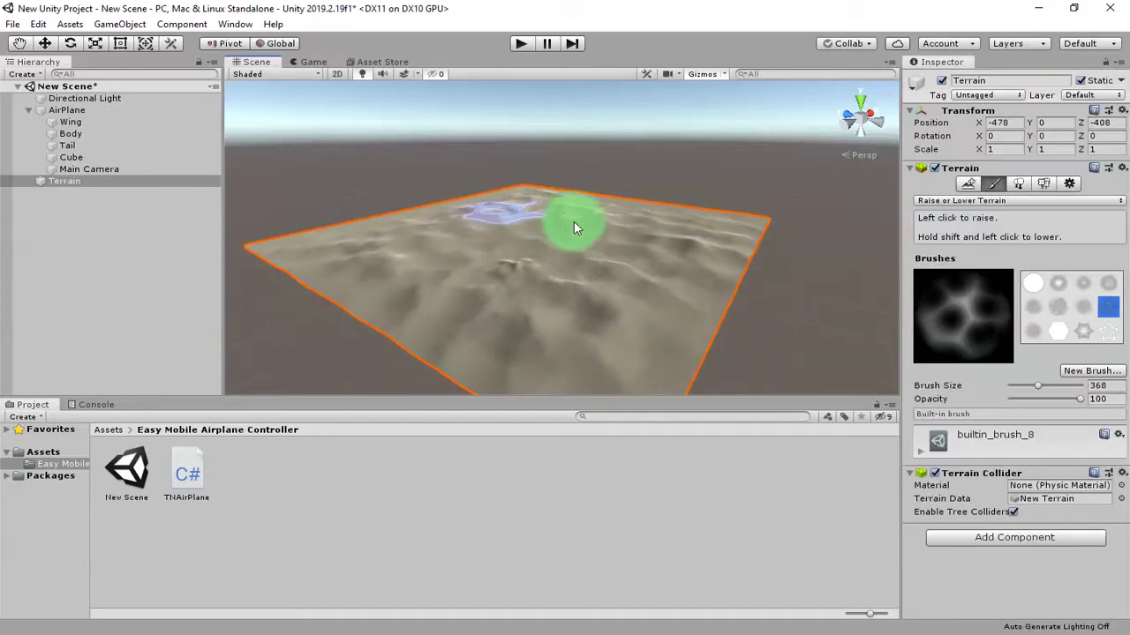
mouse_move(644, 270)
alt+mouse_down()
mouse_move(832, 270)
mouse_move(669, 262)
mouse_move(650, 312)
mouse_move(462, 298)
mouse_move(621, 260)
alt+mouse_up()
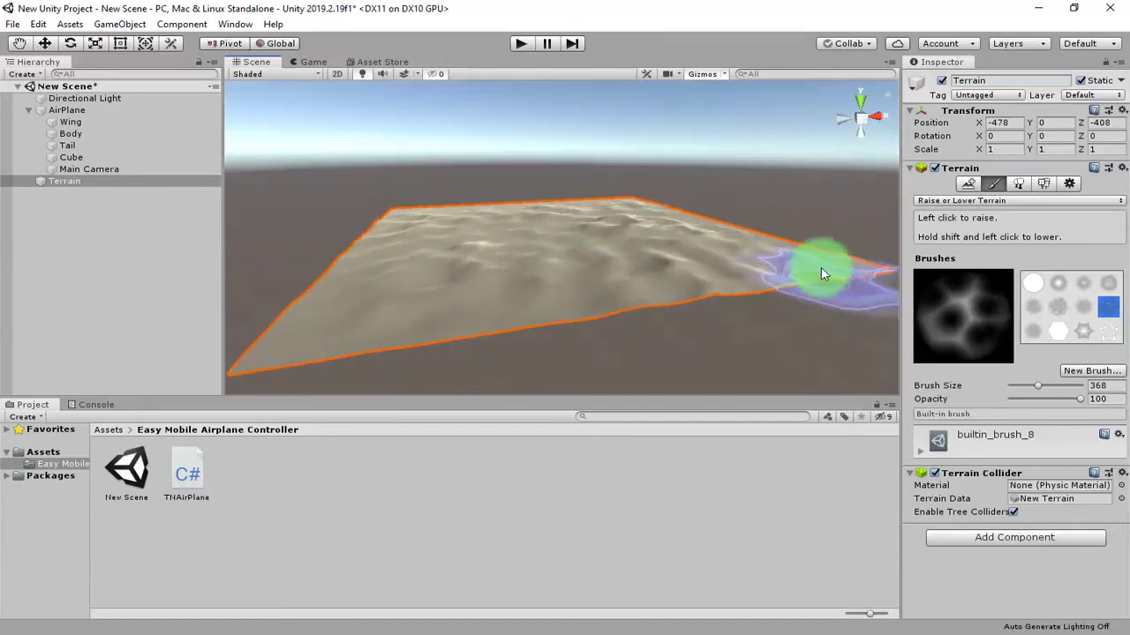
key(ctrl+s)
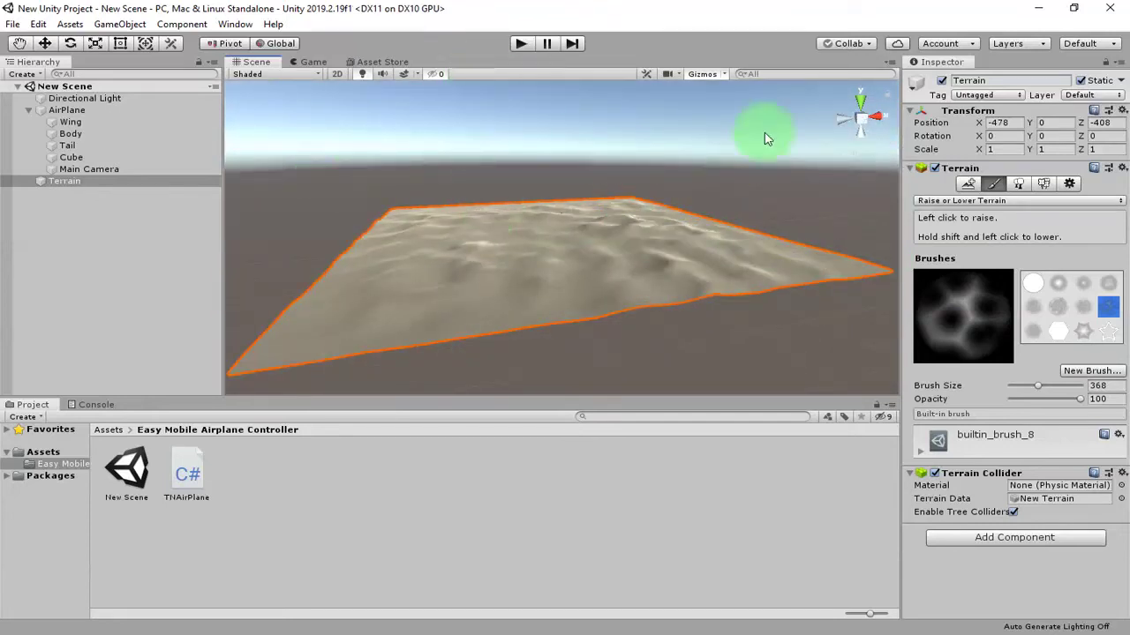
click(524, 44)
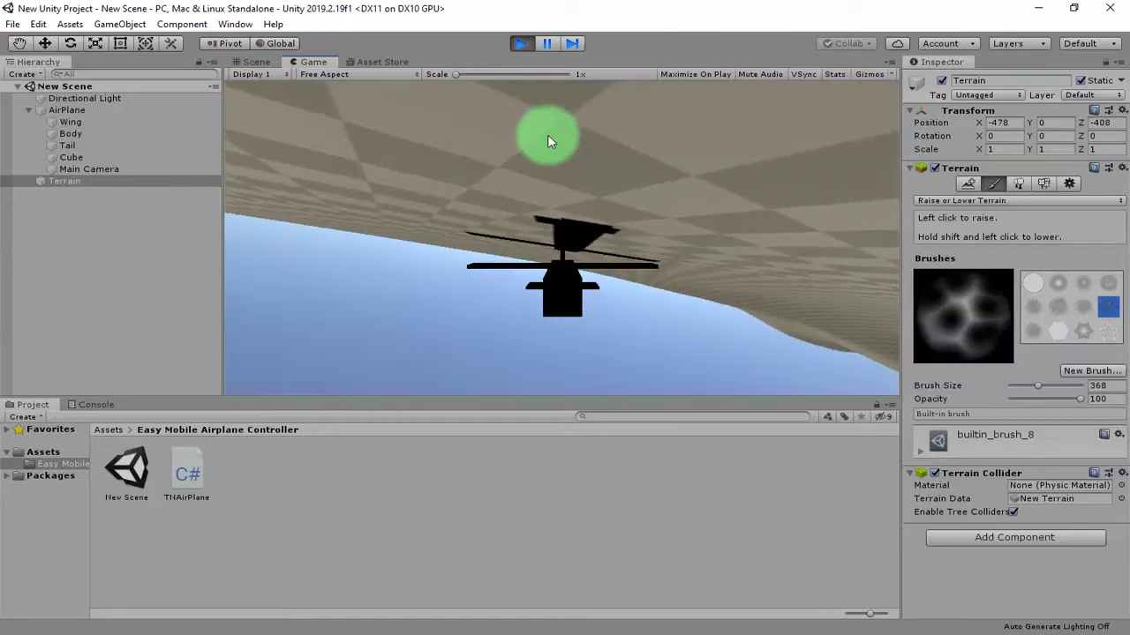
click(520, 45)
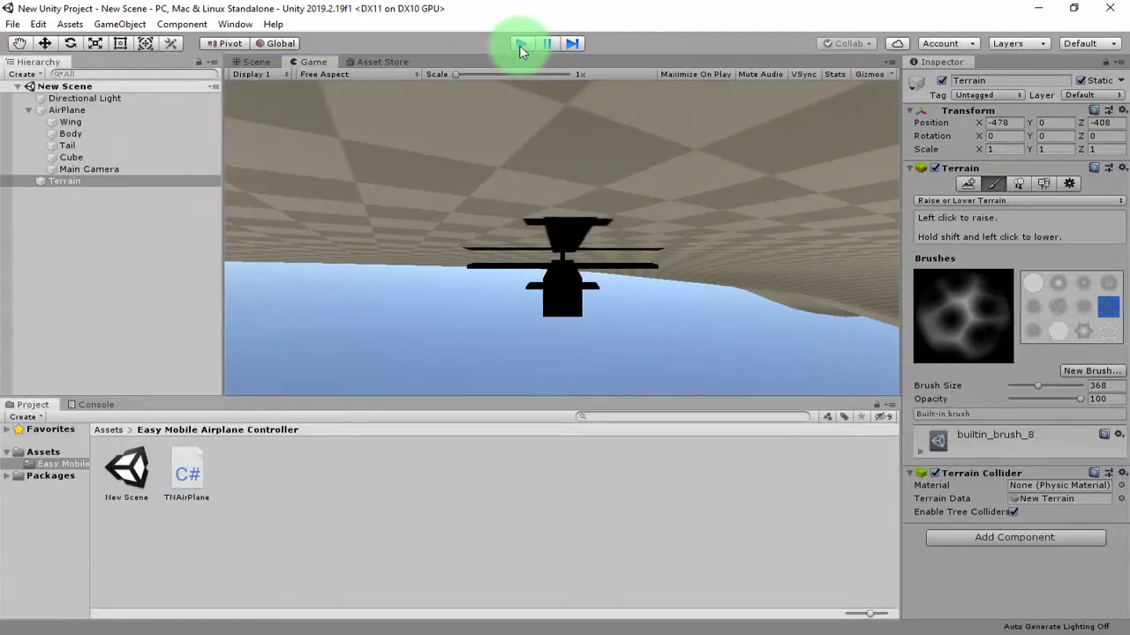
click(97, 112)
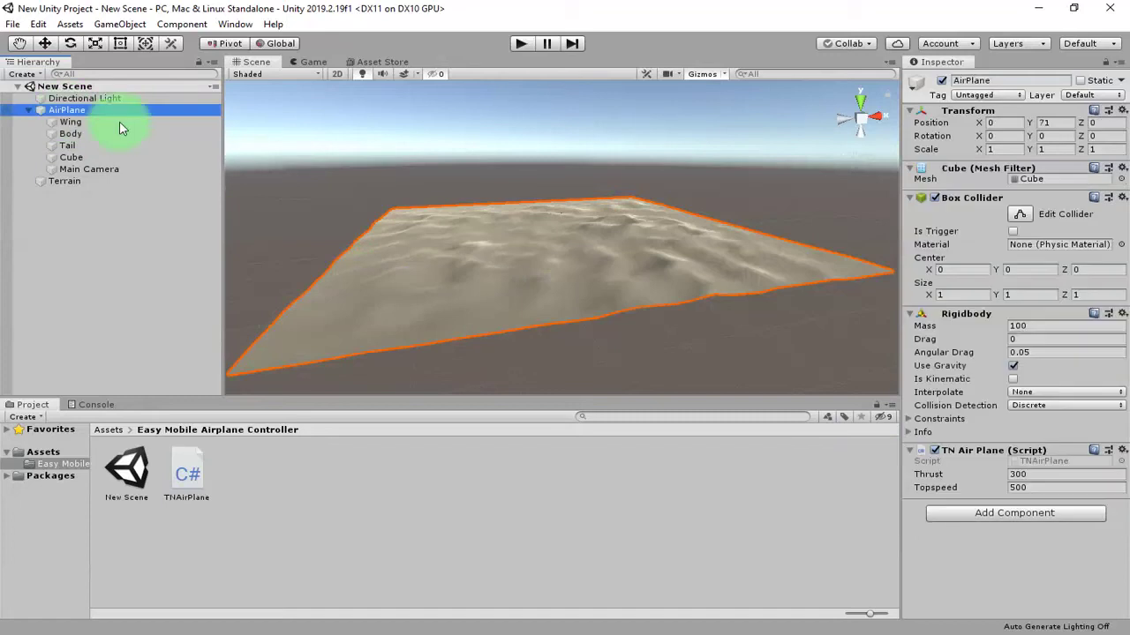
Set the AirPlane's Rigidbody mass to 10 and move on to retype its Topspeed value.
click(1046, 325)
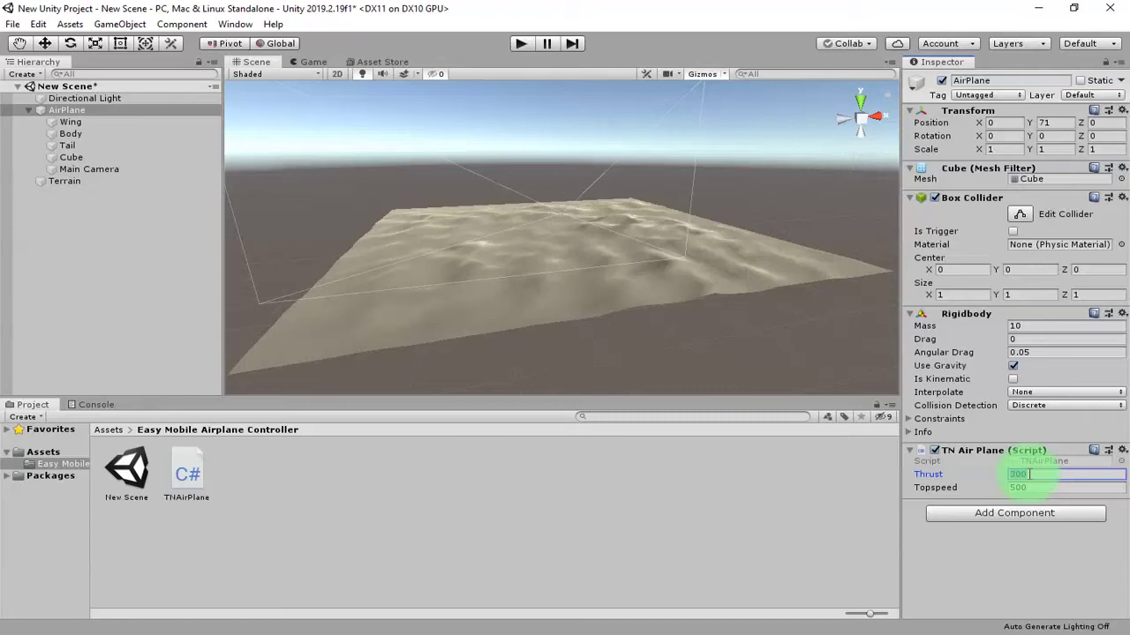
key(Tab)
text(800)
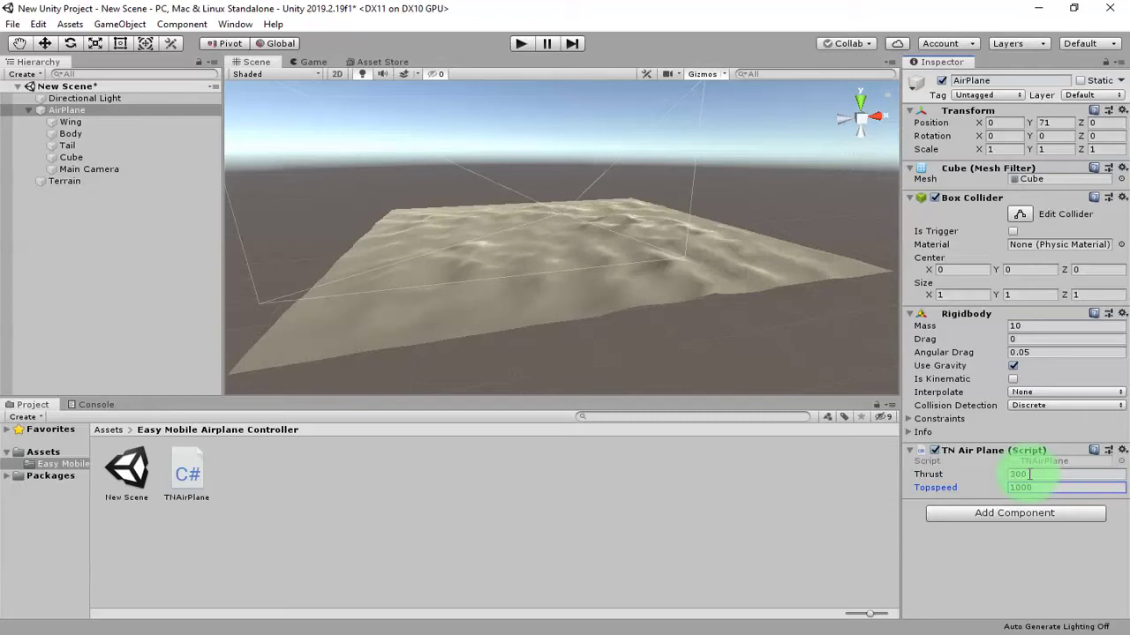
Play-test the AirPlane over the sand dunes with Topspeed 1000, then stop Play mode.
click(520, 44)
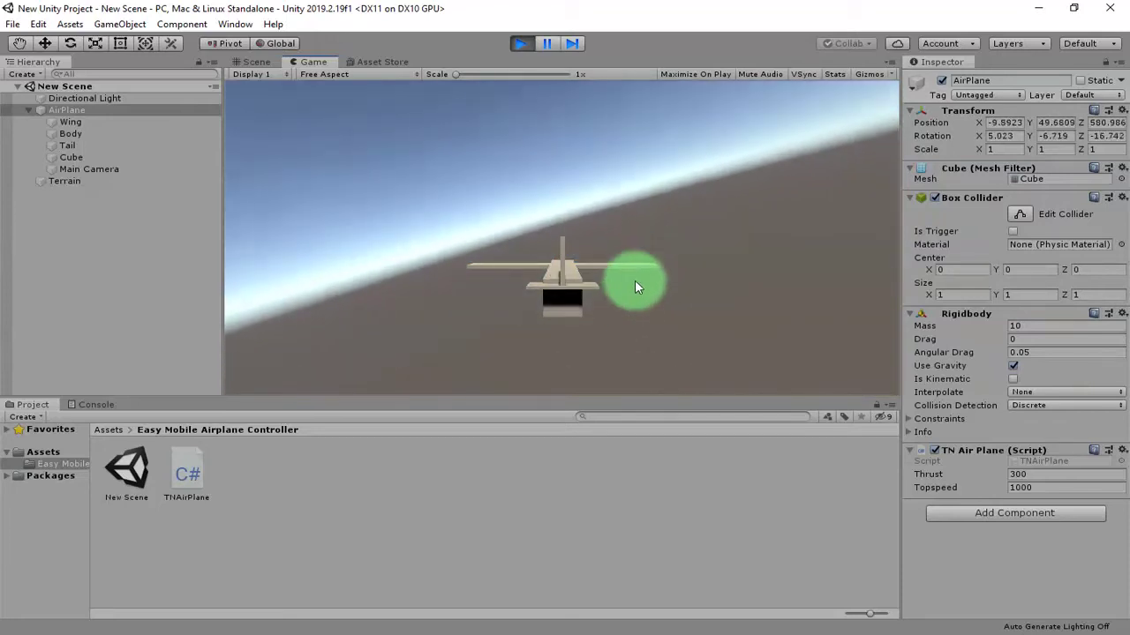
click(520, 44)
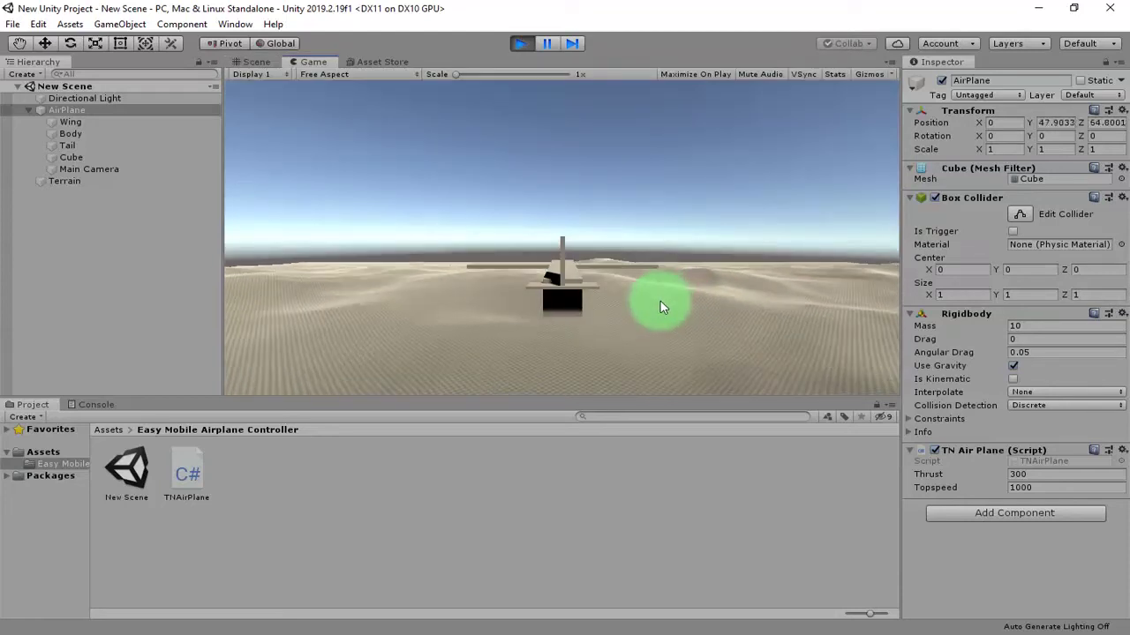
click(520, 44)
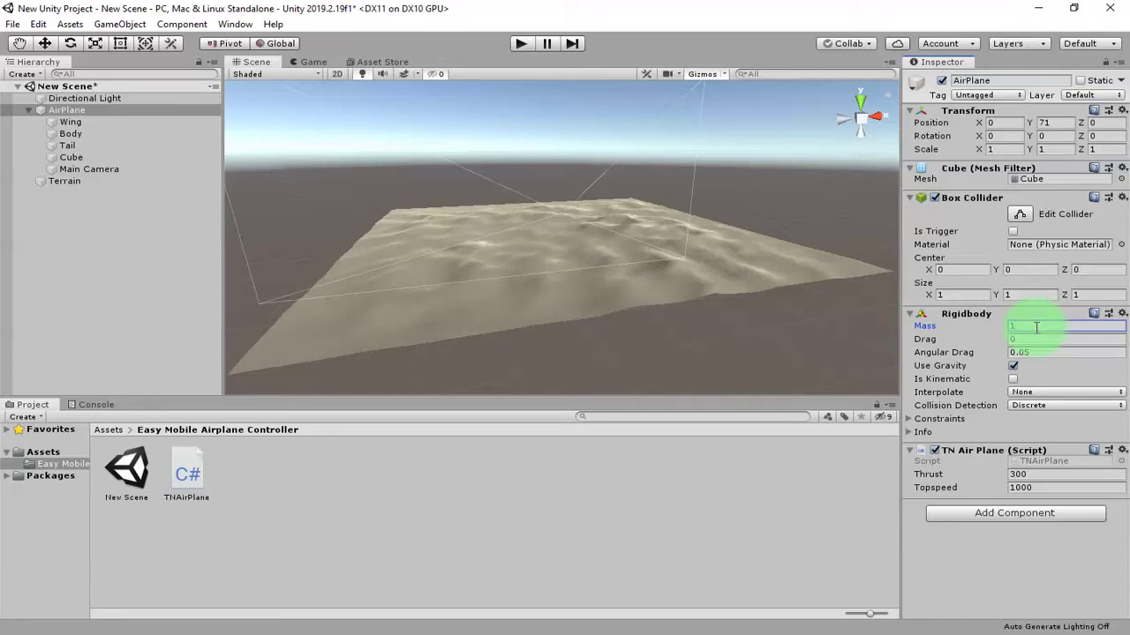
Save the scene with mass 1 and run a short flight test over the dunes.
key(ctrl+s)
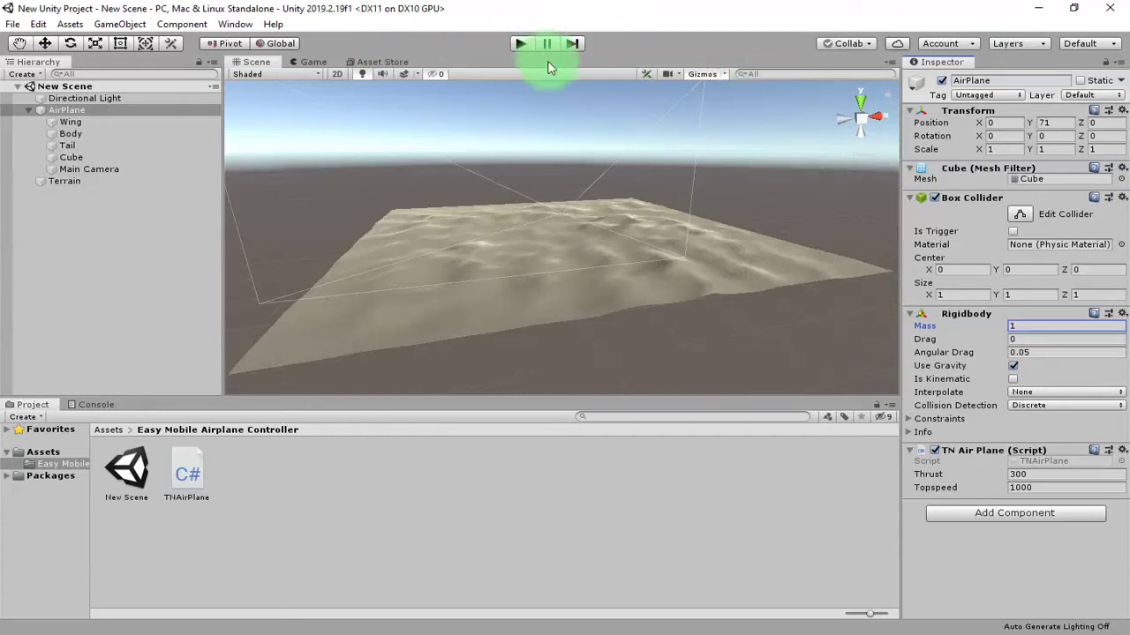
right_drag(608, 256, 578, 291)
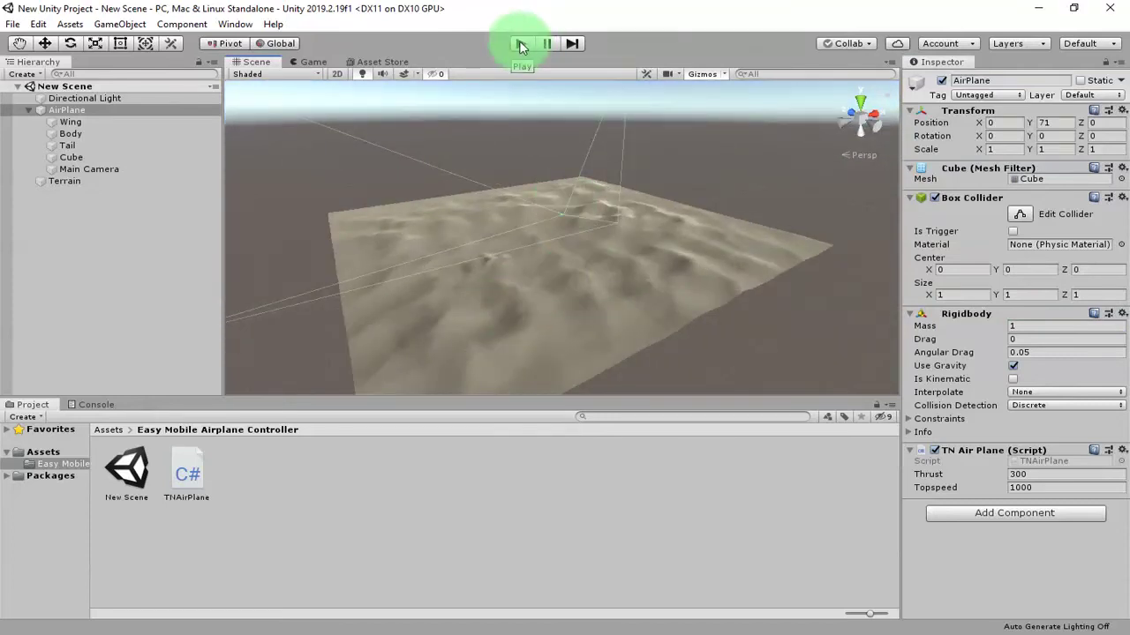
click(521, 44)
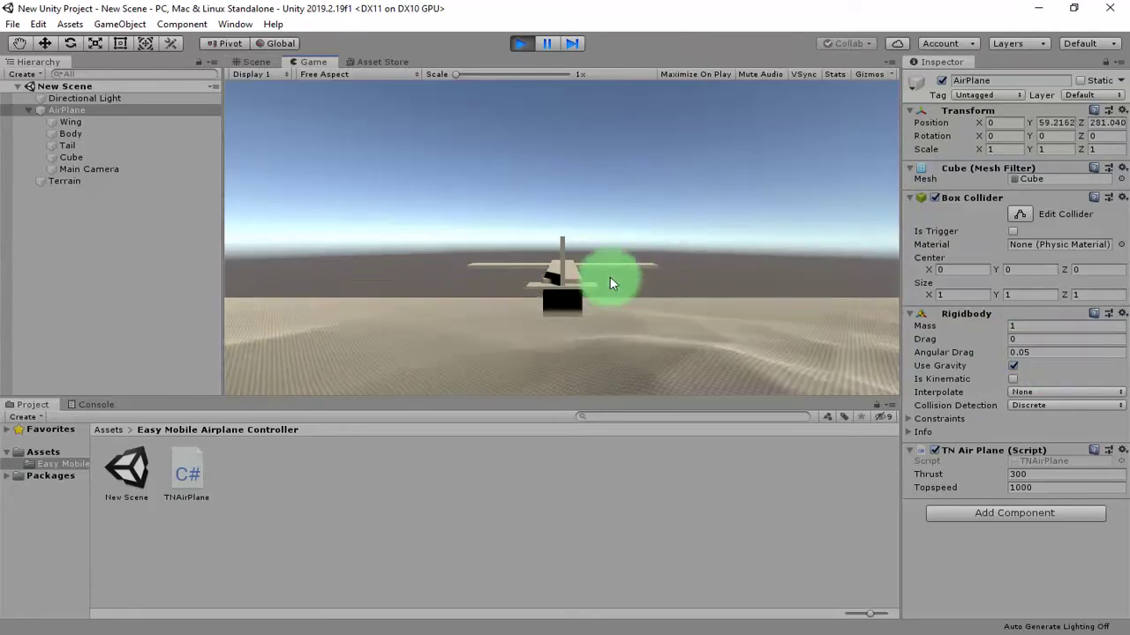
click(519, 46)
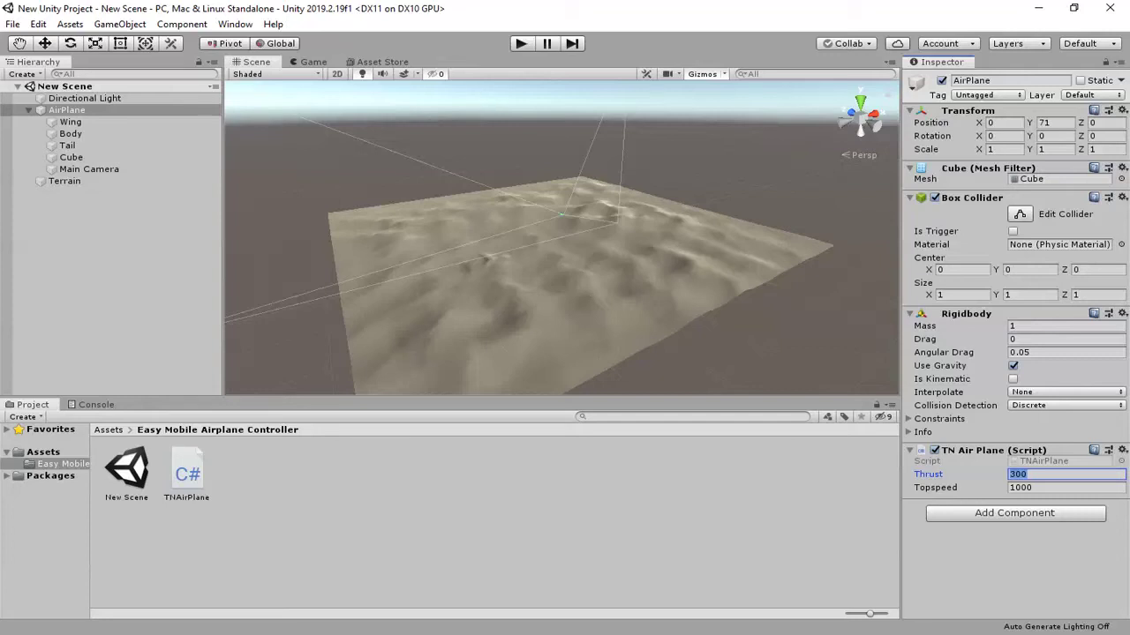
Commit Thrust 100, save the scene, and run a quick flight test.
click(1066, 487)
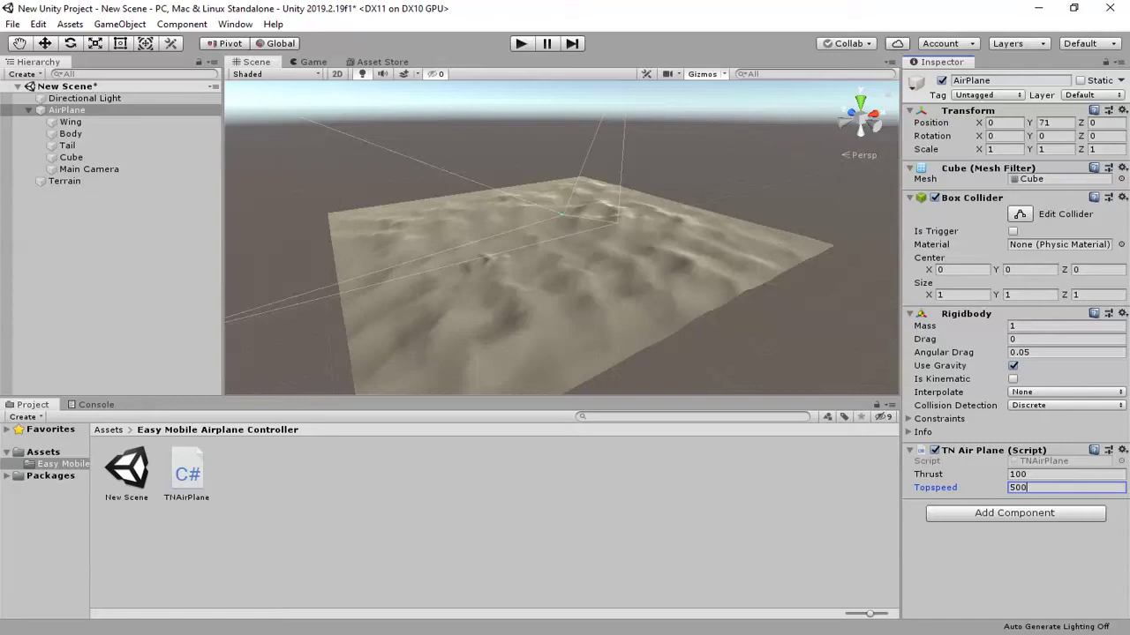
key(ctrl+s)
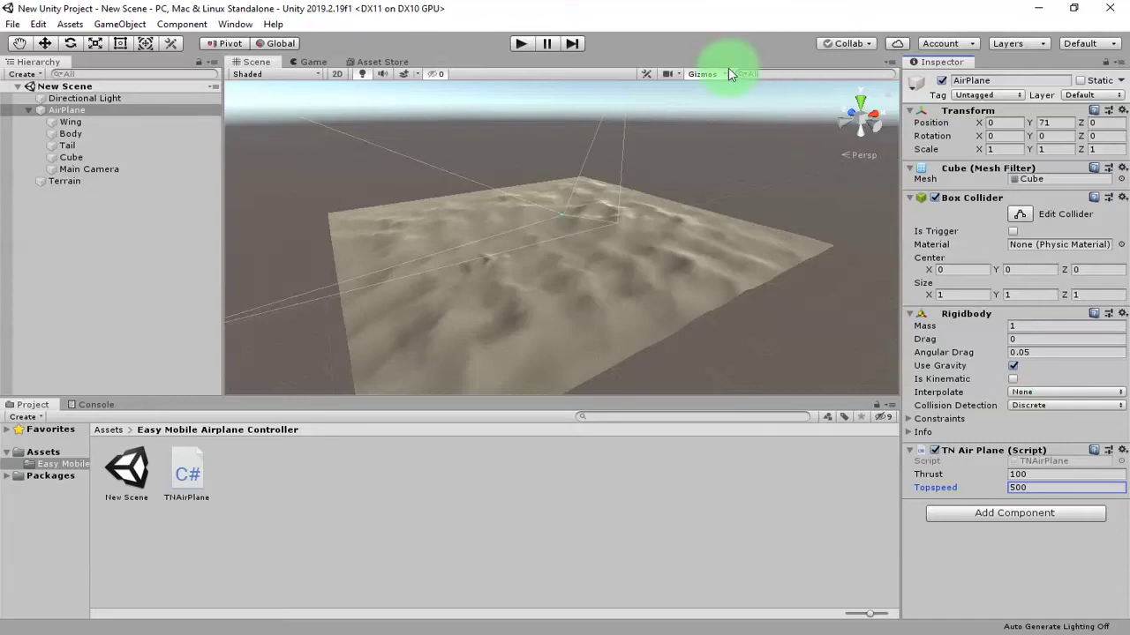
click(521, 44)
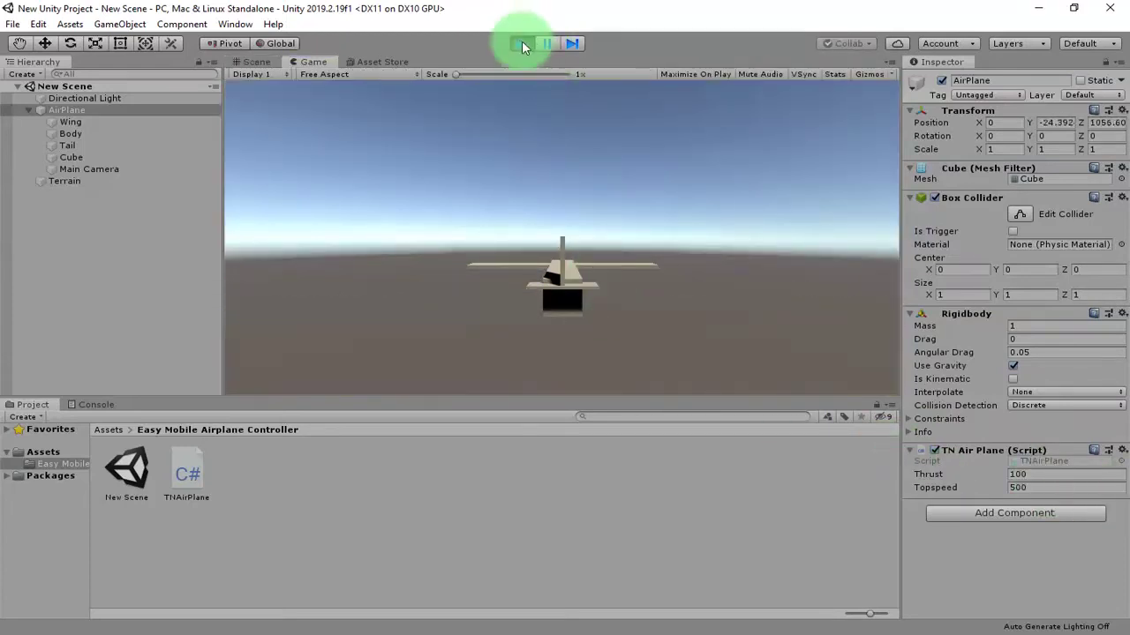
click(521, 42)
Change Thrust to 10 and Topspeed to 100, save, and start a new flight test.
click(1034, 485)
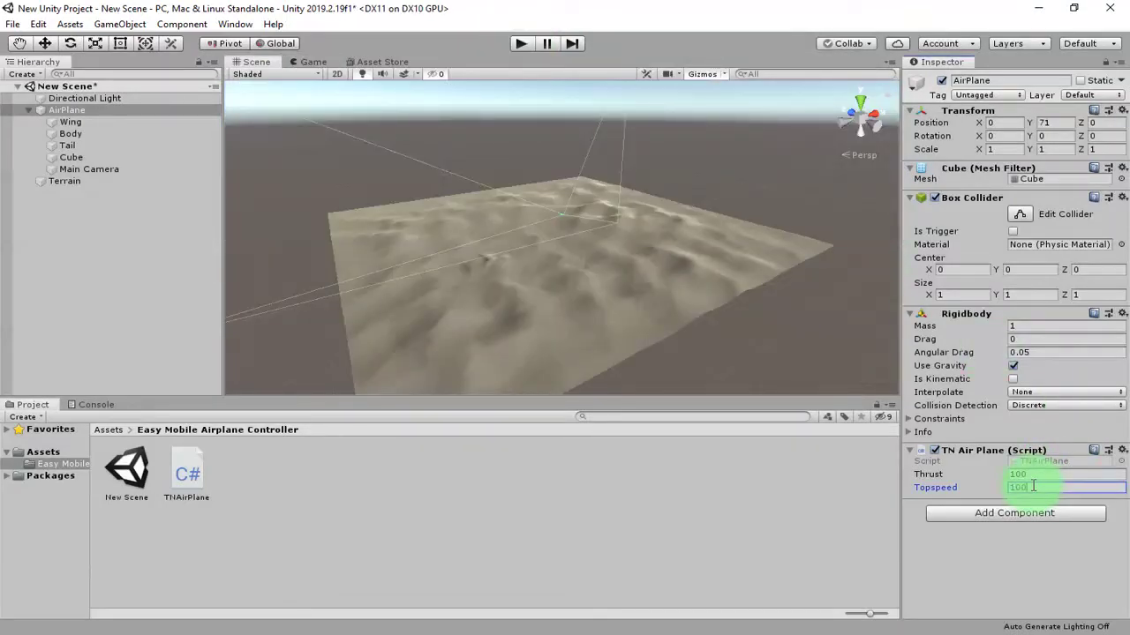
click(1019, 475)
click(1059, 476)
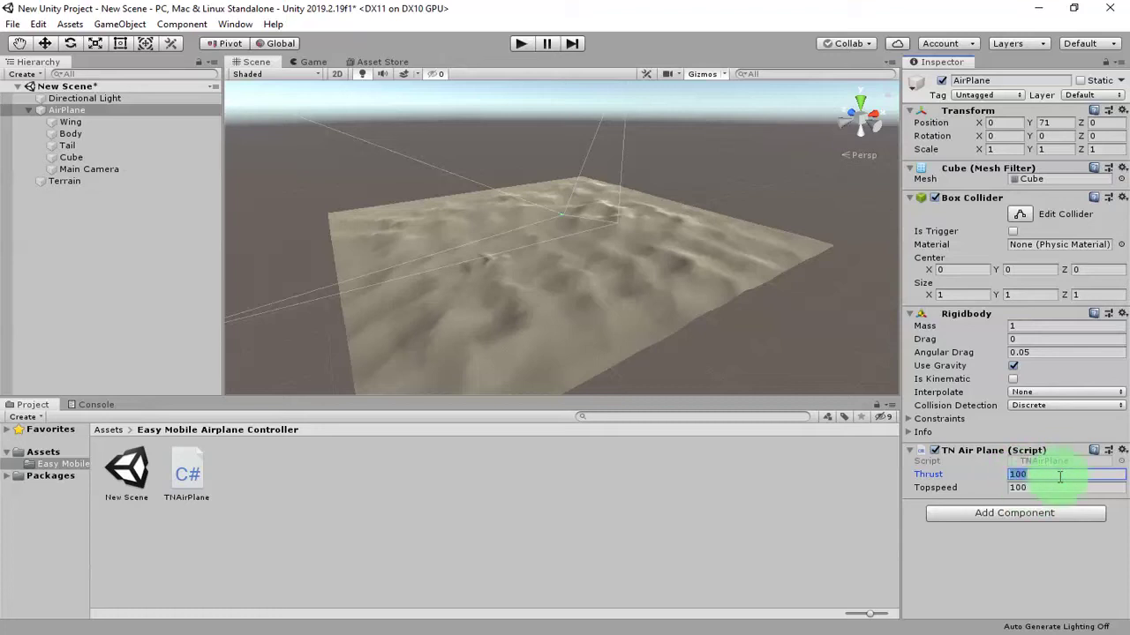
click(743, 327)
key(ctrl+s)
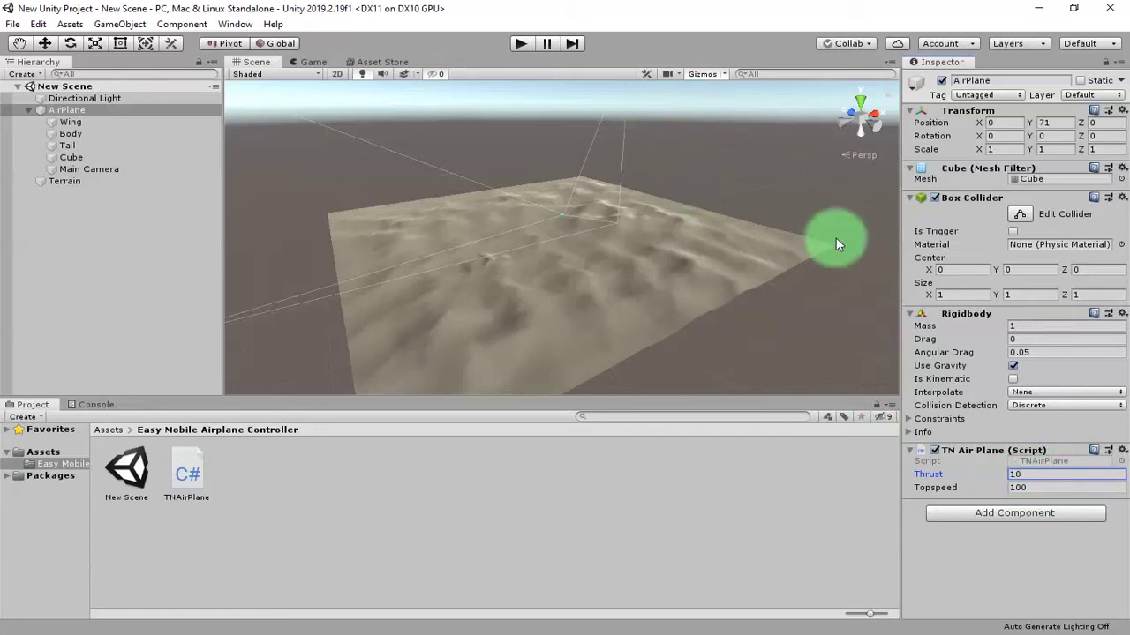
click(521, 44)
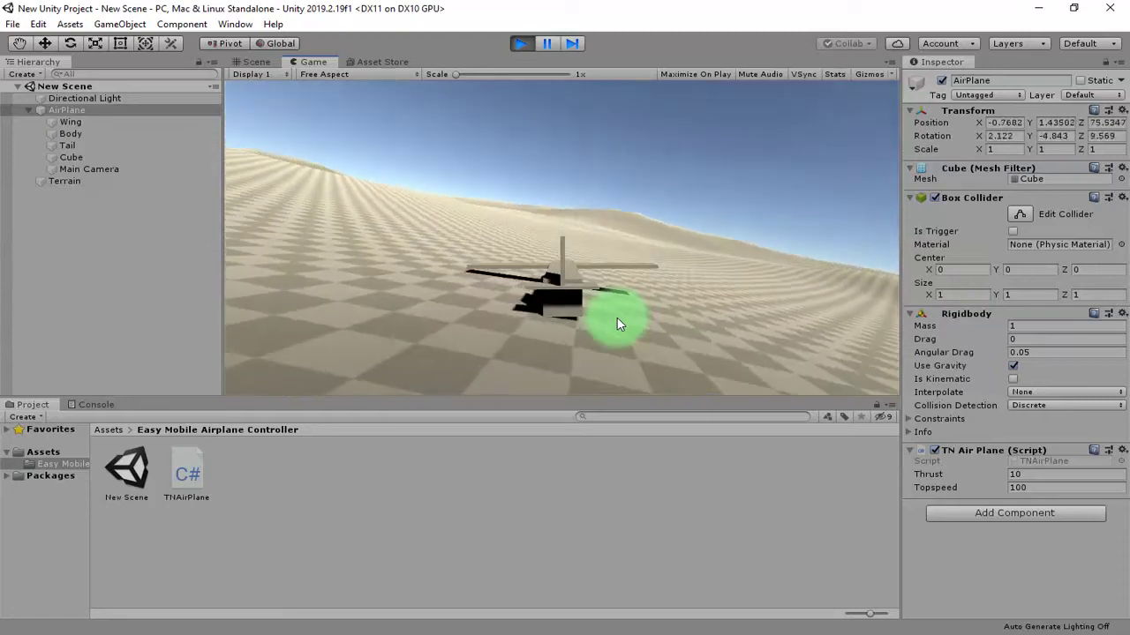
Mid-flight, try Topspeed 200 with Thrust 50, then Thrust 10, and end the test.
click(1033, 487)
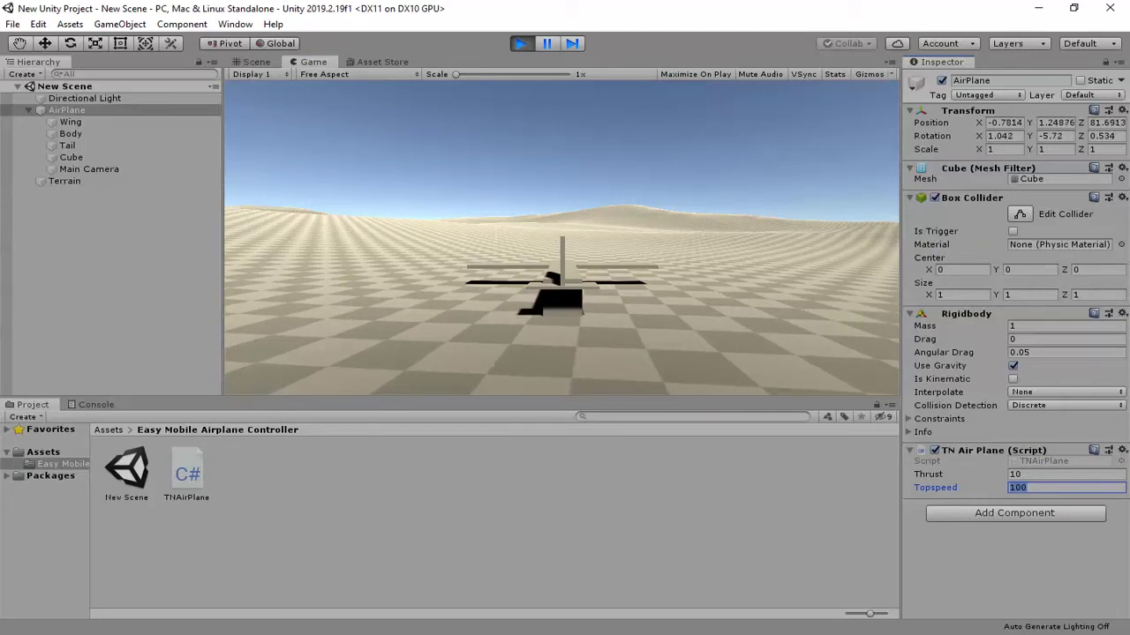
text(200)
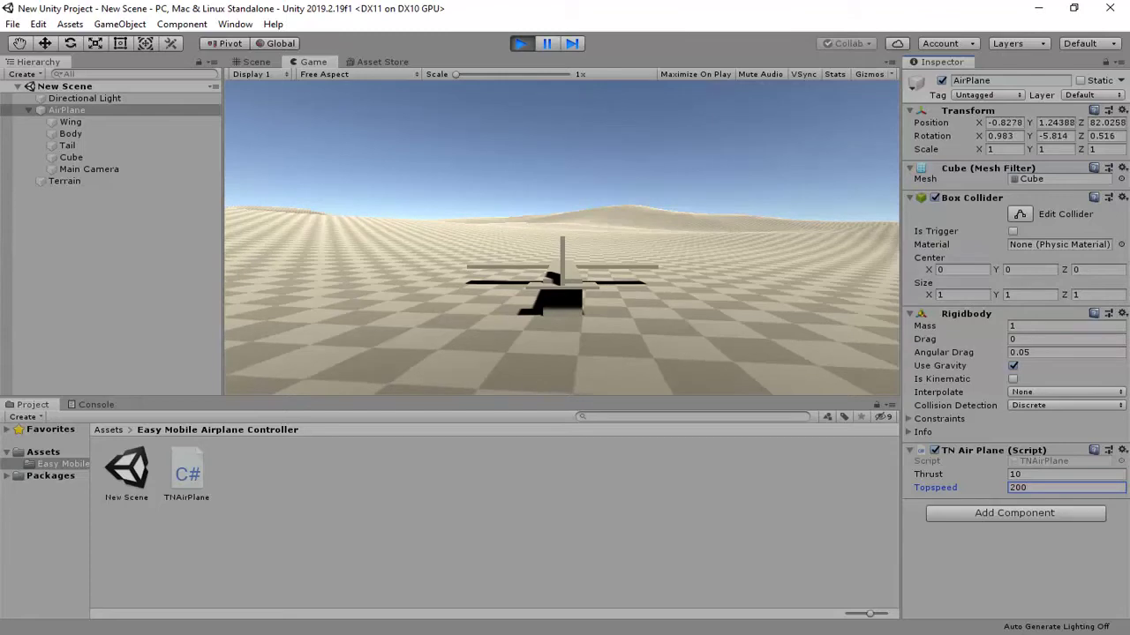
click(1076, 474)
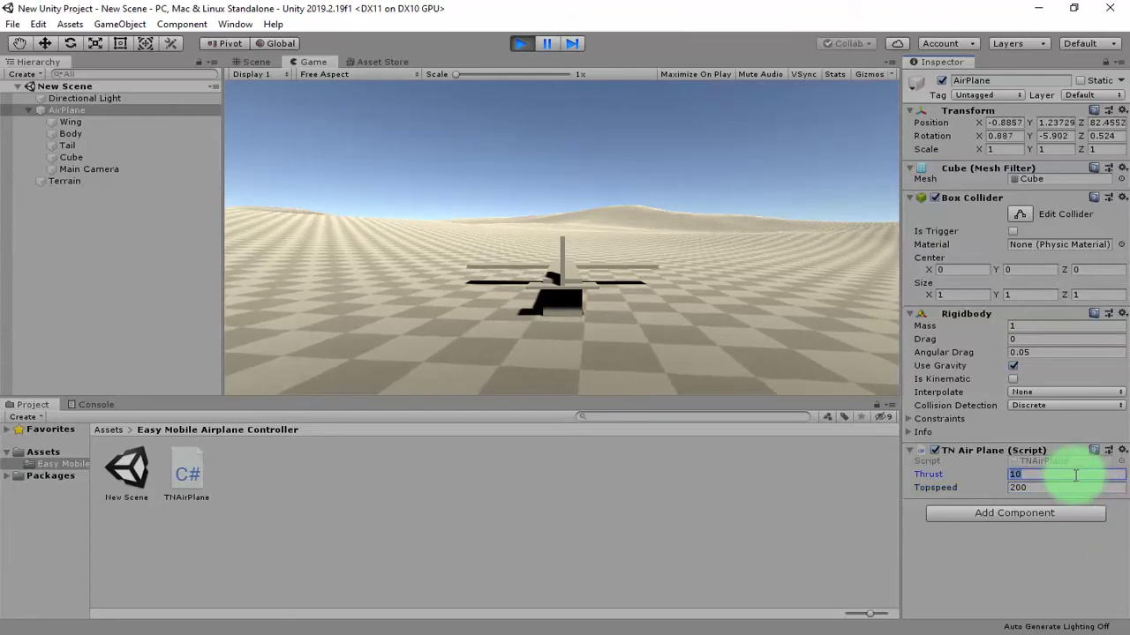
text(50)
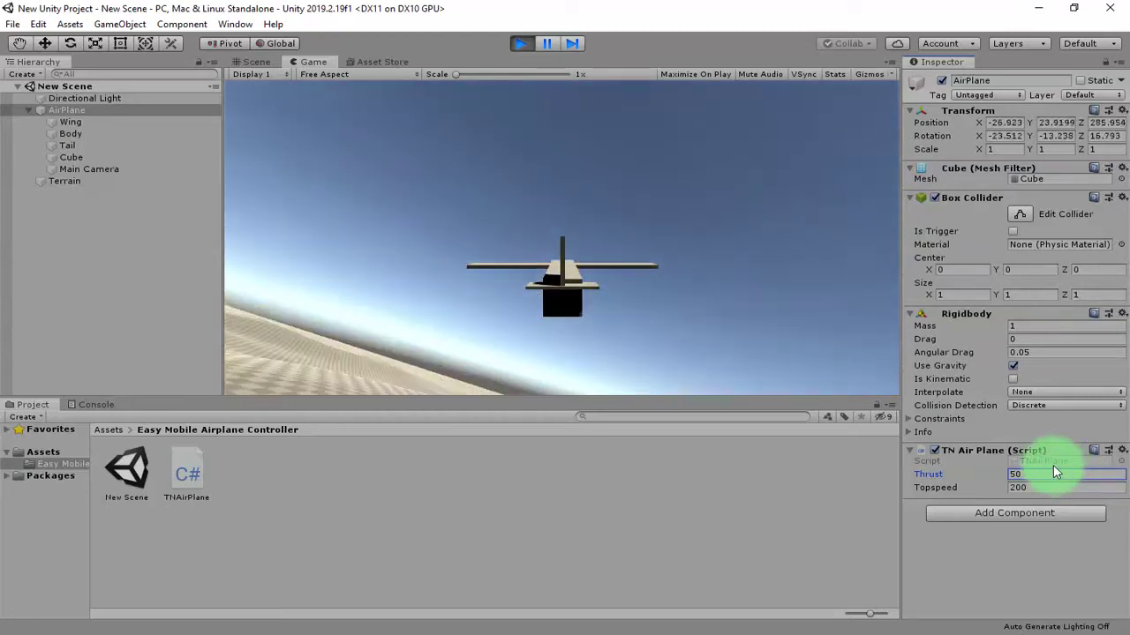
double_click(1037, 474)
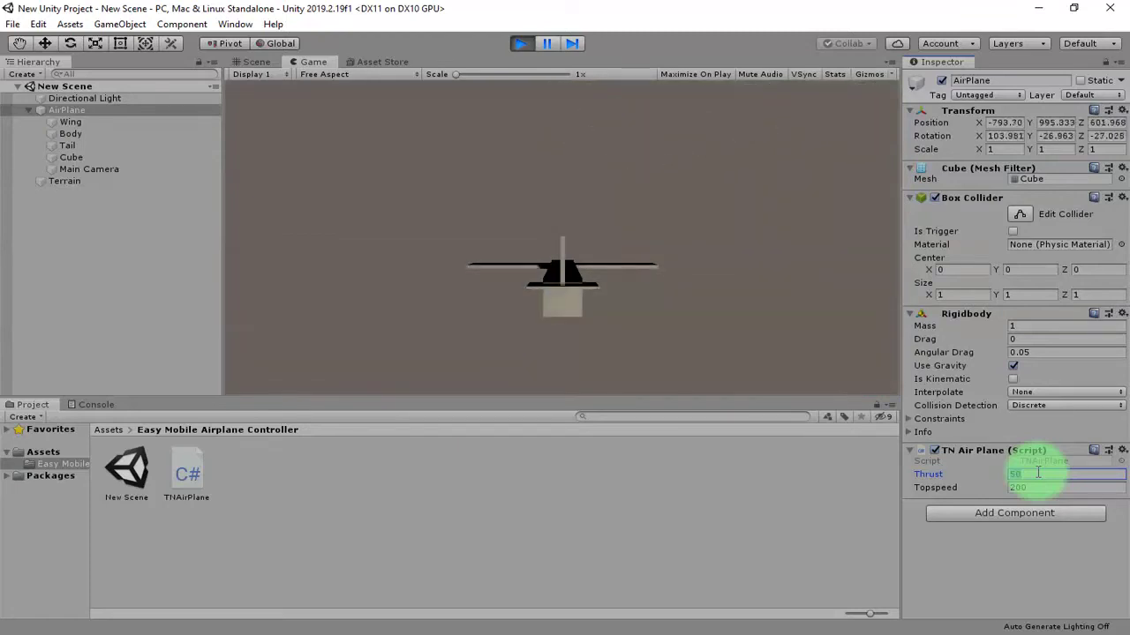
text(10)
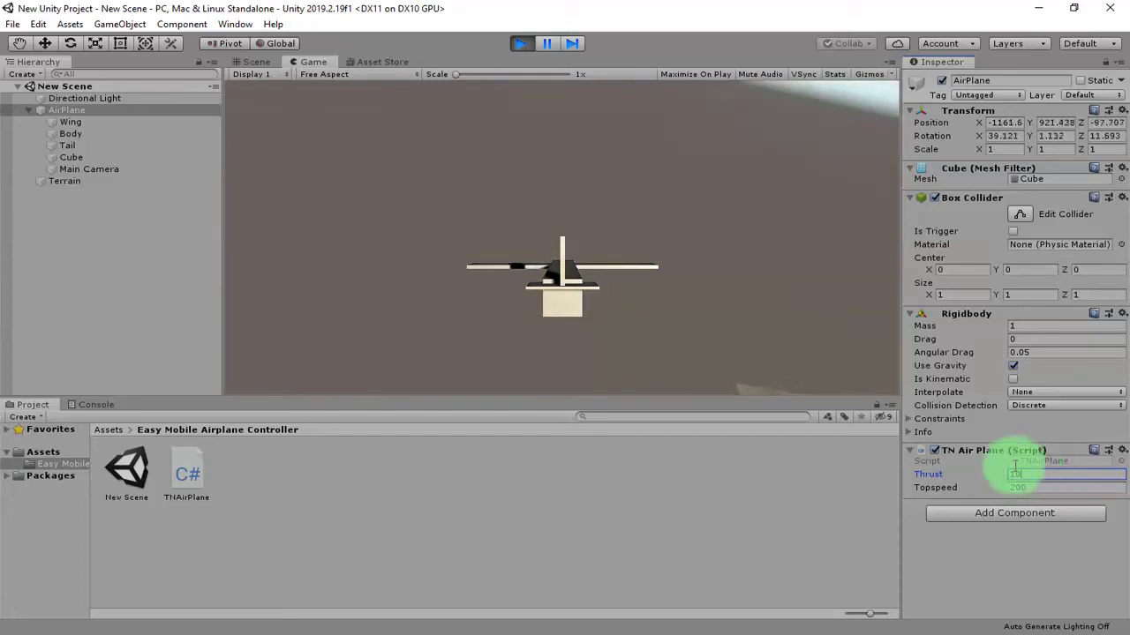
click(520, 43)
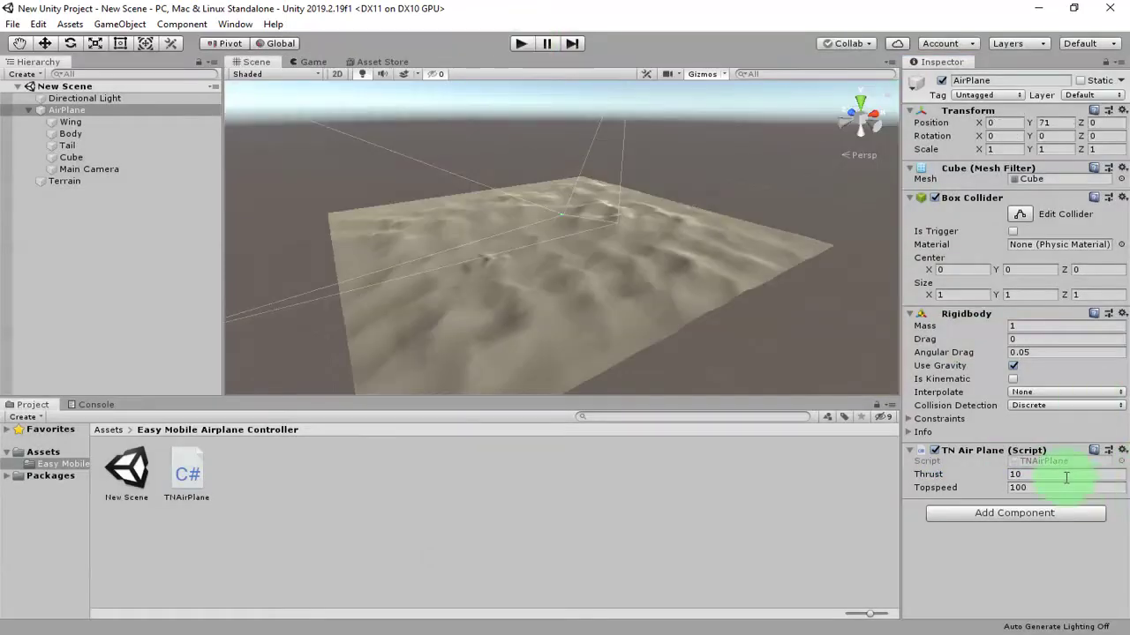
Set Topspeed to 50 and start a flight test.
click(1041, 487)
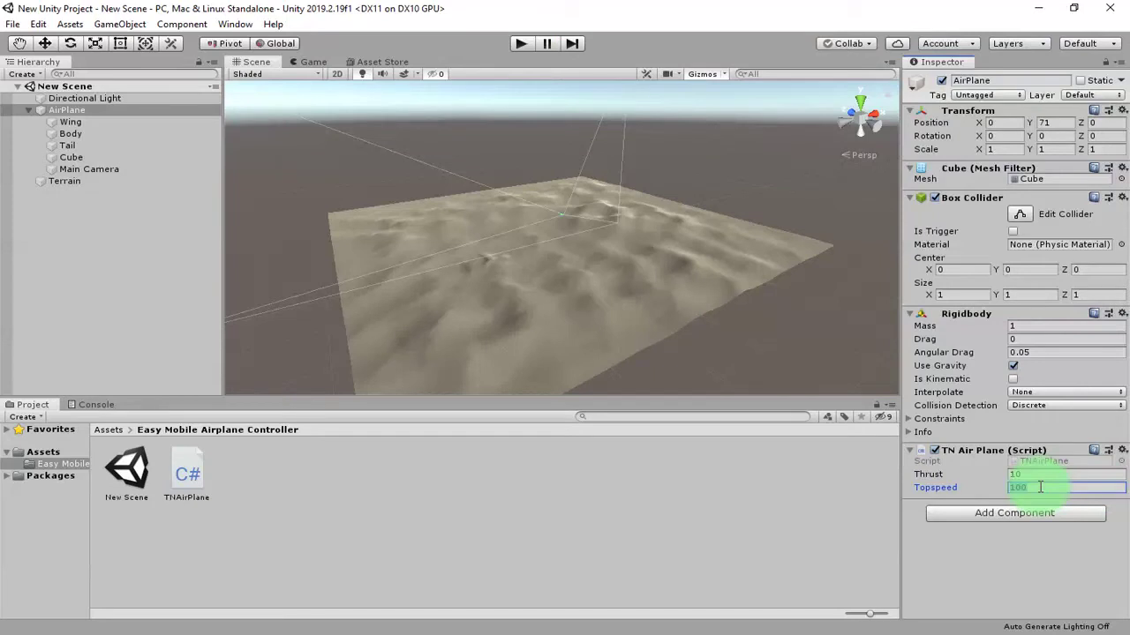
drag(1020, 488, 1044, 483)
click(1027, 475)
click(1040, 489)
double_click(1046, 487)
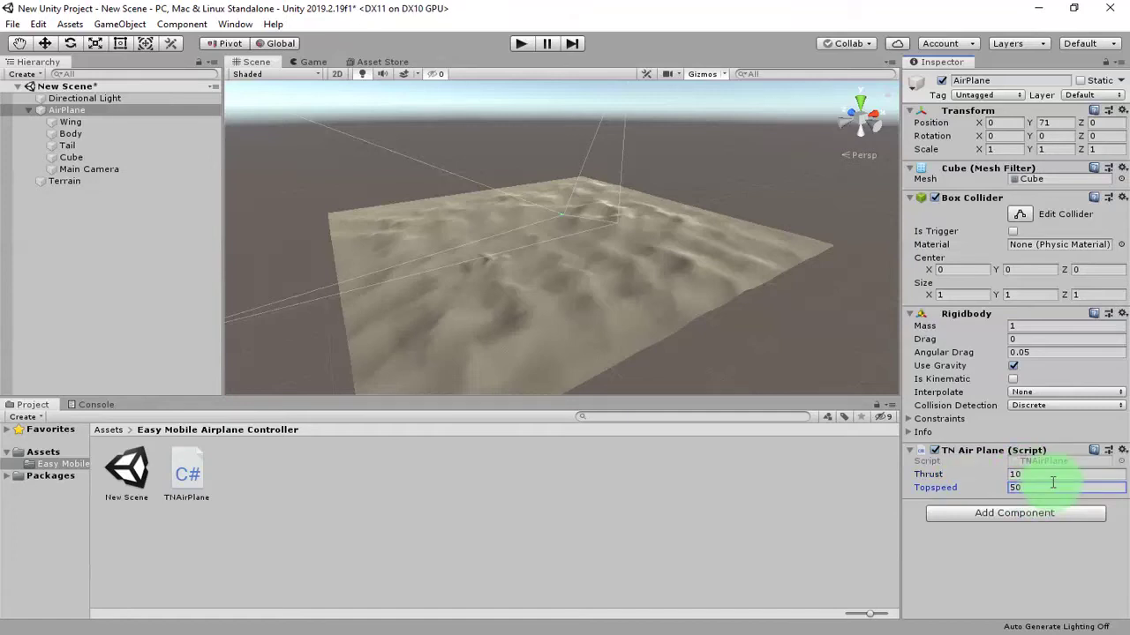
click(521, 44)
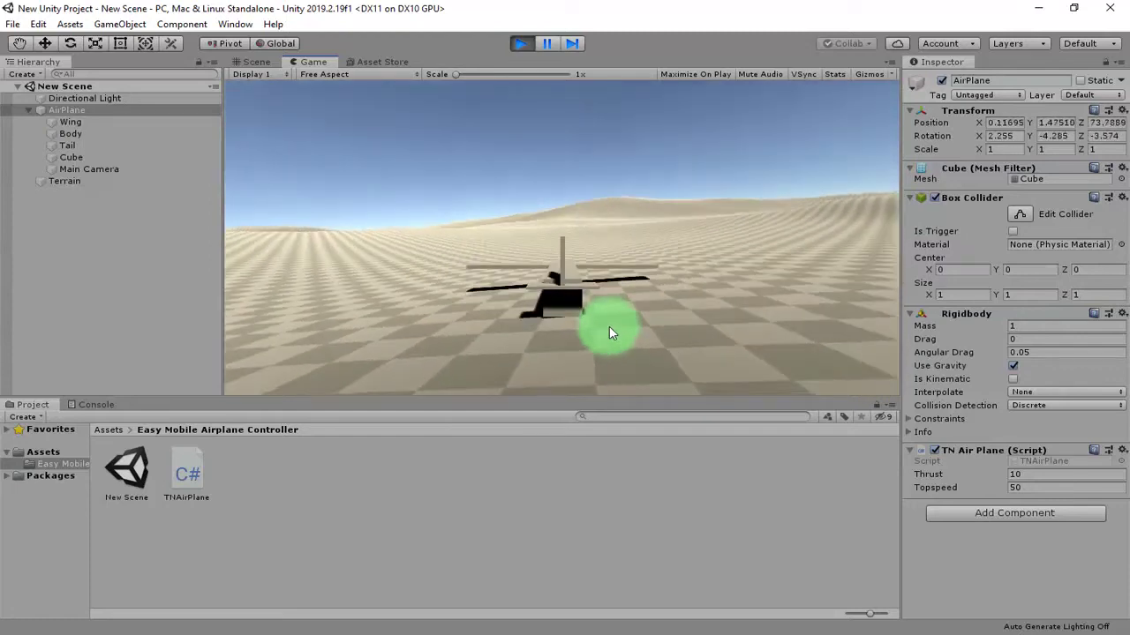
During the flight, change Topspeed to 100 and Thrust to 20, then stop the test.
click(1024, 487)
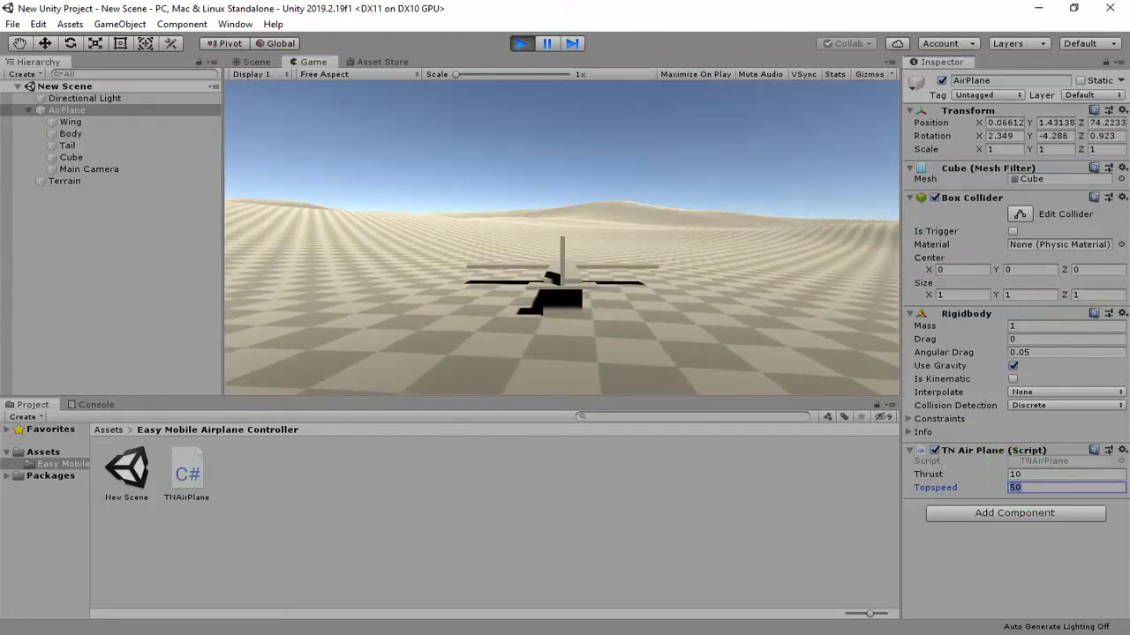
text(100)
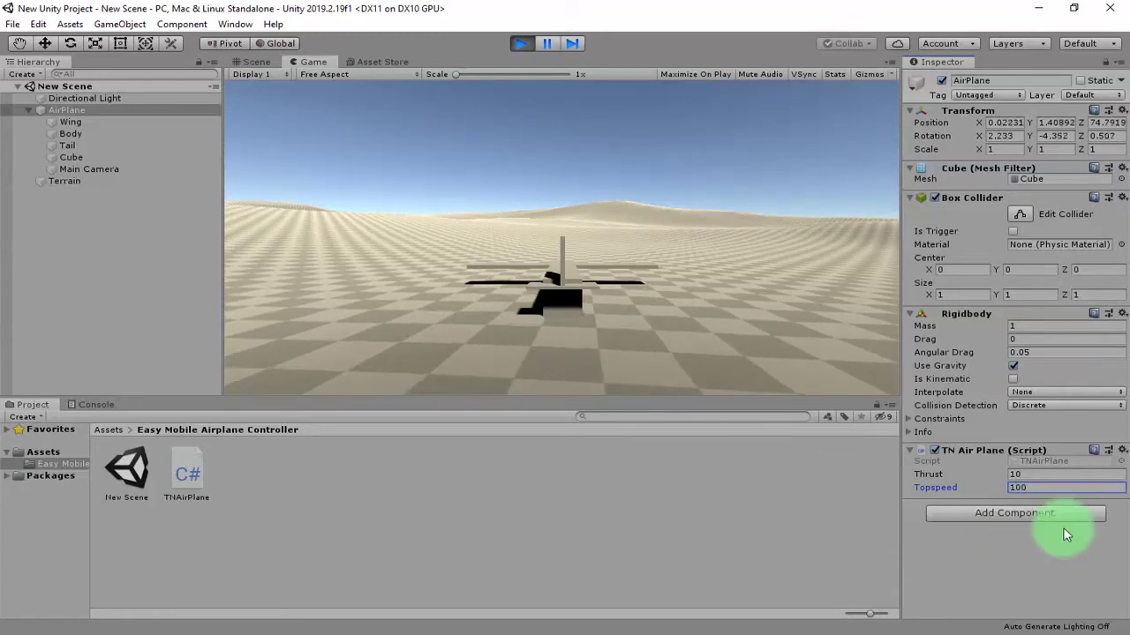
click(1062, 474)
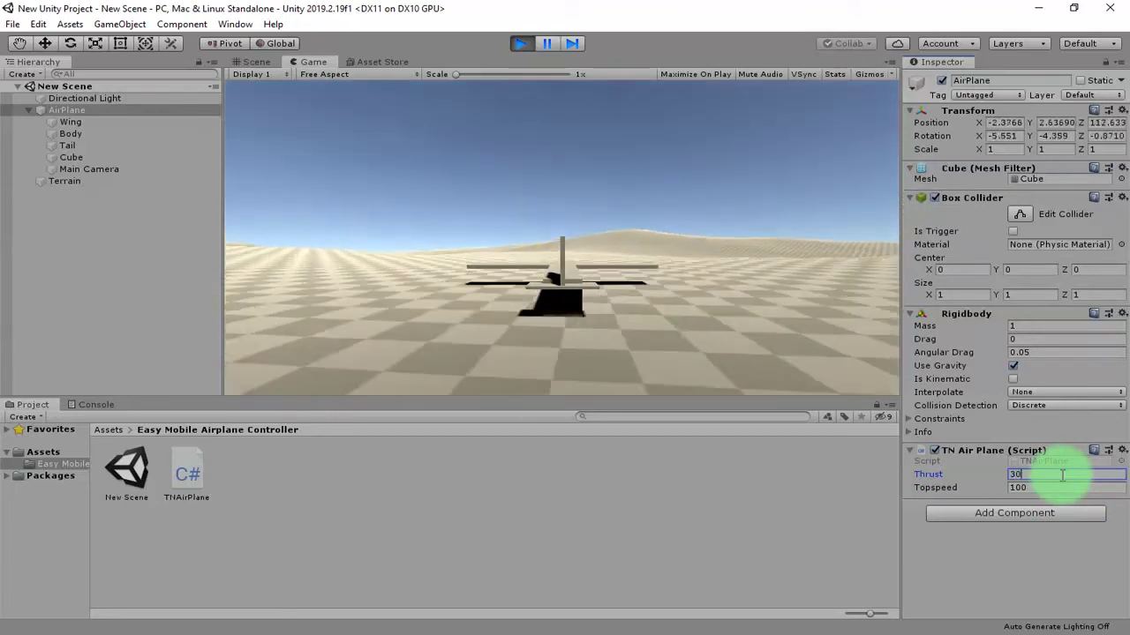
double_click(1061, 475)
text(10)
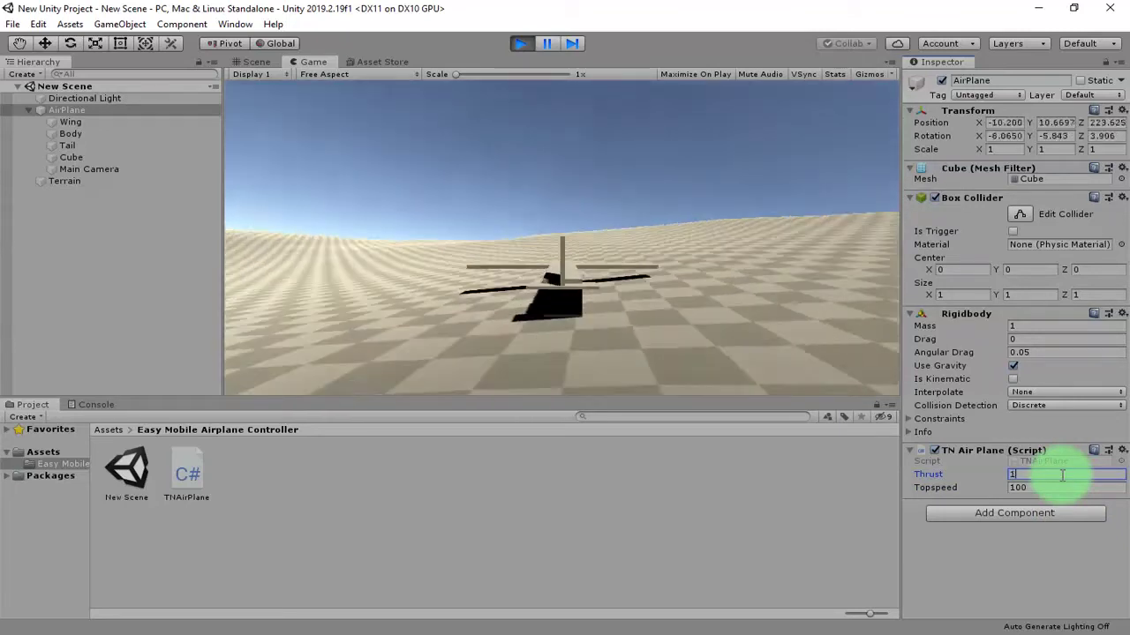
key(BackSpace)
key(BackSpace)
text(20)
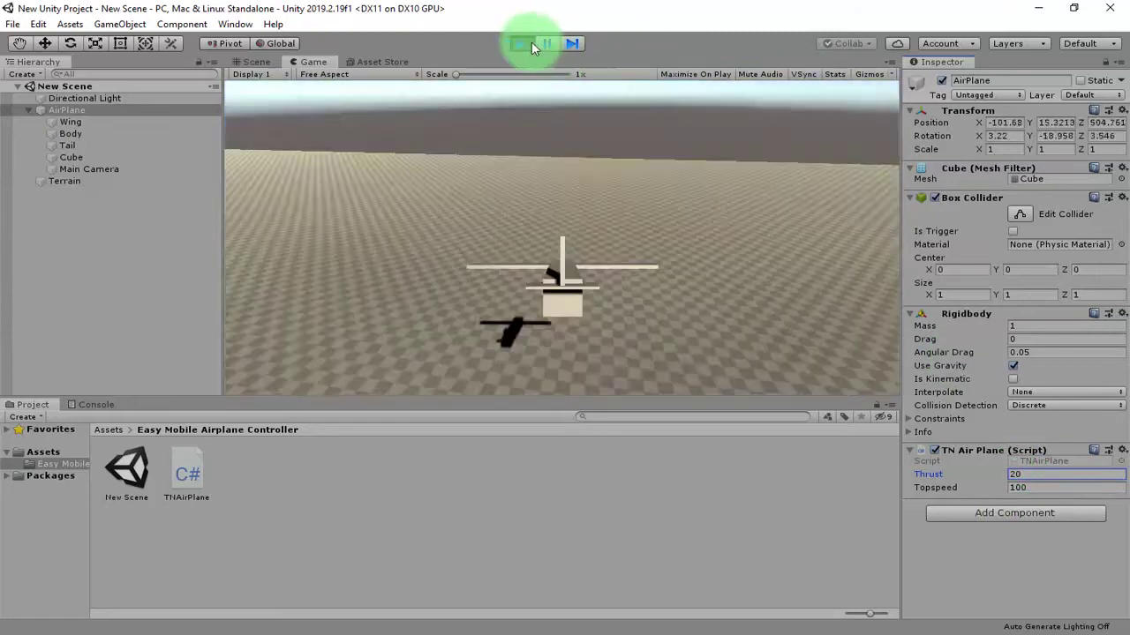
click(530, 42)
click(1049, 464)
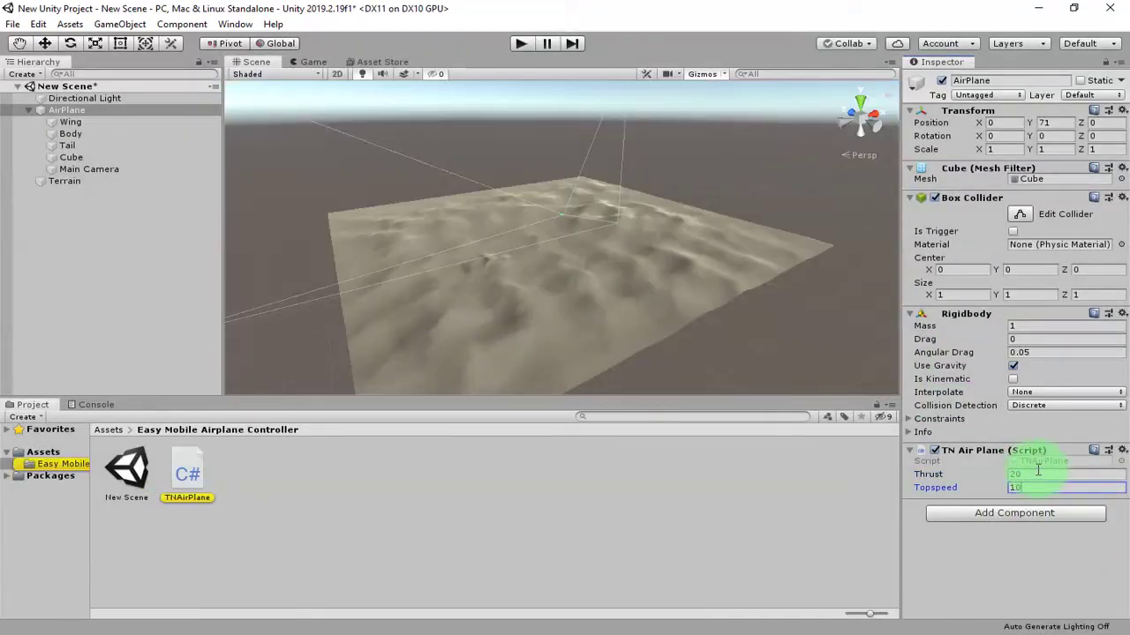
Run one flight test at Thrust 20 and Topspeed 100, then another at Thrust 30 and Topspeed 50.
click(525, 44)
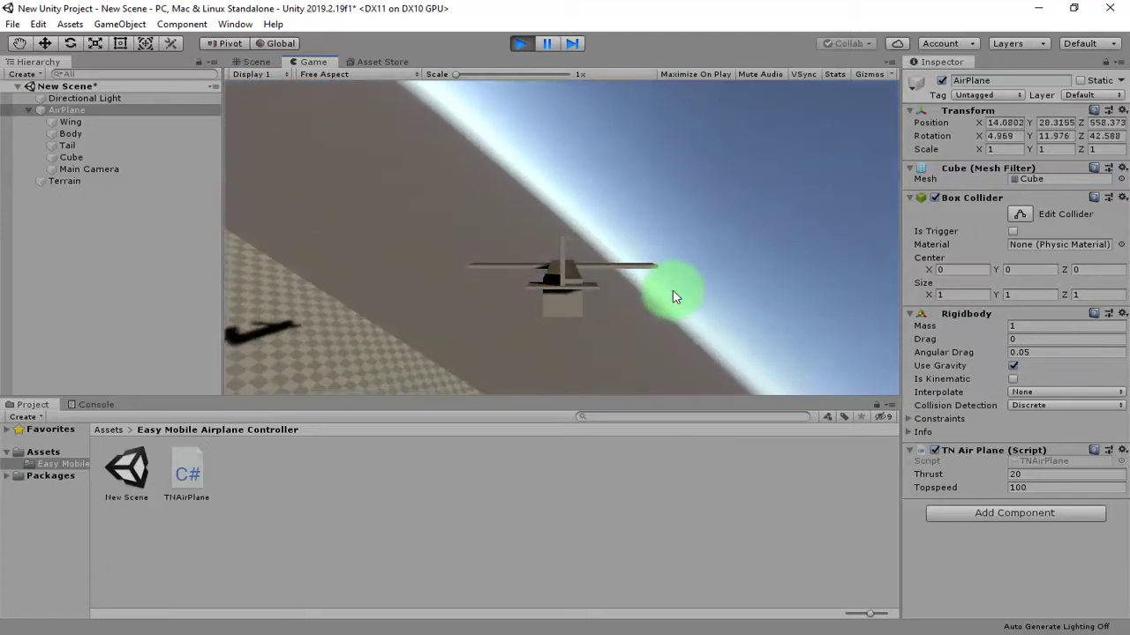
click(521, 43)
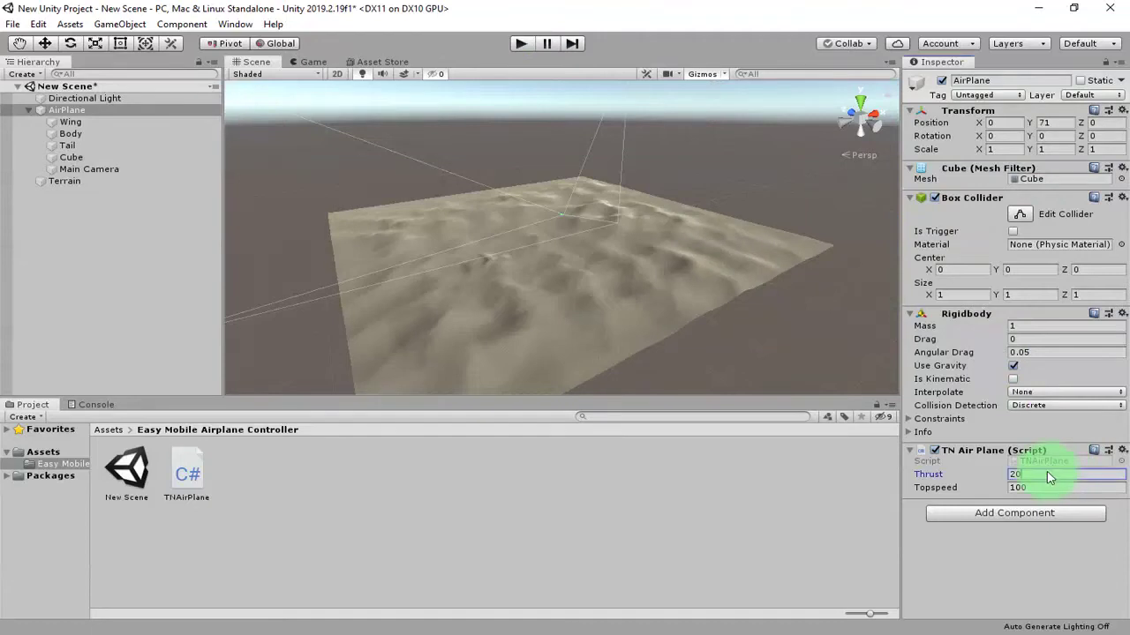
click(512, 46)
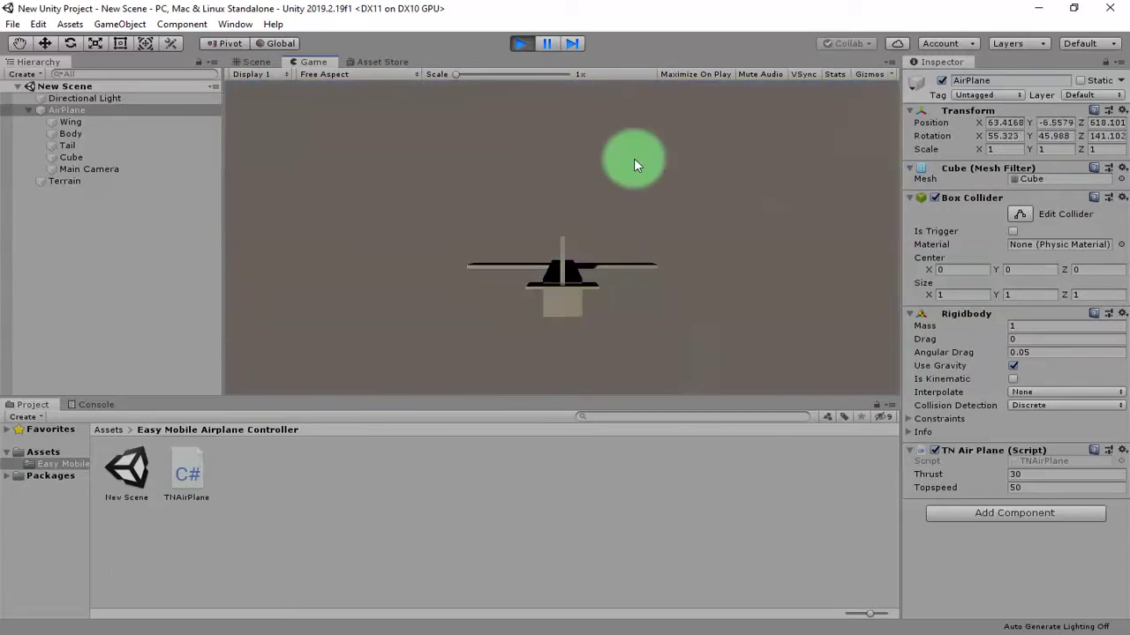
click(519, 43)
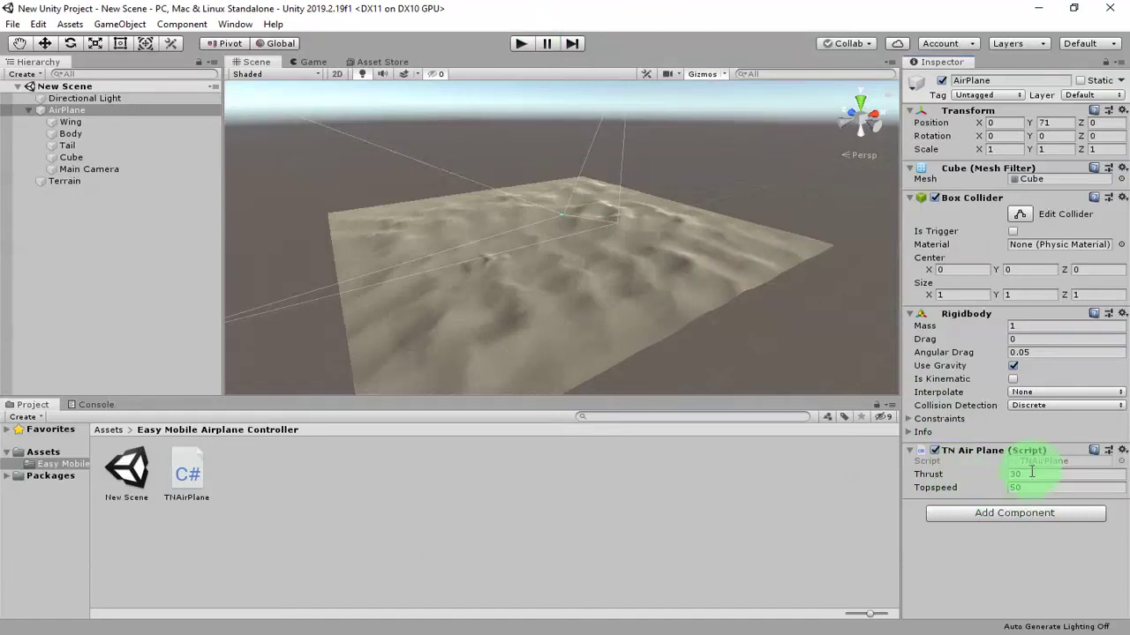
Fly twice with Topspeed 30 and Thrust 30, then start a test at Thrust and Topspeed 20.
text(30)
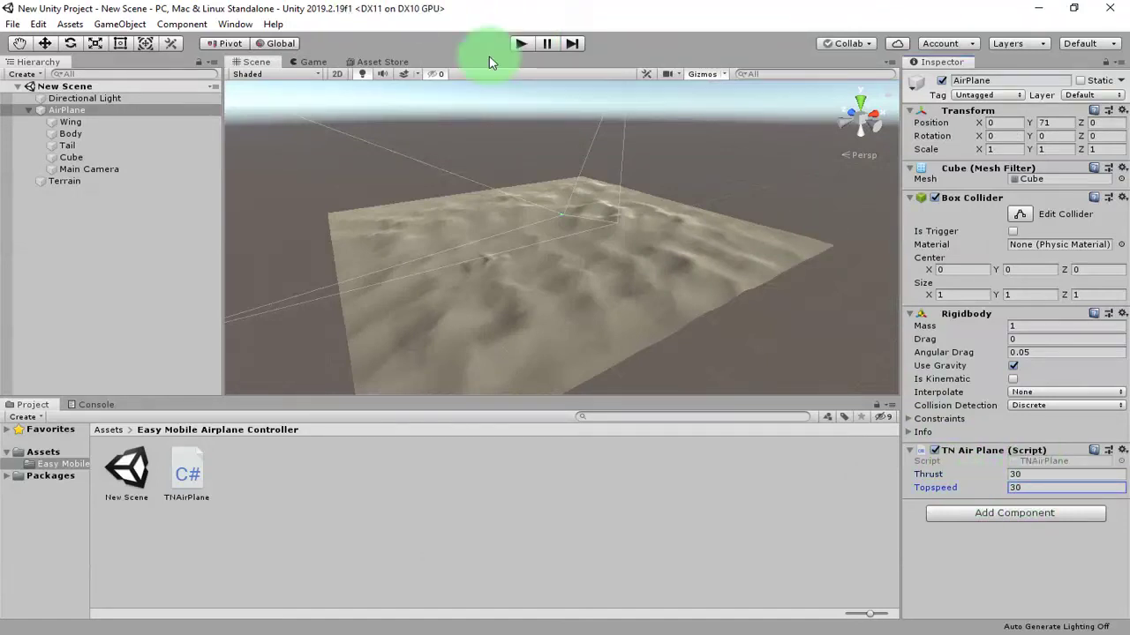
click(519, 46)
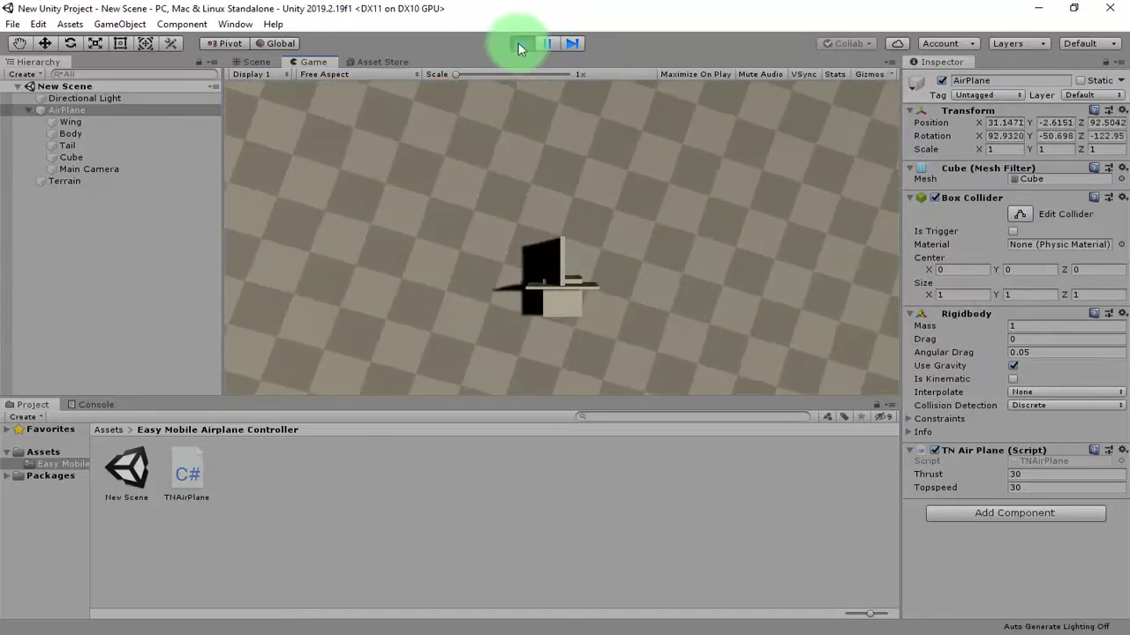
click(519, 43)
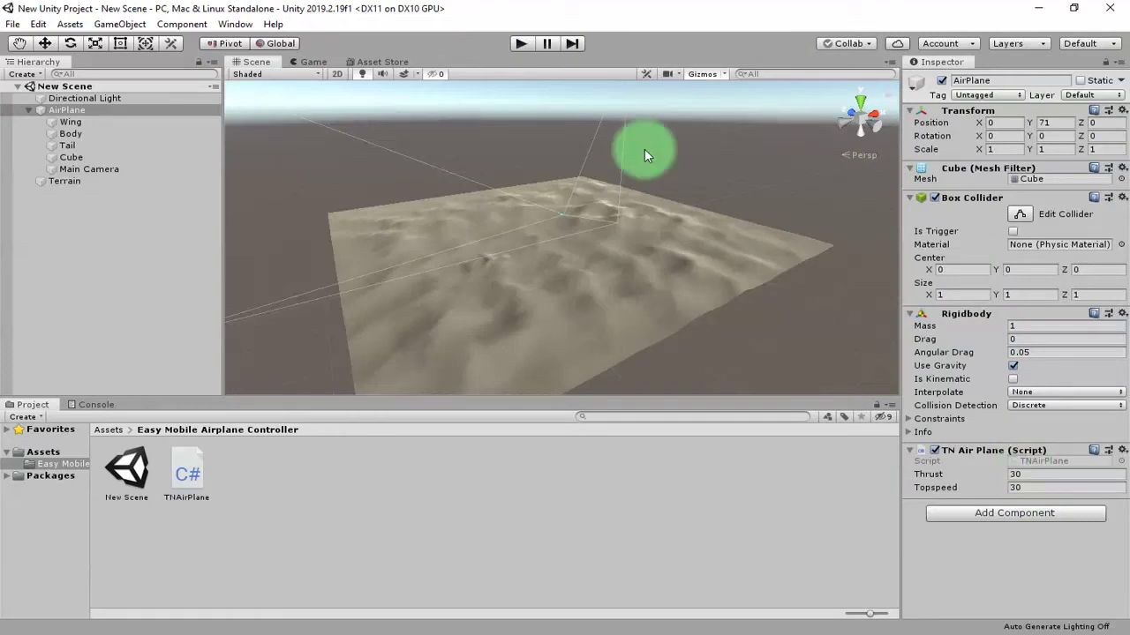
click(518, 43)
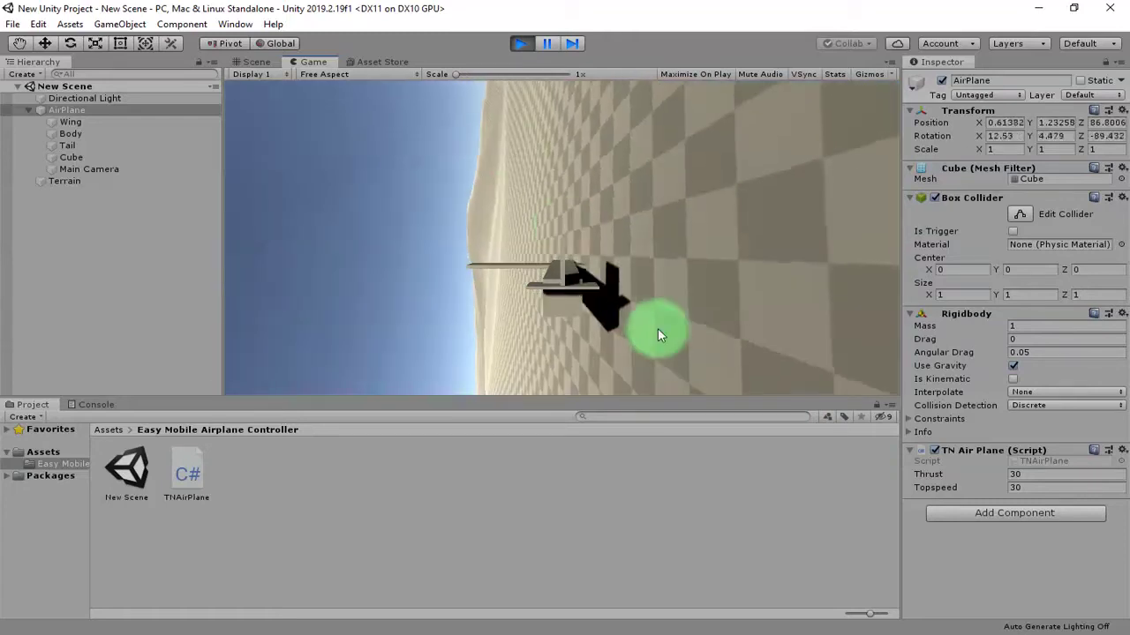
click(523, 41)
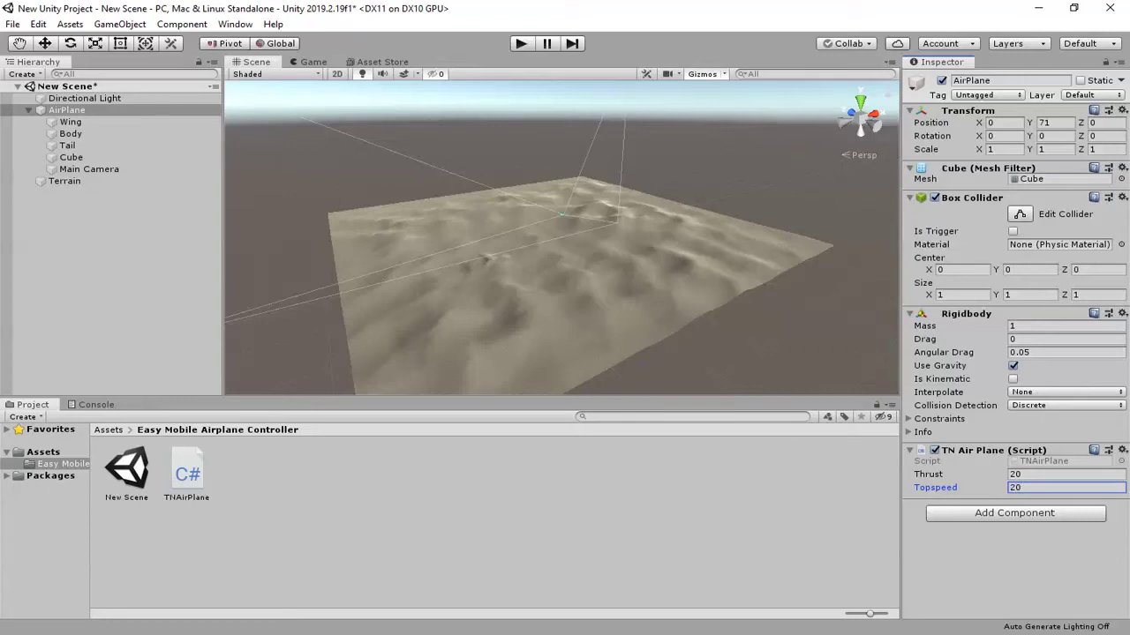
click(522, 43)
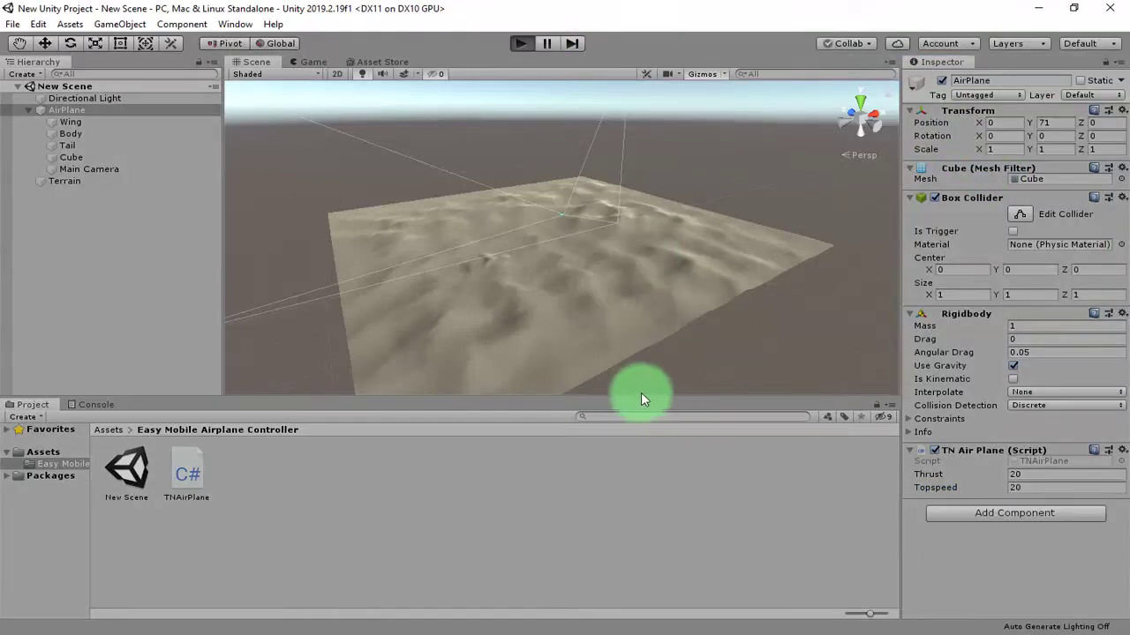
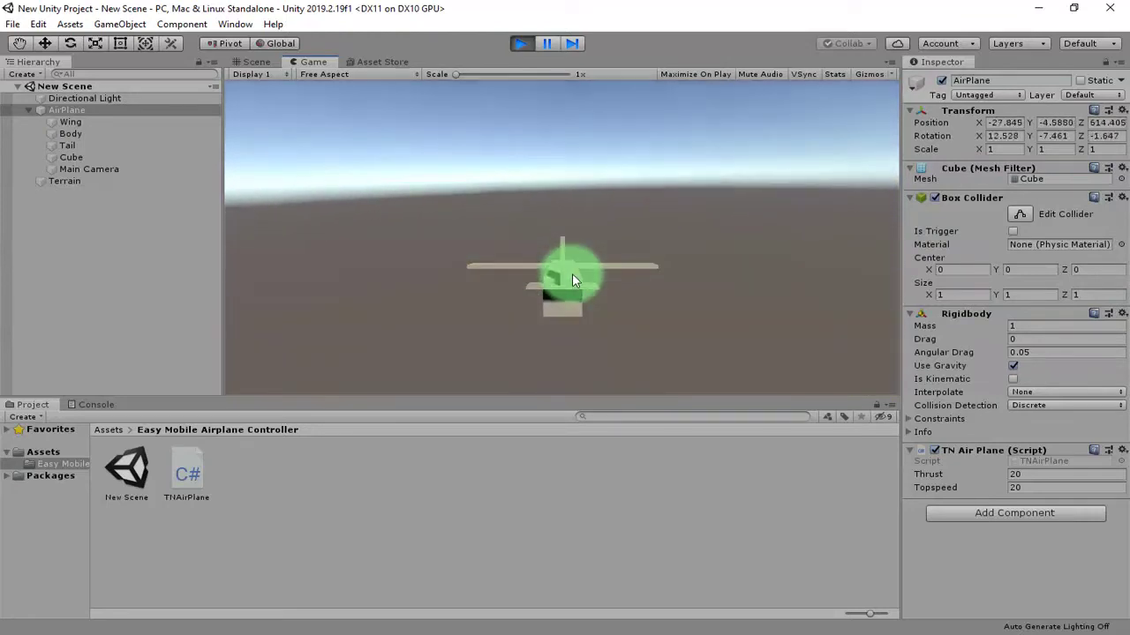
Stop the airplane's test flight and go back to editing the scene.
click(522, 43)
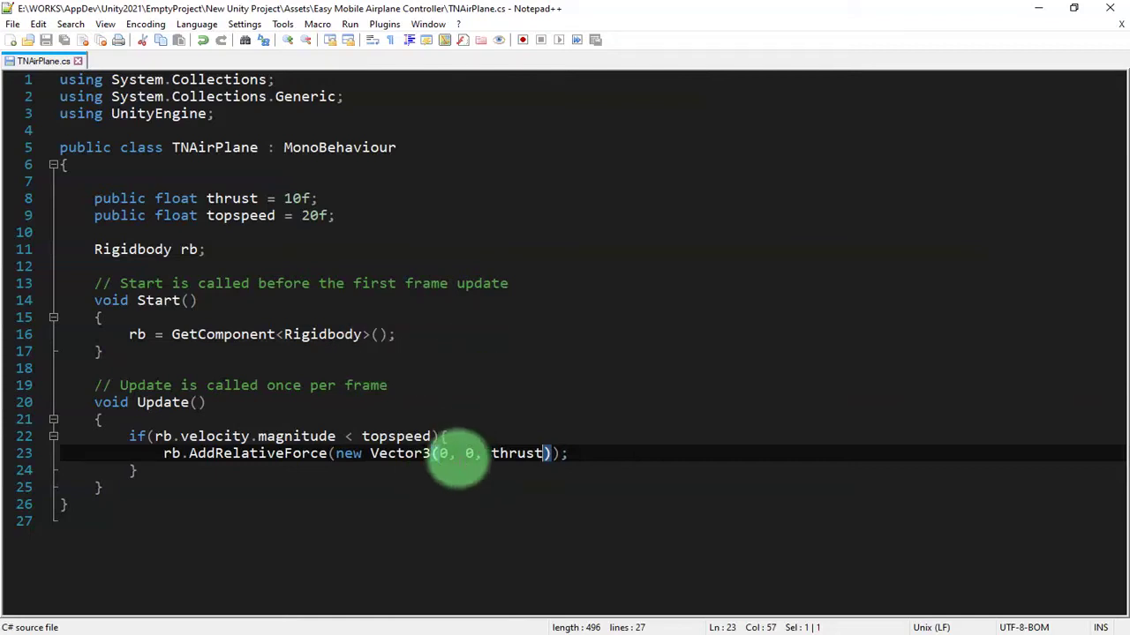
Review the AddRelativeForce Vector3 and thrust arguments on line 23, then return to Unity.
click(453, 455)
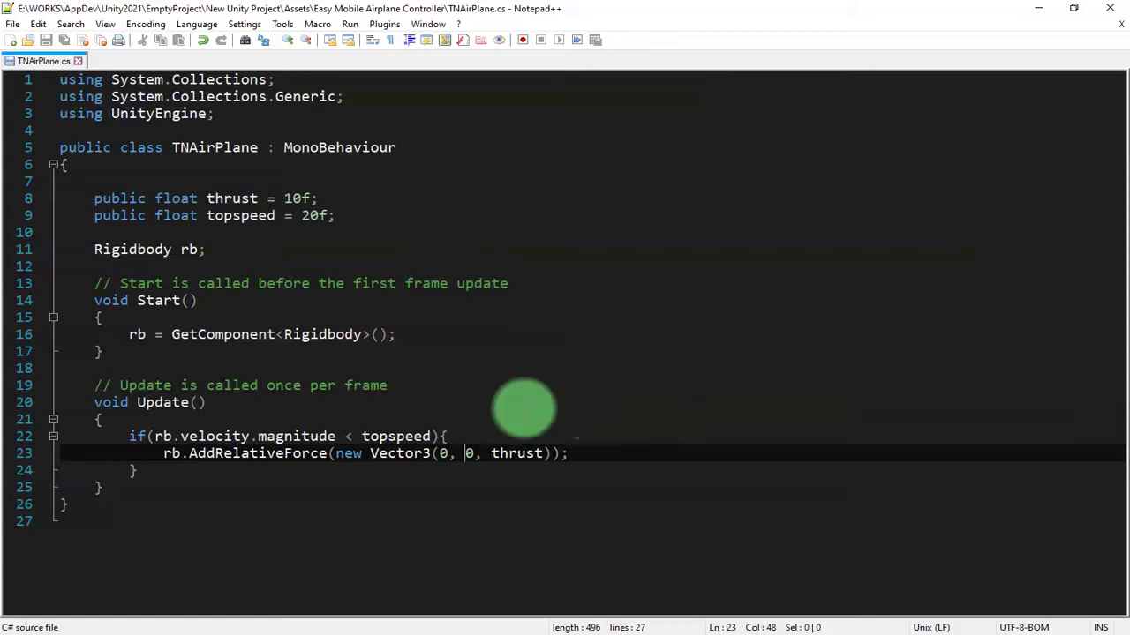
click(461, 406)
click(515, 452)
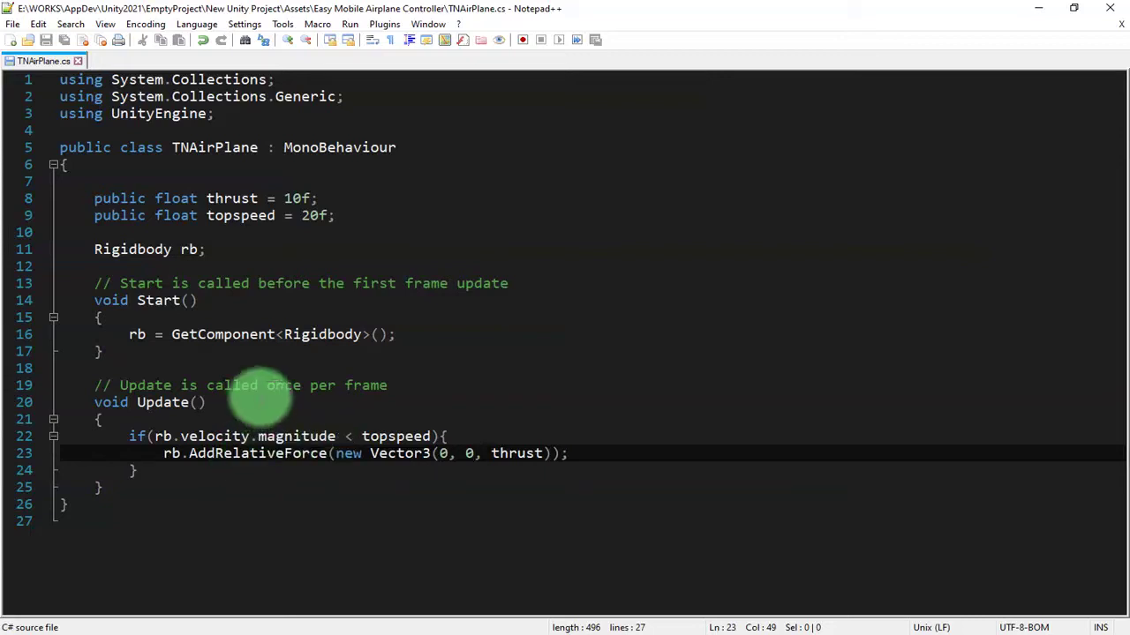
click(306, 630)
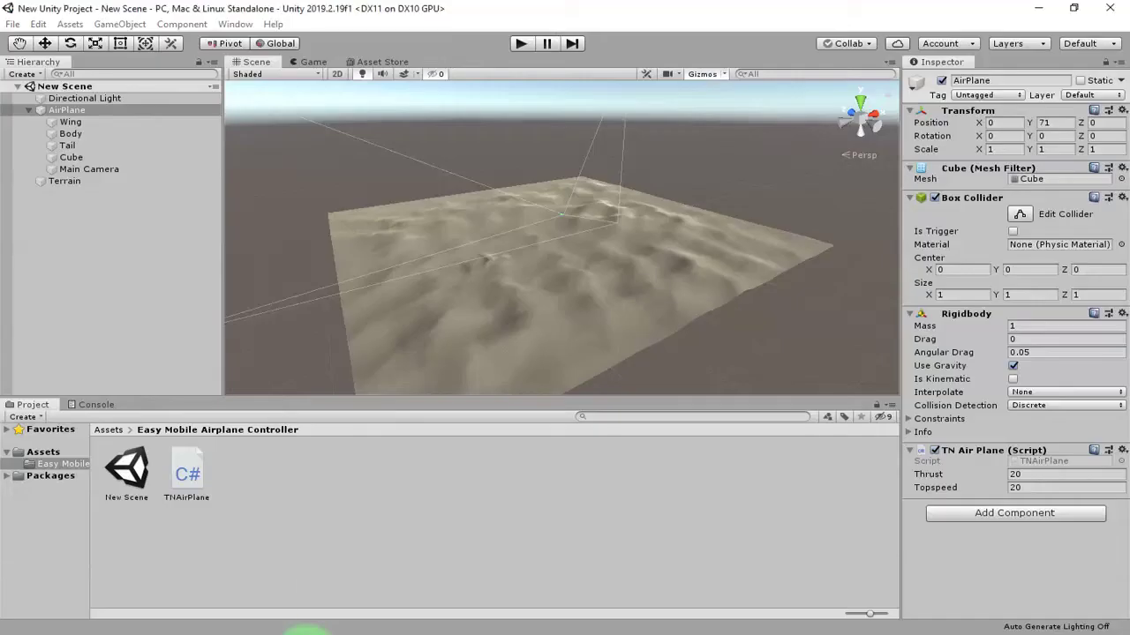
Frame and orbit around the AirPlane, undo its accidental rotation, then return to TNAirPlane.cs.
key(f)
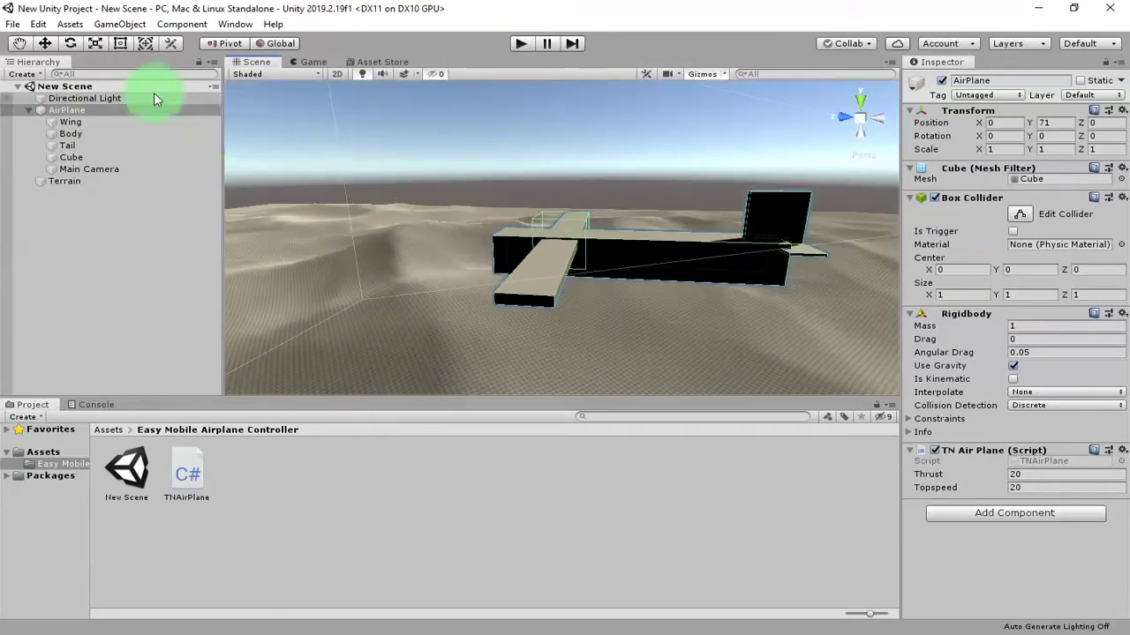
click(78, 44)
alt+drag(599, 187, 646, 207)
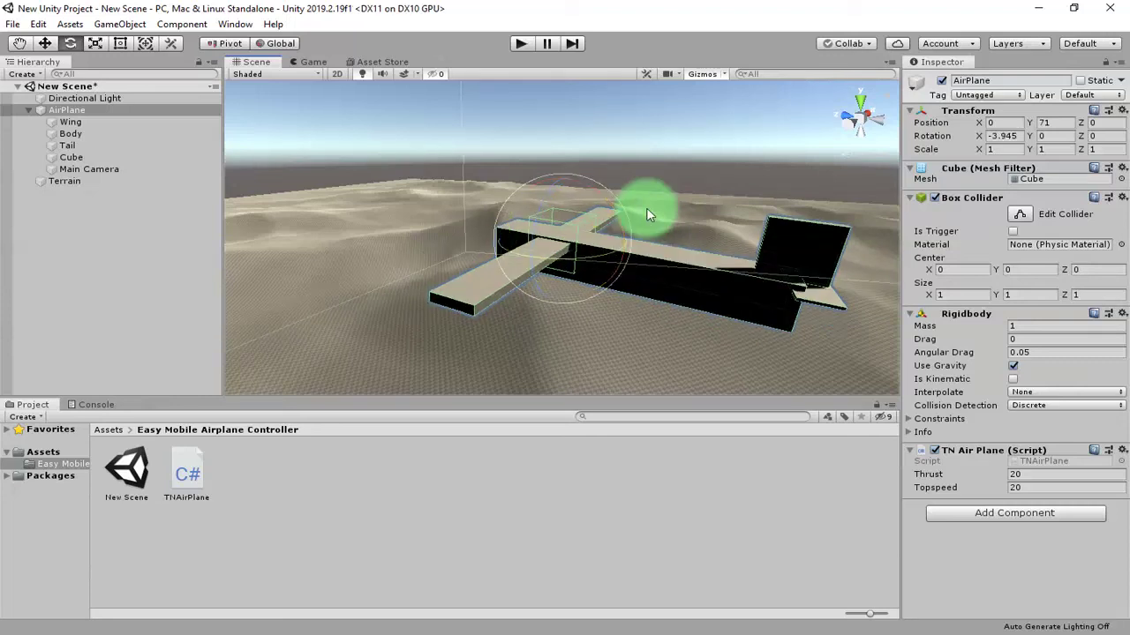
key(ctrl+z)
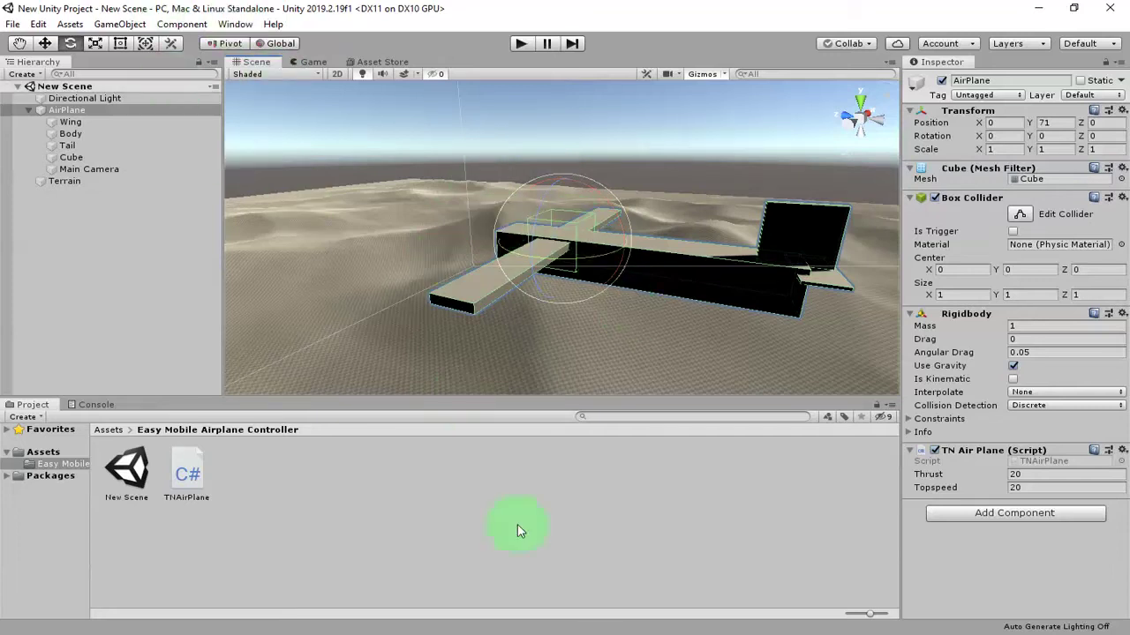
click(571, 557)
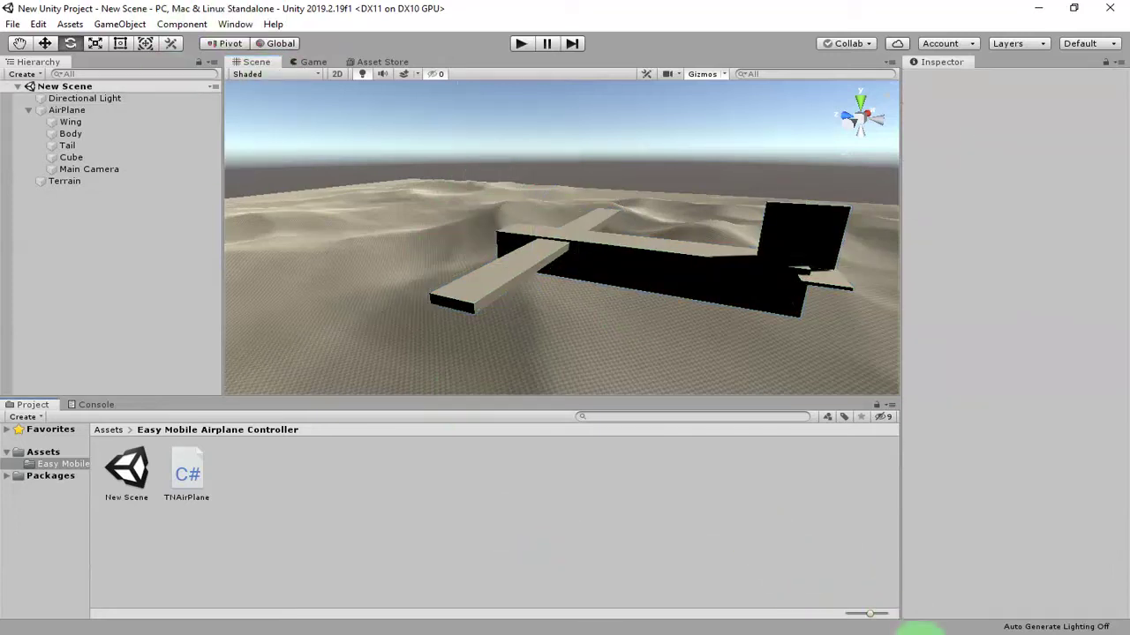
click(915, 625)
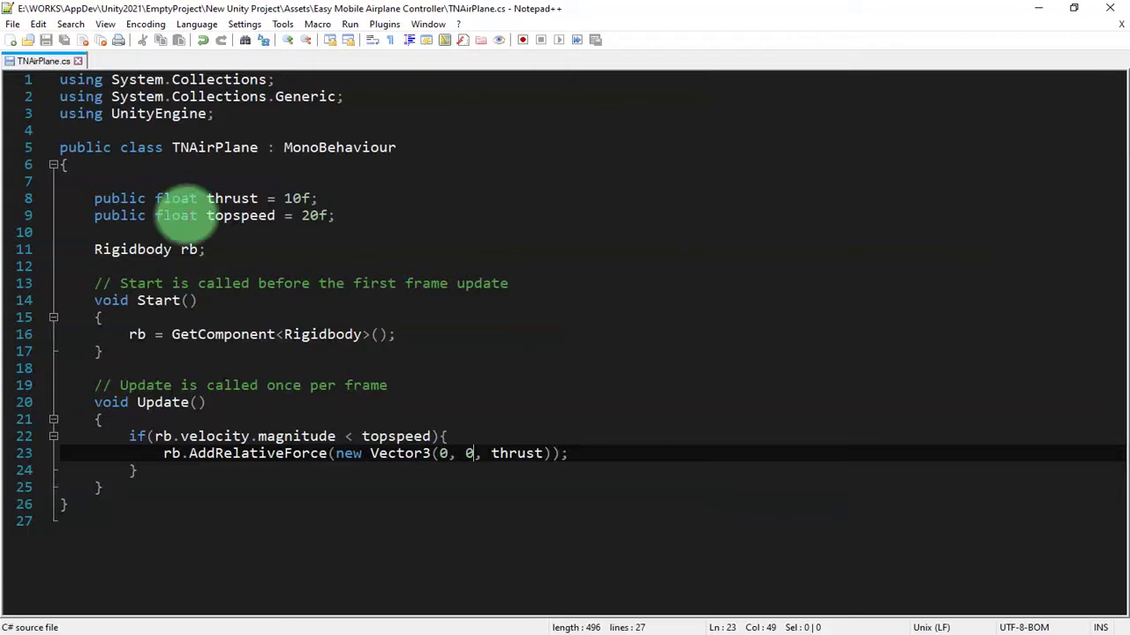
Add a 'public float defaultLift' field (1f) below topspeed and save the script.
click(232, 475)
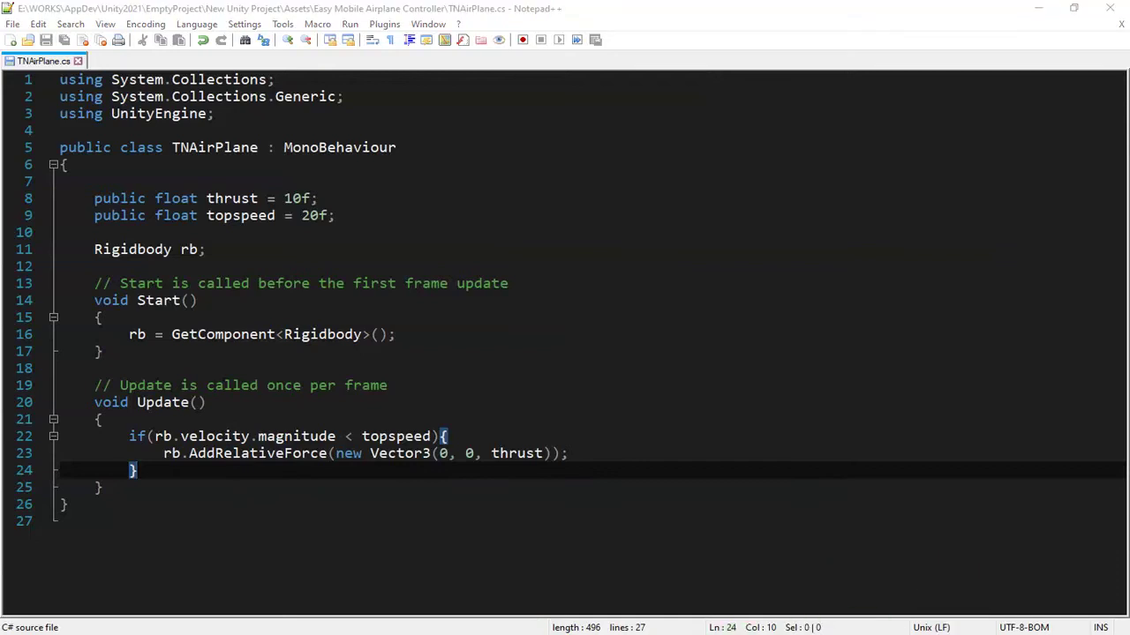
click(363, 215)
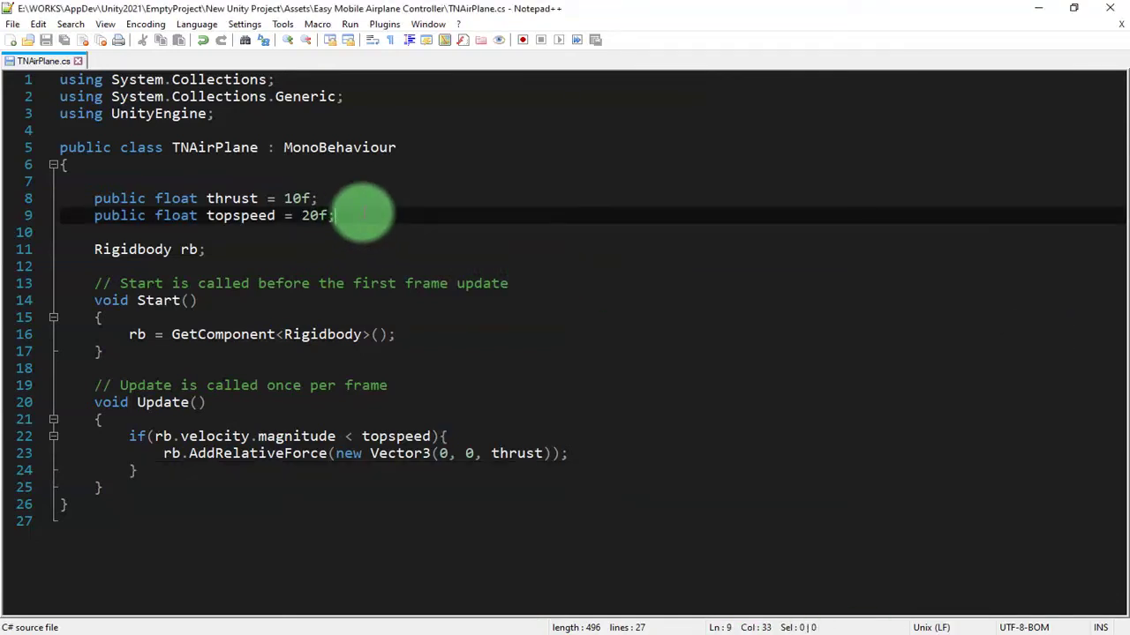
key(Return)
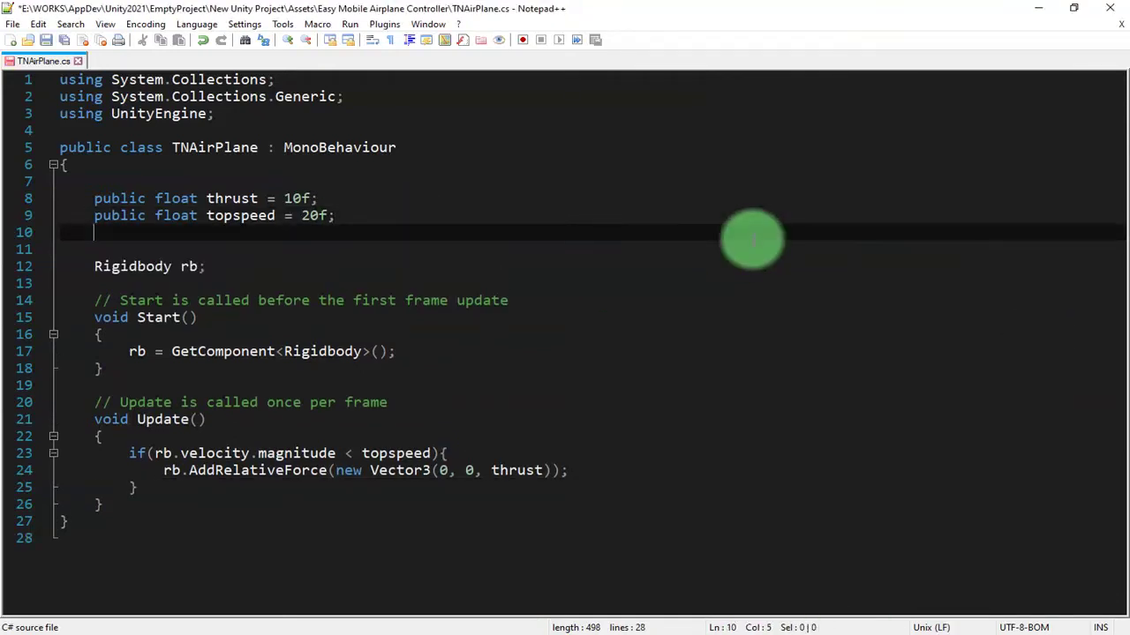
text(p)
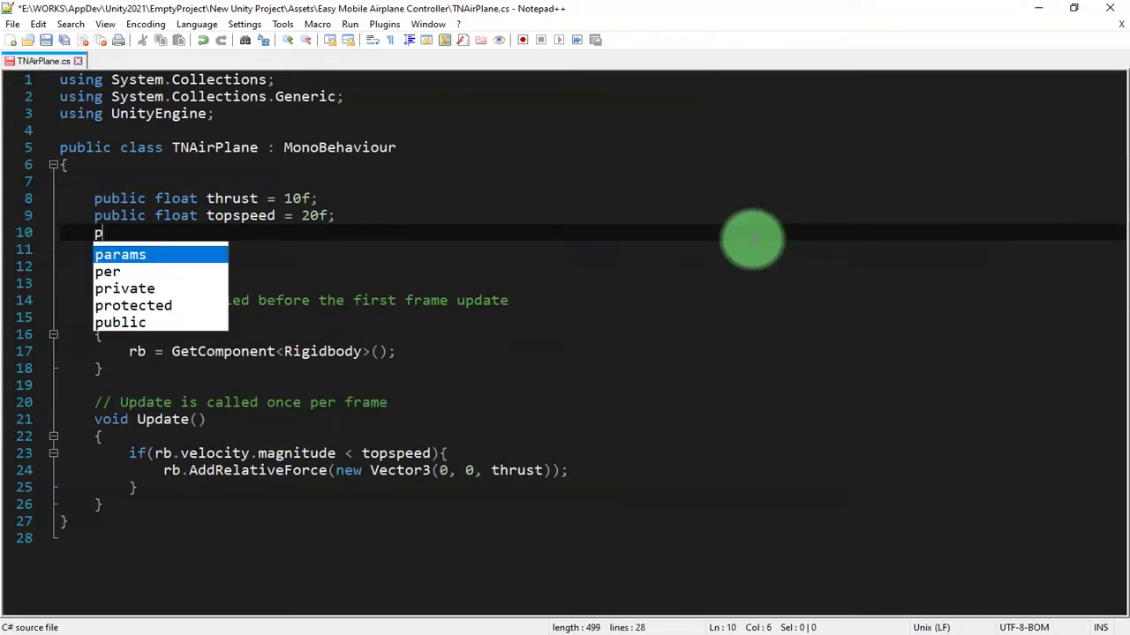
text(ublic float )
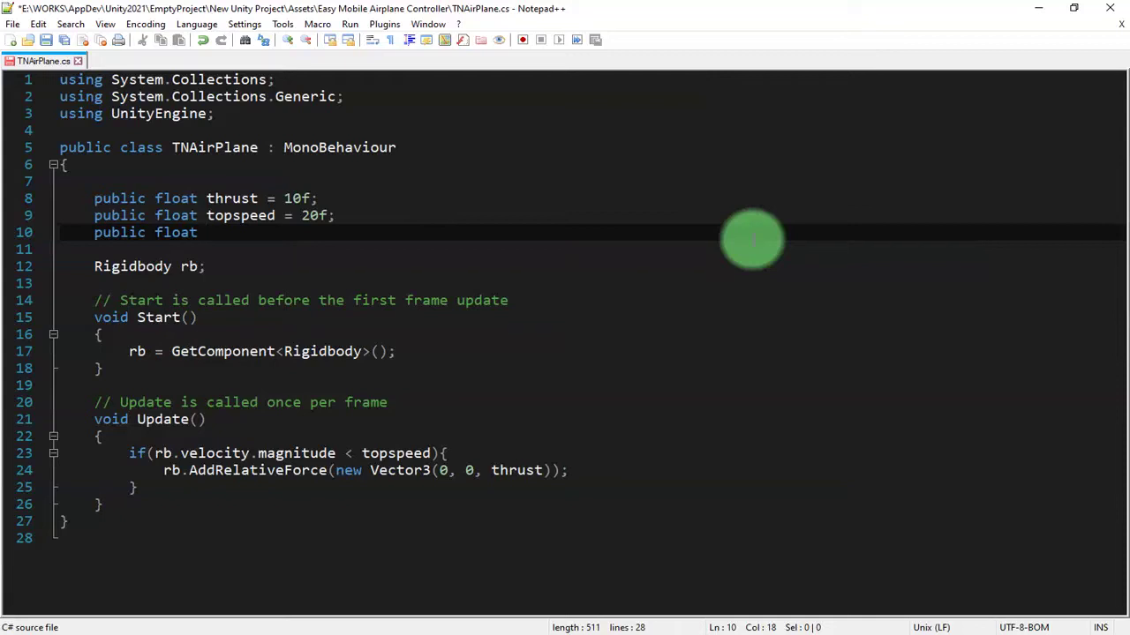
text(defaultLift = 1f;)
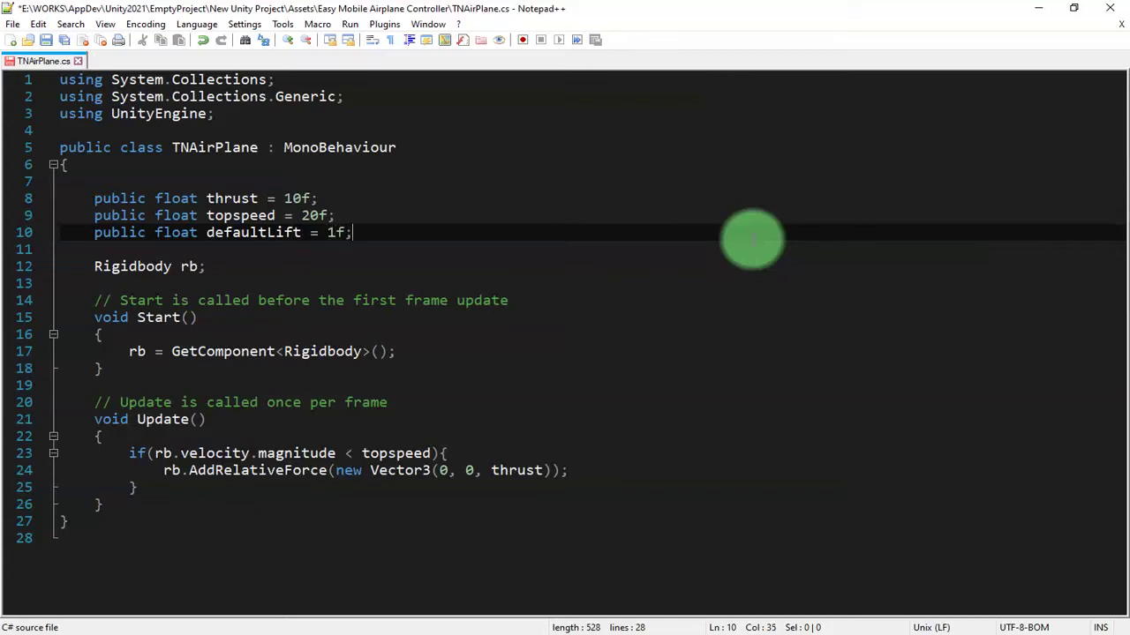
key(ctrl+s)
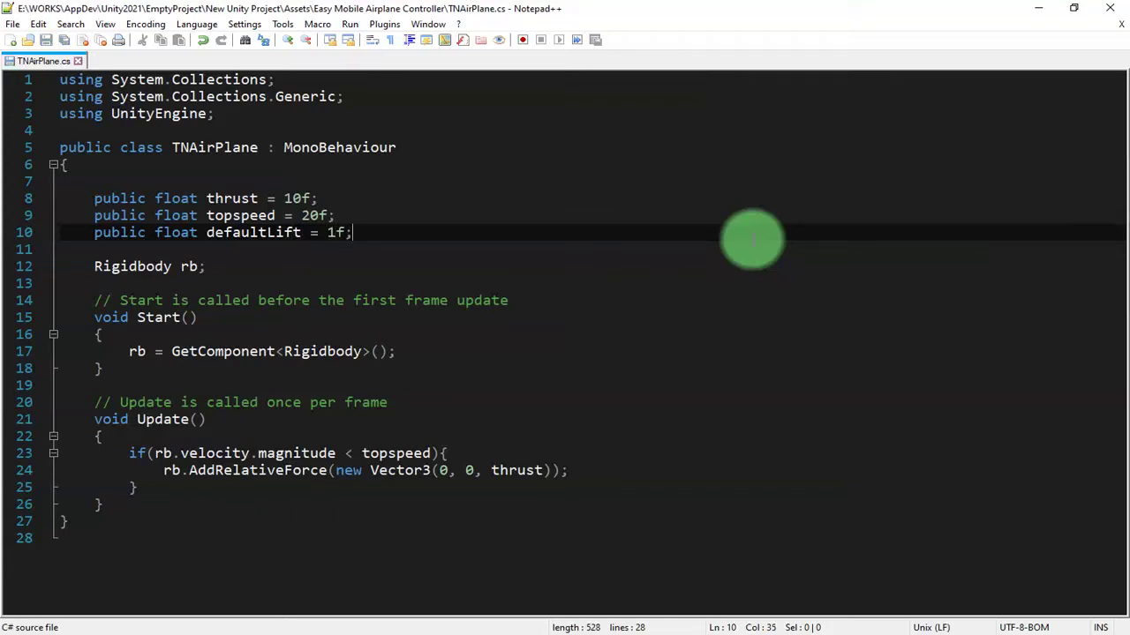
Replace the Vector3's first 0 with defaultLift, save, and reselect AirPlane in Unity.
double_click(240, 232)
key(ctrl+c)
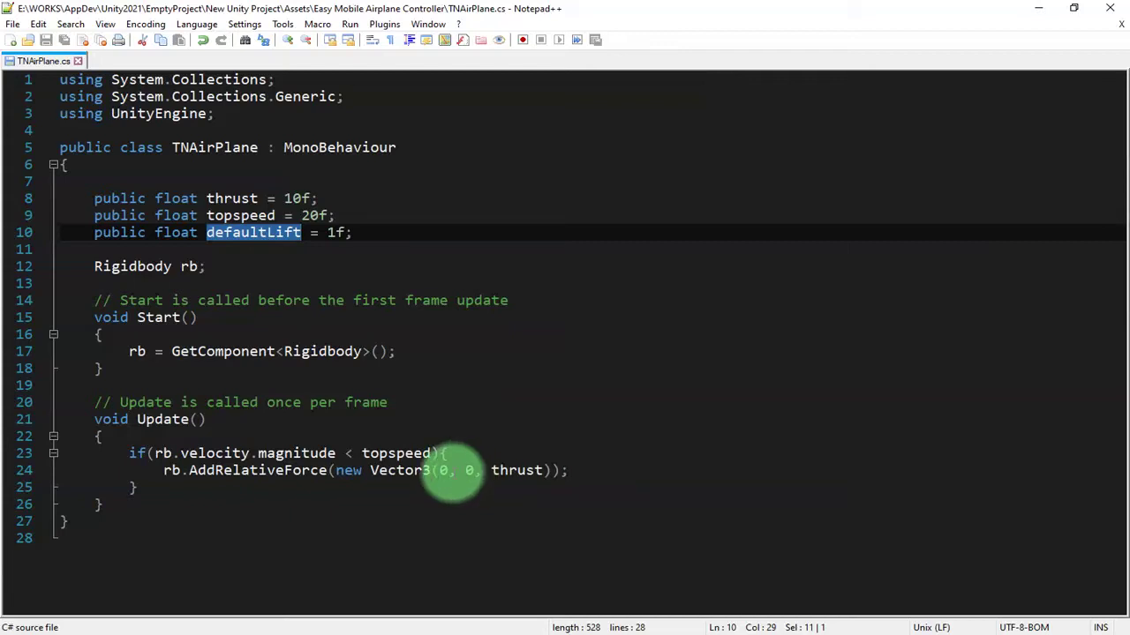
click(452, 470)
click(499, 472)
click(397, 470)
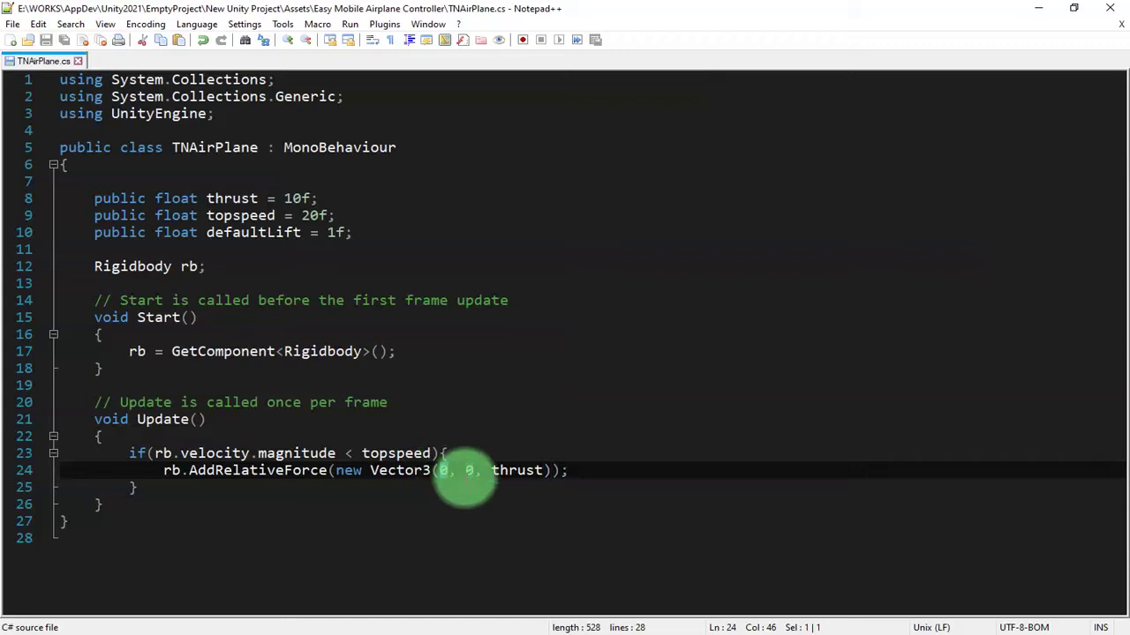
key(ctrl+v)
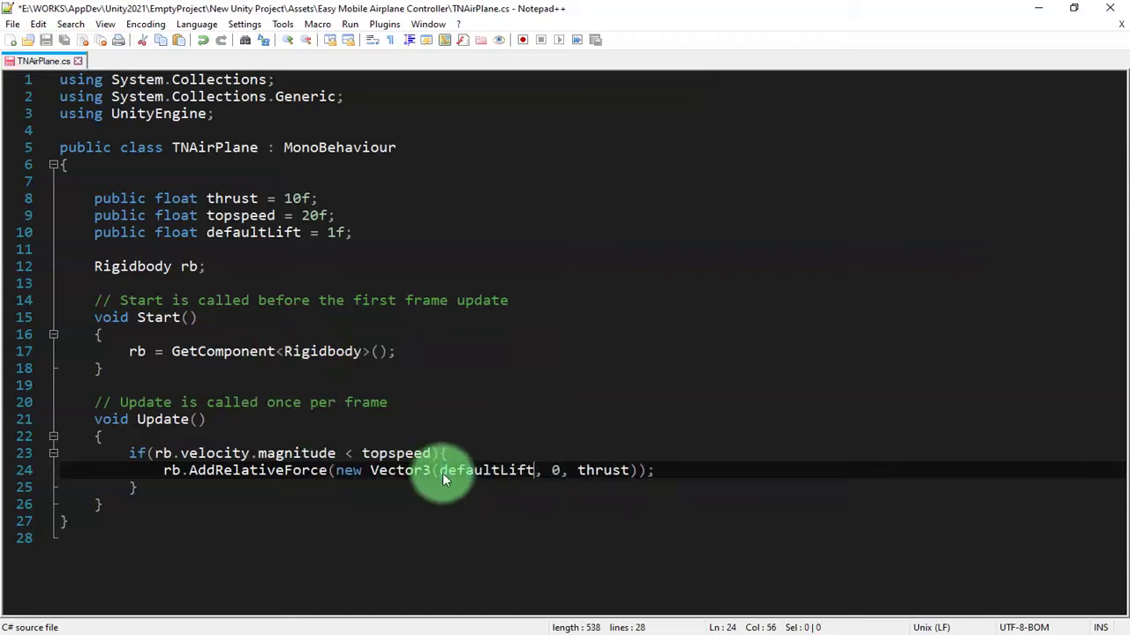
key(ctrl+s)
click(454, 471)
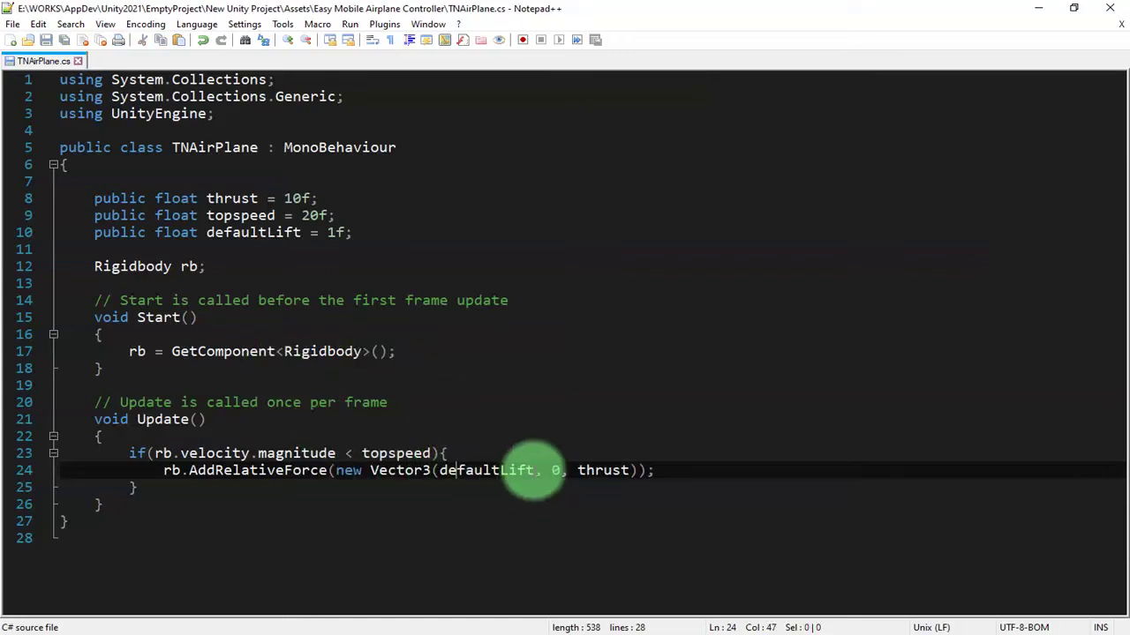
click(604, 470)
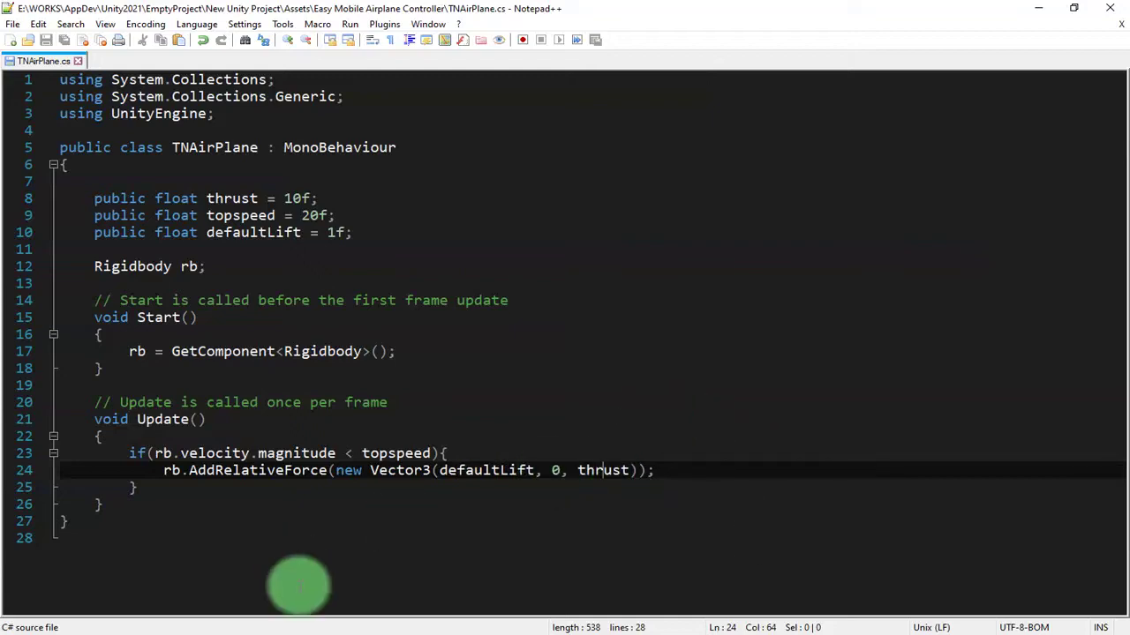
key(alt+Tab)
click(79, 112)
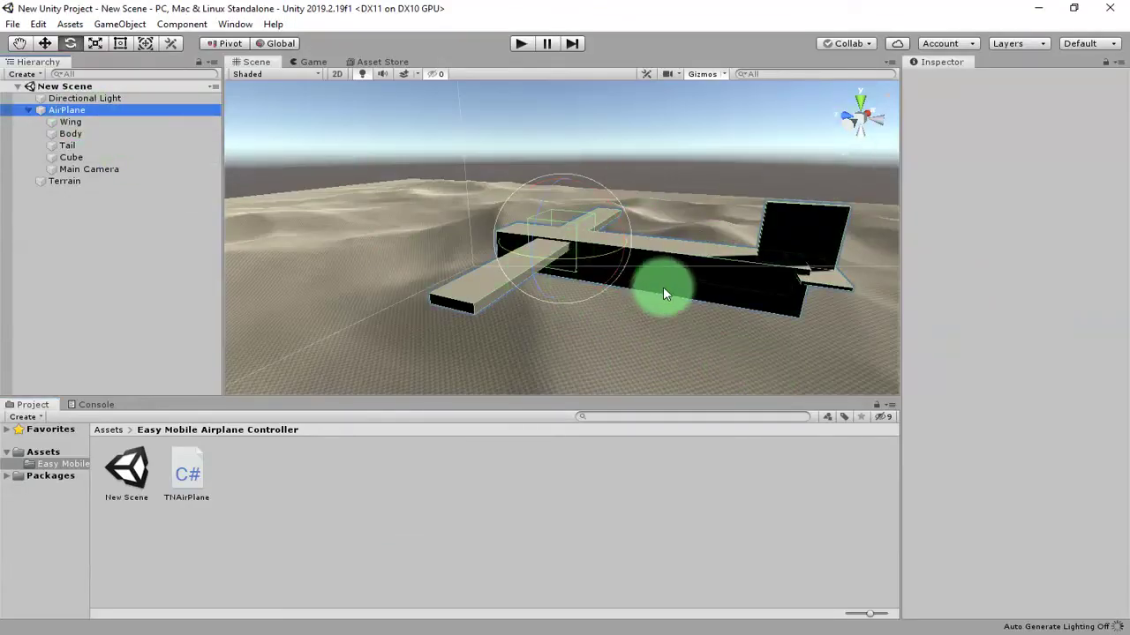
Orbit around the AirPlane, undo an accidental rotation, and start a test flight.
alt+drag(479, 259, 592, 321)
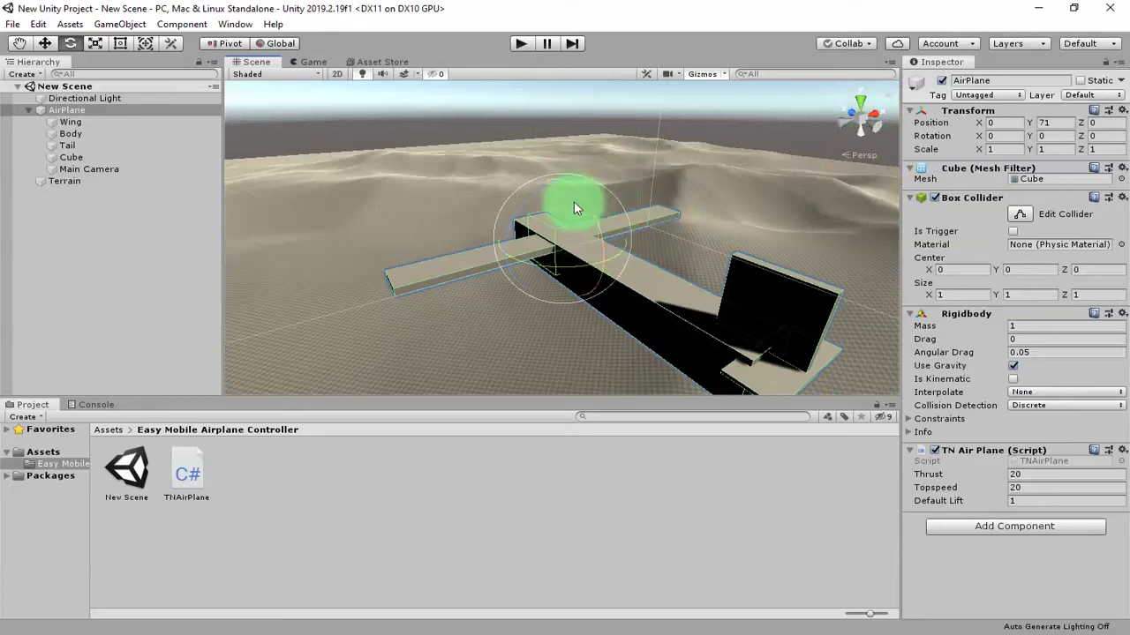
alt+drag(597, 315, 620, 253)
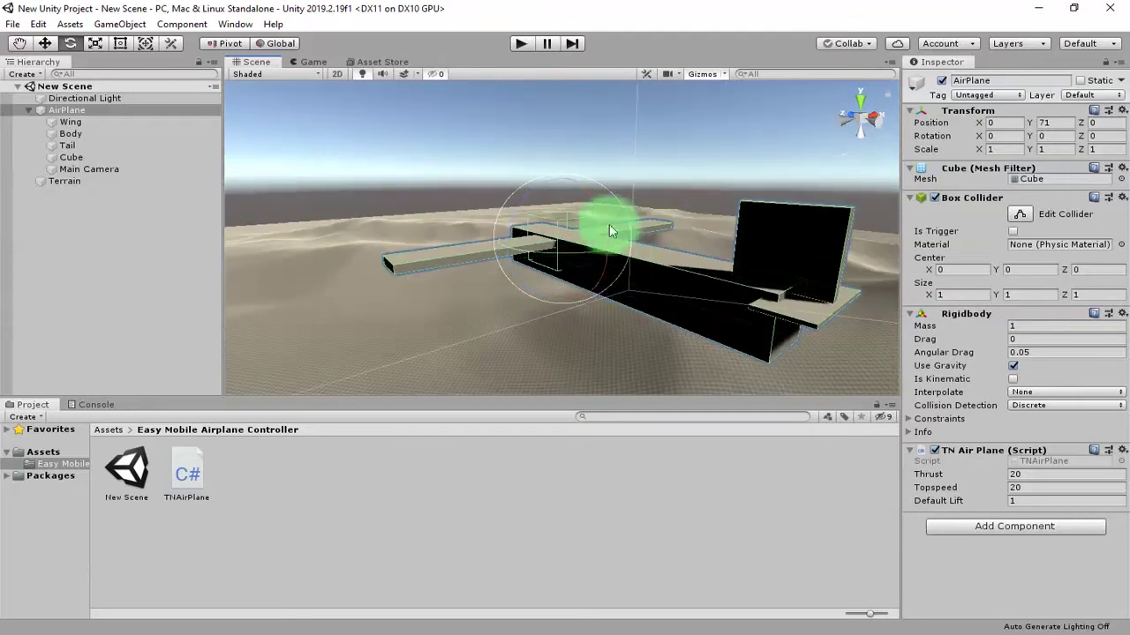
drag(595, 199, 607, 206)
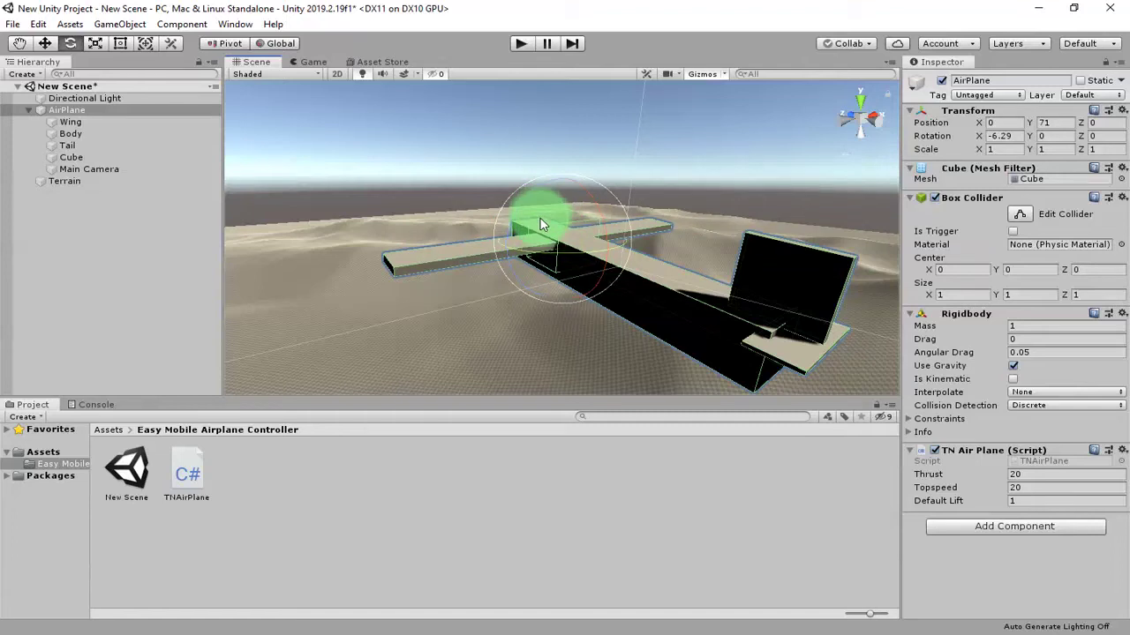
key(ctrl+z)
click(522, 44)
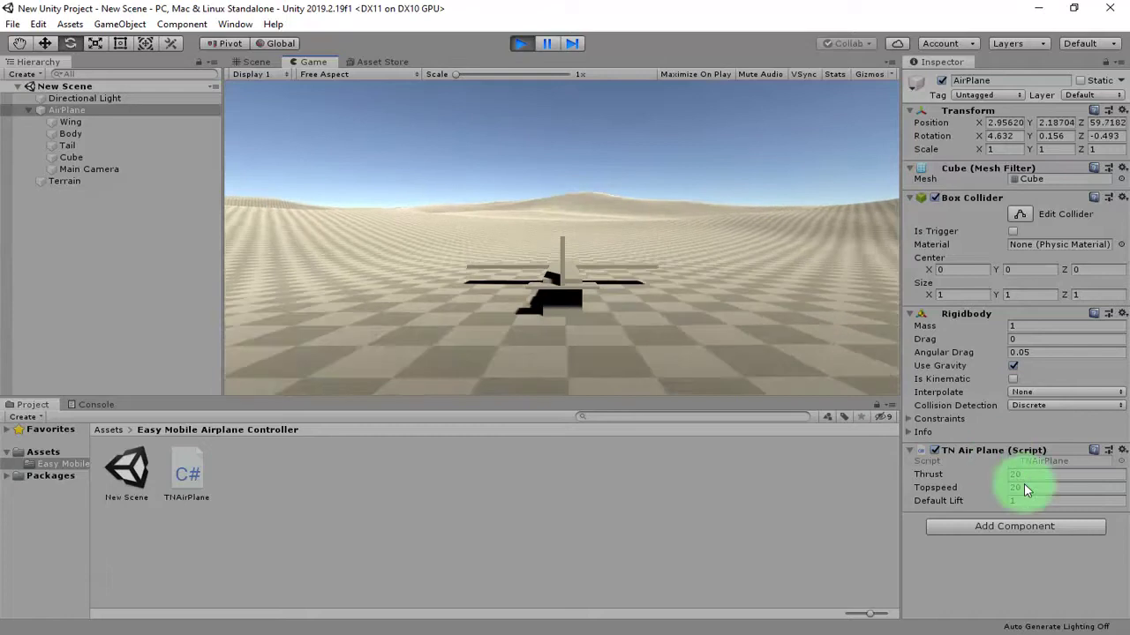
During the flight set Default Lift to 5, then stop playing and return to Notepad++.
click(1031, 501)
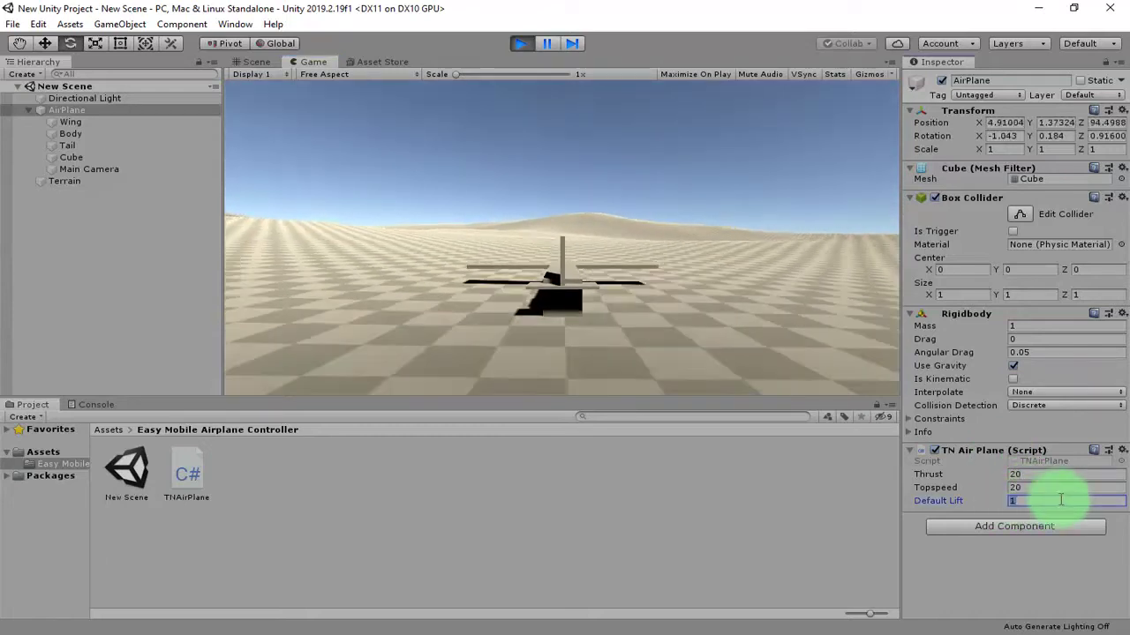
text(5)
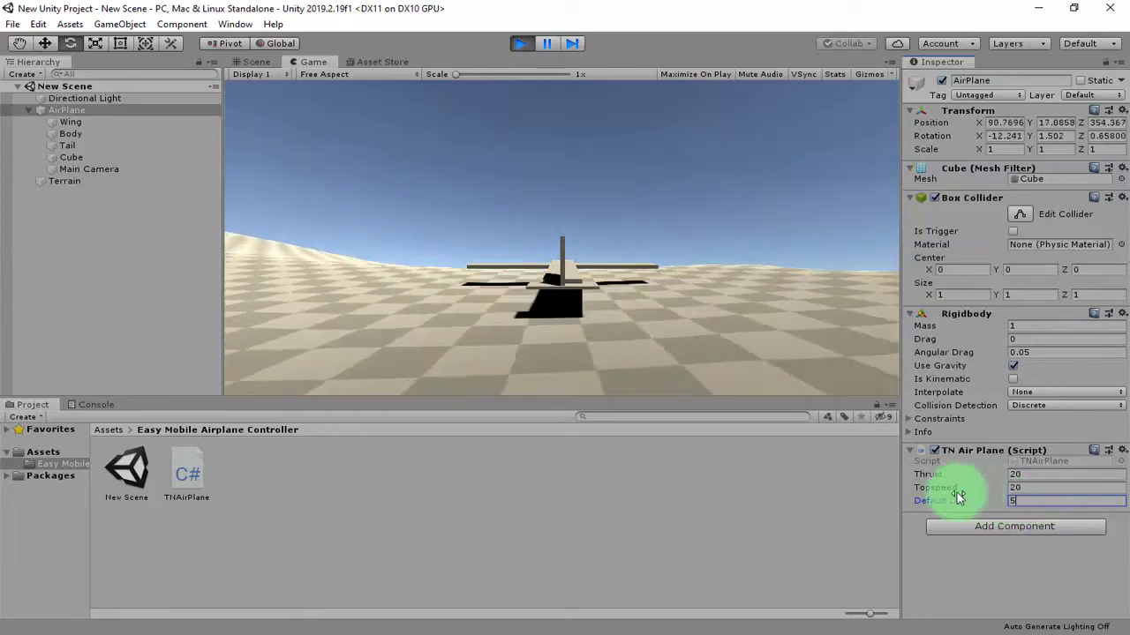
click(520, 43)
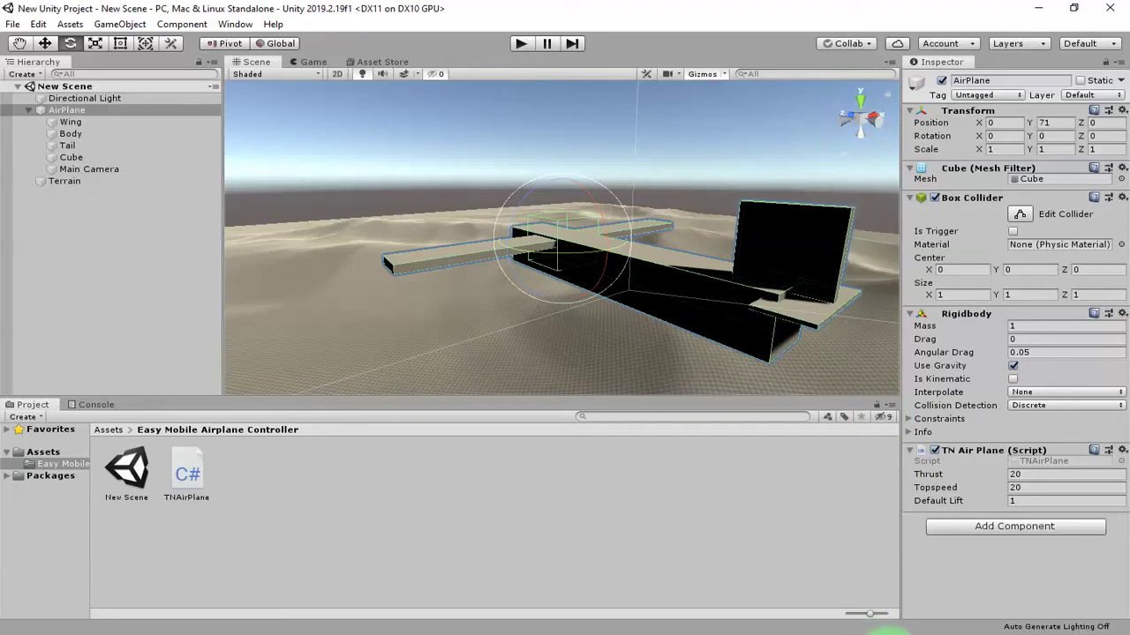
click(883, 632)
Remove defaultLift from the force vector's X component, save TNAirPlane.cs, and return to Unity.
double_click(490, 470)
key(BackSpace)
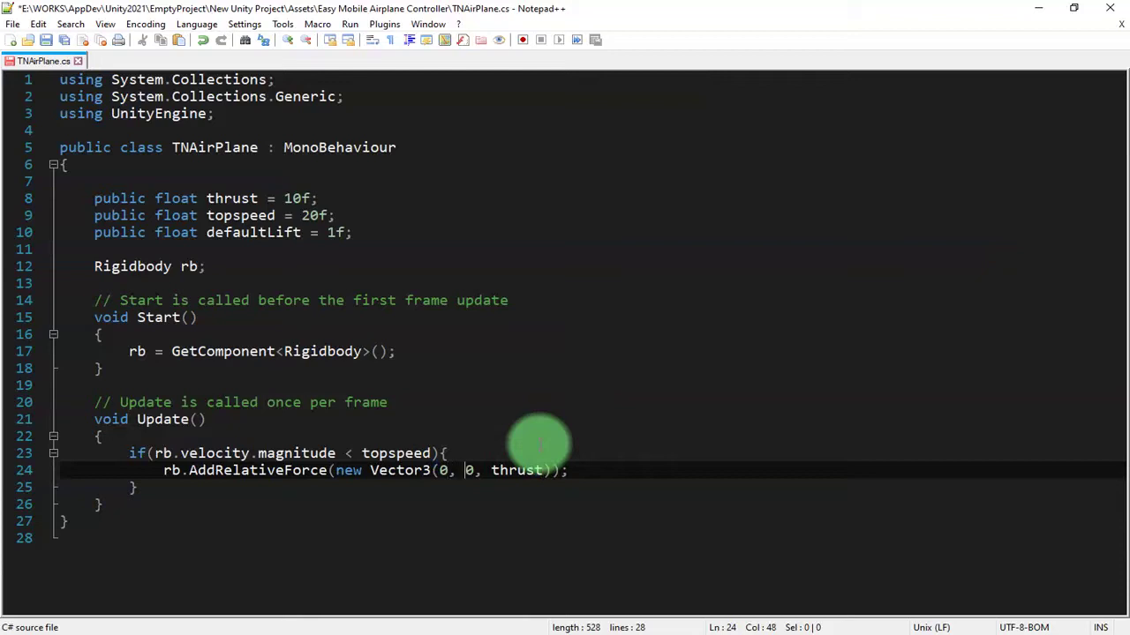
key(ctrl+s)
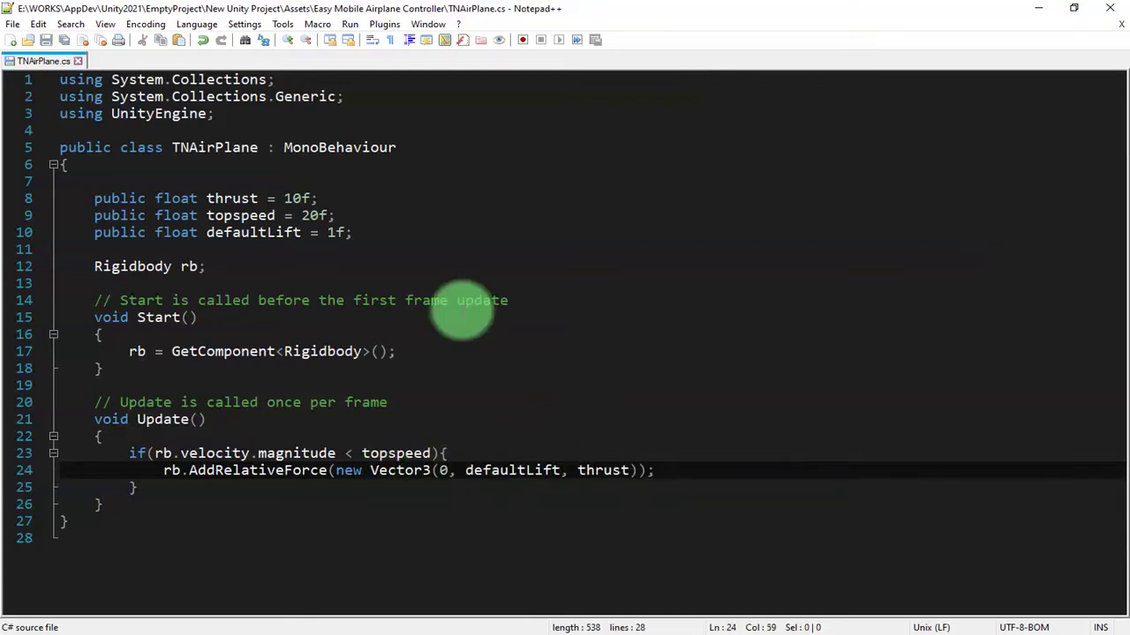
key(alt+Tab)
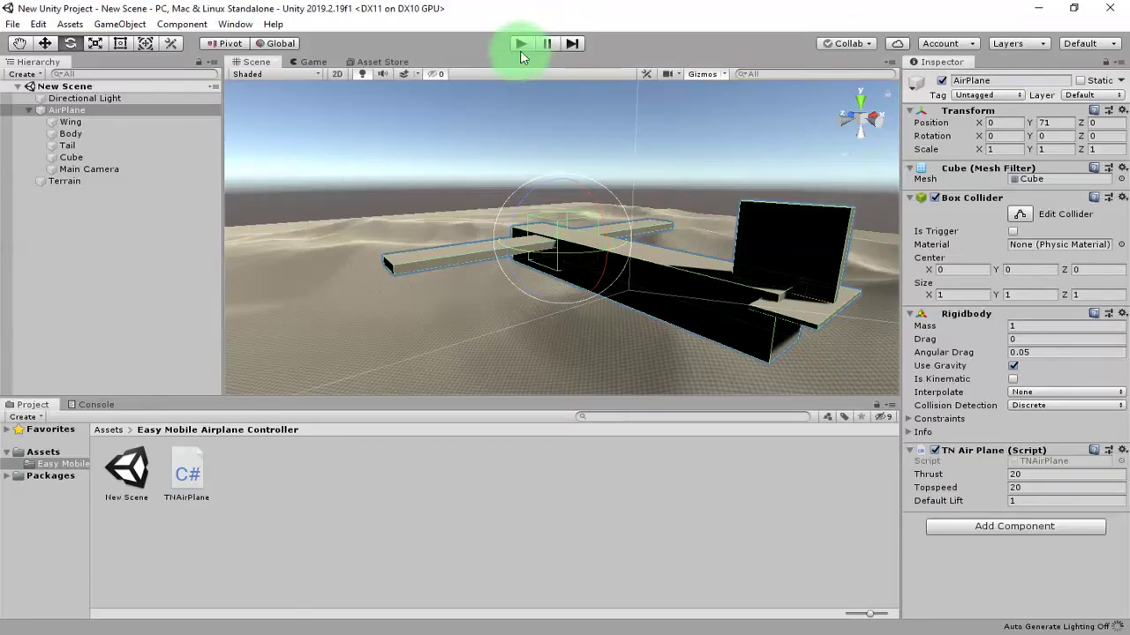
click(523, 44)
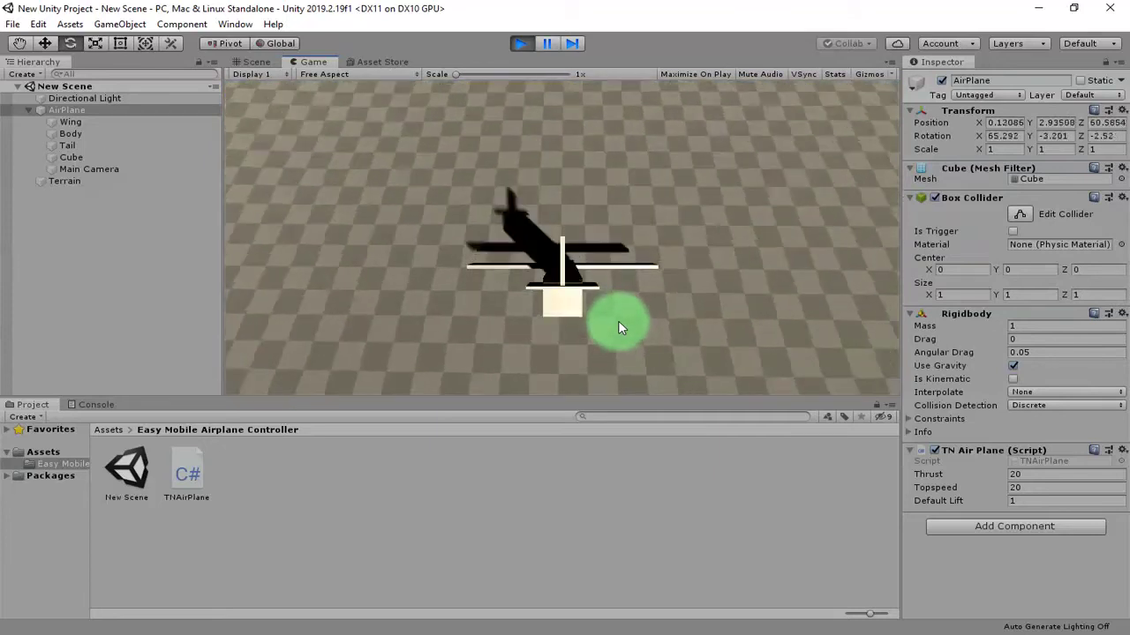
click(519, 46)
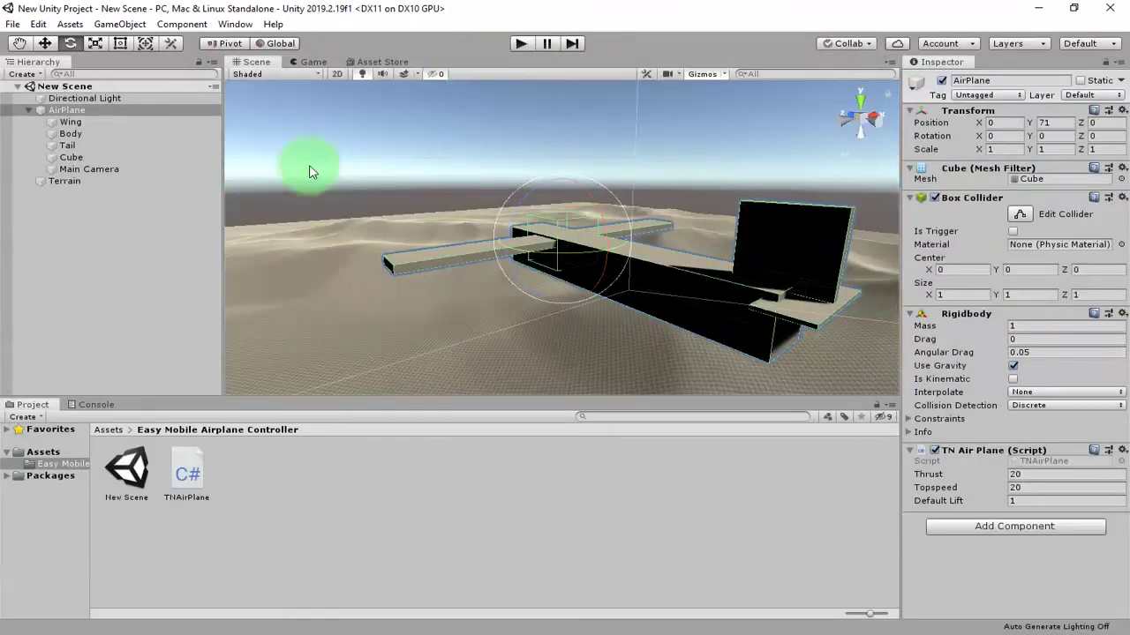
alt+drag(454, 315, 197, 182)
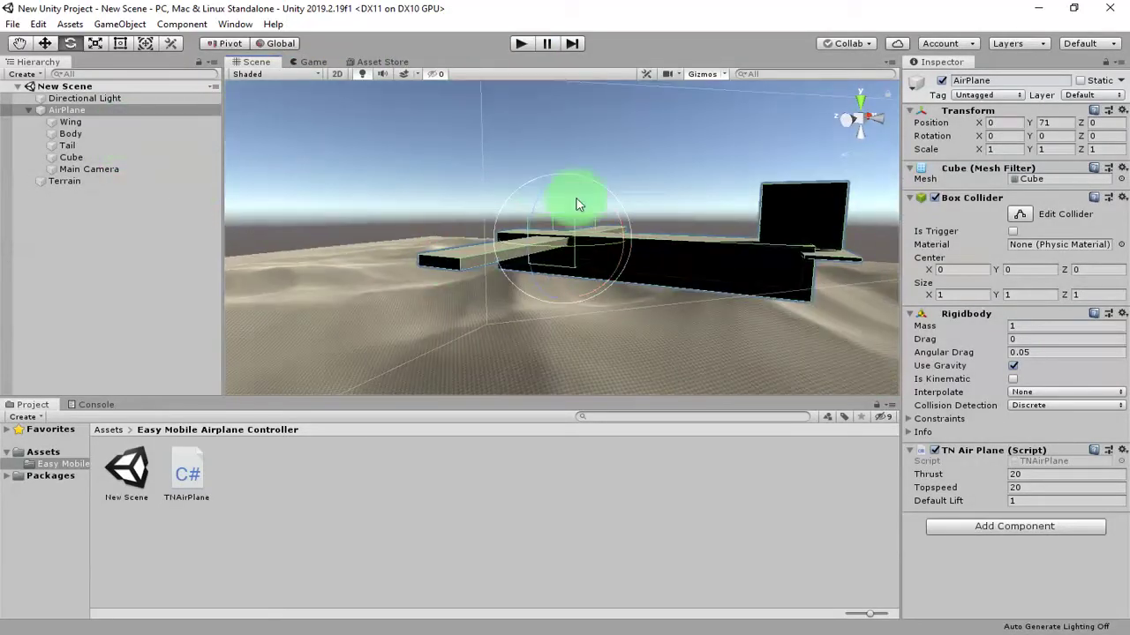
alt+drag(576, 205, 429, 206)
click(44, 44)
alt+drag(574, 205, 503, 206)
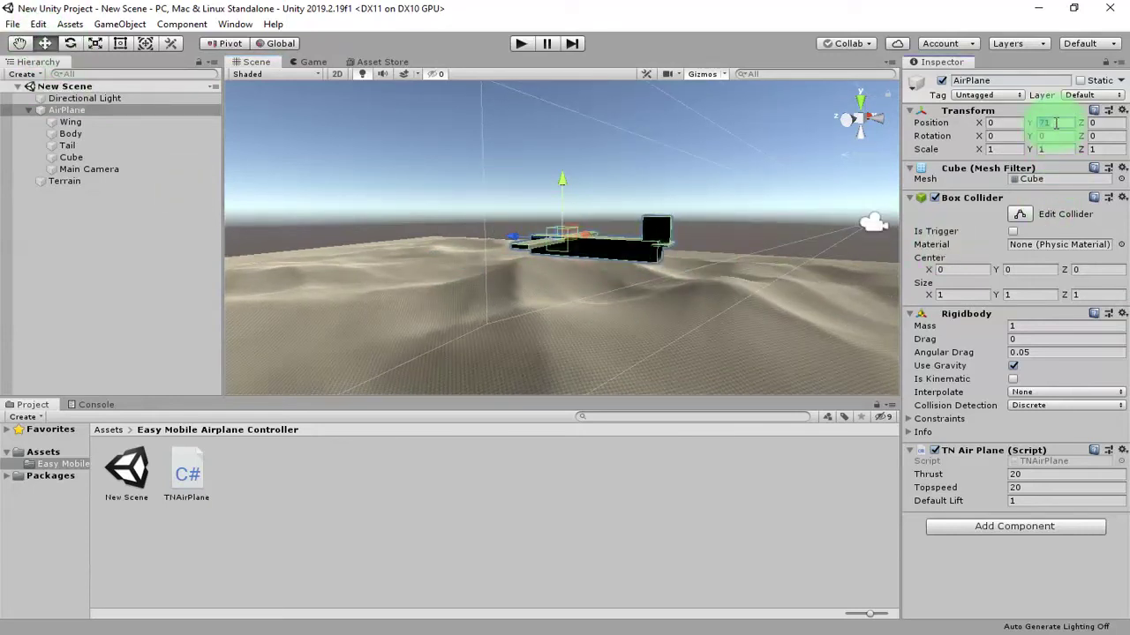
Set the AirPlane's Transform Position Y to 0 and pull the view back around it.
text(0f)
scroll(588, 226, down, 6)
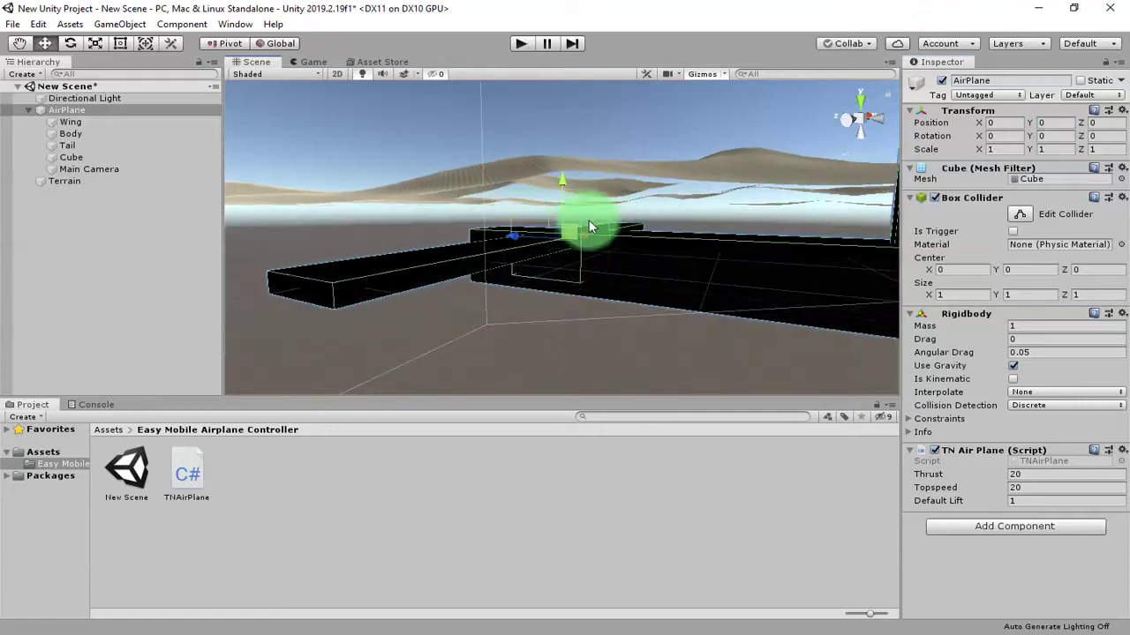
alt+drag(587, 224, 522, 283)
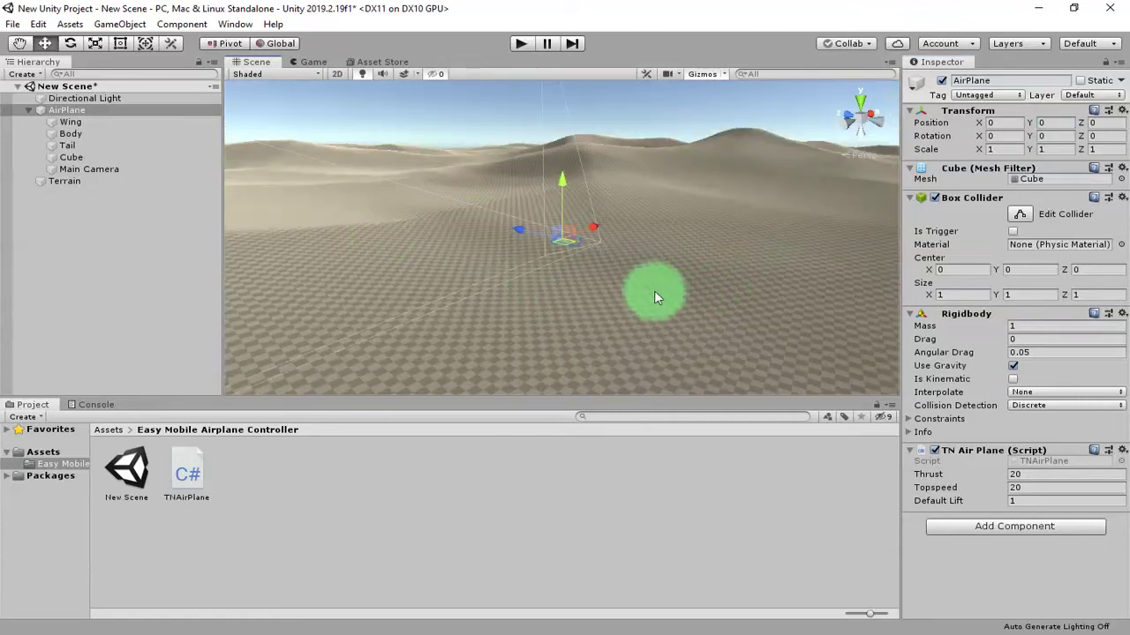
Select the Terrain and bring up the Paint Terrain tool's list of modes.
click(661, 297)
alt+drag(647, 303, 636, 300)
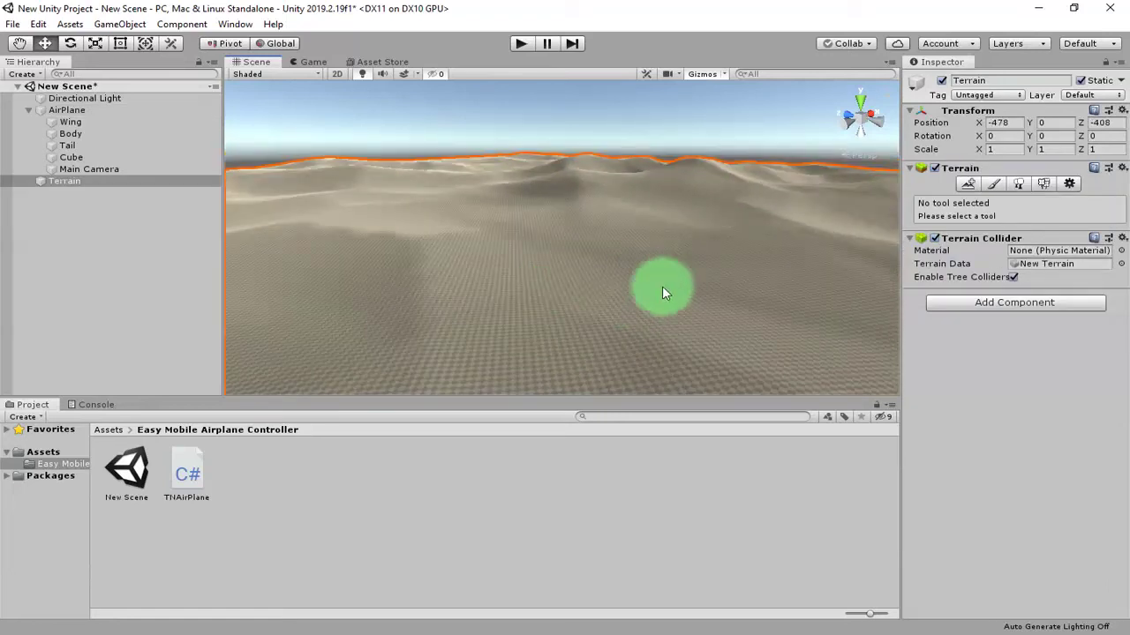
click(967, 185)
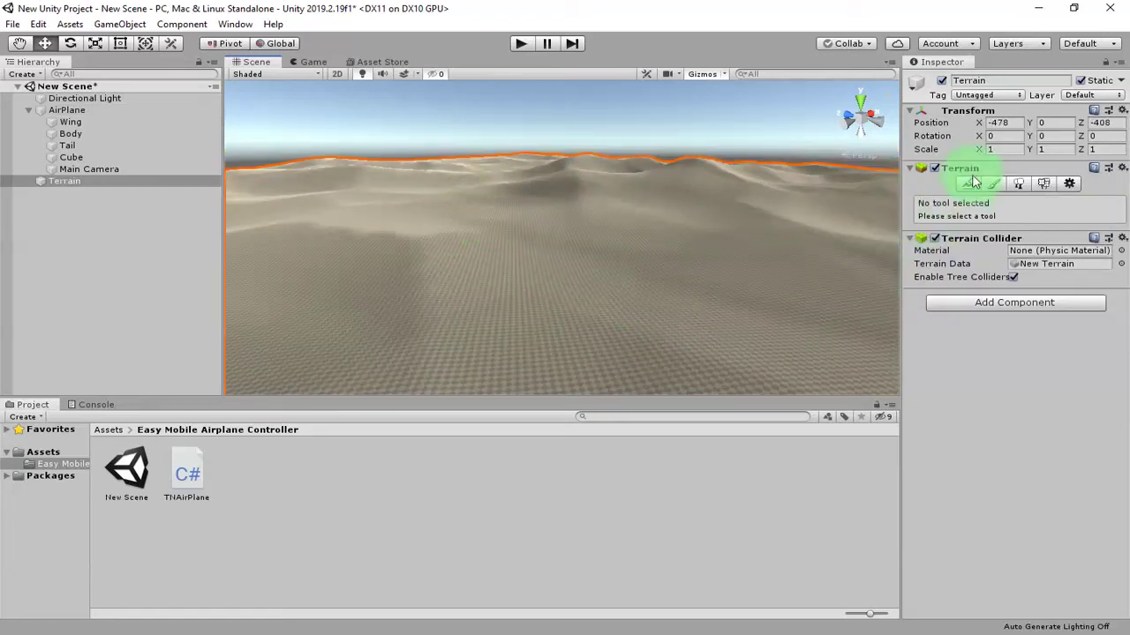
click(997, 185)
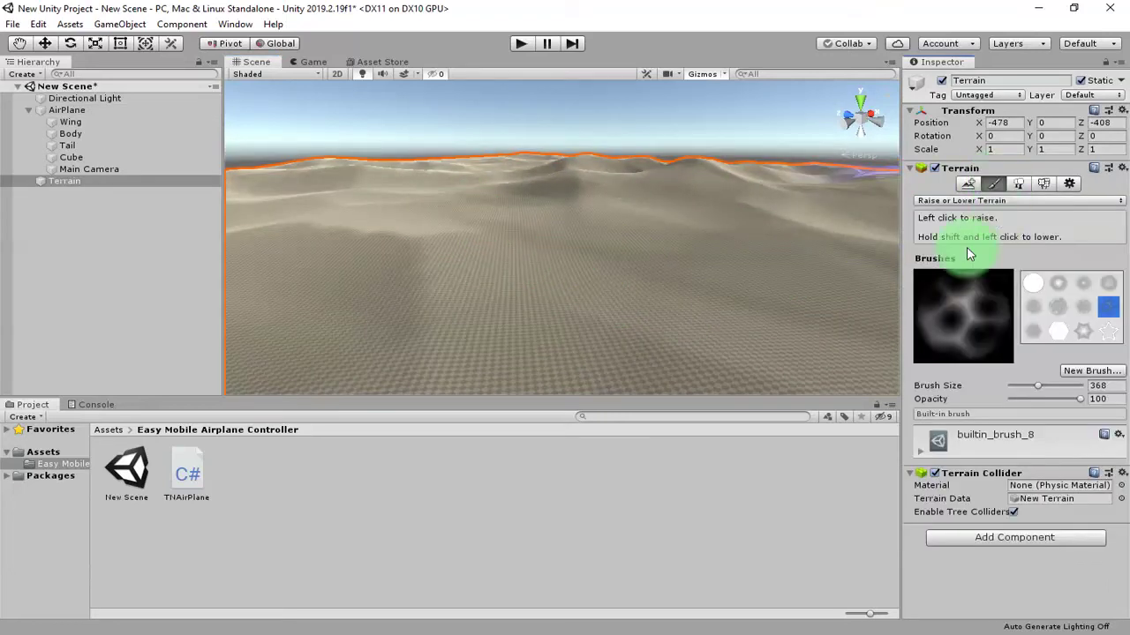
click(955, 199)
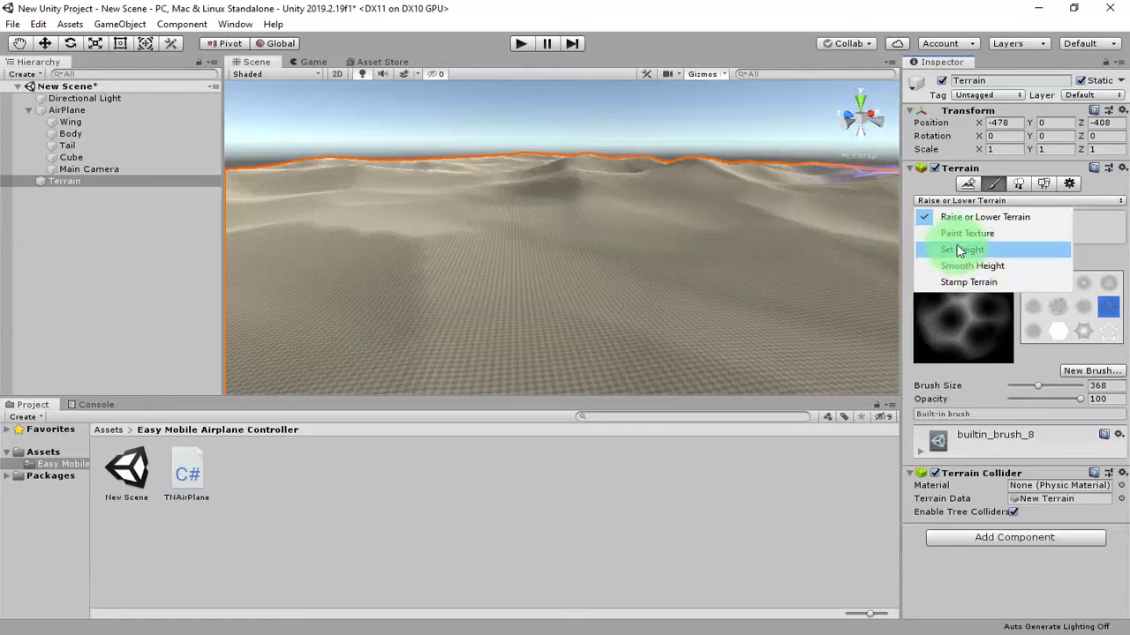
Switch the terrain tool to Set Height with Height 3 and the hard round brush.
click(960, 251)
click(1102, 254)
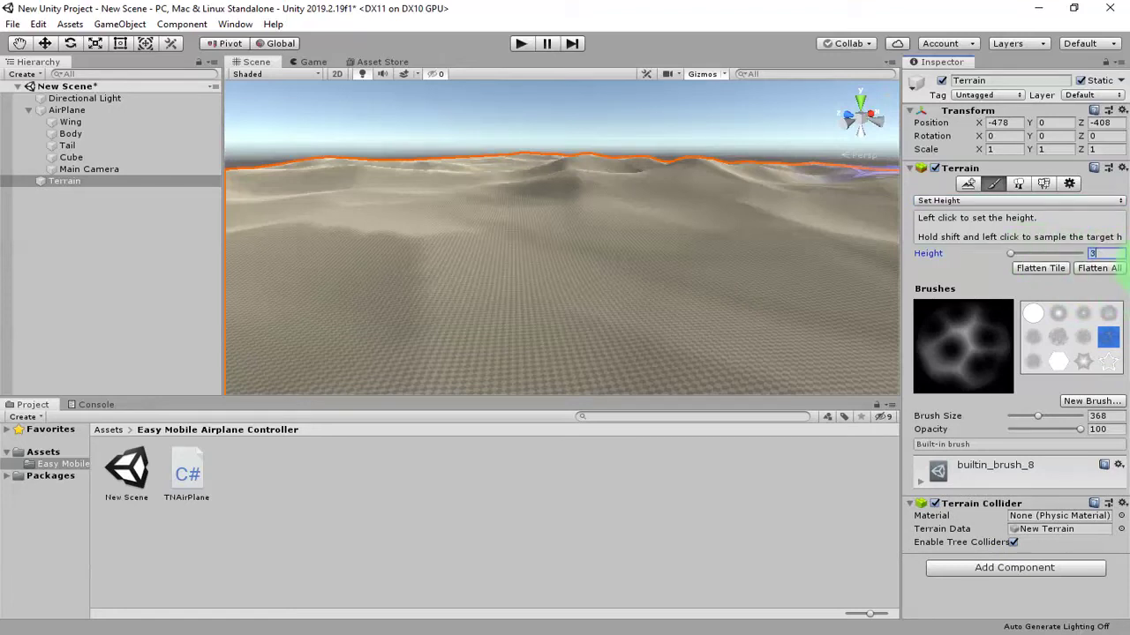
text(3)
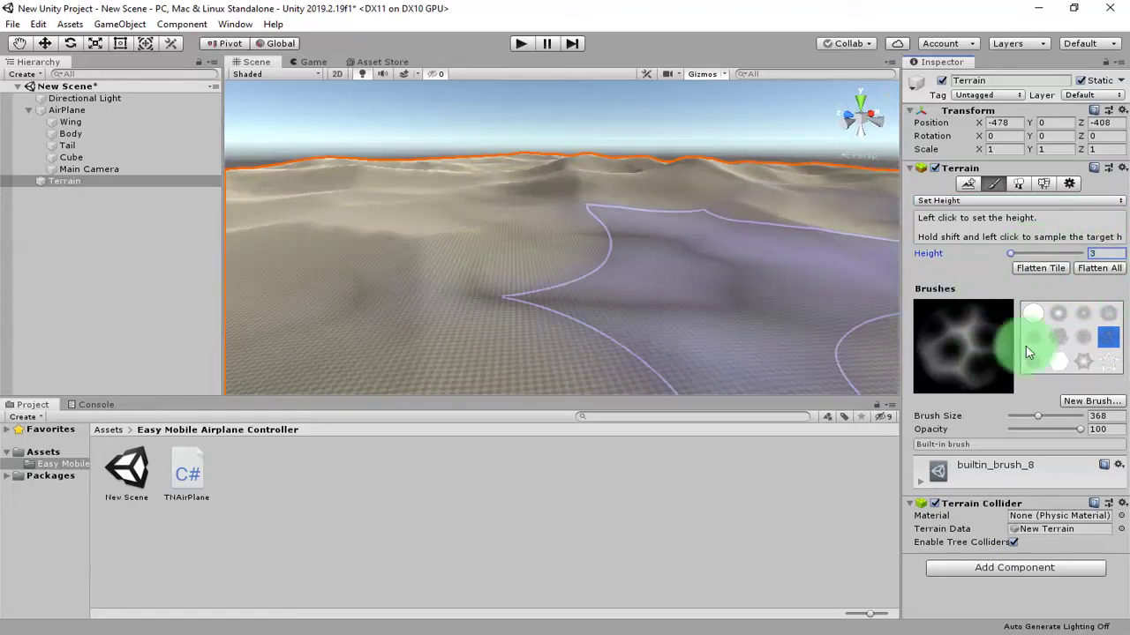
click(1032, 313)
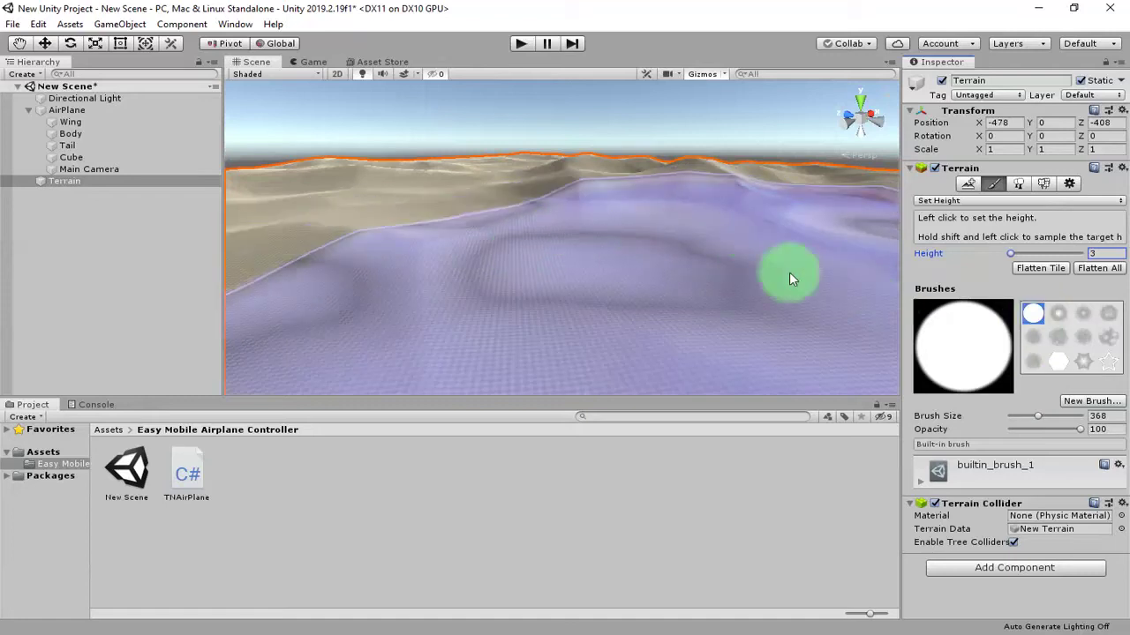
drag(1016, 419, 1013, 425)
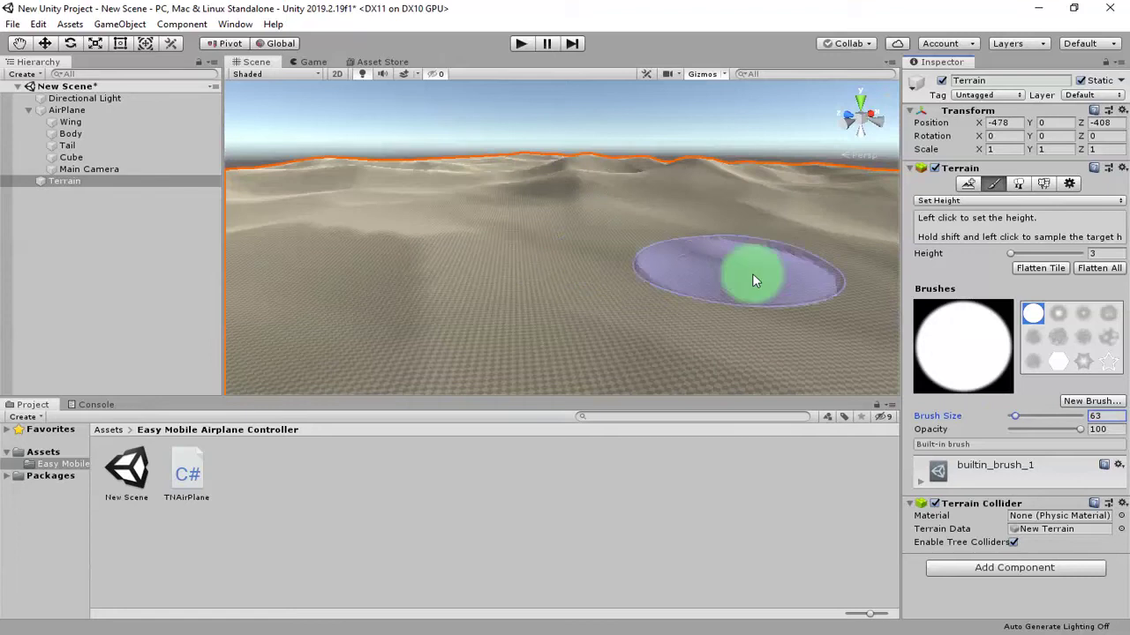
scroll(671, 353, up, 5)
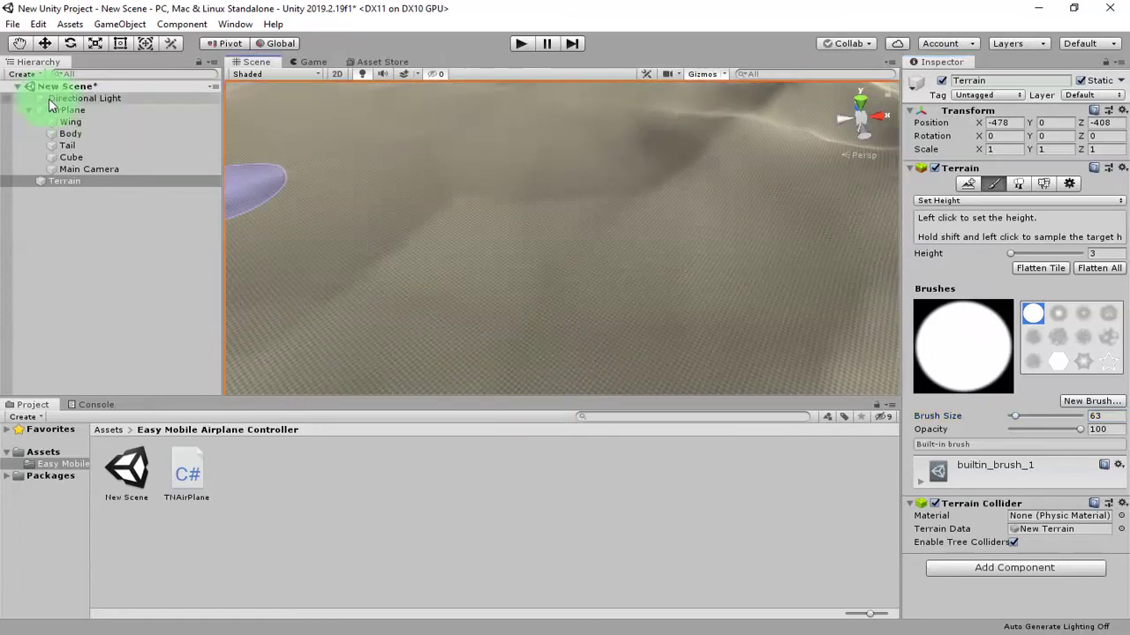
Frame the AirPlane, reselect the Terrain, and set Brush Size to 20.
click(67, 110)
double_click(73, 113)
scroll(618, 277, down, 4)
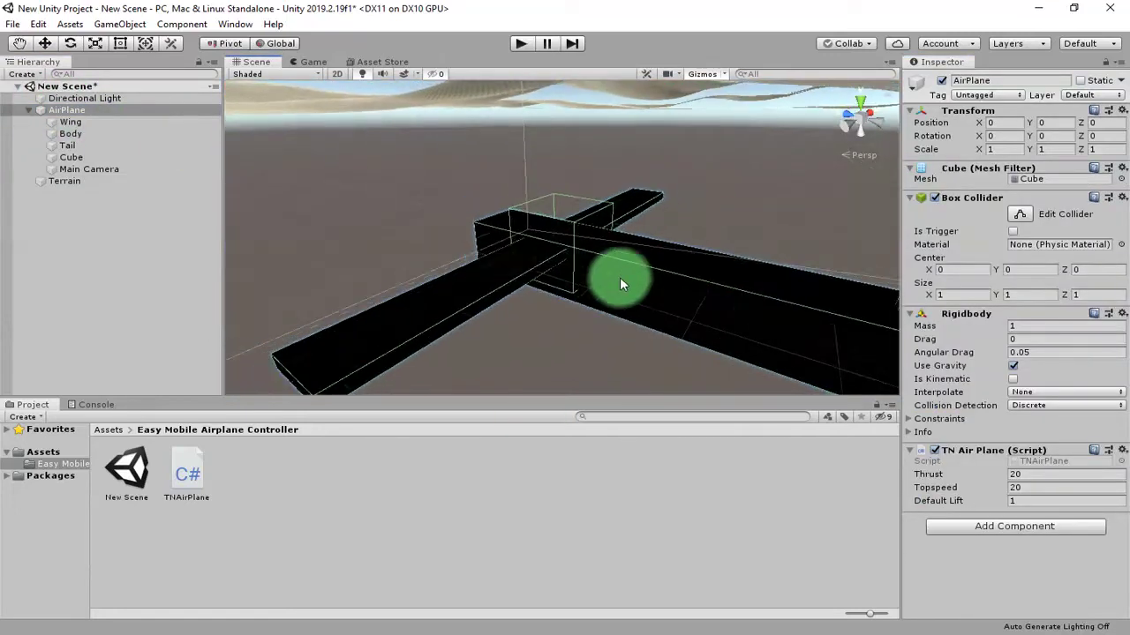
scroll(603, 255, down, 6)
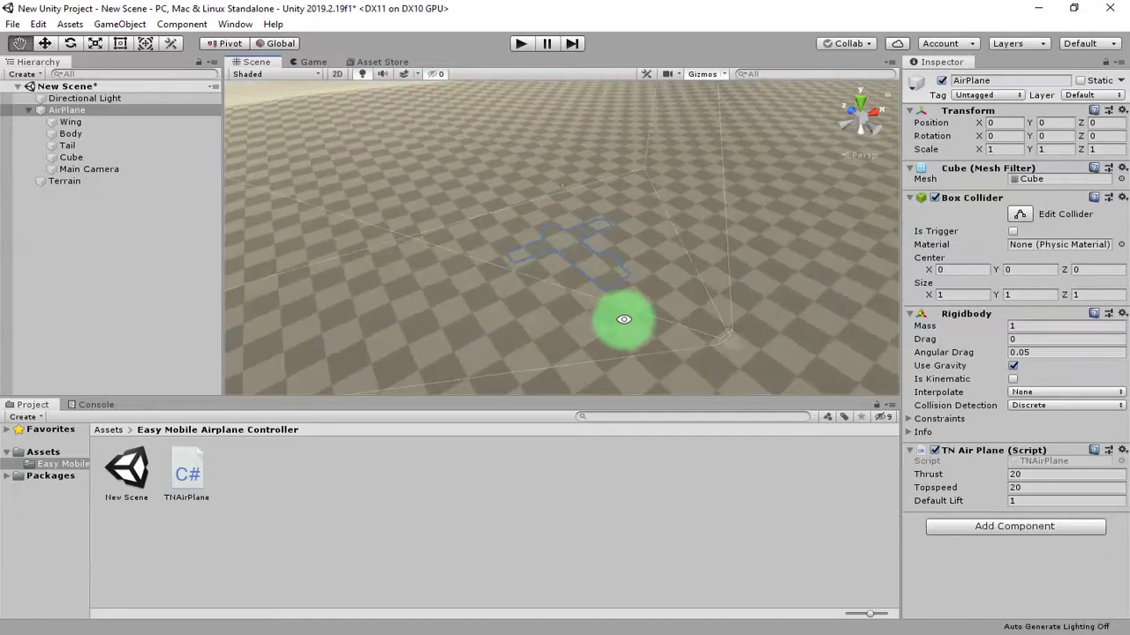
click(815, 262)
drag(818, 264, 746, 271)
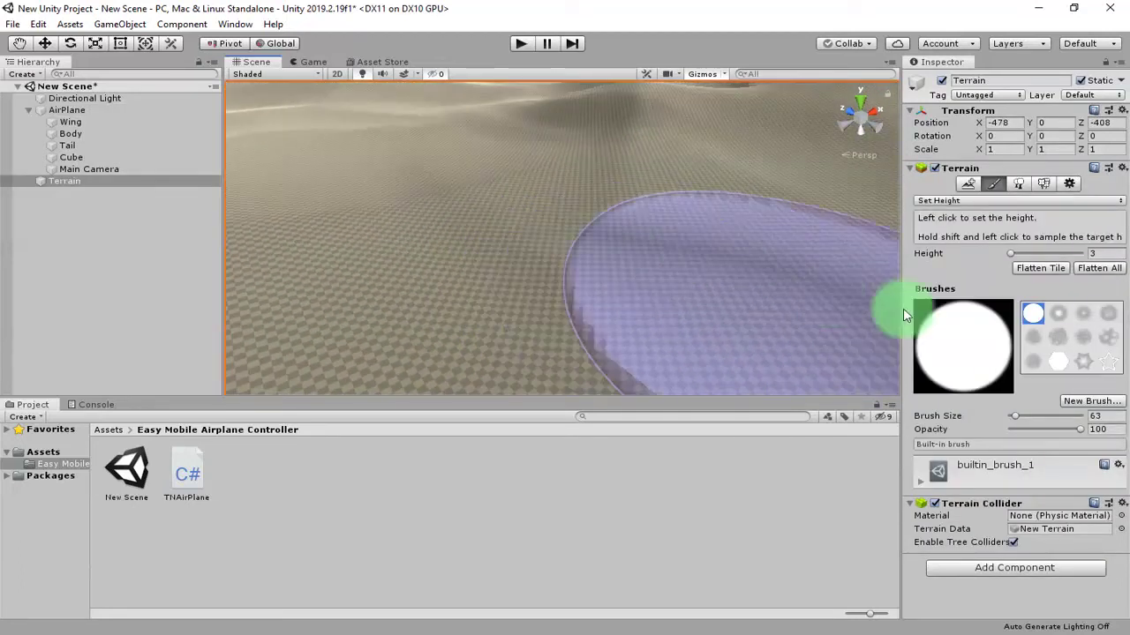
drag(1113, 421, 1008, 395)
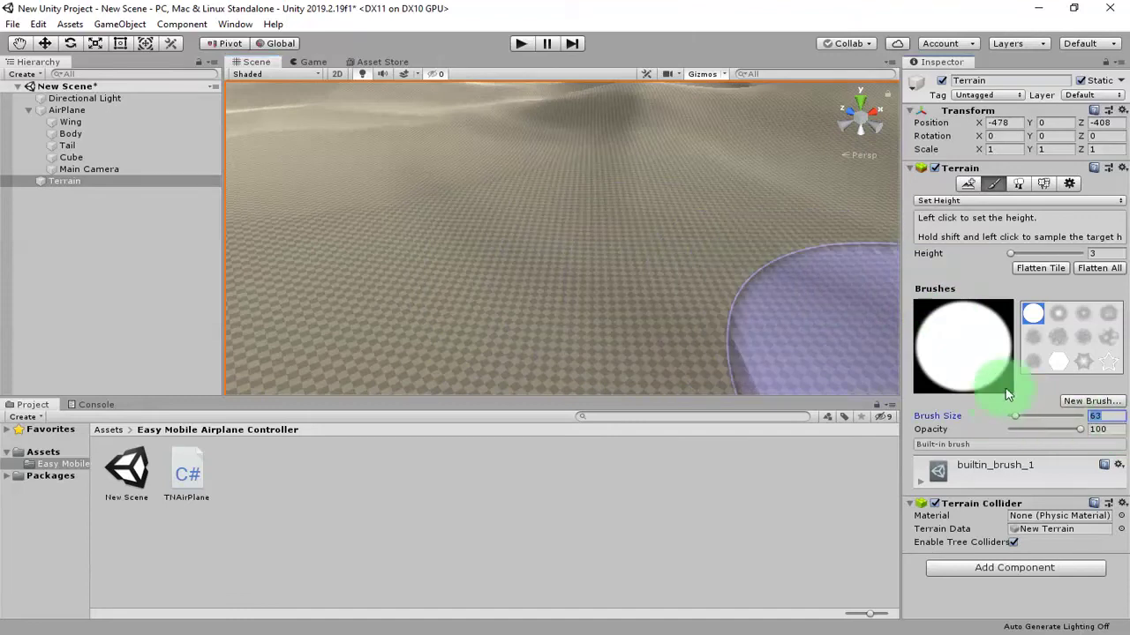
text(20)
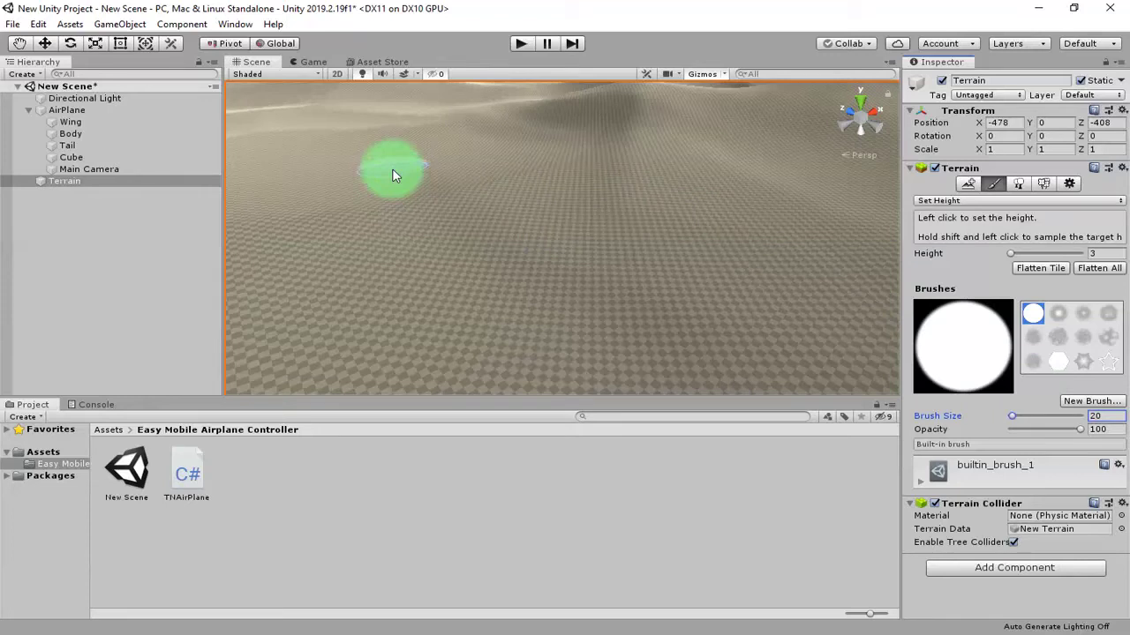
Sample the ground height (4.41307) and paint a flattened strip between the dune ridges.
click(390, 168)
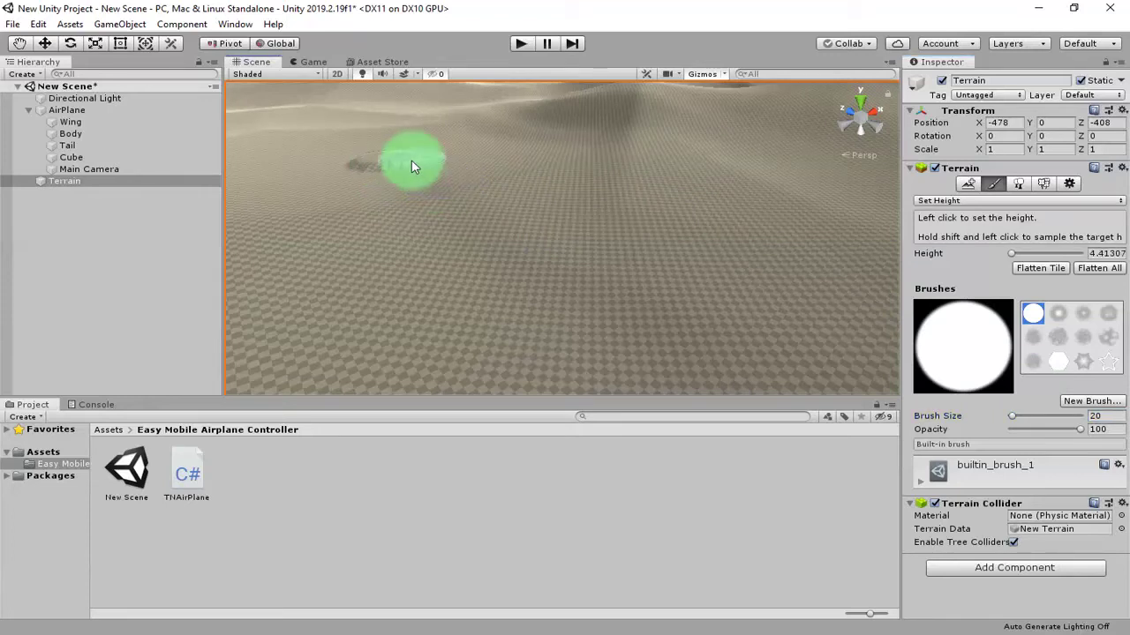
mouse_move(394, 162)
mouse_down()
mouse_move(466, 204)
mouse_move(711, 300)
mouse_move(680, 295)
mouse_move(405, 160)
mouse_move(380, 169)
mouse_move(532, 244)
mouse_move(769, 320)
mouse_move(696, 304)
mouse_move(394, 168)
mouse_up()
mouse_move(480, 232)
mouse_down()
mouse_move(785, 348)
mouse_move(421, 159)
mouse_move(491, 213)
mouse_move(744, 328)
mouse_up()
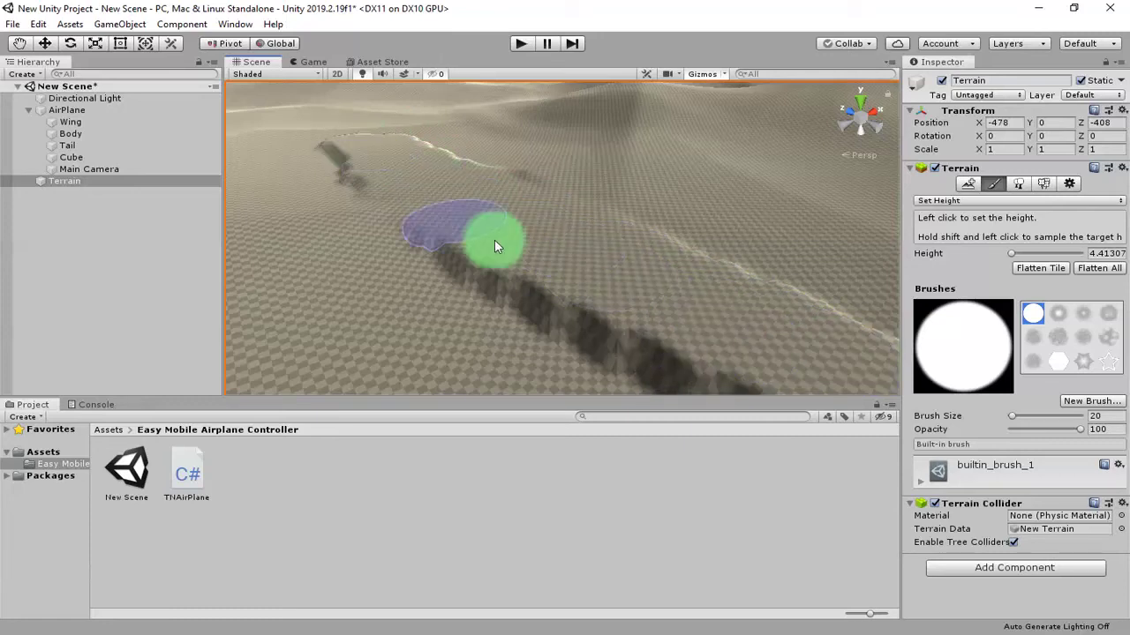
click(63, 113)
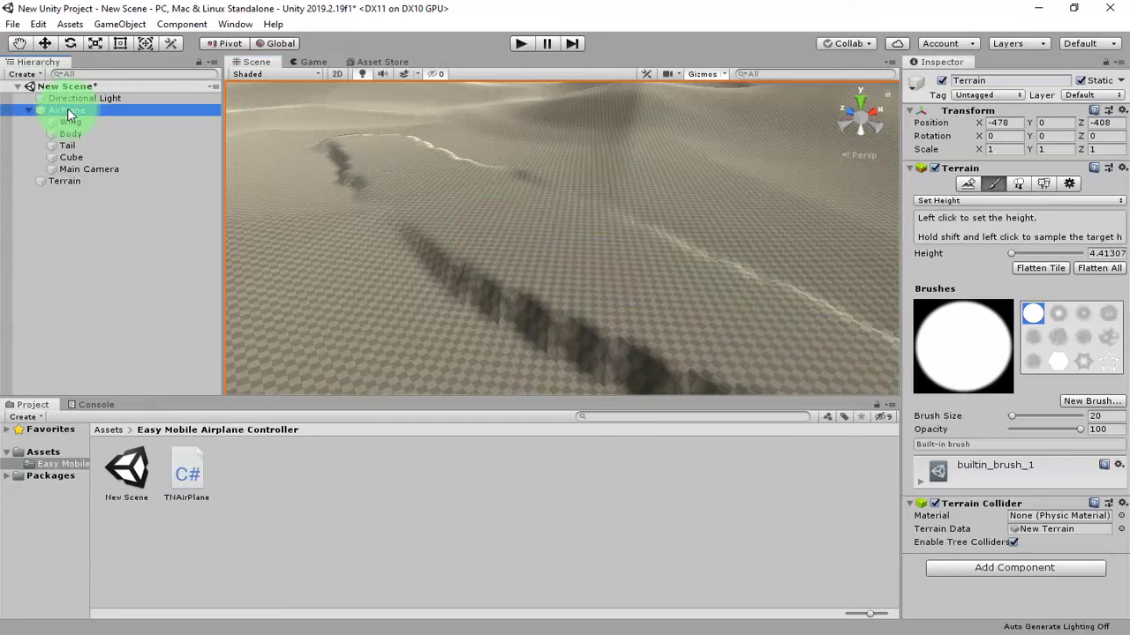
Move the AirPlane down onto the flattened strip at X -0.66, Y 5.4, Z -46.8.
alt+drag(525, 267, 728, 322)
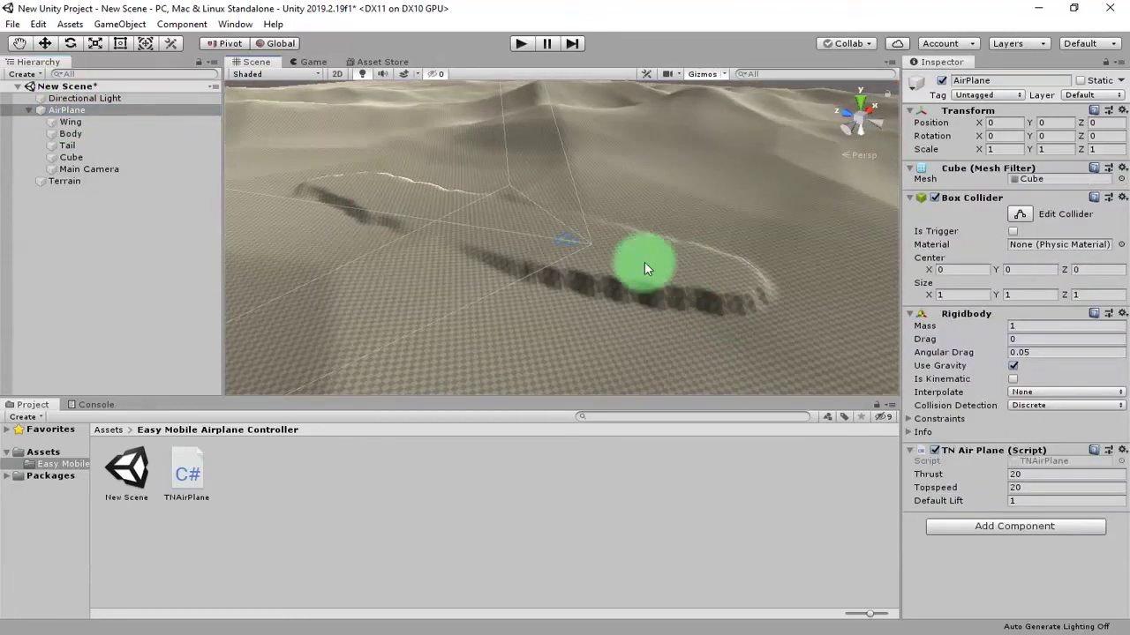
click(45, 43)
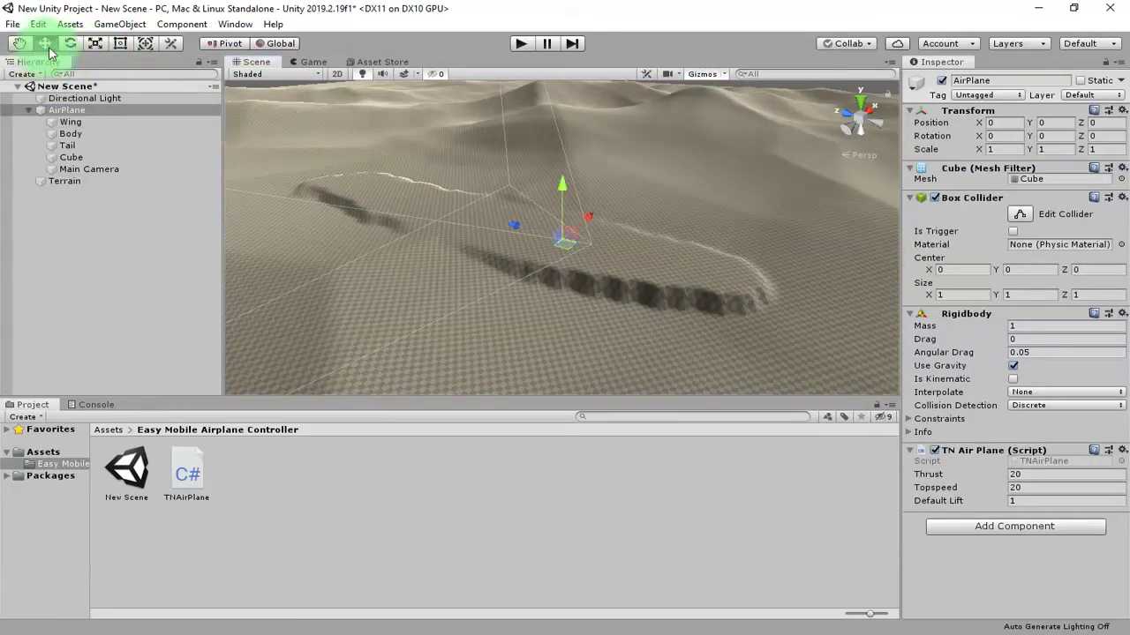
drag(606, 227, 748, 262)
key(f)
mouse_move(776, 316)
alt+mouse_down()
mouse_move(712, 335)
mouse_move(630, 320)
mouse_move(603, 294)
mouse_move(588, 245)
mouse_move(771, 256)
mouse_move(580, 290)
mouse_move(648, 220)
mouse_move(648, 244)
mouse_move(552, 281)
mouse_move(397, 239)
alt+mouse_up()
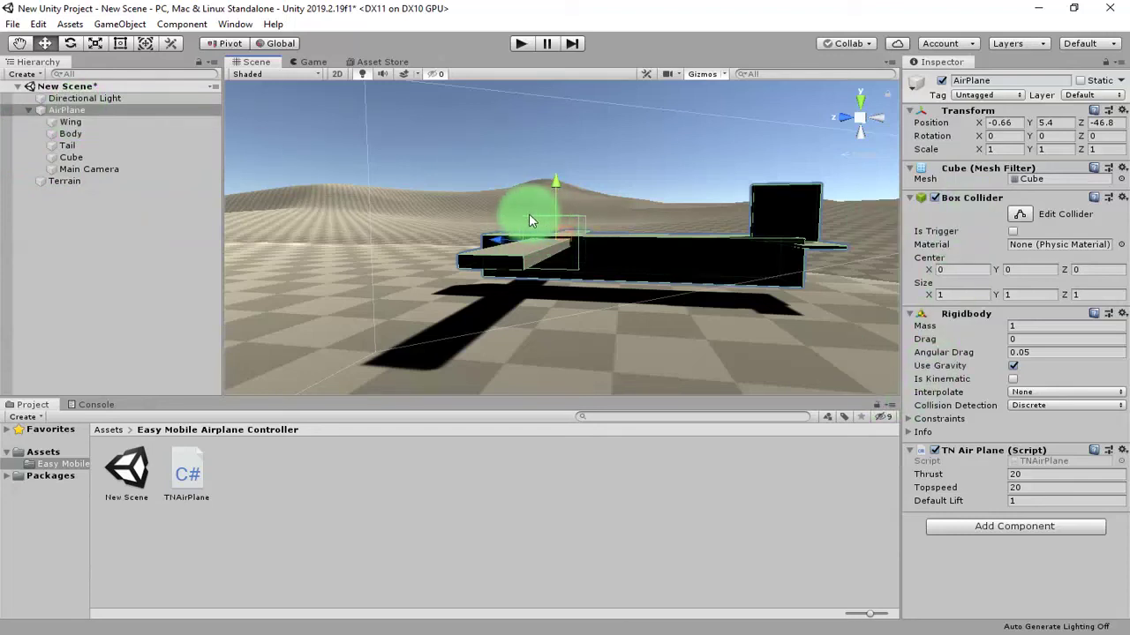
Remove the Box Collider from the Wing, Body, Tail and Cube parts, then select AirPlane.
click(74, 124)
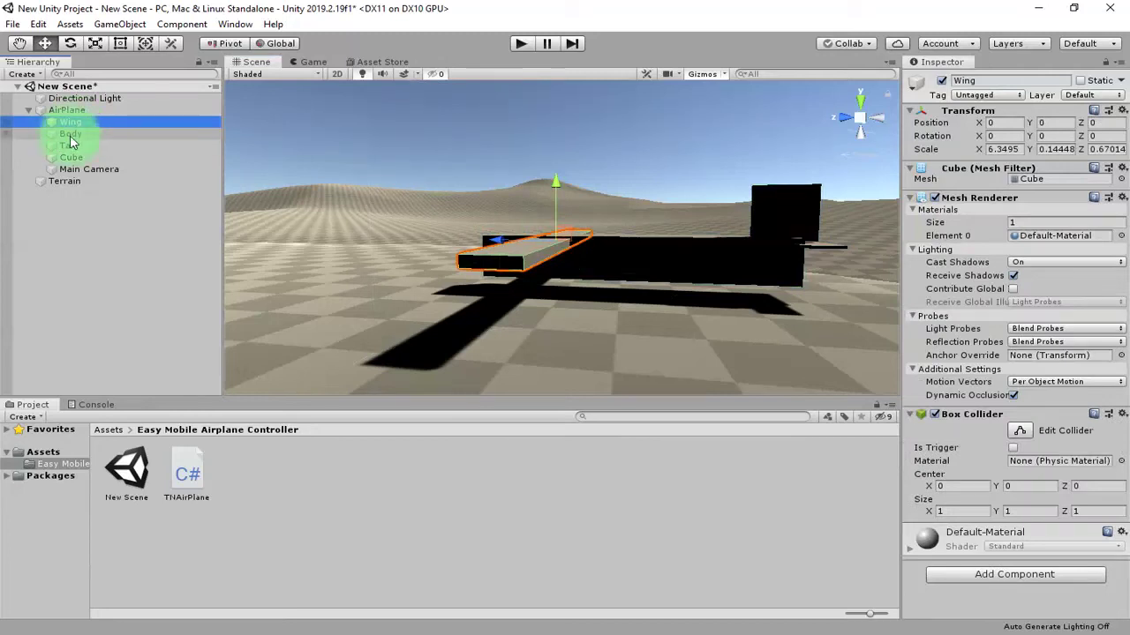
shift+click(75, 157)
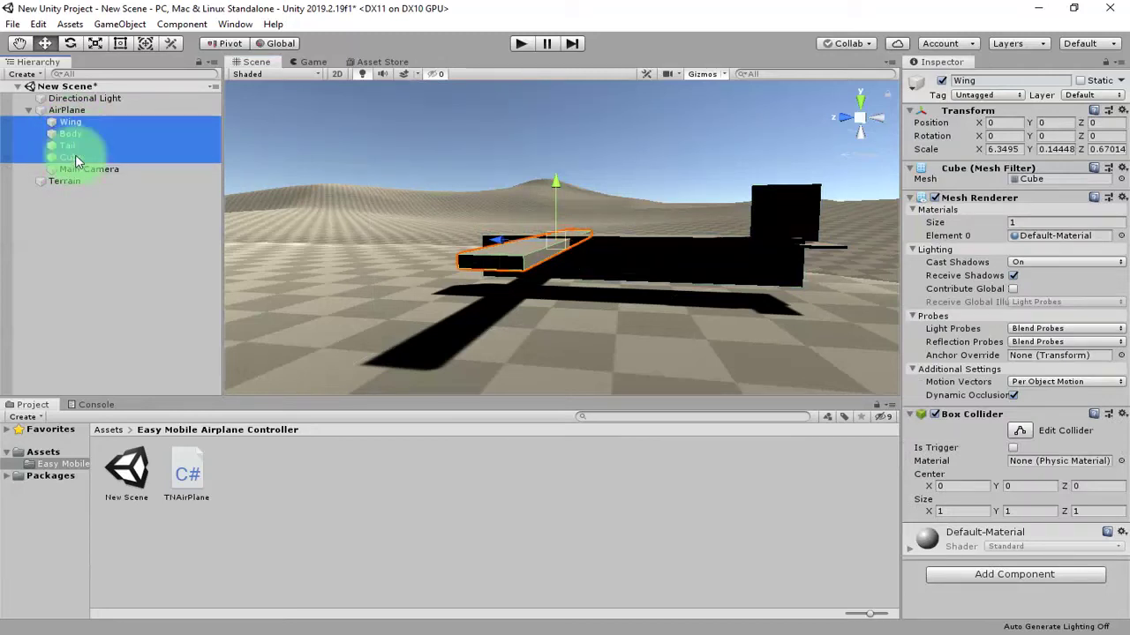
click(1123, 416)
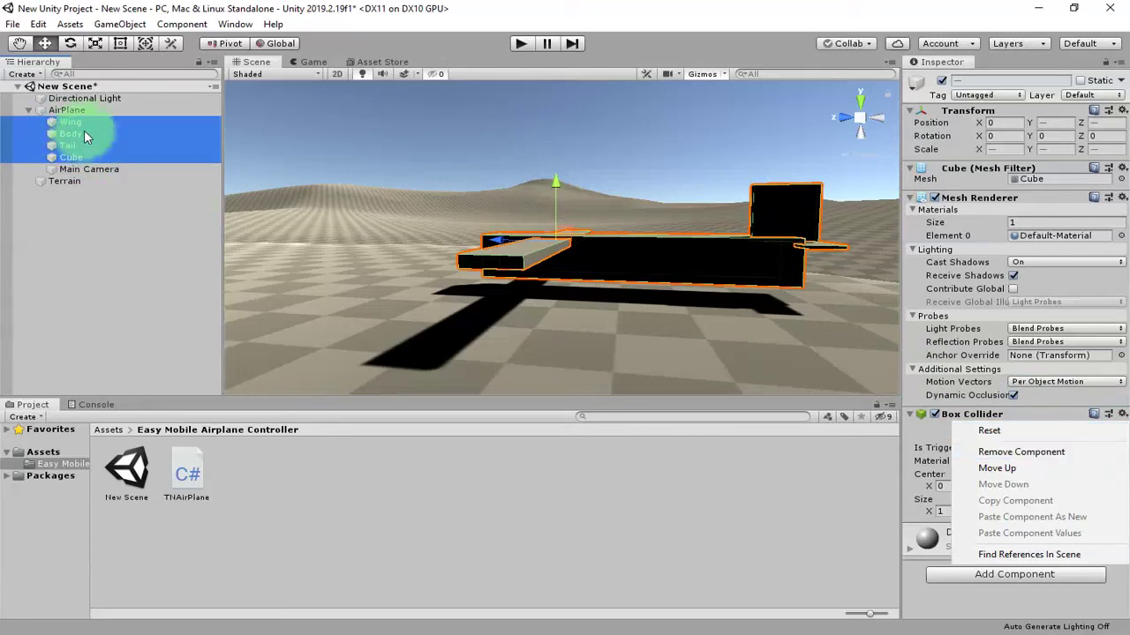
click(1023, 452)
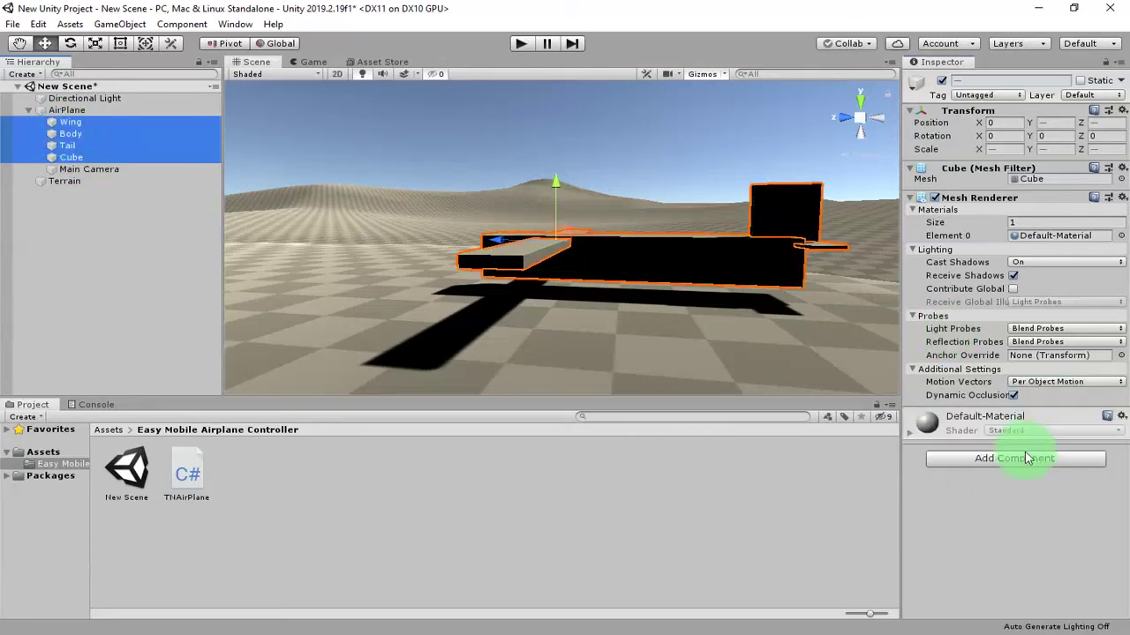
click(71, 110)
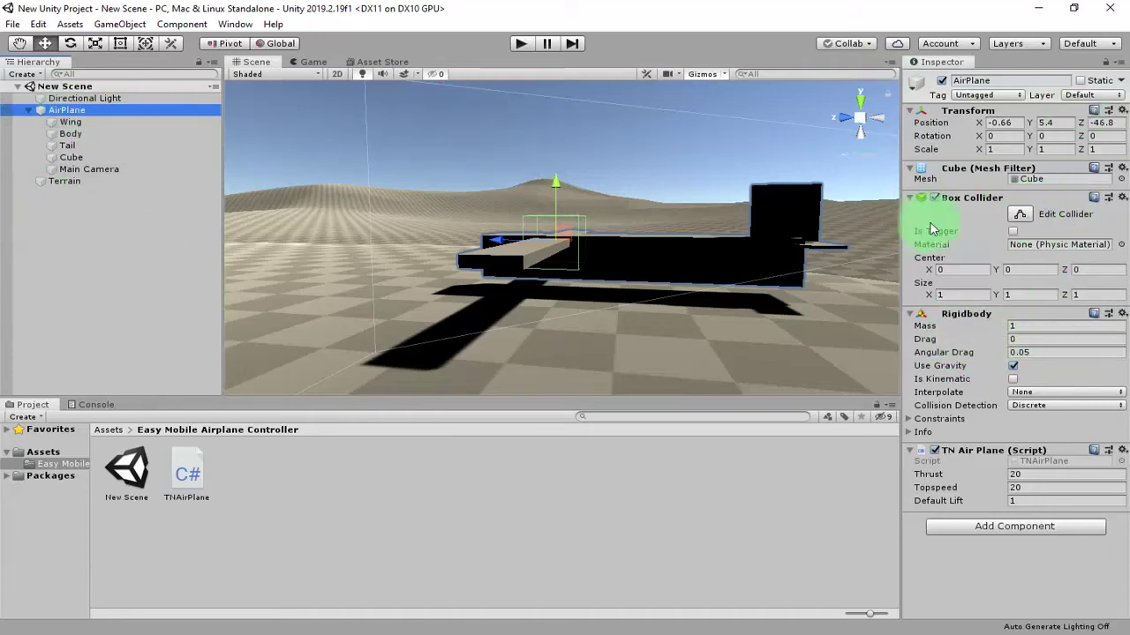
Drag the AirPlane collider's faces to fit the fuselage, about 1 × 0.83 × 5.40.
click(1024, 216)
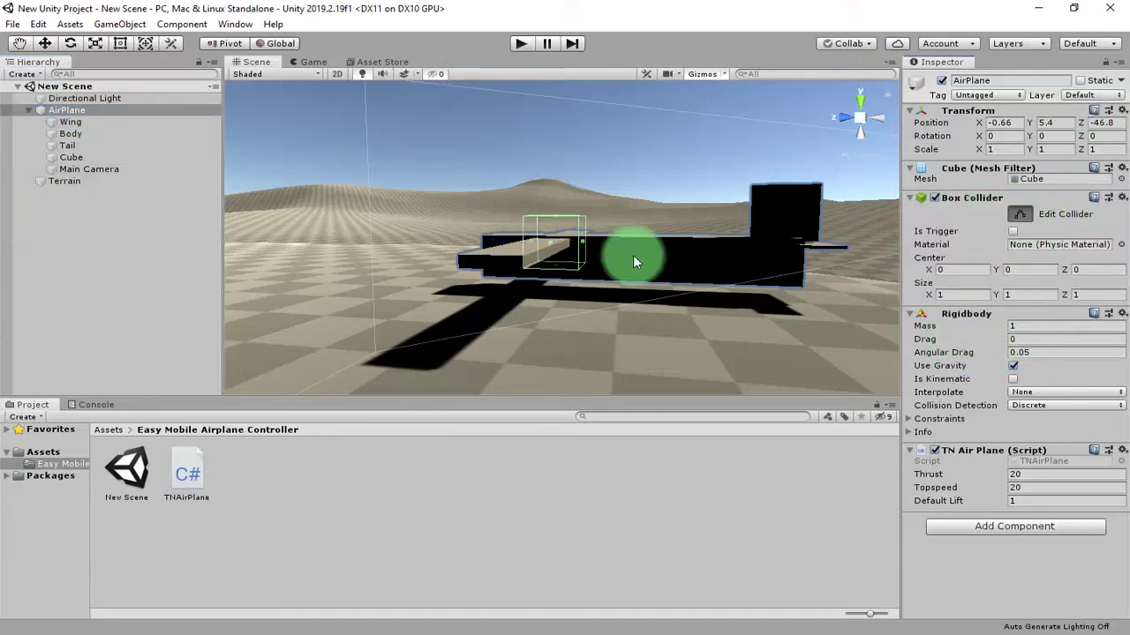
drag(588, 240, 701, 246)
drag(770, 258, 764, 255)
alt+drag(727, 292, 528, 253)
mouse_move(621, 263)
alt+mouse_down()
mouse_move(575, 252)
mouse_move(630, 285)
mouse_move(609, 268)
mouse_move(613, 277)
alt+mouse_up()
drag(600, 223, 559, 315)
click(271, 111)
key(ctrl+a)
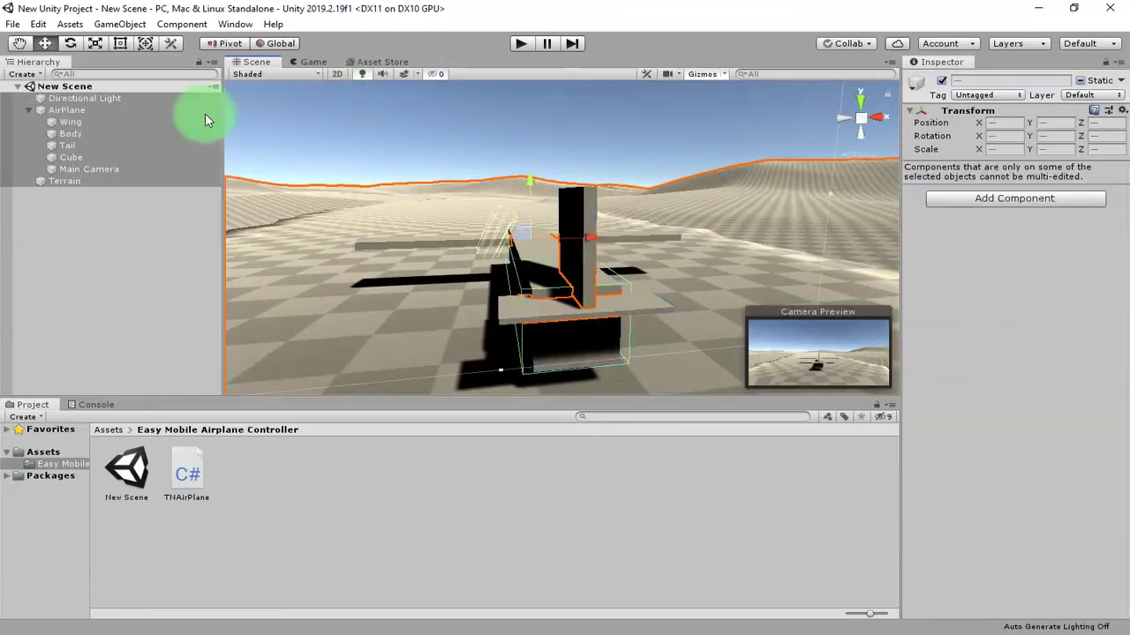
click(144, 260)
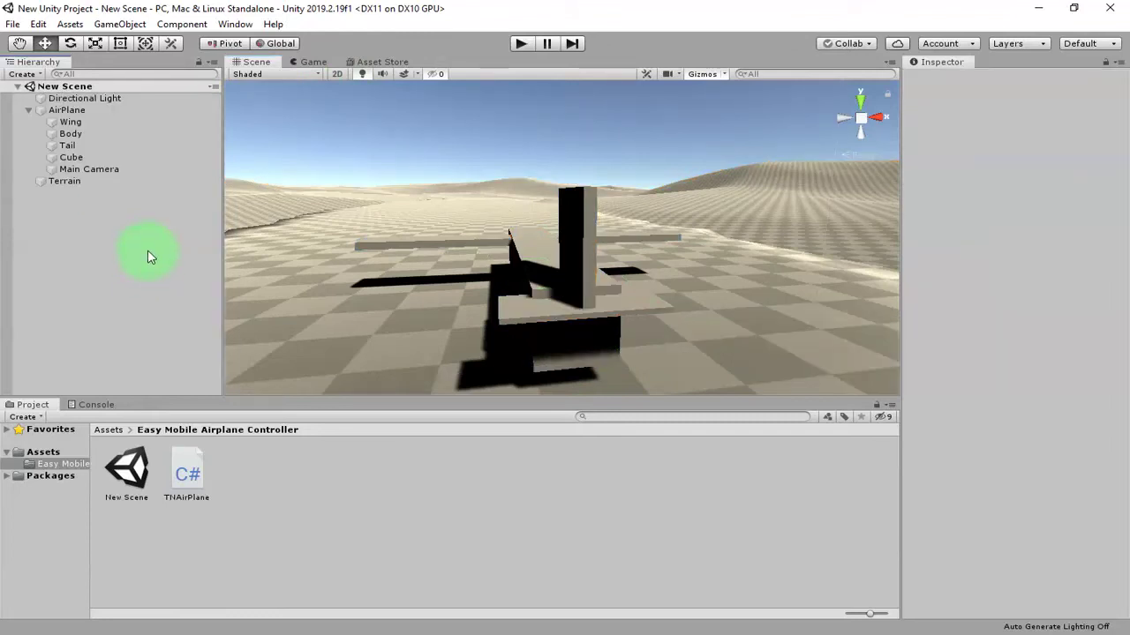
click(521, 43)
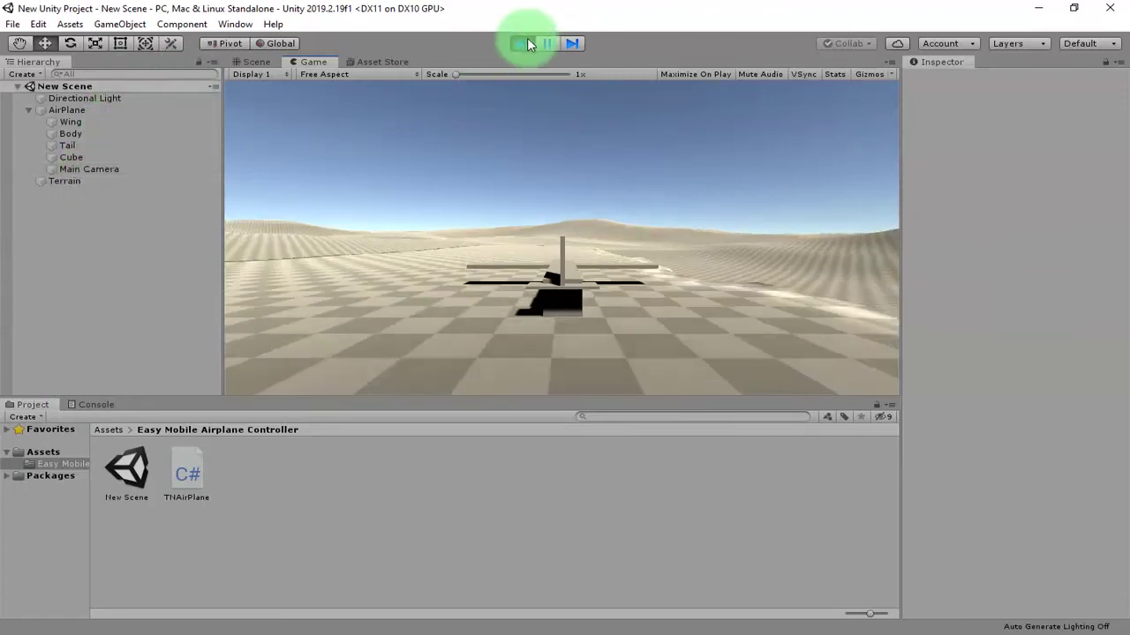
click(525, 42)
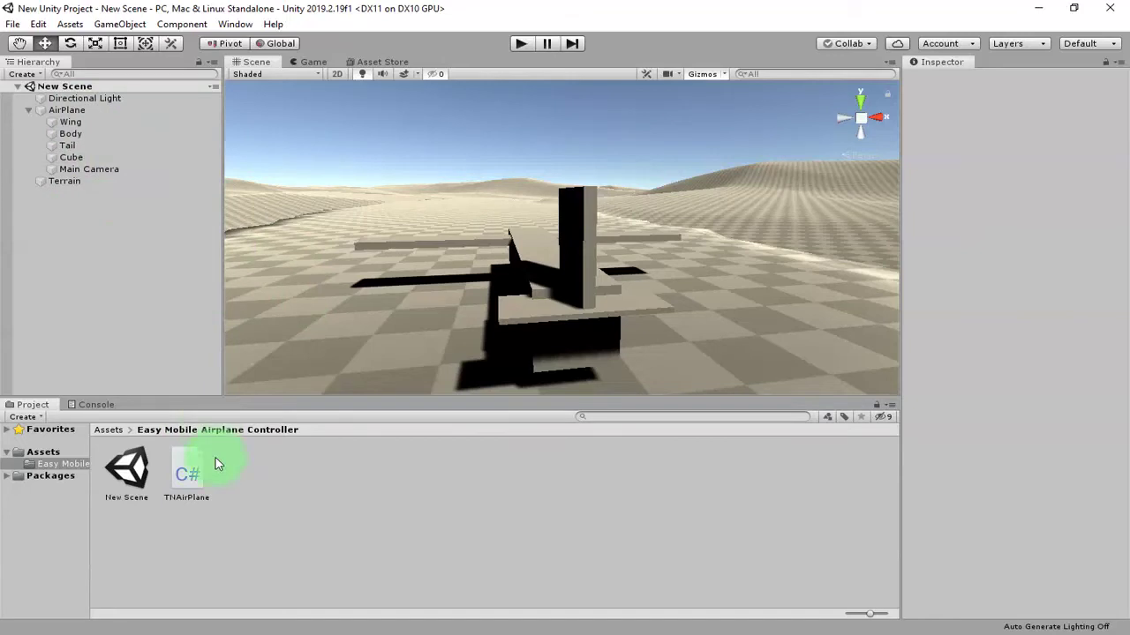
click(89, 112)
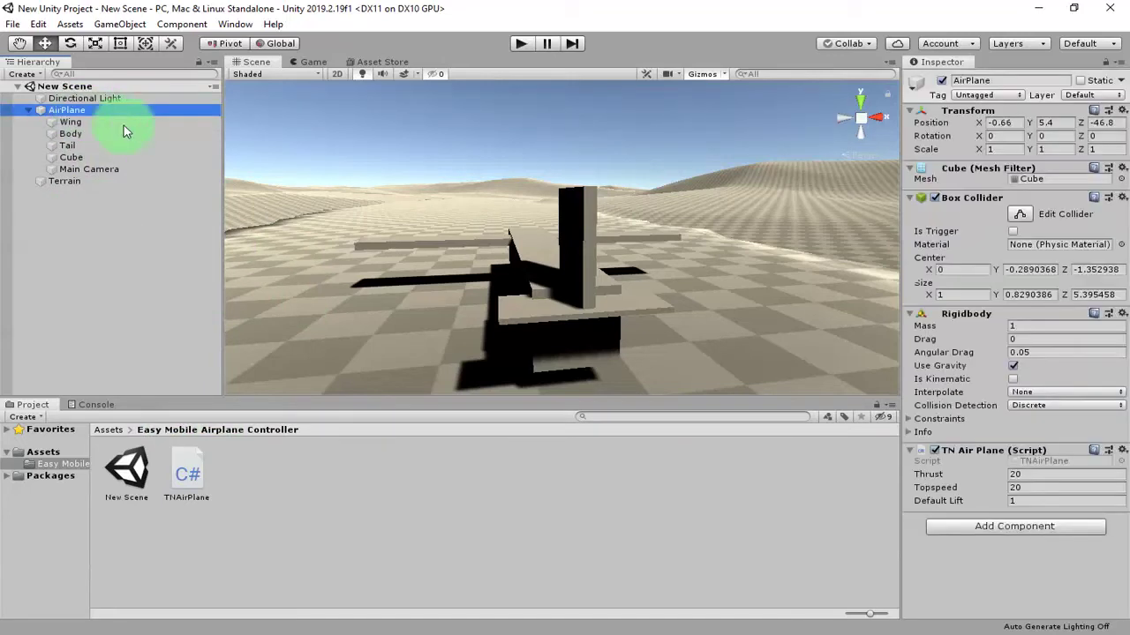
Set Default Lift to 10 and test-run the plane rolling along the strip.
click(1031, 503)
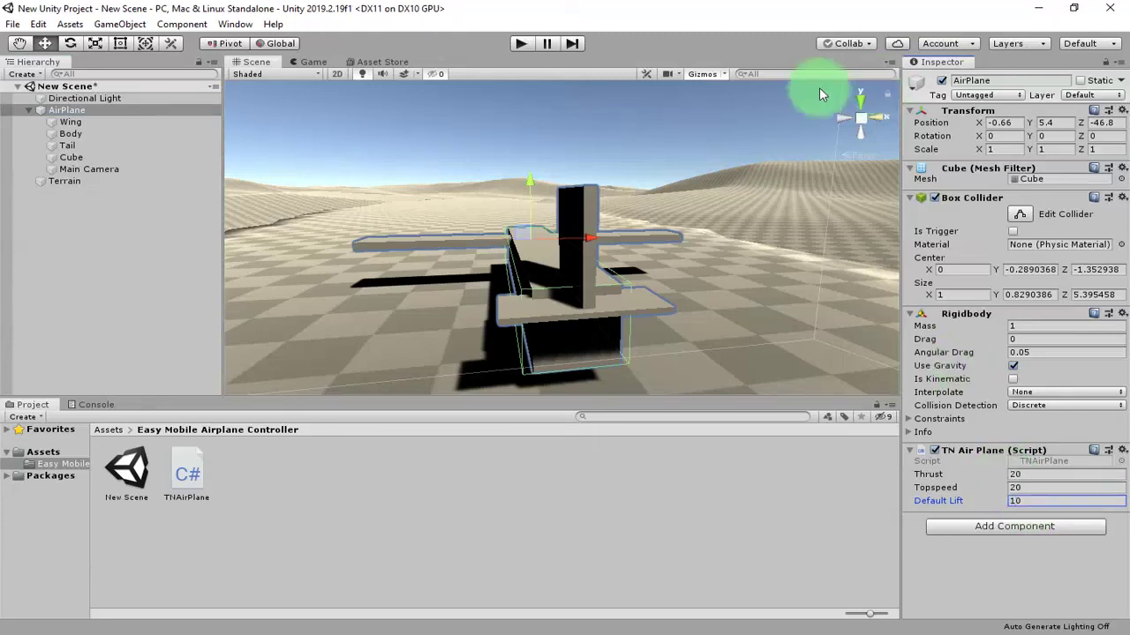
click(520, 43)
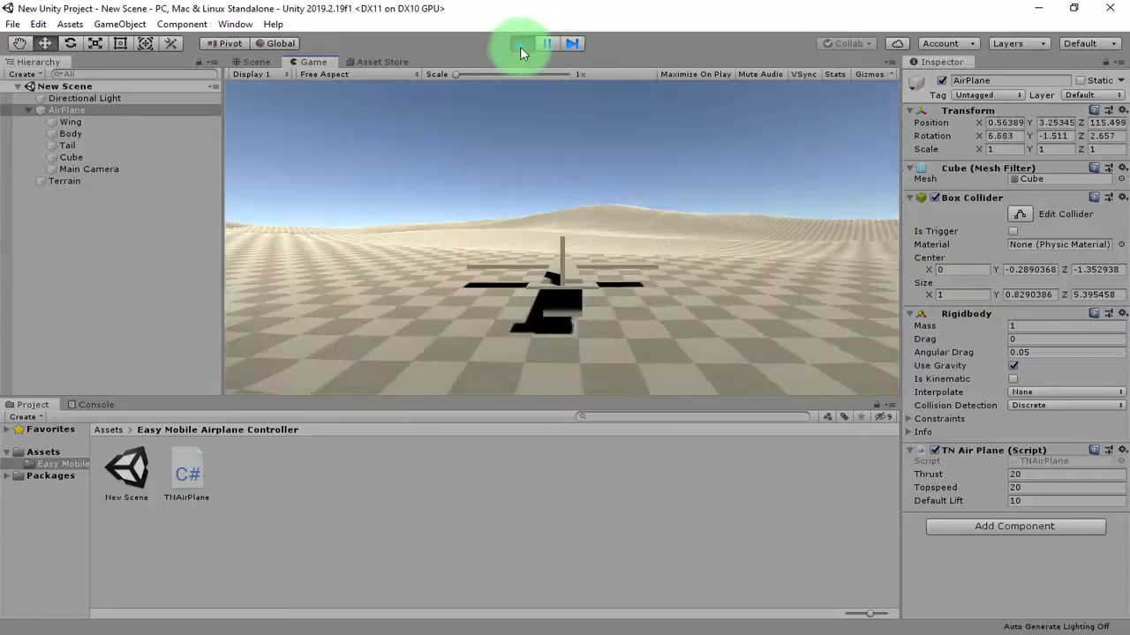
click(520, 47)
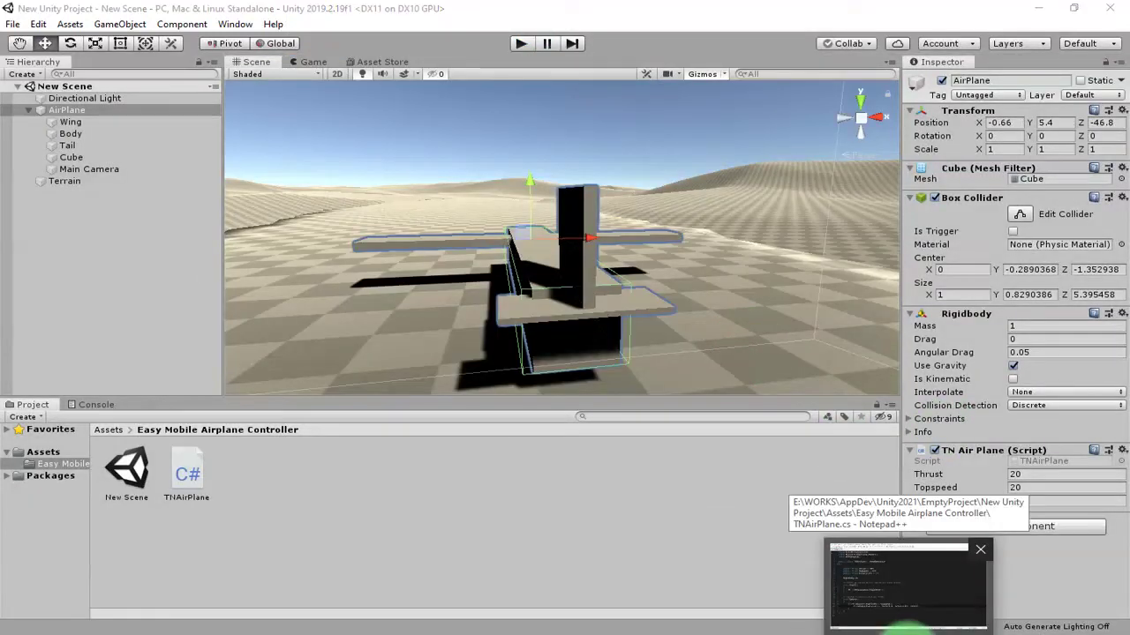
Inspect how defaultLift is used in the force call of TNAirPlane.cs.
click(908, 600)
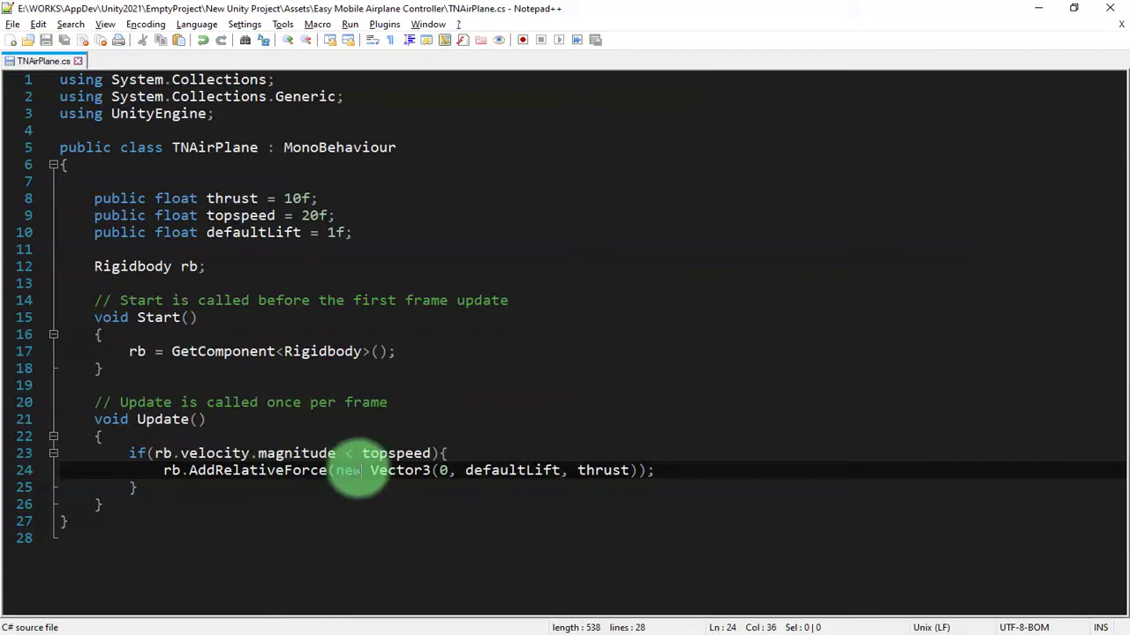
click(499, 470)
click(468, 470)
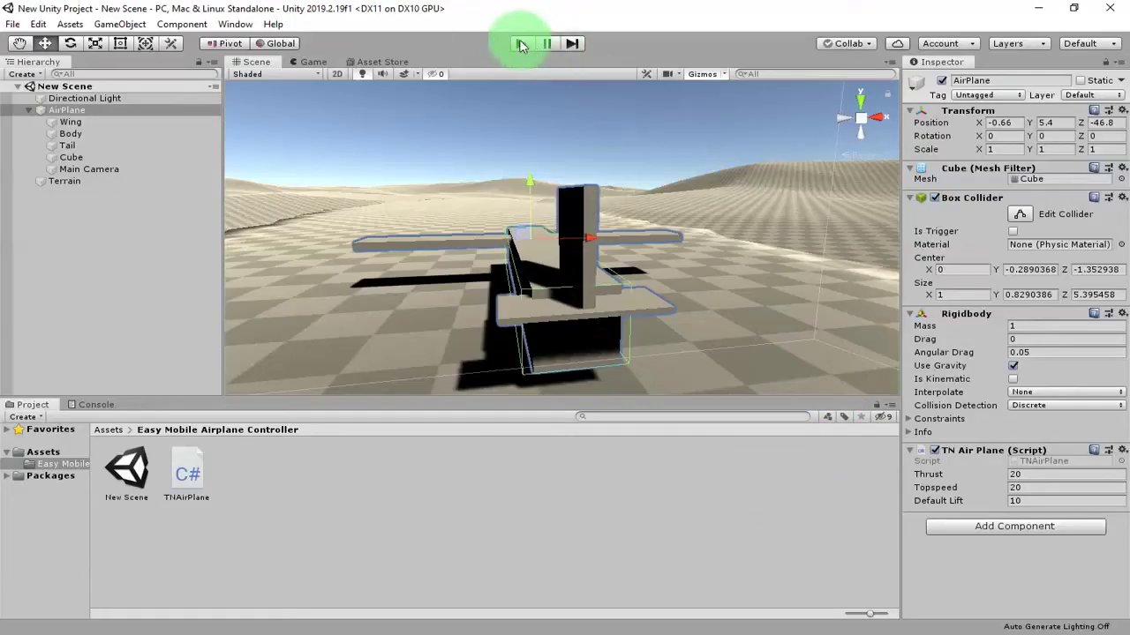
Test-fly the plane in Unity past Z 190, then stop and return to the script.
click(517, 43)
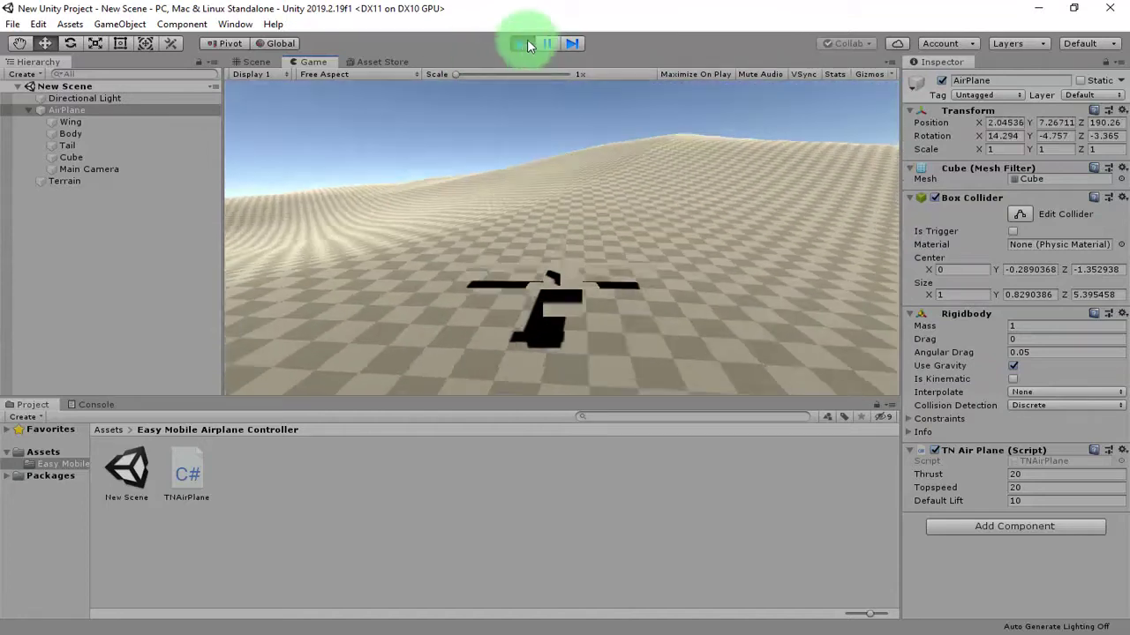
click(521, 43)
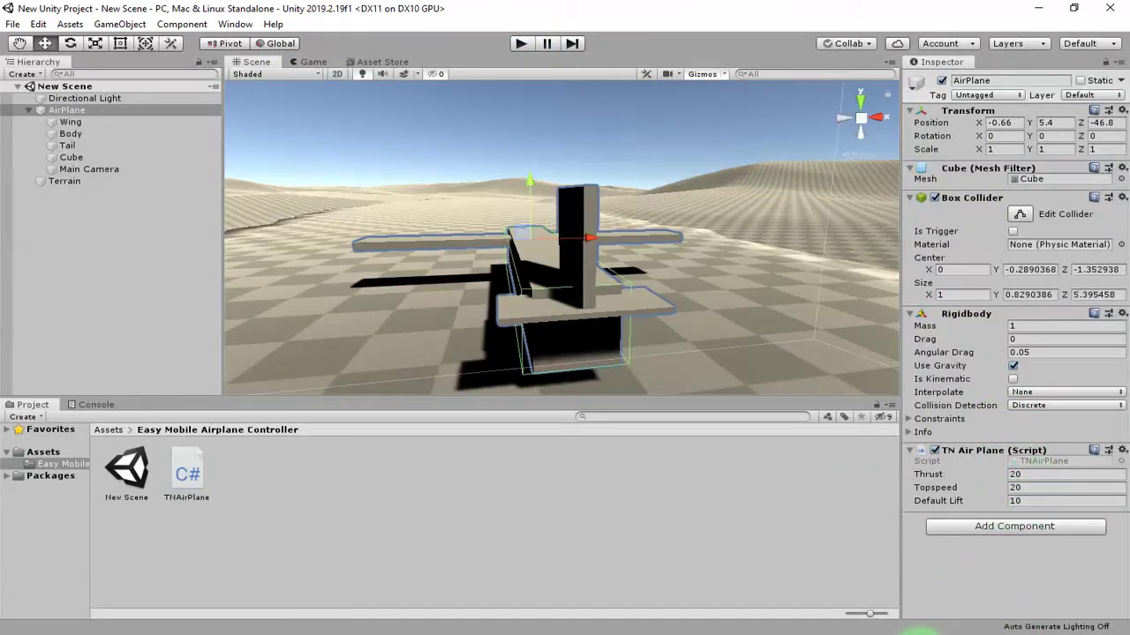
click(918, 630)
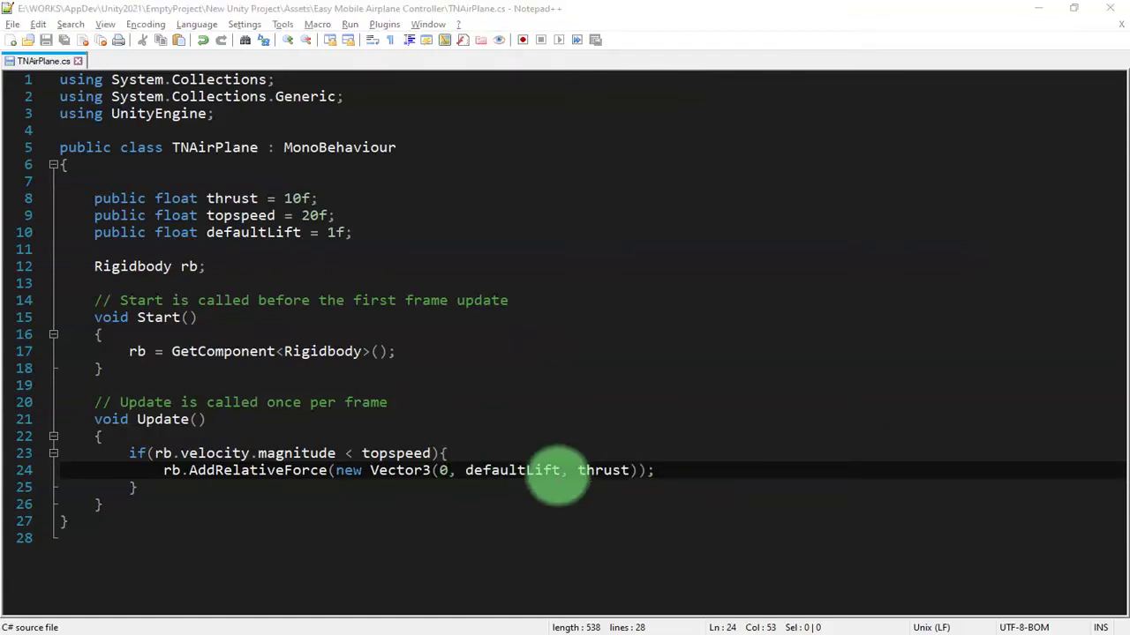
Remove defaultLift from line 24's force, leaving Vector3(0, 0, thrust), and save.
click(232, 471)
click(291, 471)
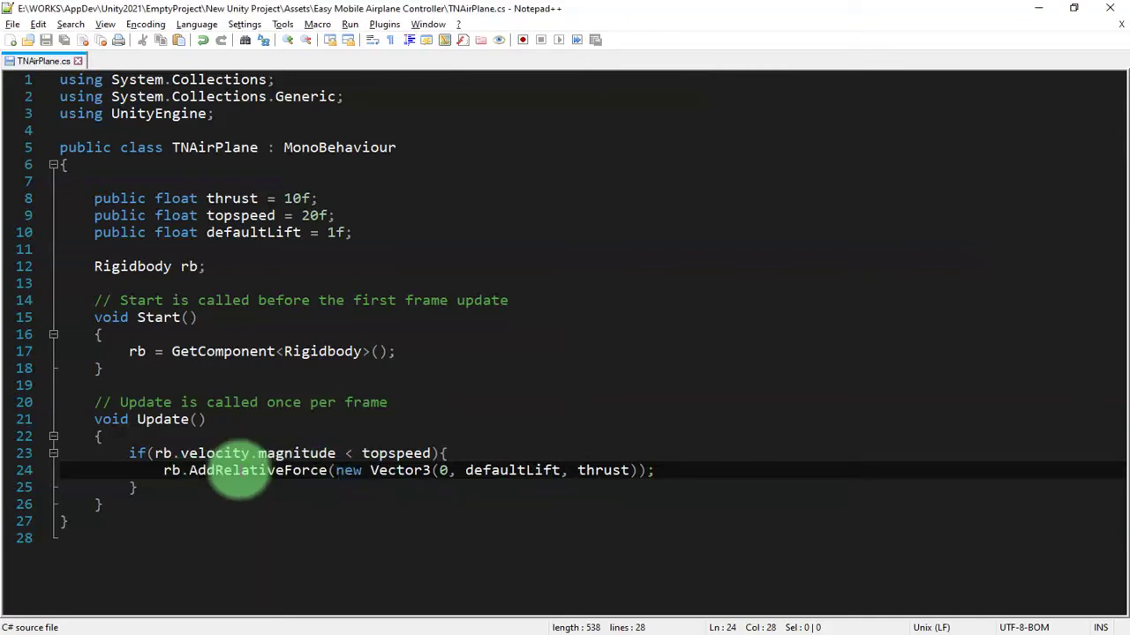
double_click(235, 471)
click(516, 470)
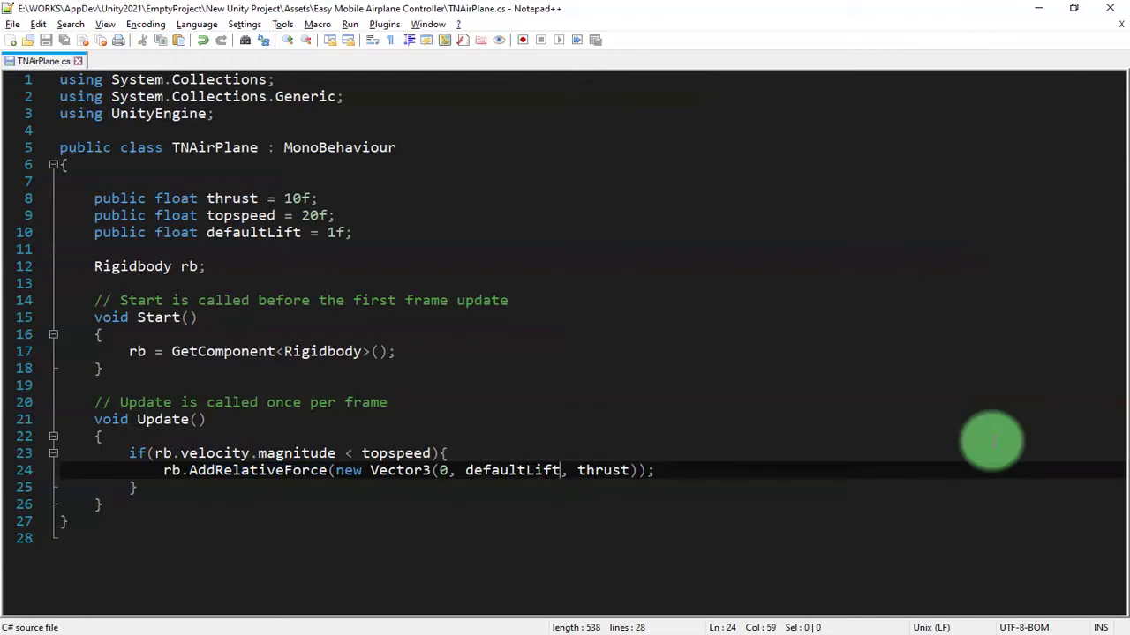
key(ctrl+shift+Left)
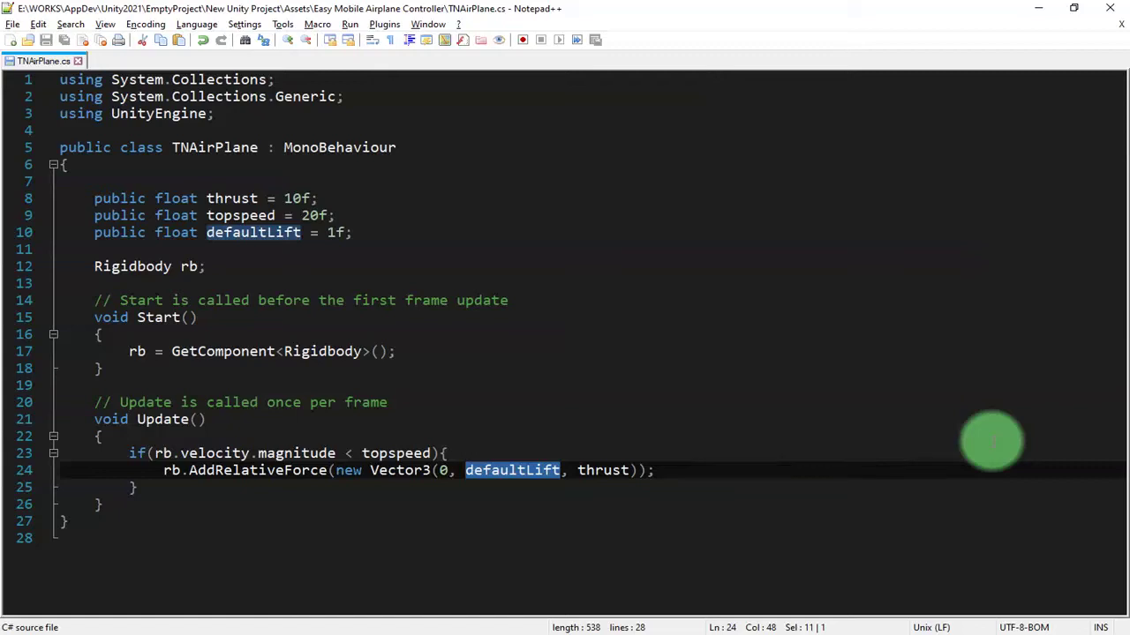
double_click(512, 470)
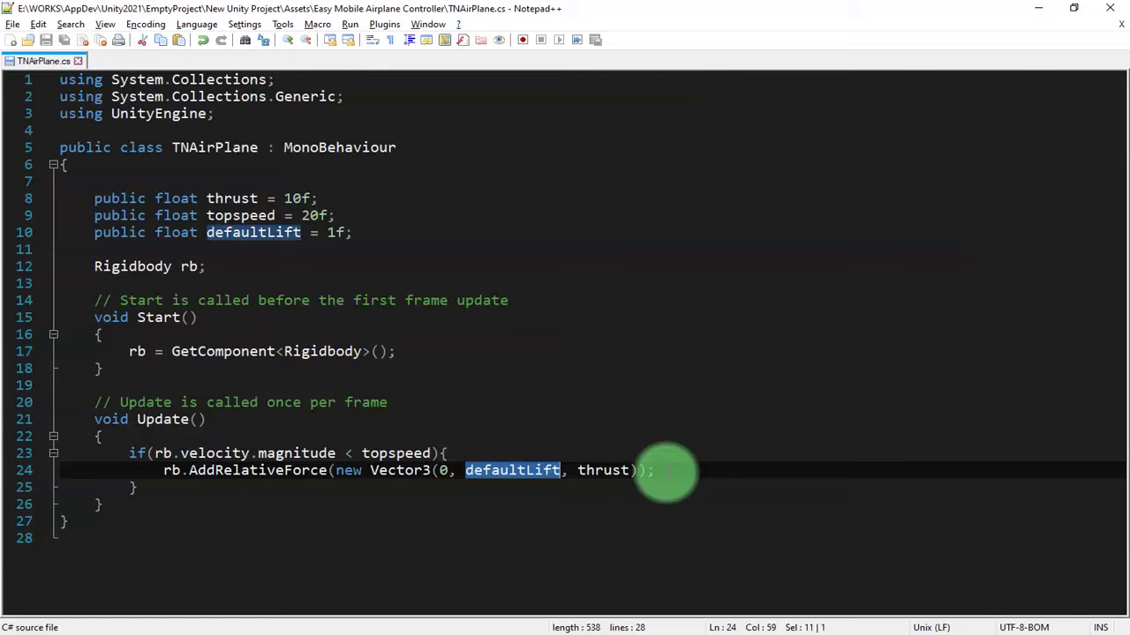
key(Delete)
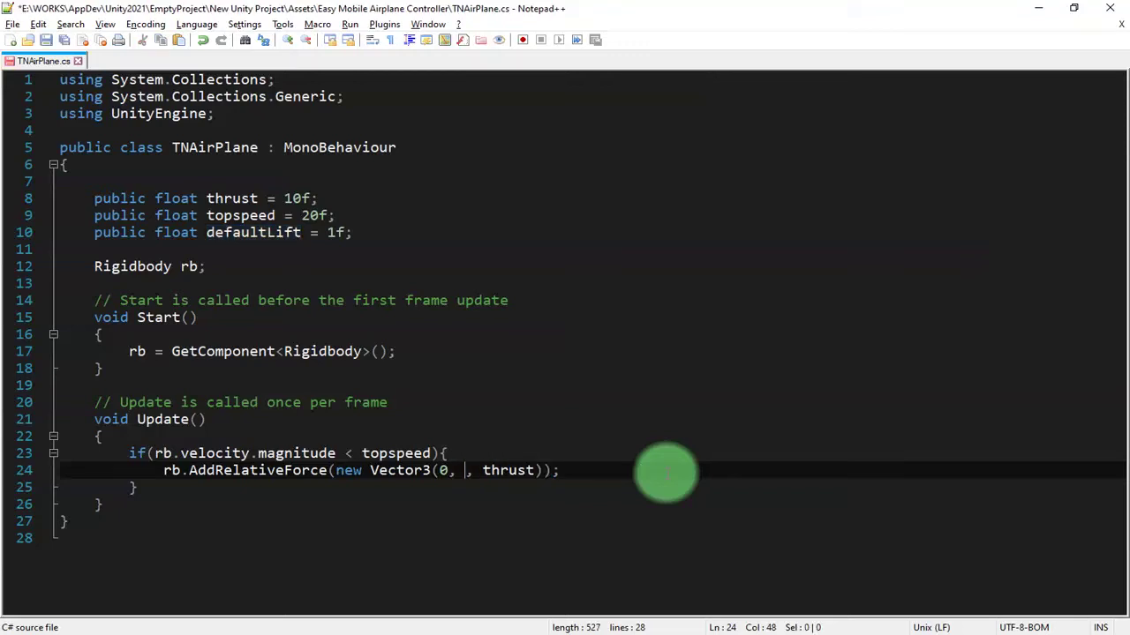
key(ctrl+s)
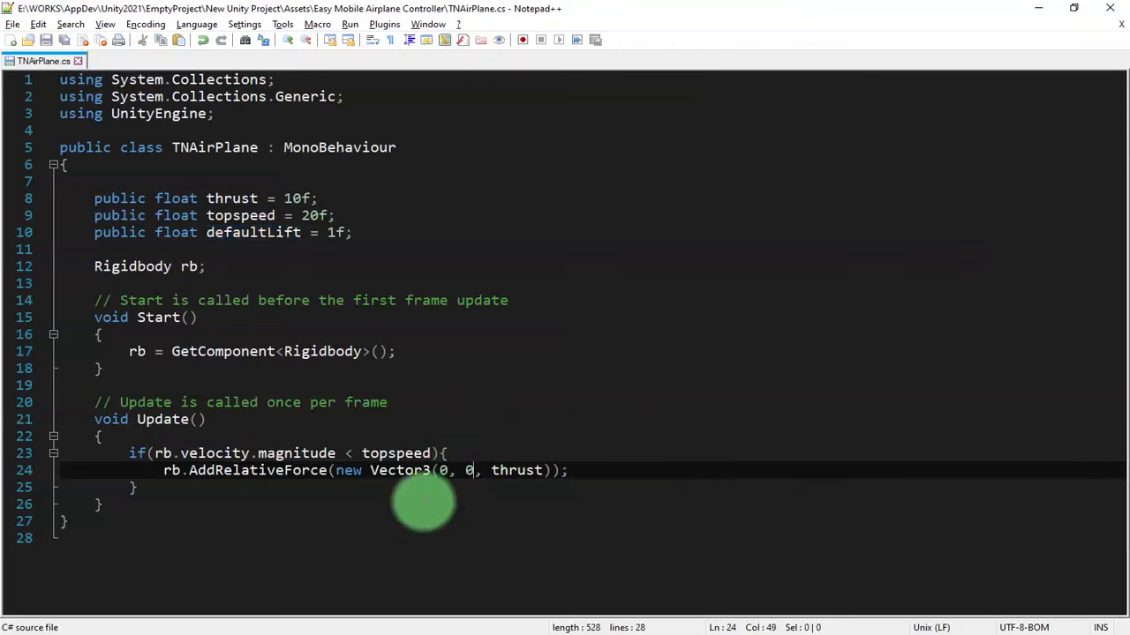
click(135, 488)
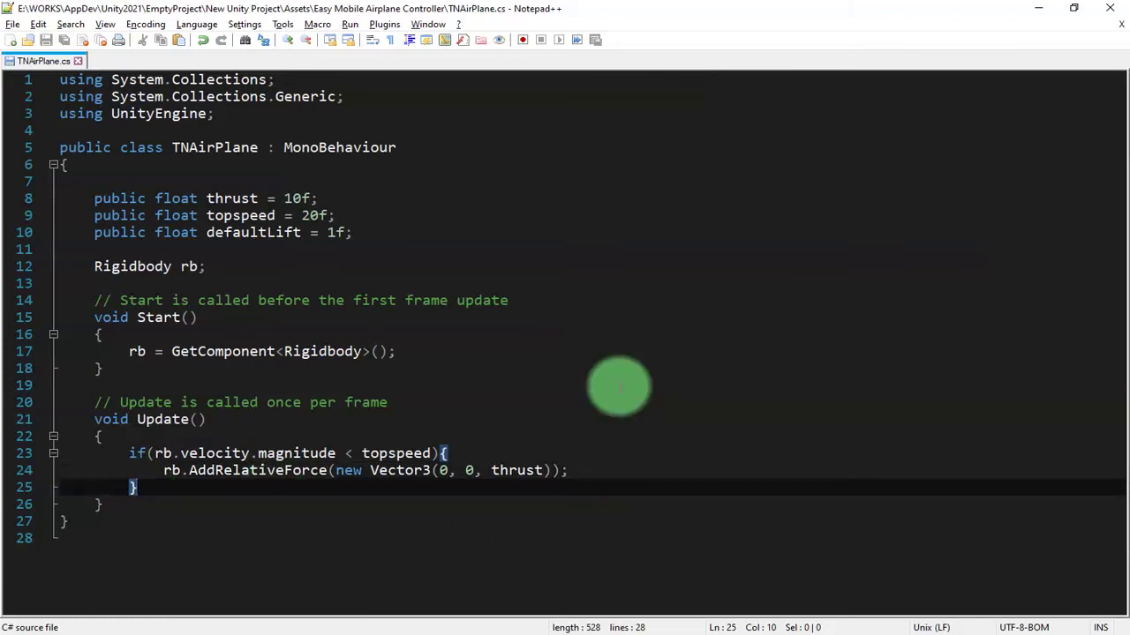
Add rb.AddRelativeTorque(new Vector3(defaultLift, 0, 0)) after the if block, save, and return to Unity.
key(Return)
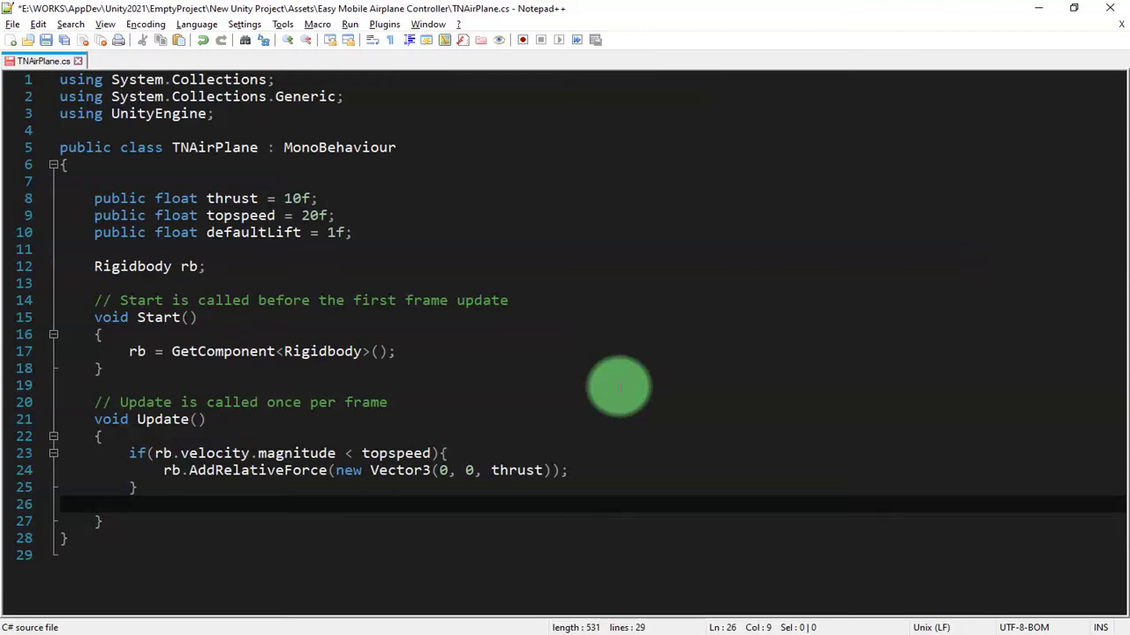
key(Return)
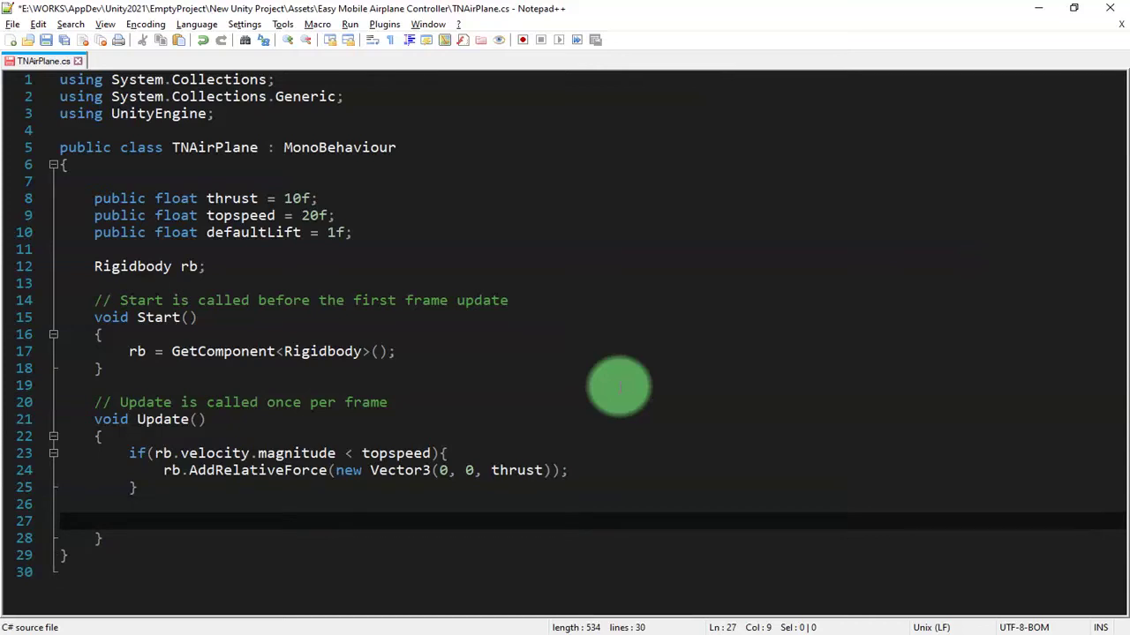
text(rb.Ad)
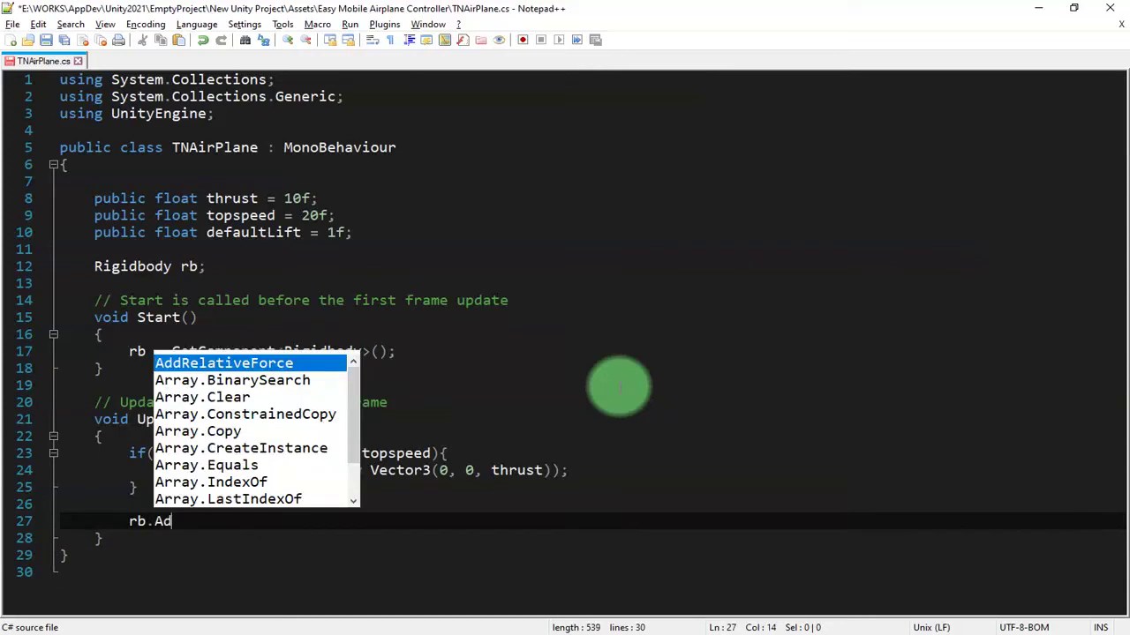
text(dRelativeTorque()
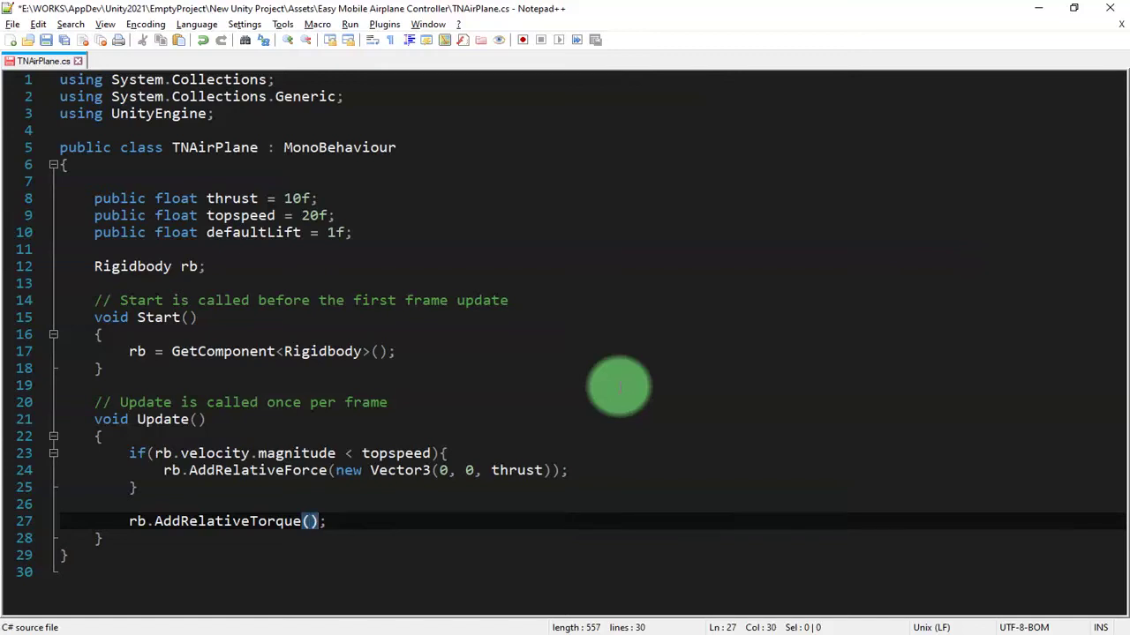
text(new Vec)
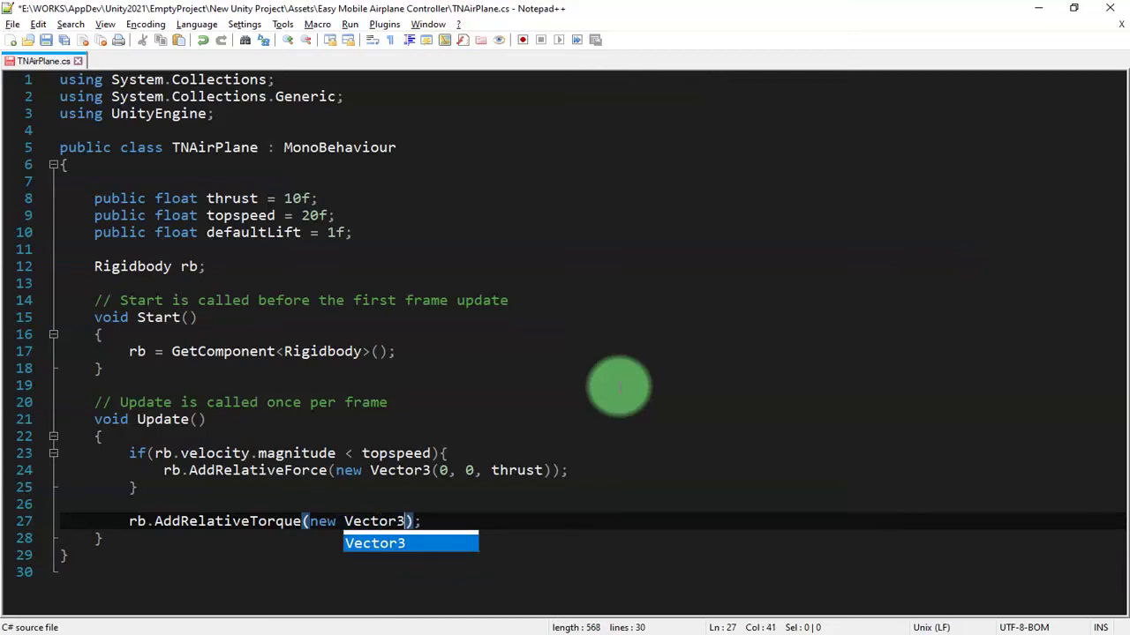
text(, 0, 0))
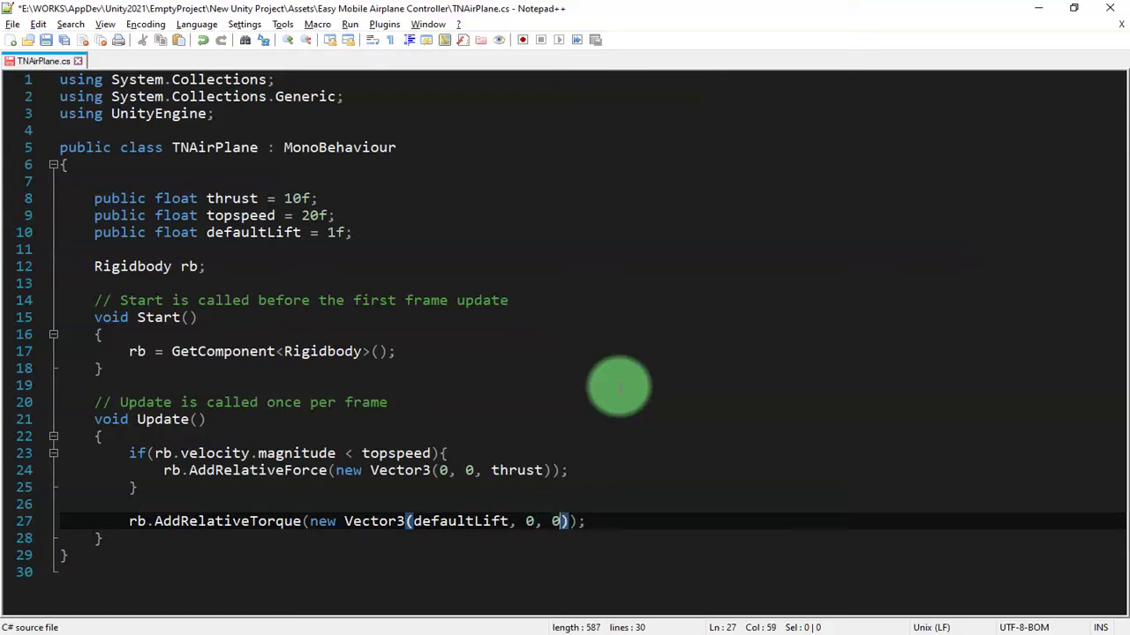
key(ctrl+s)
key(alt+Tab)
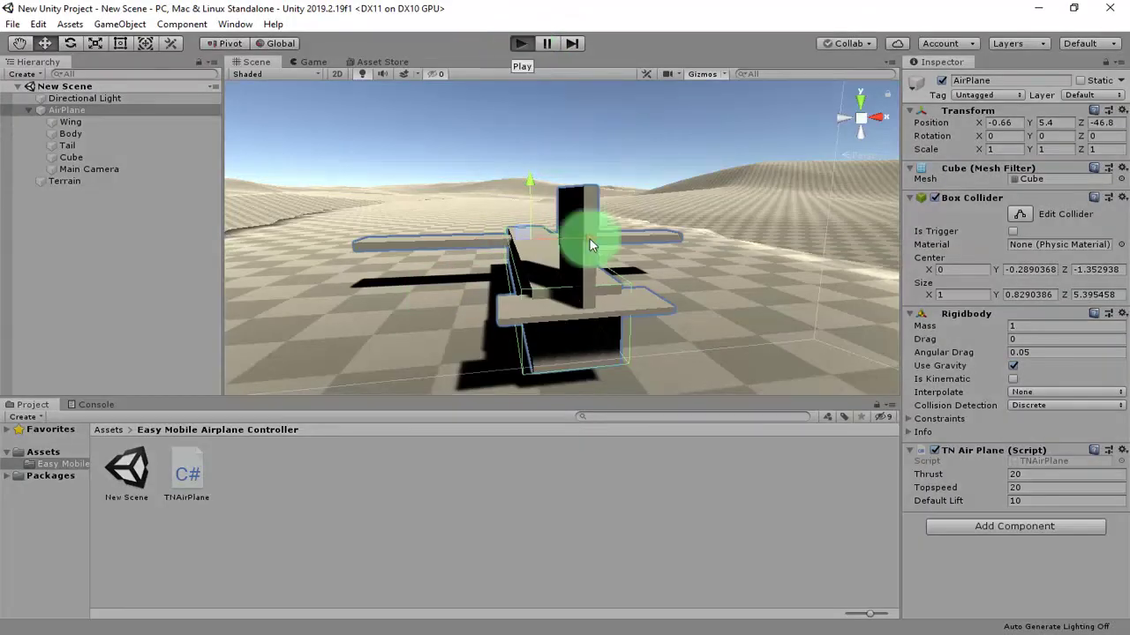
Test-fly the plane with the new torque script, then stop.
key(ctrl+p)
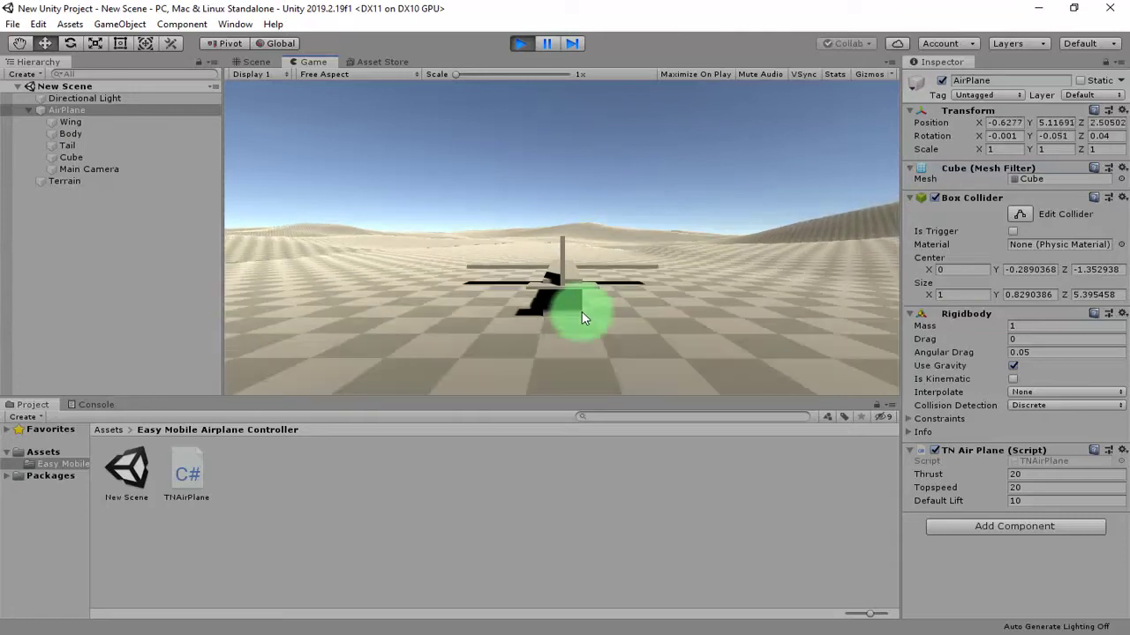
click(1017, 500)
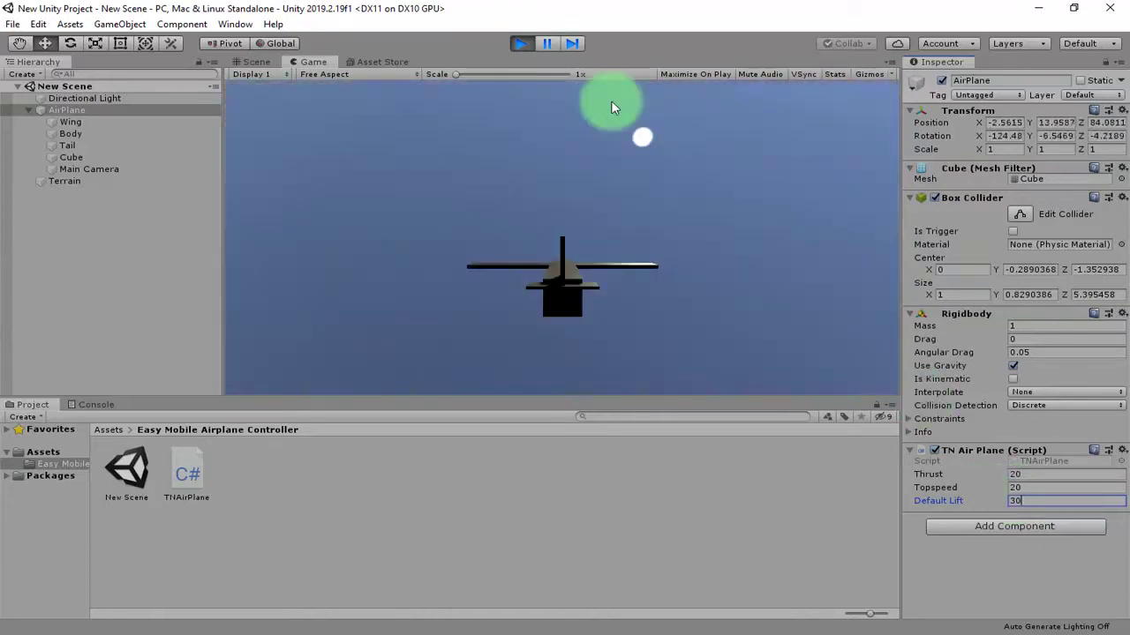
click(520, 44)
Set Default Lift to -10 and test-fly the plane along the strip.
click(1119, 500)
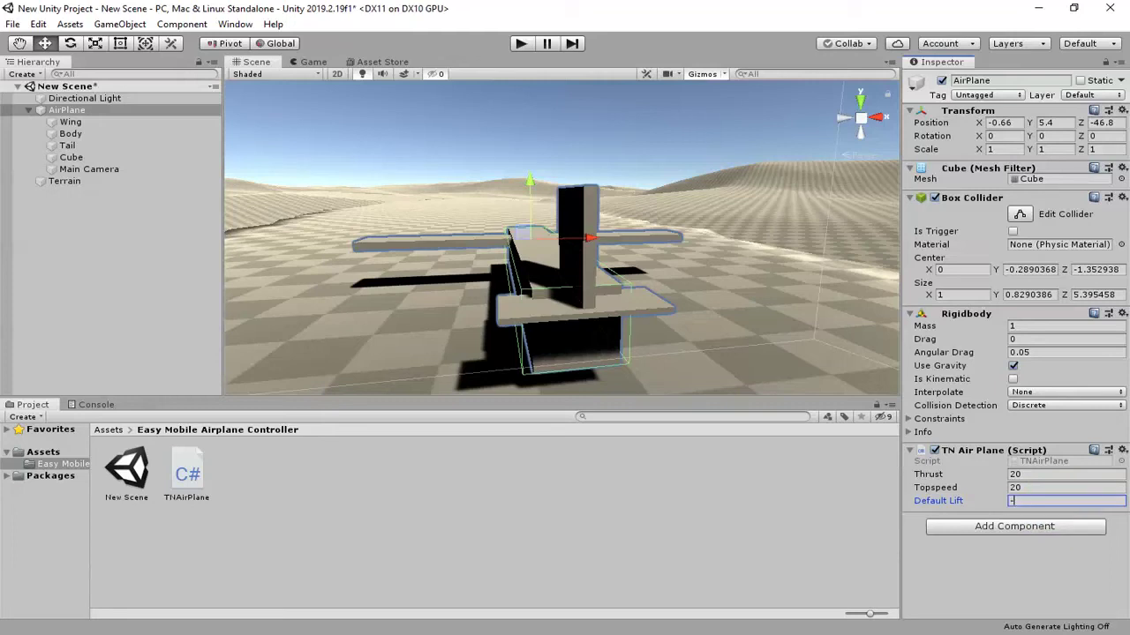
text(-10)
click(520, 43)
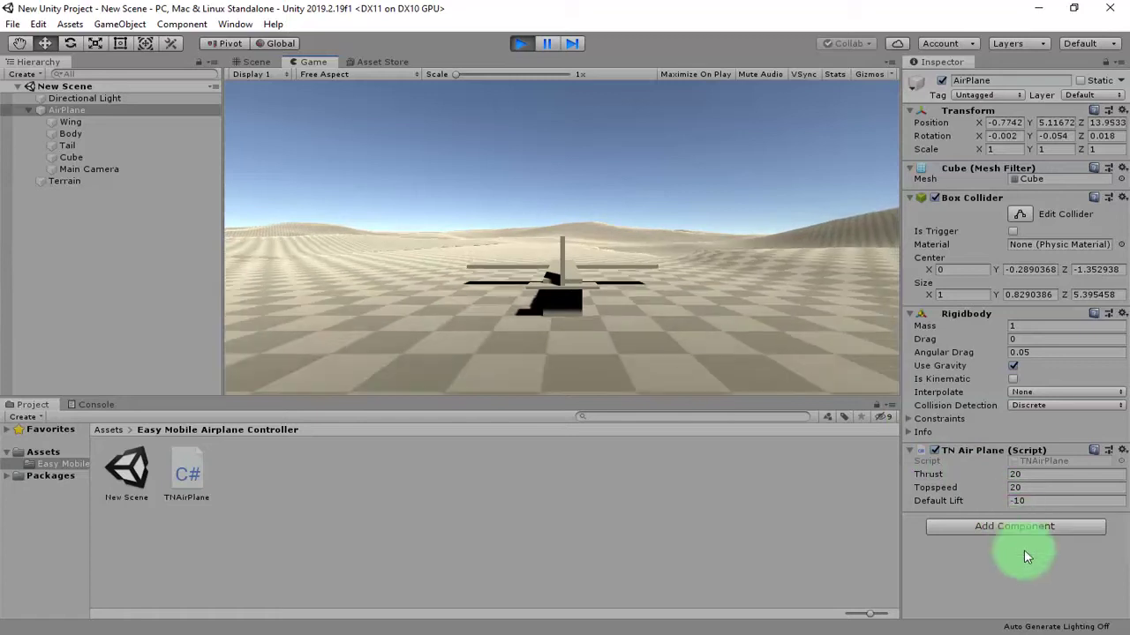
click(1046, 500)
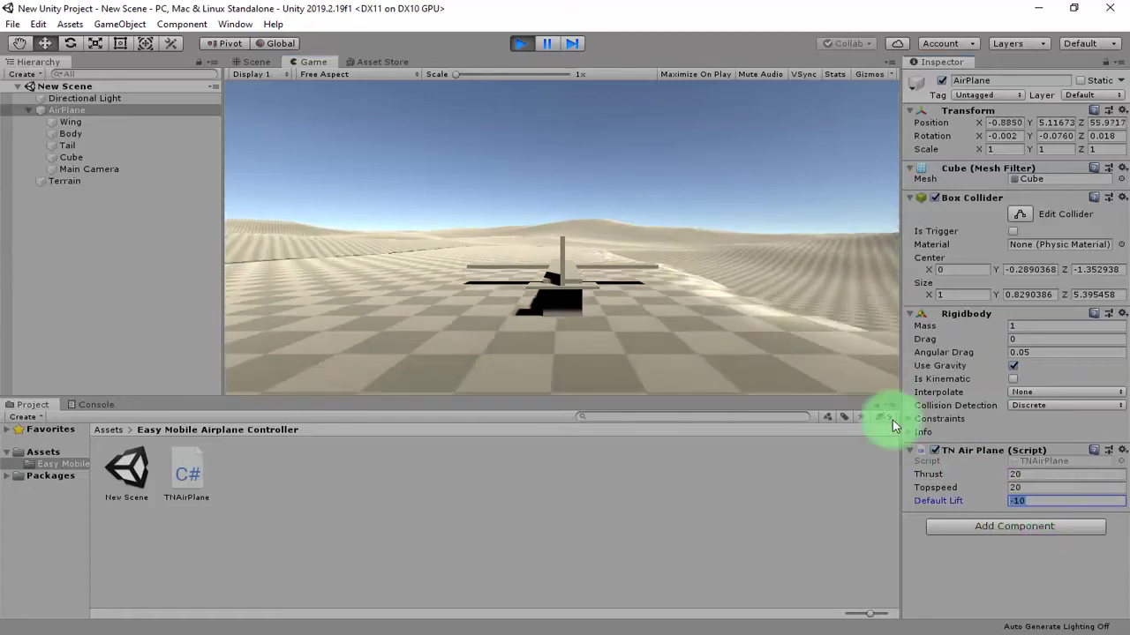
click(520, 43)
click(1018, 501)
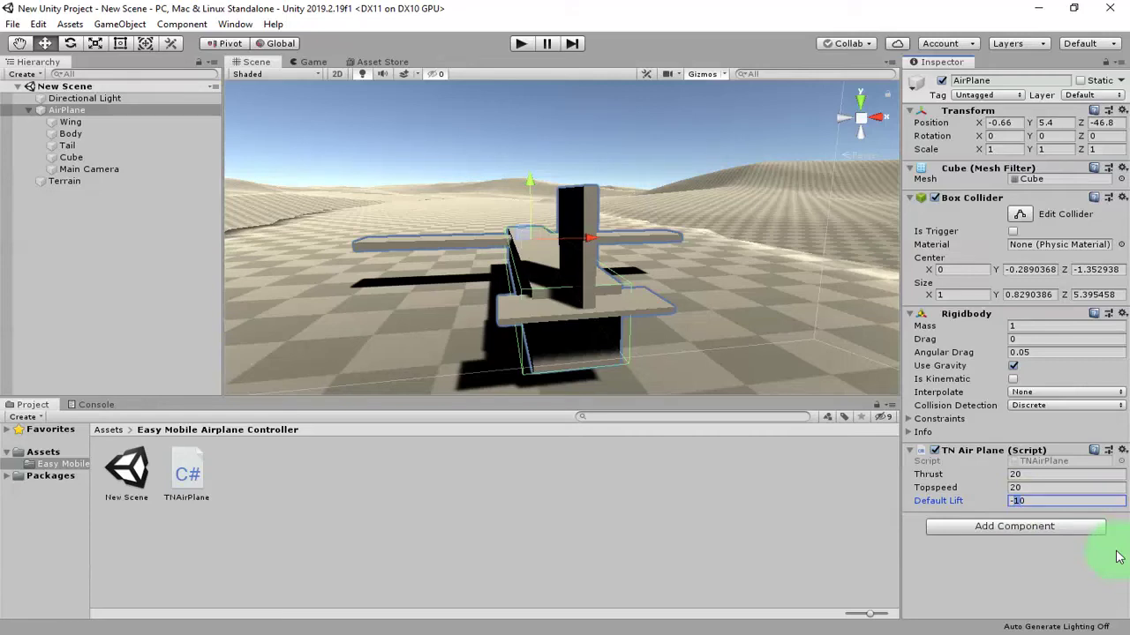
Set Default Lift to -20 and run a test flight.
text(-20)
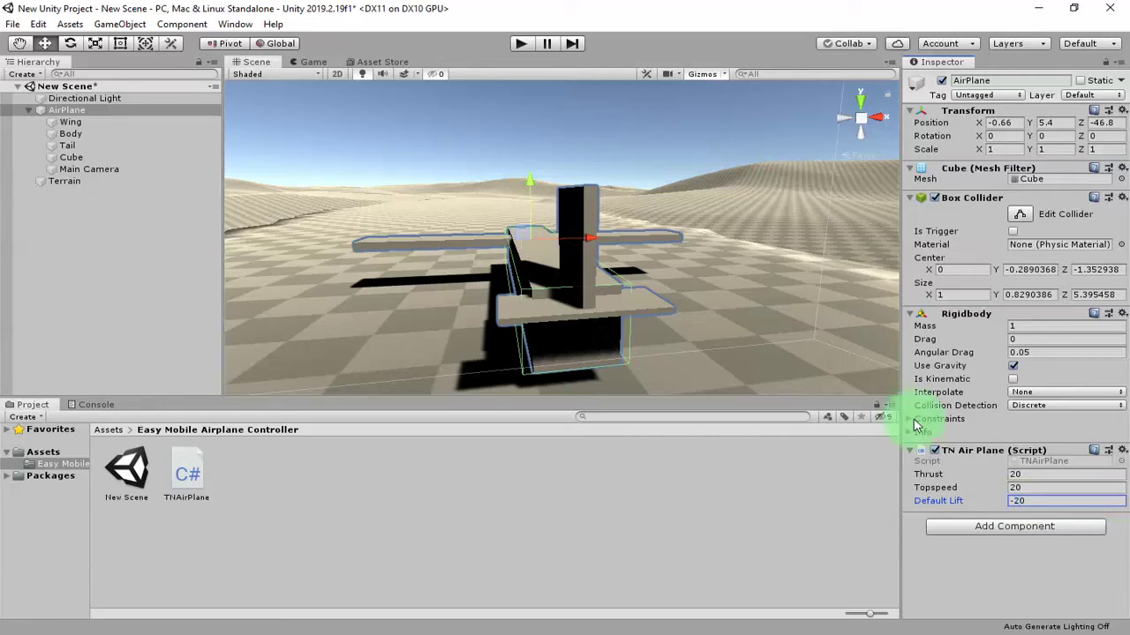
click(522, 43)
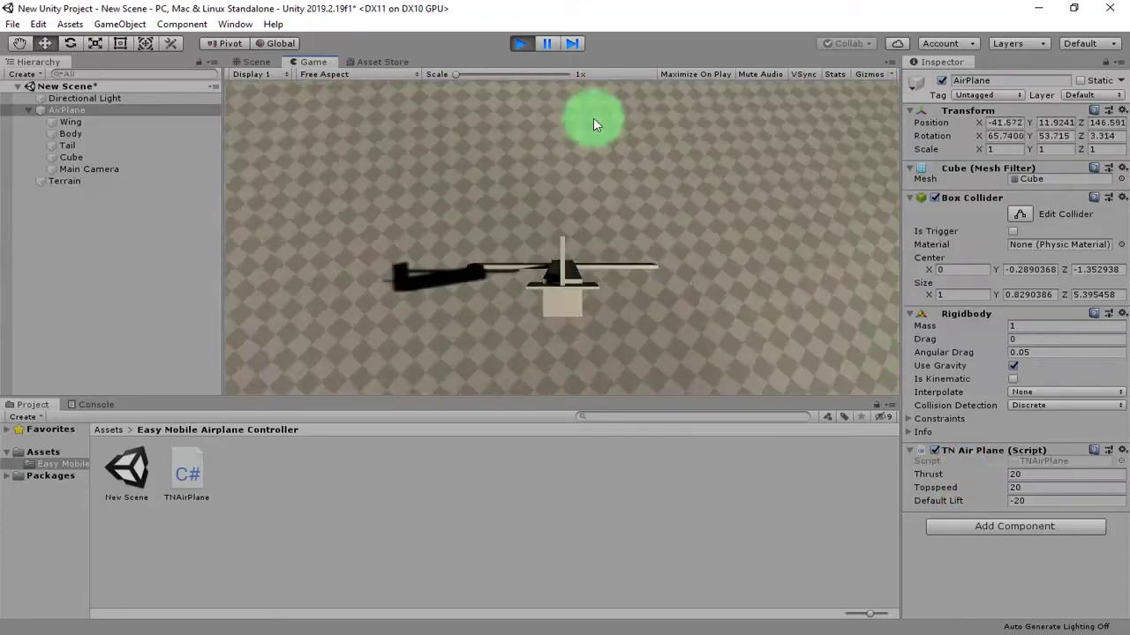
click(521, 43)
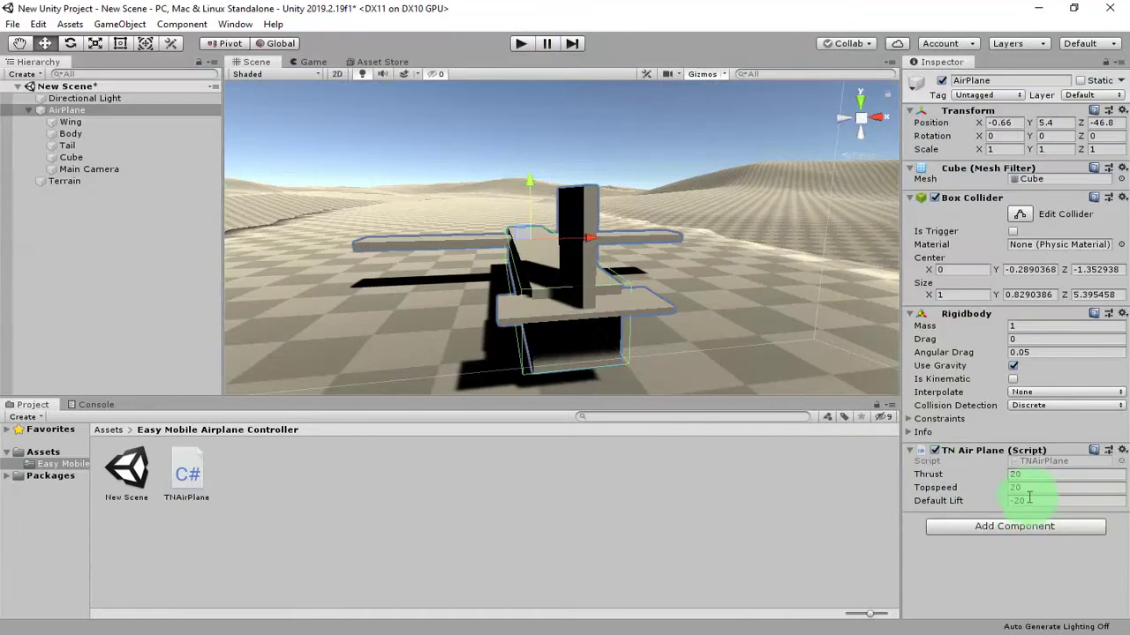
Change Default Lift to -30 and test-fly; the plane flips over.
click(1017, 499)
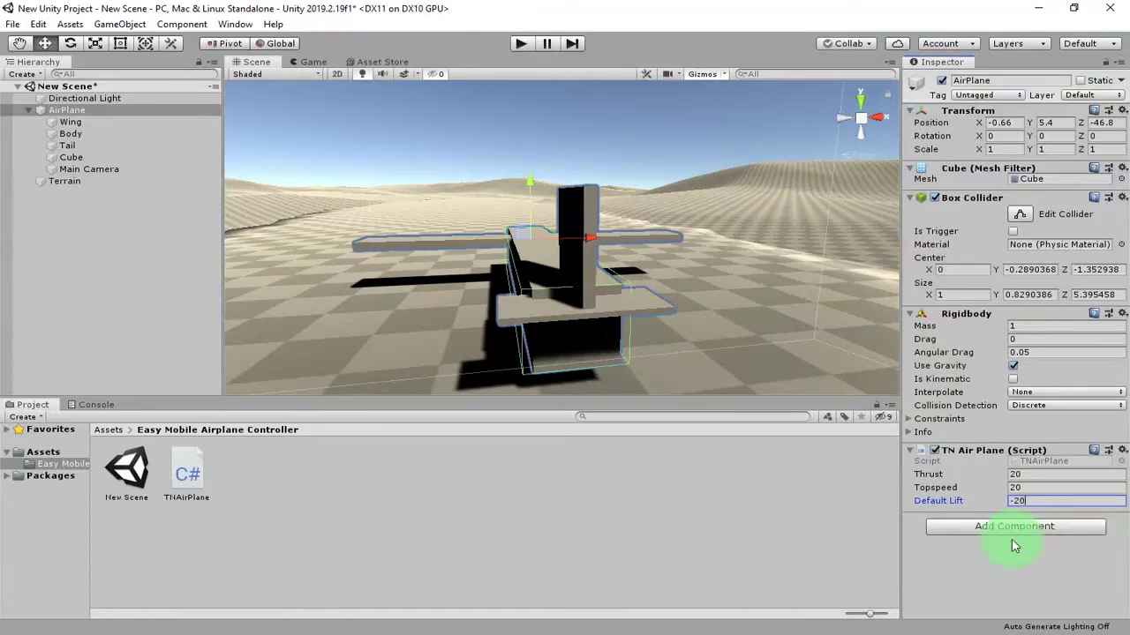
key(Left)
key(Left)
click(522, 43)
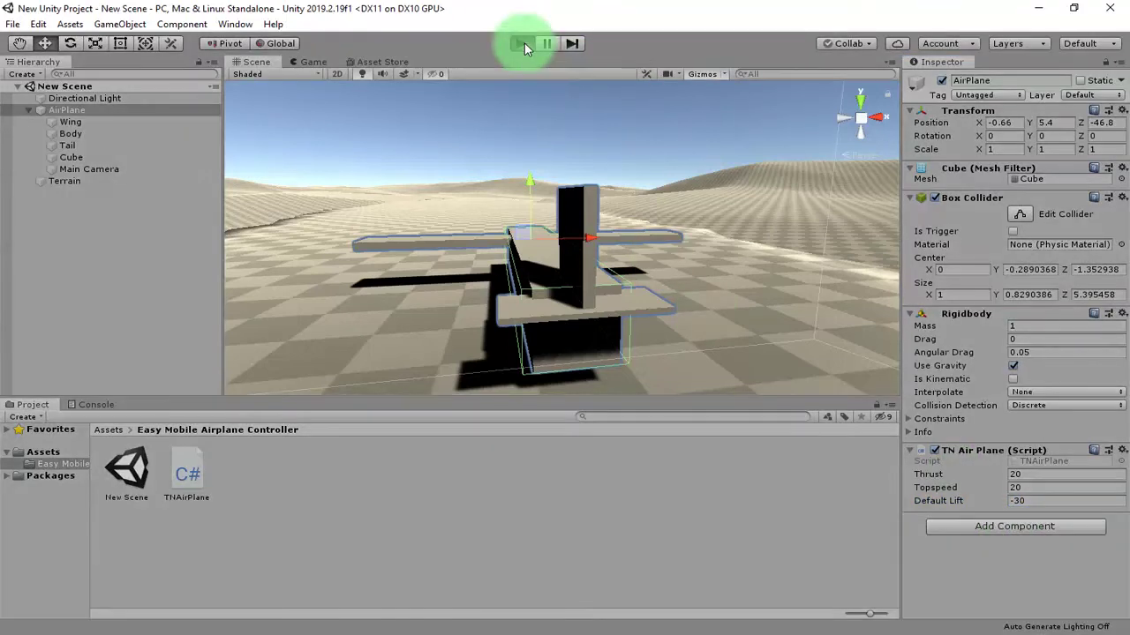
click(646, 356)
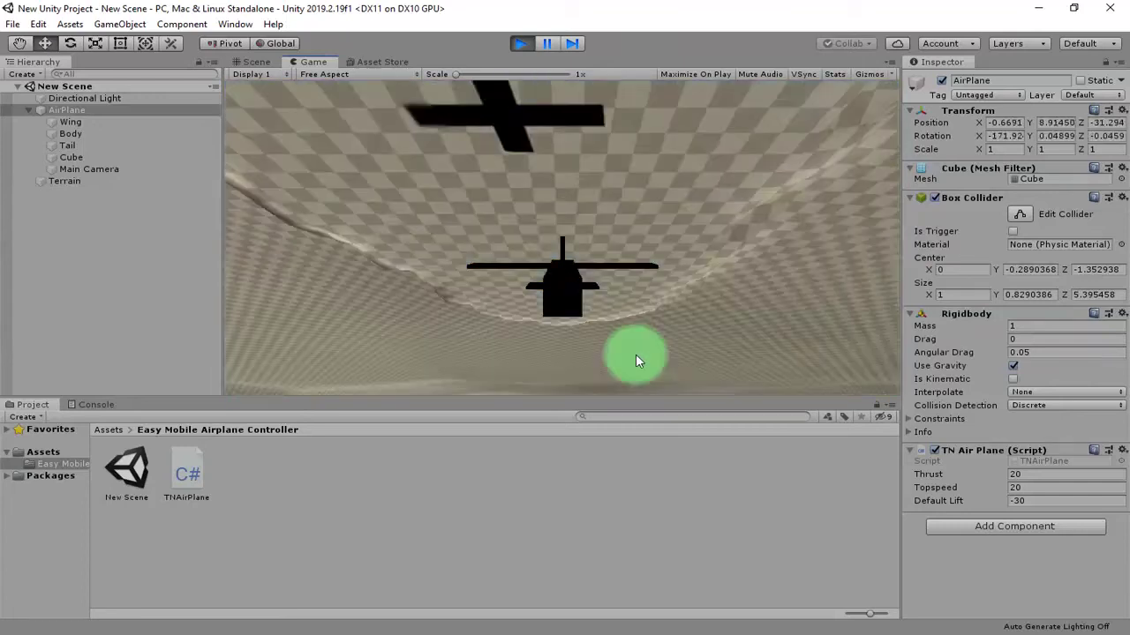
click(524, 43)
click(1015, 500)
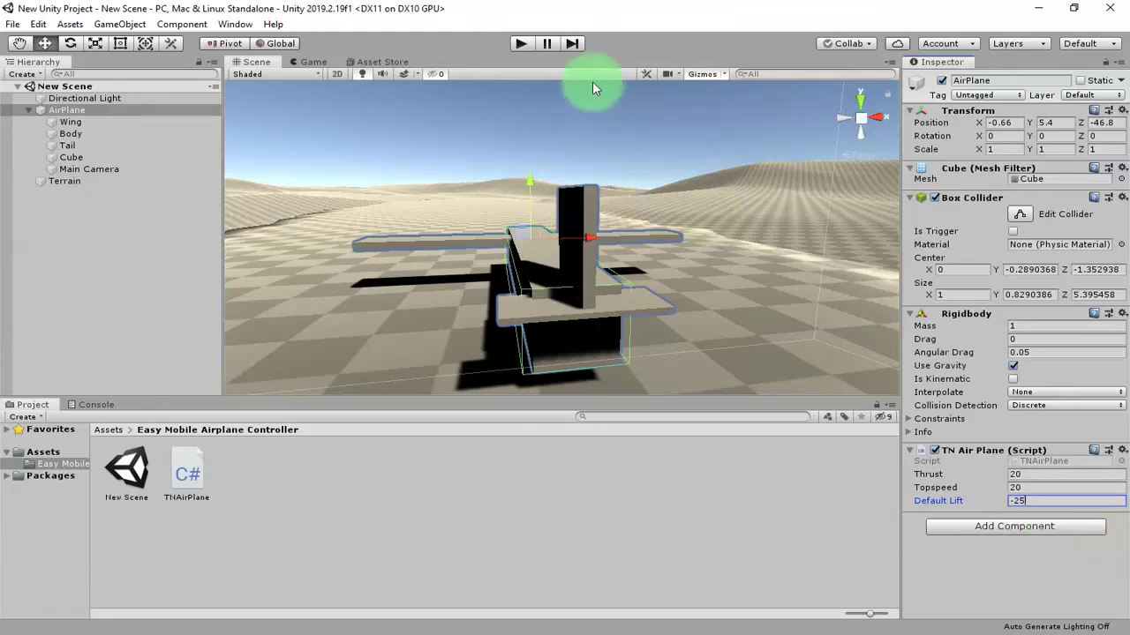
Test-fly with Default Lift -25, then switch to TNAirPlane.cs in Notepad++.
click(519, 43)
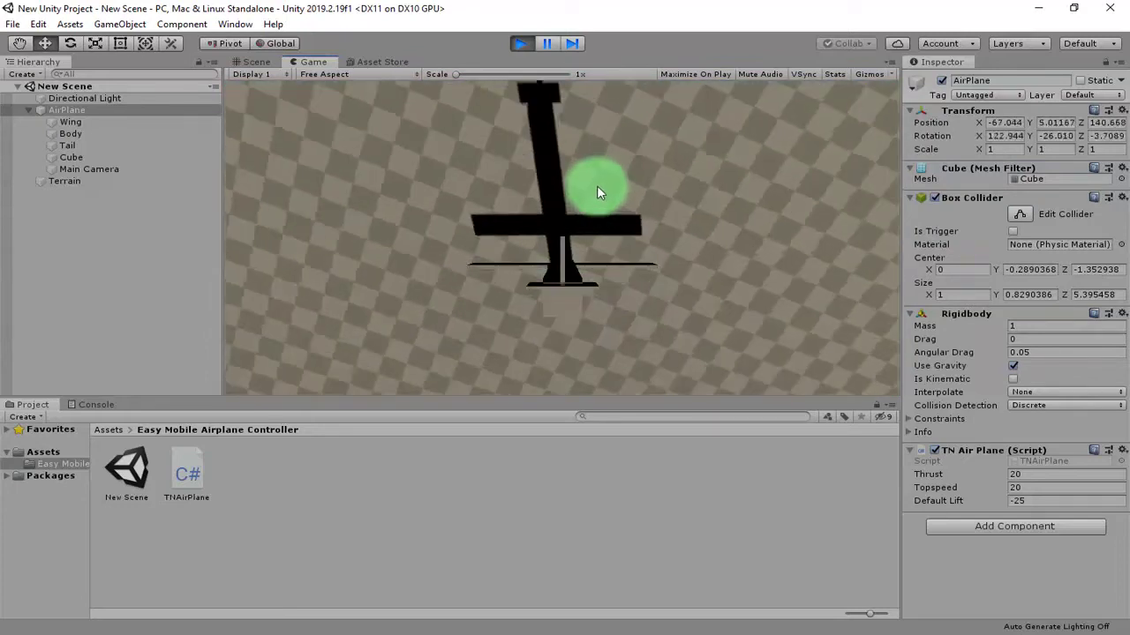
click(520, 44)
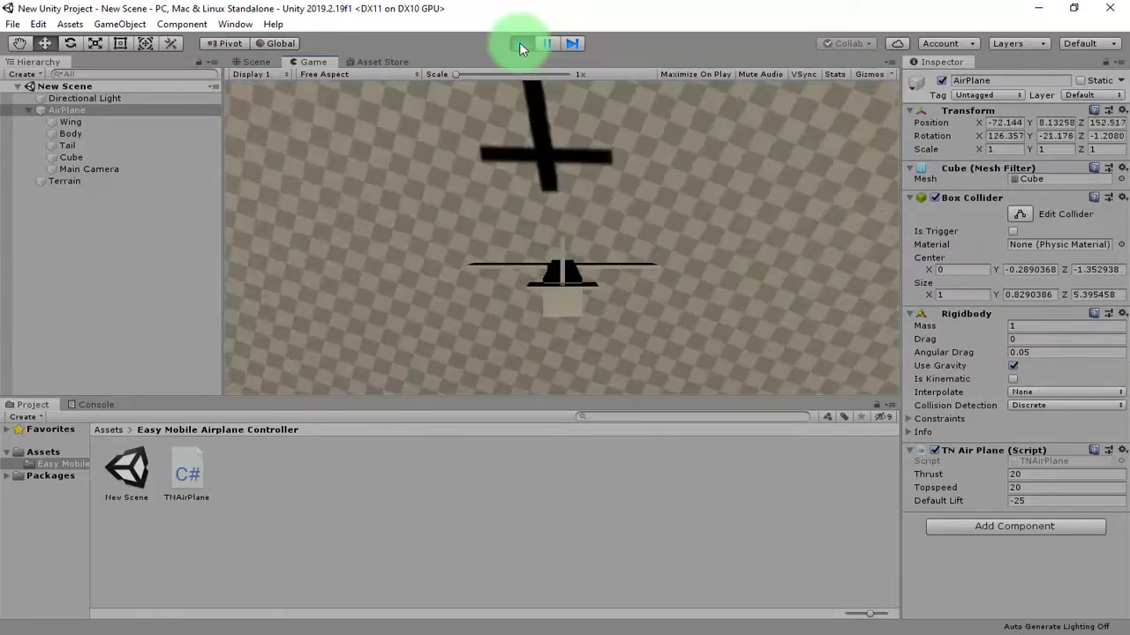
click(520, 45)
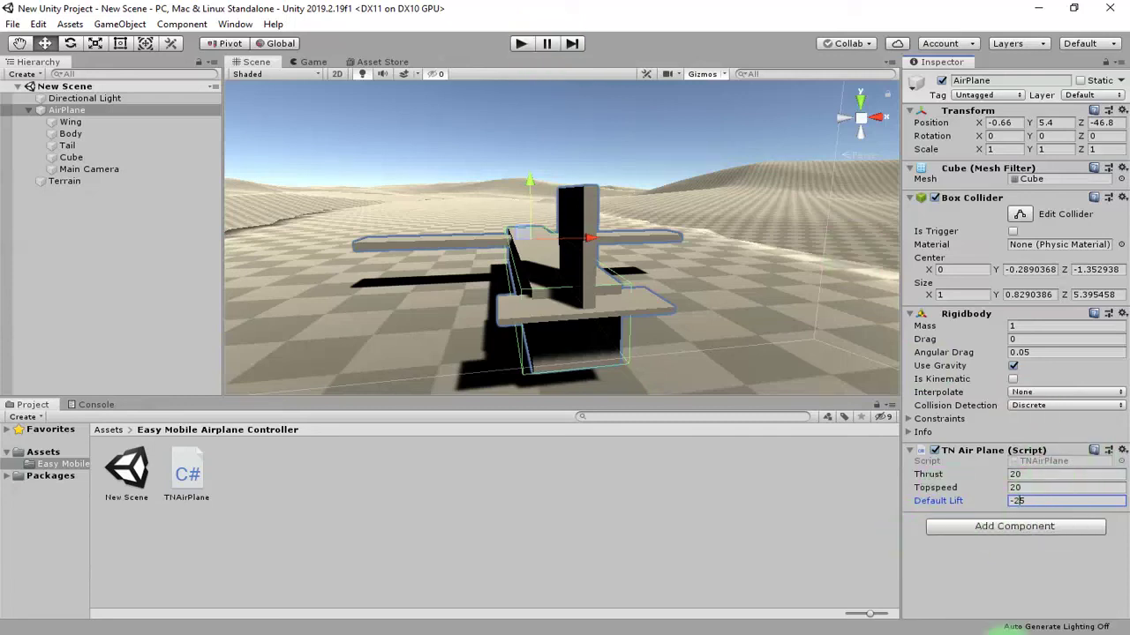
click(913, 628)
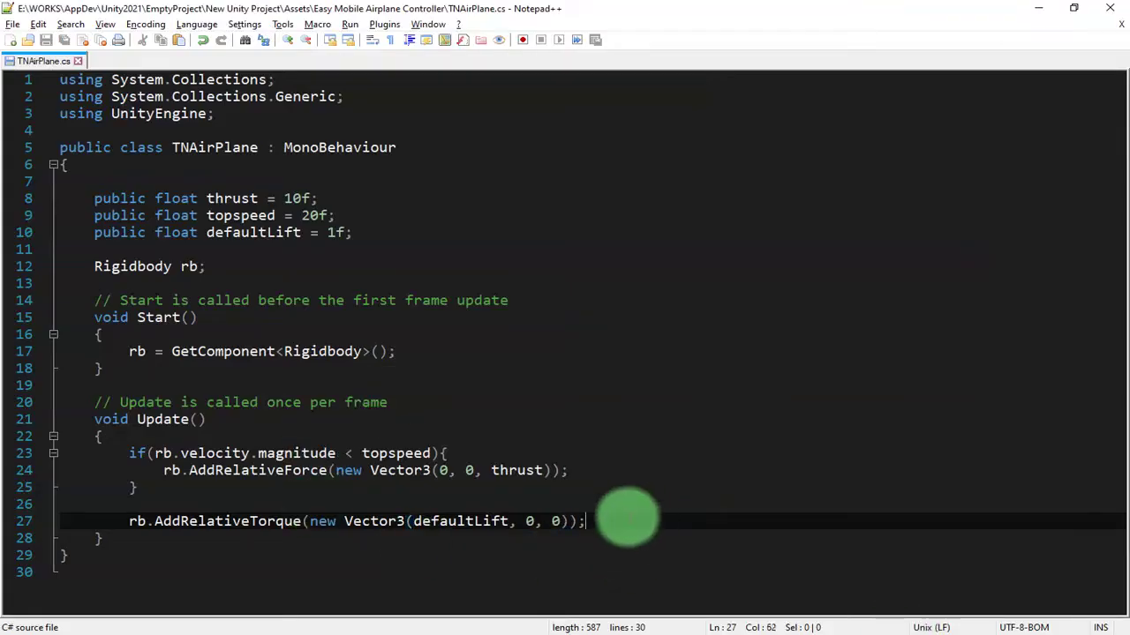
Replace the AddRelativeTorque line with transfor.Rotate();, save, and return to Unity.
key(shift+Home)
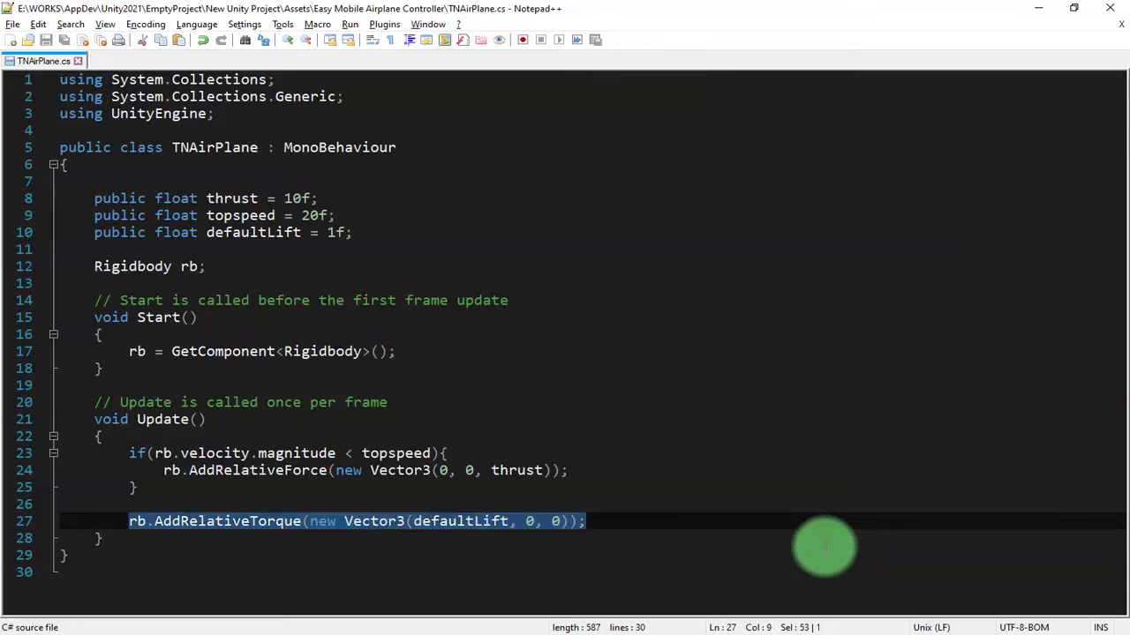
key(ctrl+x)
key(ctrl+s)
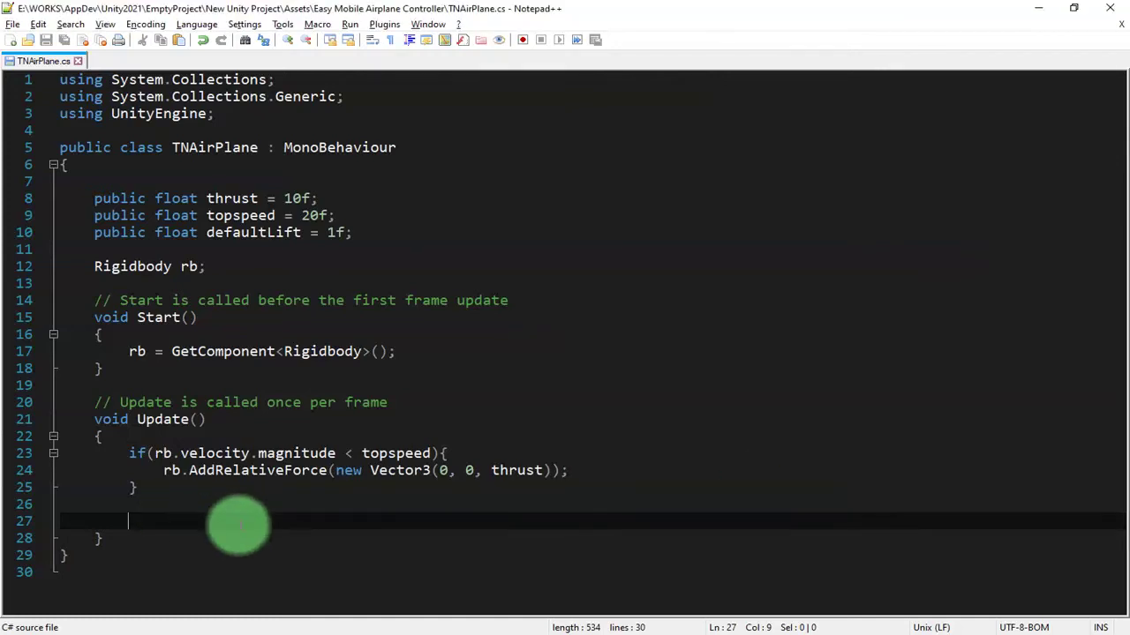
text(transfor.Rotate();)
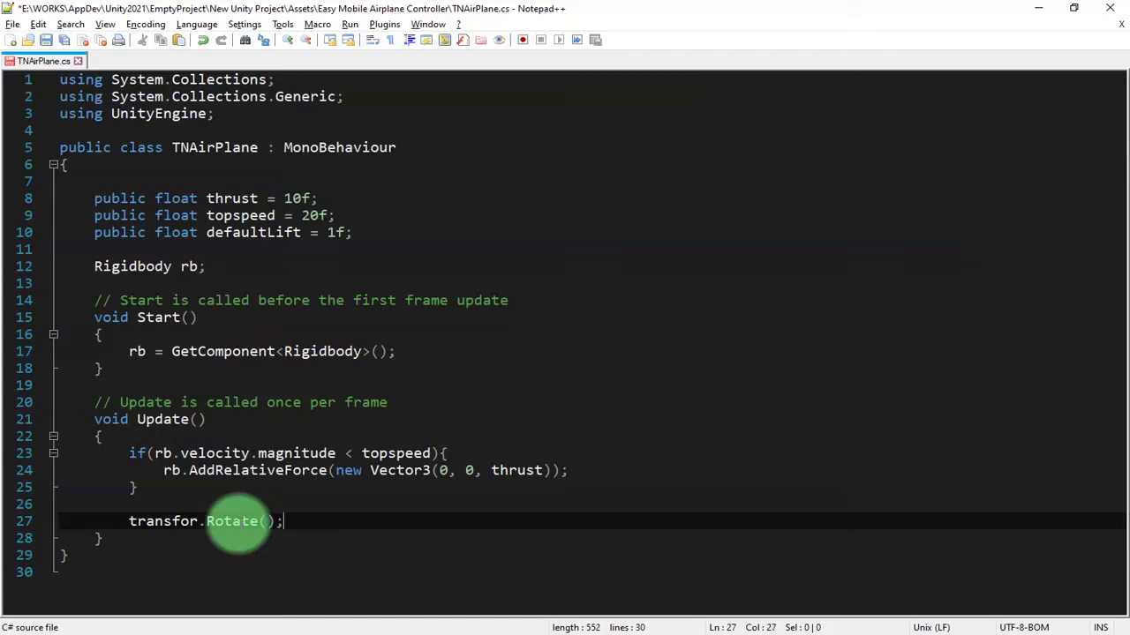
key(ctrl+s)
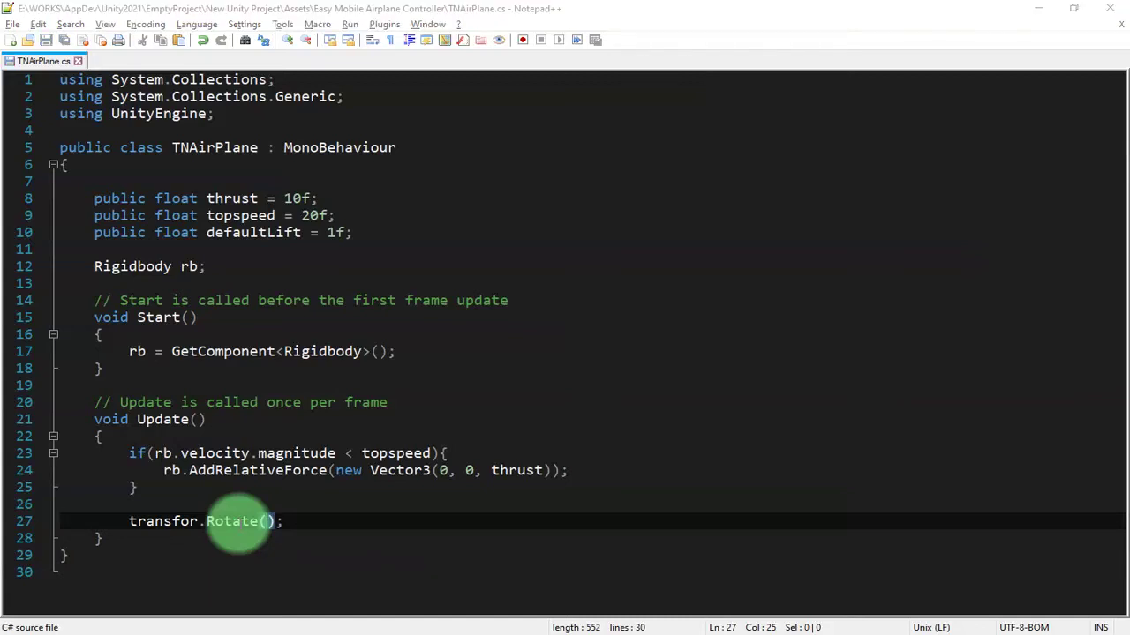
click(357, 630)
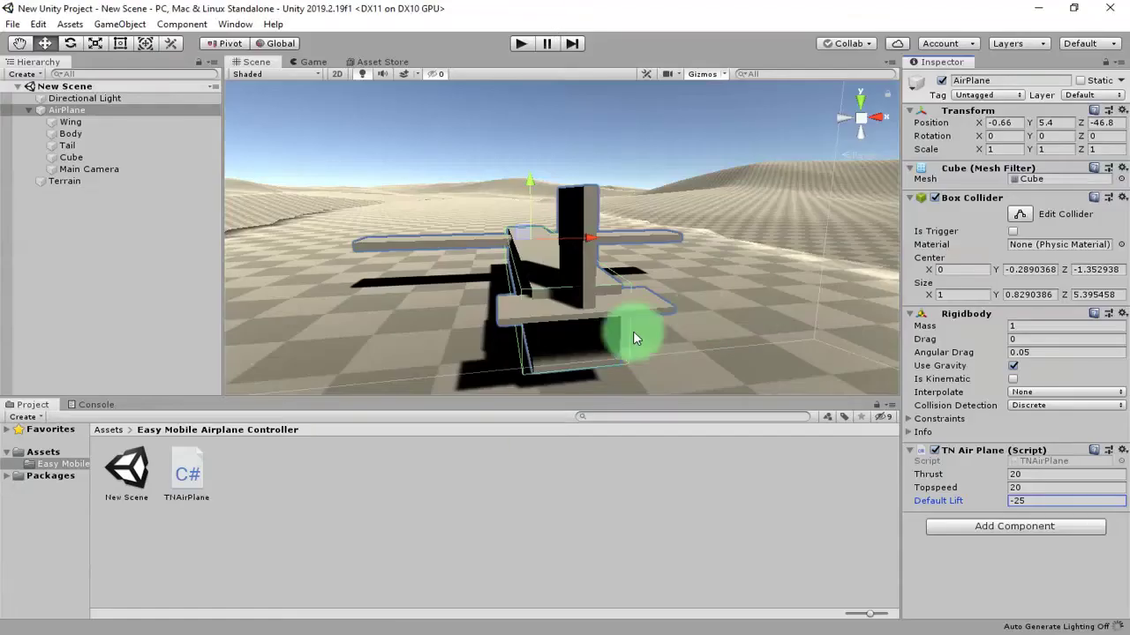
Orbit around the airplane, then make defaultLift the first argument of Rotate in the script.
key(alt)
alt+drag(500, 308, 671, 291)
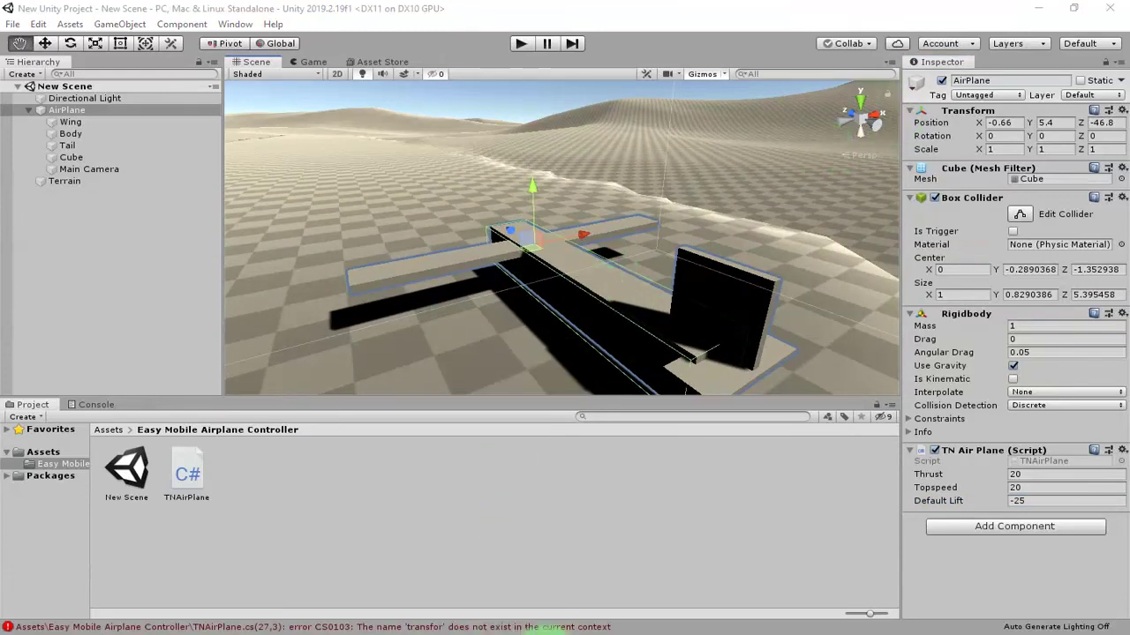
key(alt+Tab)
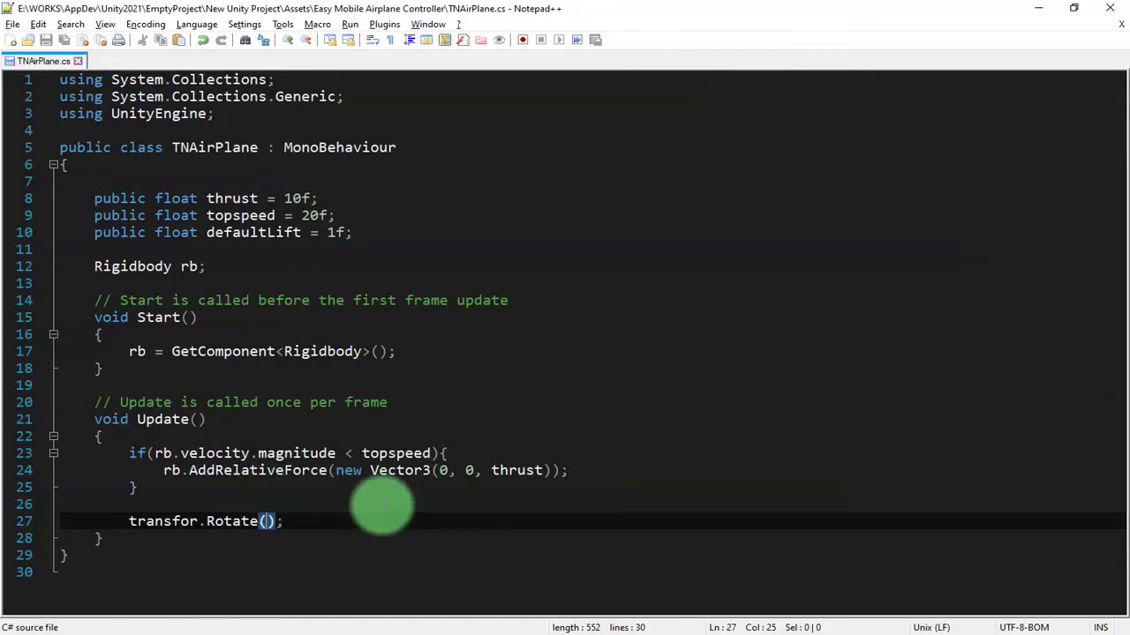
text(0,0,0)
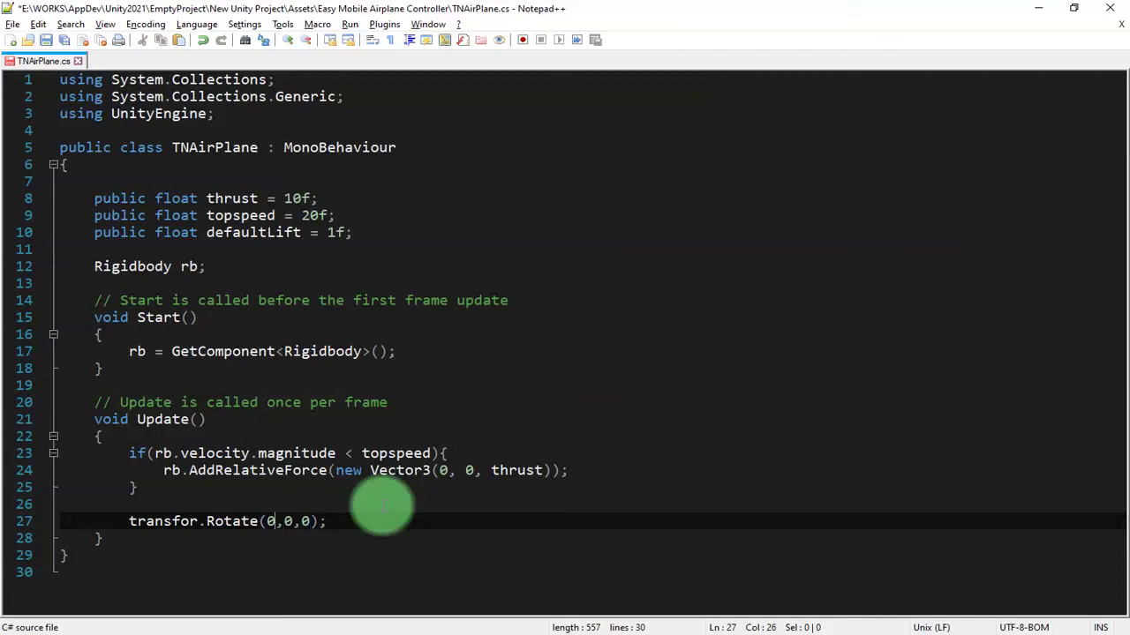
key(shift+Left)
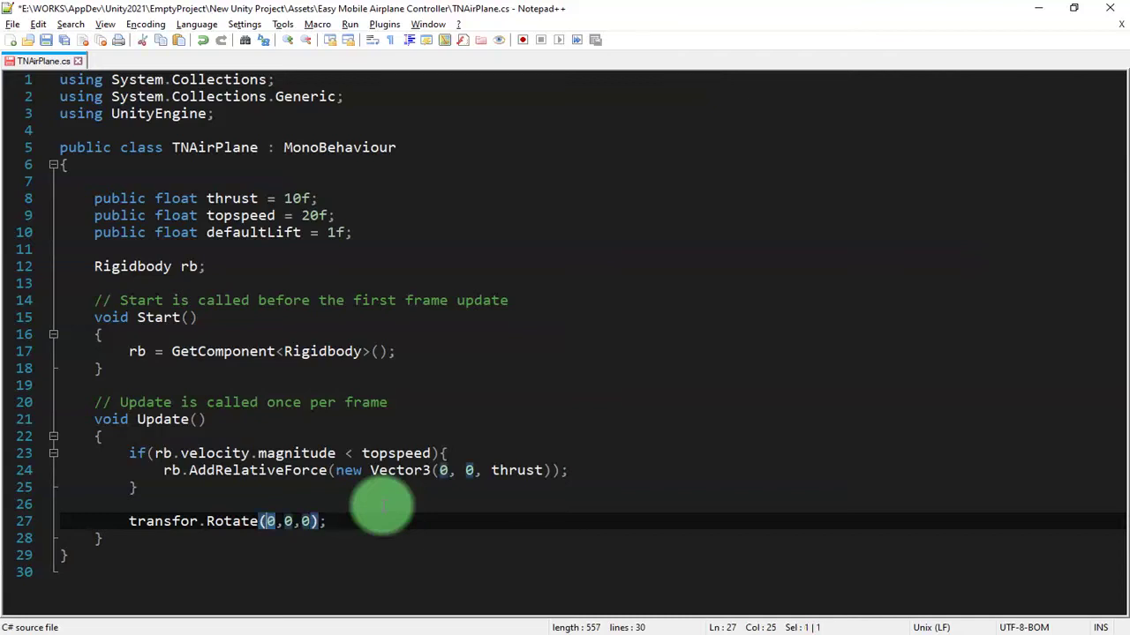
double_click(260, 232)
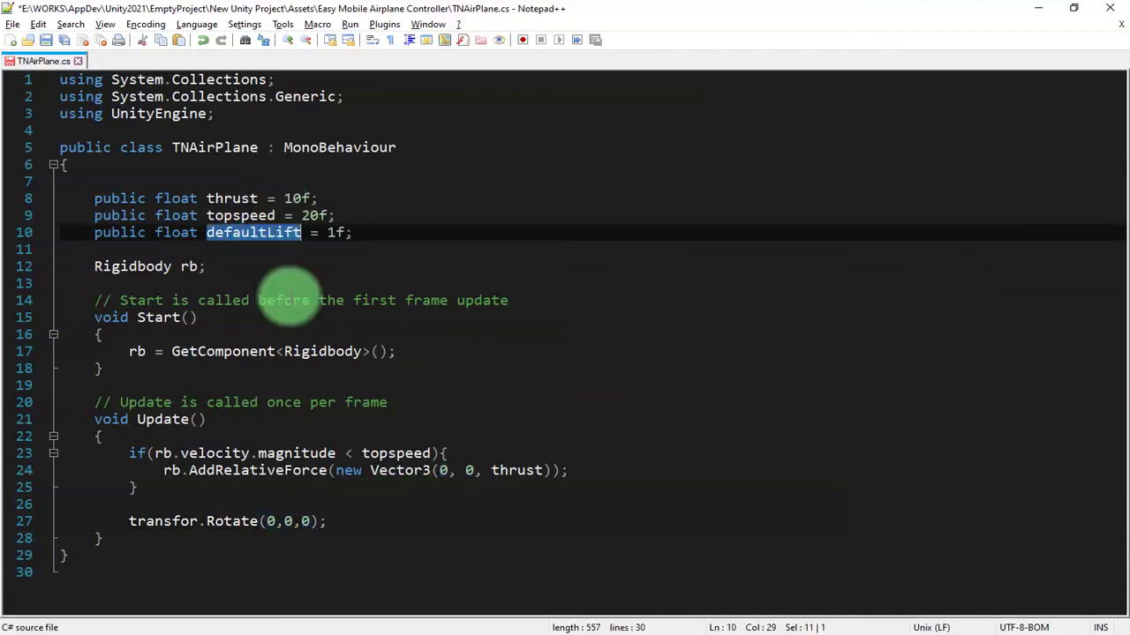
key(ctrl+c)
double_click(270, 522)
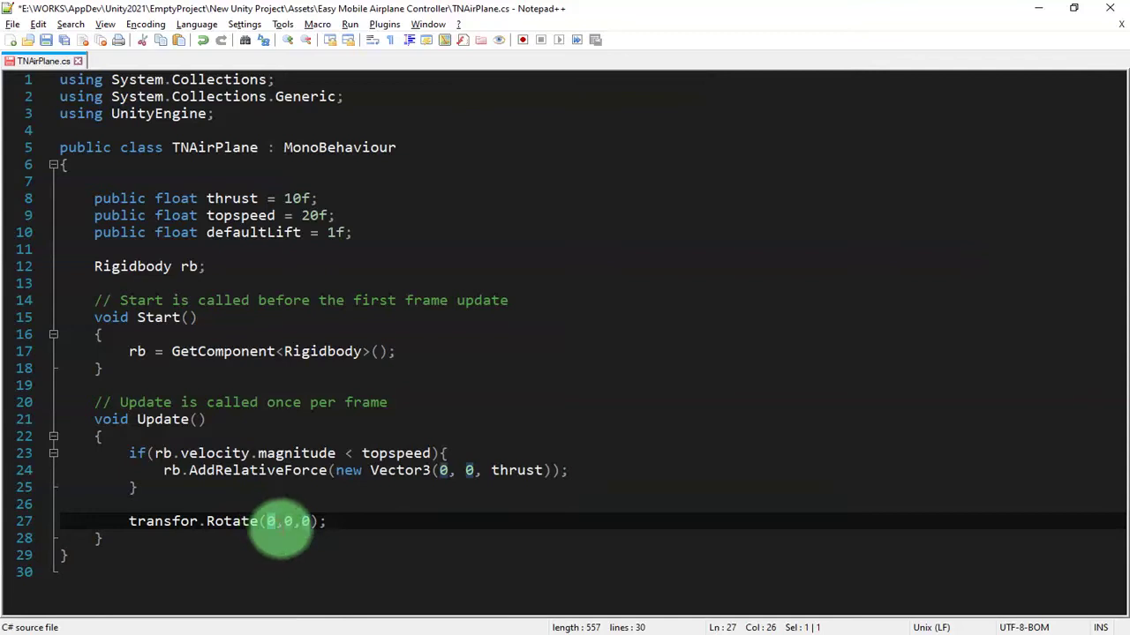
key(ctrl+v)
Save, fix the 'transfor' typo to 'transform' flagged by Unity, and save again.
key(ctrl+s)
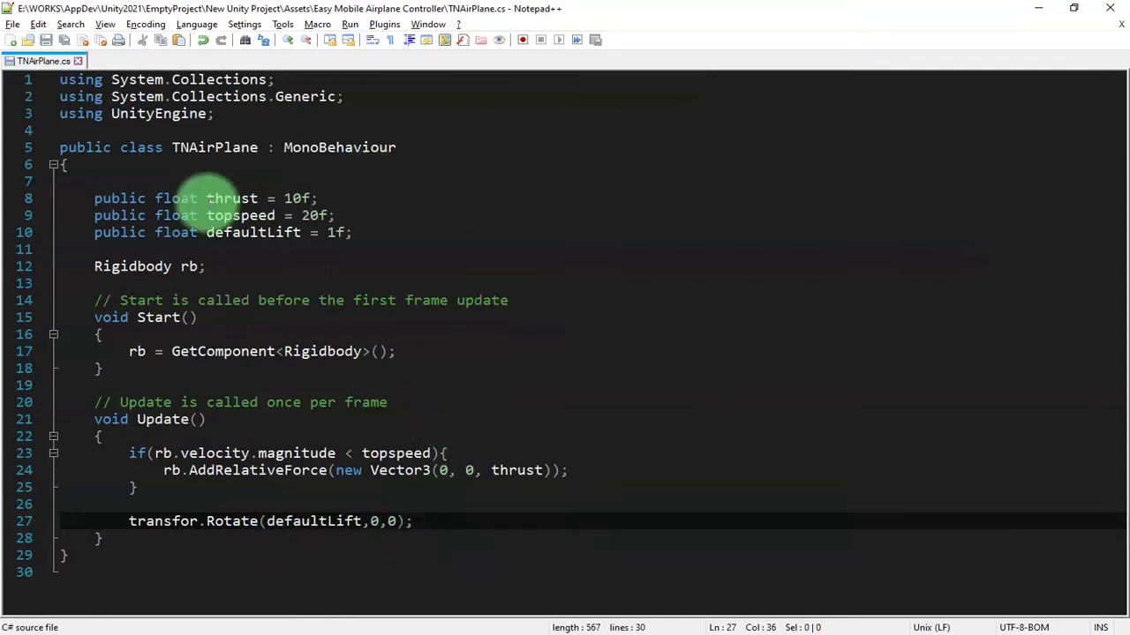
key(alt+Tab)
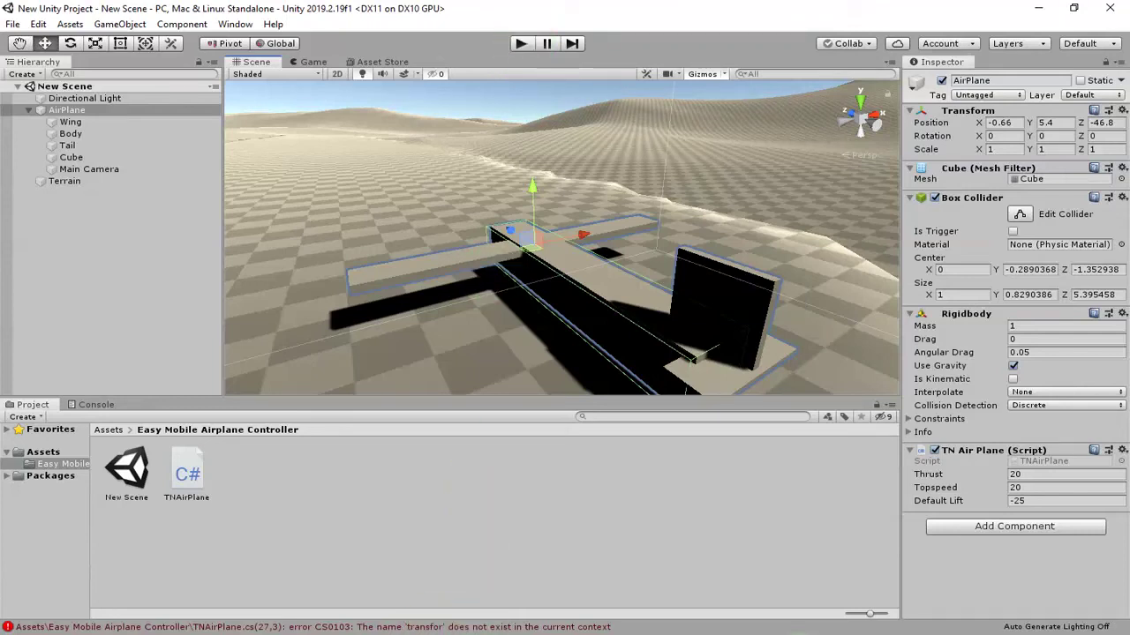
key(alt+Tab)
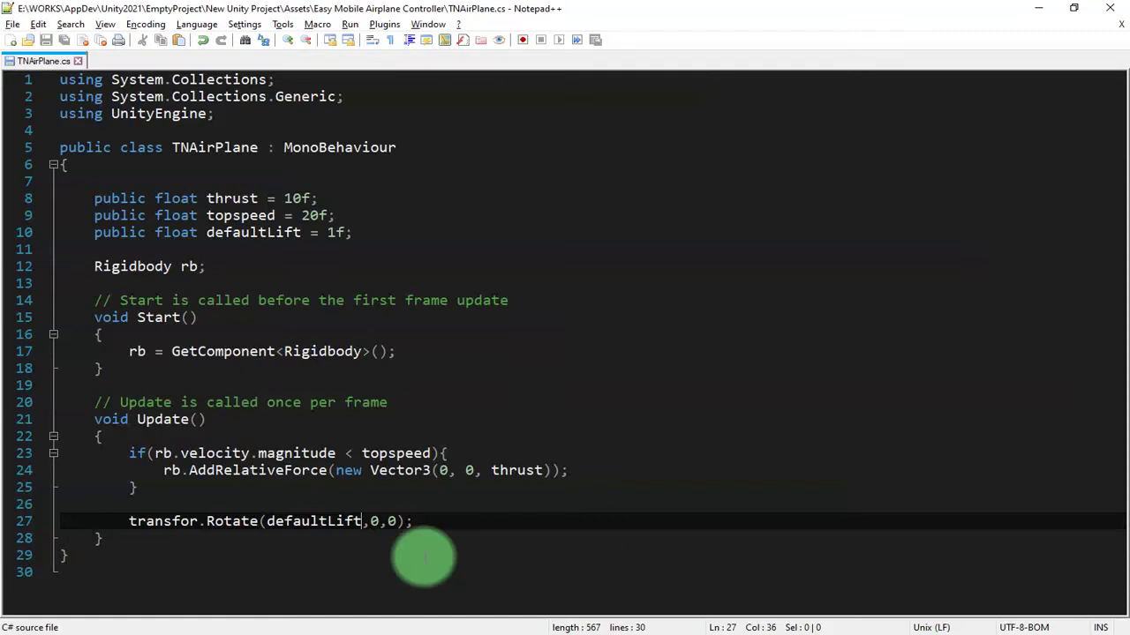
click(200, 522)
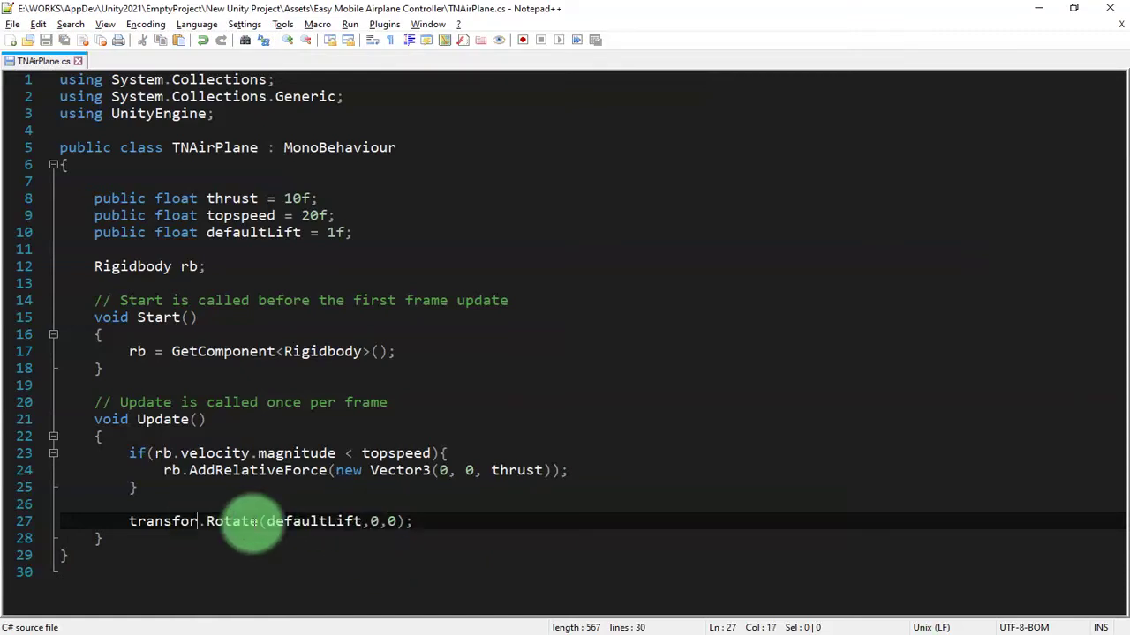
text(m)
key(ctrl+s)
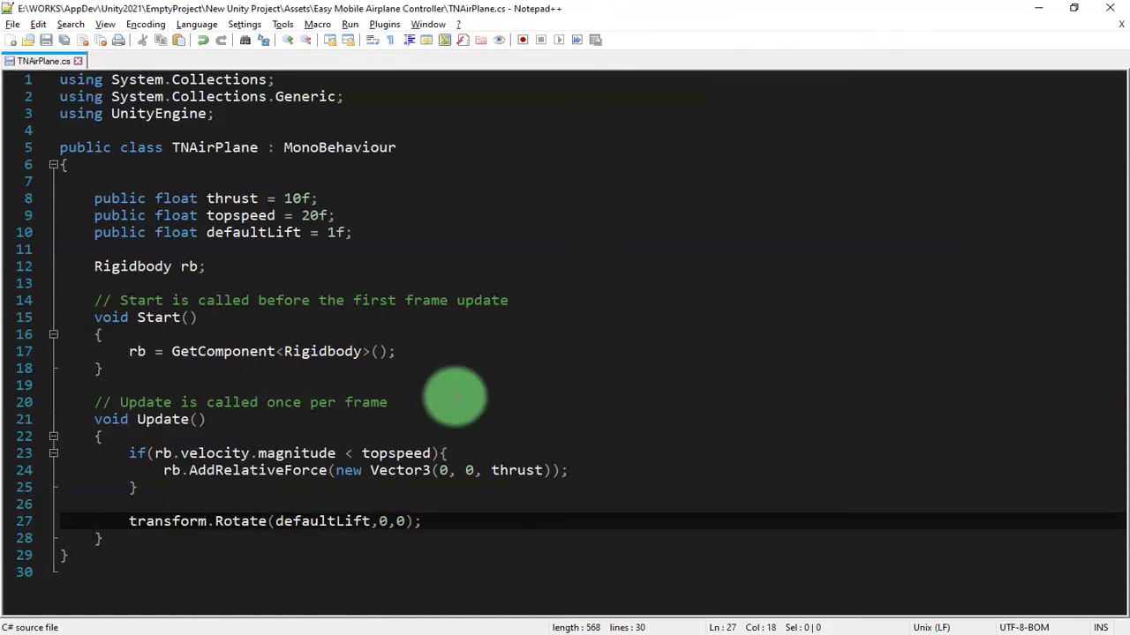
key(alt+Tab)
click(531, 41)
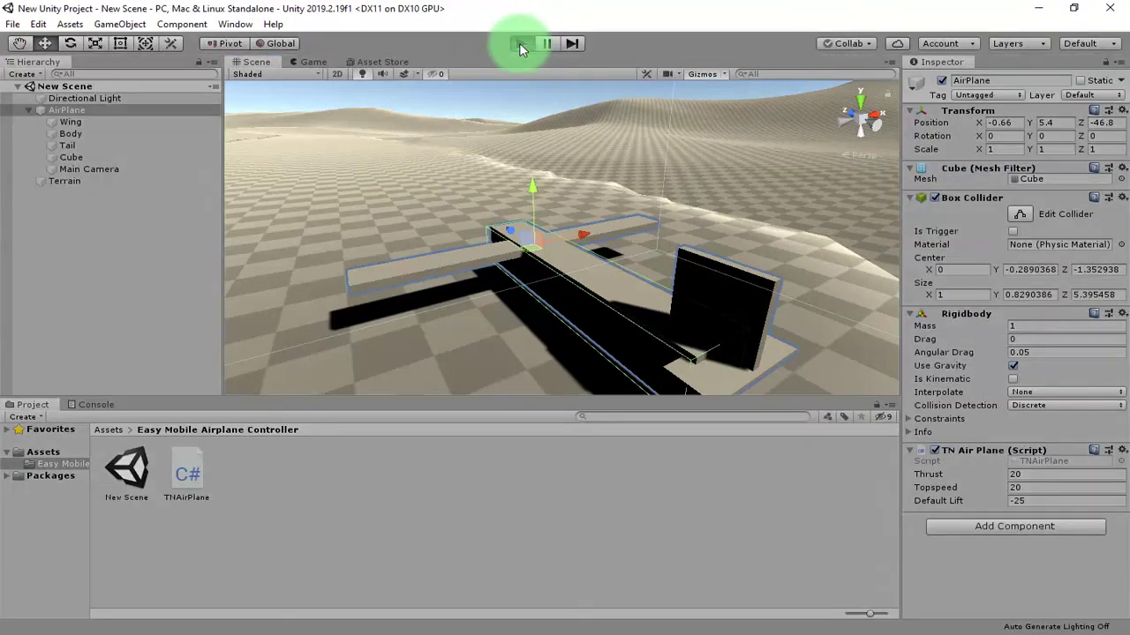
Stop the running flight, set Default Lift to 1, and test-fly again.
click(523, 243)
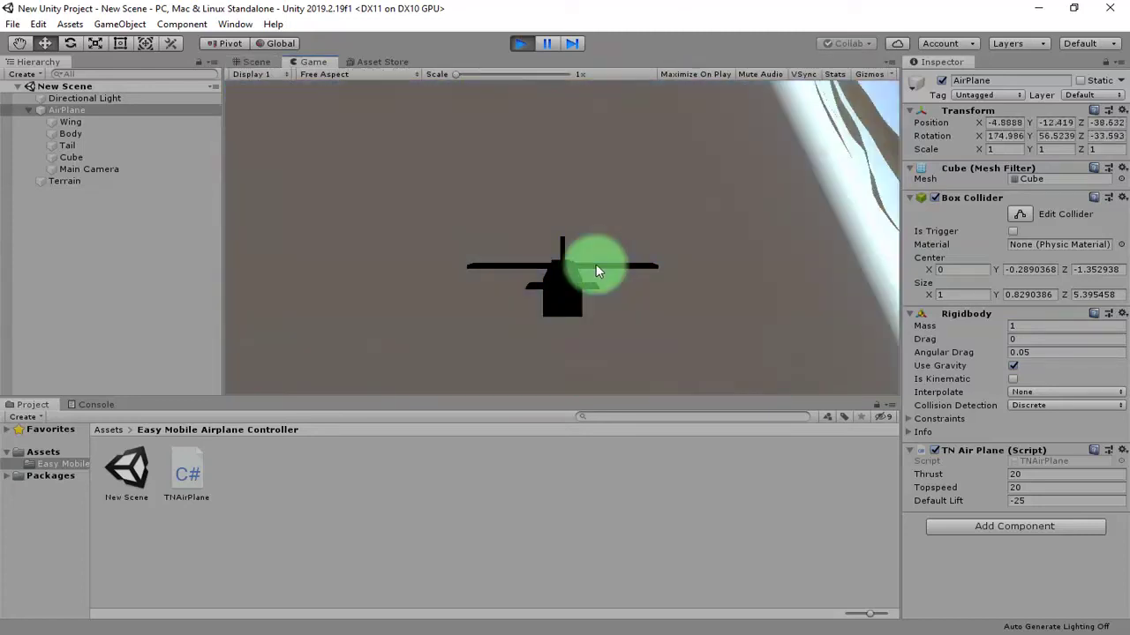
click(520, 43)
click(1064, 503)
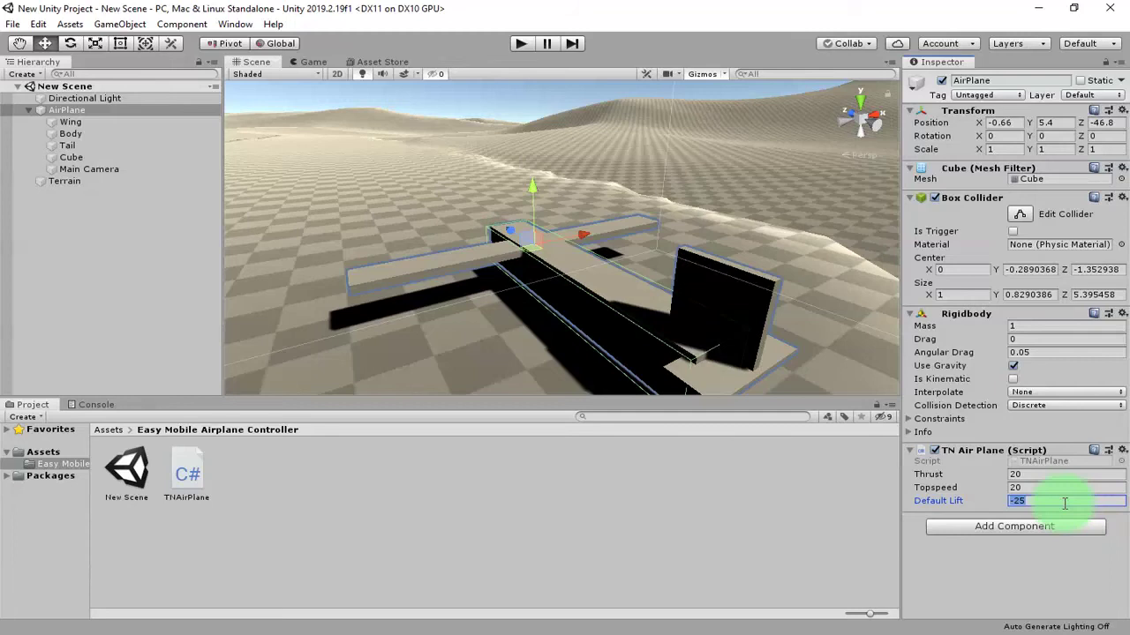
text(1)
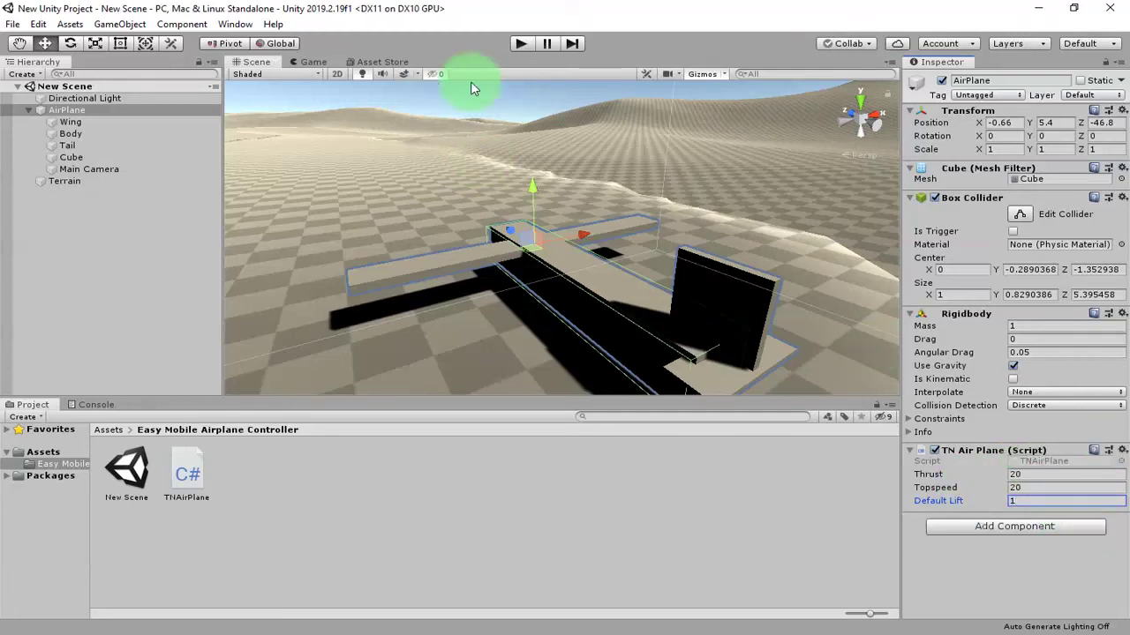
click(522, 43)
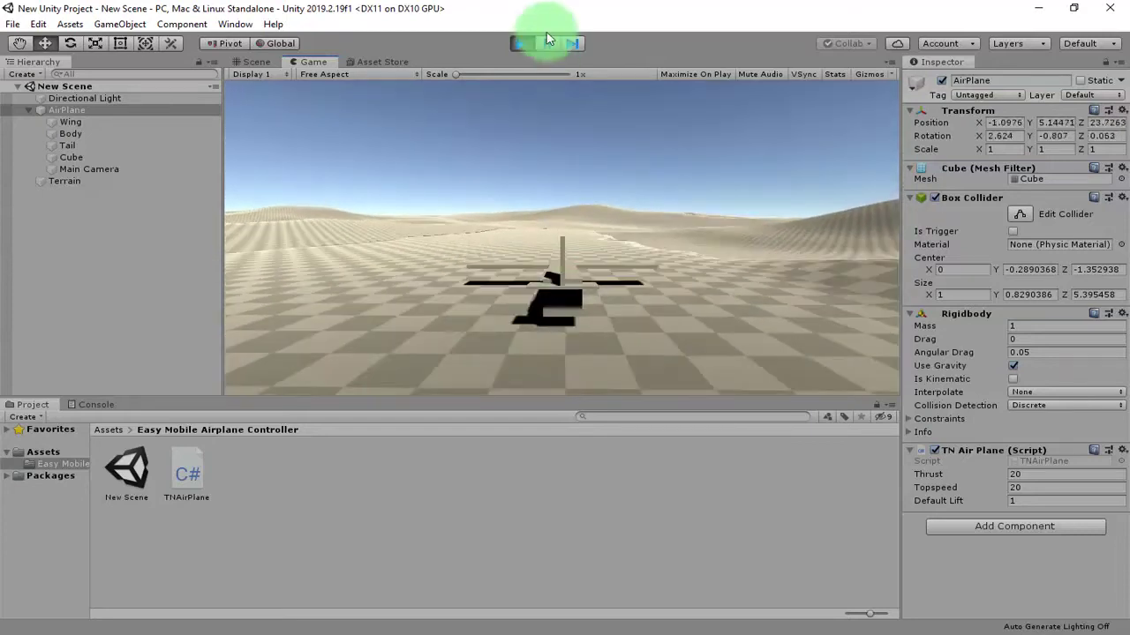
click(520, 43)
Set Default Lift to -0.1 and save the scene.
click(1028, 500)
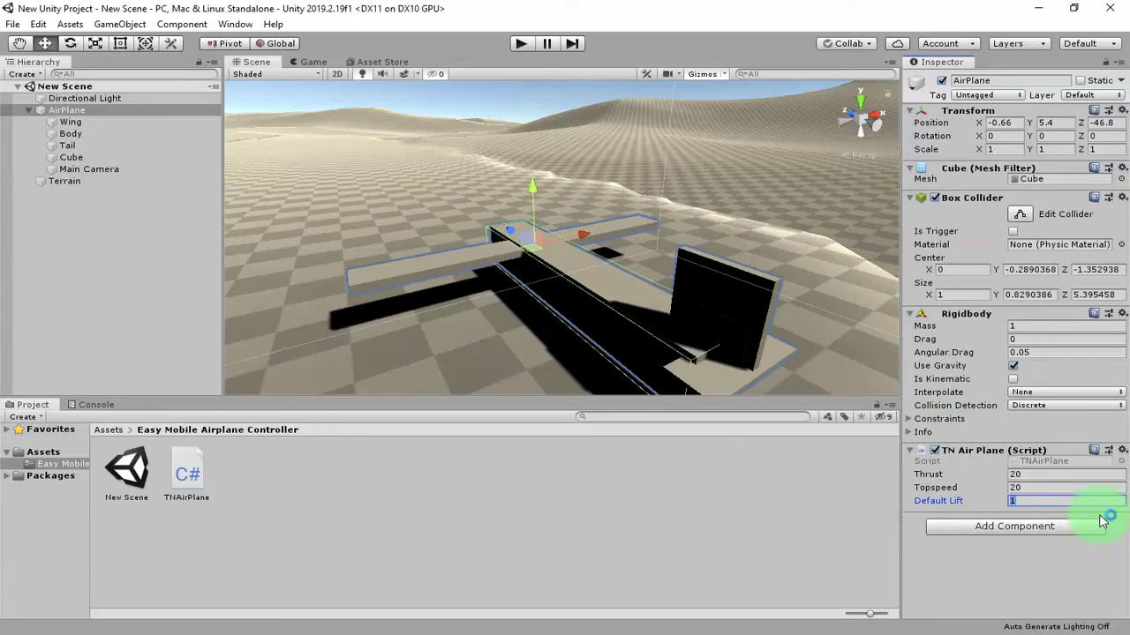
text(-)
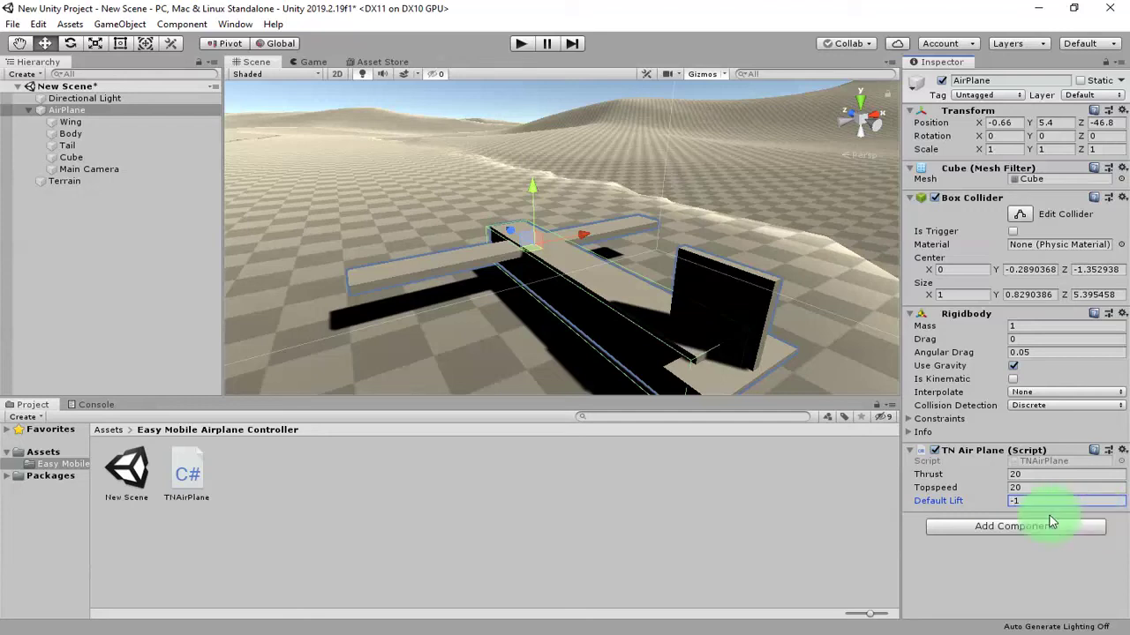
double_click(1014, 500)
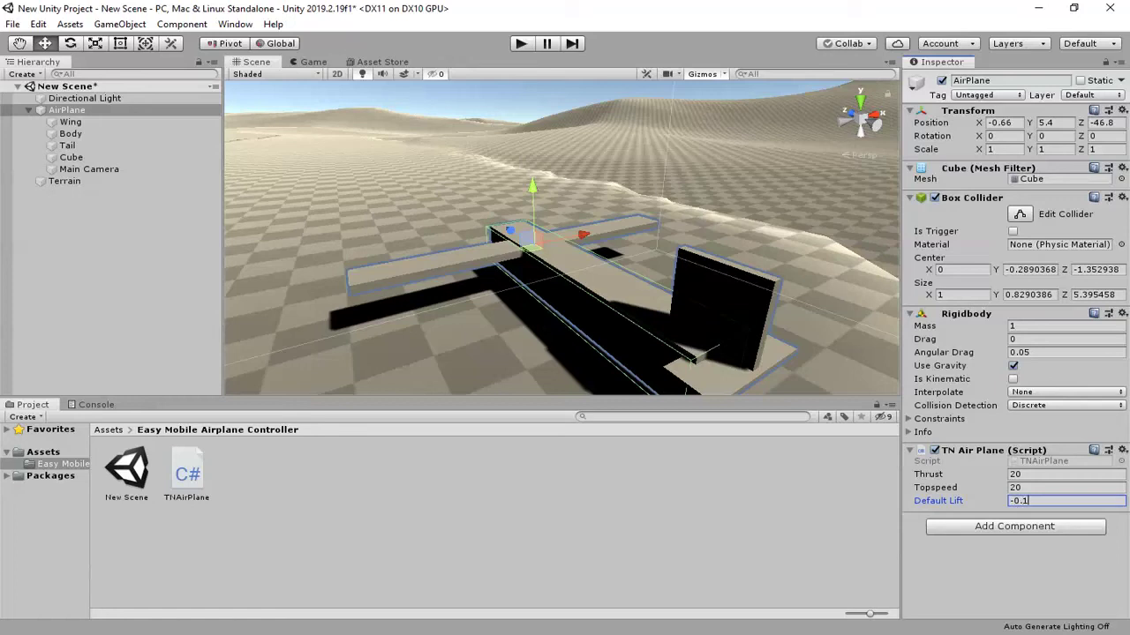
key(ctrl+s)
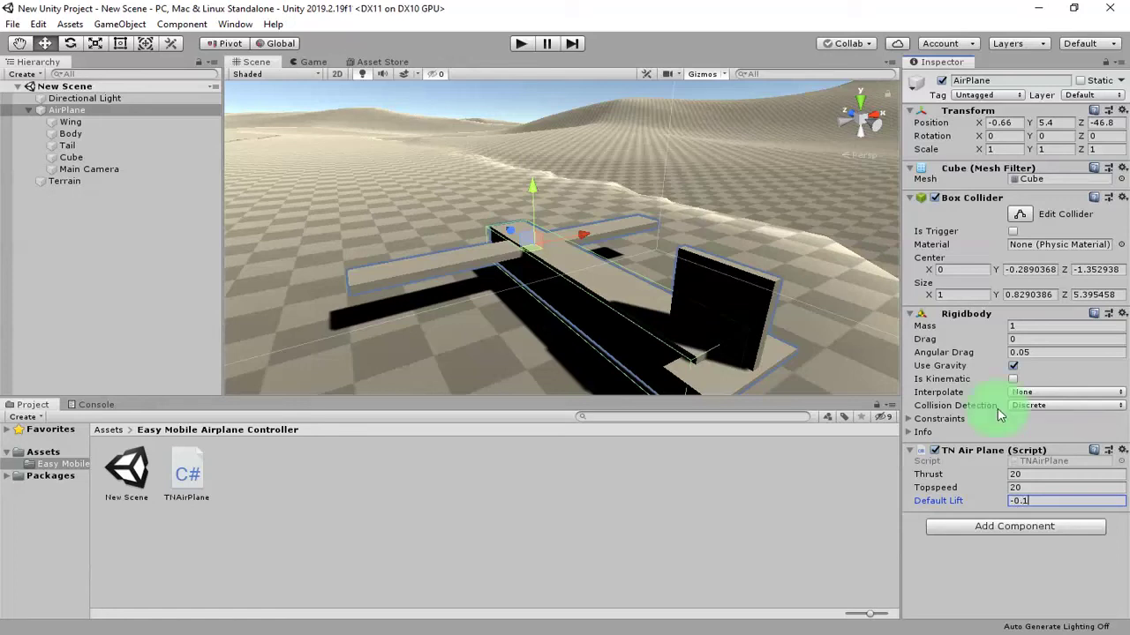
Test-fly at Default Lift -0.1, dragging the lift value mid-flight to make the plane bank.
click(520, 43)
drag(686, 333, 648, 368)
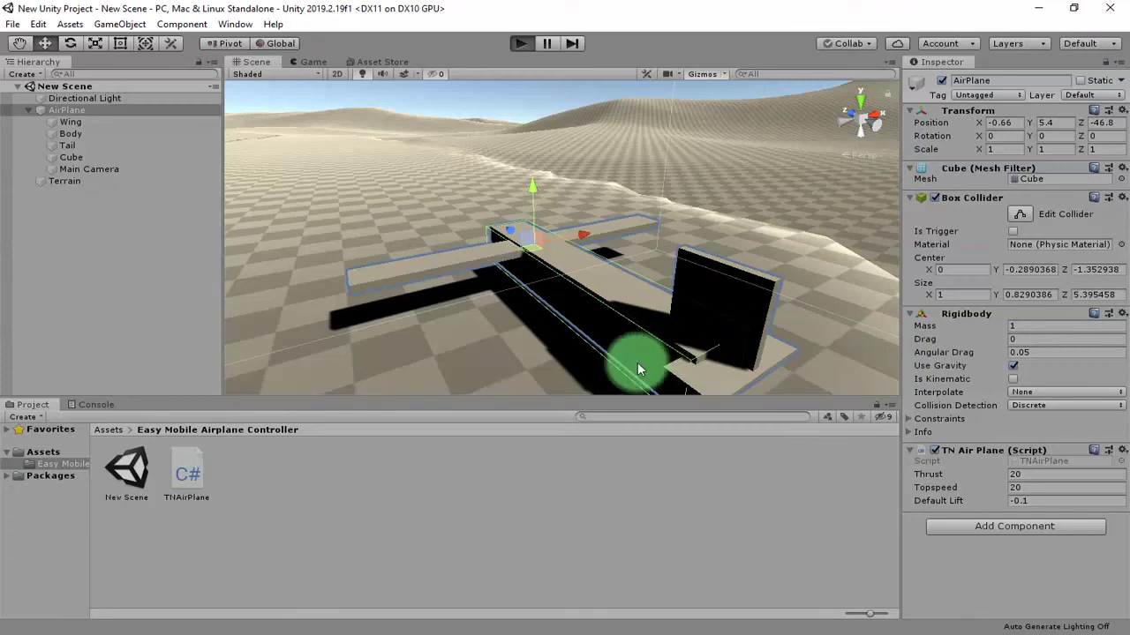
drag(633, 362, 625, 315)
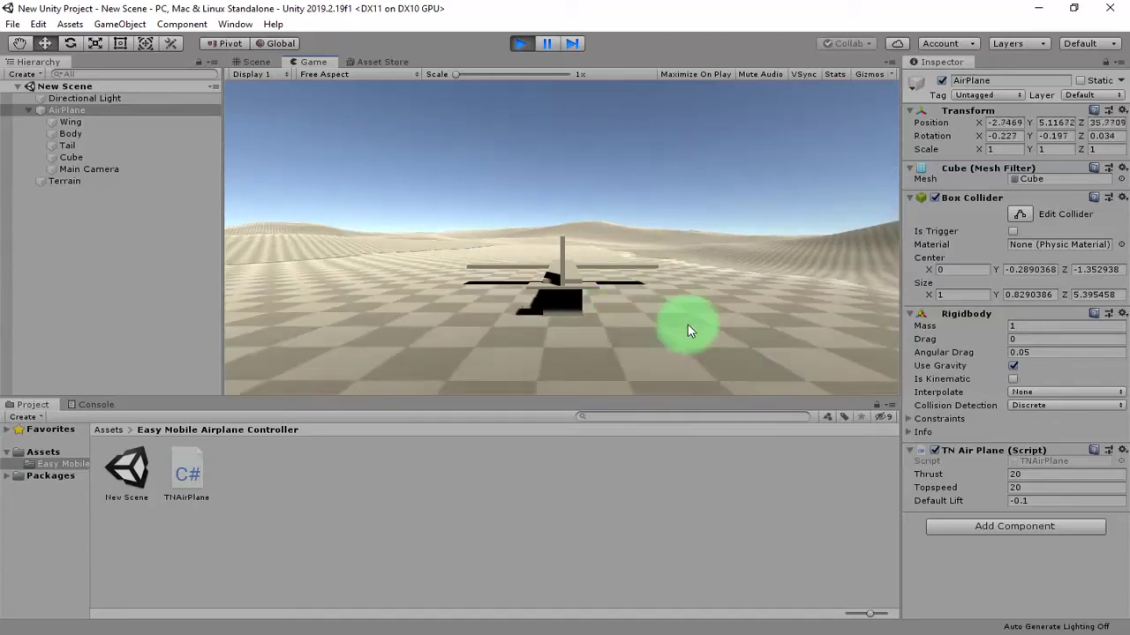
click(981, 500)
drag(982, 501, 921, 512)
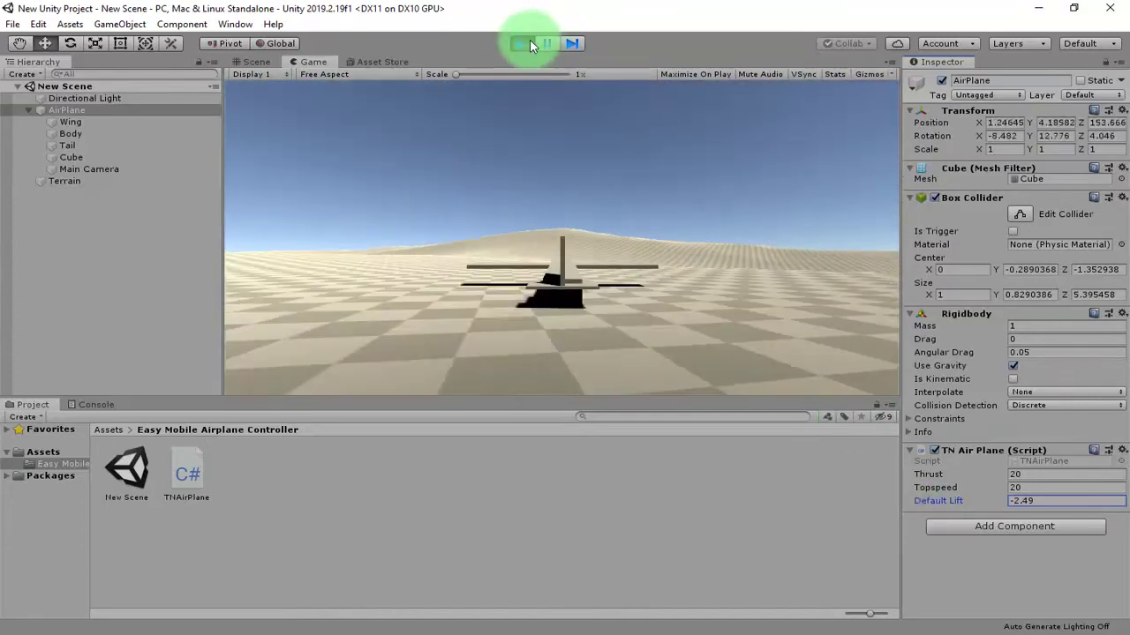
click(530, 44)
Run two more test flights, then return to TNAirPlane.cs in Notepad++.
alt+drag(538, 237, 597, 267)
click(521, 45)
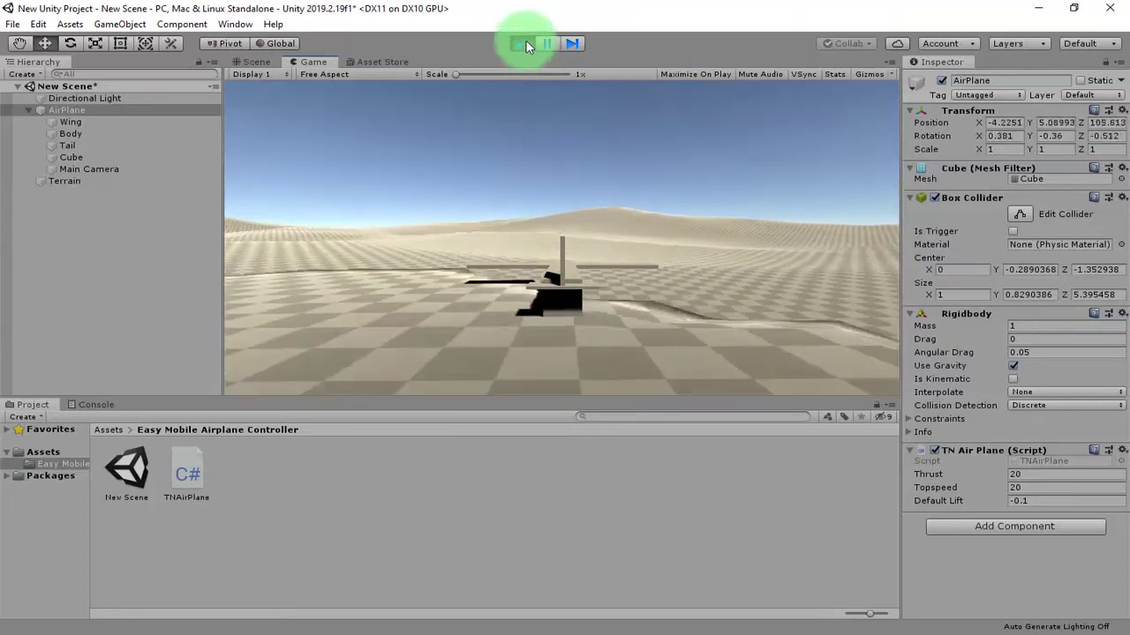
click(523, 43)
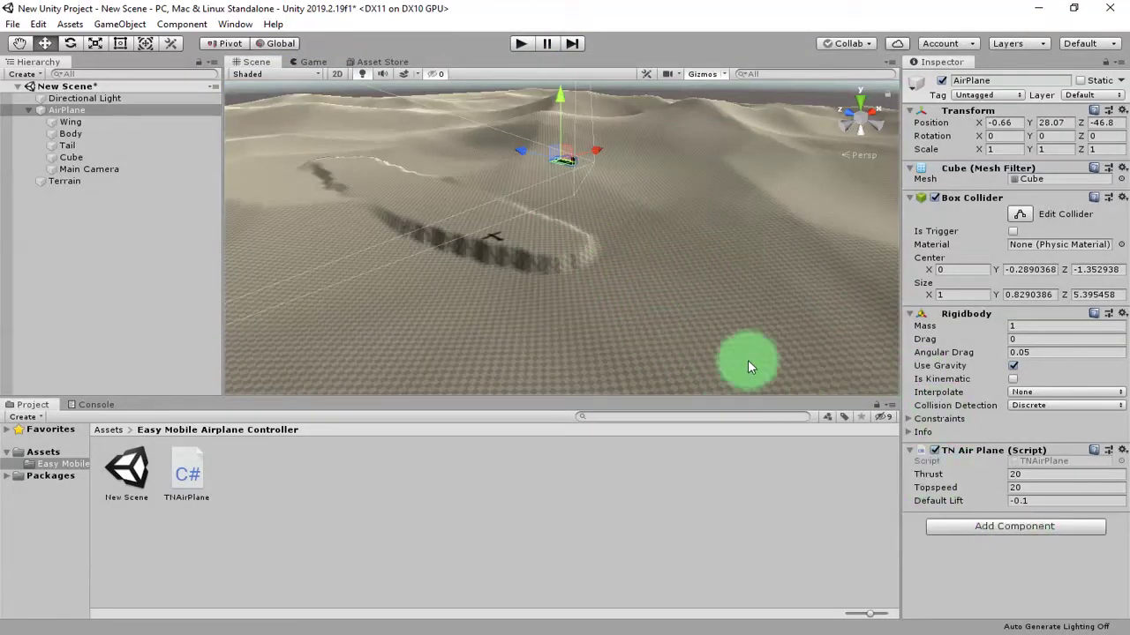
click(522, 43)
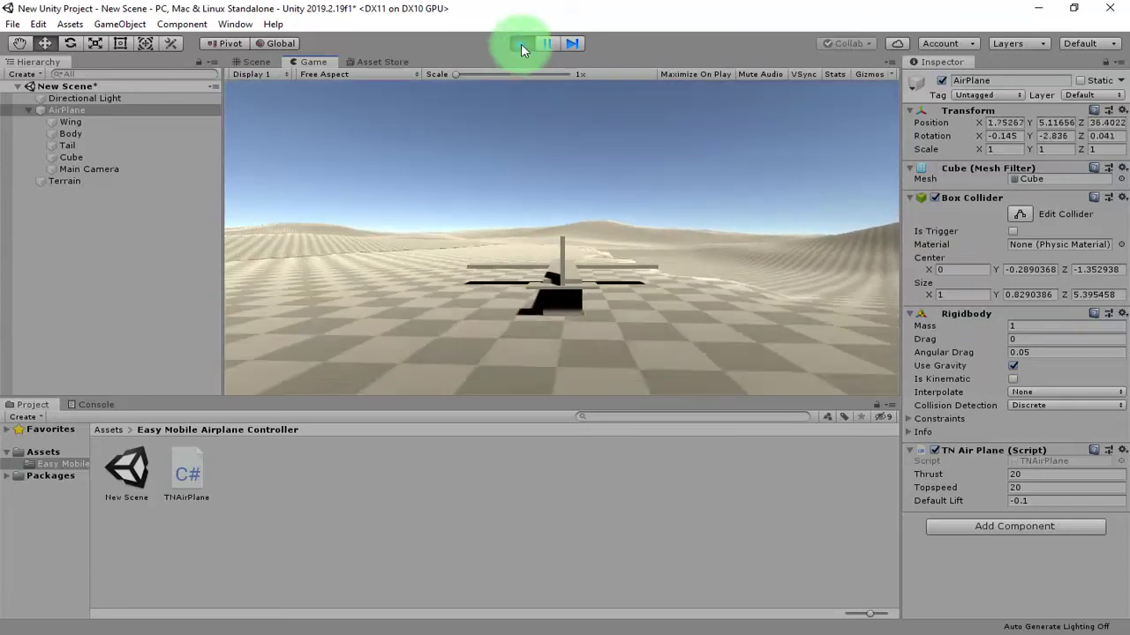
click(521, 43)
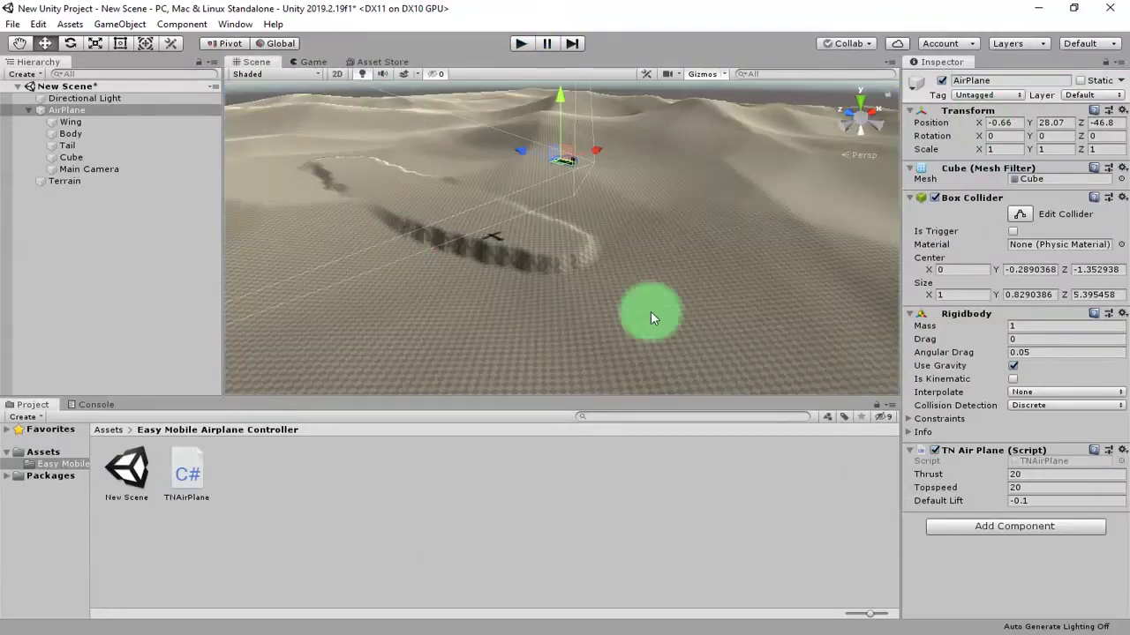
key(alt+Tab)
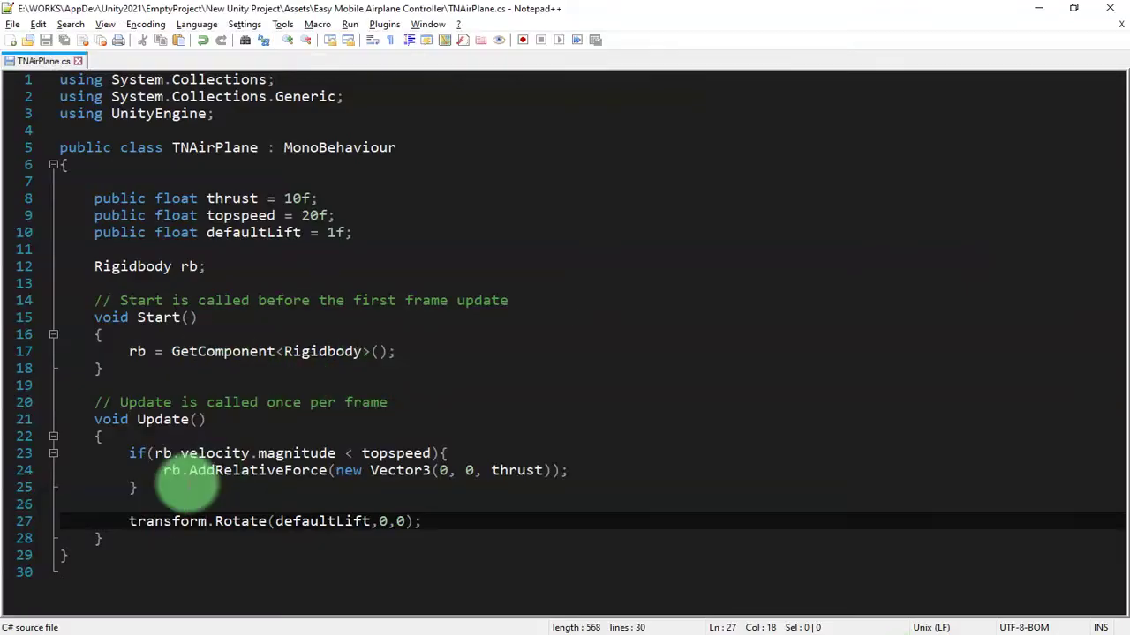
Add 'rb.velocity = transform.forward * thrust;' under the AddRelativeForce line and save.
click(361, 470)
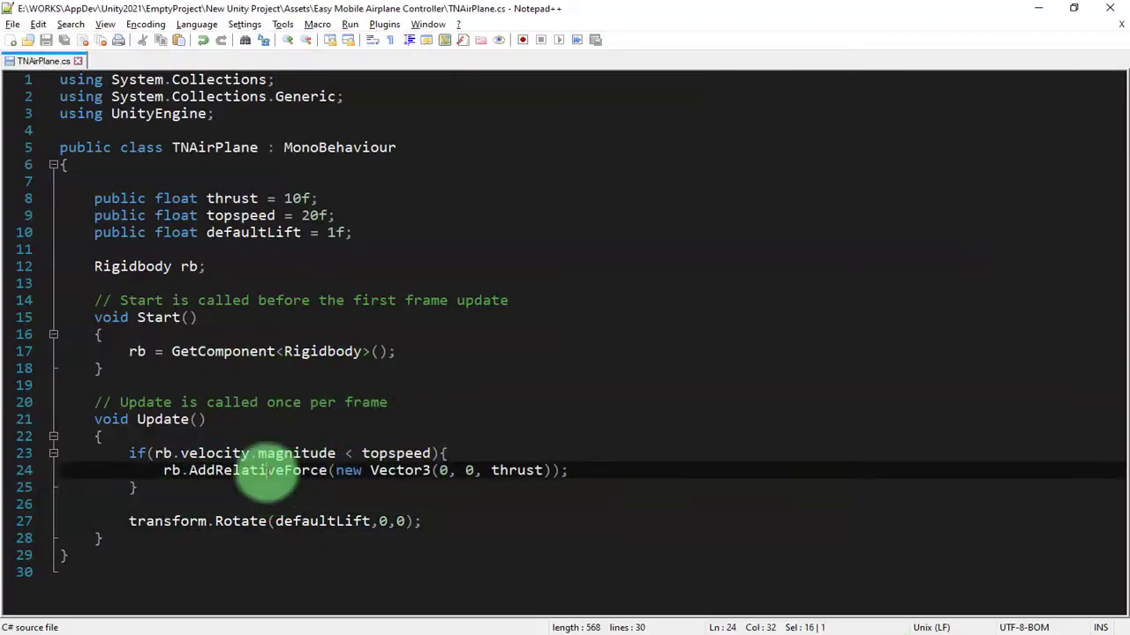
double_click(265, 472)
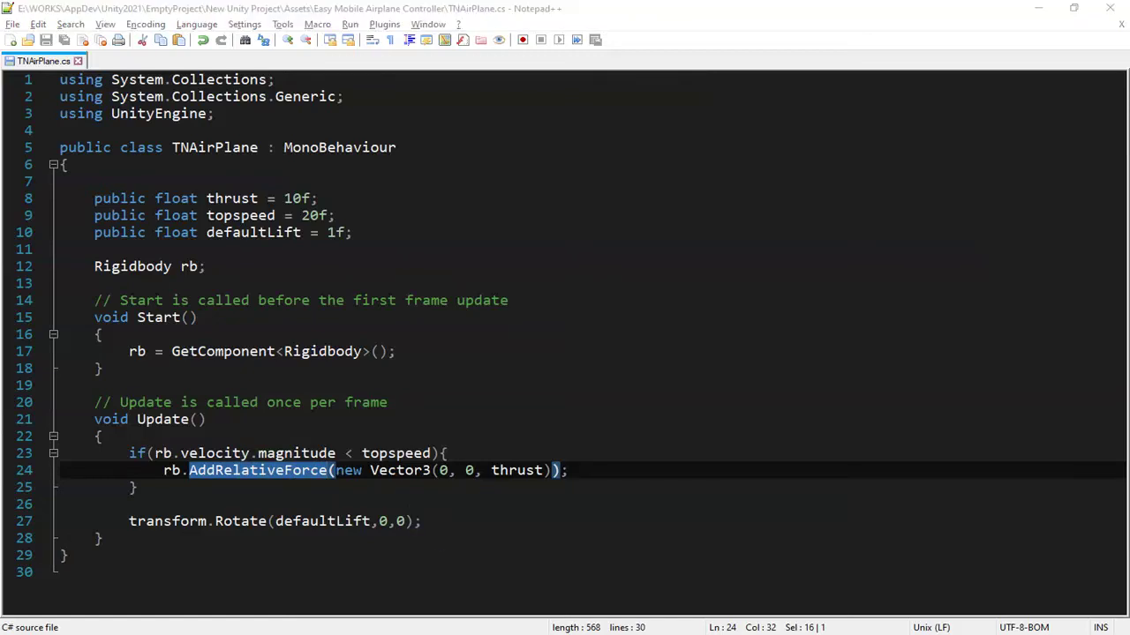
click(608, 471)
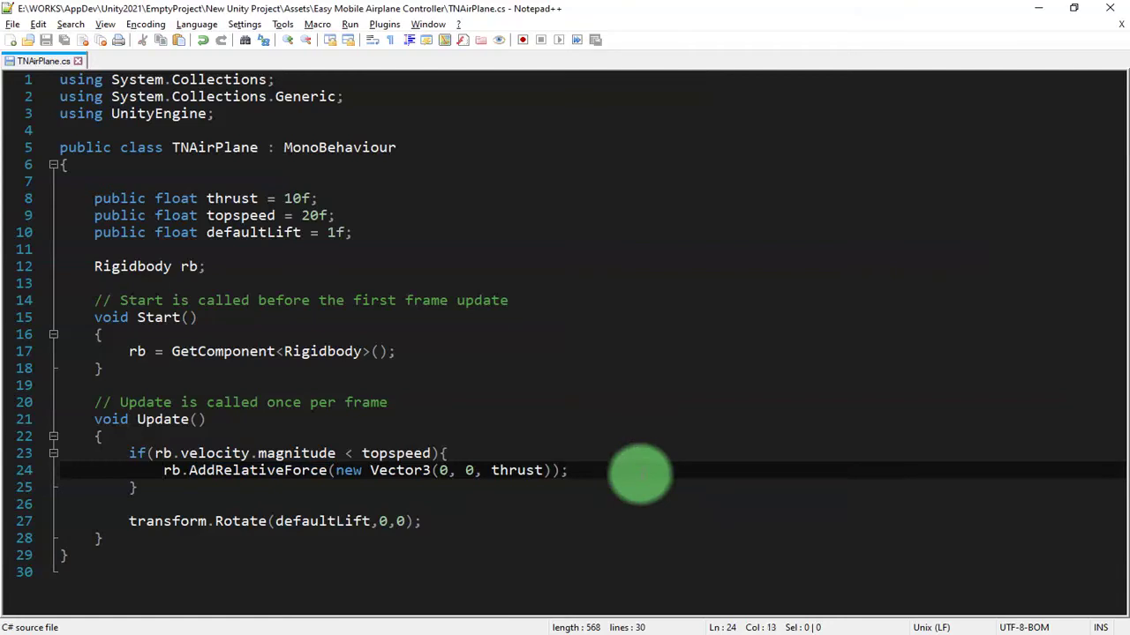
key(shift+End)
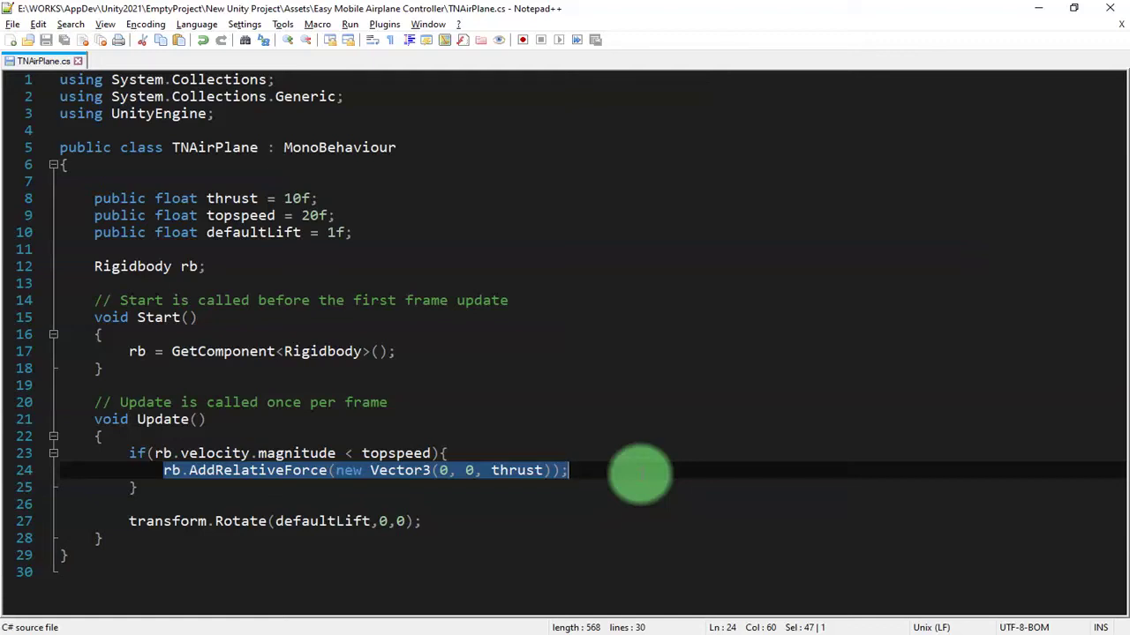
click(640, 474)
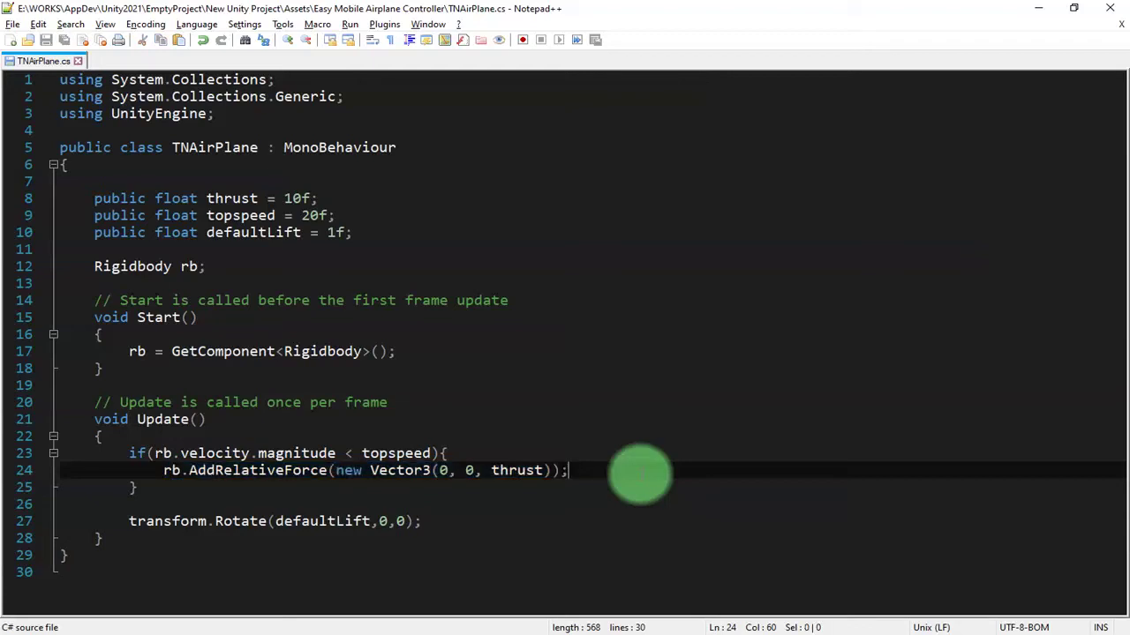
key(Return)
text(rb.)
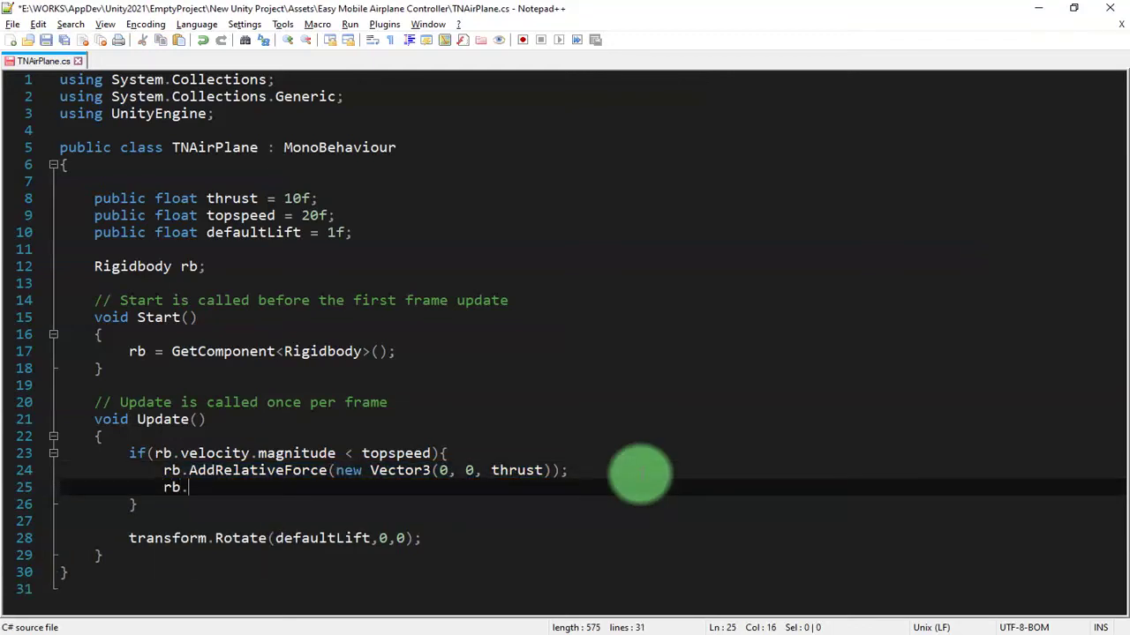
text(veloc)
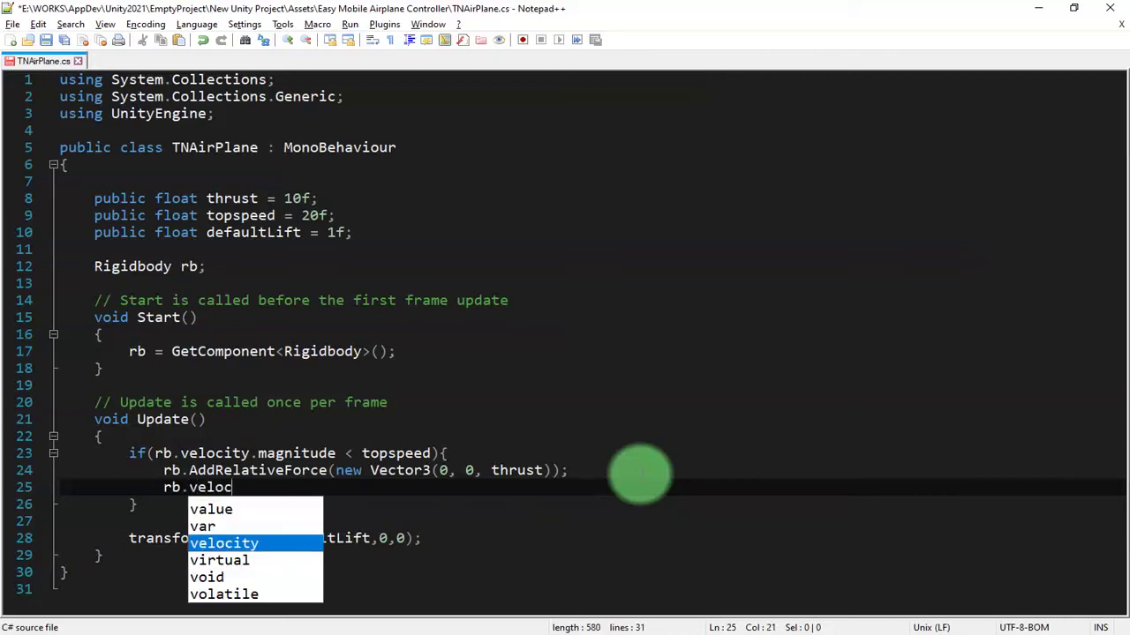
key(Return)
text(= )
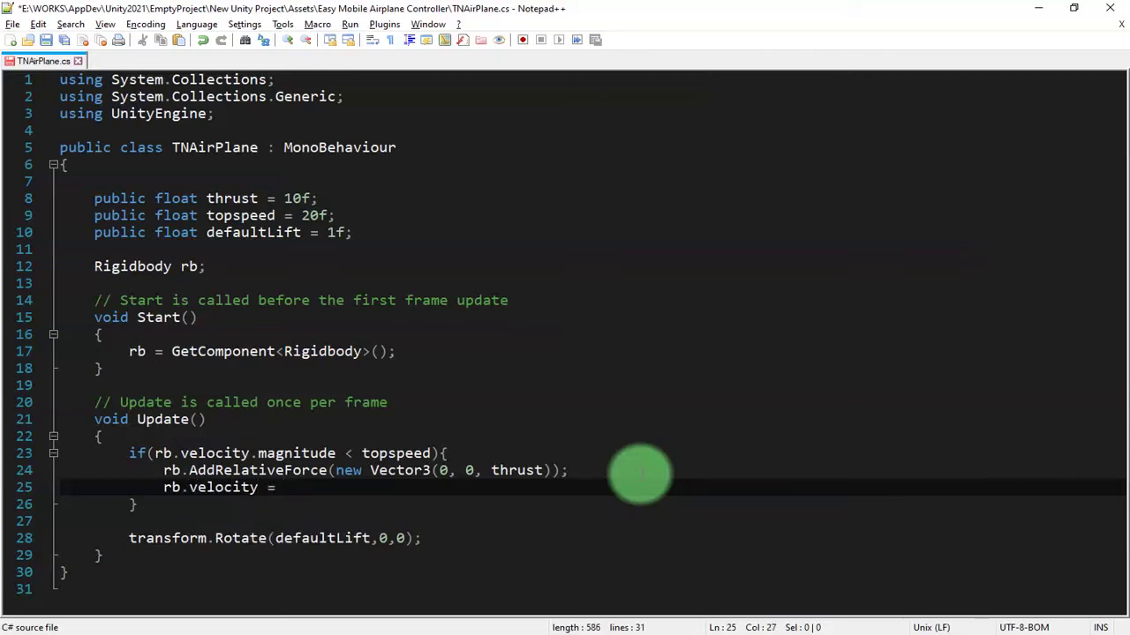
text(tr)
key(Return)
text(.forward *)
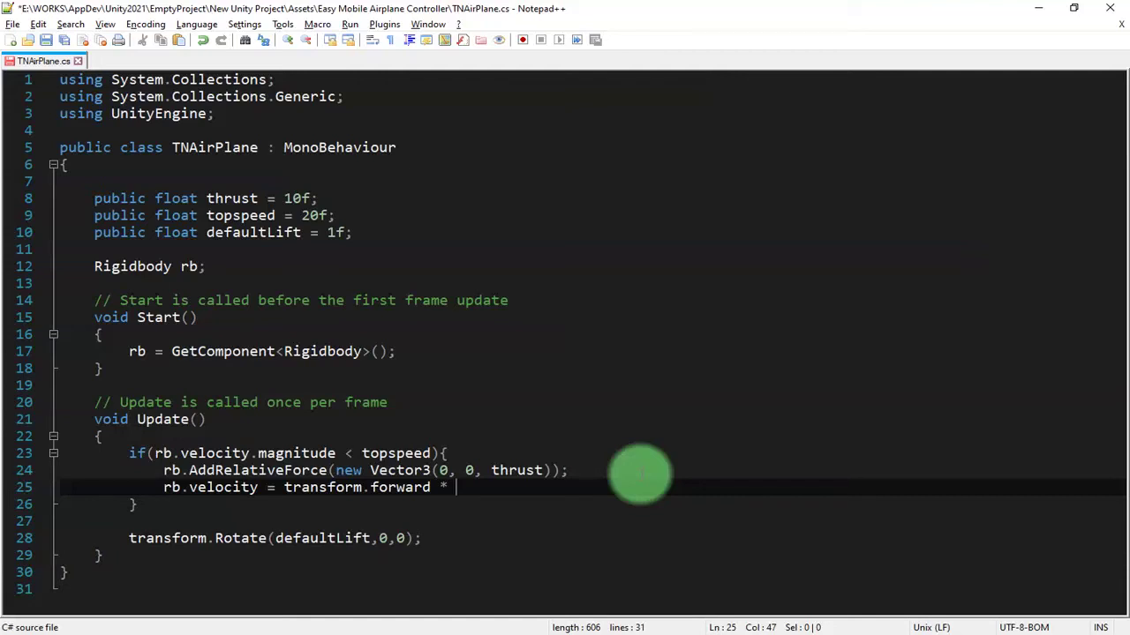
text(thu)
text(rust;)
key(ctrl+s)
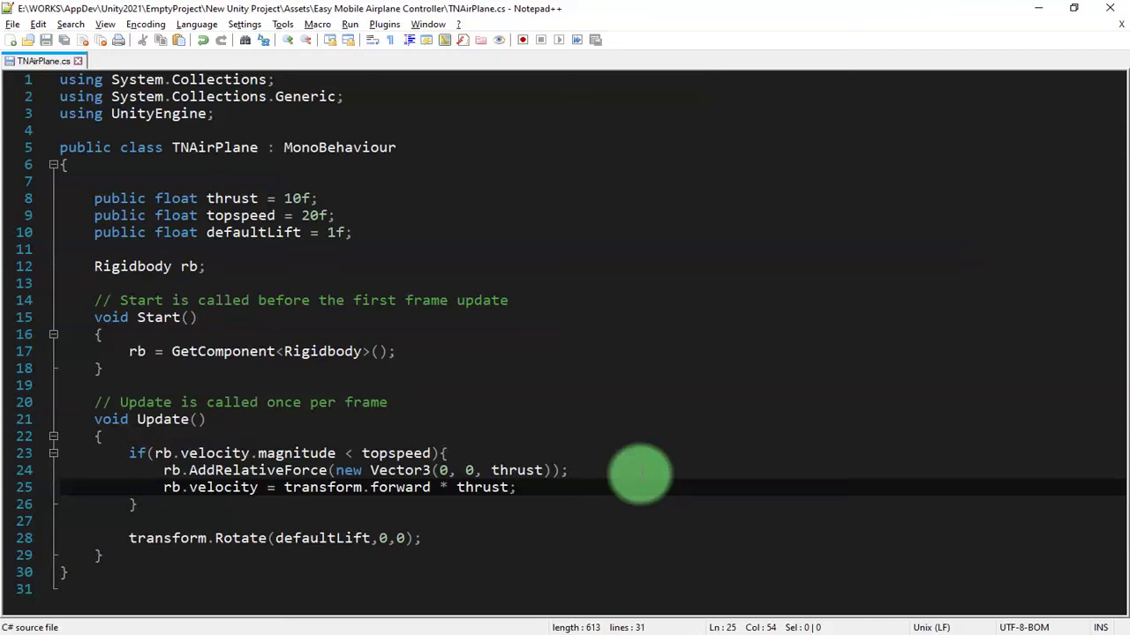
Move the velocity line below the if block's closing brace and tidy the spacing.
key(shift+Home)
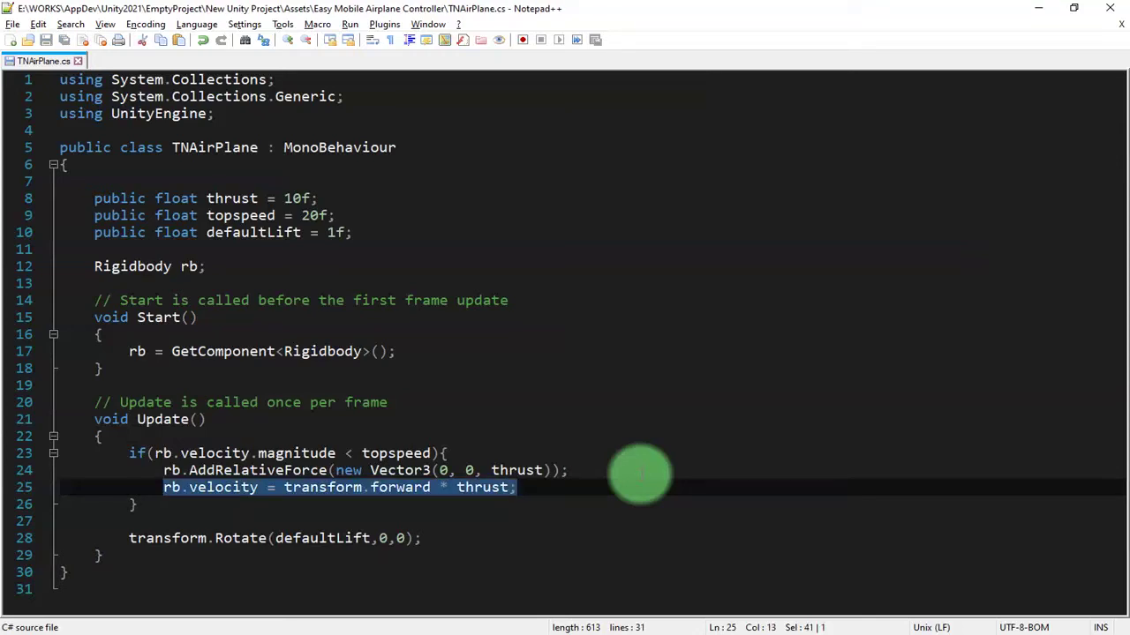
key(ctrl+x)
key(Down)
key(Down)
key(Return)
key(Return)
key(Up)
key(ctrl+v)
key(Up)
key(Up)
key(Up)
key(Up)
key(Up)
key(Up)
key(Return)
key(Tab)
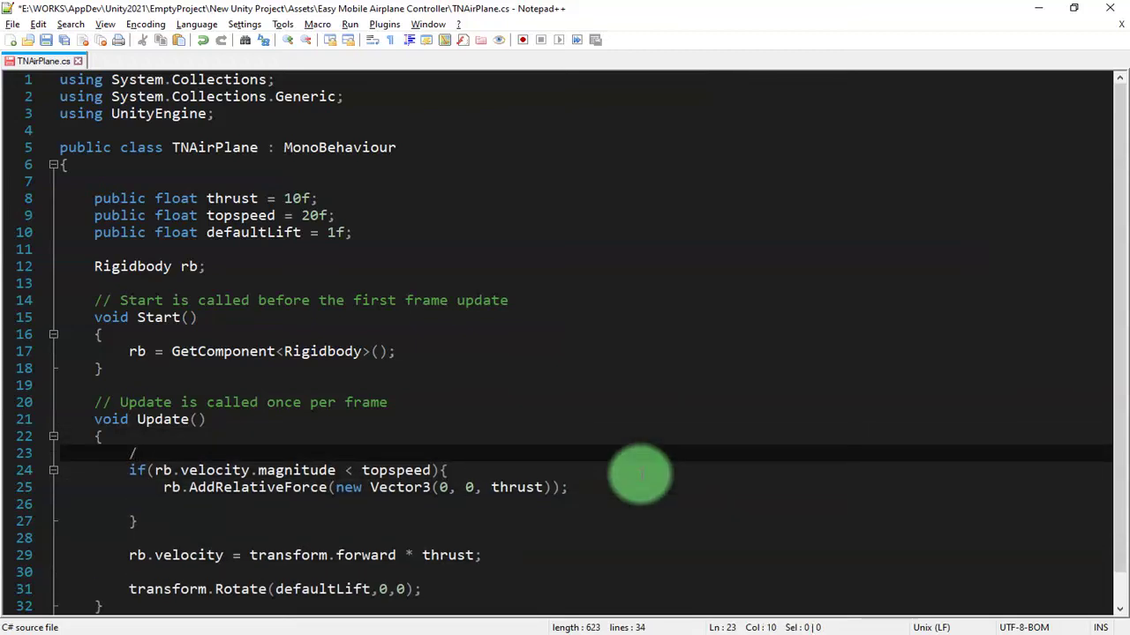
Close the comment with */ after the old if block and save.
text(*)
key(Down)
key(Down)
key(Down)
key(Down)
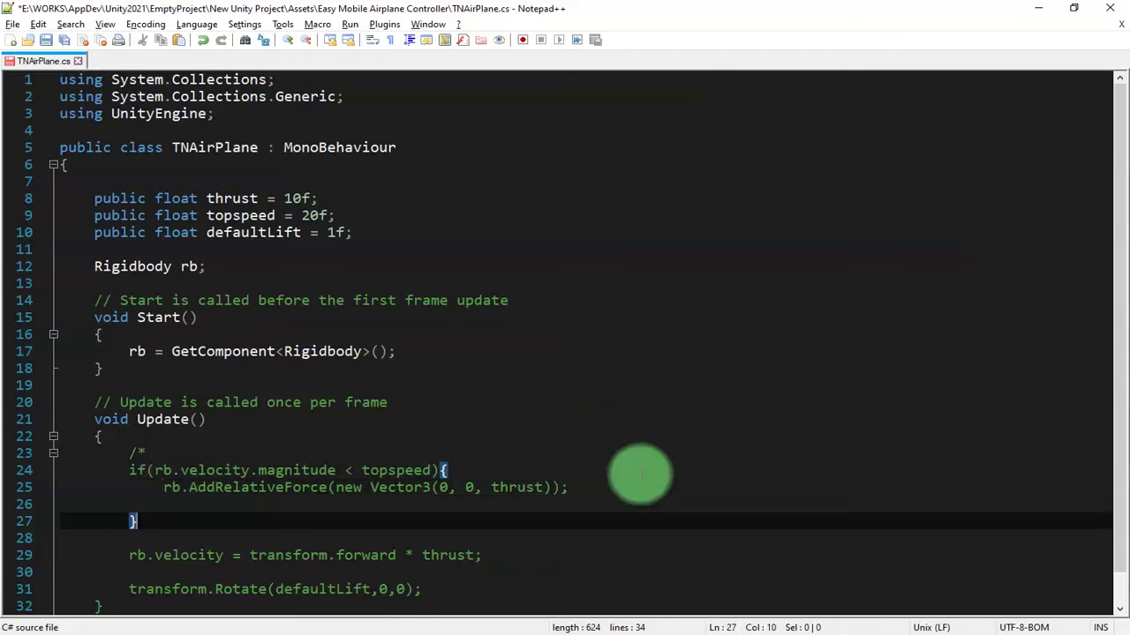
key(Return)
text(*/)
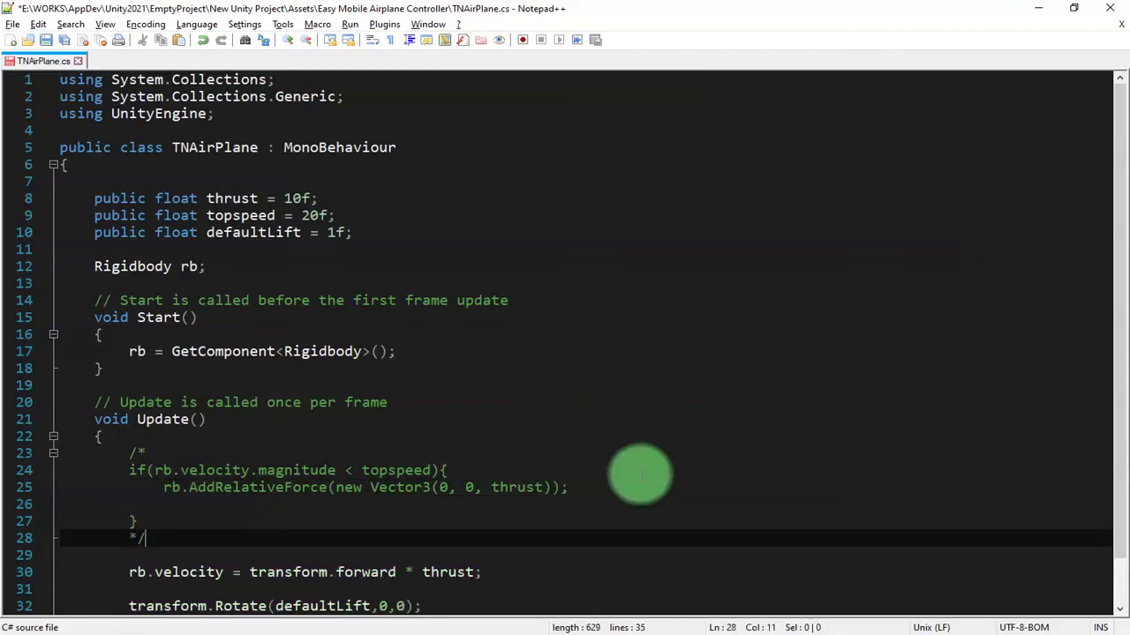
key(ctrl+s)
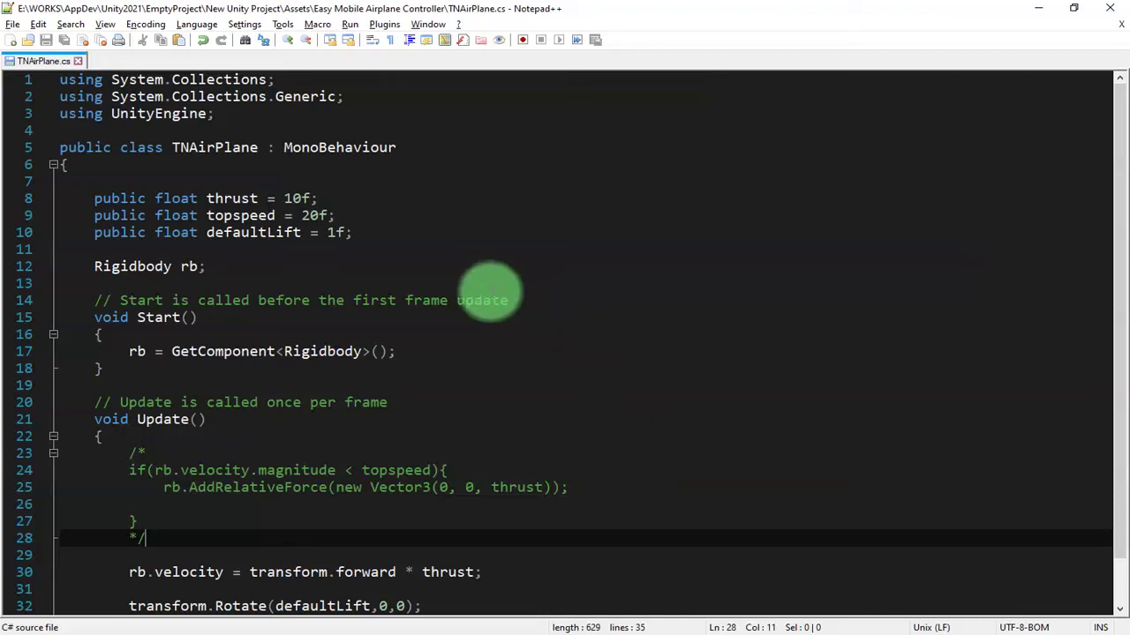
Delete the blank line before the Rotate call and return to Unity.
triple_click(254, 488)
click(180, 537)
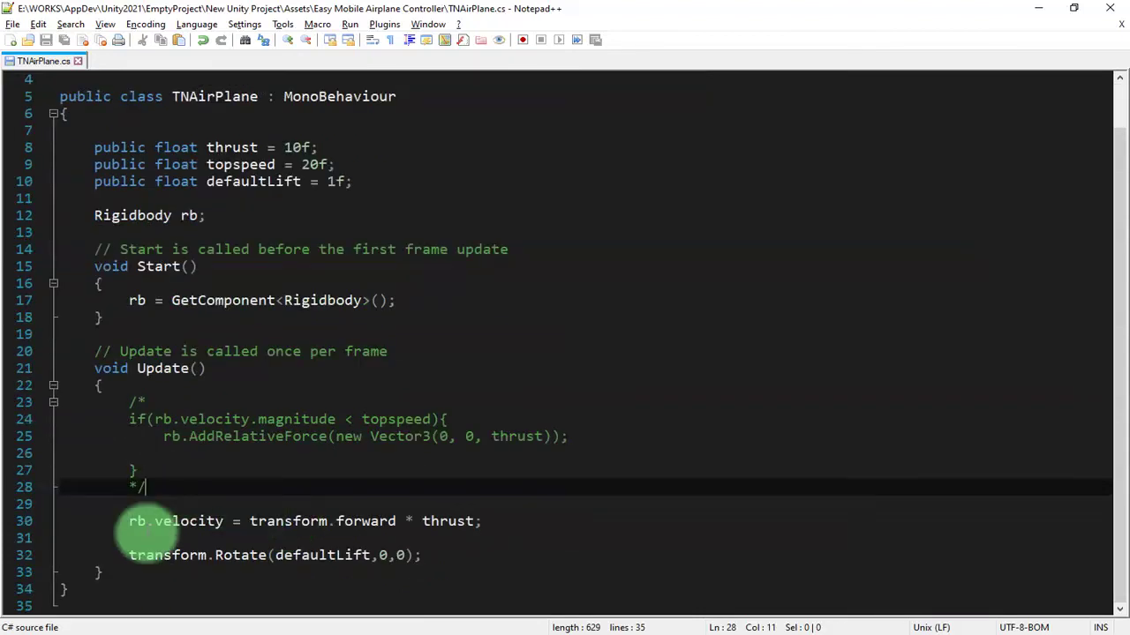
click(173, 520)
key(Down)
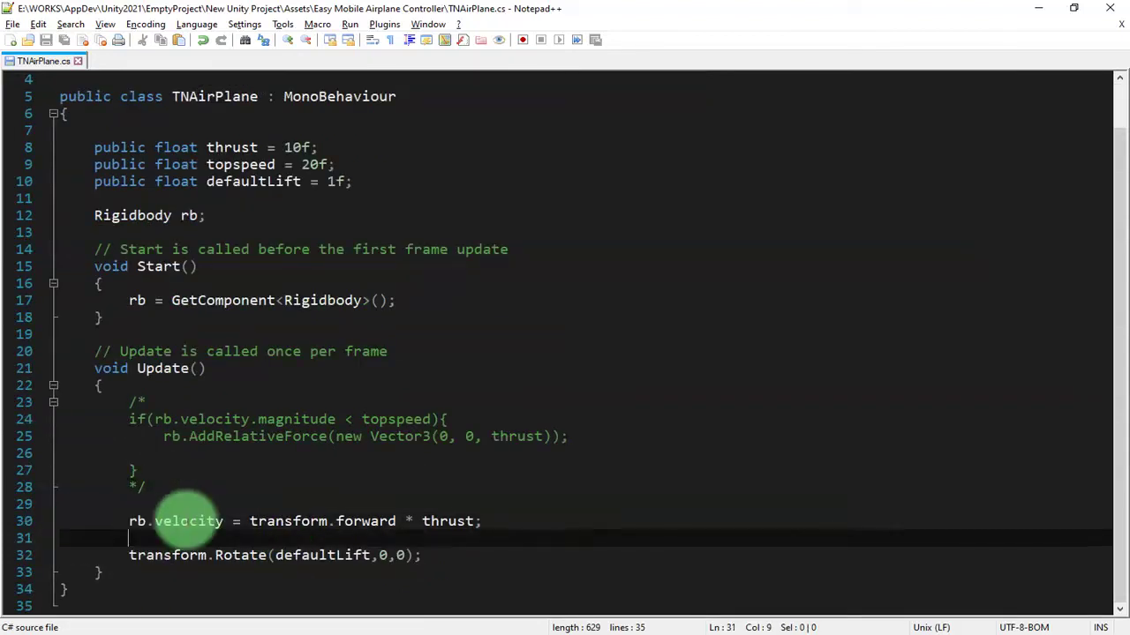
key(BackSpace)
key(BackSpace)
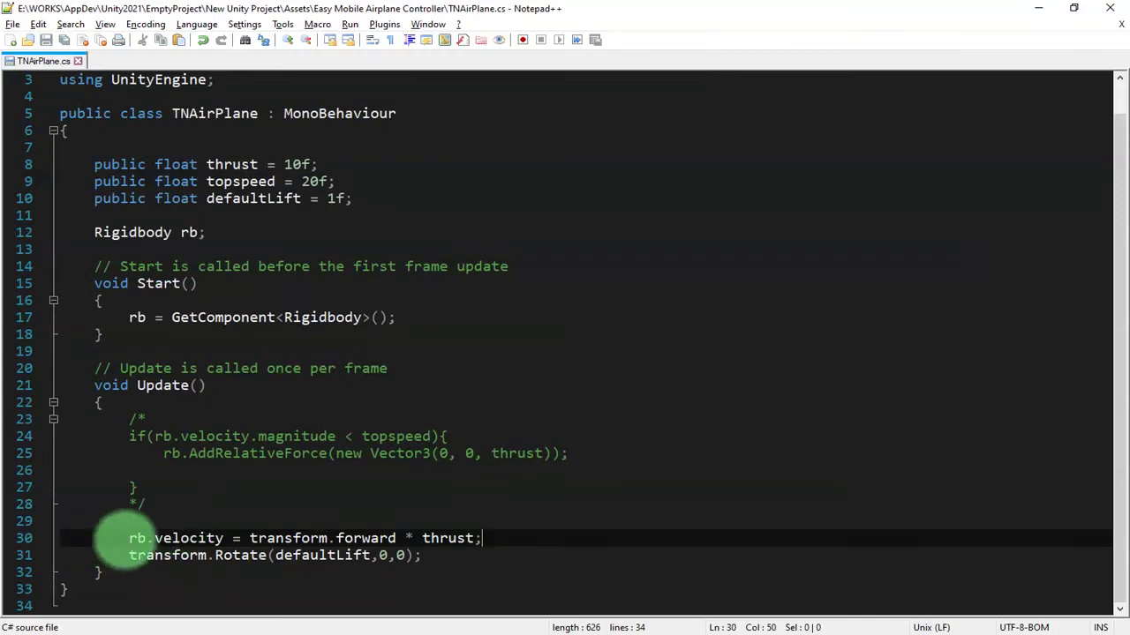
drag(128, 538, 529, 530)
click(467, 538)
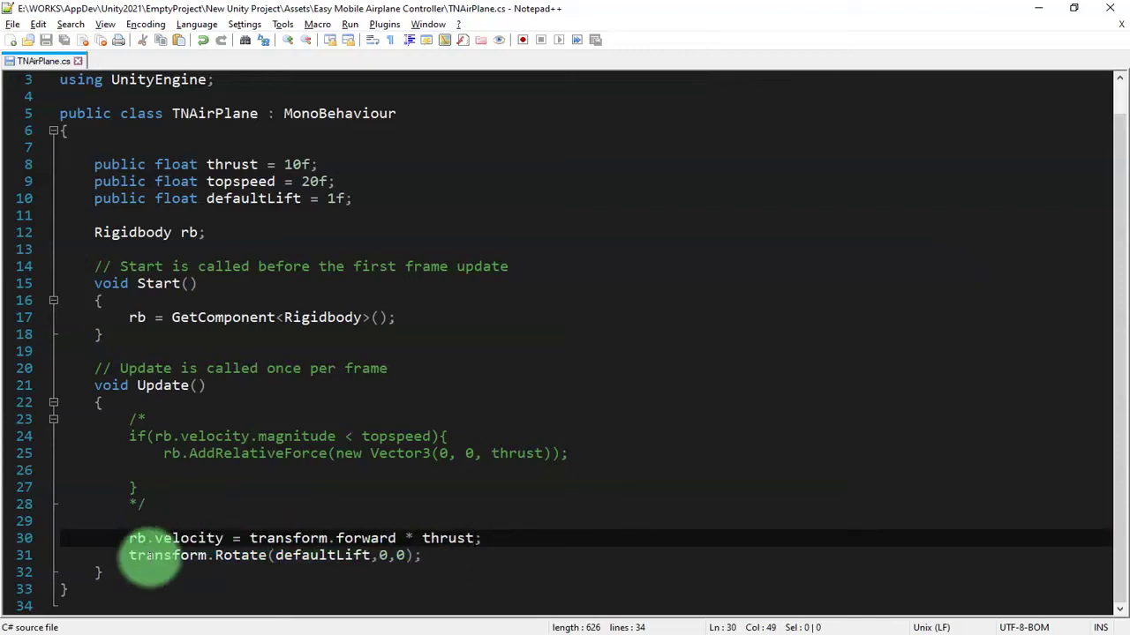
click(240, 558)
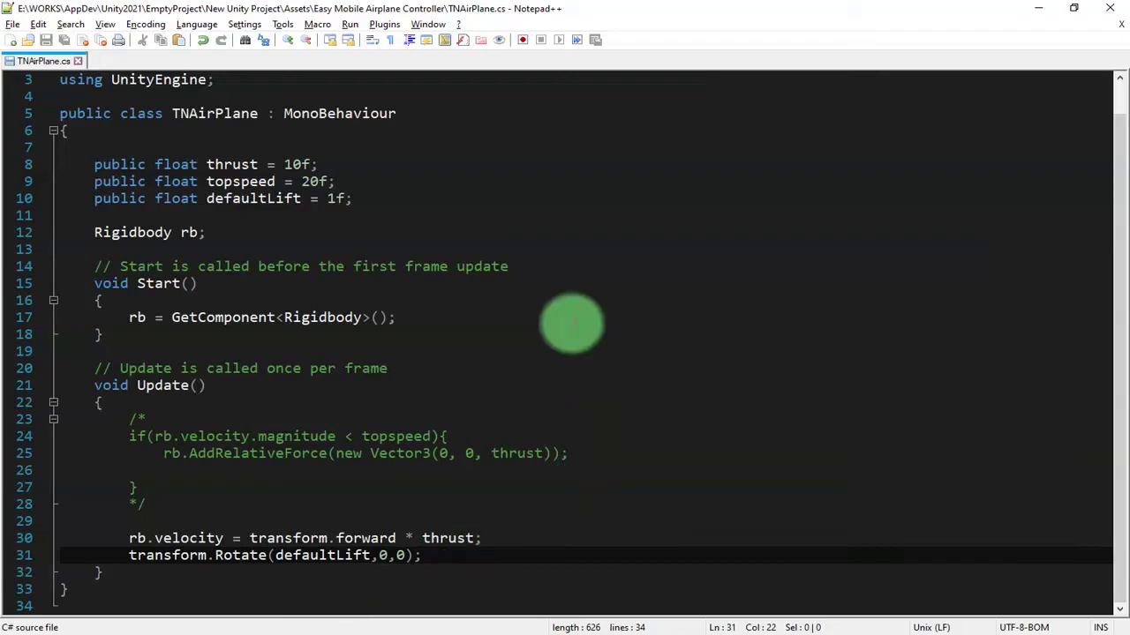
key(alt+Tab)
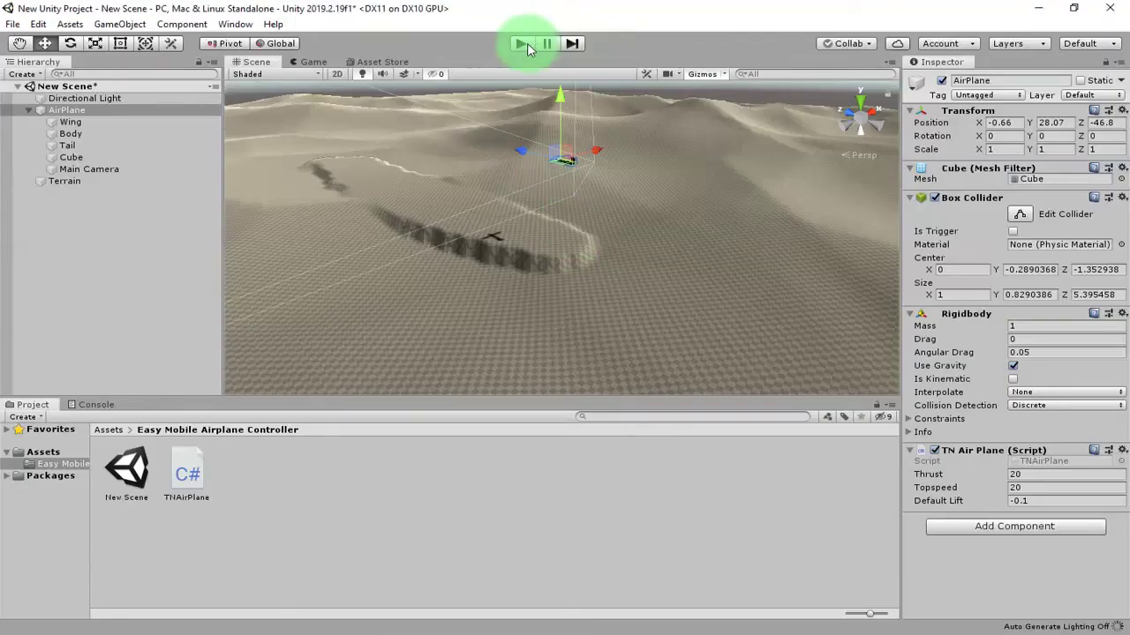
After a test flight, lower the AirPlane to about Y 5 above the terrain and save.
click(522, 44)
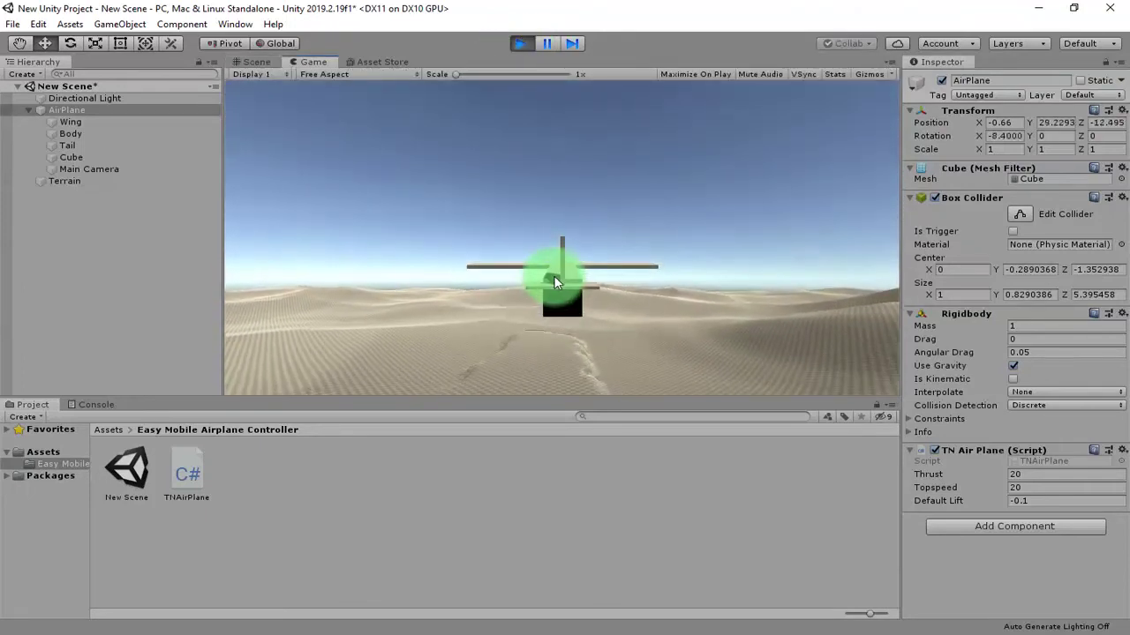
click(527, 43)
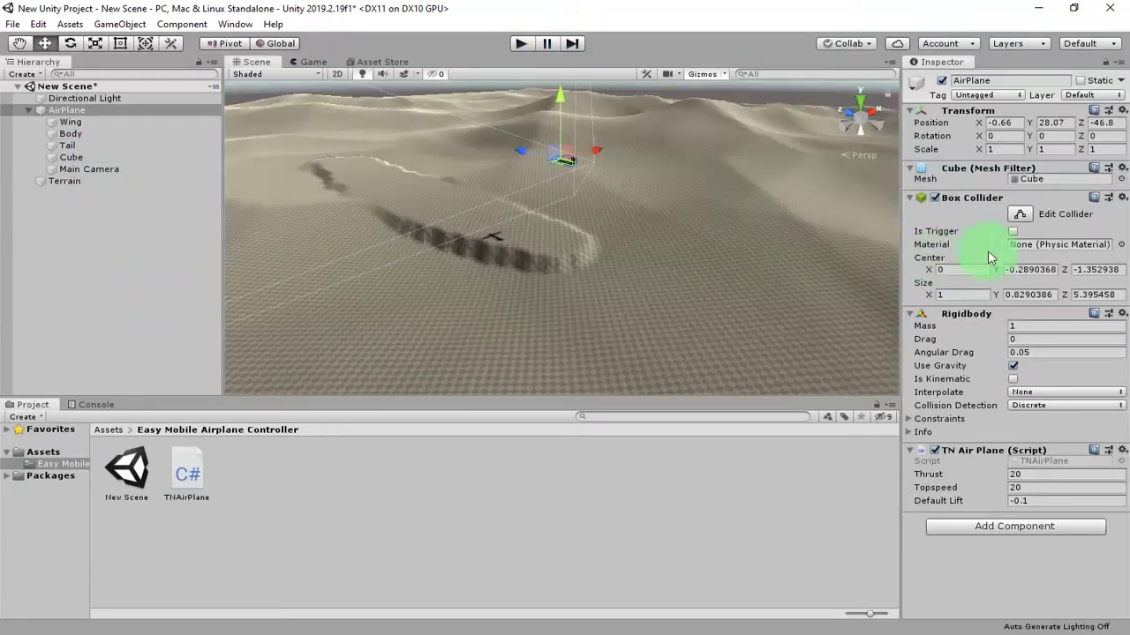
drag(563, 102, 574, 222)
key(f)
drag(520, 167, 524, 186)
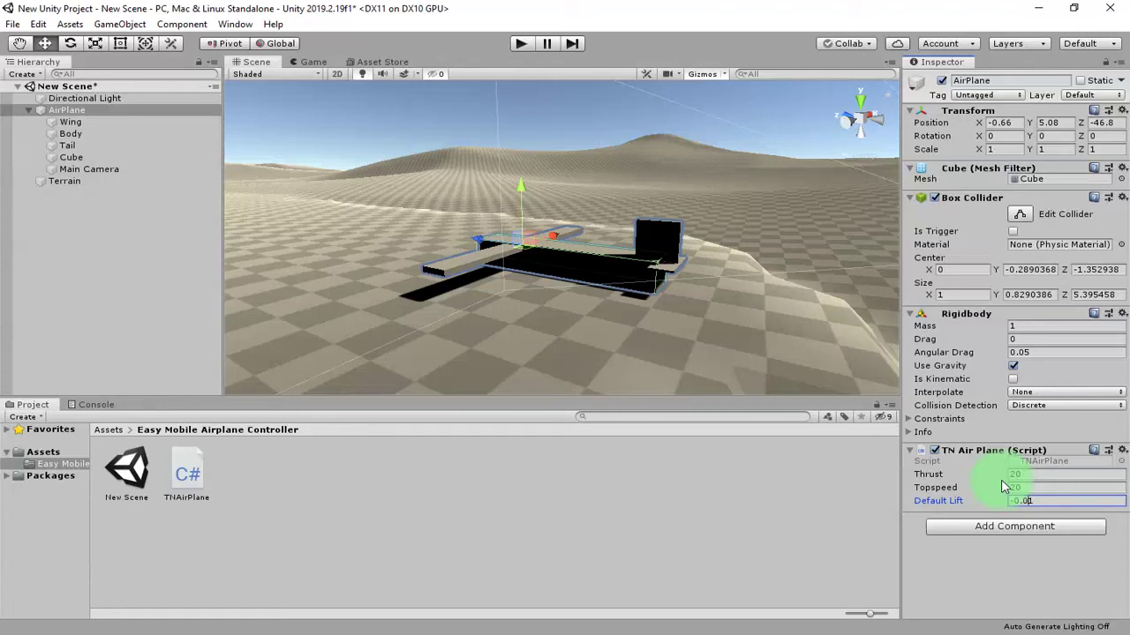
key(ctrl+s)
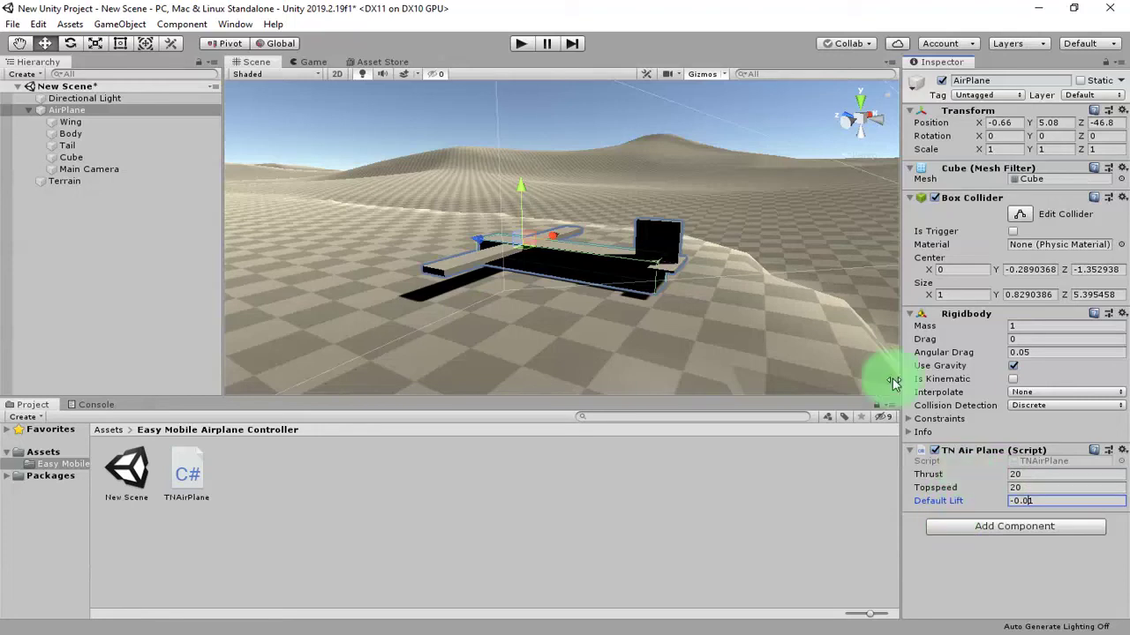
Test-fly again and settle Default Lift at -0.05, saving the scene.
click(521, 43)
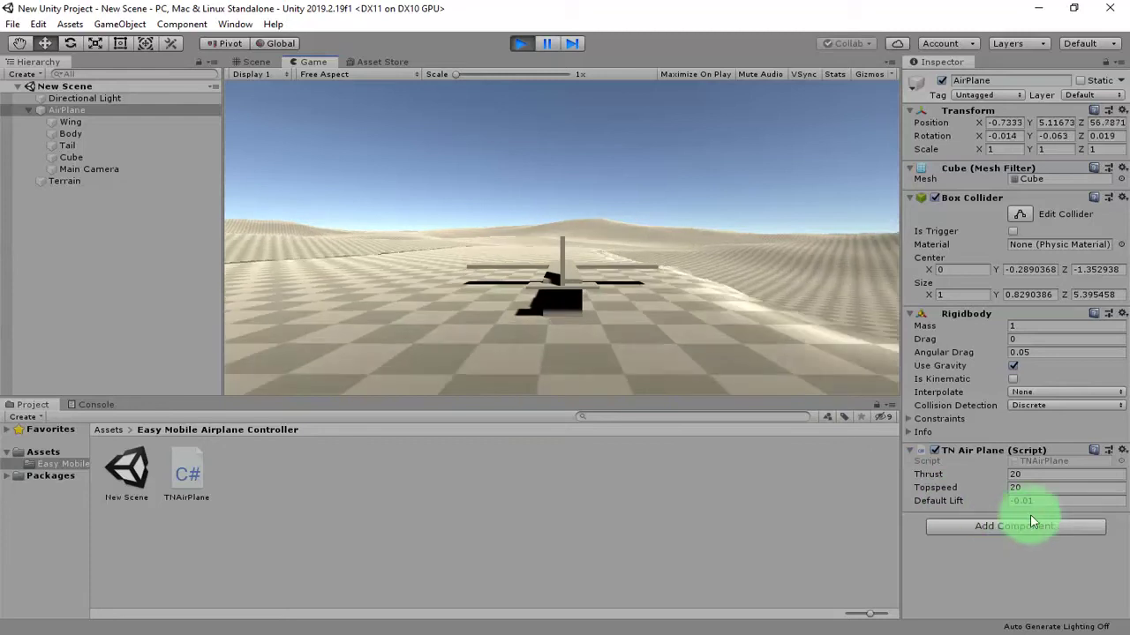
click(1034, 499)
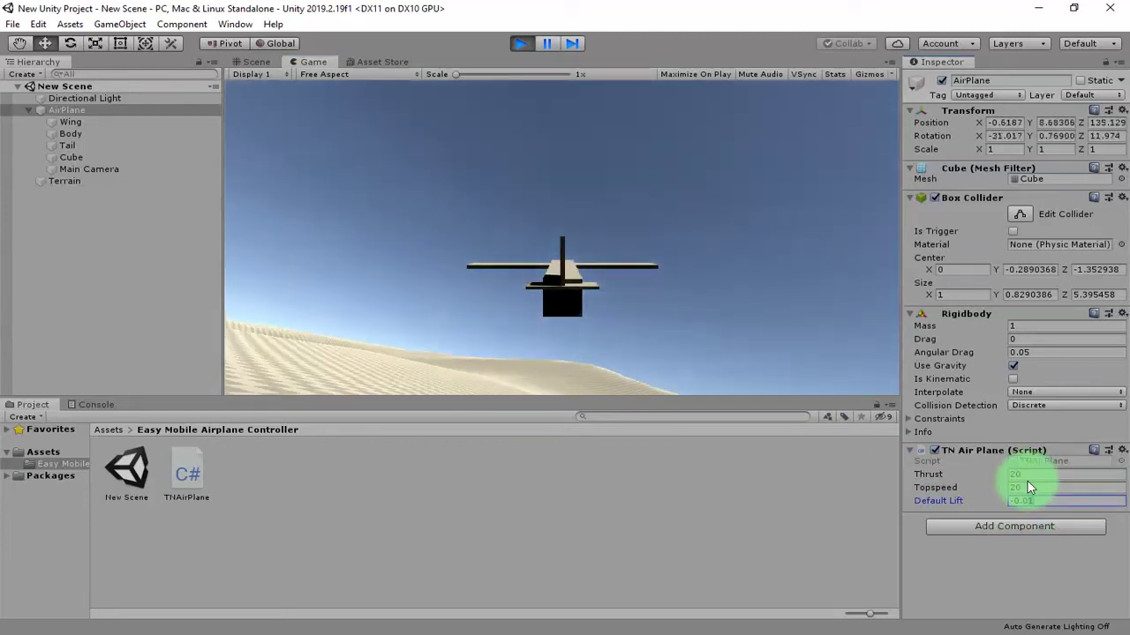
click(528, 45)
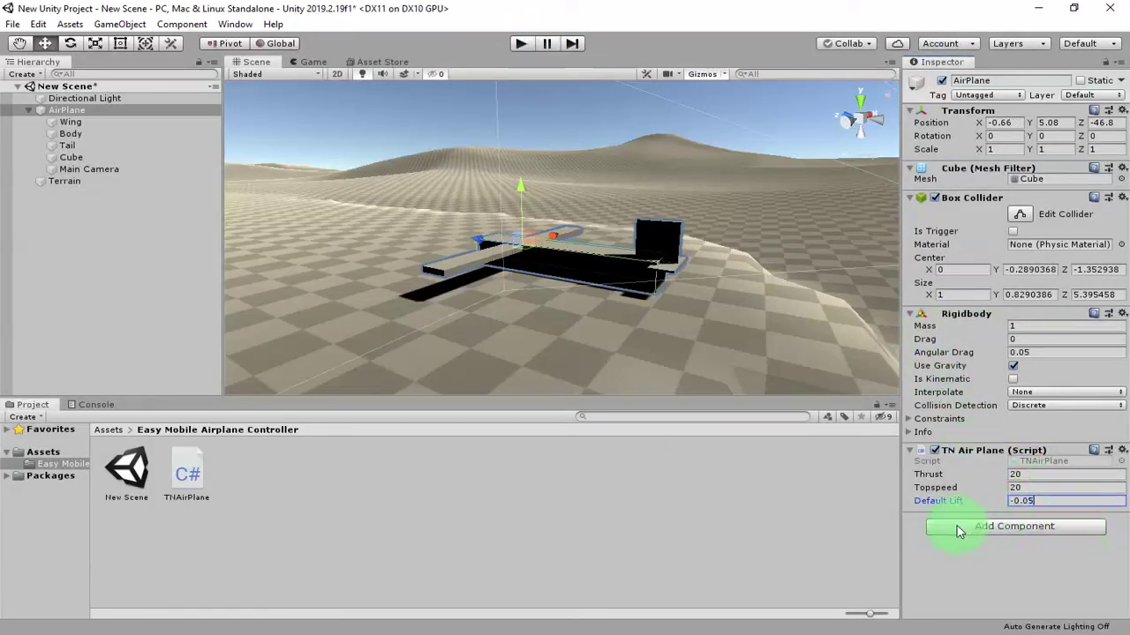
key(ctrl+s)
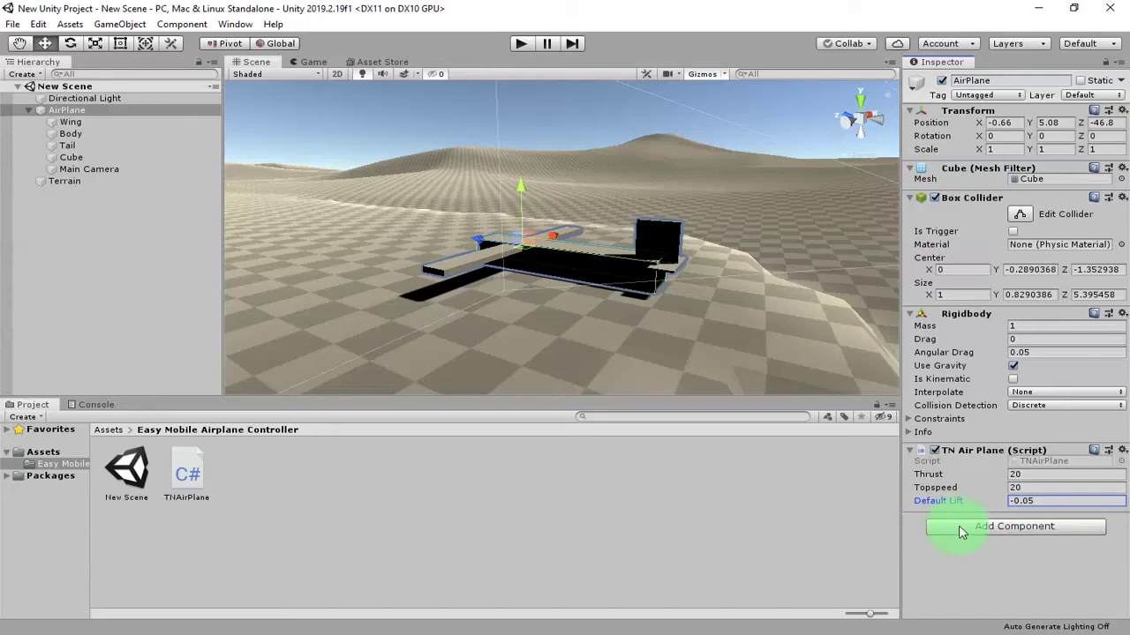
click(529, 43)
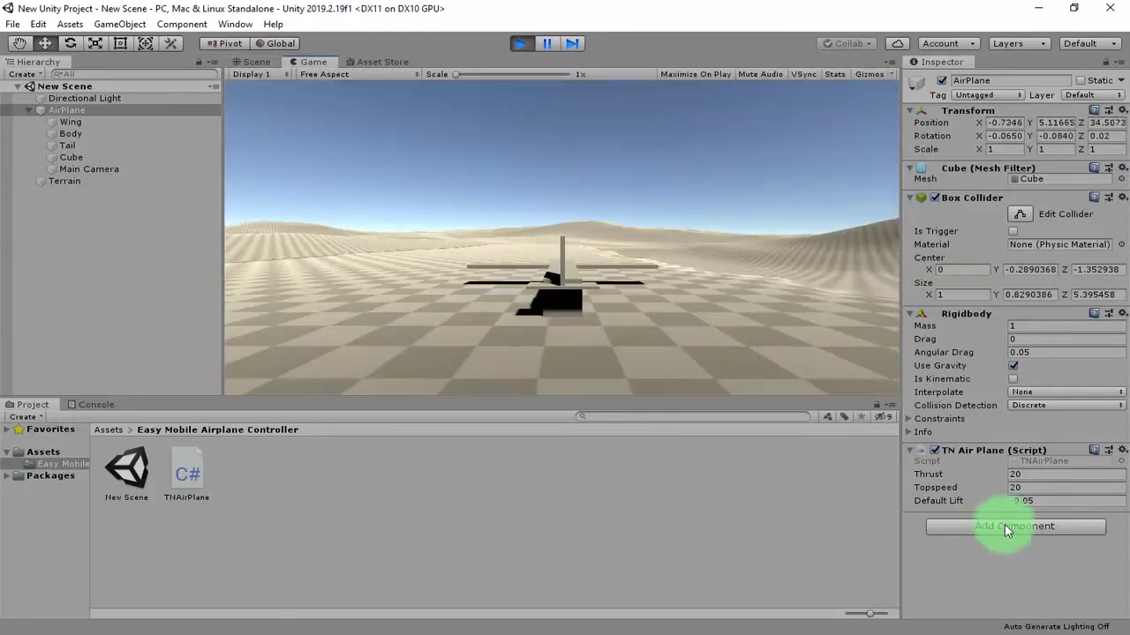
Drag Default Lift between about -1.09 and 2.2 mid-flight, then stop the flight.
drag(998, 504, 1048, 511)
drag(859, 490, 993, 474)
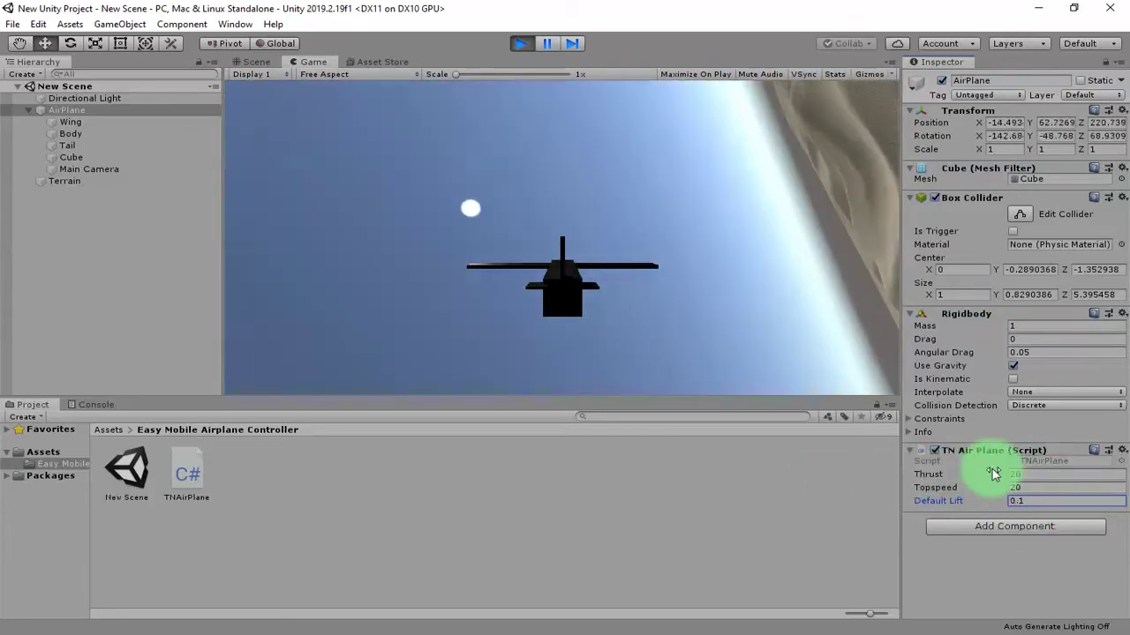
drag(897, 484, 1008, 479)
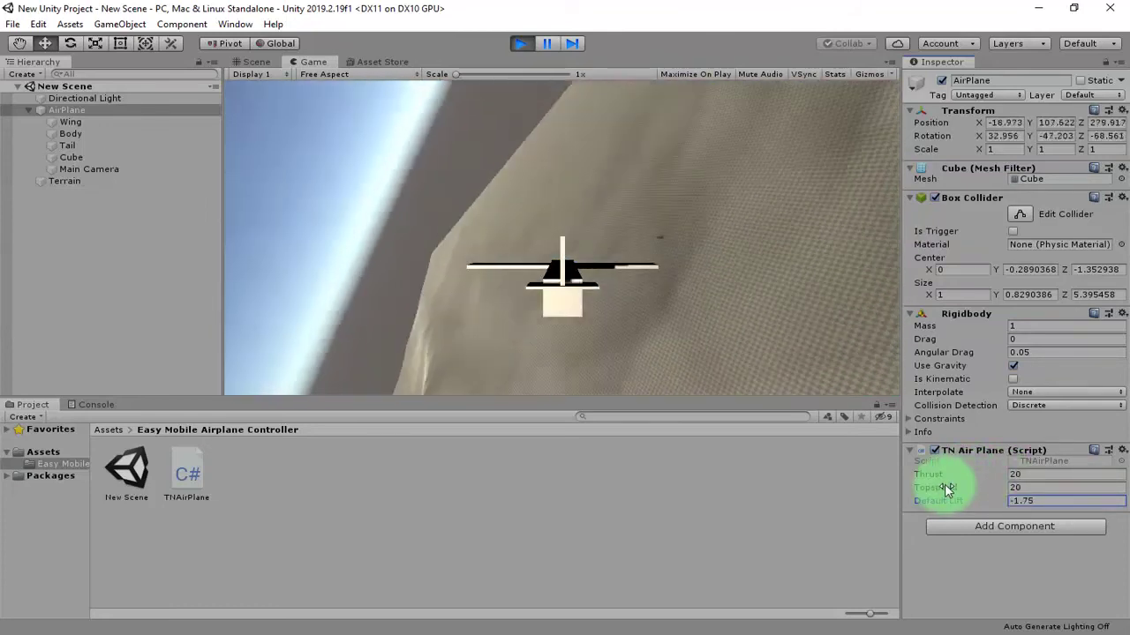
drag(944, 484, 970, 507)
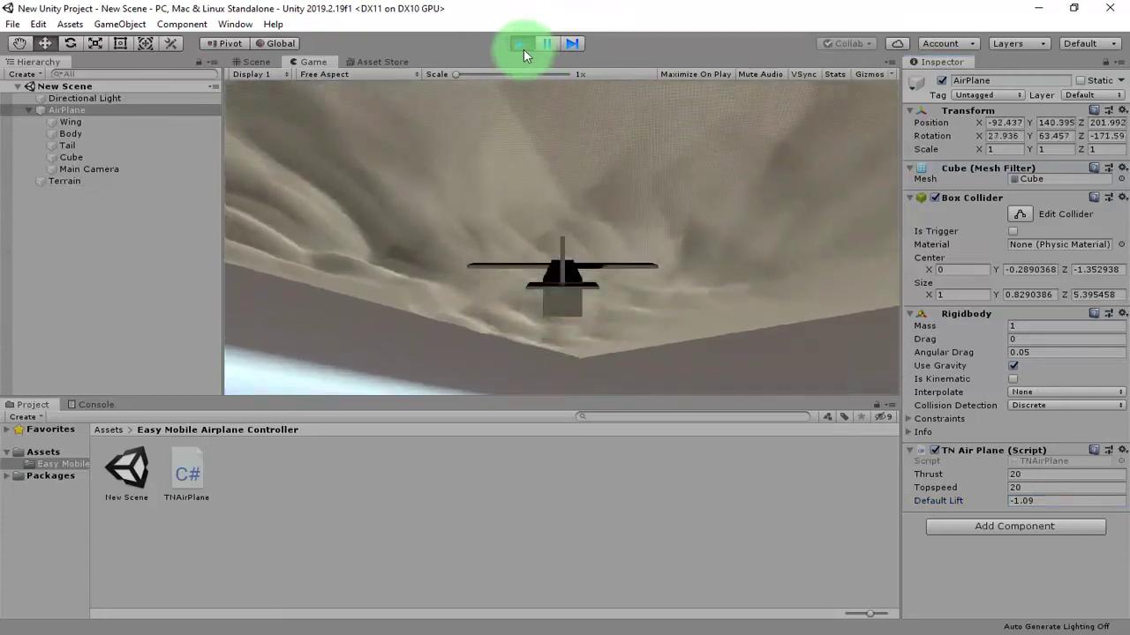
click(523, 47)
Bring up TNAirPlane.cs and look over the transform.forward velocity line and the Rotate line.
click(923, 630)
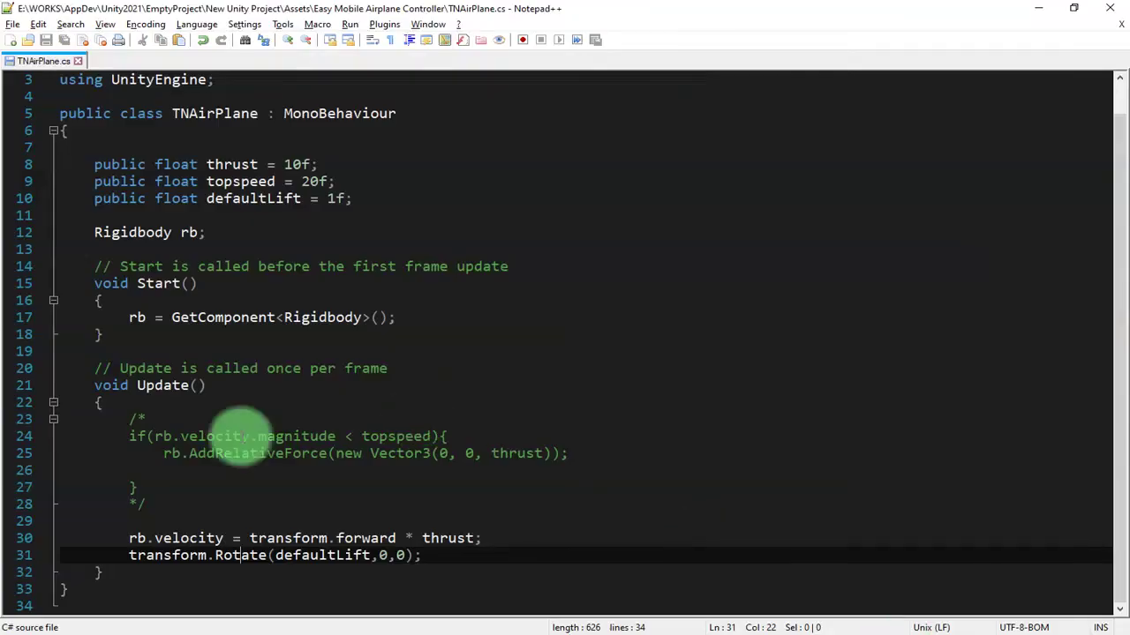
double_click(365, 538)
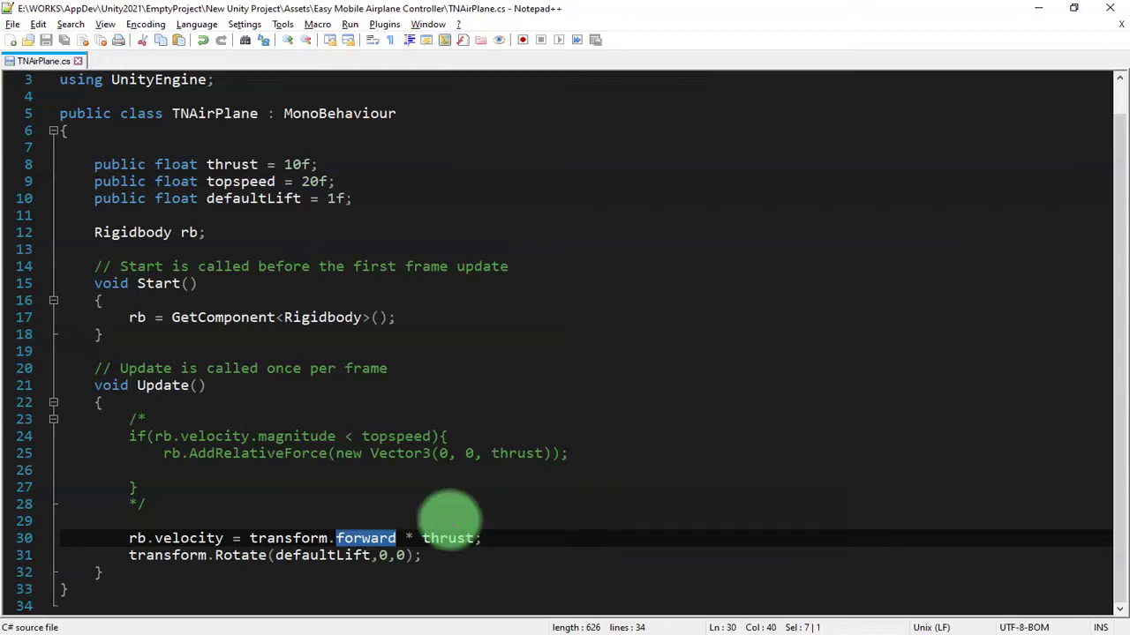
click(223, 556)
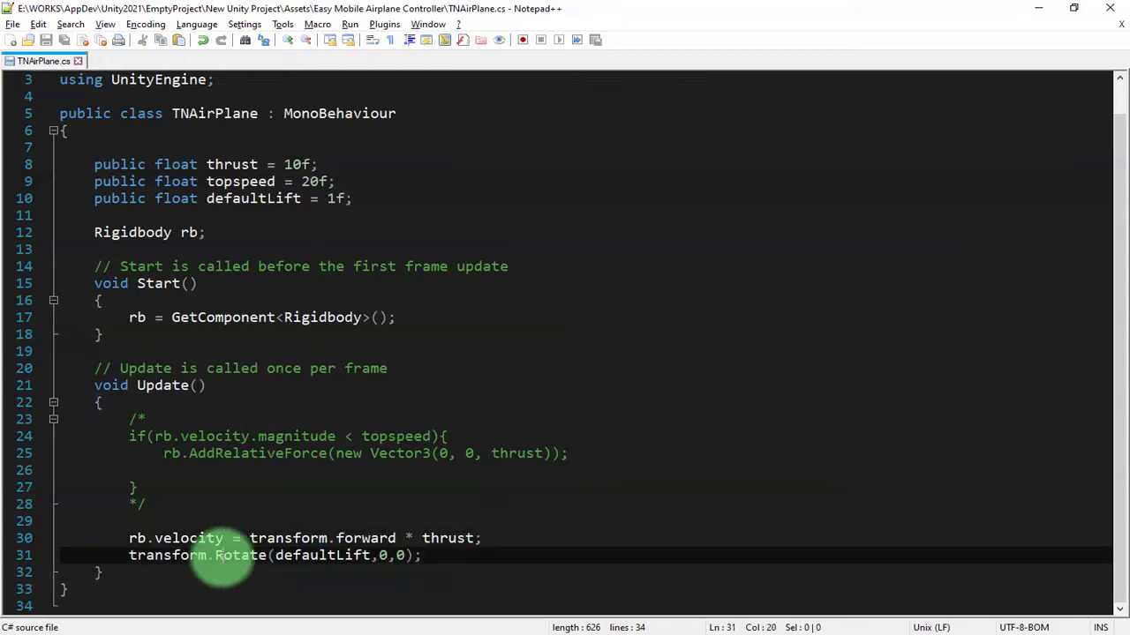
click(420, 558)
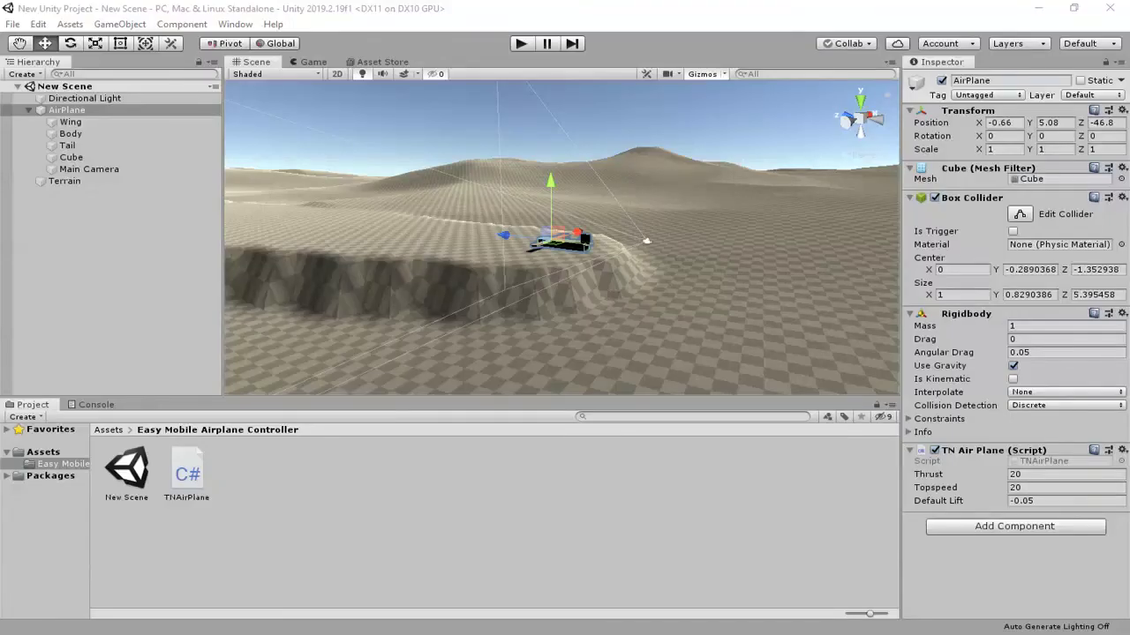
Pitch the AirPlane back and forth on its X ring, leaving it nearly level at X 0.09.
alt+drag(613, 263, 575, 265)
scroll(637, 249, up, 5)
alt+drag(682, 327, 584, 208)
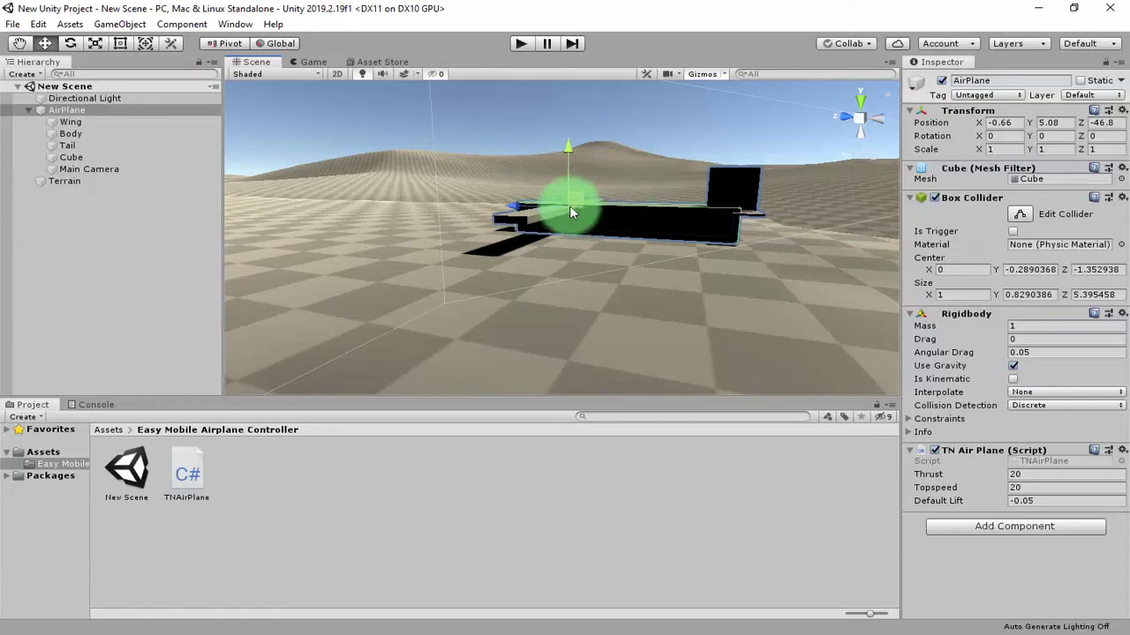
alt+drag(625, 227, 575, 170)
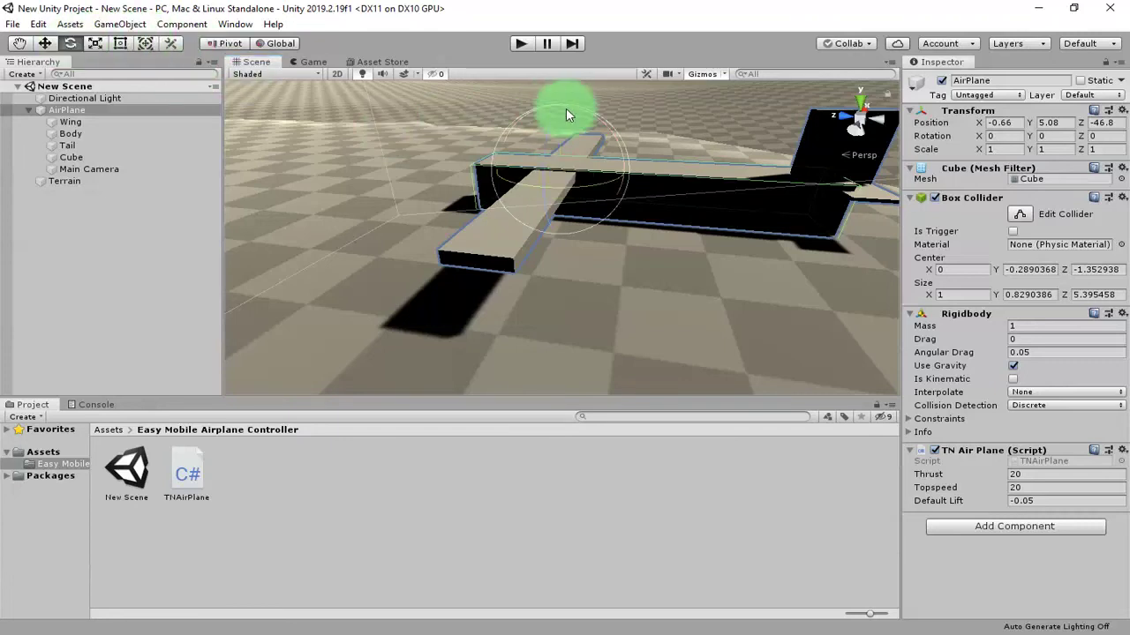
alt+drag(655, 222, 361, 223)
key(e)
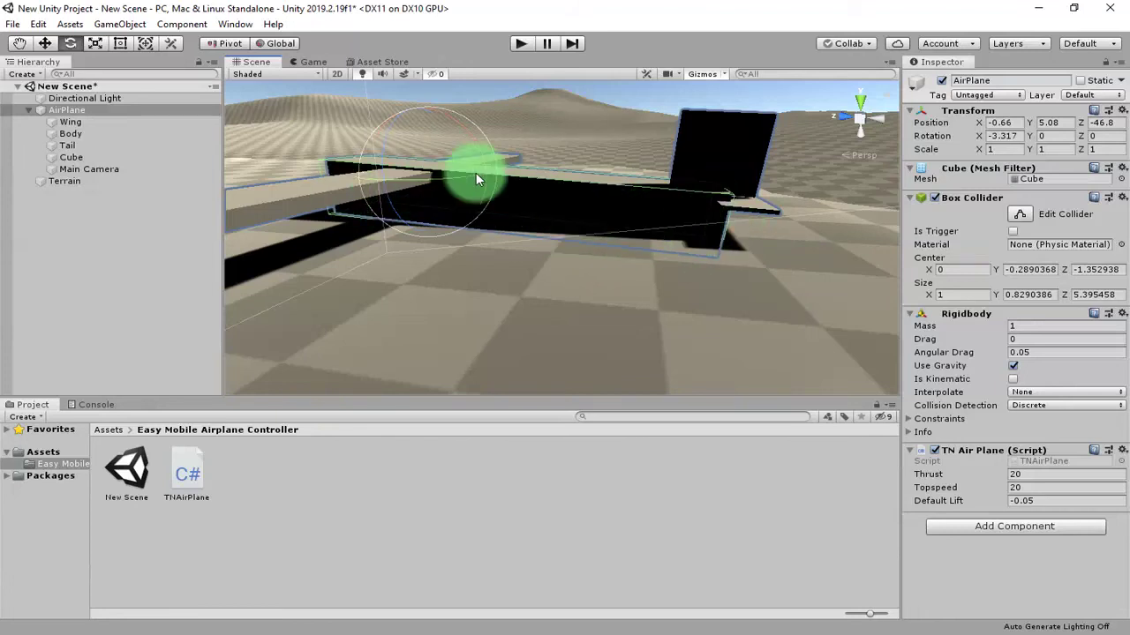
drag(486, 158, 482, 153)
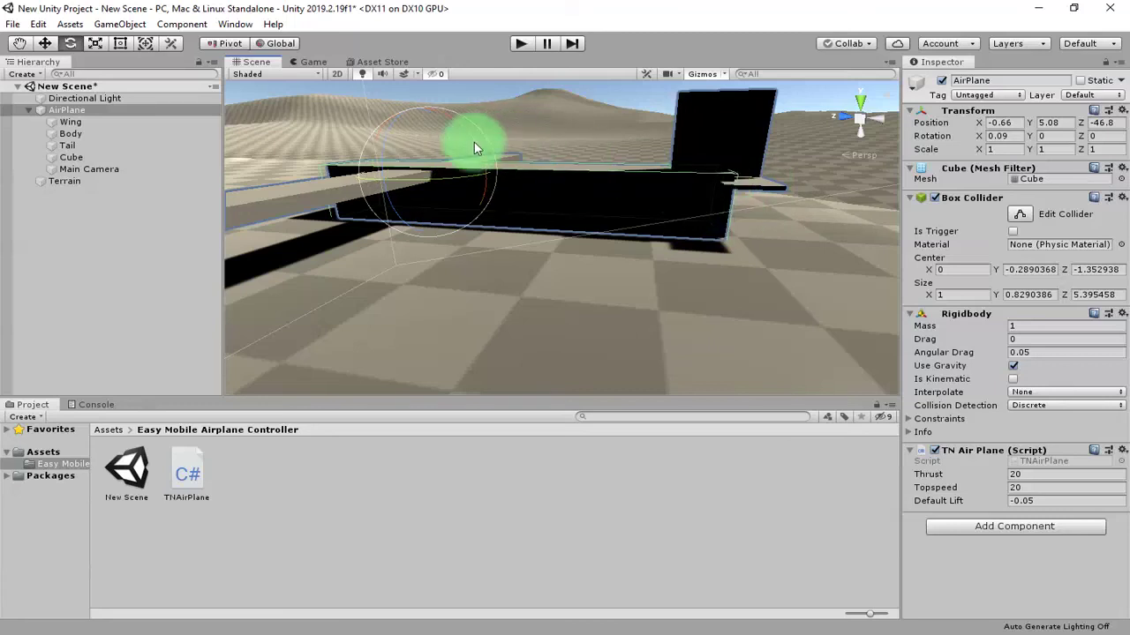
drag(473, 142, 507, 171)
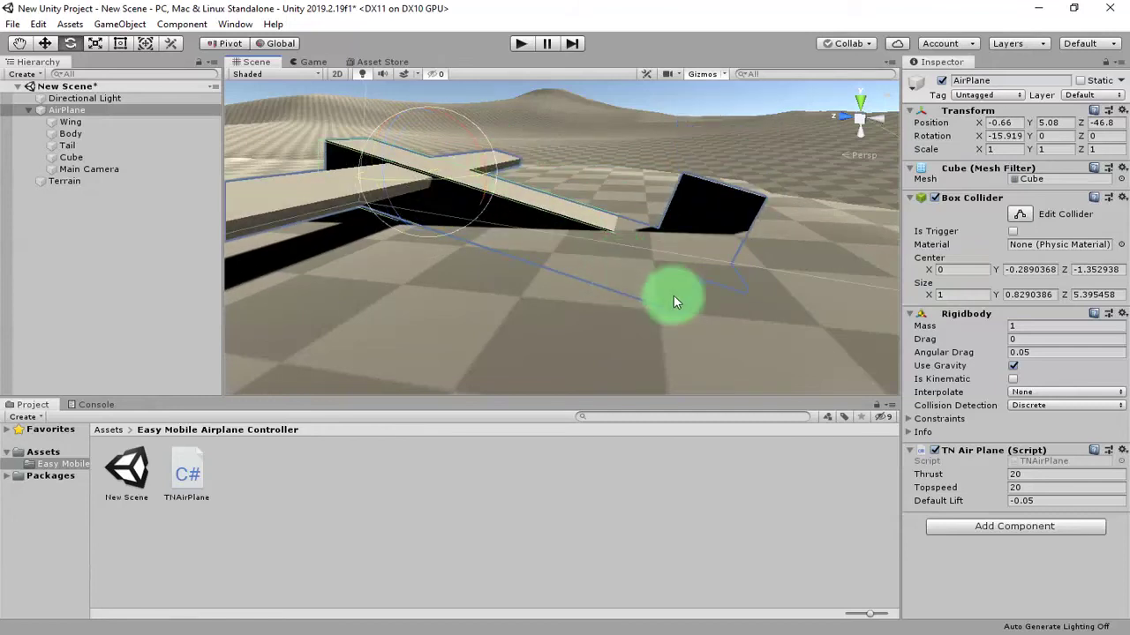
drag(480, 161, 476, 134)
drag(476, 137, 521, 166)
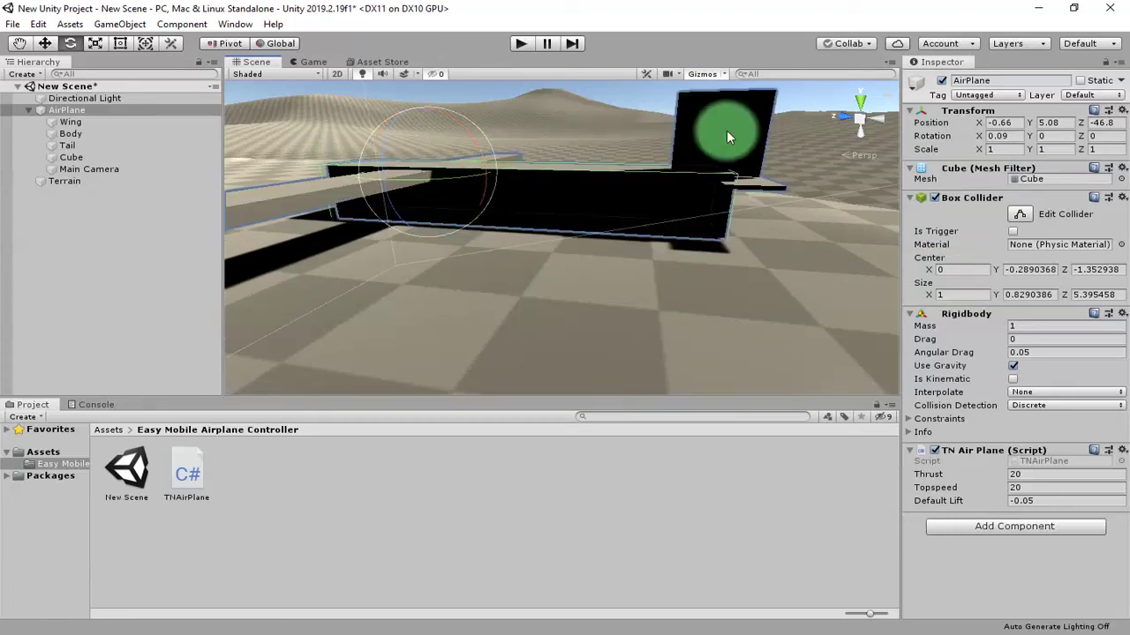
alt+drag(447, 221, 406, 177)
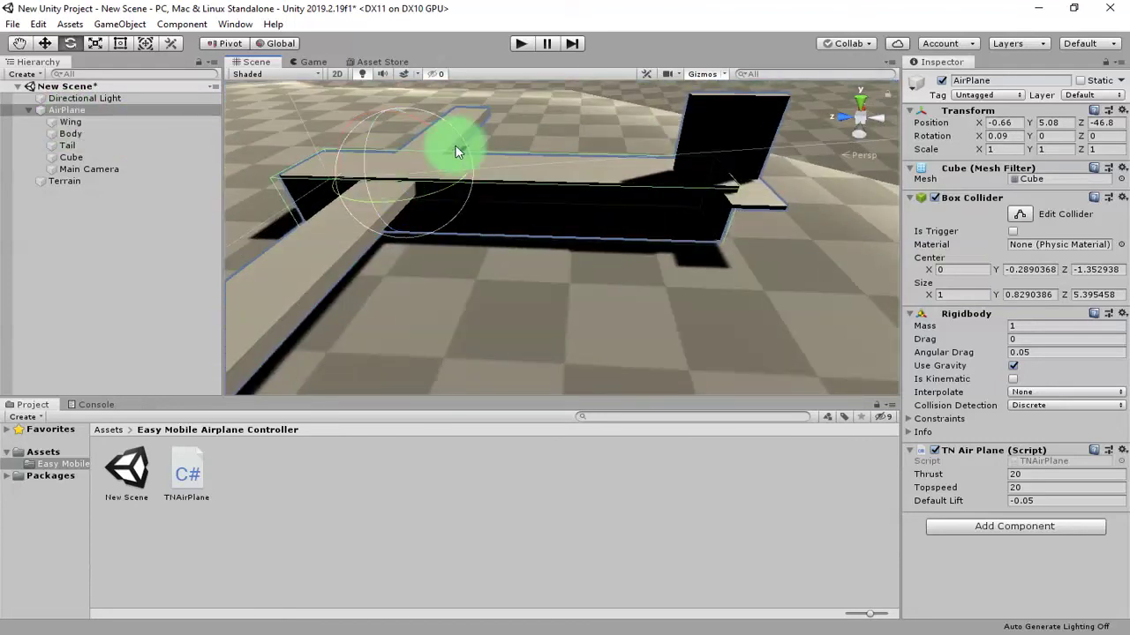
Drag the AirPlane root into the Project panel to create an AirPlane prefab.
click(103, 125)
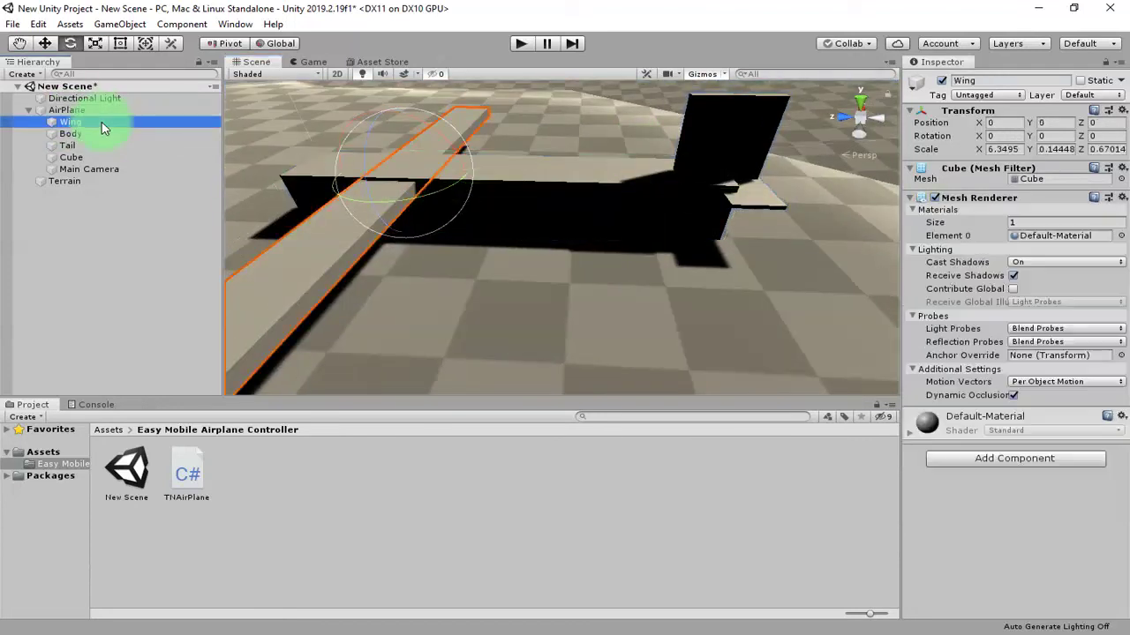
shift+click(99, 167)
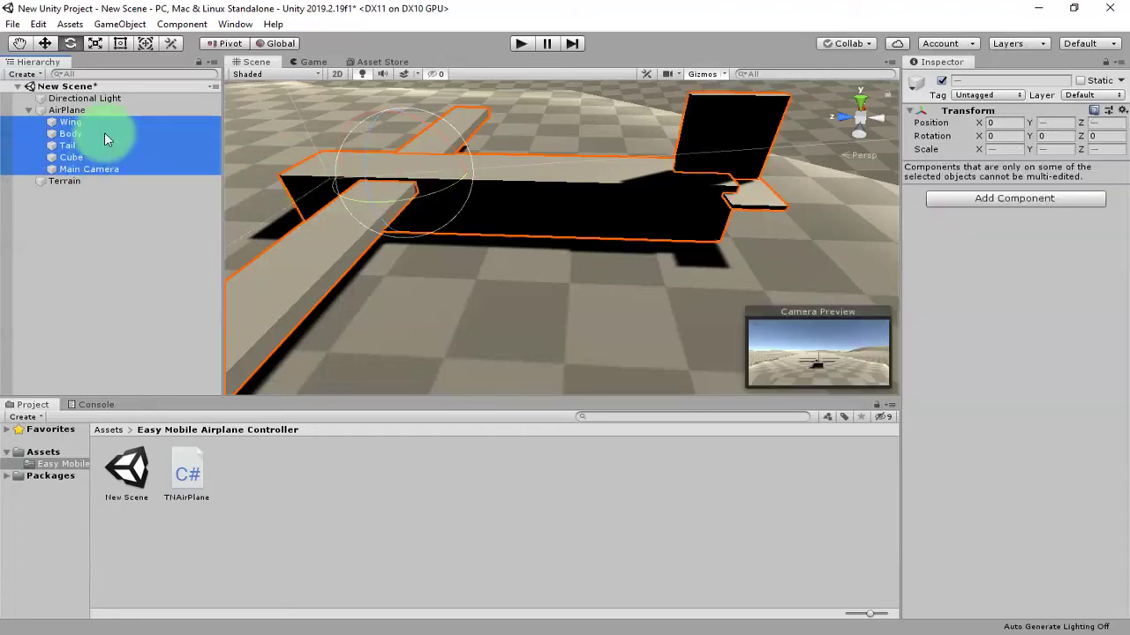
click(75, 110)
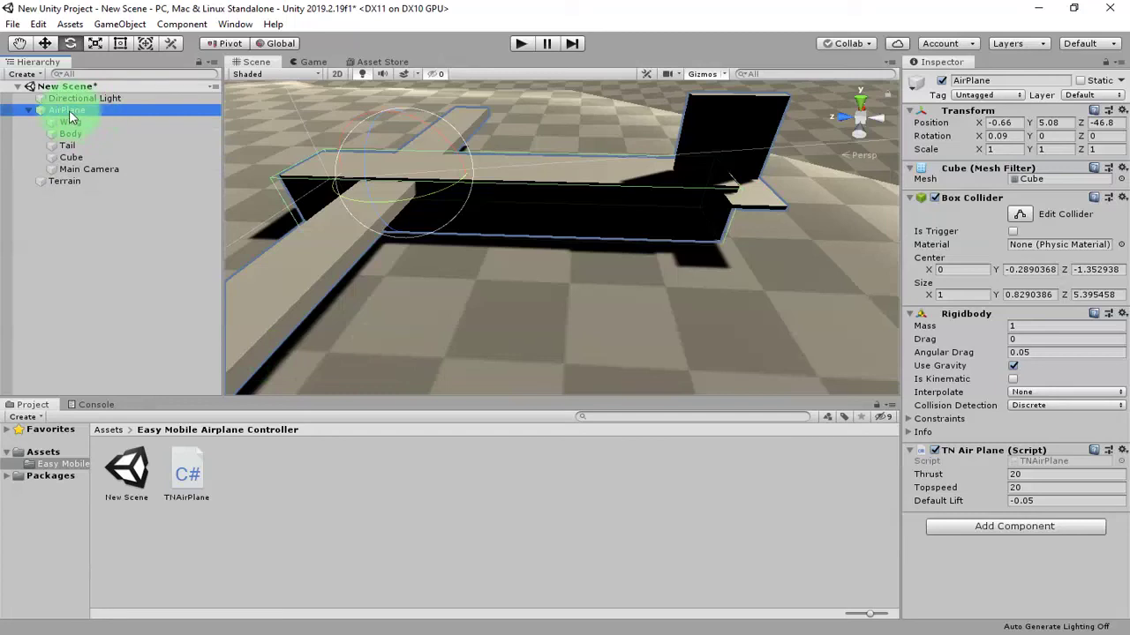
drag(64, 111, 360, 493)
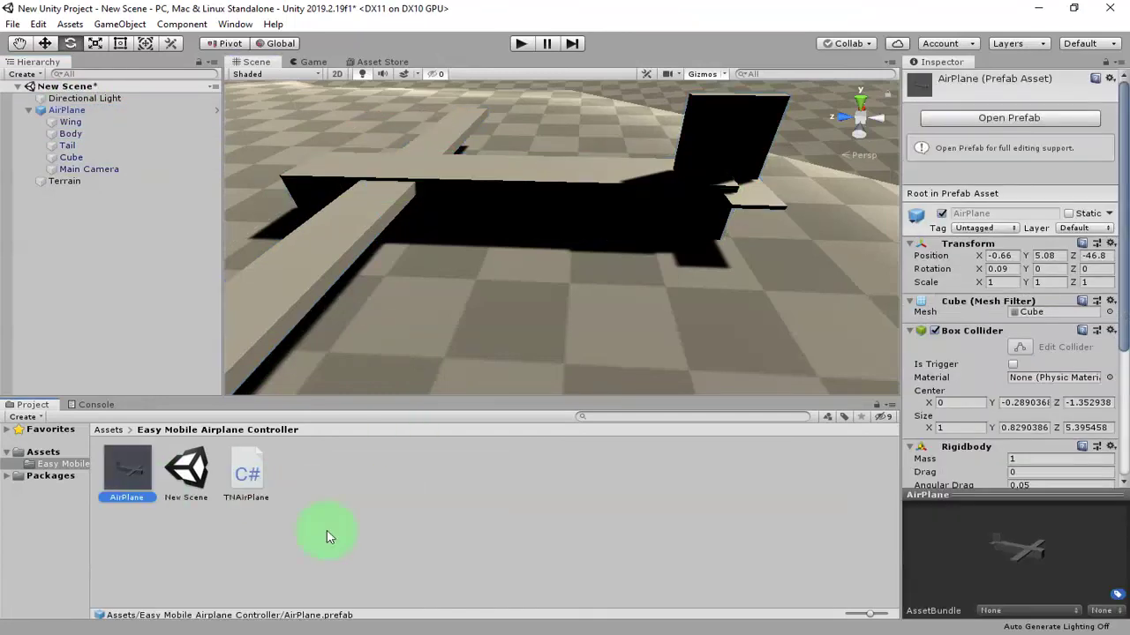
click(382, 553)
Open the AirPlane prefab and rename its Cube part to TailWing.
double_click(140, 473)
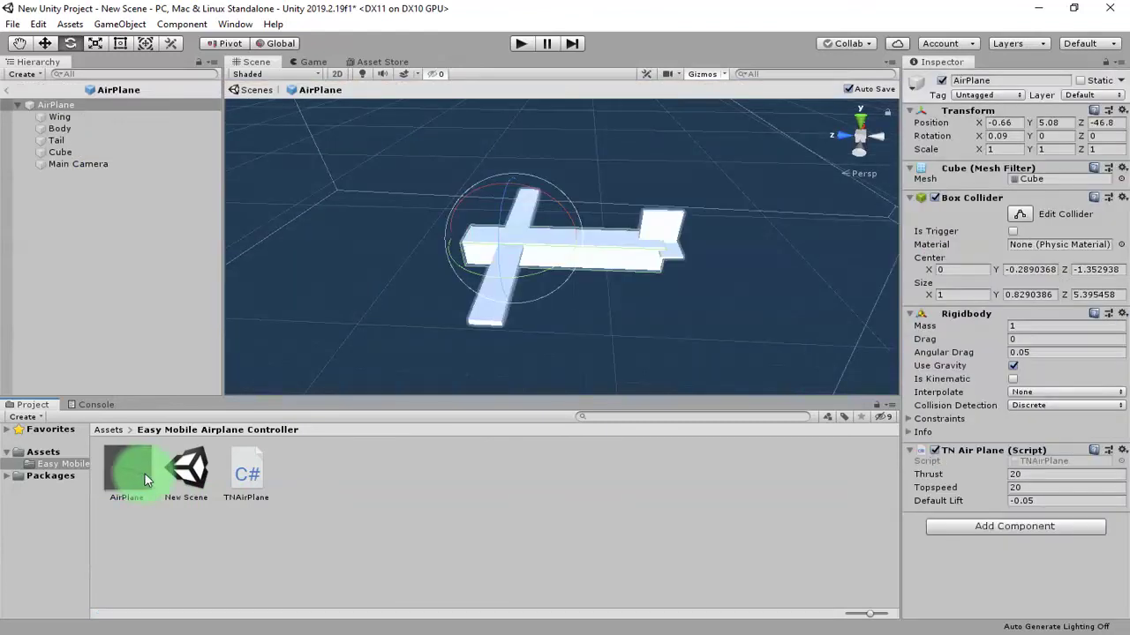
alt+drag(577, 333, 602, 257)
click(59, 116)
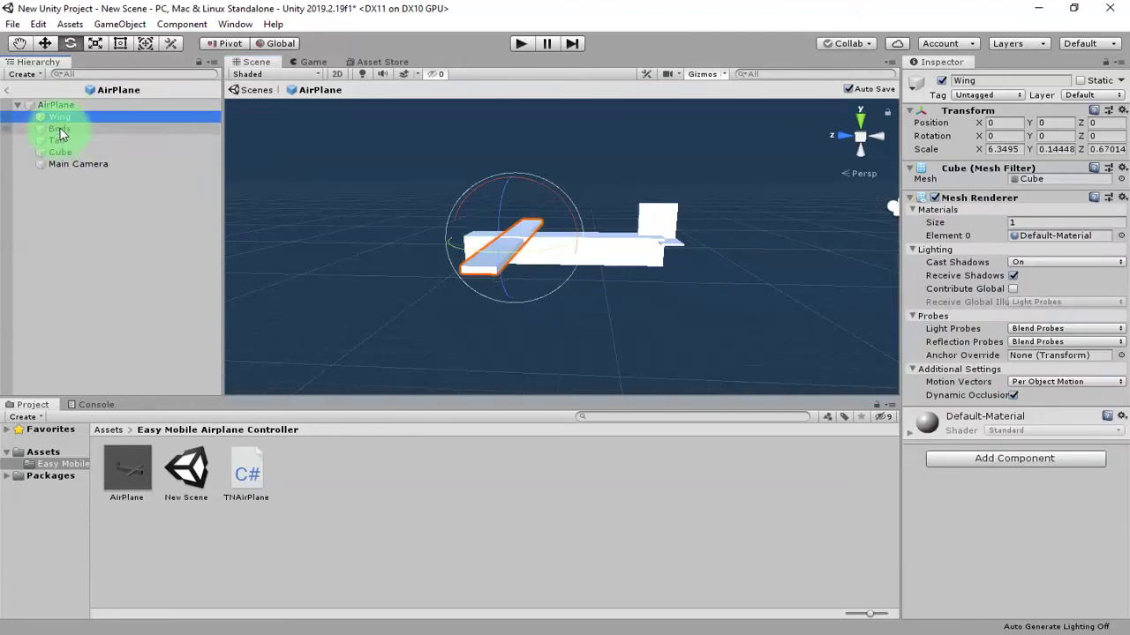
click(58, 128)
click(63, 117)
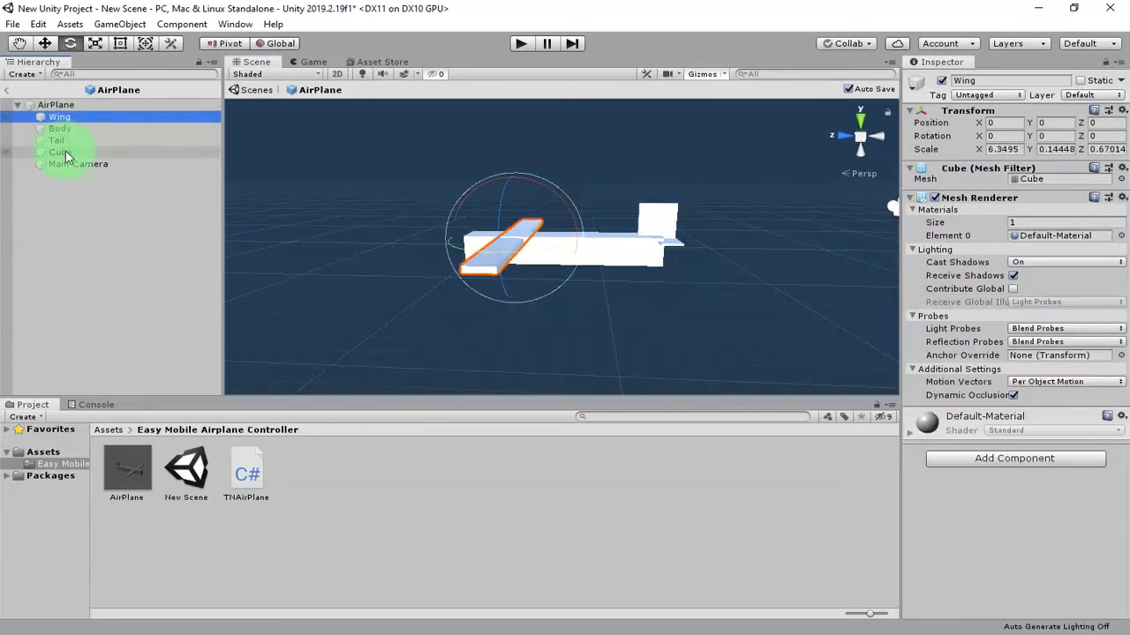
shift+click(66, 155)
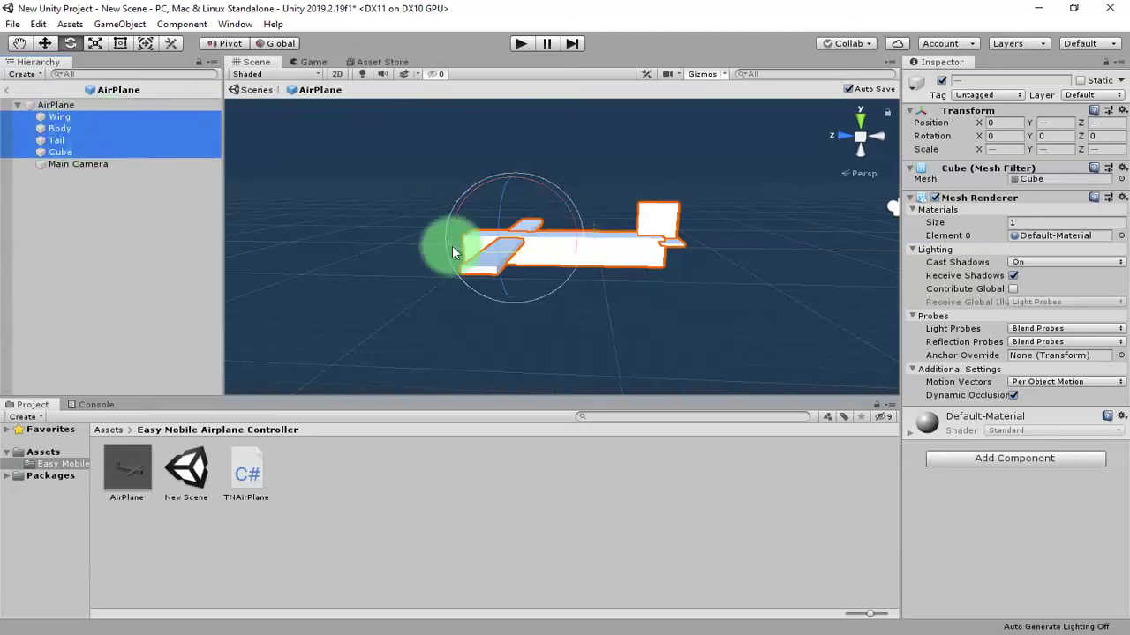
click(73, 159)
click(71, 155)
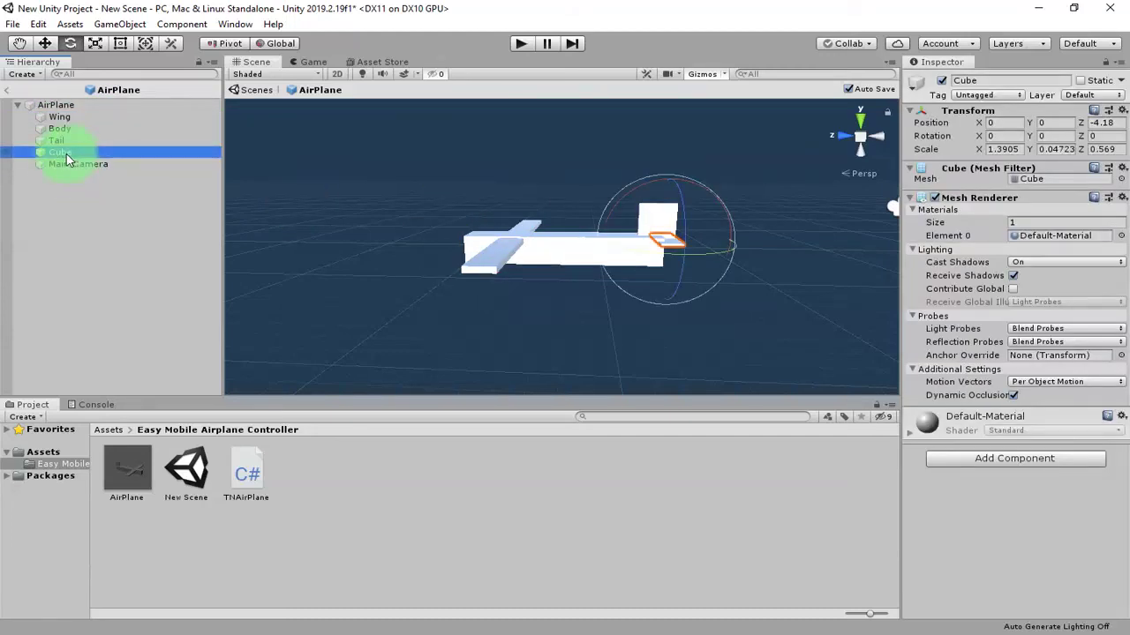
click(54, 155)
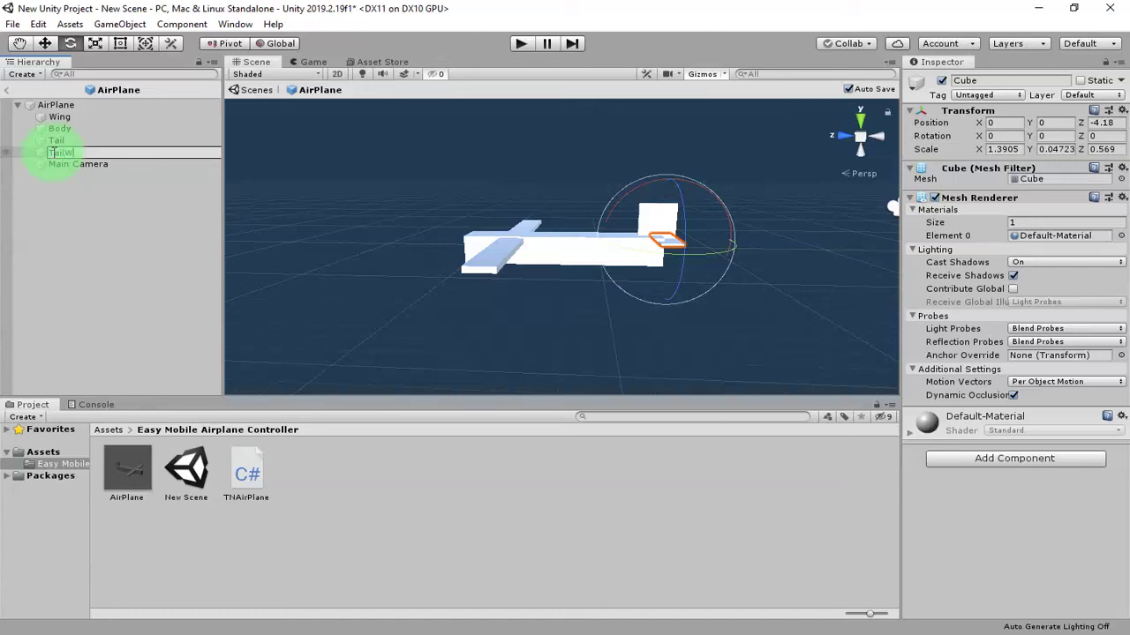
key(Return)
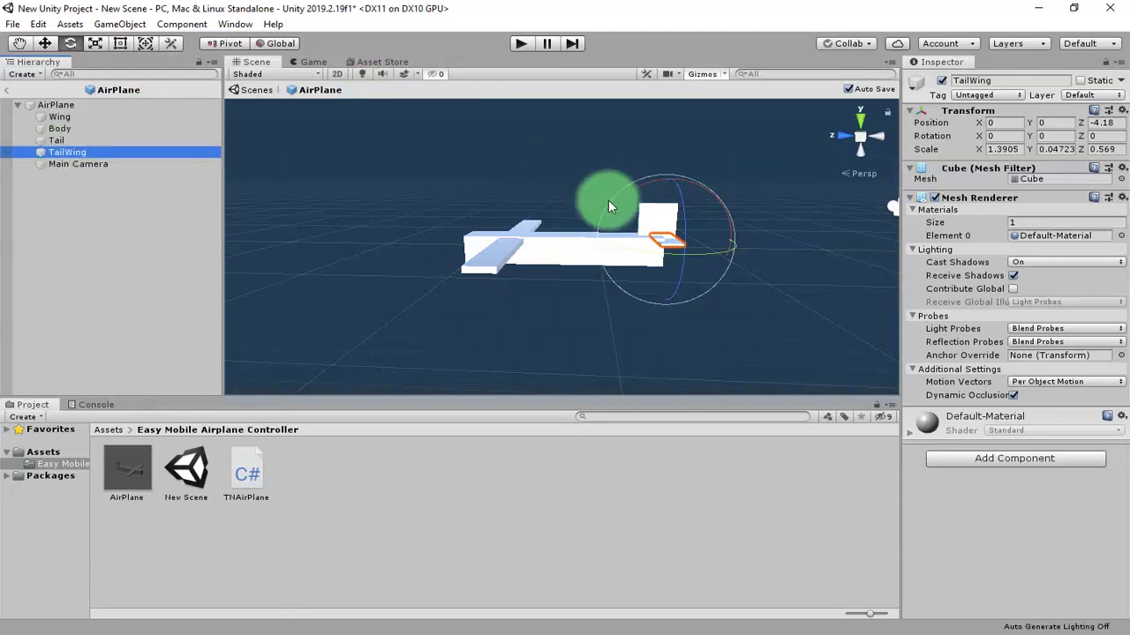
click(71, 107)
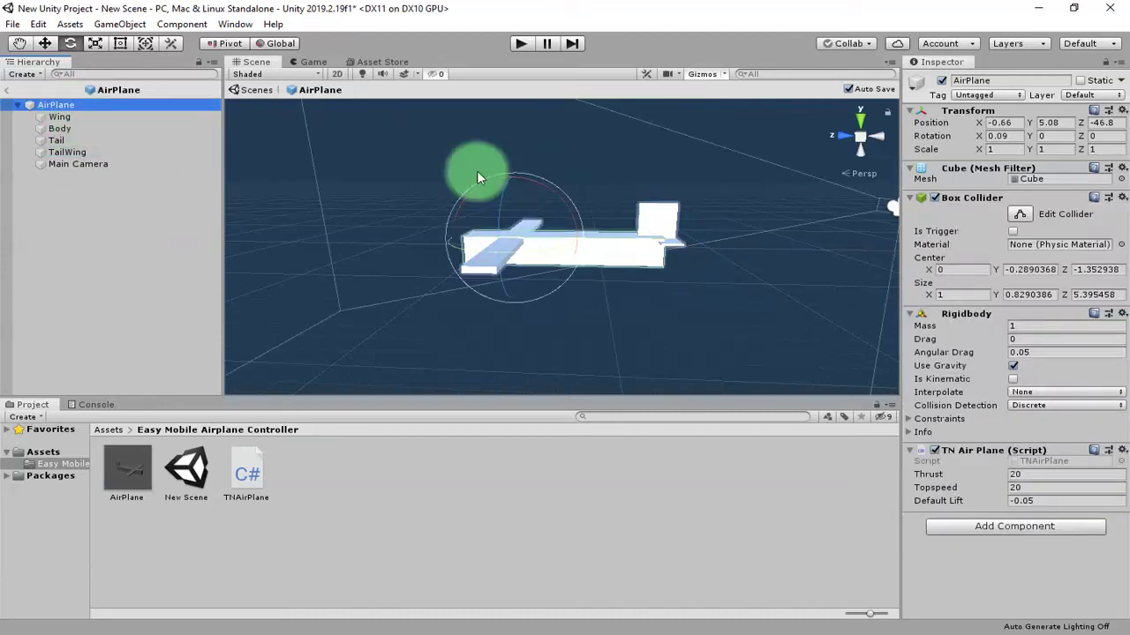
Zero the AirPlane prefab's position to 0, 0, 0.
alt+drag(567, 270, 676, 320)
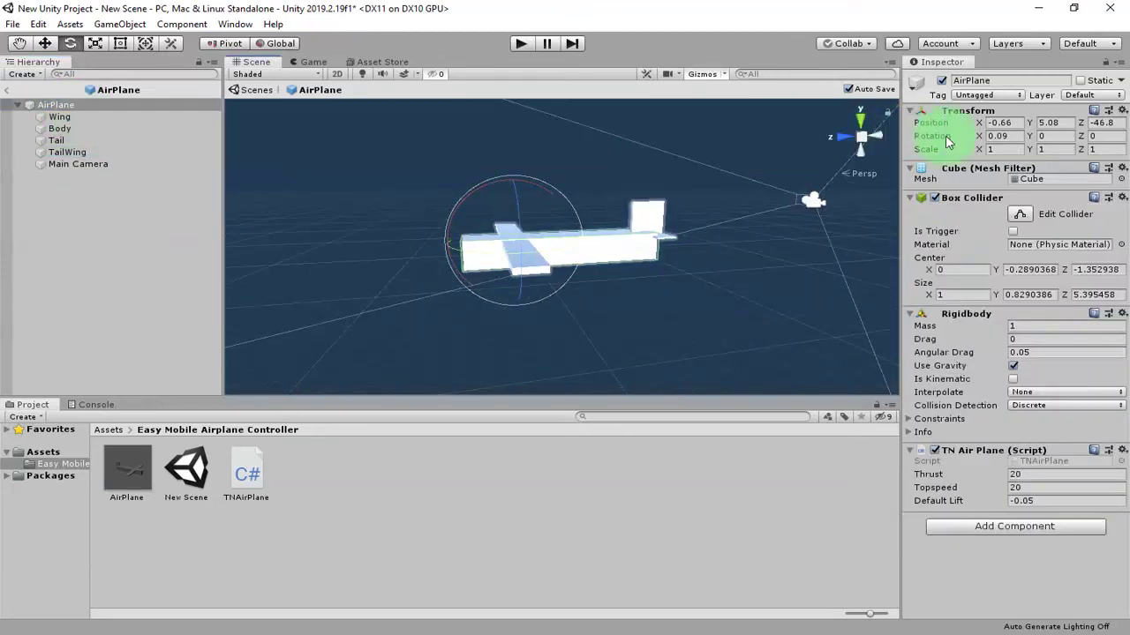
text(0)
key(Tab)
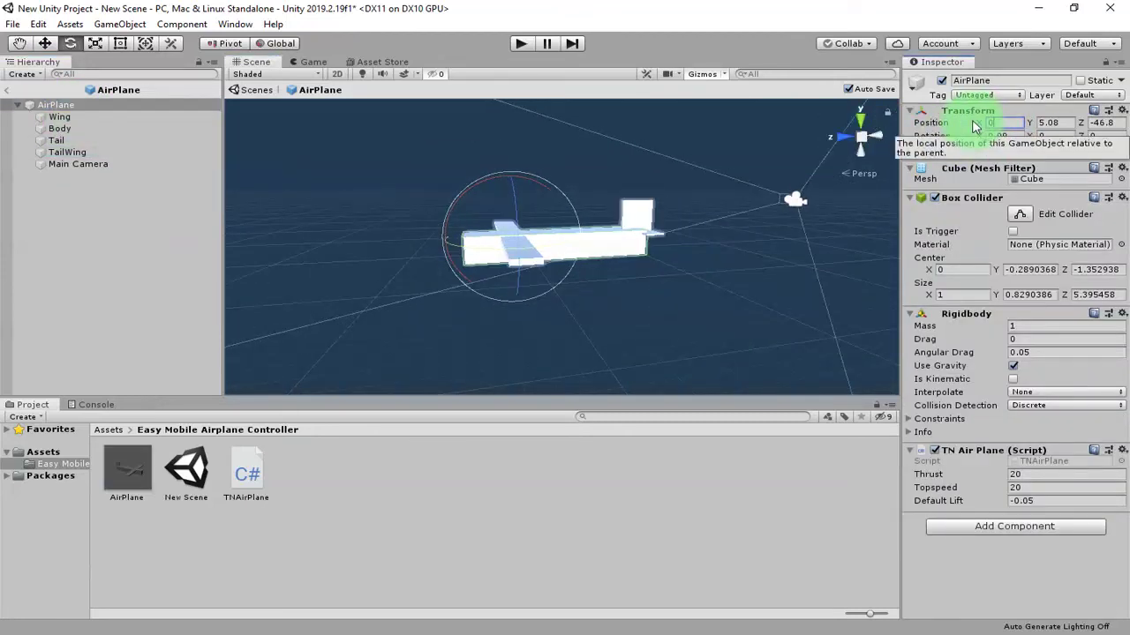
text(0.0)
key(Return)
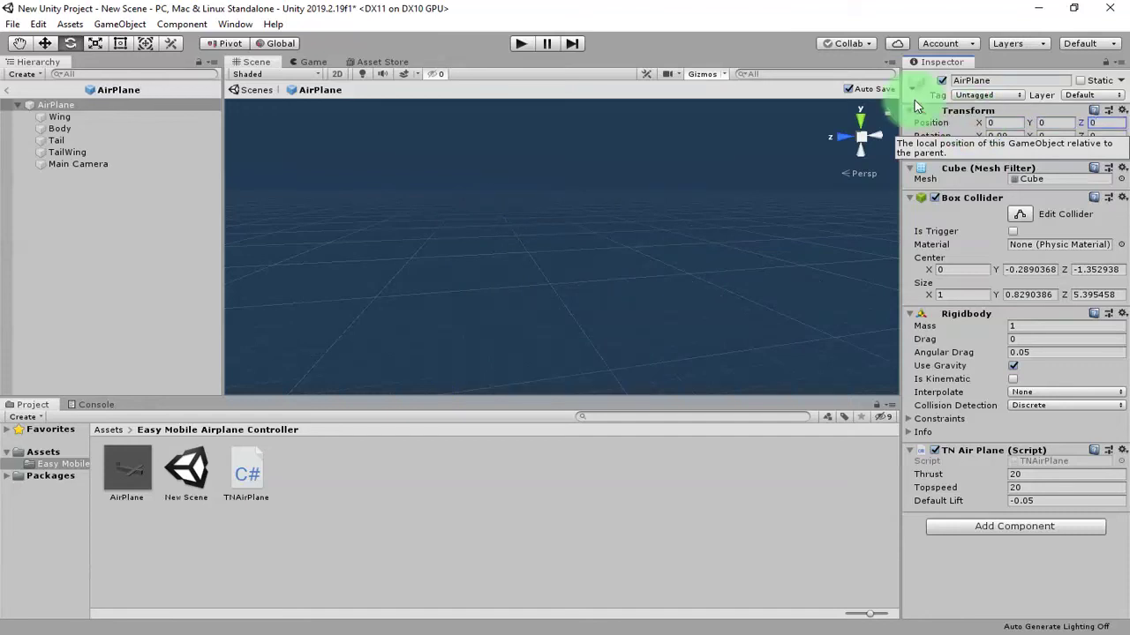
key(f)
Switch to a zoomed-in orthographic left-side view of the airplane.
mouse_move(637, 277)
alt+mouse_down()
mouse_move(371, 322)
mouse_move(598, 321)
mouse_move(635, 381)
mouse_move(670, 189)
alt+mouse_up()
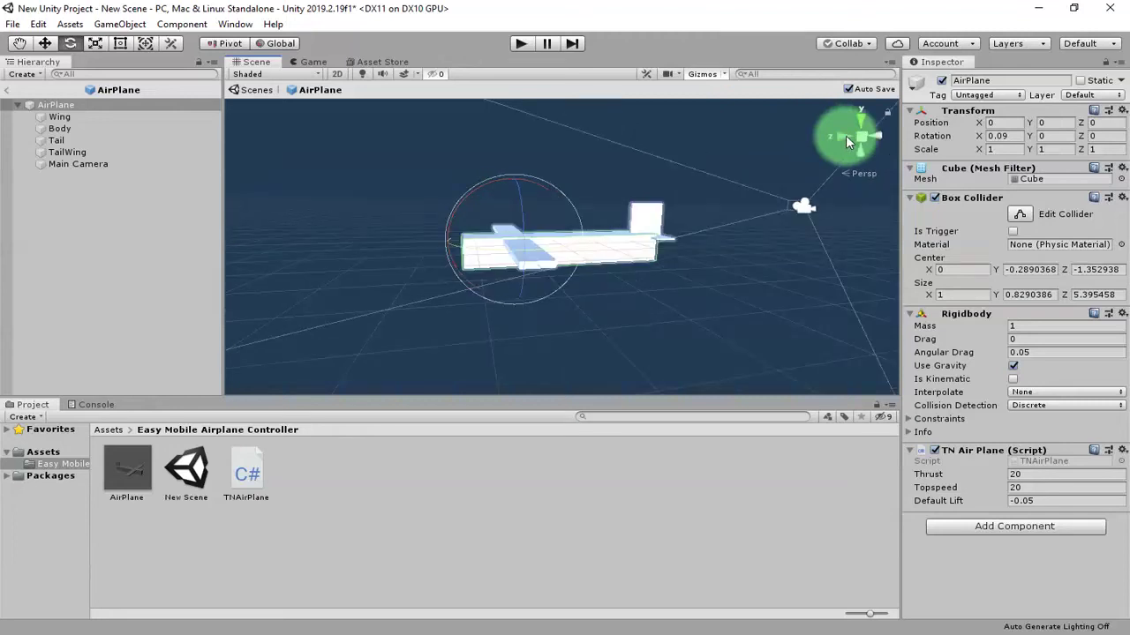
click(846, 135)
click(861, 137)
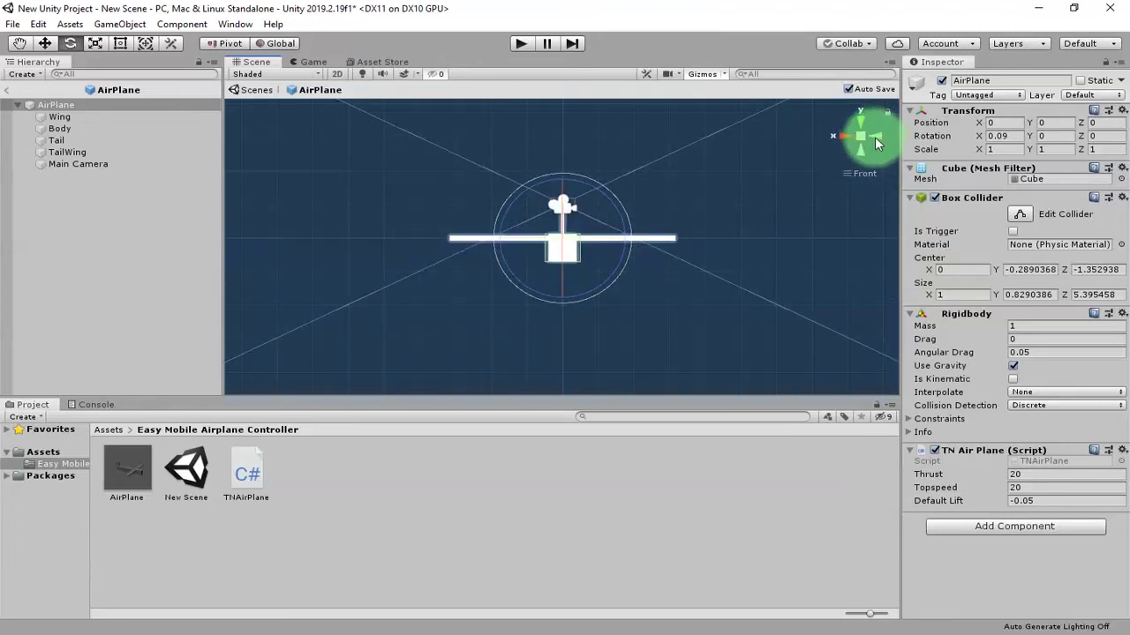
click(875, 136)
alt+right_drag(322, 208, 484, 222)
Move the Wing through TailWing parts up and slightly left relative to the root.
click(59, 116)
shift+click(67, 153)
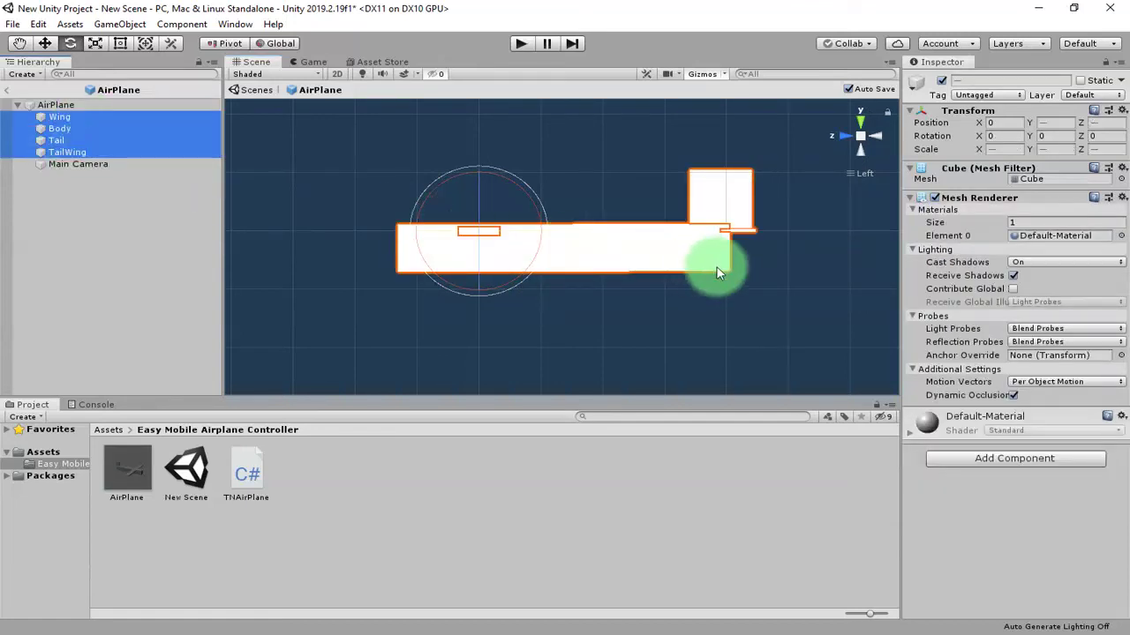
click(45, 43)
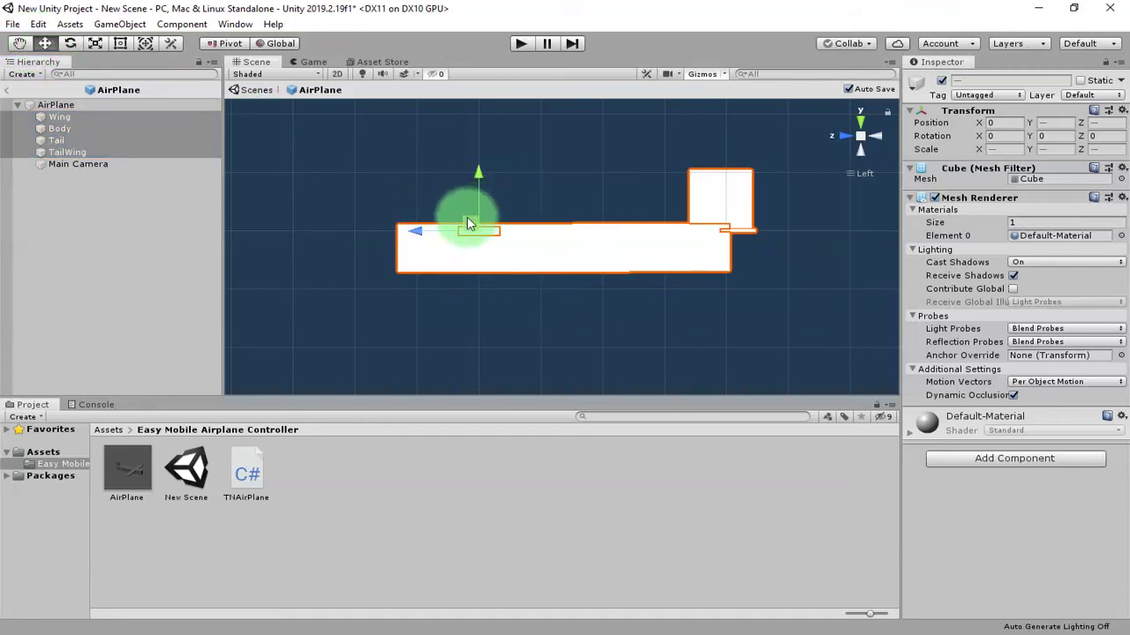
drag(469, 224, 216, 176)
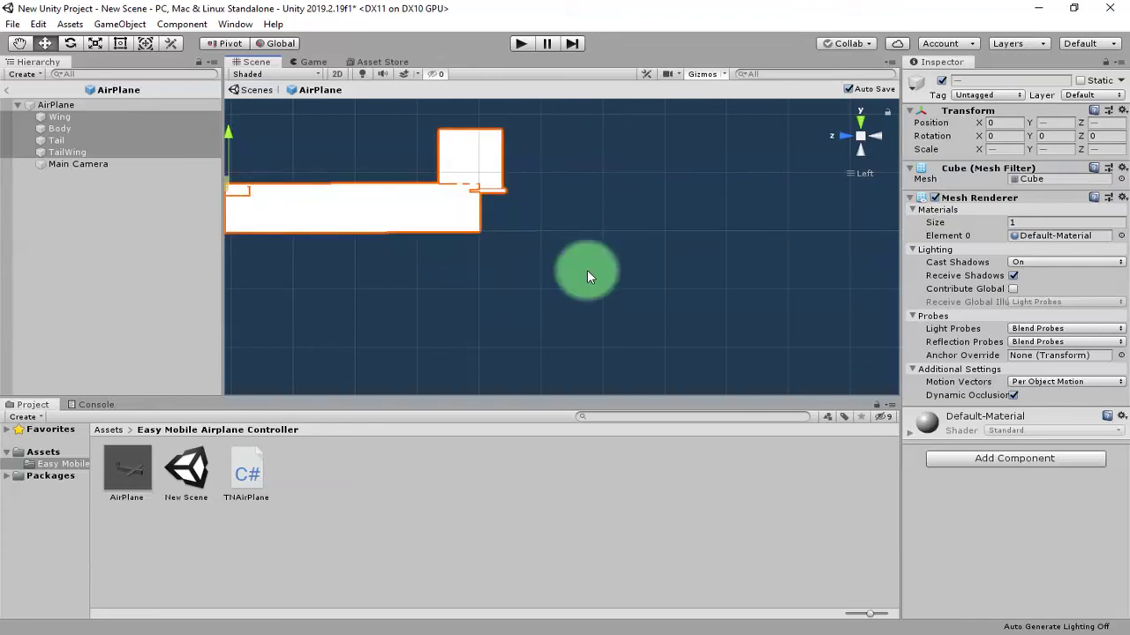
middle_drag(378, 203, 517, 220)
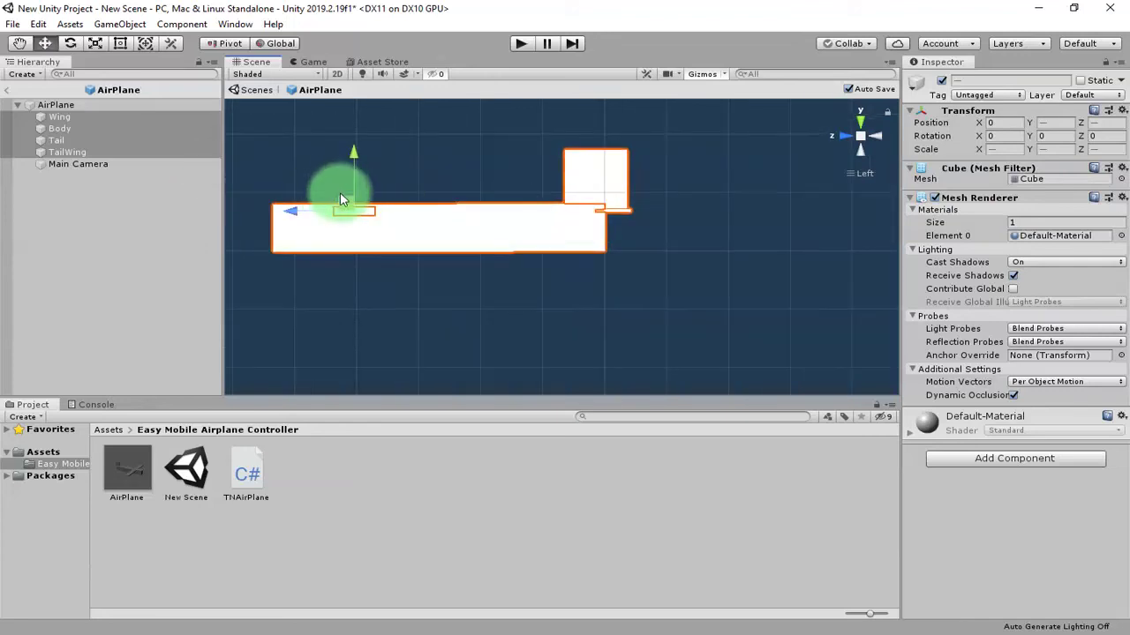
drag(343, 202, 341, 202)
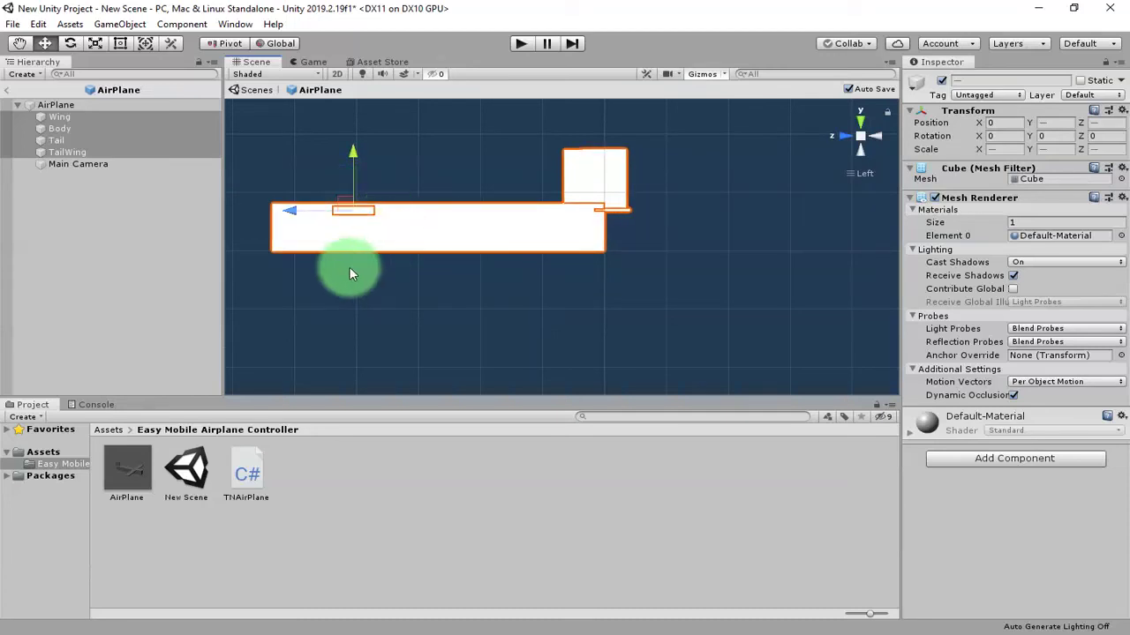
Leave prefab editing and select the AirPlane in New Scene.
click(16, 90)
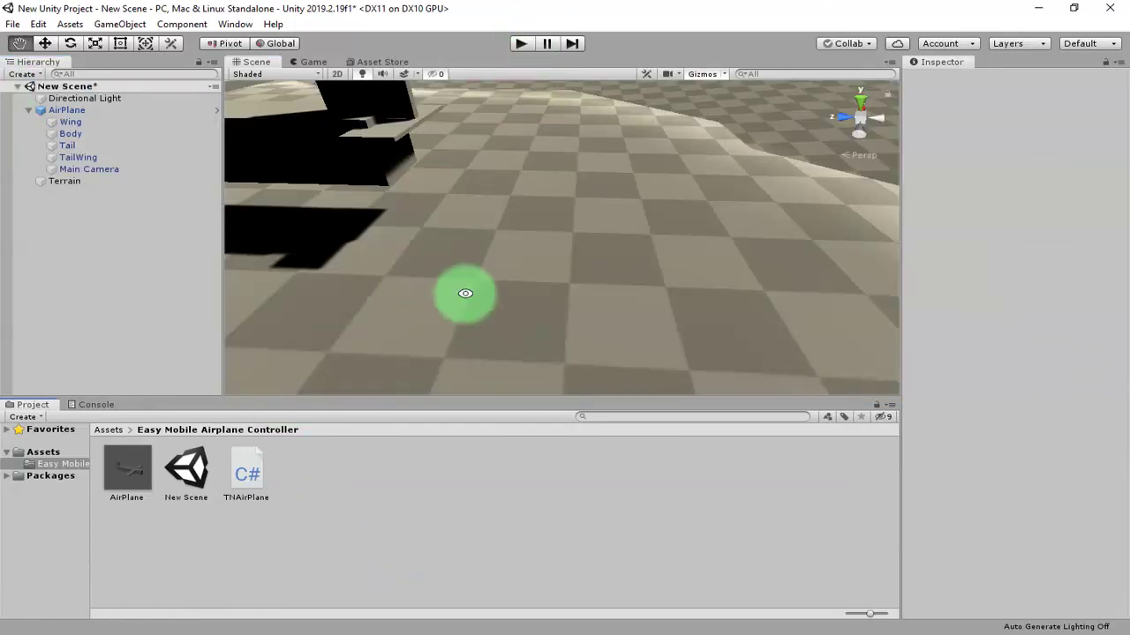
scroll(461, 292, down, 5)
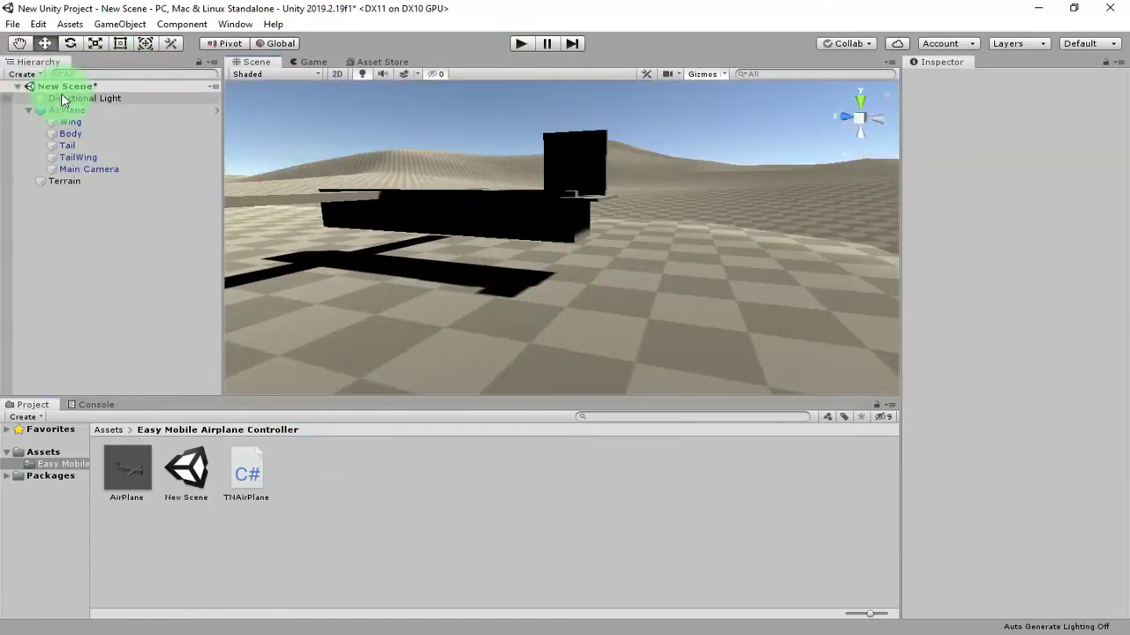
click(69, 109)
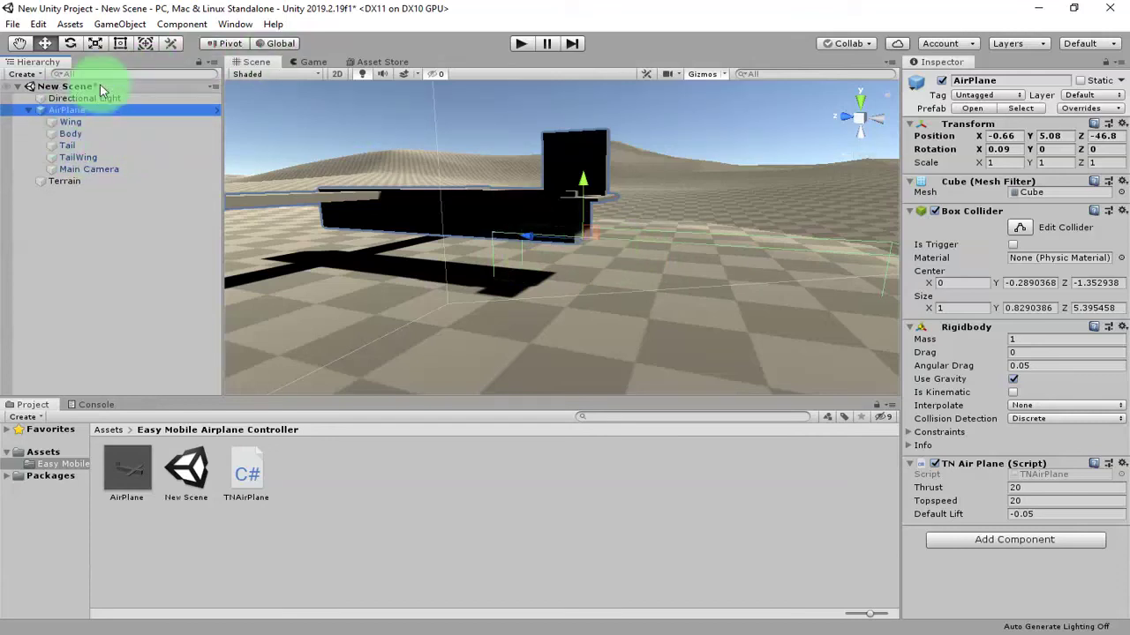
Reopen the AirPlane prefab and stretch its box collider to the fuselage's left end.
double_click(126, 472)
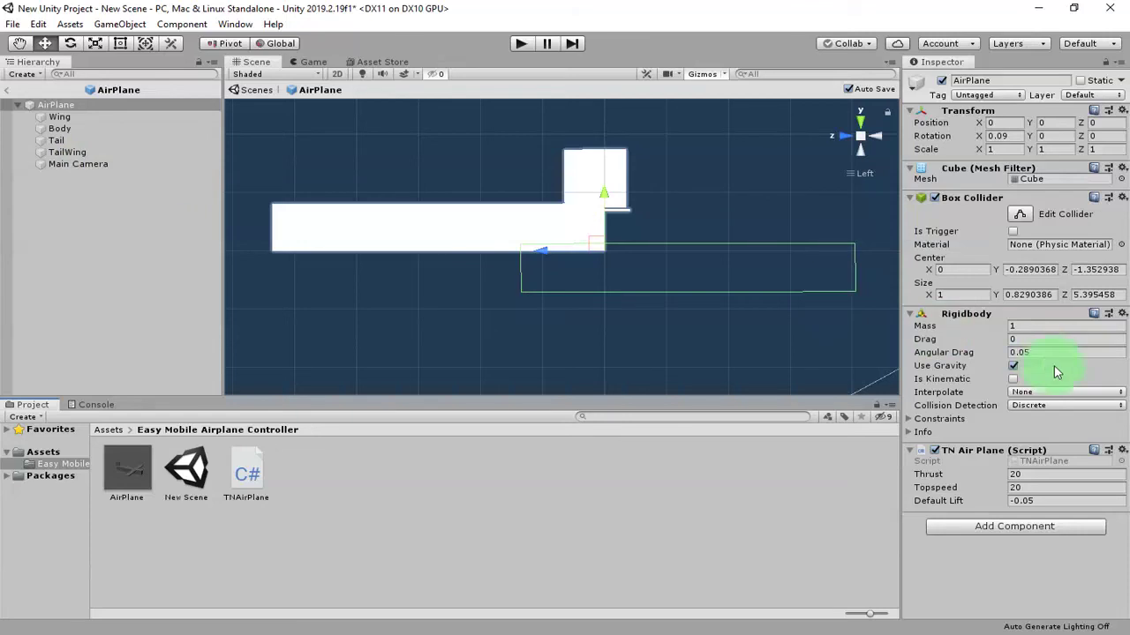
click(1021, 216)
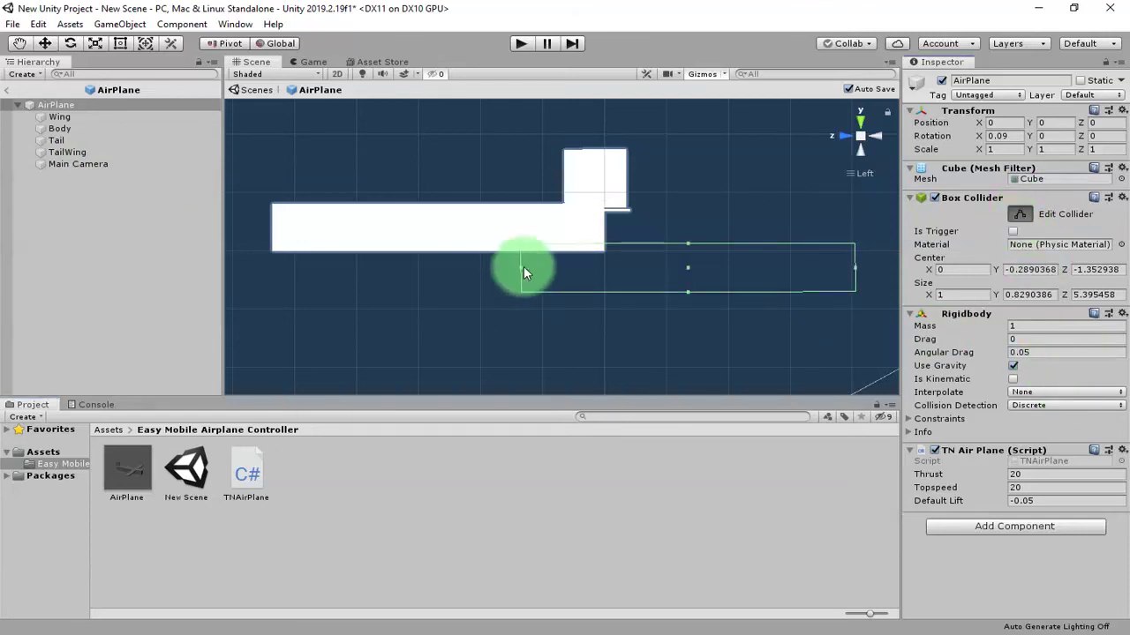
click(117, 49)
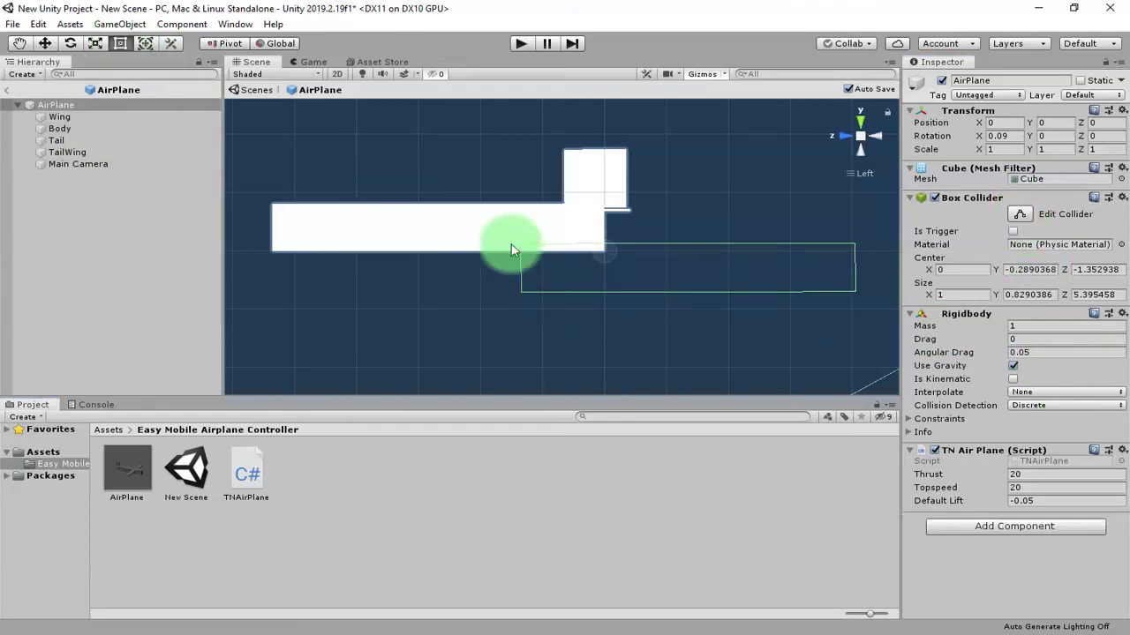
click(1018, 214)
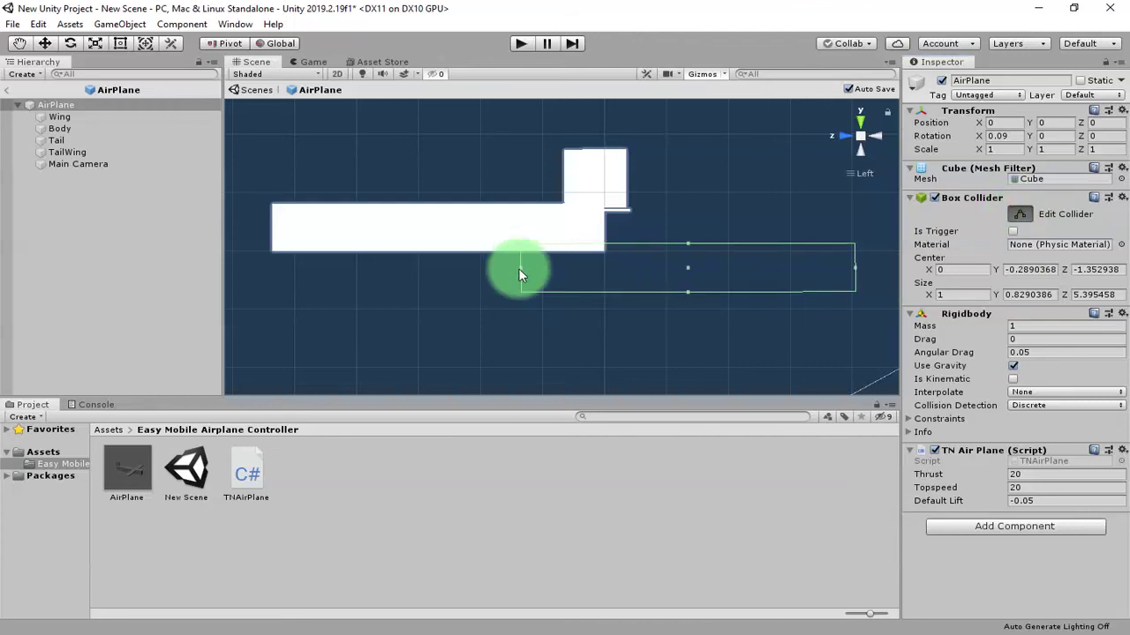
drag(520, 275, 276, 251)
drag(857, 269, 483, 255)
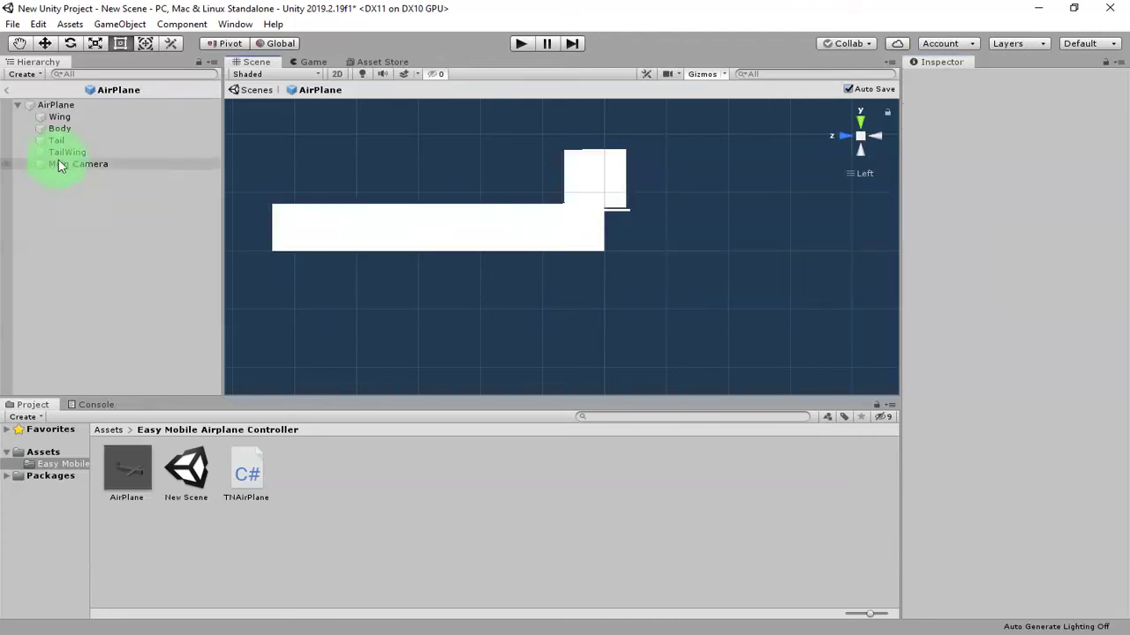
Pull the collider's right end in so it matches the body's length.
click(62, 106)
click(993, 359)
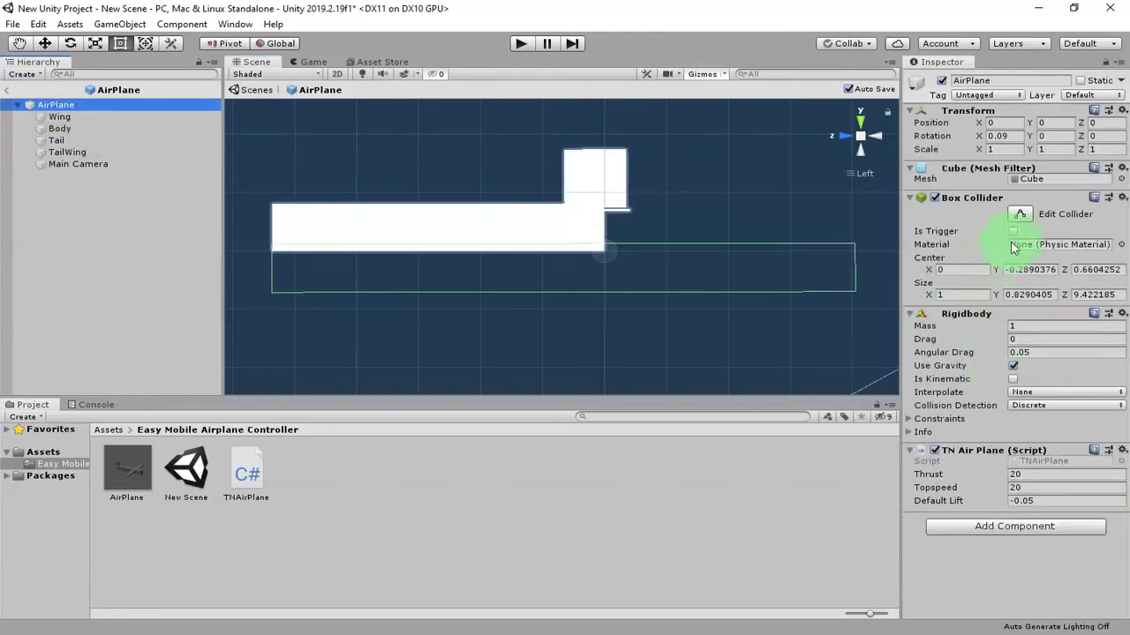
click(1019, 214)
drag(857, 268, 608, 275)
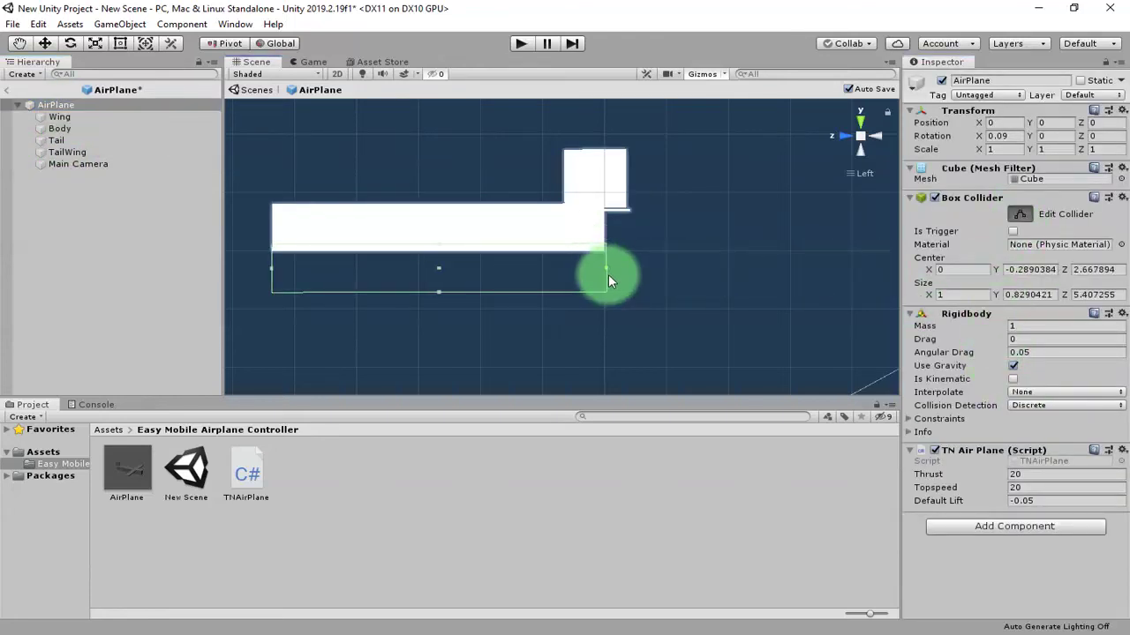
Set the AirPlane's Transform Rotation X to 0.
click(959, 122)
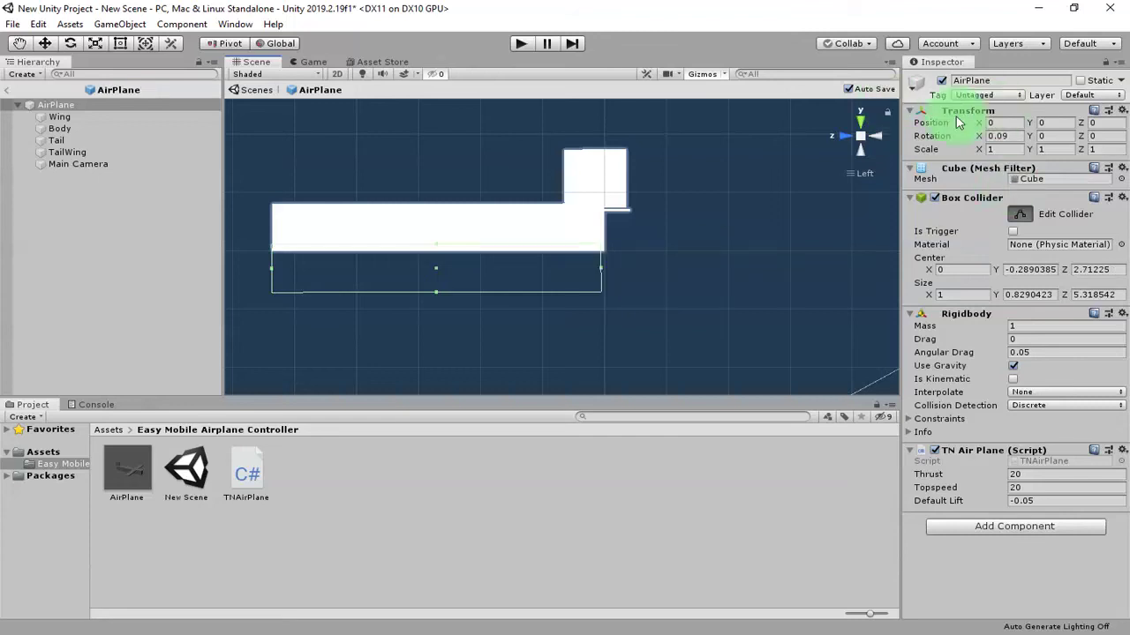
click(997, 135)
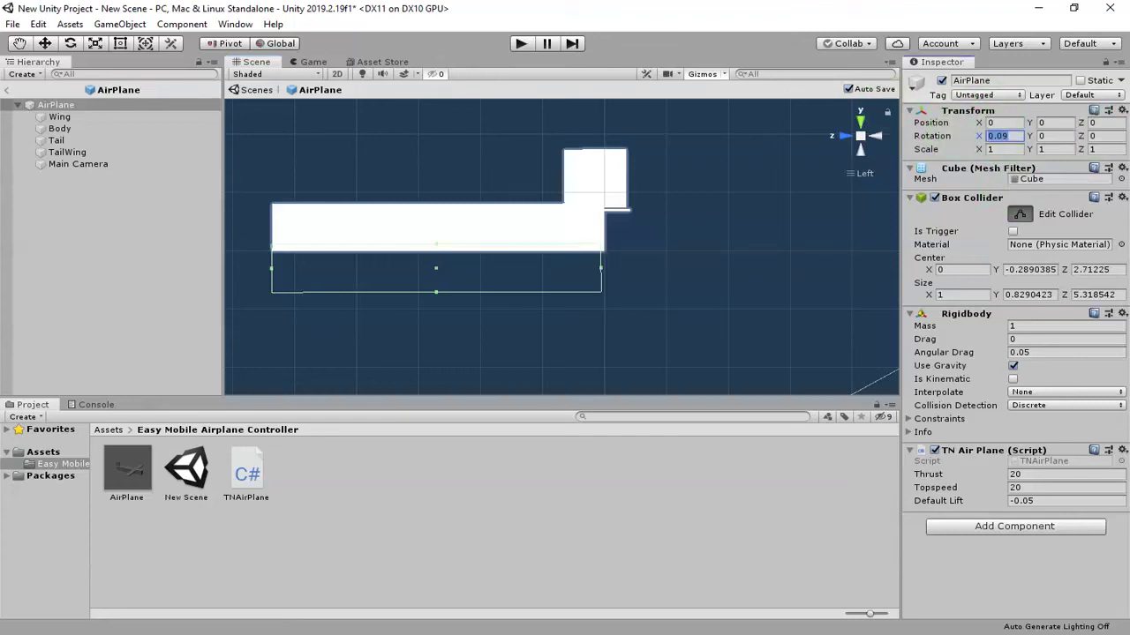
text(0)
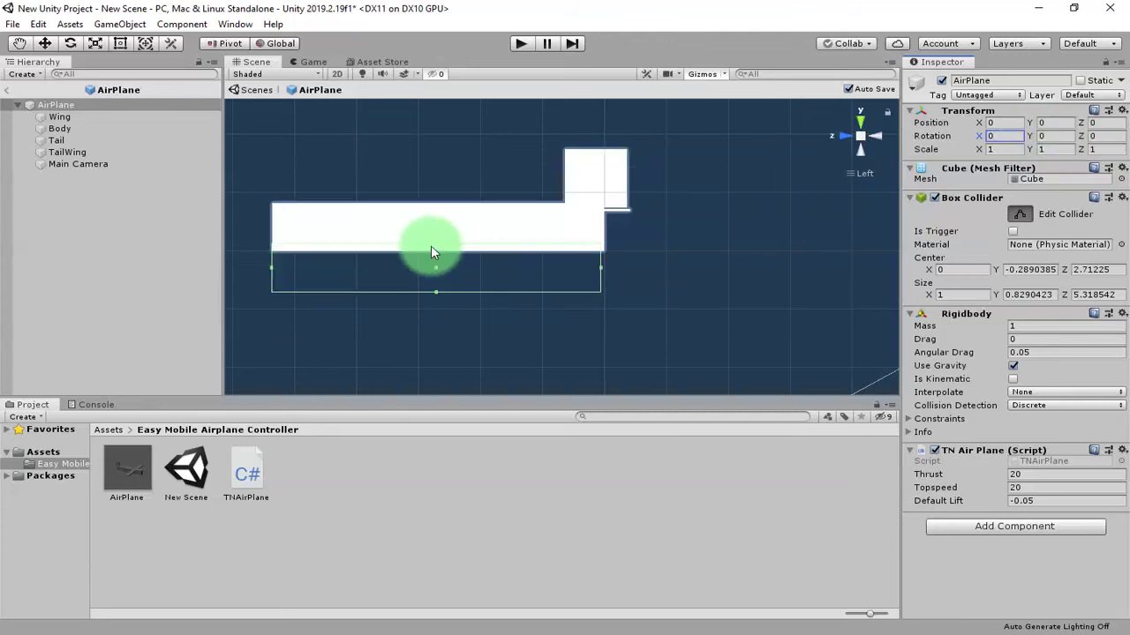
Raise the collider's top and bottom faces to fit the fuselage (center Y 0.40, height 0.82).
click(429, 249)
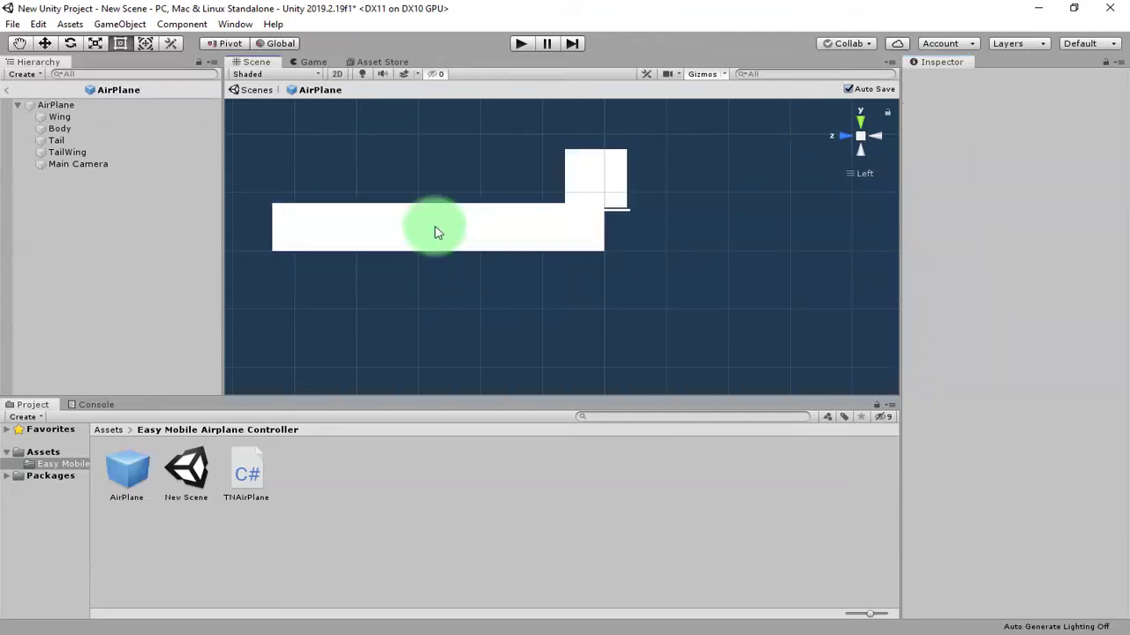
click(80, 105)
click(1017, 216)
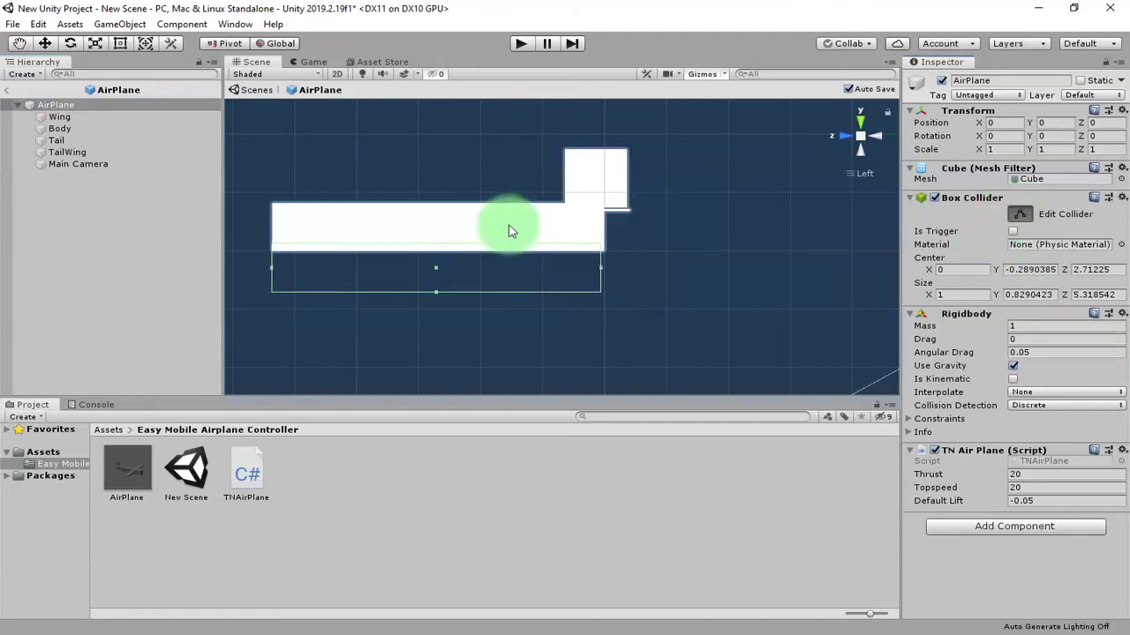
drag(442, 240, 472, 205)
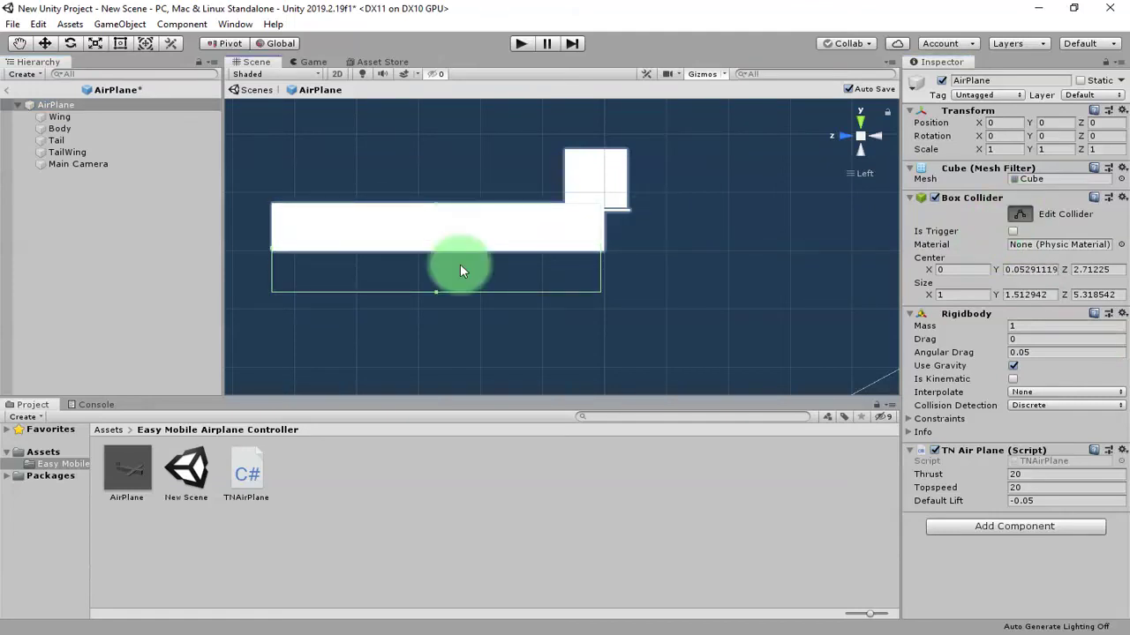
drag(437, 289, 461, 251)
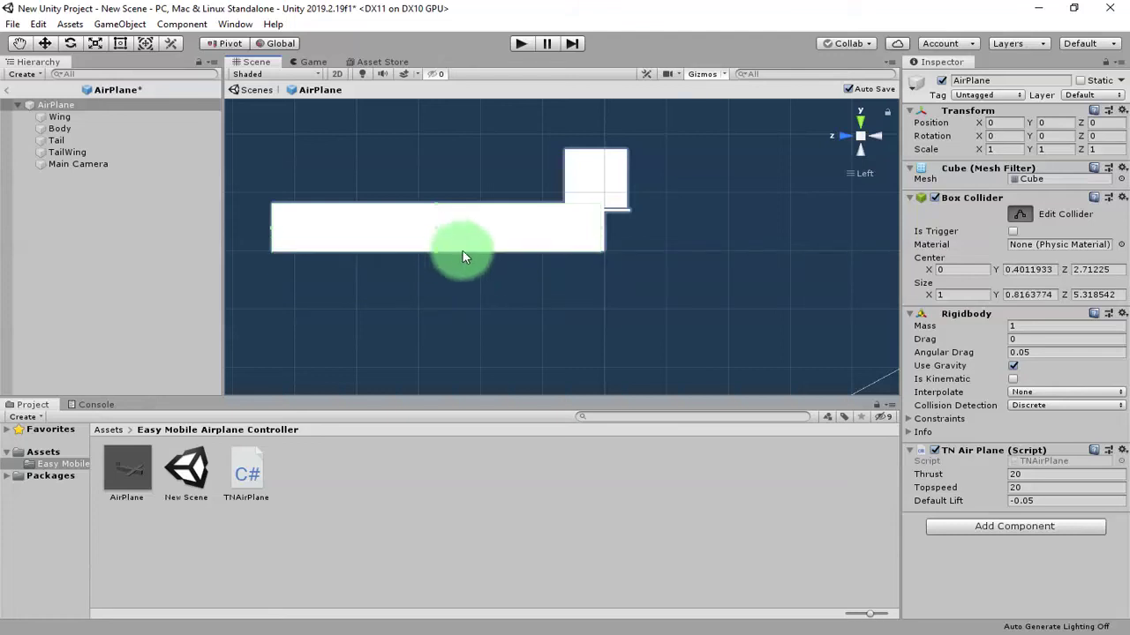
Return to New Scene, select the AirPlane, and view it from a side angle.
click(11, 92)
click(521, 43)
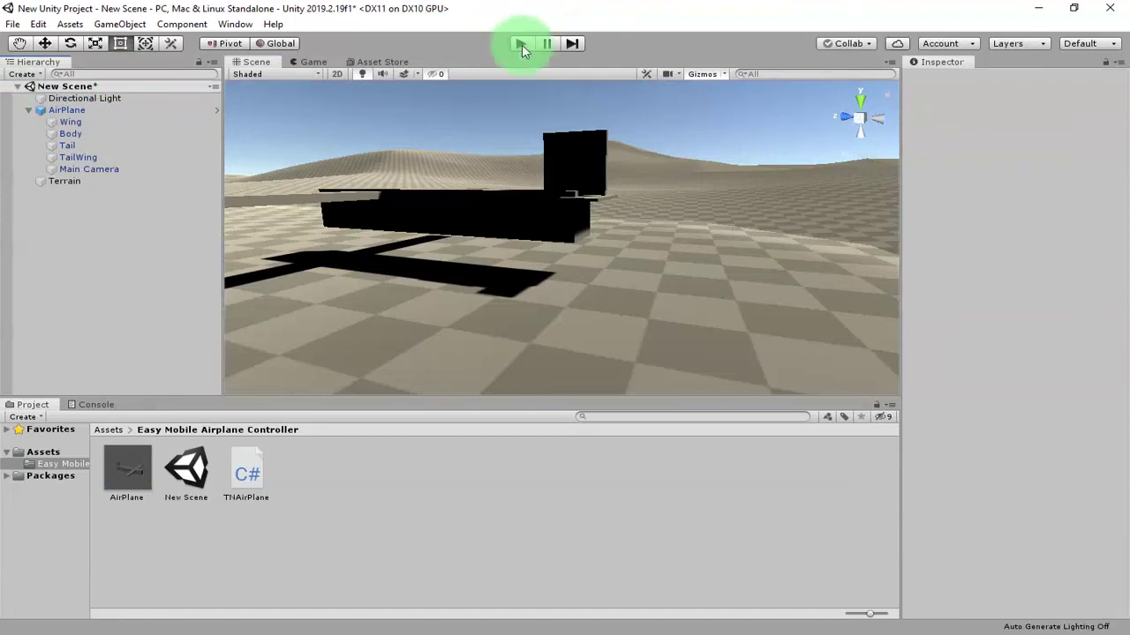
click(74, 111)
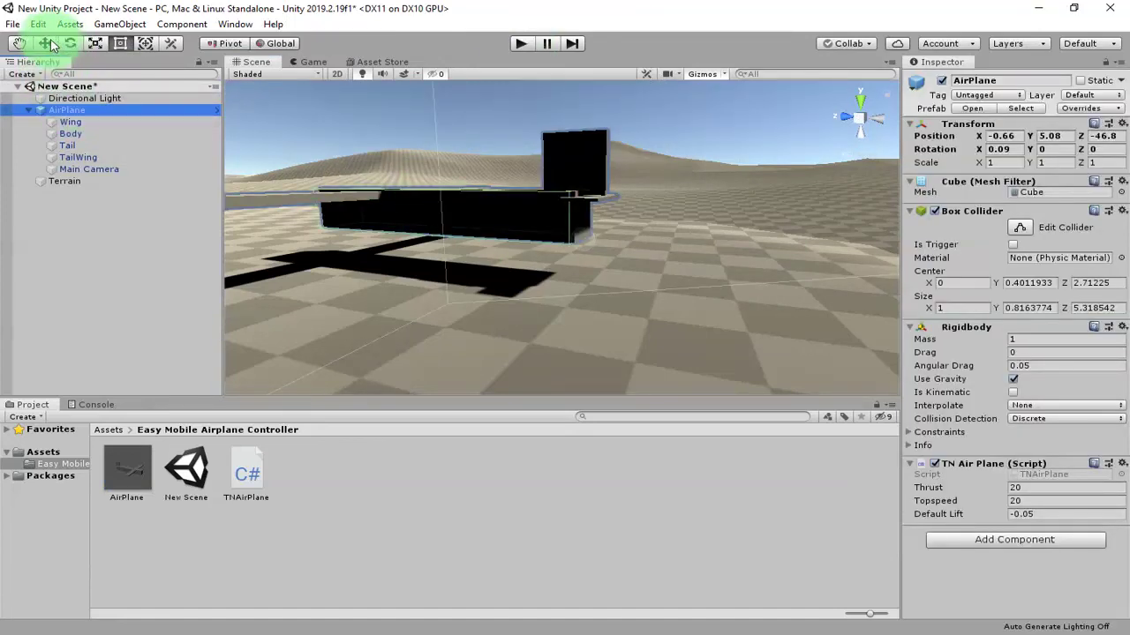
click(45, 43)
alt+drag(574, 203, 570, 231)
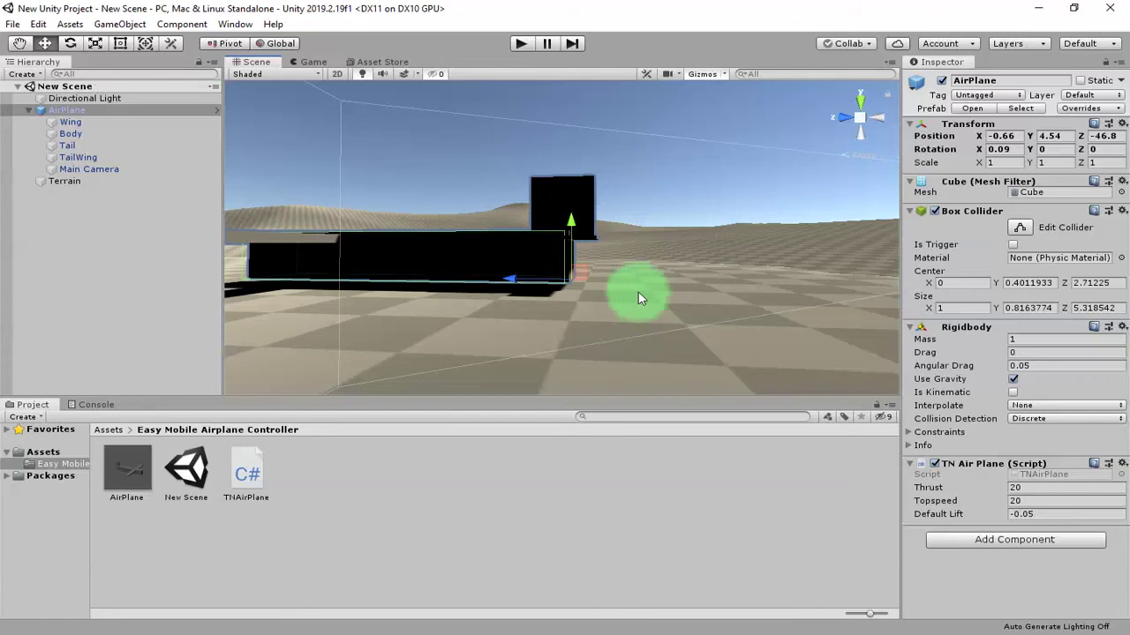
alt+drag(656, 256, 512, 341)
Test-fly with Default Lift changed to -0.15 mid-flight, then stop and set it to -0.1.
click(519, 44)
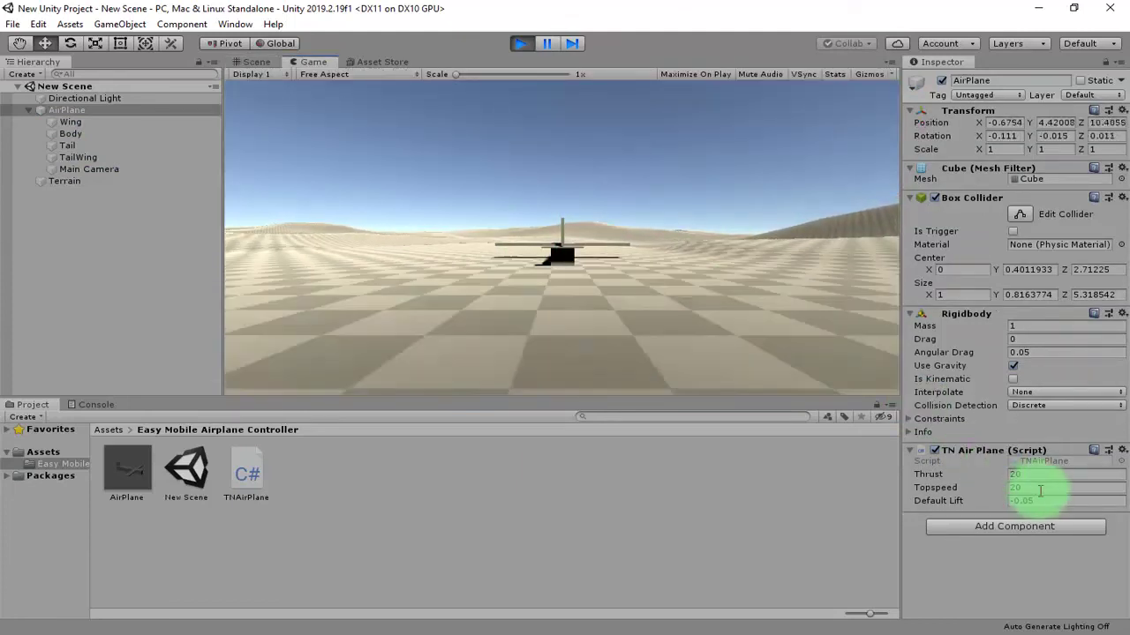
click(1050, 500)
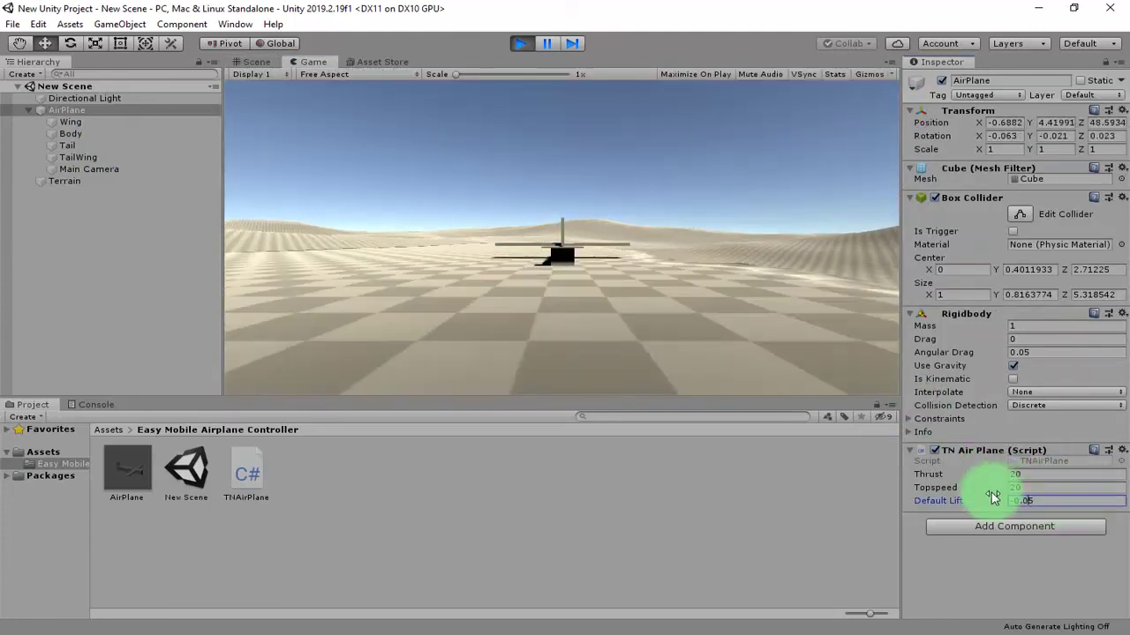
key(BackSpace)
text(1)
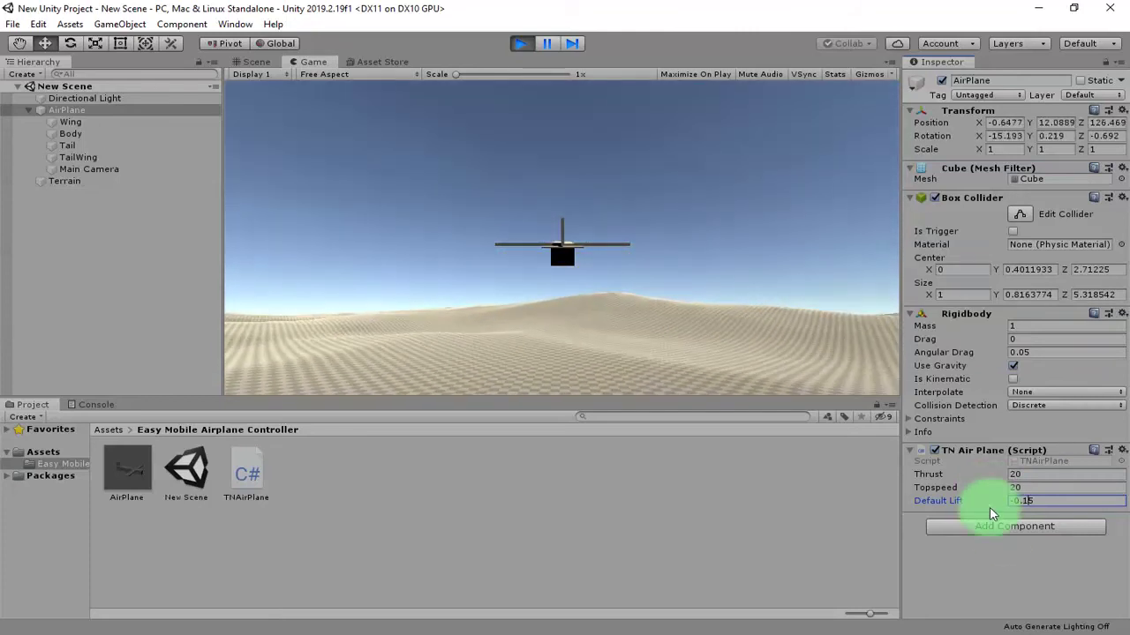
click(522, 53)
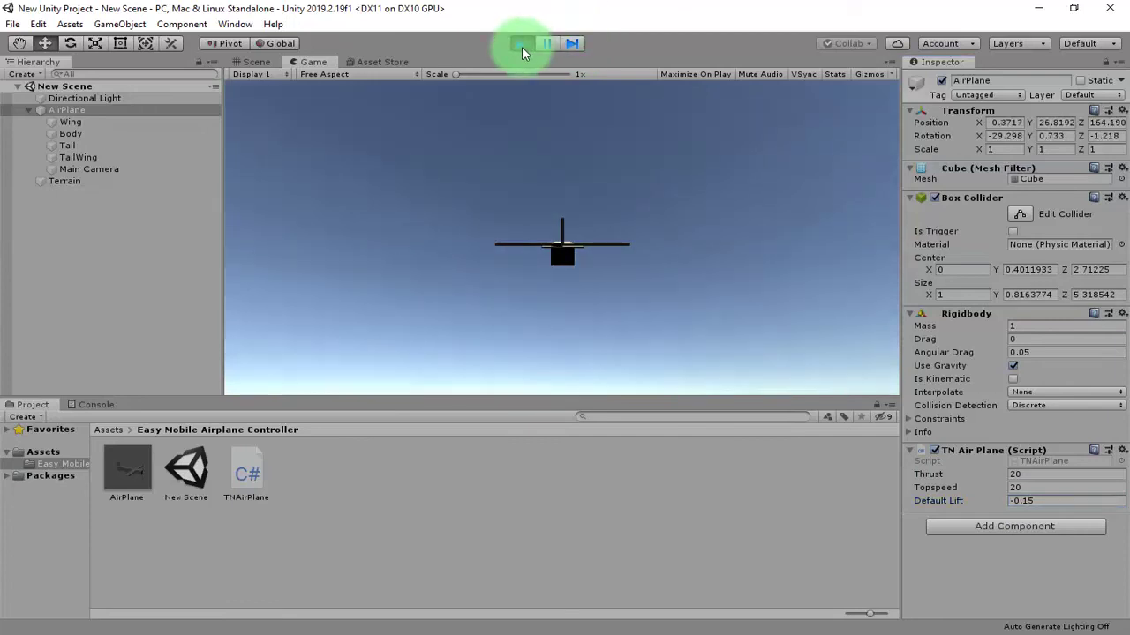
double_click(1080, 518)
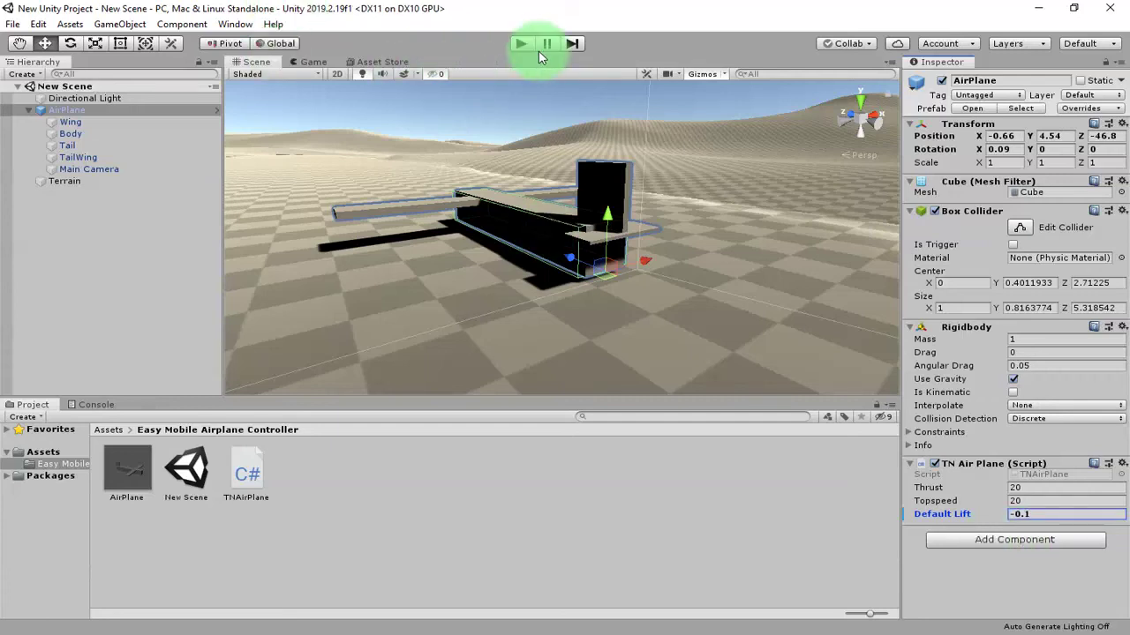
Save the scene and watch a Default Lift -0.1 test flight loop the plane inverted.
alt+drag(561, 247, 702, 205)
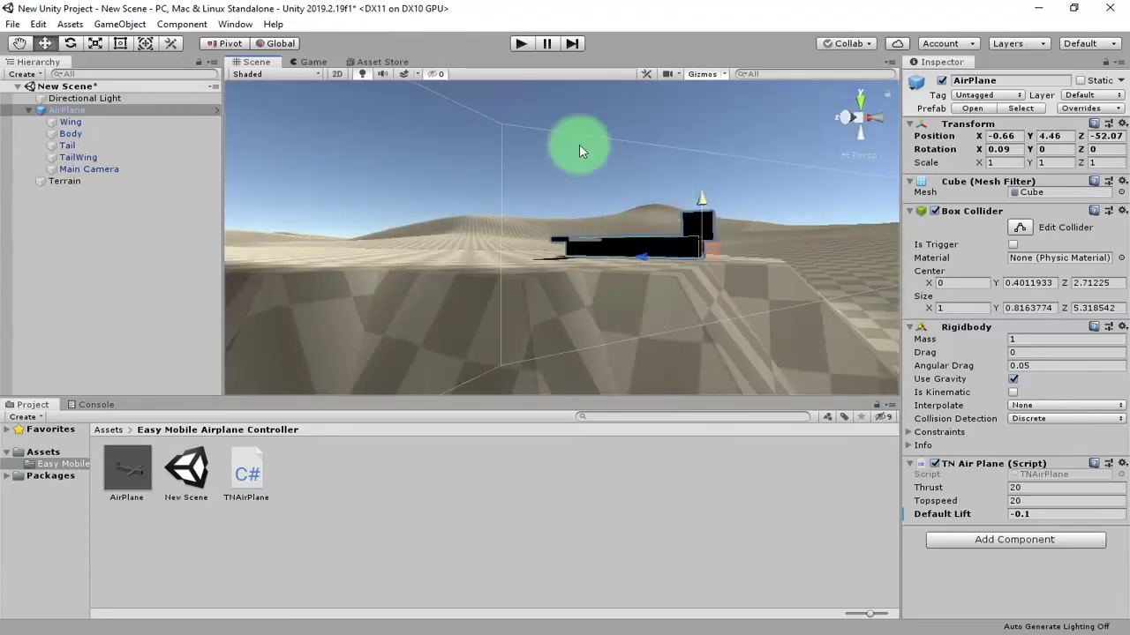
key(ctrl+s)
click(521, 44)
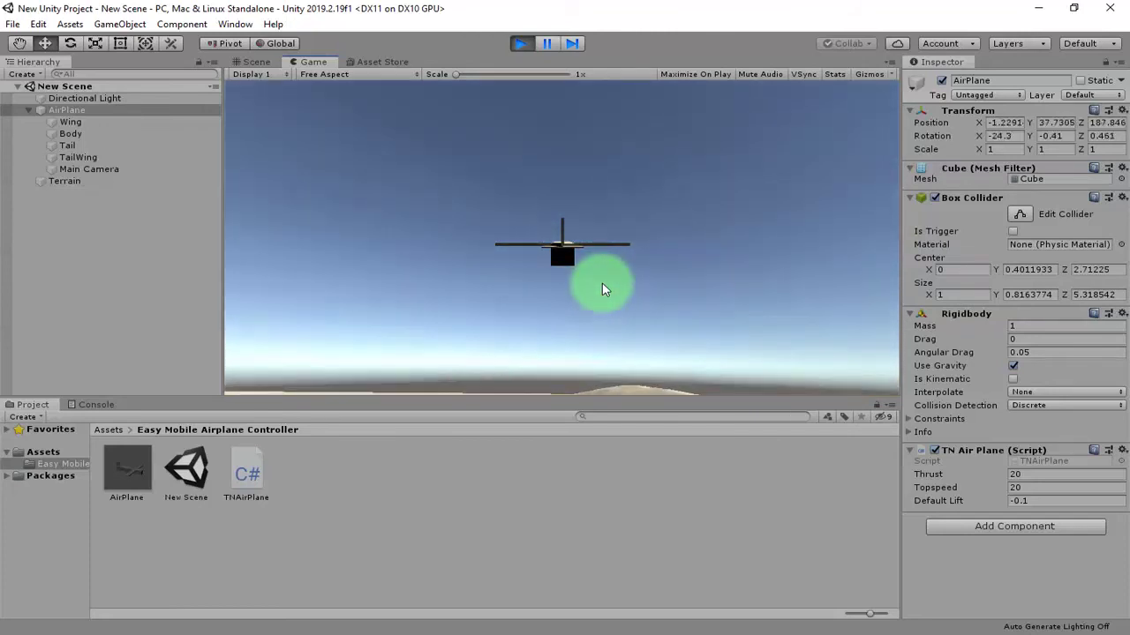
mouse_move(602, 282)
mouse_down()
mouse_move(597, 255)
mouse_move(577, 245)
mouse_move(680, 267)
mouse_move(571, 206)
mouse_move(578, 257)
mouse_move(559, 270)
mouse_move(698, 261)
mouse_move(295, 262)
mouse_move(373, 290)
mouse_move(859, 343)
mouse_move(721, 299)
mouse_up()
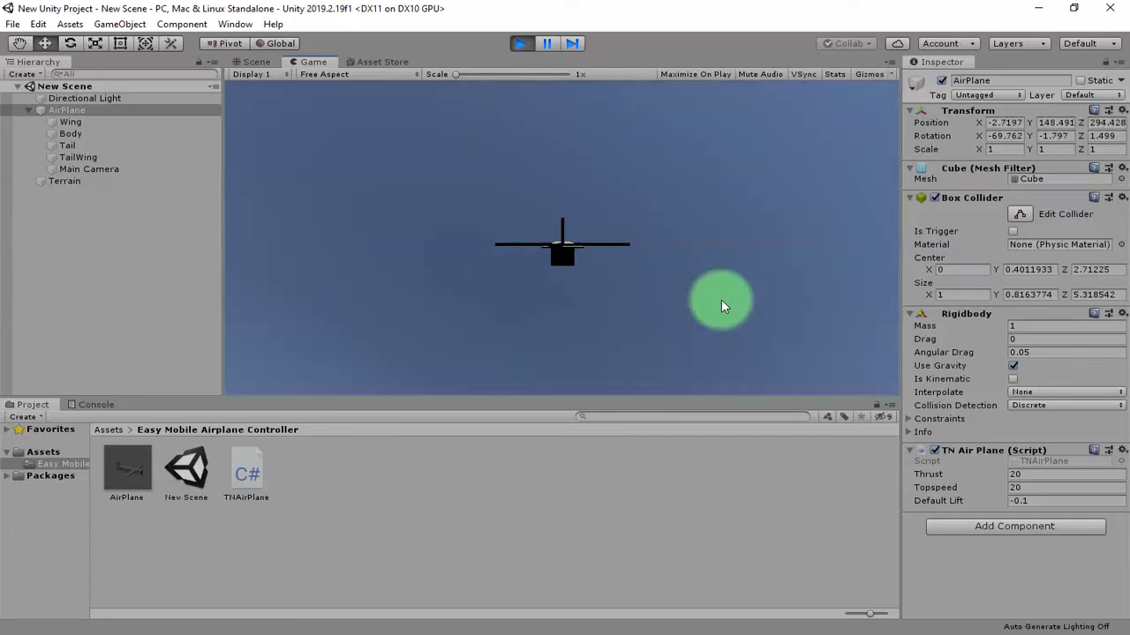
mouse_move(607, 223)
mouse_down()
mouse_move(491, 111)
mouse_move(535, 60)
mouse_up()
mouse_move(584, 231)
mouse_down()
mouse_move(522, 76)
mouse_move(623, 270)
mouse_move(323, 324)
mouse_move(392, 326)
mouse_move(411, 211)
mouse_move(415, 232)
mouse_move(689, 328)
mouse_move(668, 292)
mouse_move(612, 305)
mouse_move(612, 253)
mouse_move(322, 318)
mouse_move(443, 338)
mouse_move(509, 290)
mouse_move(358, 276)
mouse_move(623, 244)
mouse_move(570, 255)
mouse_move(645, 285)
mouse_move(609, 272)
mouse_move(527, 44)
mouse_up()
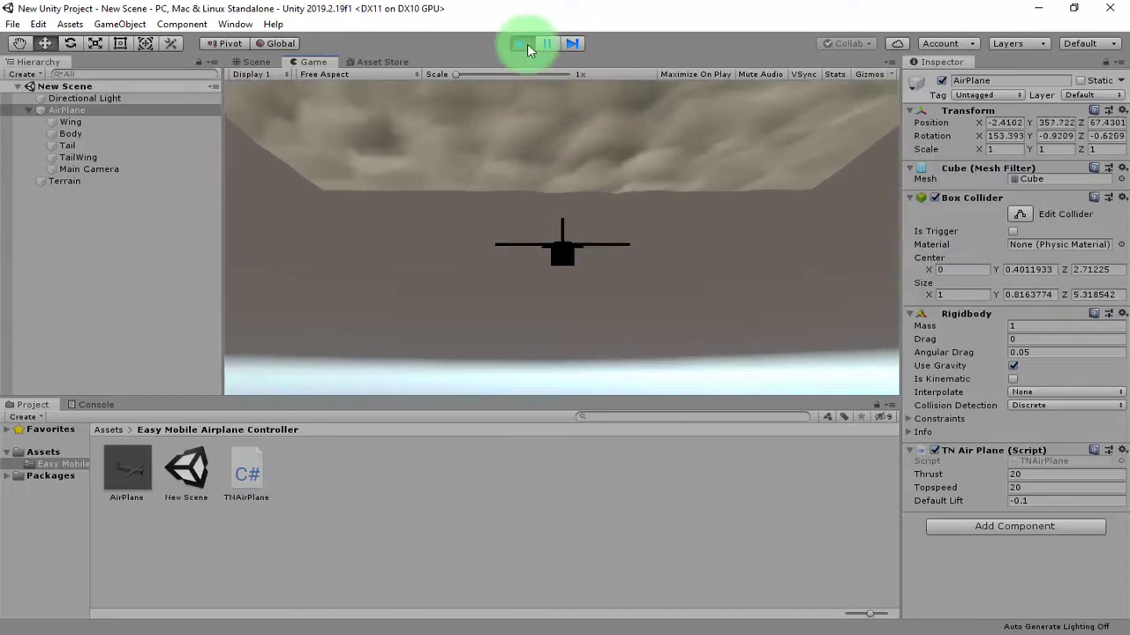
click(525, 43)
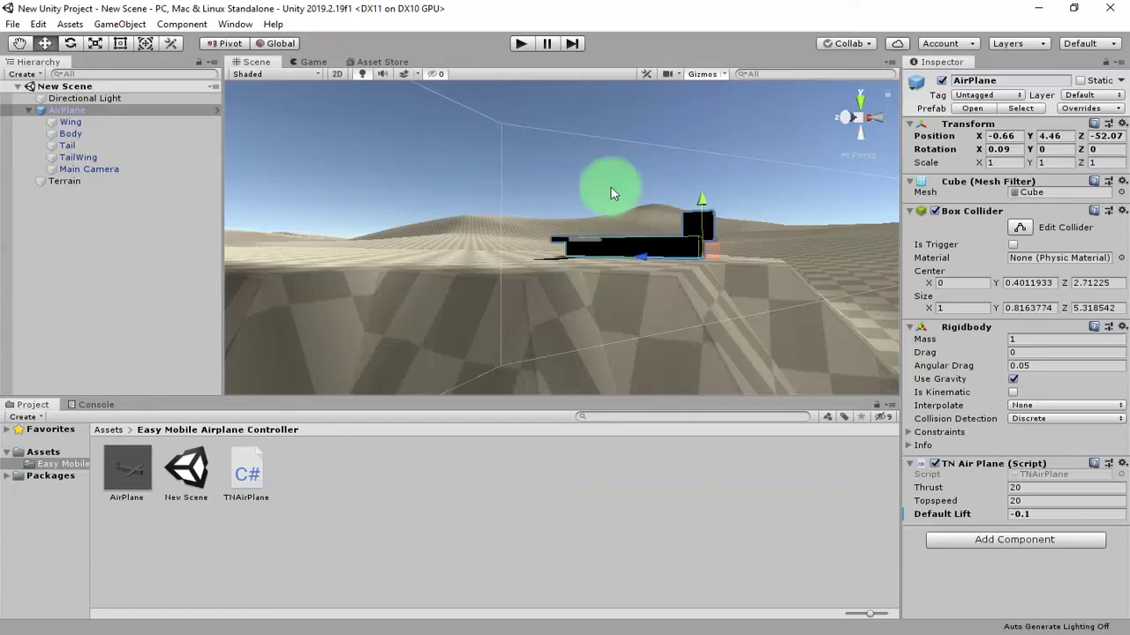
Delete the commented-out topspeed block from Update in TNAirPlane.cs.
key(alt+Tab)
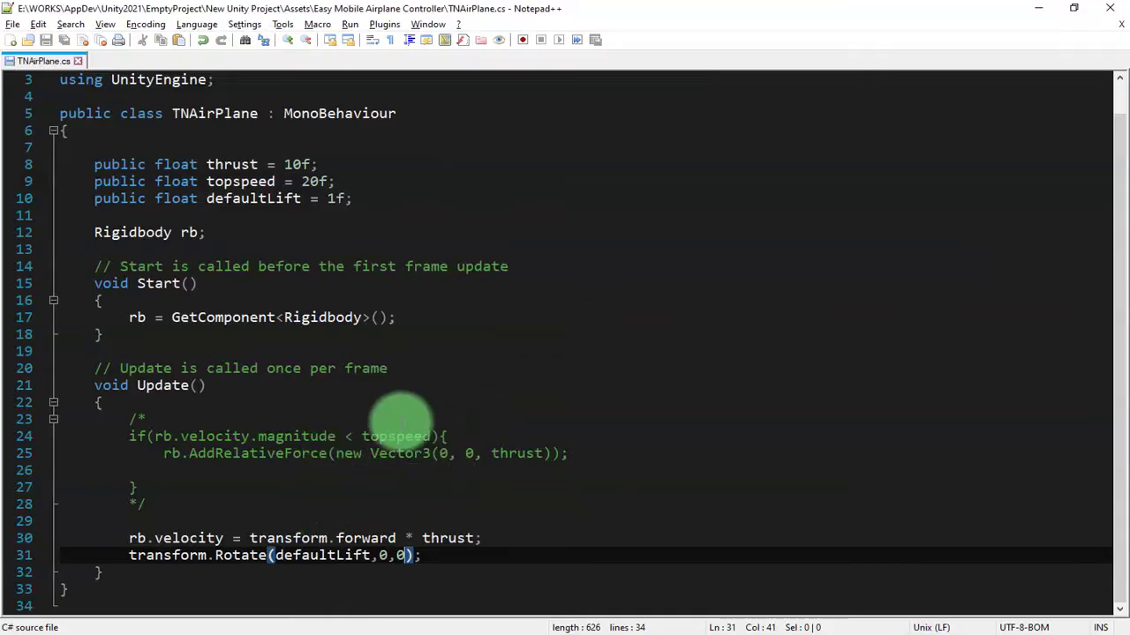
drag(164, 521, 9, 418)
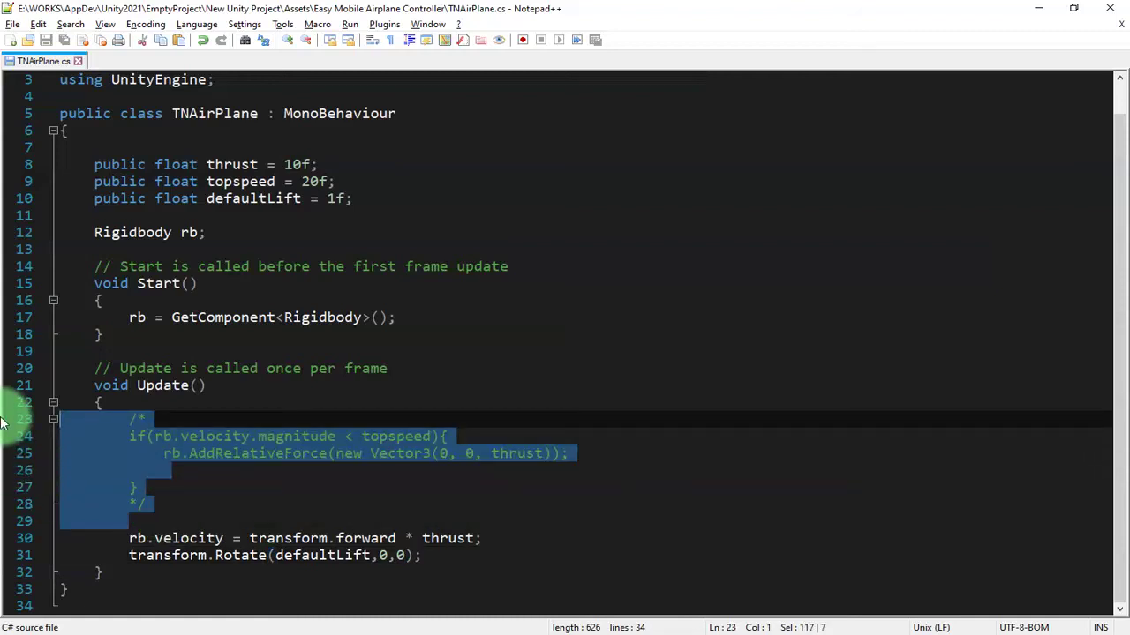
scroll(2, 422, up, 1)
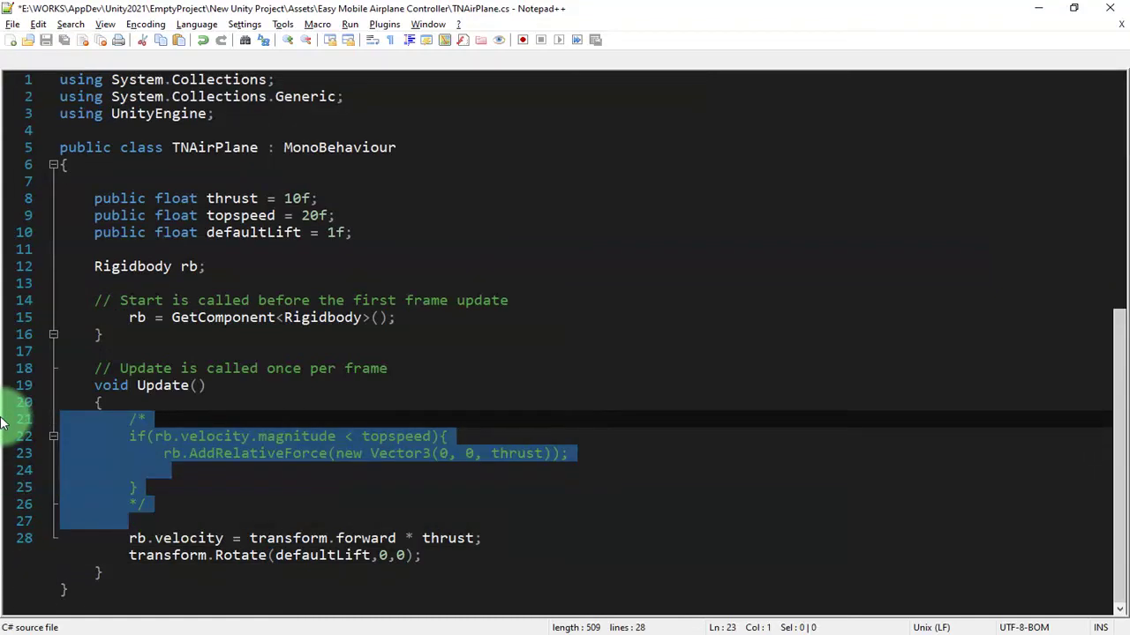
key(BackSpace)
key(BackSpace)
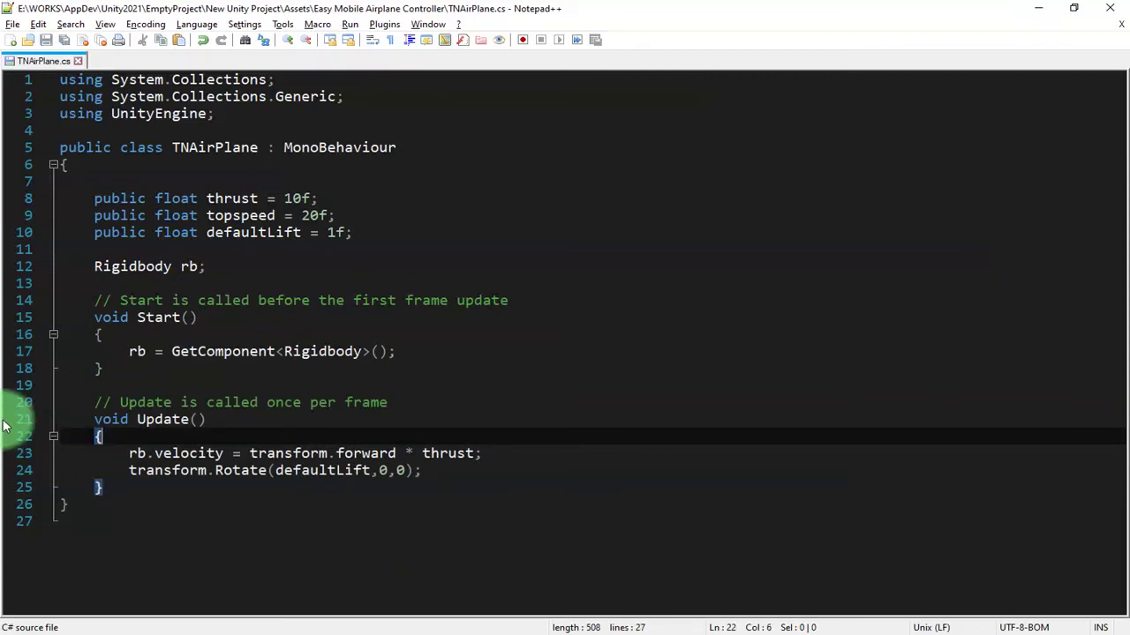
Add a blank line below the Rotate call, save, and start an if statement on line 26.
click(484, 470)
key(Return)
key(Return)
key(Return)
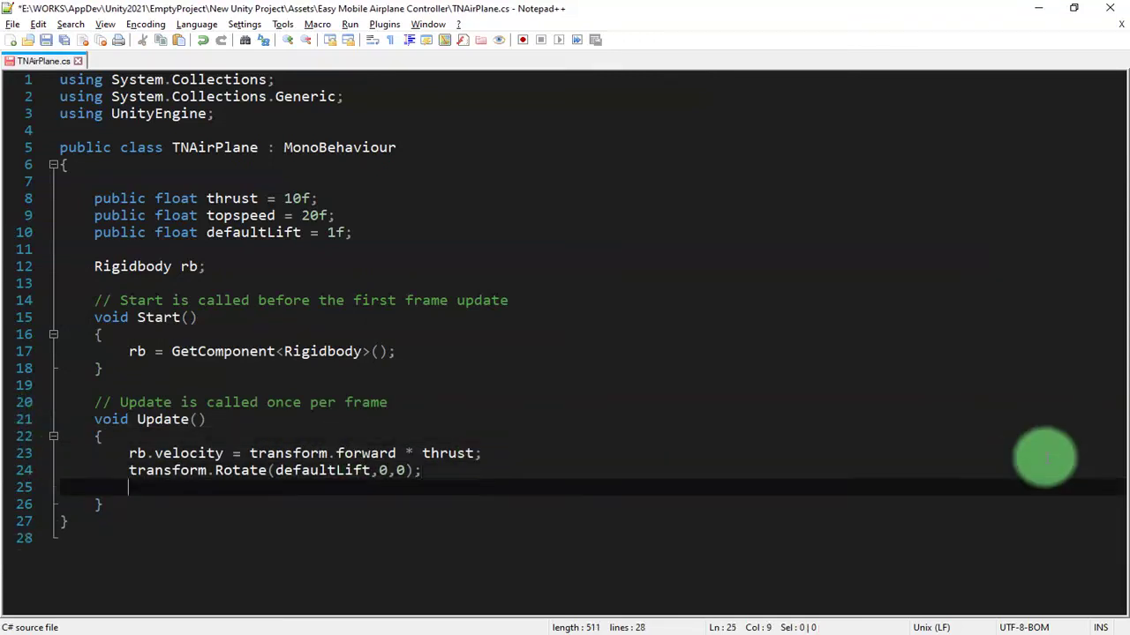
key(Up)
key(ctrl+s)
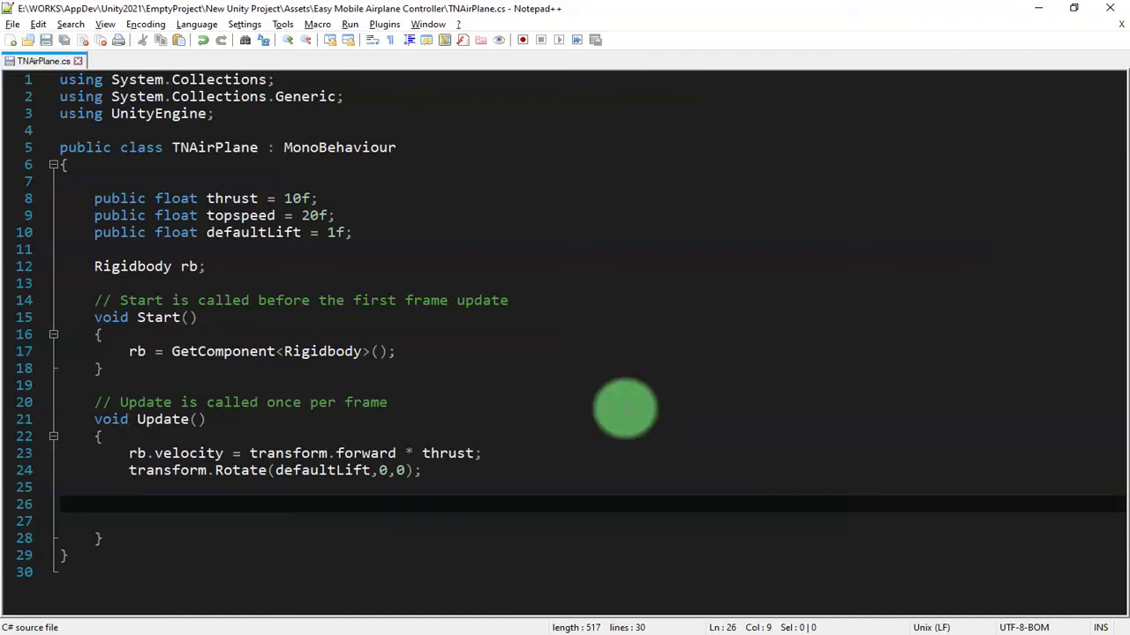
double_click(241, 470)
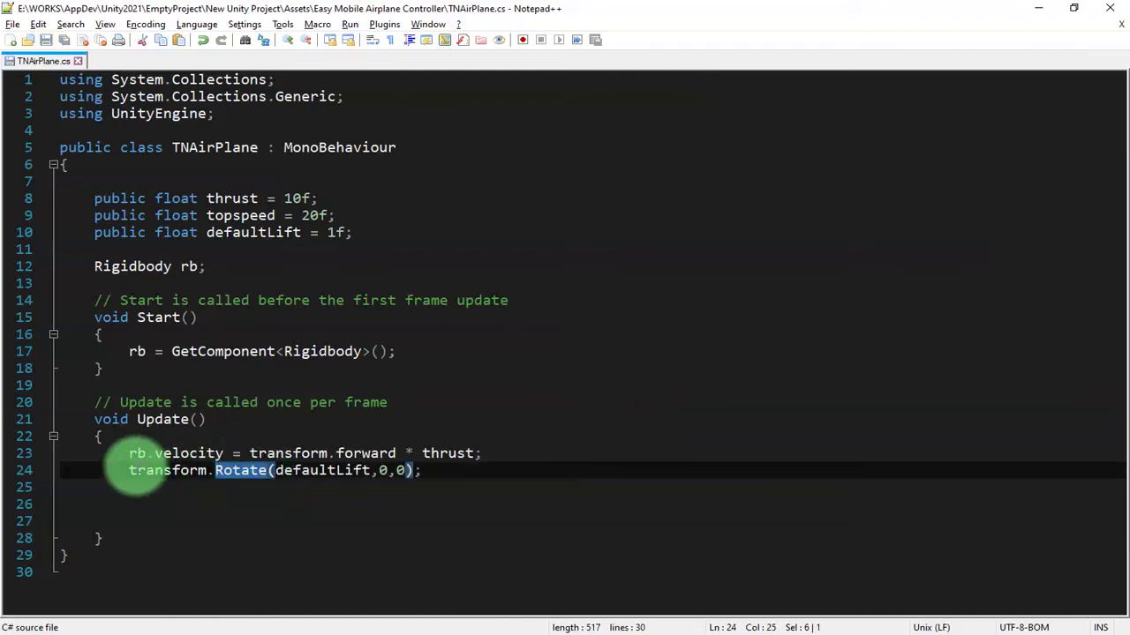
click(200, 505)
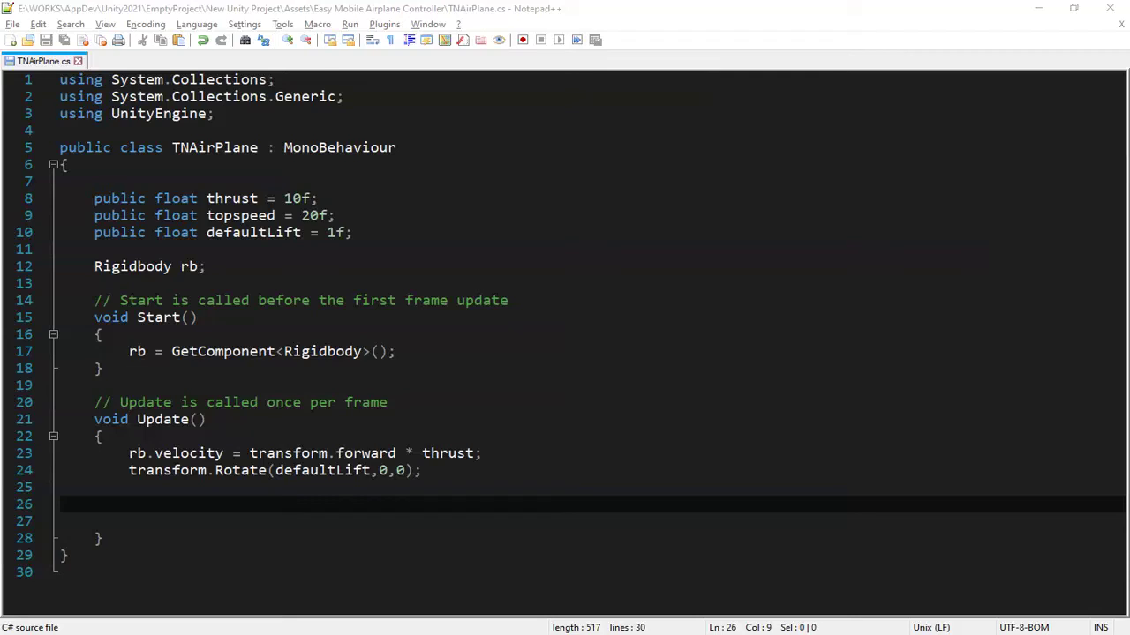
click(285, 508)
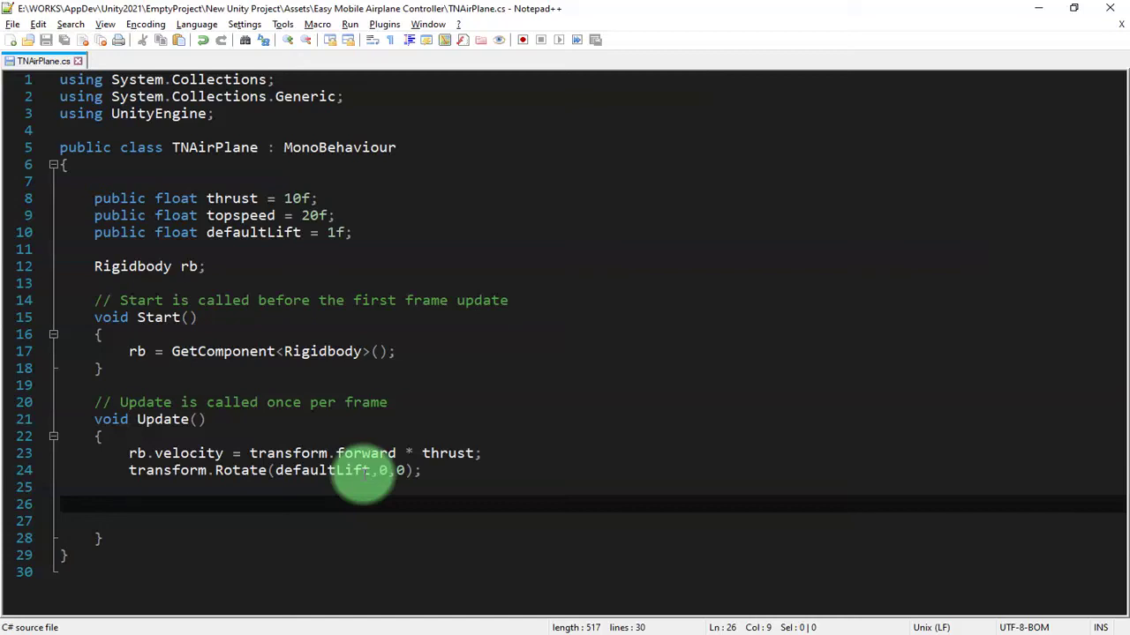
text(if)
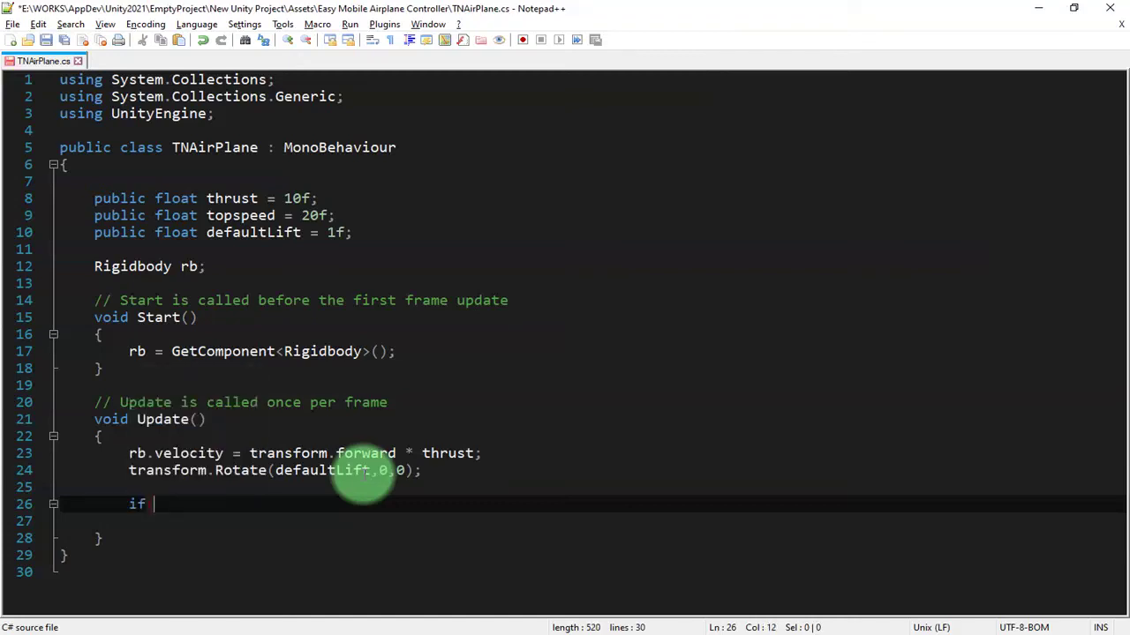
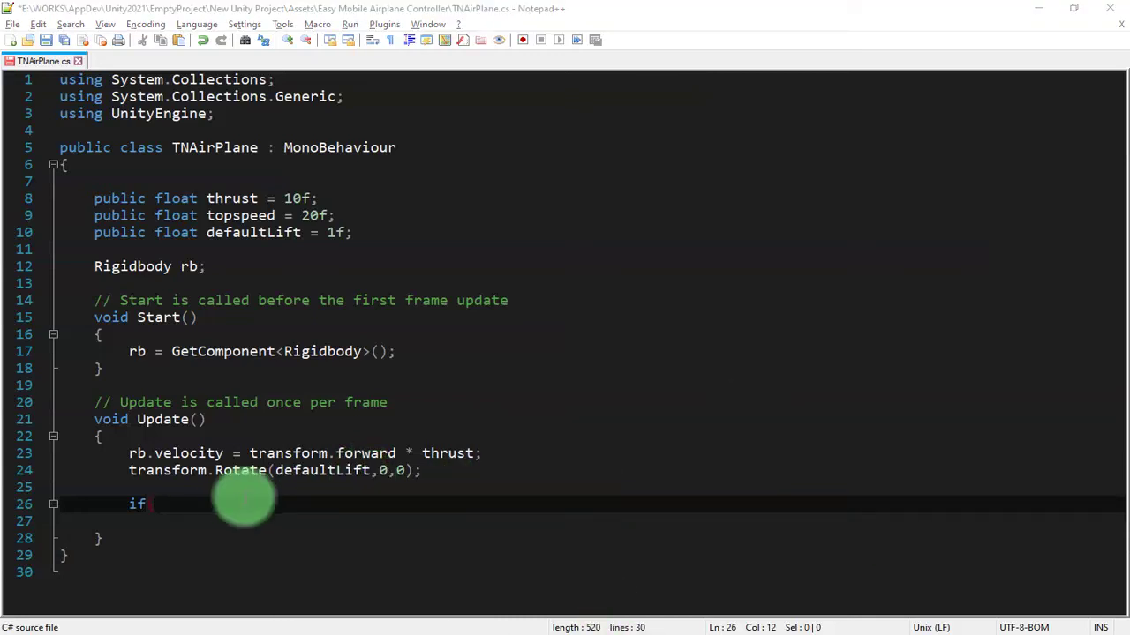
Write an if(Input.GetKey(KeyCode.W)) block in Update() with an empty line inside.
click(240, 503)
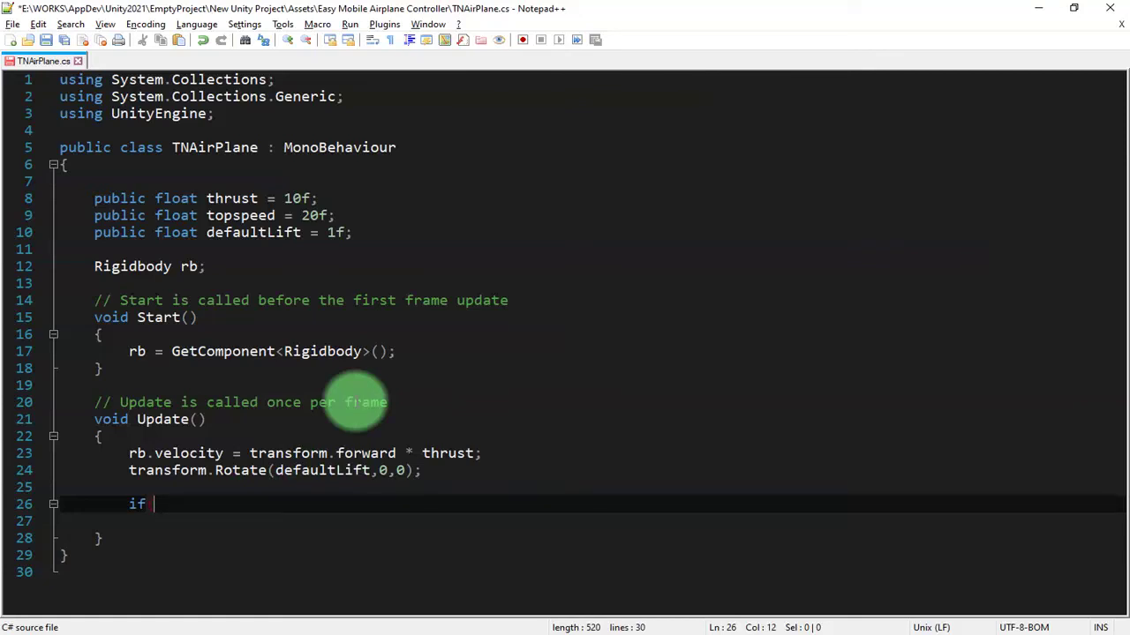
key(BackSpace)
text((i)
key(BackSpace)
text(Inp)
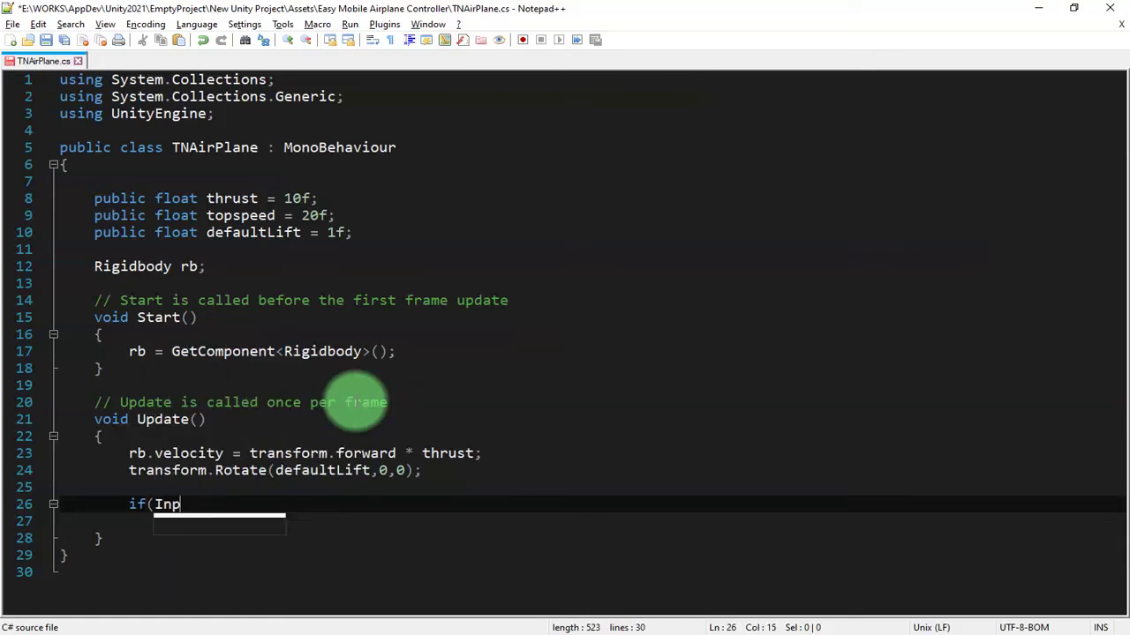
text(ut.GetK)
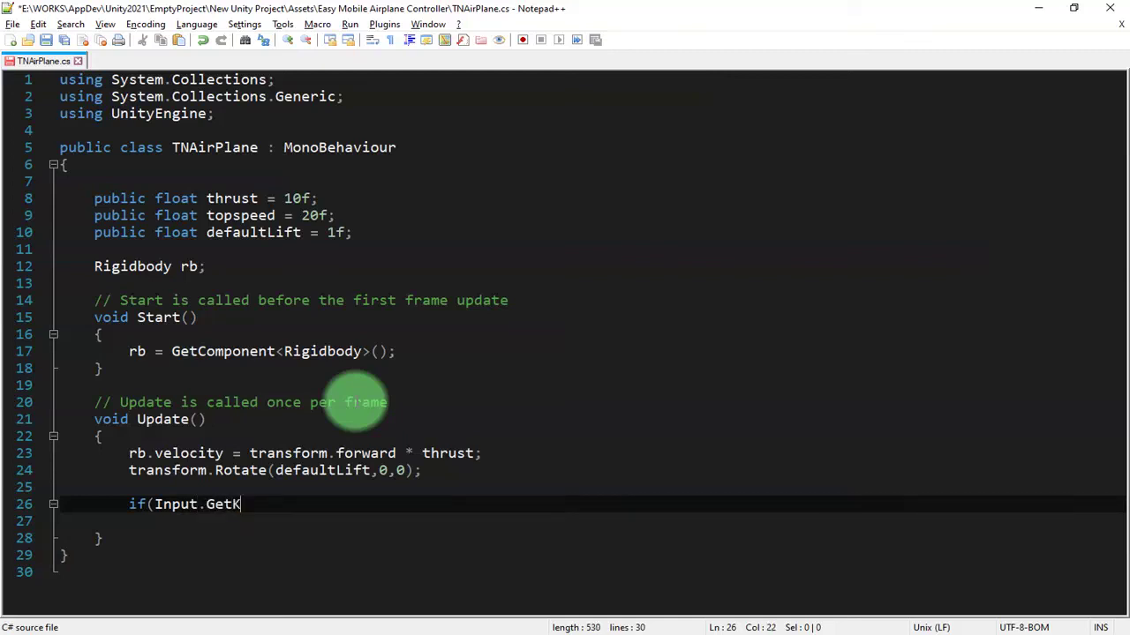
text(ey (KeyCode.)
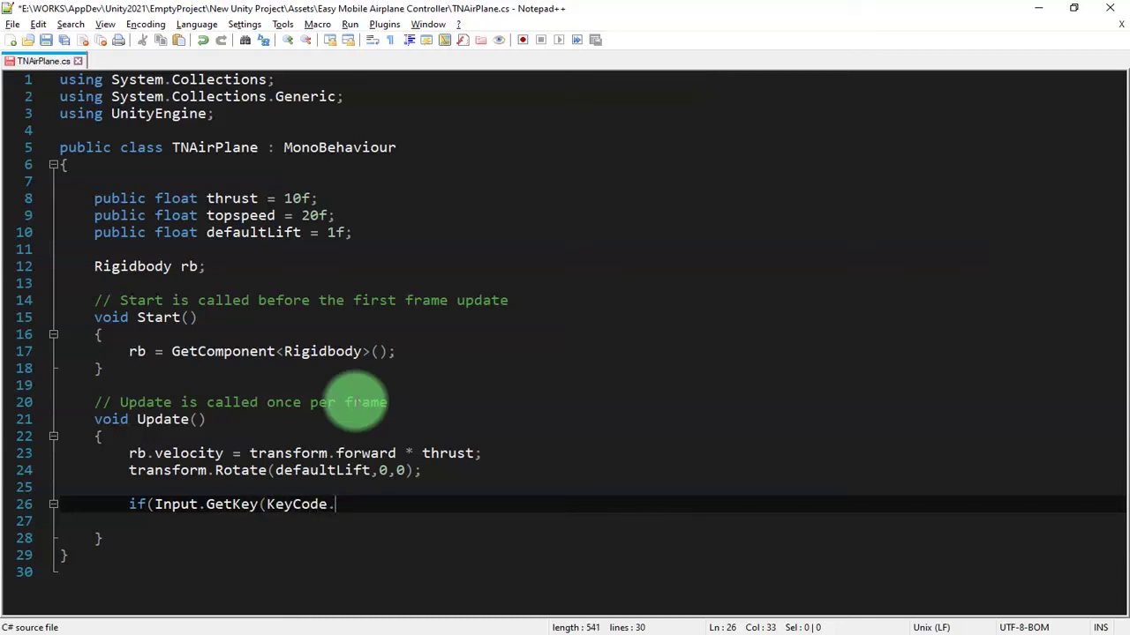
text(W)){})
key(Left)
key(Return)
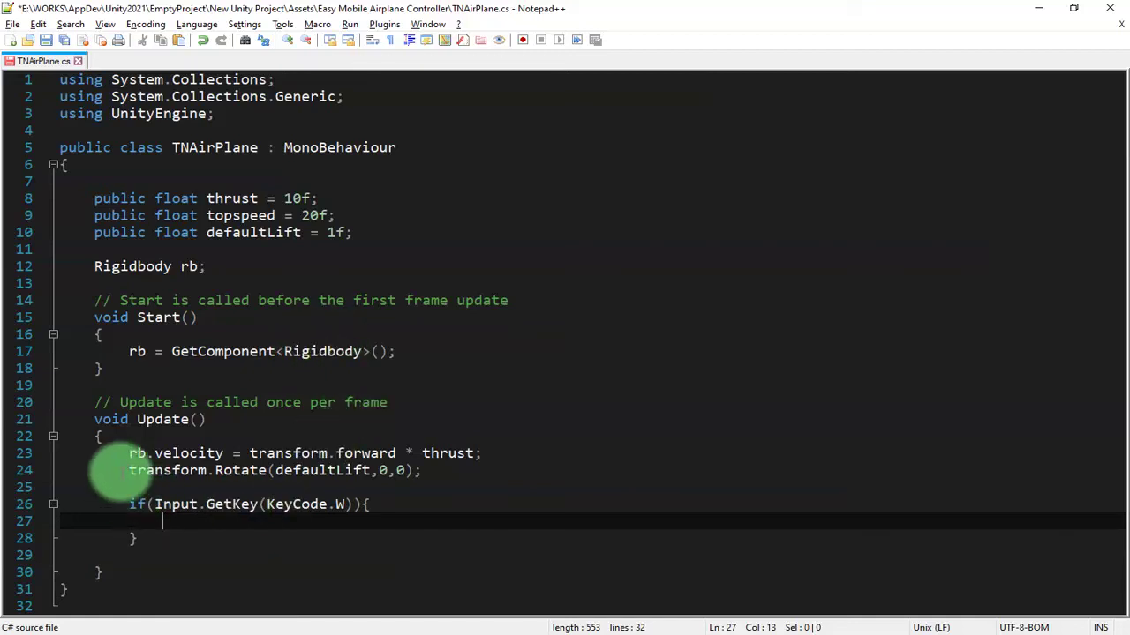
Copy the defaultLift rotation line into the block, make it transform.Rotate(1,0,0), and save.
drag(130, 470, 423, 472)
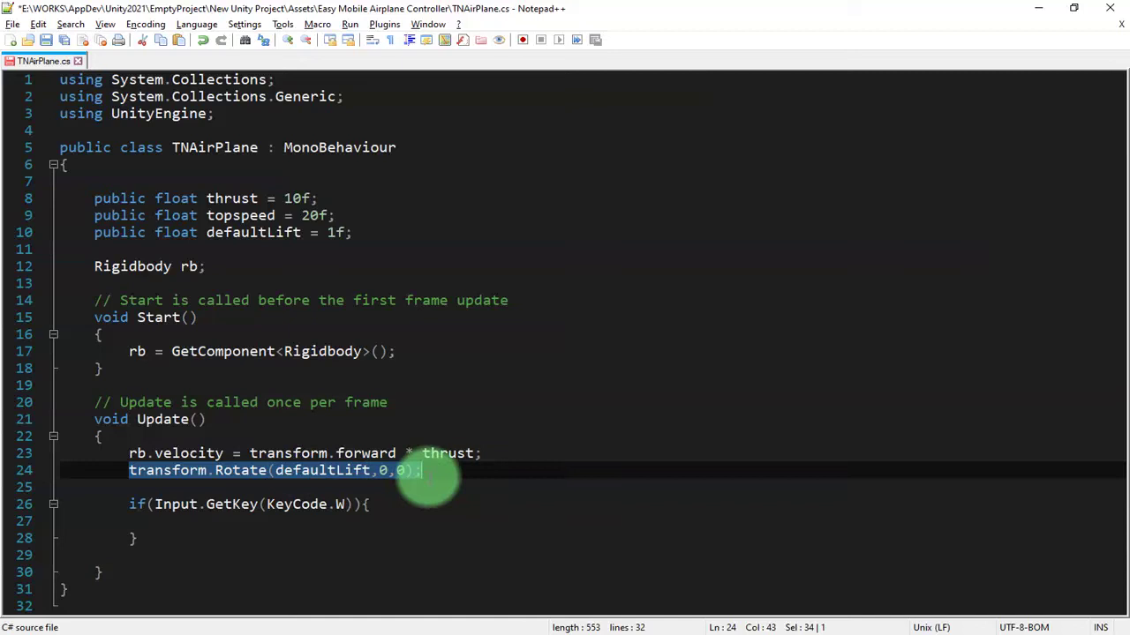
key(ctrl+c)
click(214, 522)
key(ctrl+v)
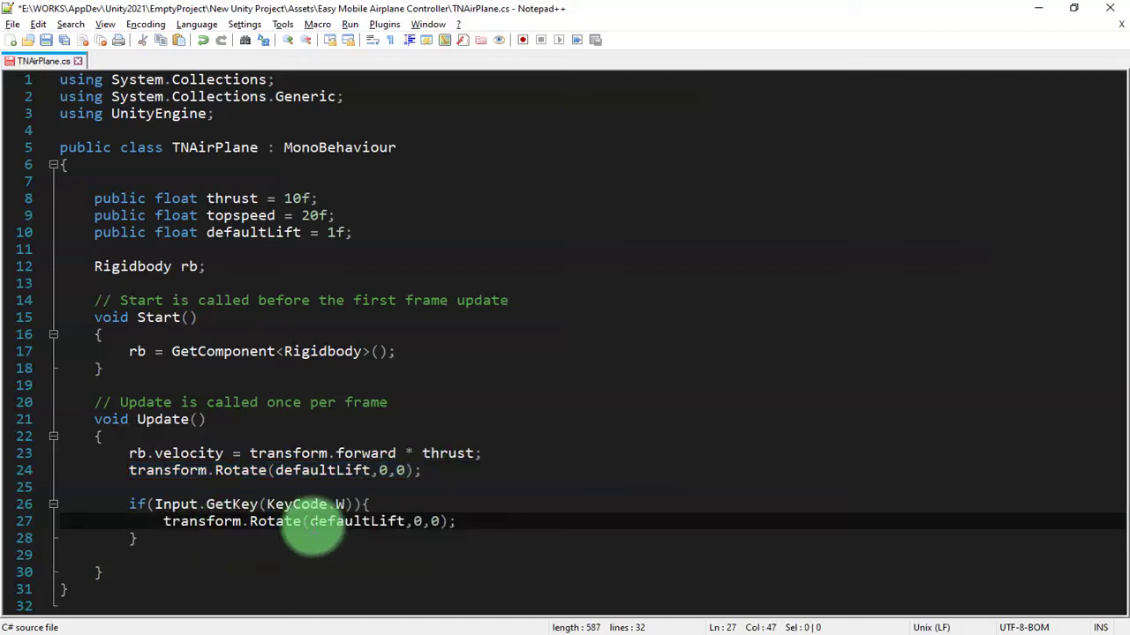
click(352, 521)
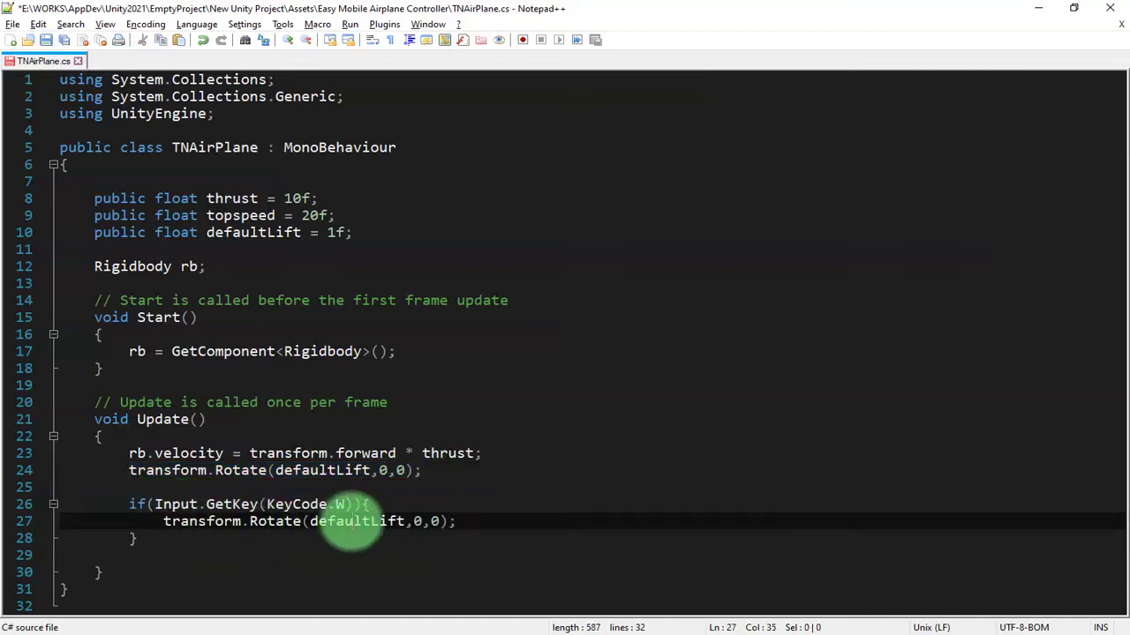
double_click(351, 522)
text(0)
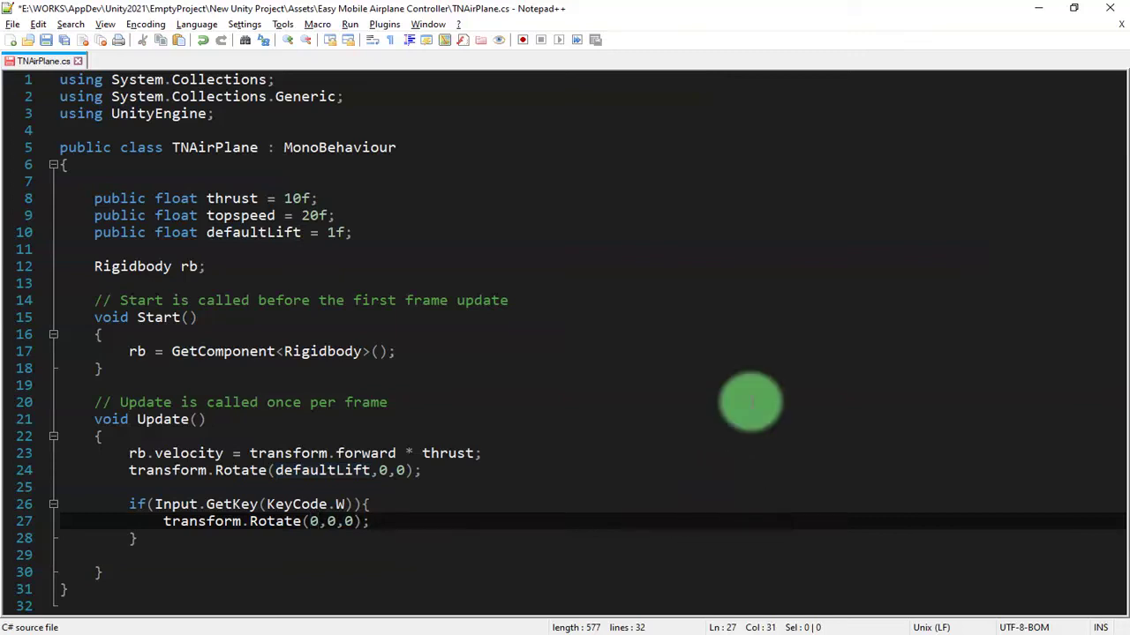
key(shift+Left)
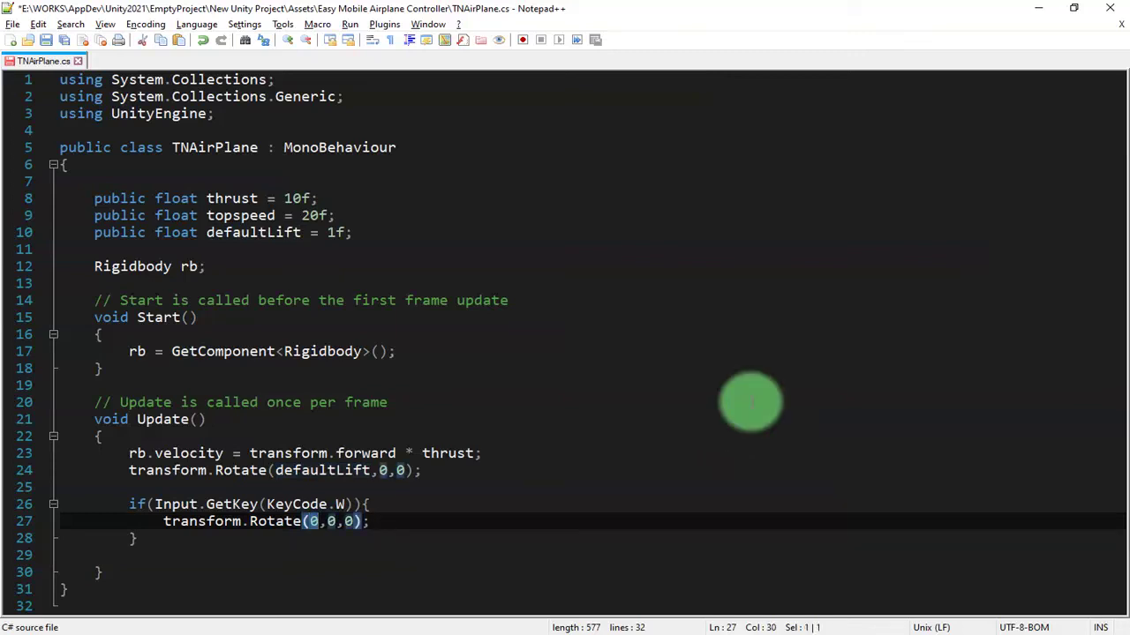
text(1)
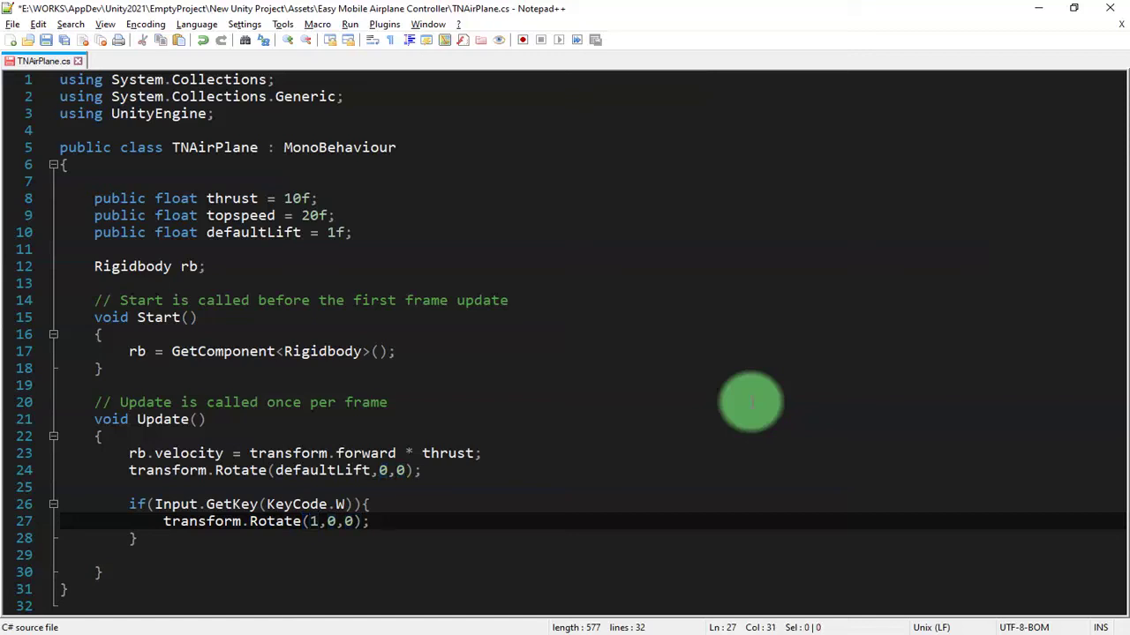
key(ctrl+s)
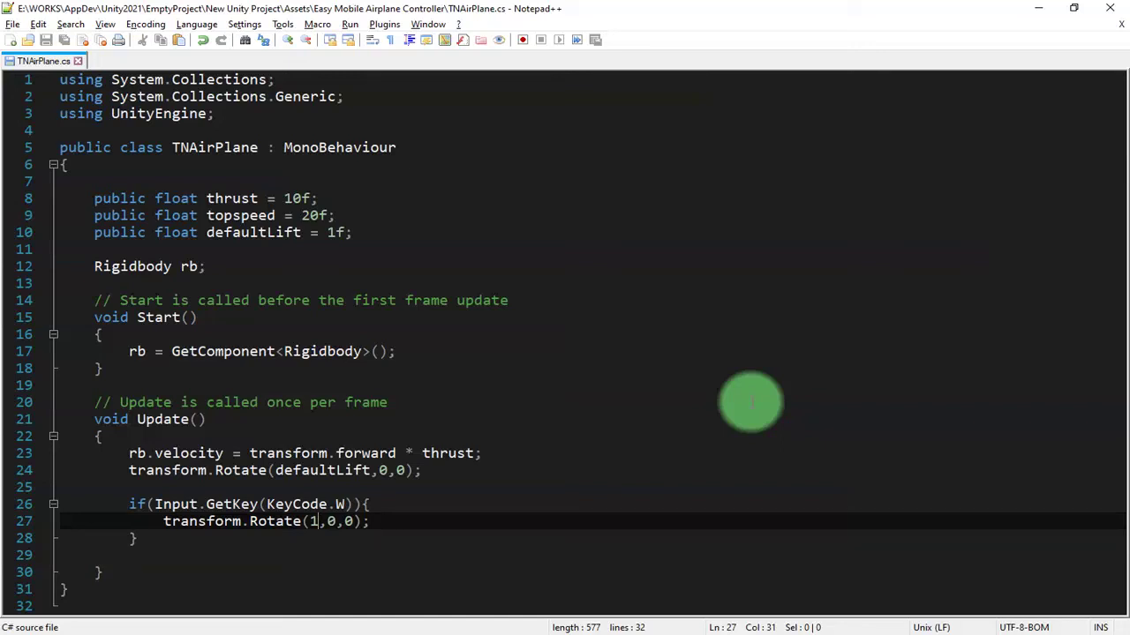
Duplicate the W key if-block on a new line below it.
key(Down)
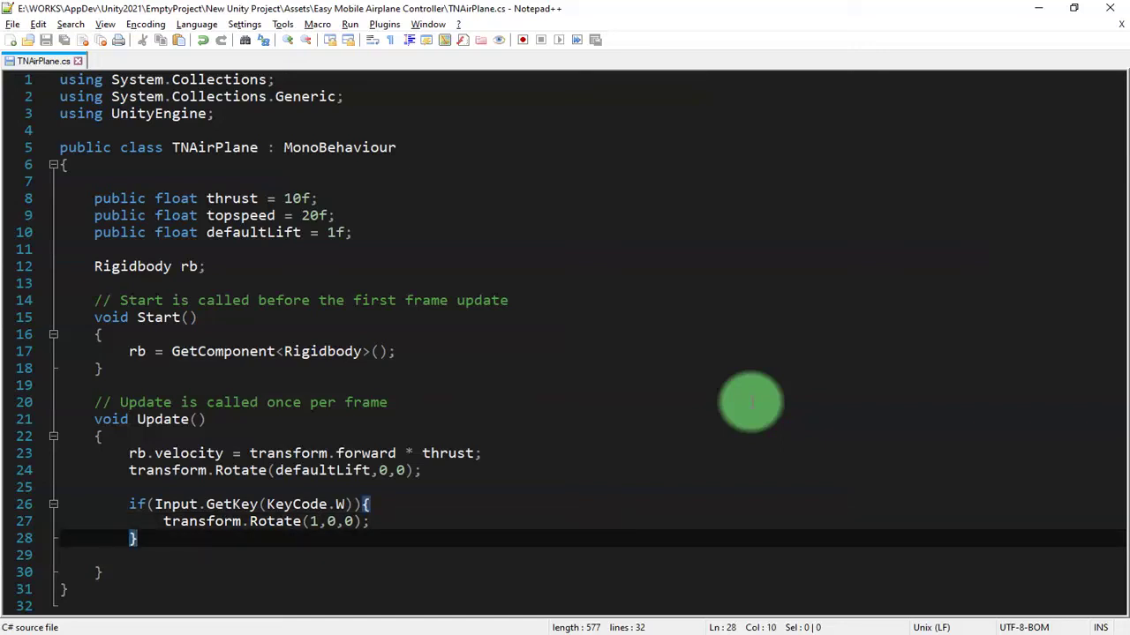
key(Return)
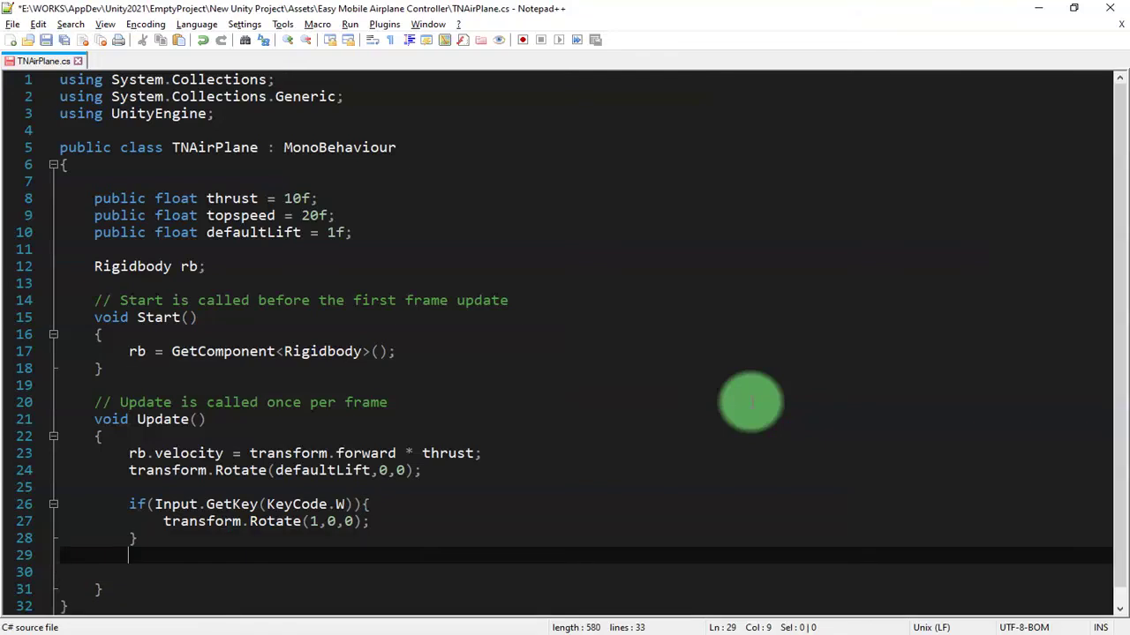
text(if)
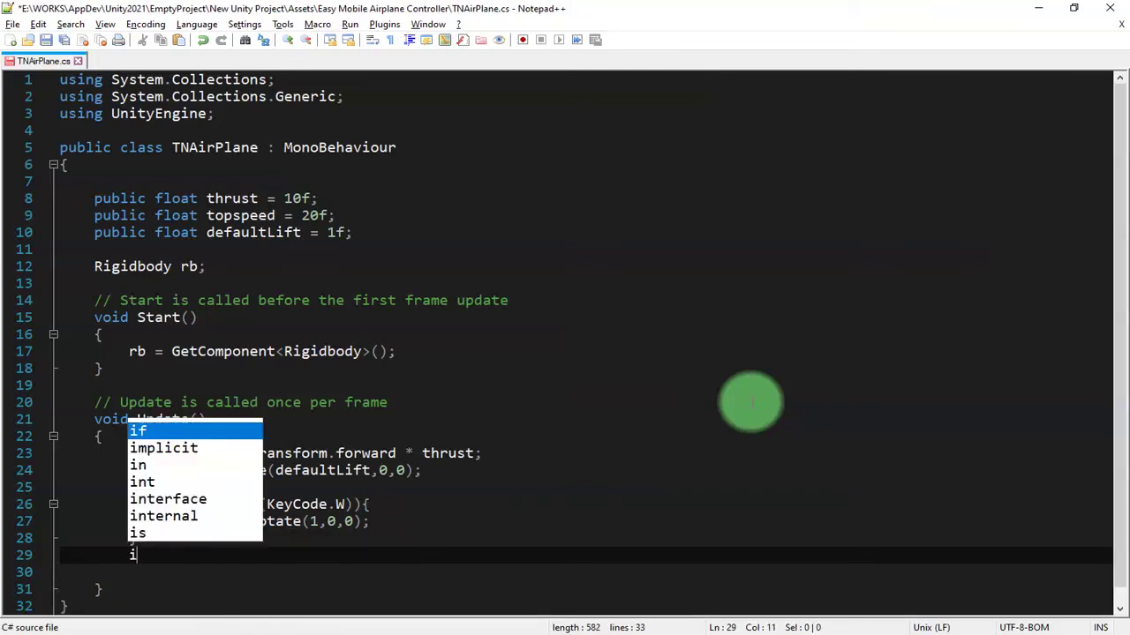
key(Up)
key(Up)
key(Up)
key(Home)
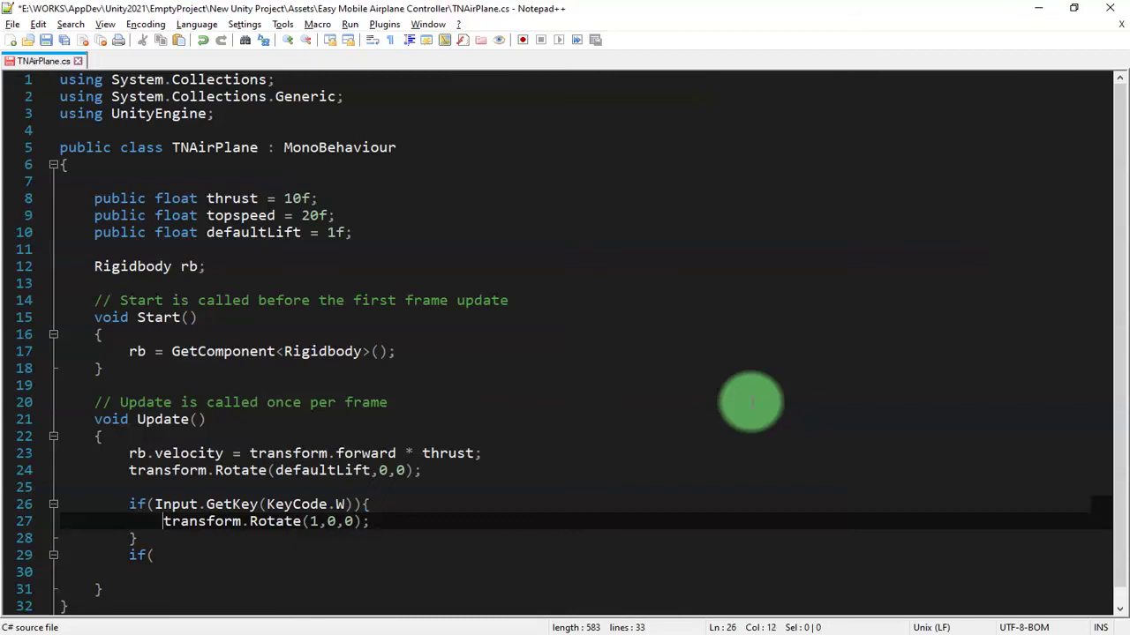
key(shift+Down)
key(shift+Down)
key(shift+End)
key(shift+Right)
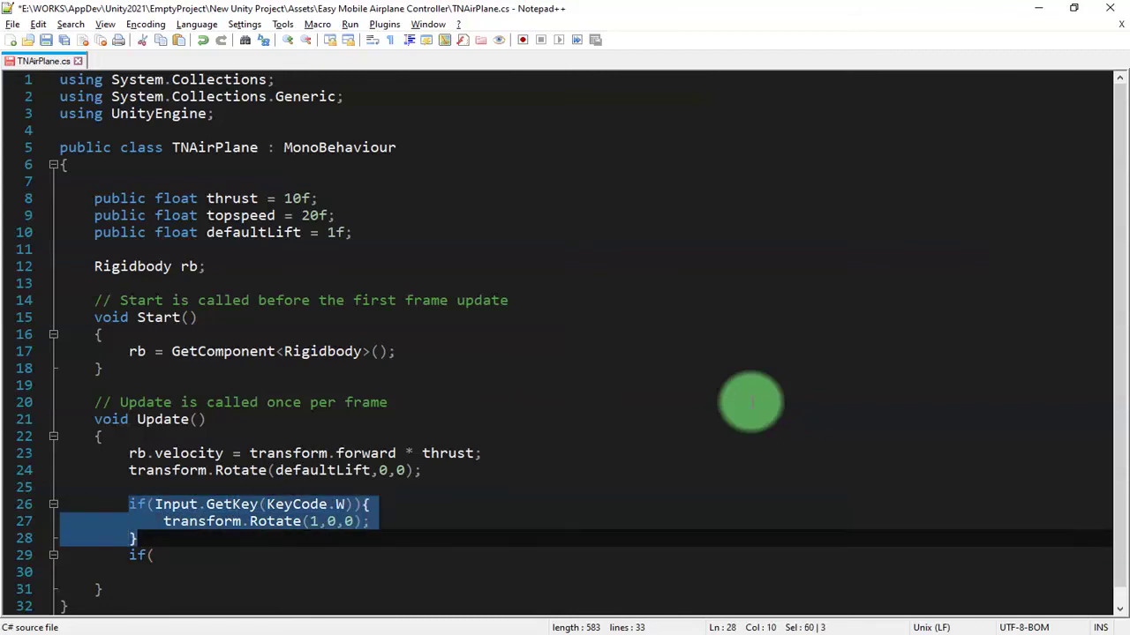
key(Down)
key(BackSpace)
text(()
key(shift+Home)
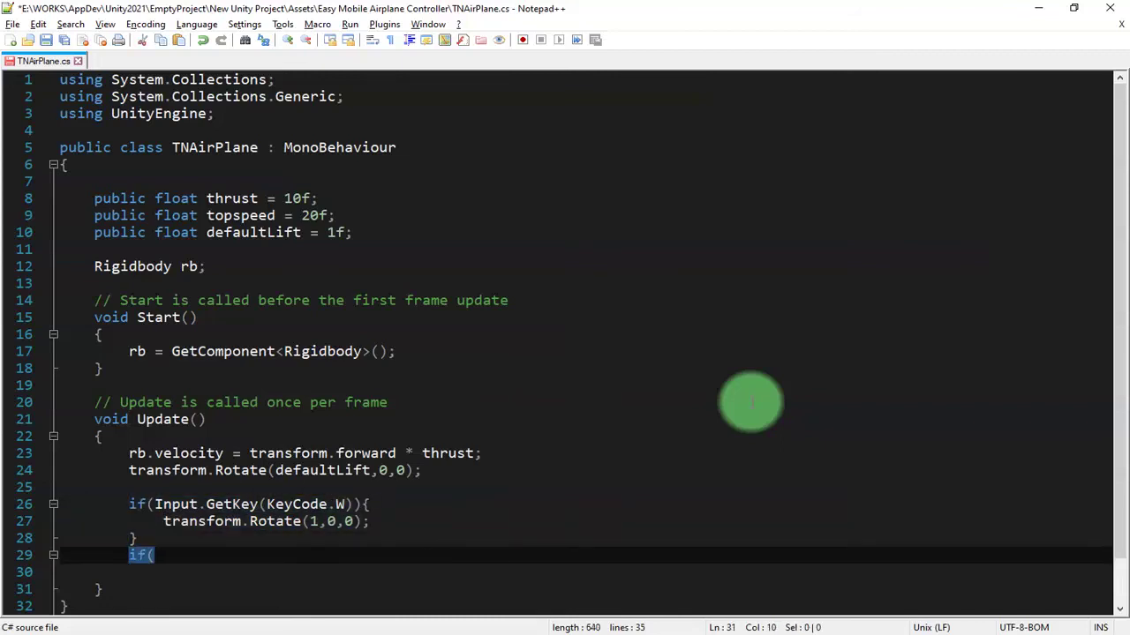
key(ctrl+v)
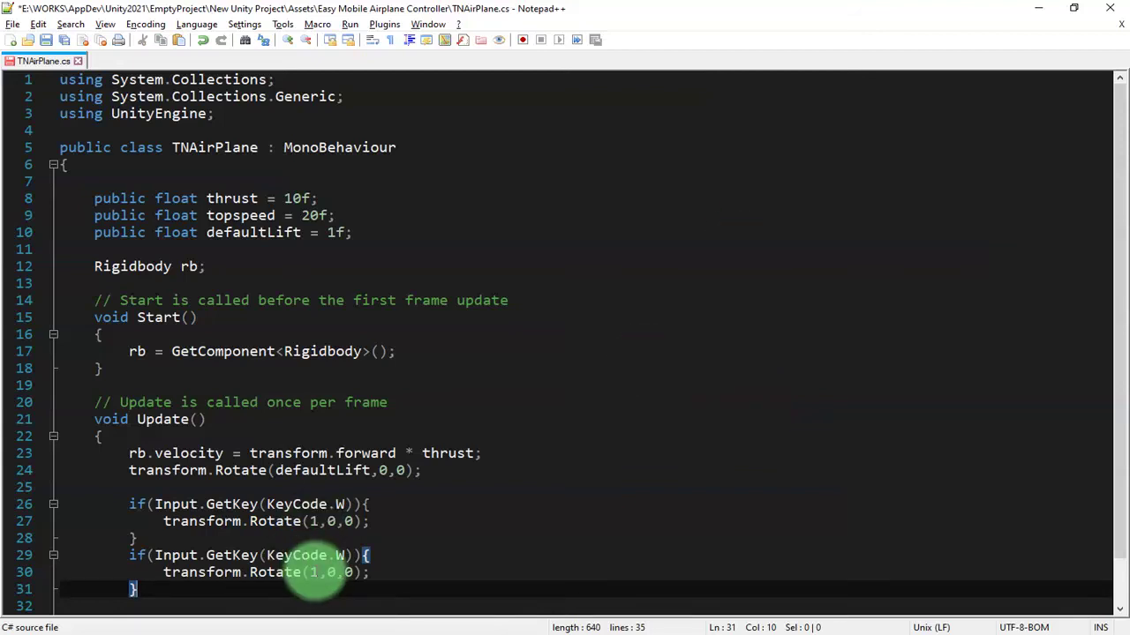
Change the copied block's rotation to (-1,0,0) and save the script.
click(310, 573)
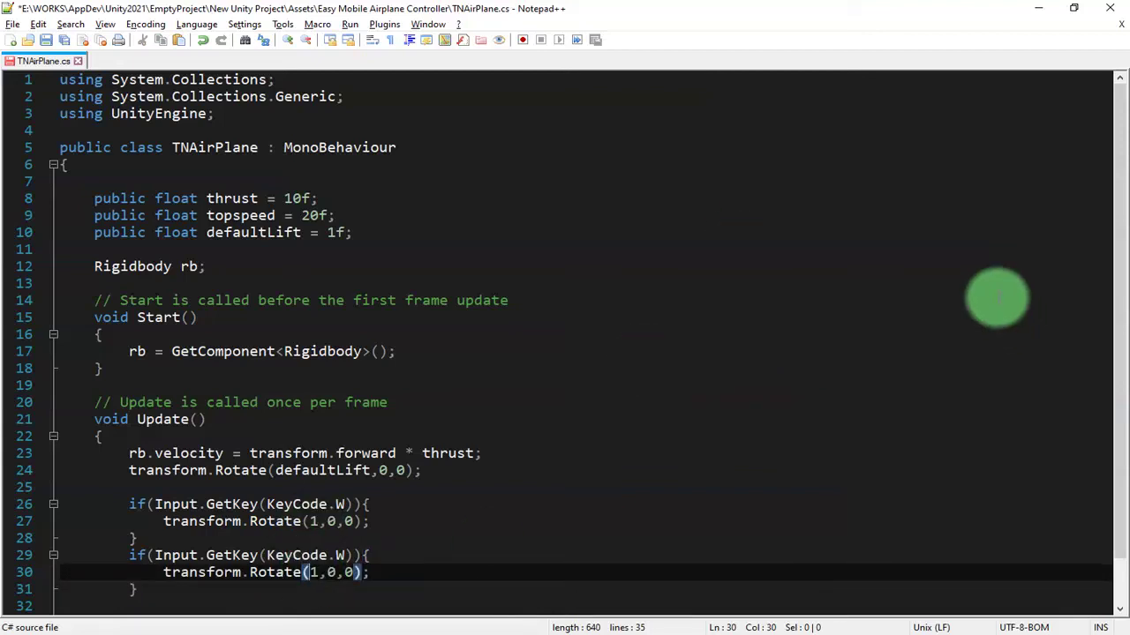
text(-)
key(ctrl+s)
Play the scene in Unity to watch the airplane fly, then stop and return to TNAirPlane.cs.
click(357, 632)
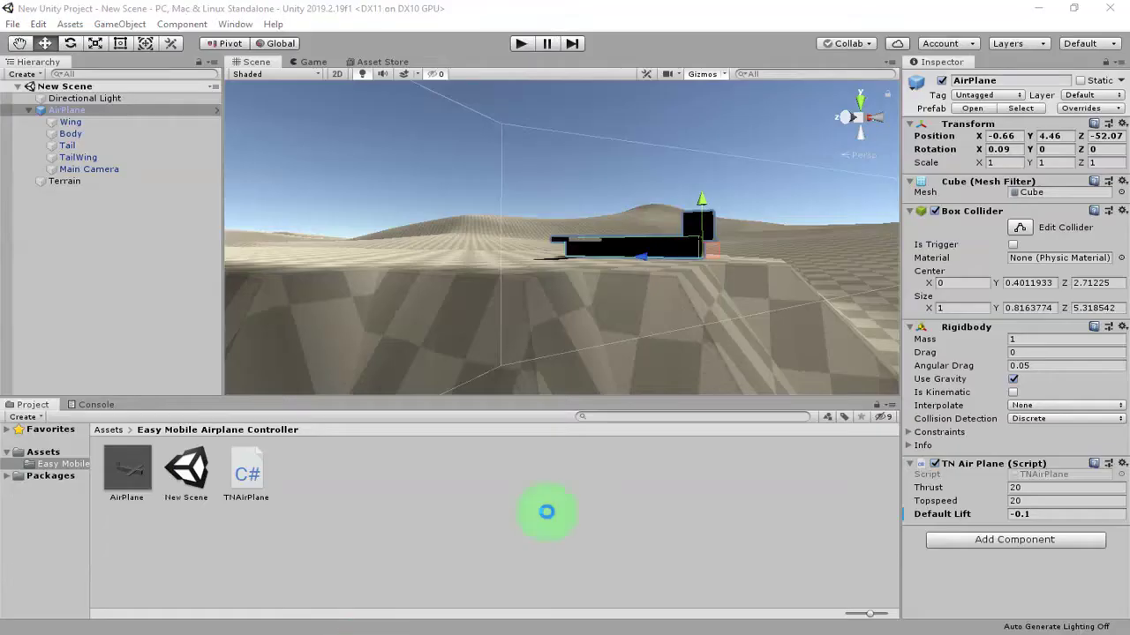
click(520, 45)
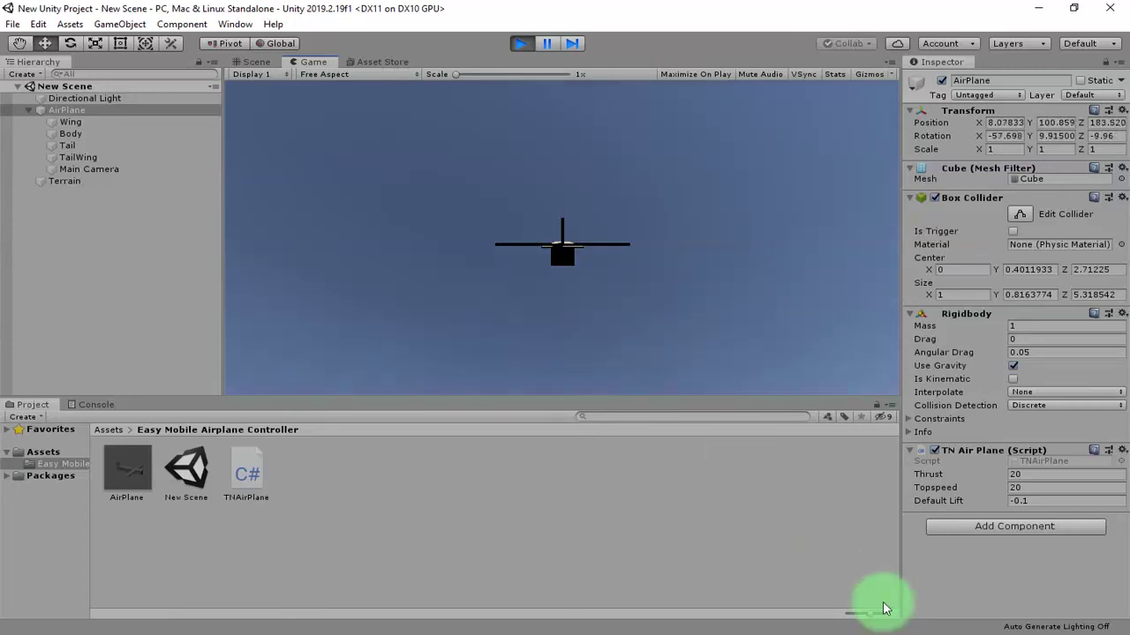
click(520, 44)
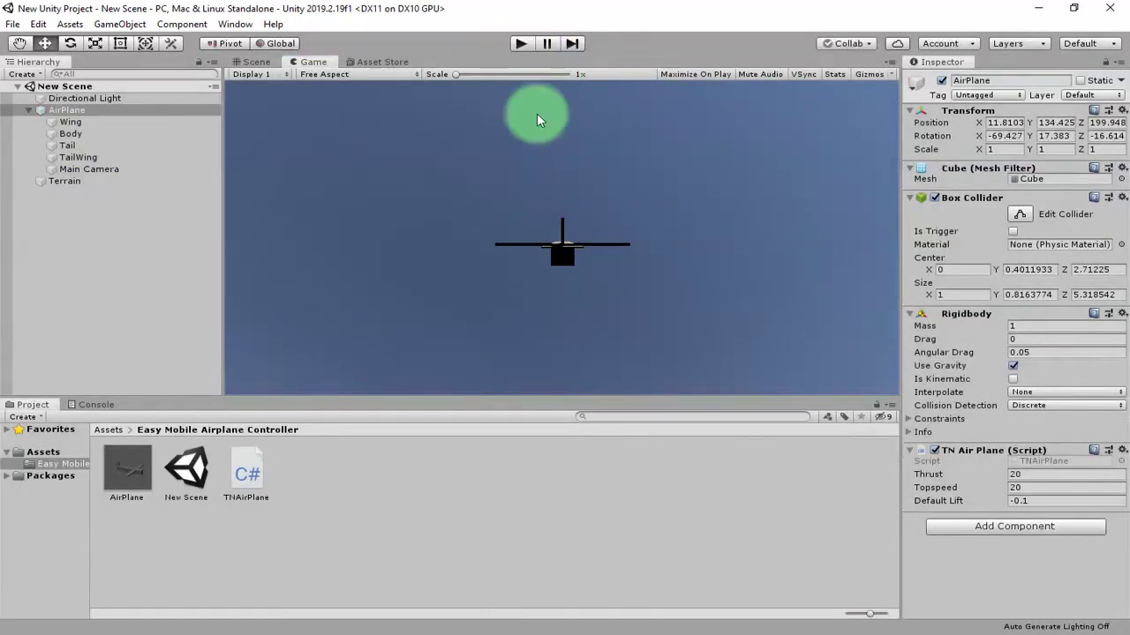
key(alt+Tab)
scroll(512, 433, down, 1)
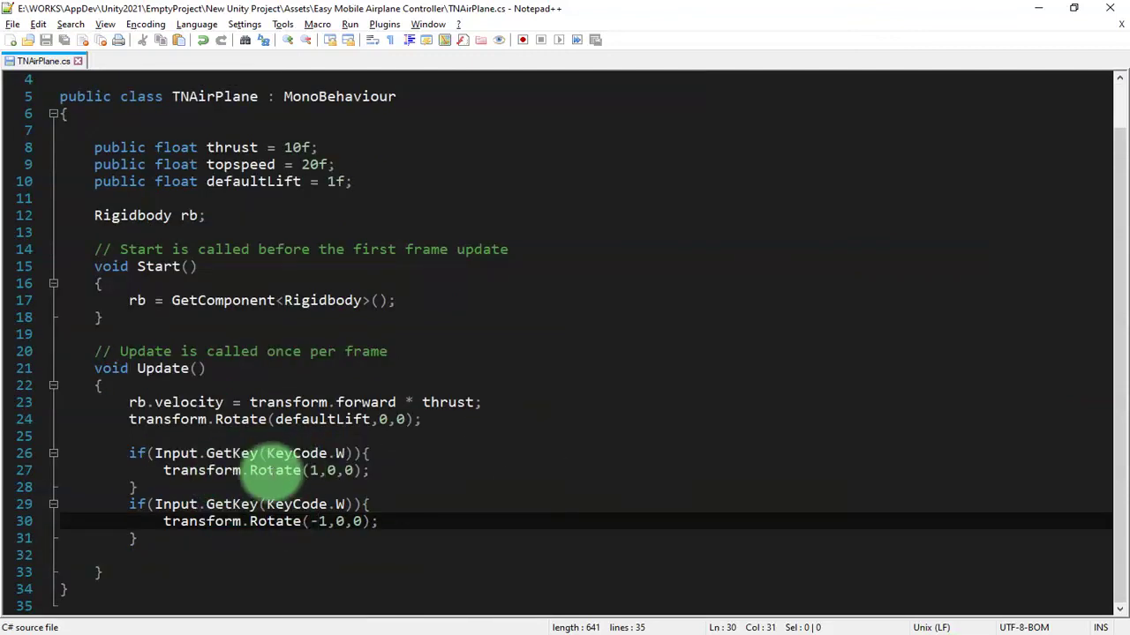
Raise the pitch rotations to 10 and -10, save, and launch Unity play mode.
click(309, 470)
key(Left)
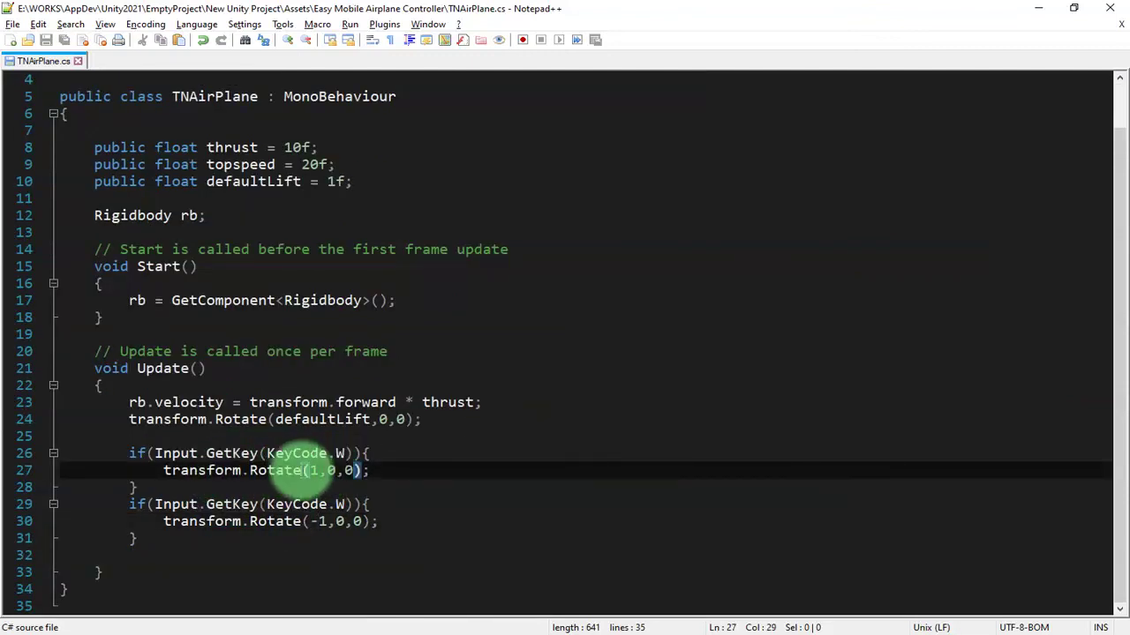
key(Right)
text(0)
key(Down)
key(Down)
key(Down)
text(0)
key(ctrl+s)
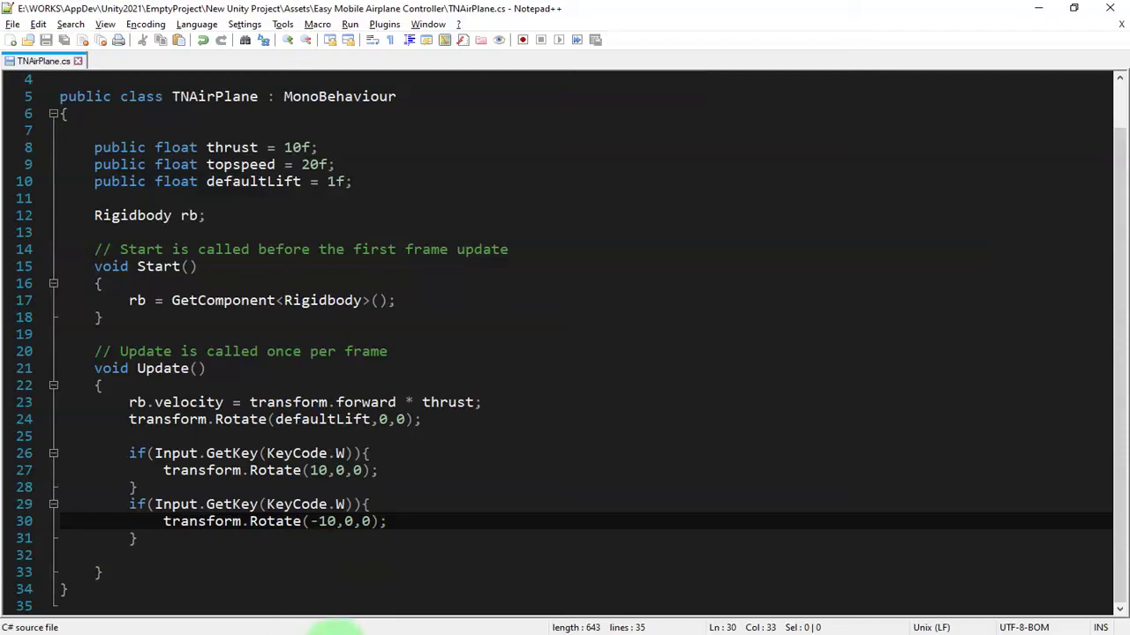
mouse_move(349, 631)
click(533, 45)
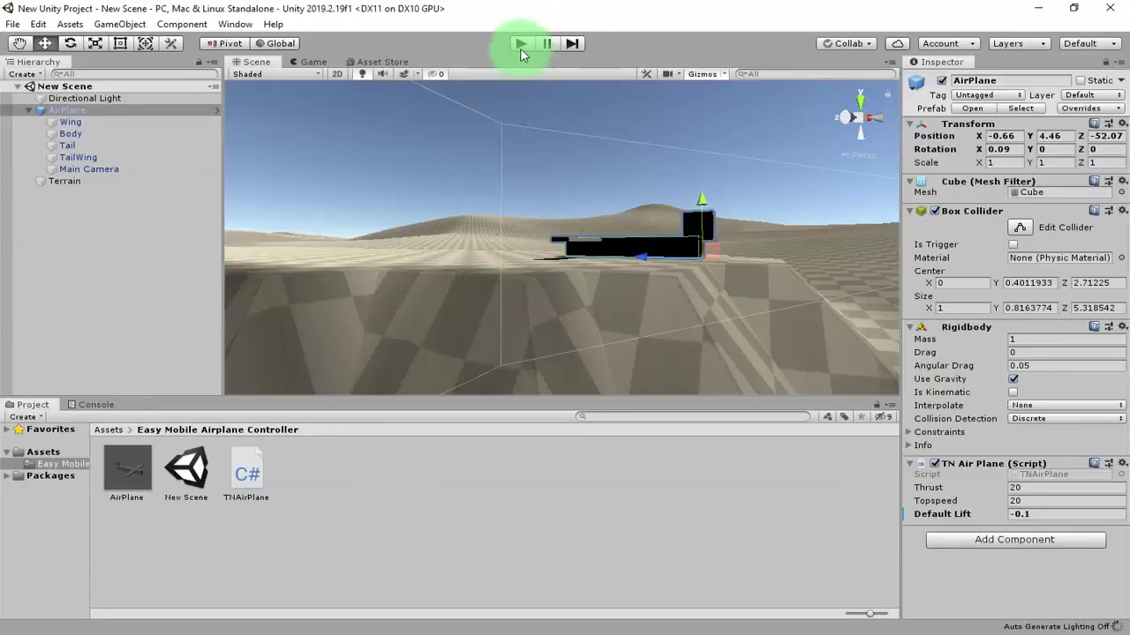
Test-fly the plane with 10/-10 pitch while showing the Console, then return to TNAirPlane.cs.
click(520, 48)
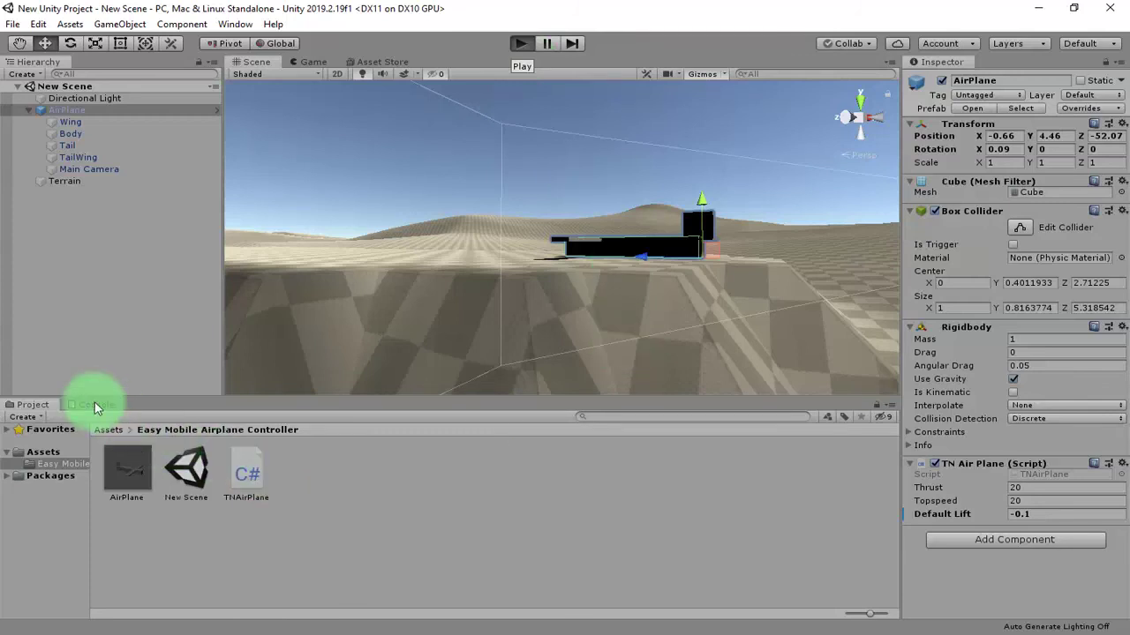
click(91, 405)
click(511, 277)
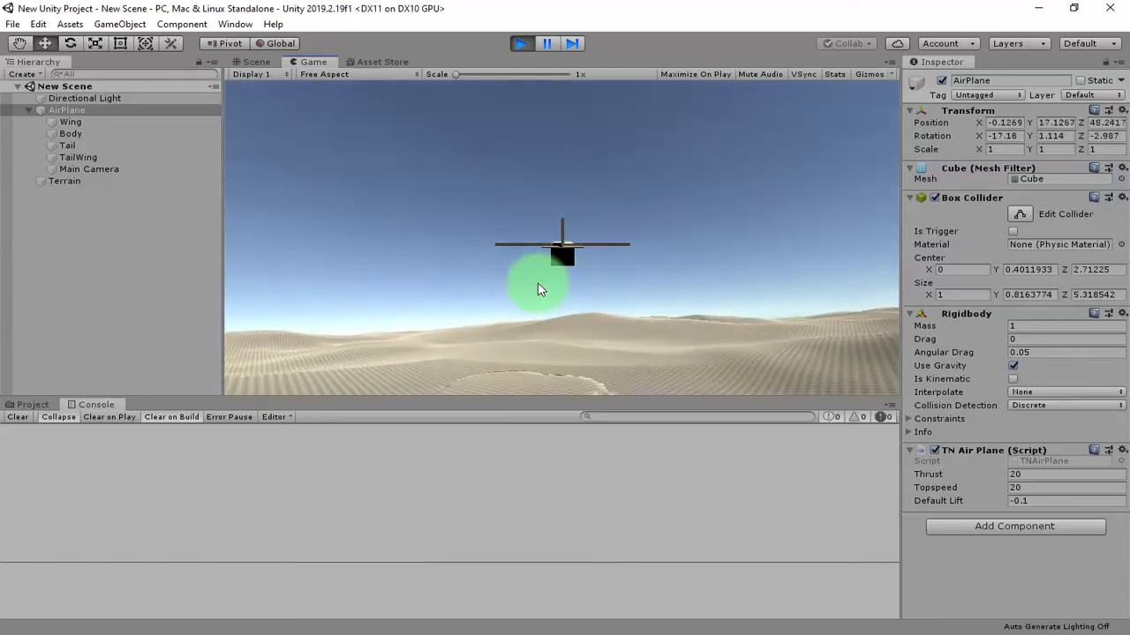
click(519, 43)
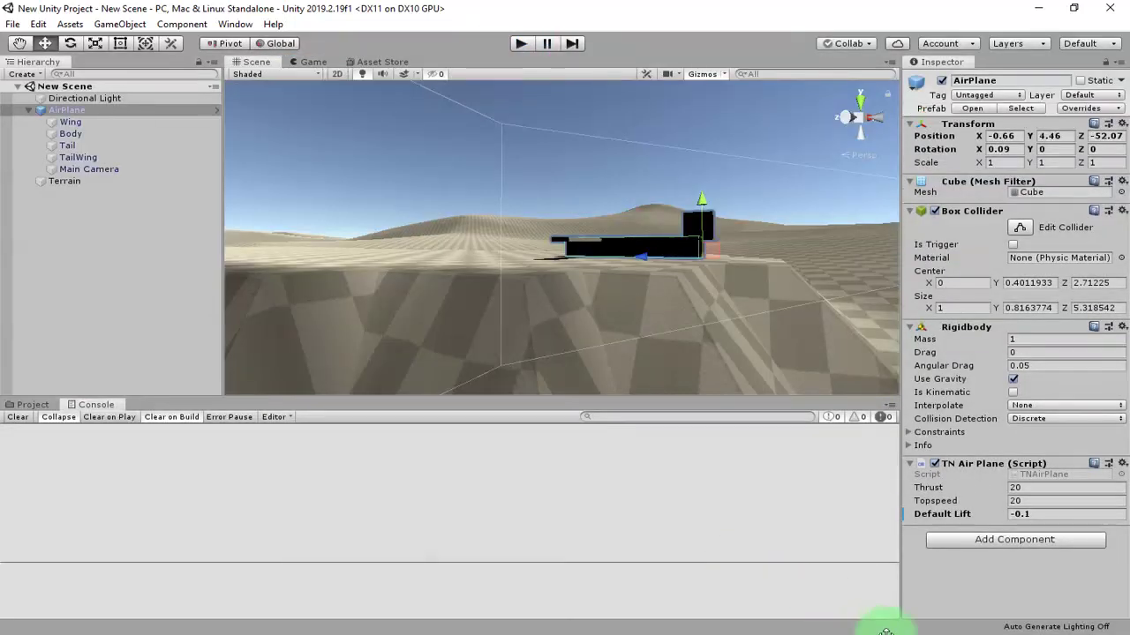
click(931, 632)
click(450, 455)
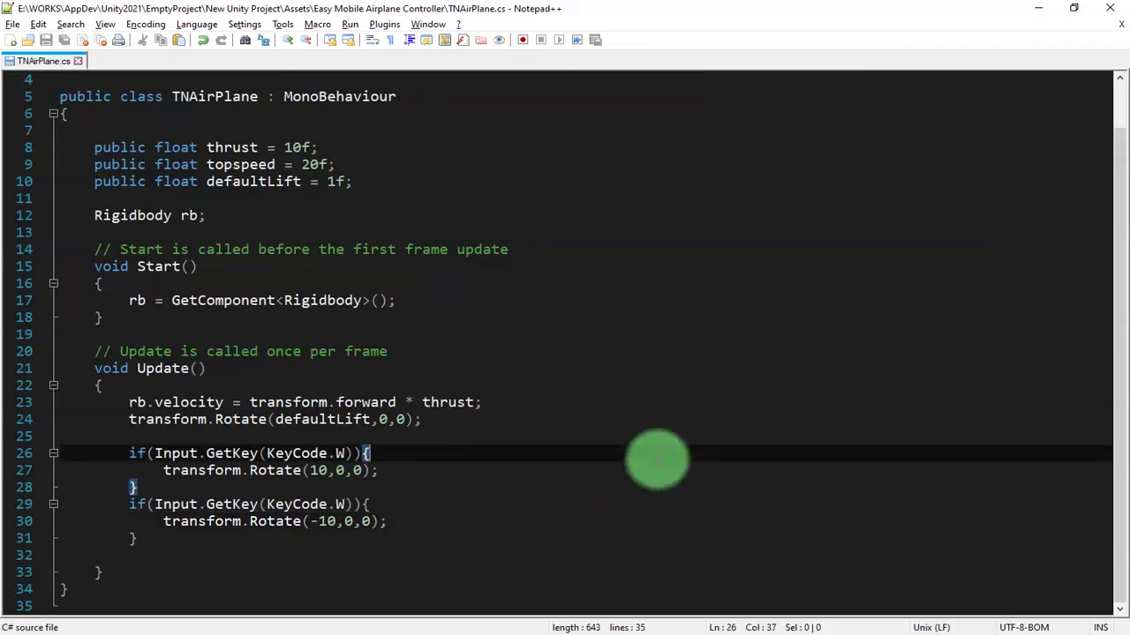
Add Debug.Log("W is pressed"); inside the W key block.
key(Return)
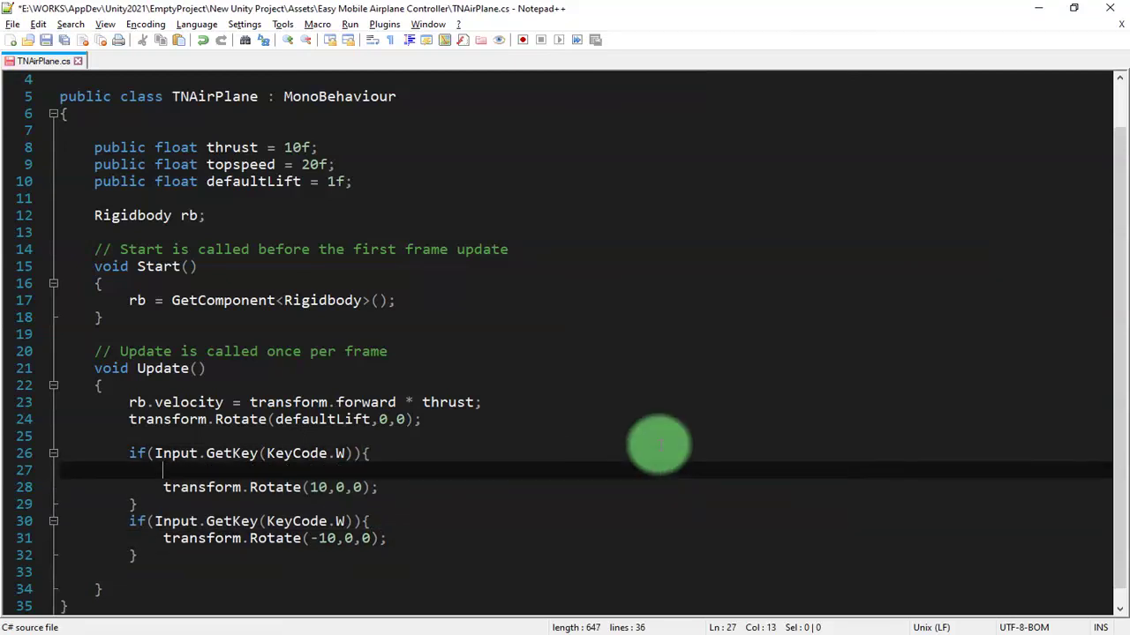
text(De)
key(BackSpace)
text(ebug.Log)
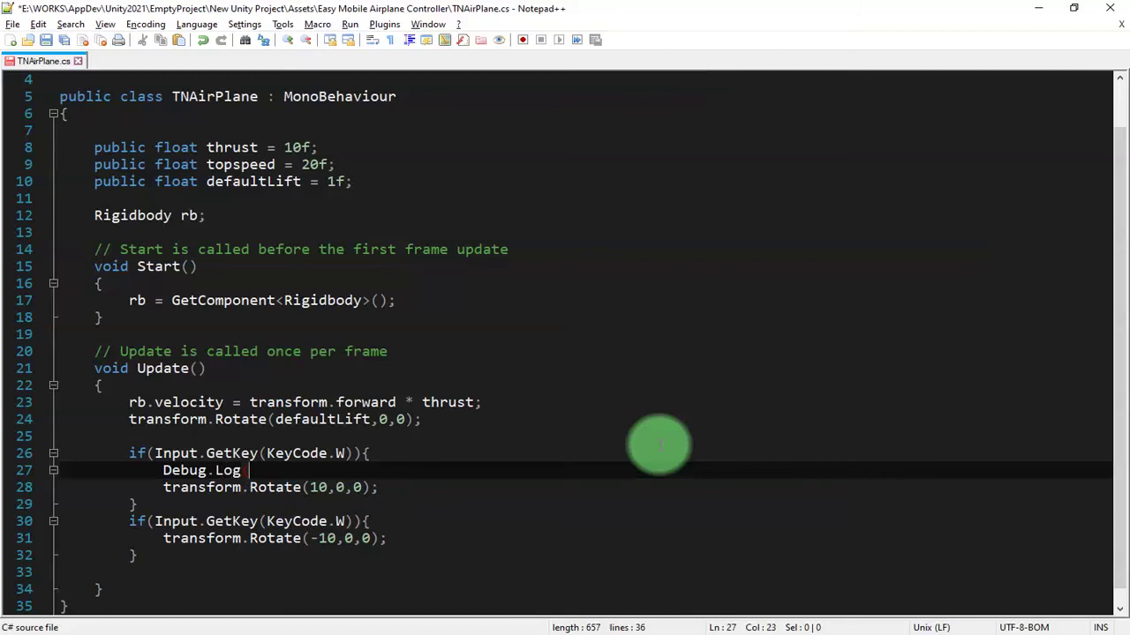
text(("M is pressed)
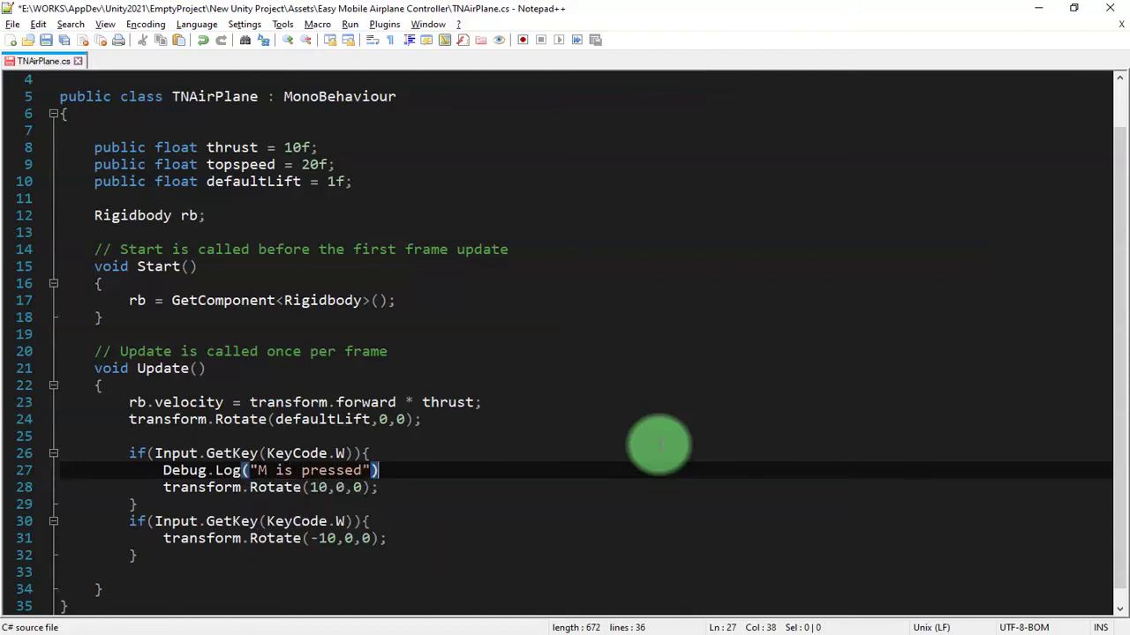
key(shift+Home)
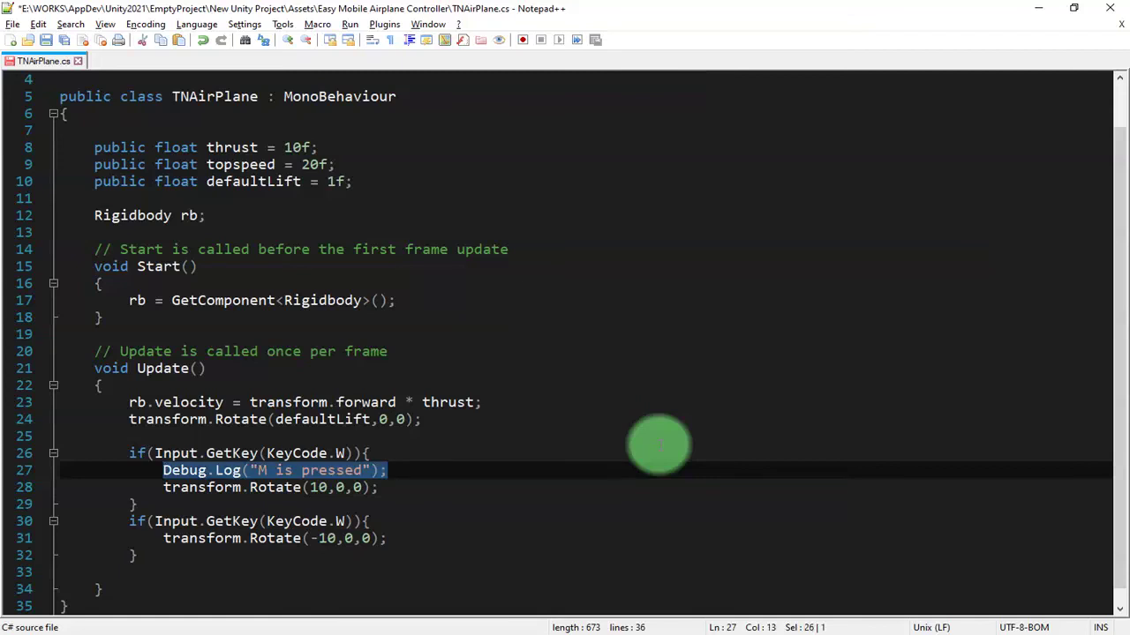
key(Down)
key(Down)
key(Down)
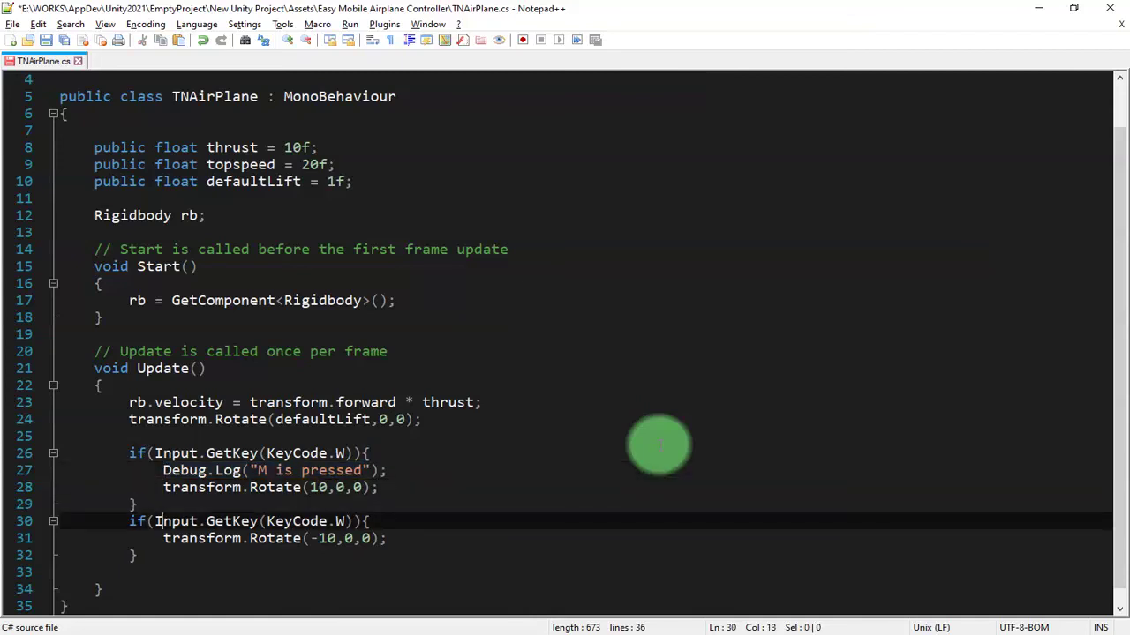
key(Up)
key(Up)
key(Up)
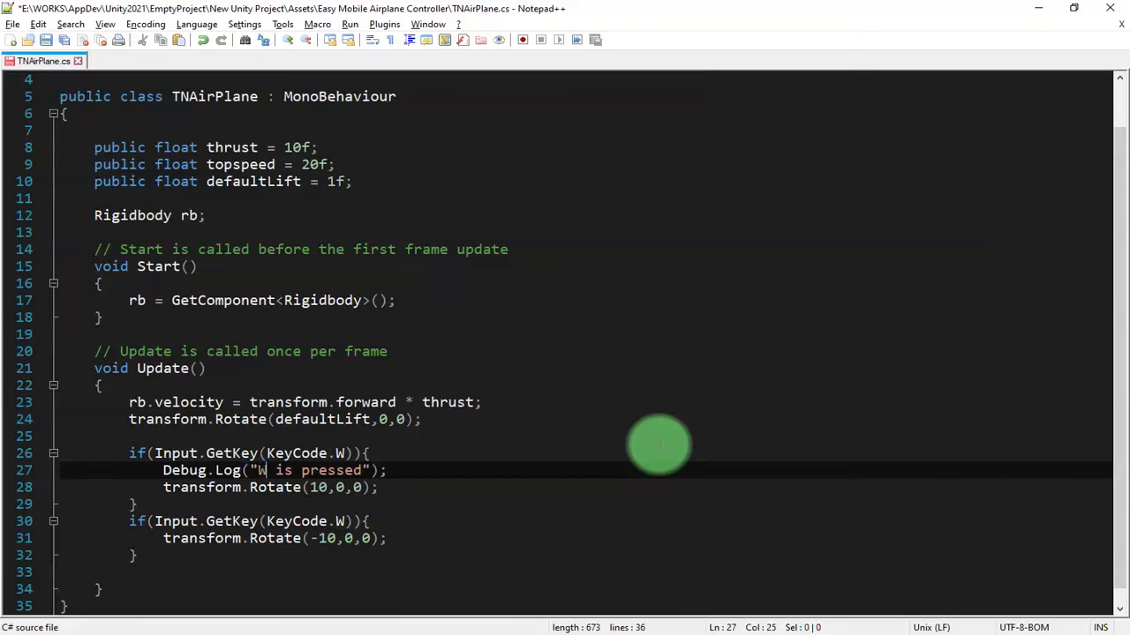
key(End)
key(shift+Home)
Add a matching Debug.Log("S is pressed"); line to the second if-block.
key(Down)
key(Down)
key(Down)
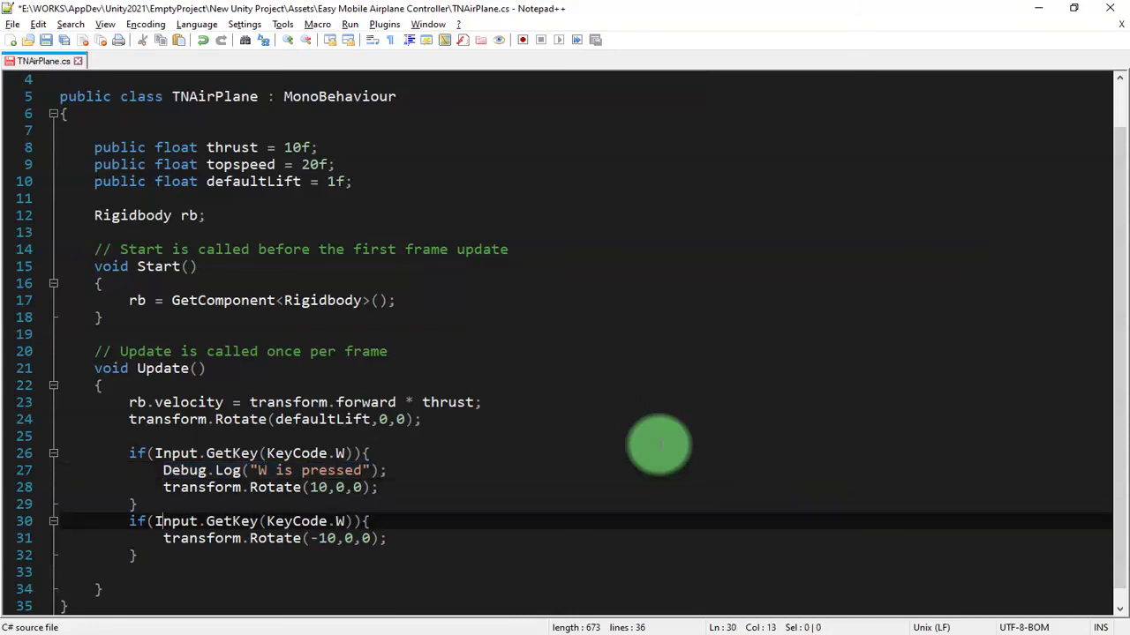
key(End)
key(Return)
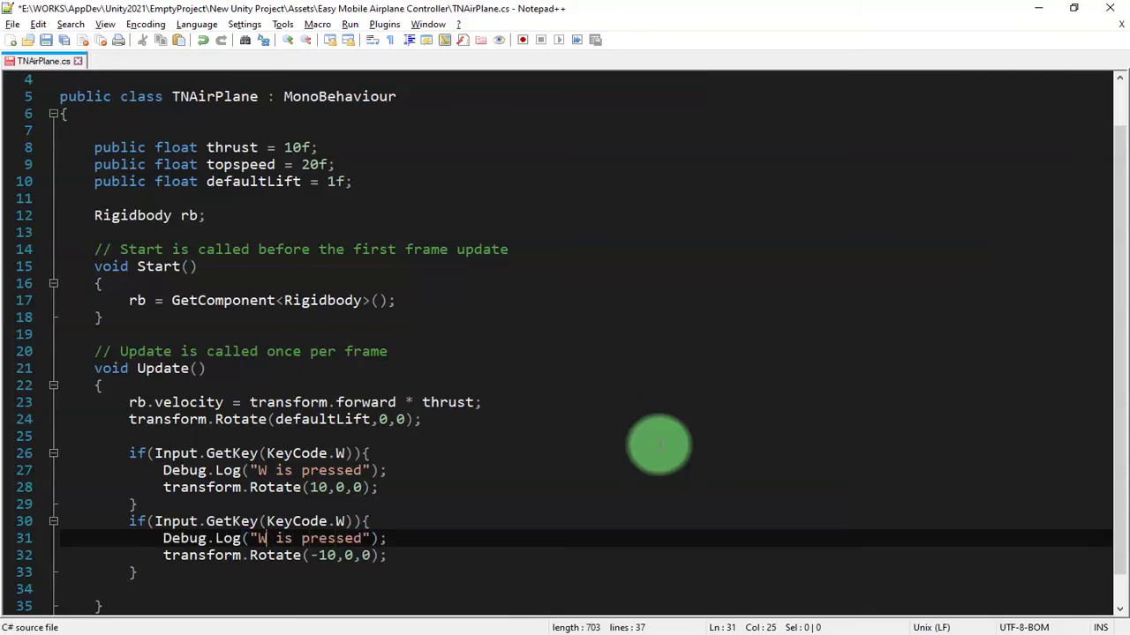
key(BackSpace)
text(S)
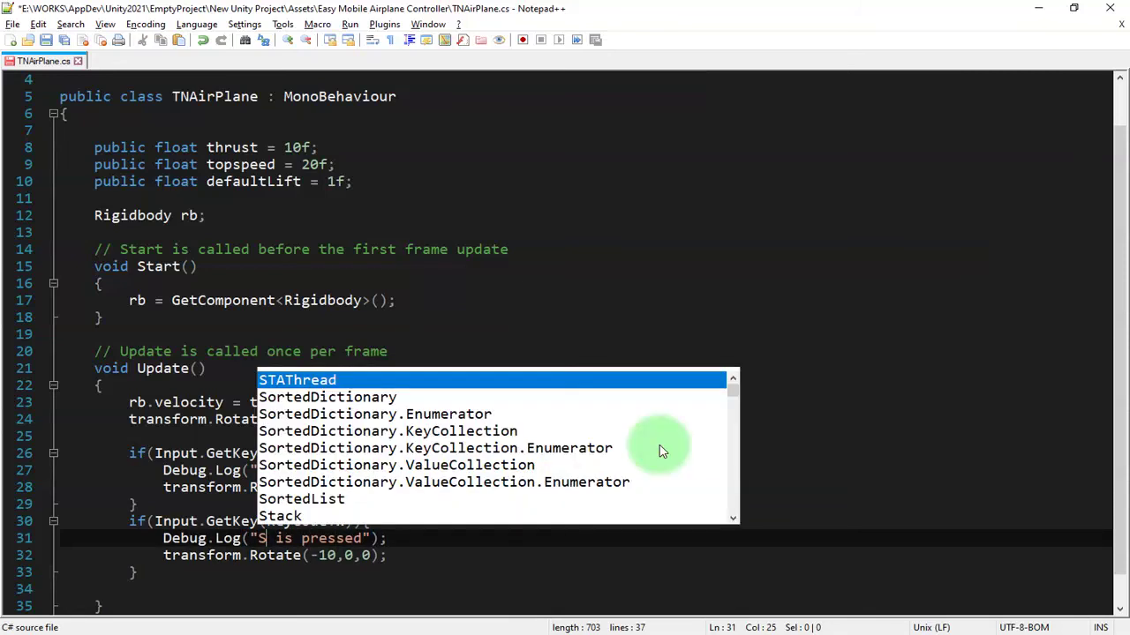
click(660, 447)
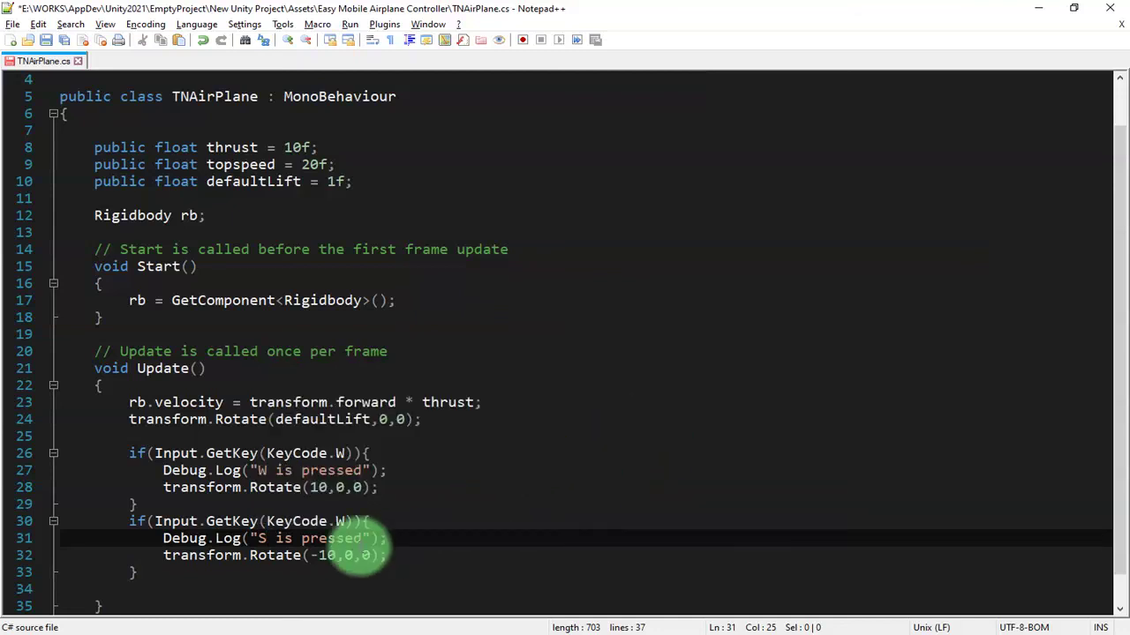
Change the second block's KeyCode.W to KeyCode.S and save the script.
click(338, 521)
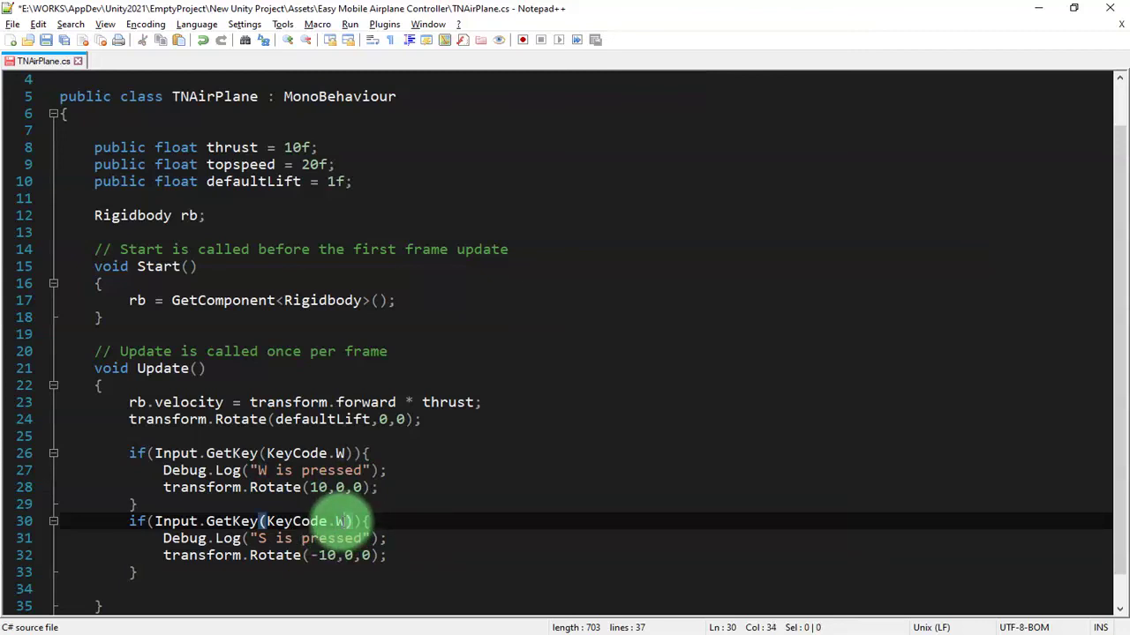
text(S)
key(Escape)
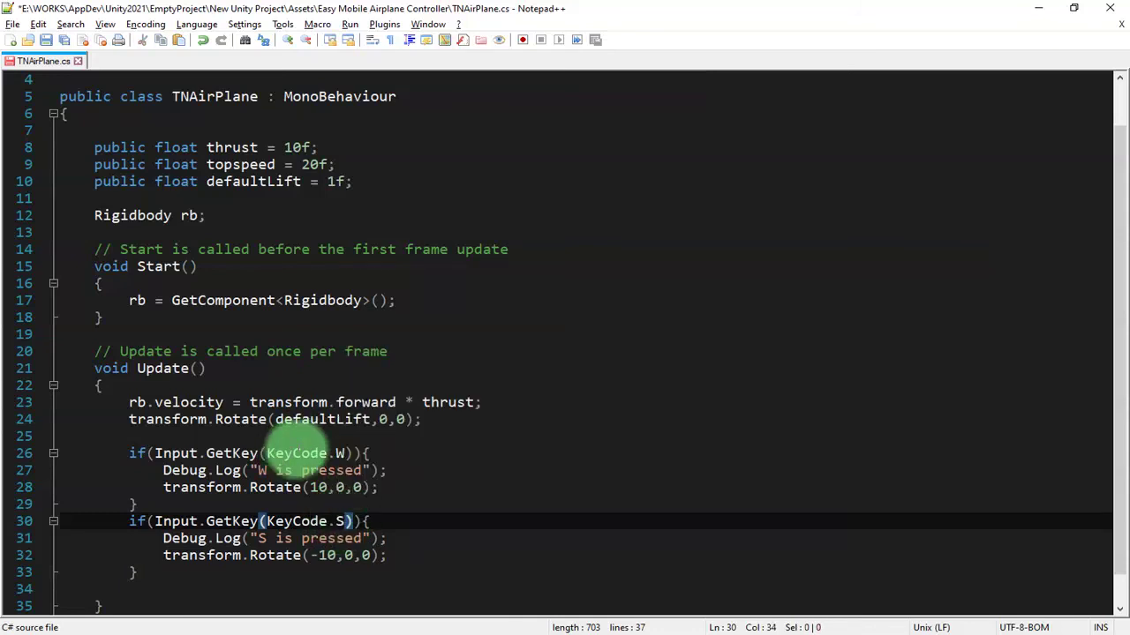
click(314, 452)
key(ctrl+s)
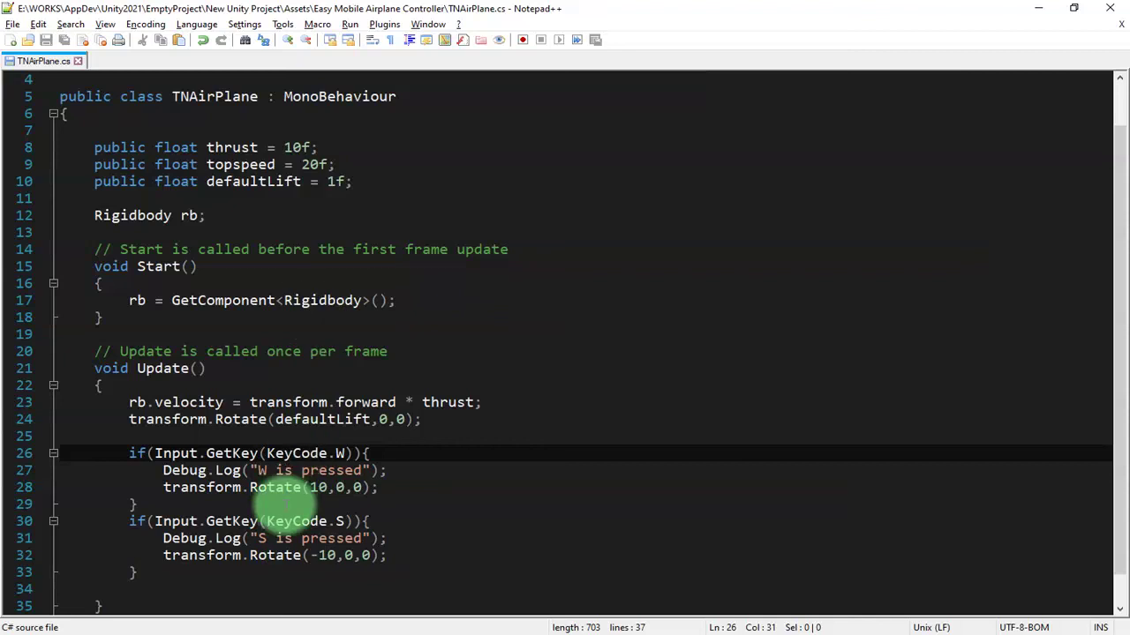
click(365, 521)
click(441, 553)
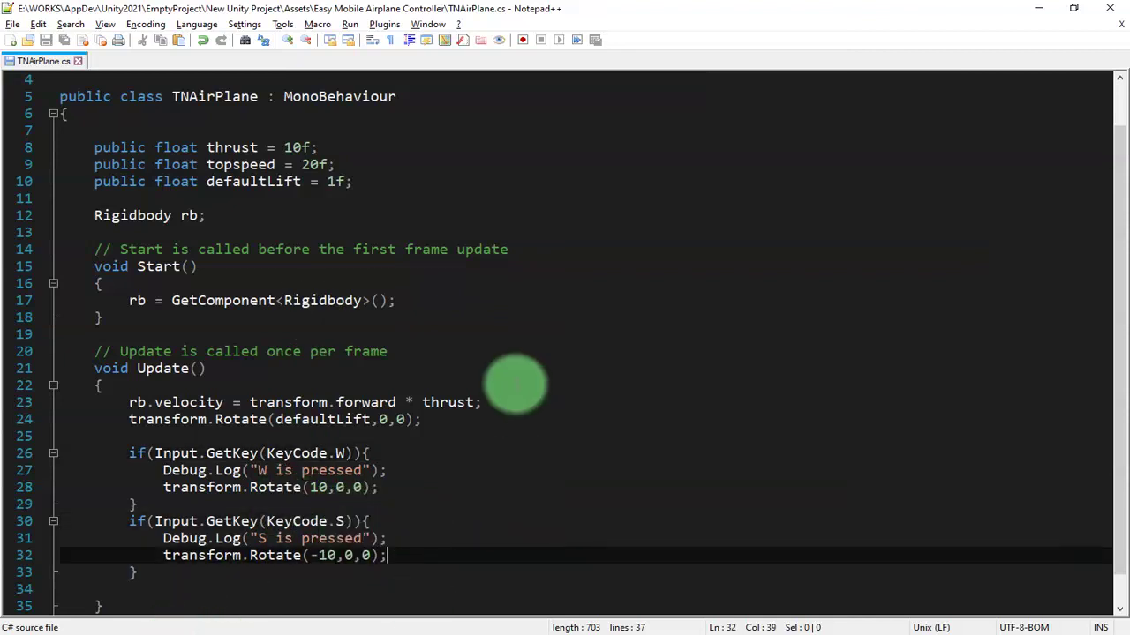
click(511, 420)
Play-test in Unity pressing S, confirming "S is pressed" in the Console, then return to the script.
click(353, 630)
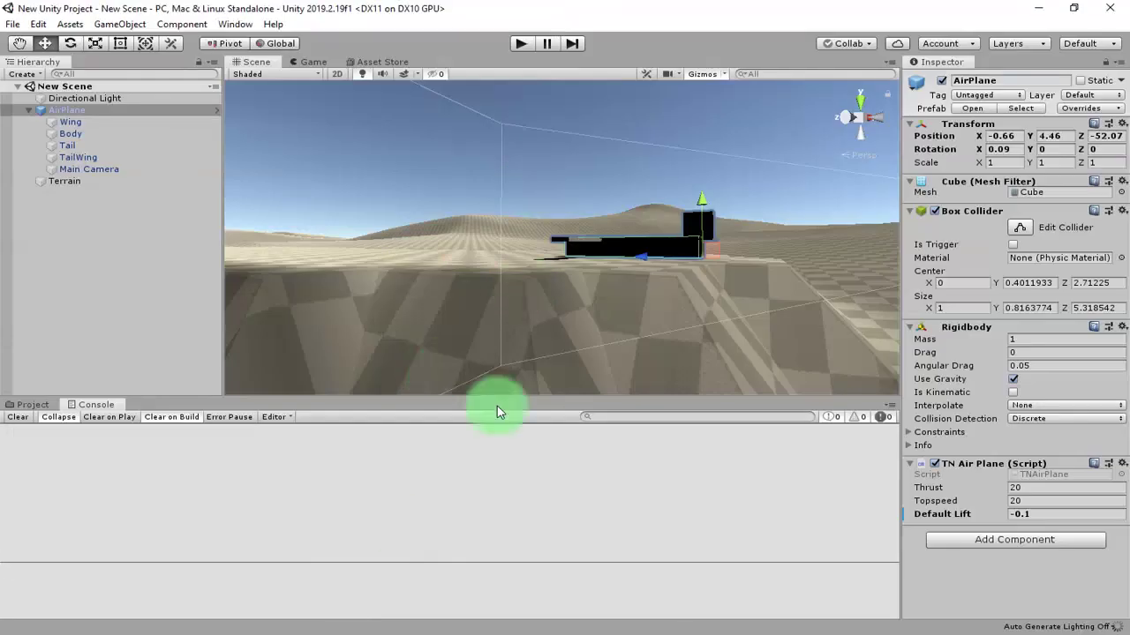
click(522, 43)
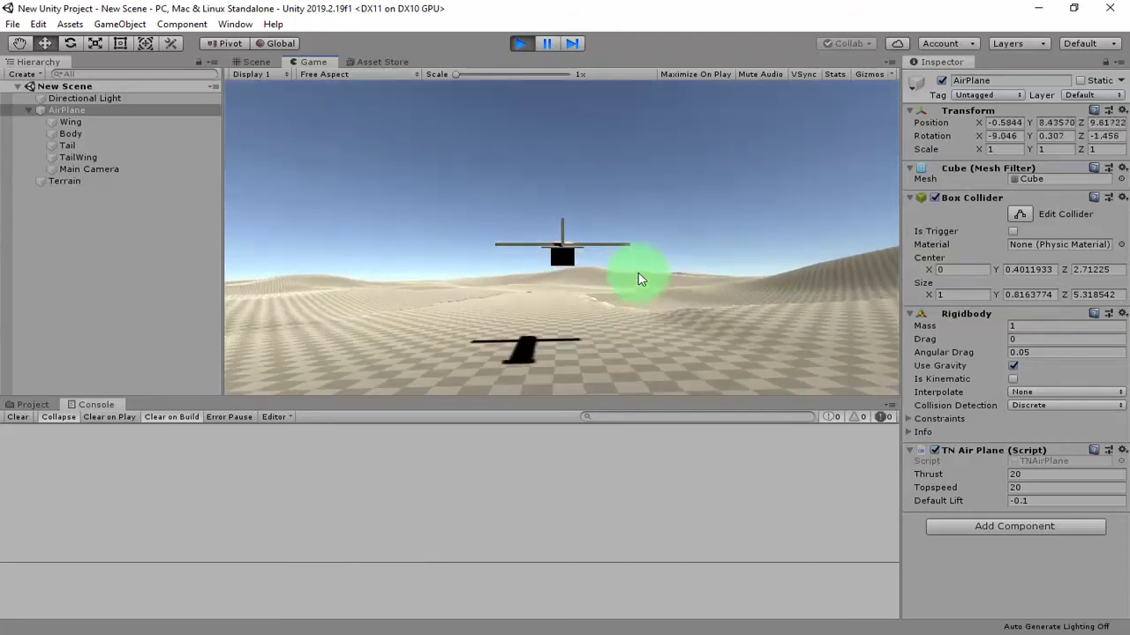
key(s)
click(519, 43)
key(alt+Tab)
click(351, 487)
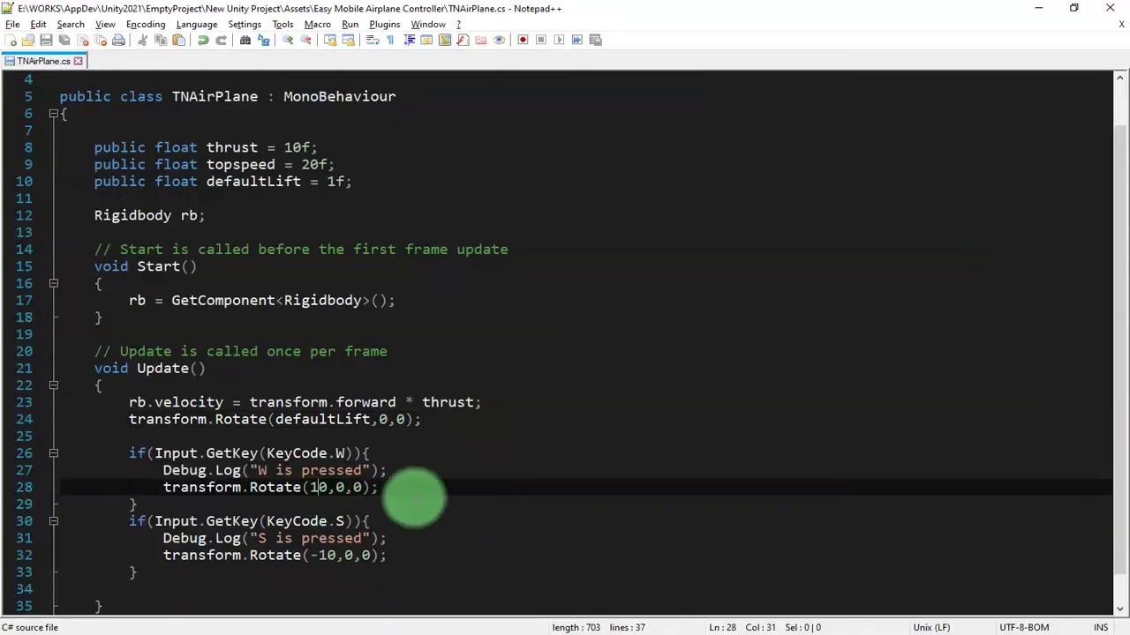
Set the pitch rotations back to 1 and -1, save, and return to Unity.
key(Down)
key(Down)
key(Down)
key(Down)
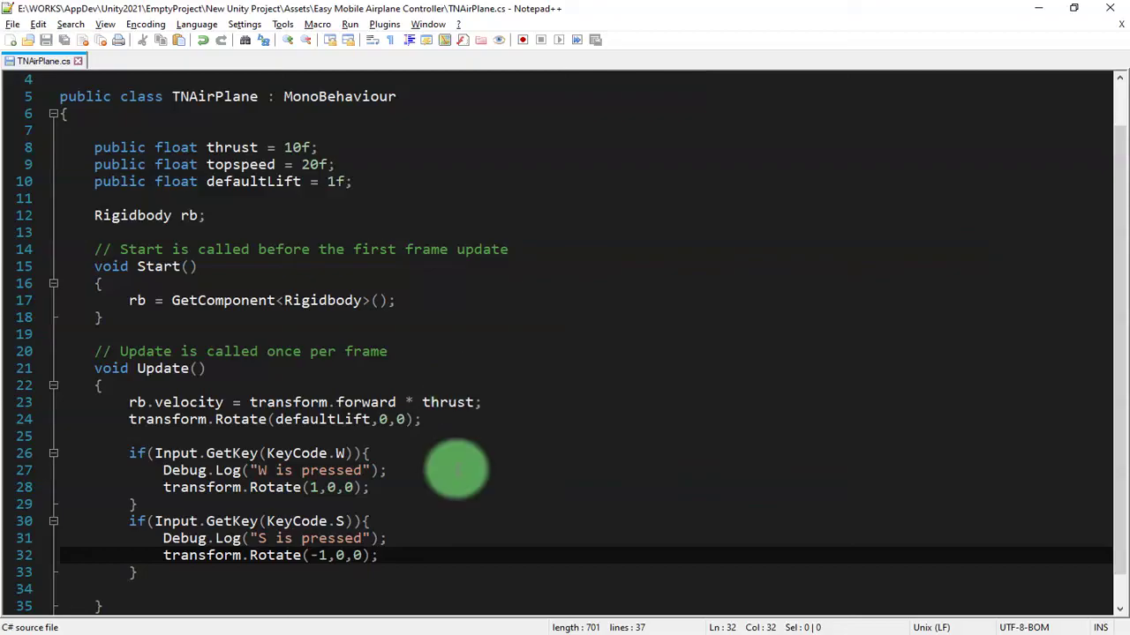
key(alt+Tab)
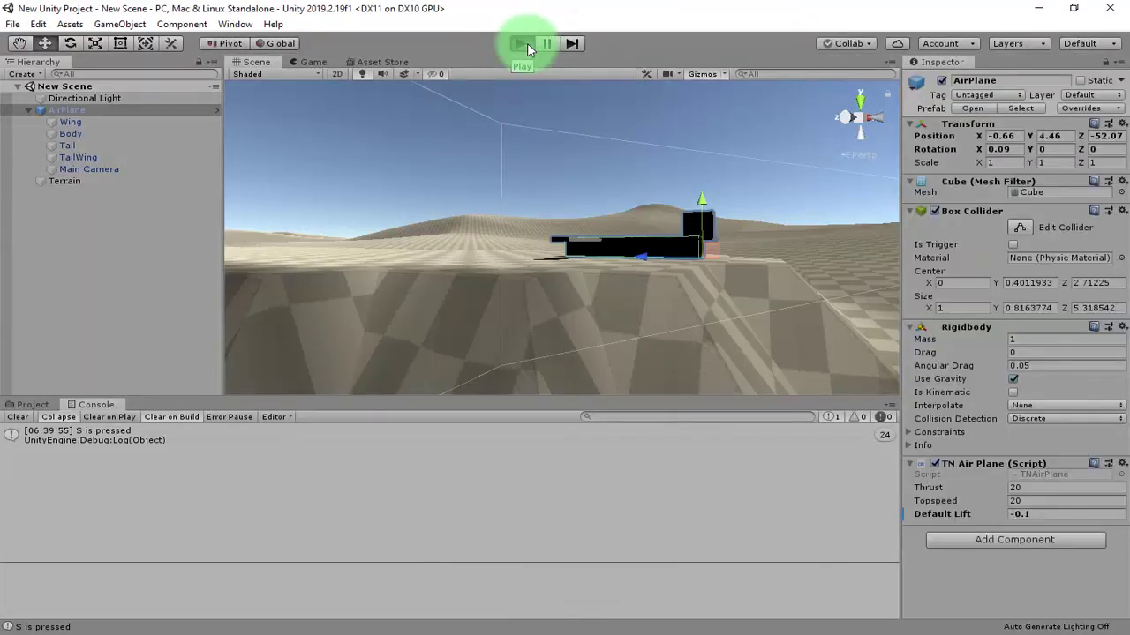
Fly the plane in play mode, alternating S and W pitch into a loop, then stop and reopen the script.
click(551, 319)
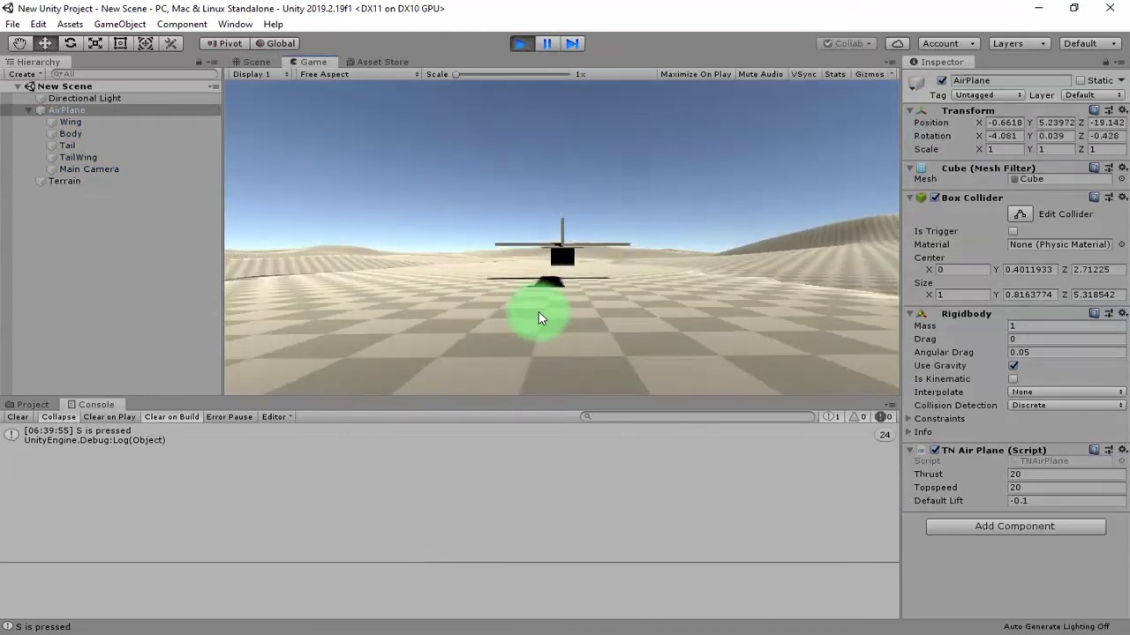
key(s)
key(s)
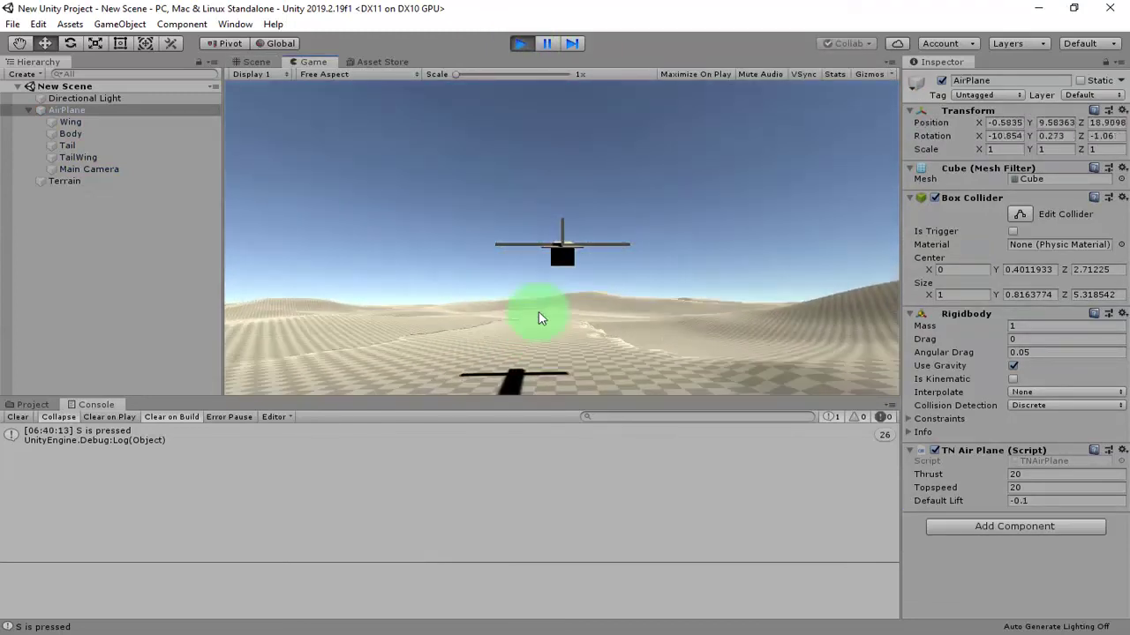
key(s)
key(w)
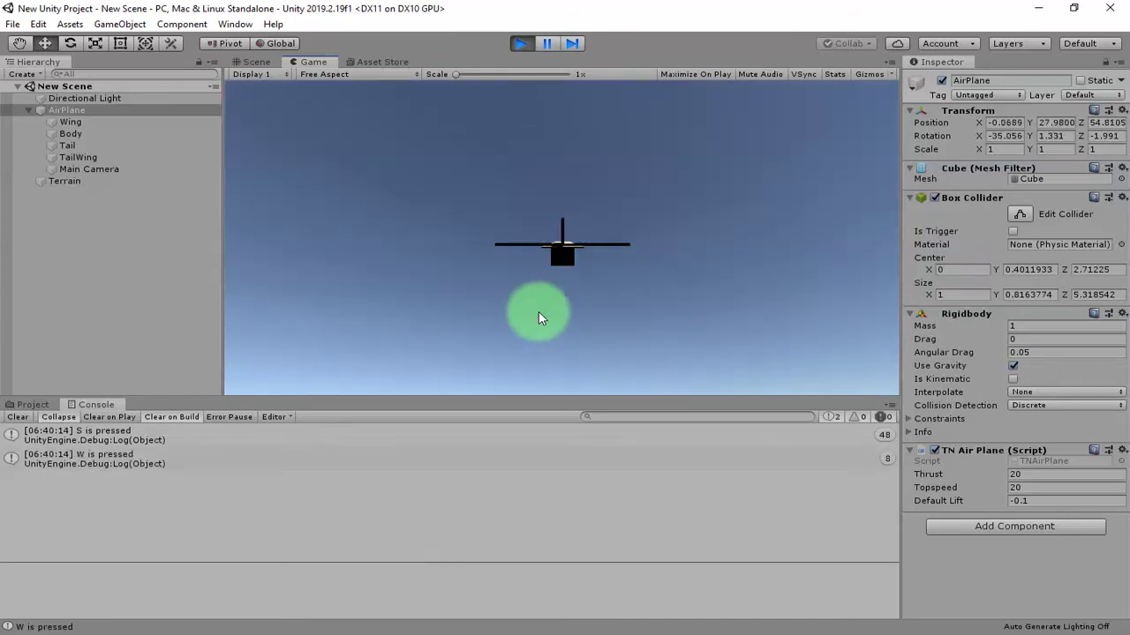
key(w)
key(s)
key(w)
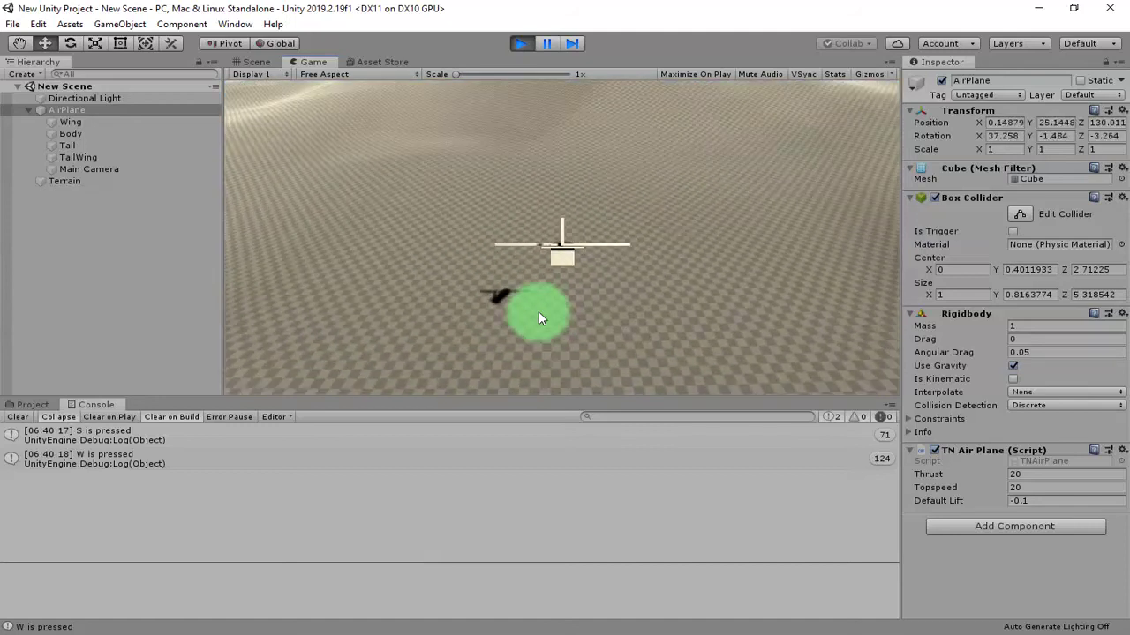
key(s)
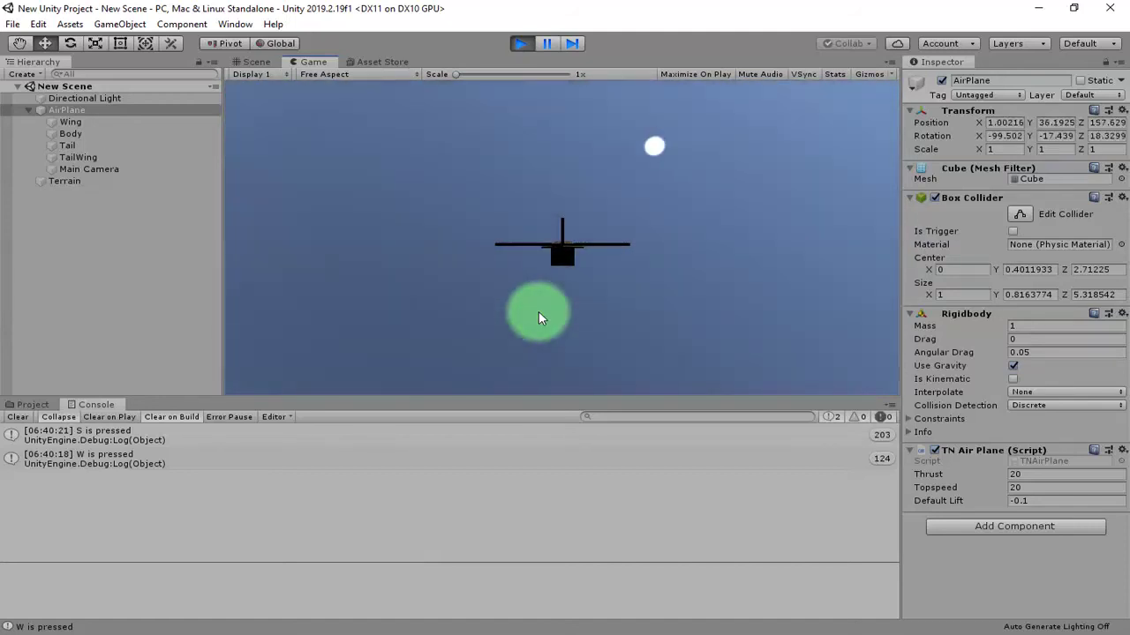
key(s)
key(s)
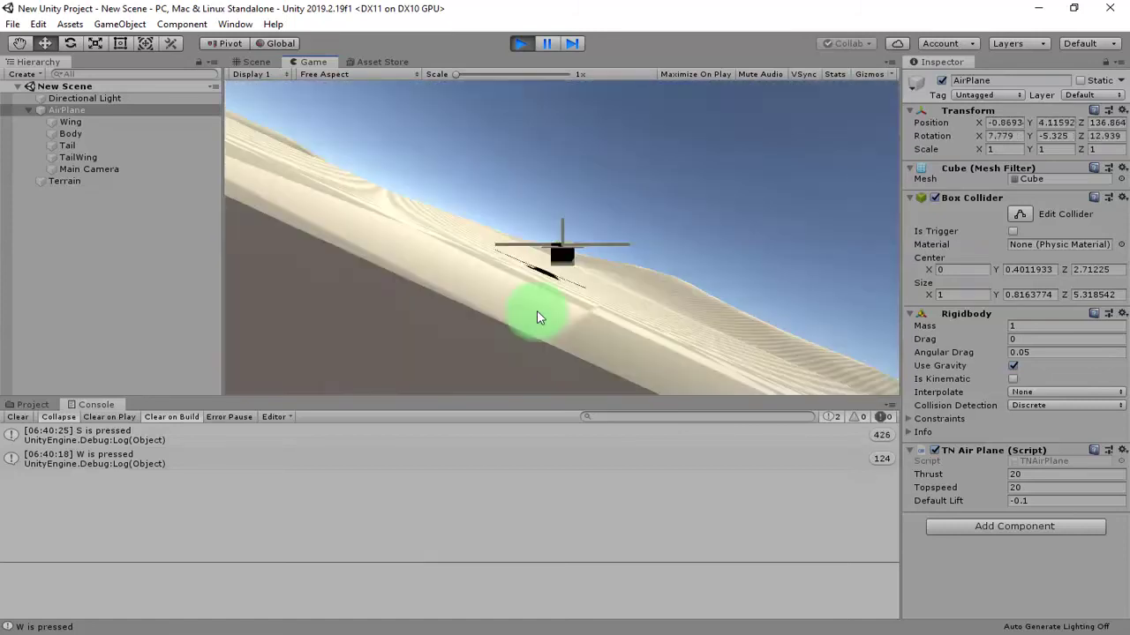
key(s)
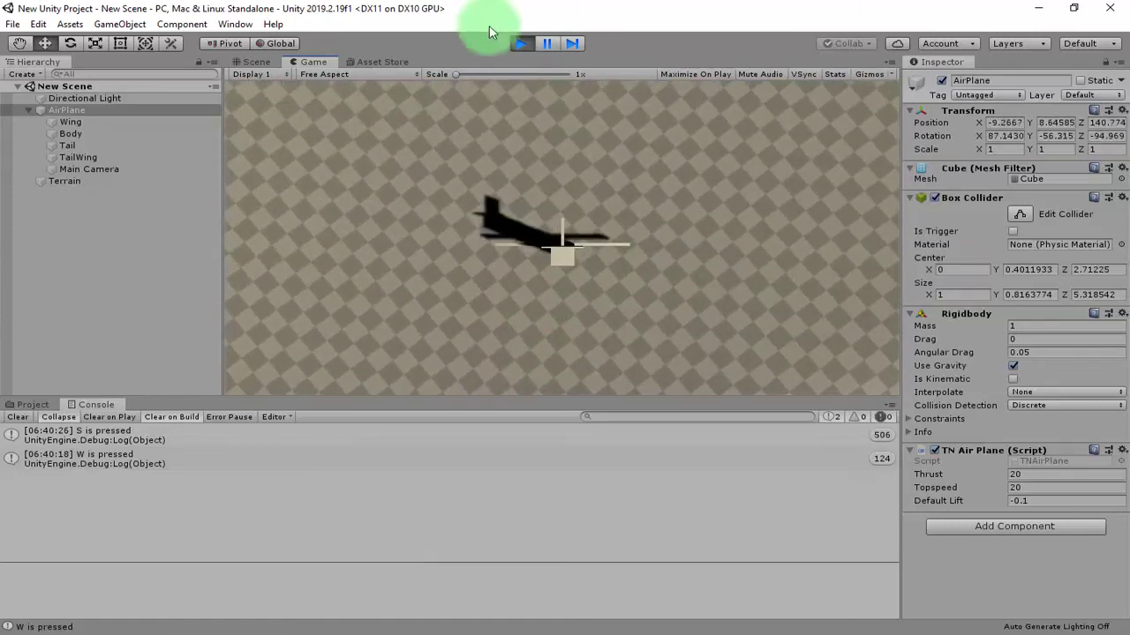
click(520, 43)
click(918, 628)
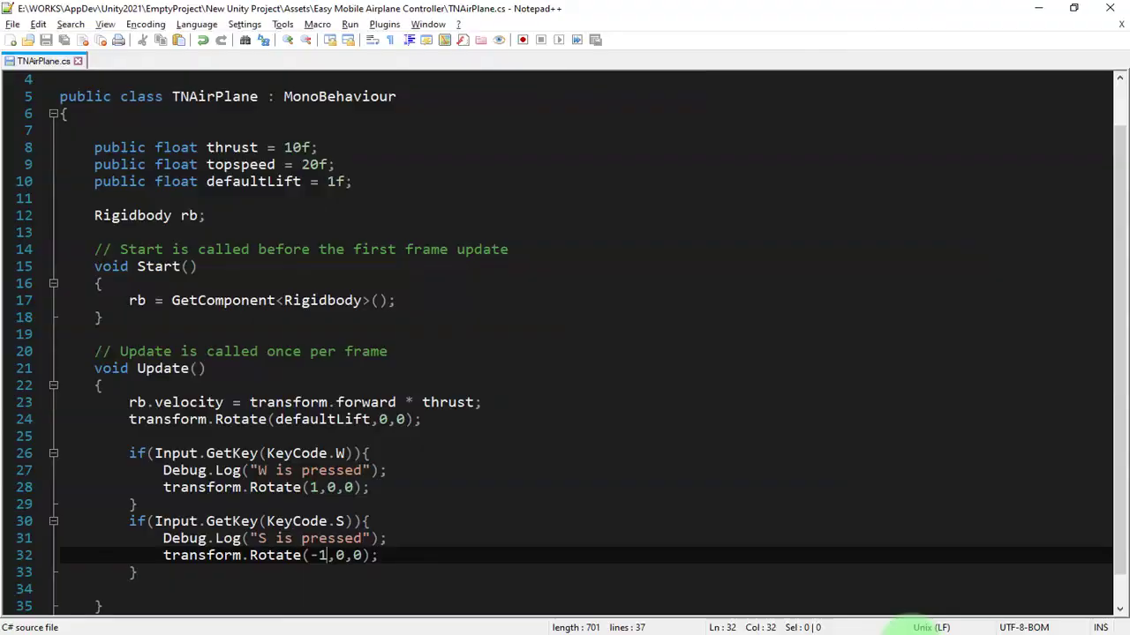
Change the pitch amounts to .5 and -.5, then try playing in Unity, which reports CS1503 errors.
click(345, 488)
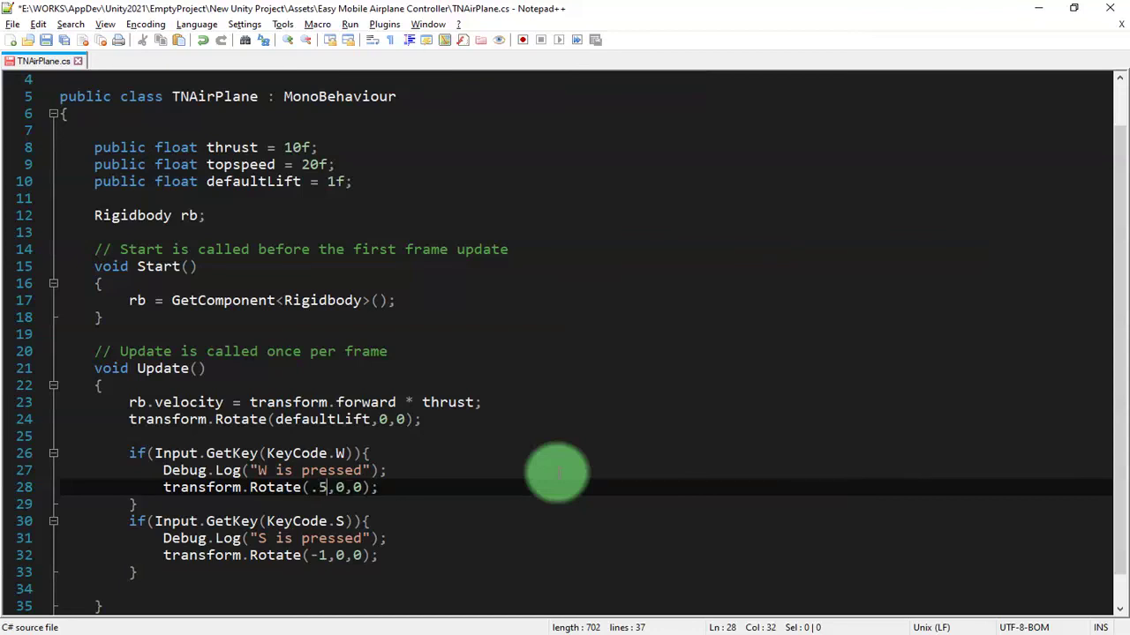
key(Down)
key(Down)
key(Down)
key(Down)
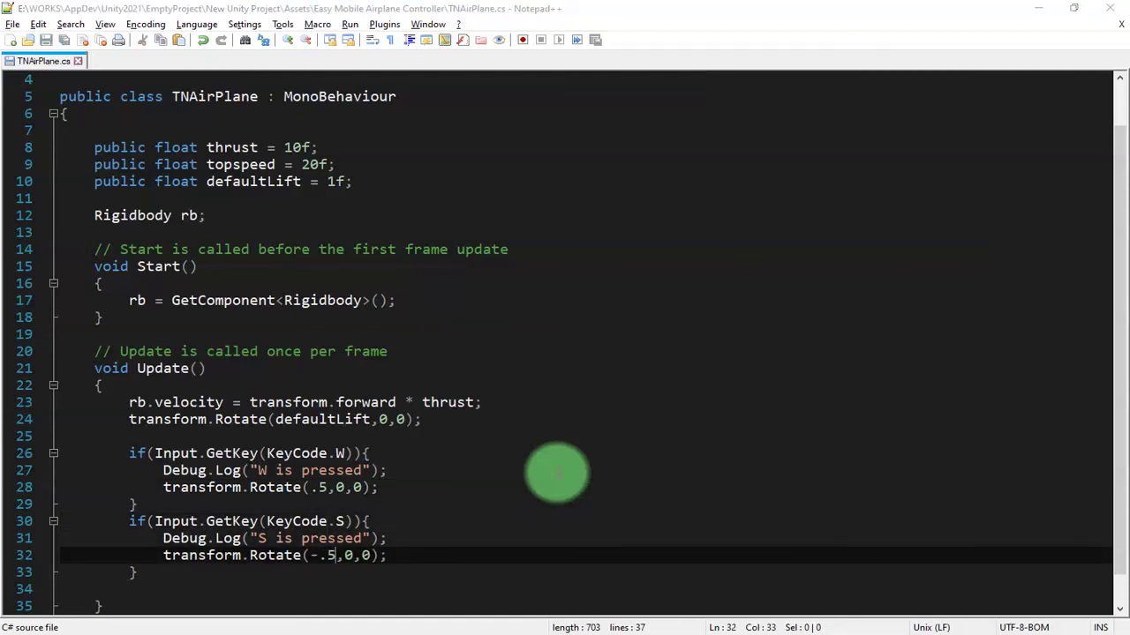
key(alt+Tab)
click(520, 44)
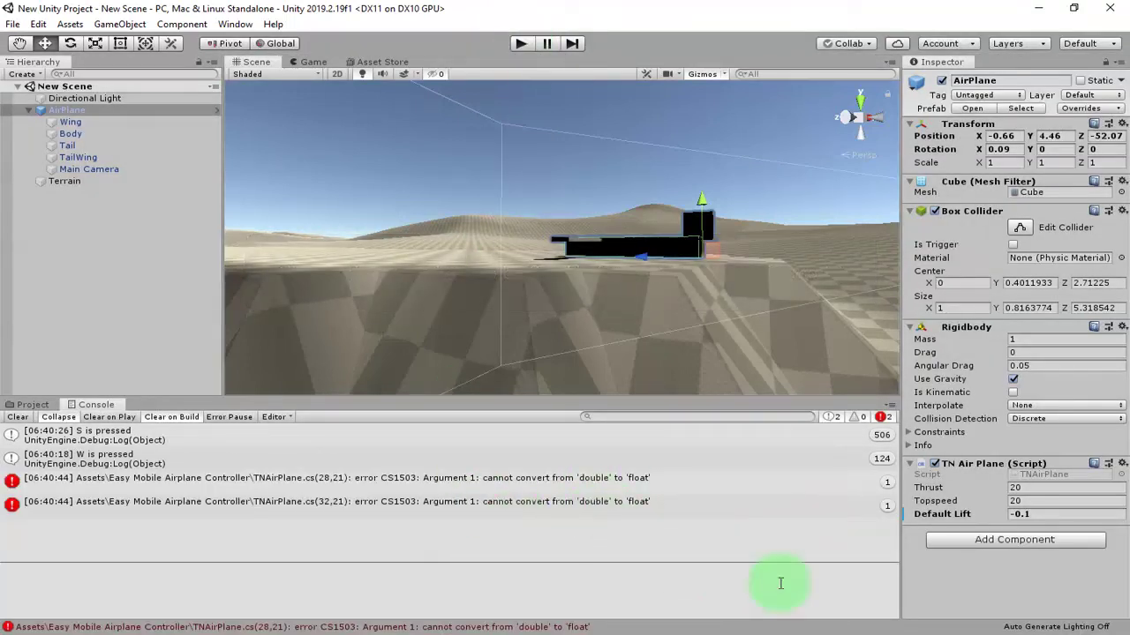
Add the f suffix so the pitch values read .5f and -.5f, then return to Unity.
key(alt+Tab)
text(f)
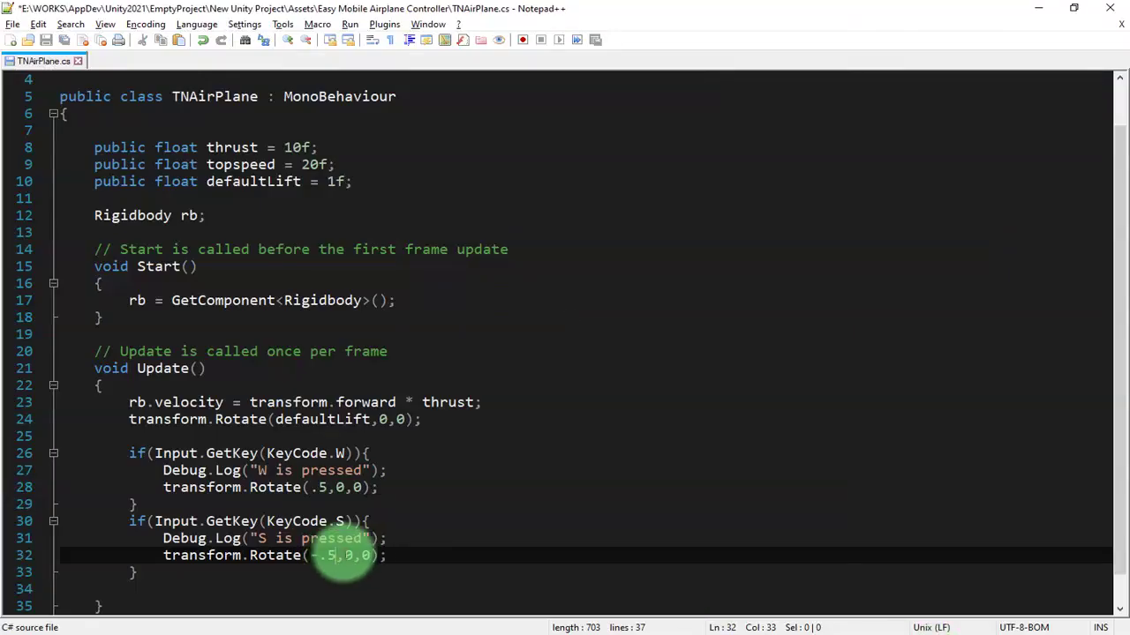
click(335, 488)
text(f)
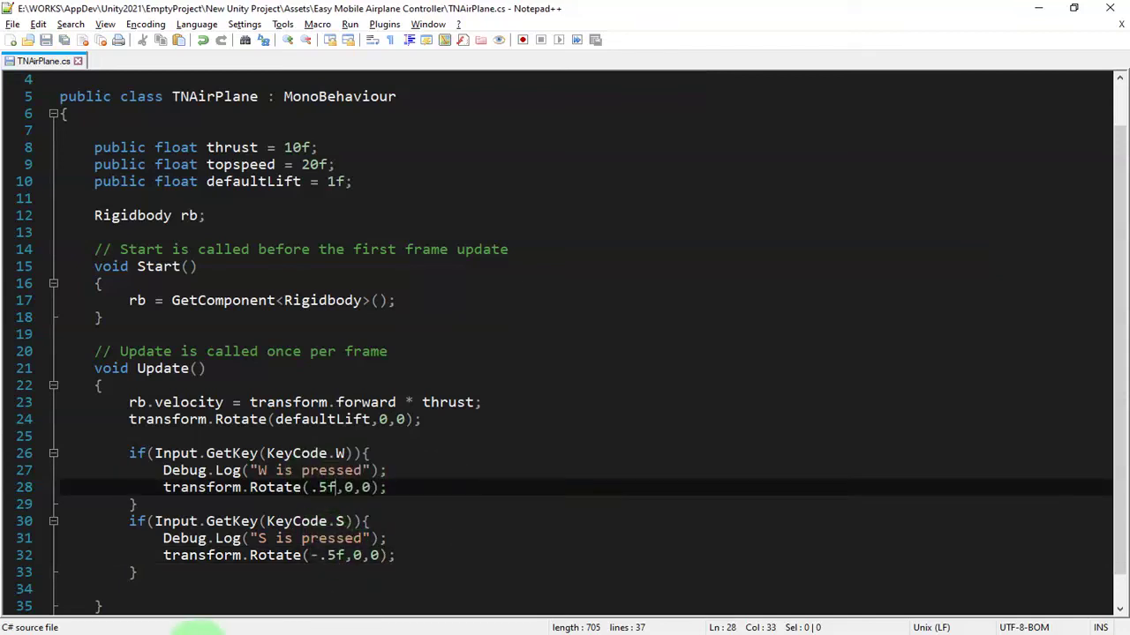
key(alt+Tab)
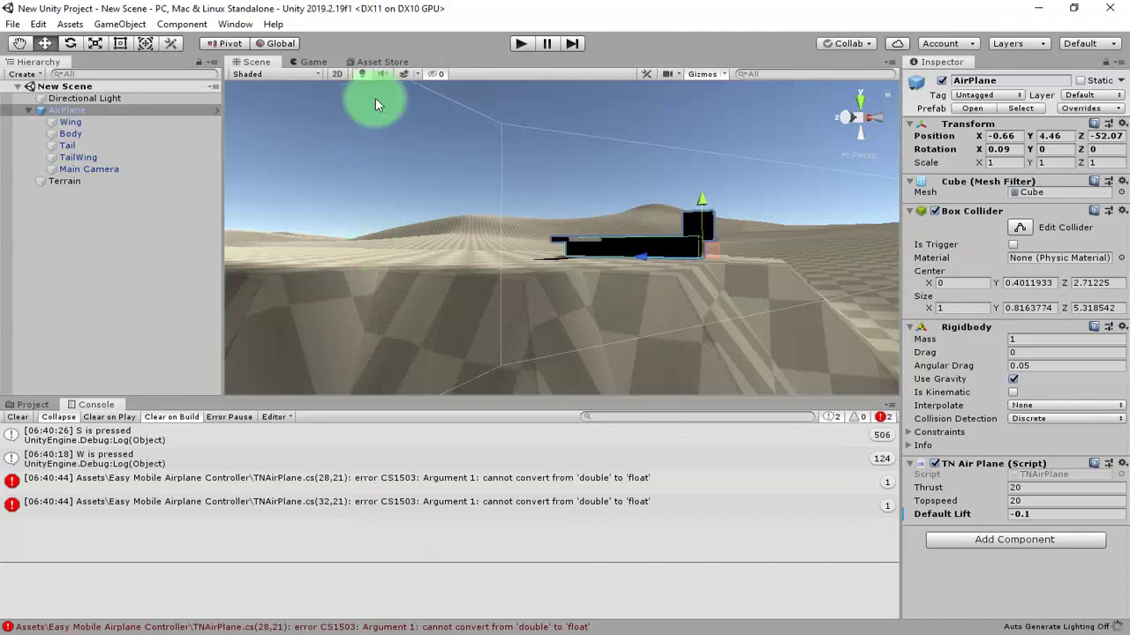
Fly the airplane in play mode, pitching with W and S at the halved .5f rate, then stop.
click(521, 44)
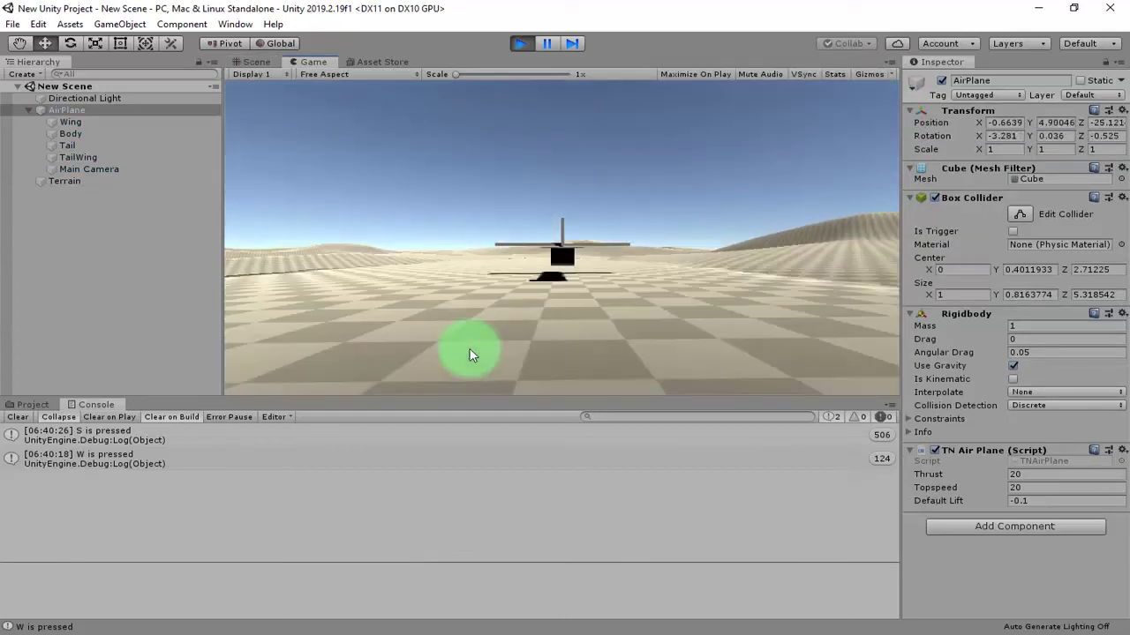
key(s)
key(w)
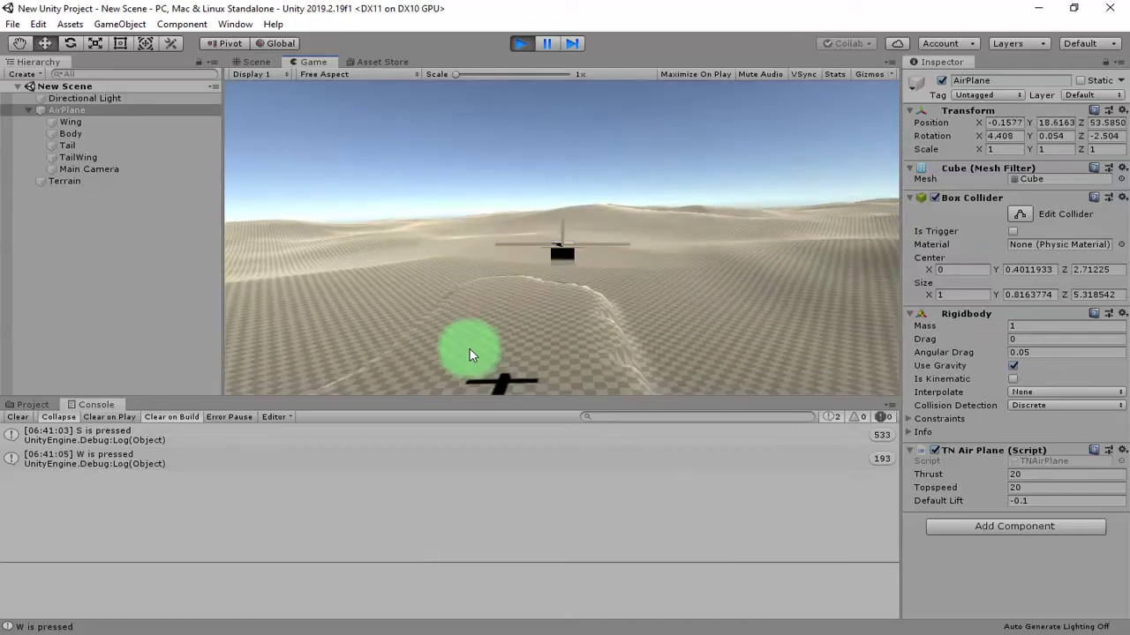
key(s)
key(w)
key(w)
key(s)
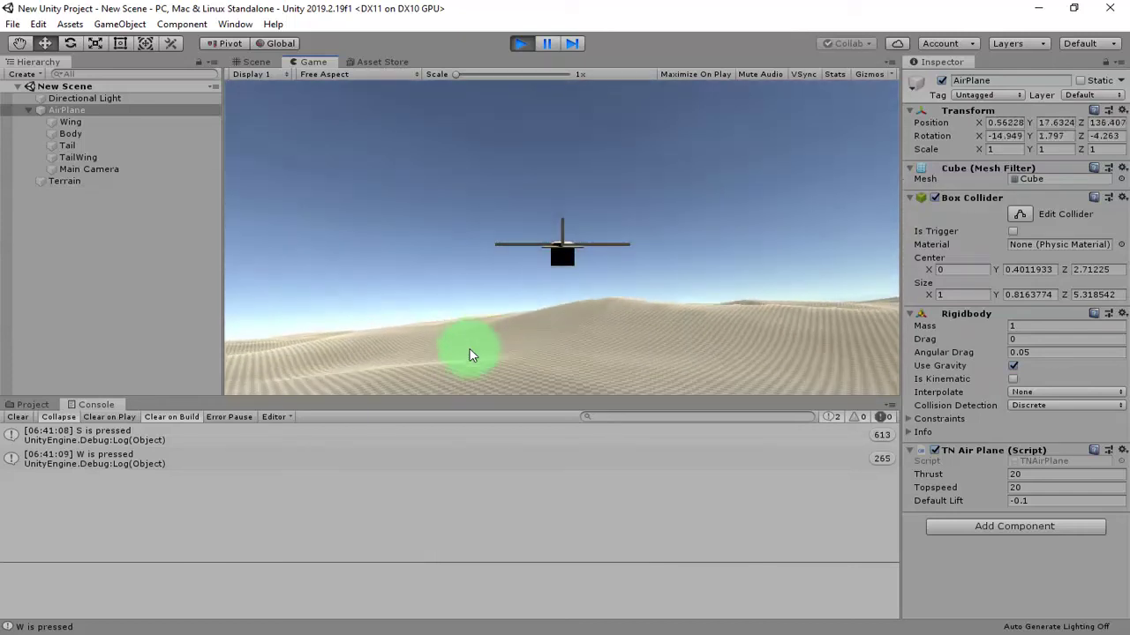
key(w)
key(s)
key(s)
key(w)
key(w)
key(s)
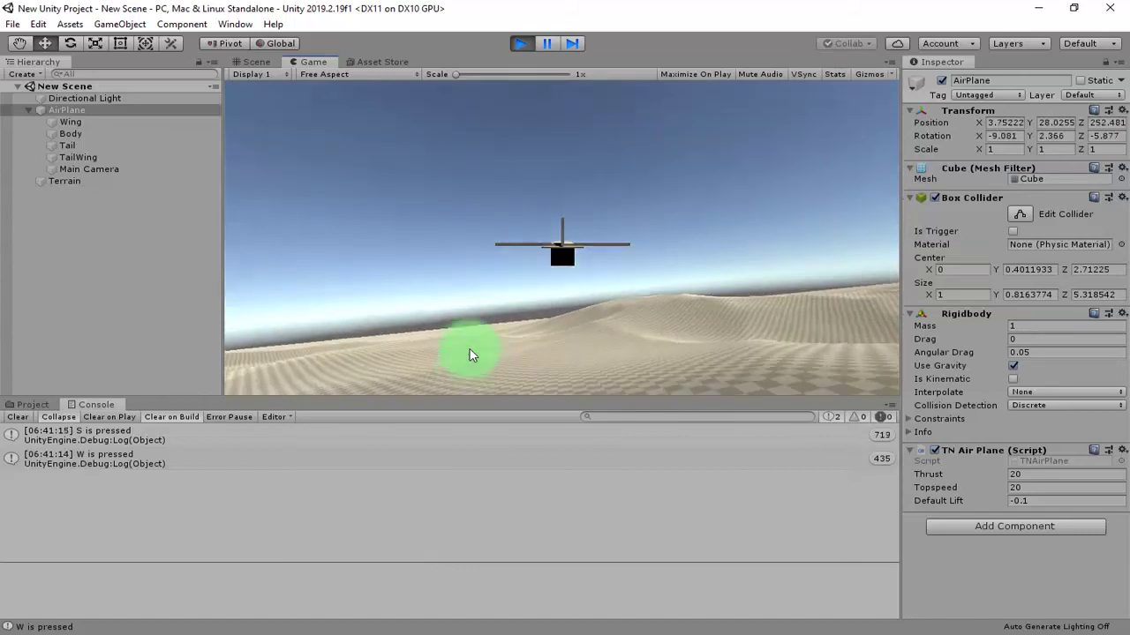
key(s)
key(s)
key(s)
key(w)
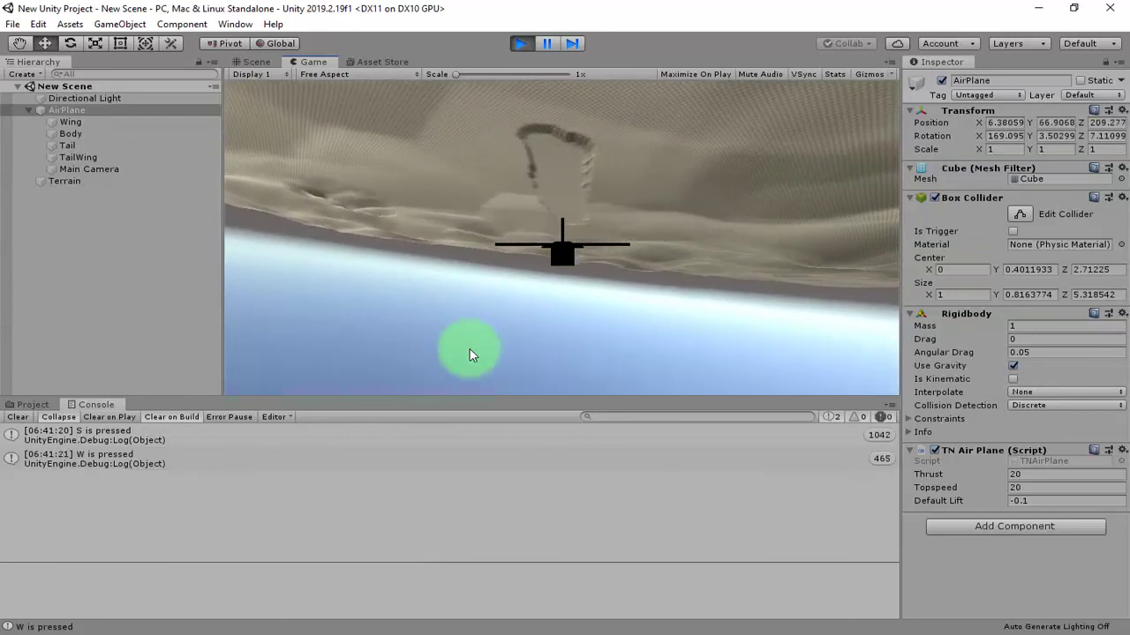
key(s)
key(w)
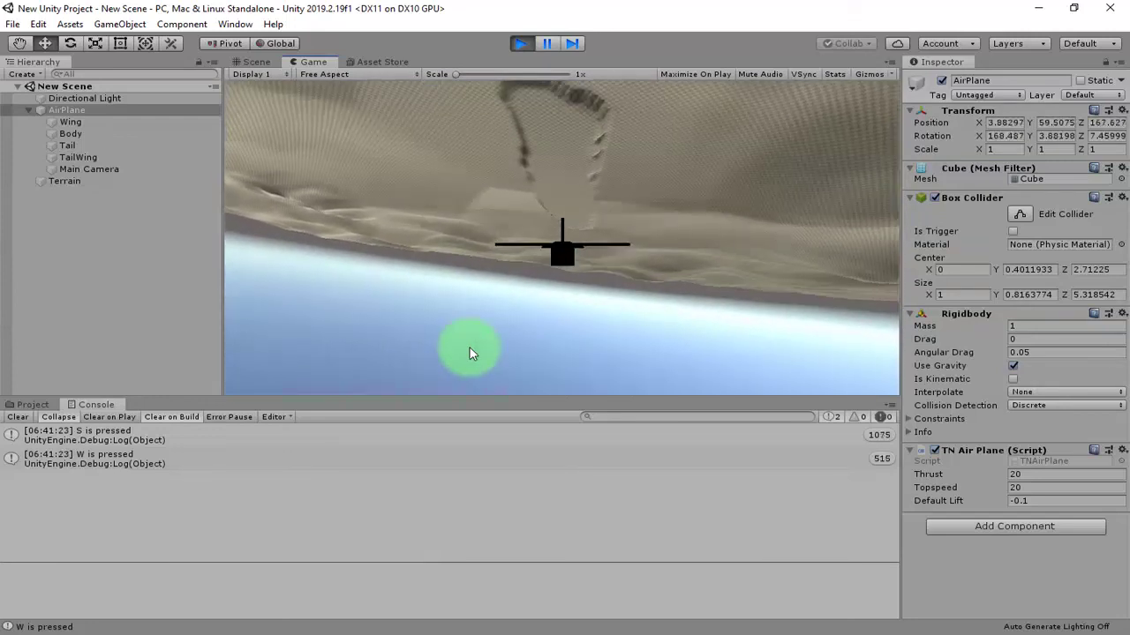
key(s)
key(w)
key(s)
key(w)
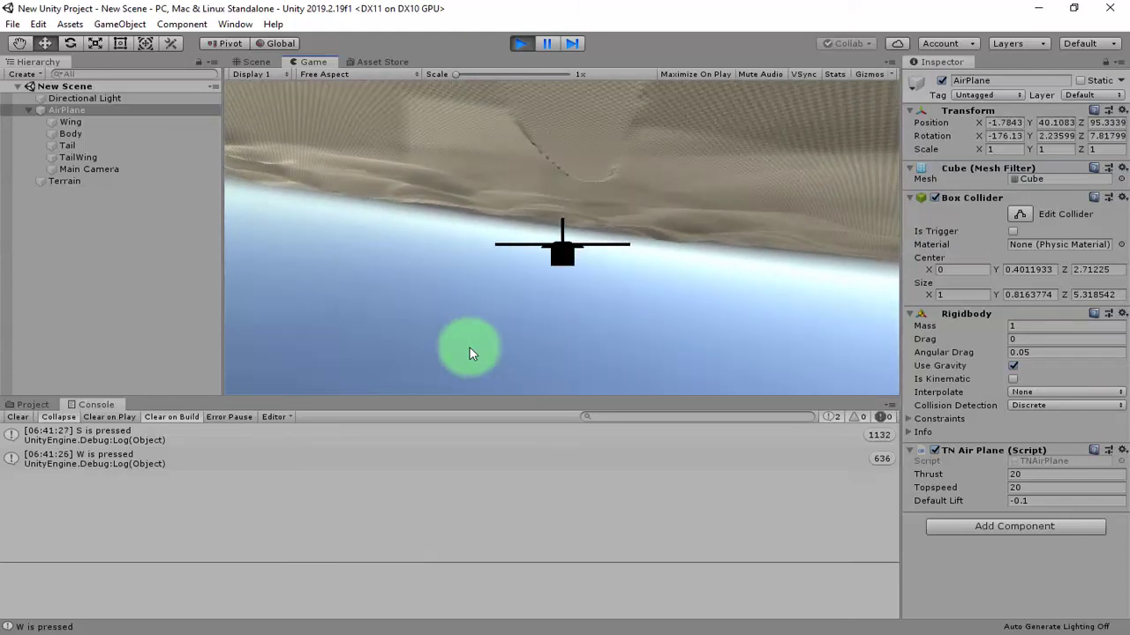
key(s)
key(w)
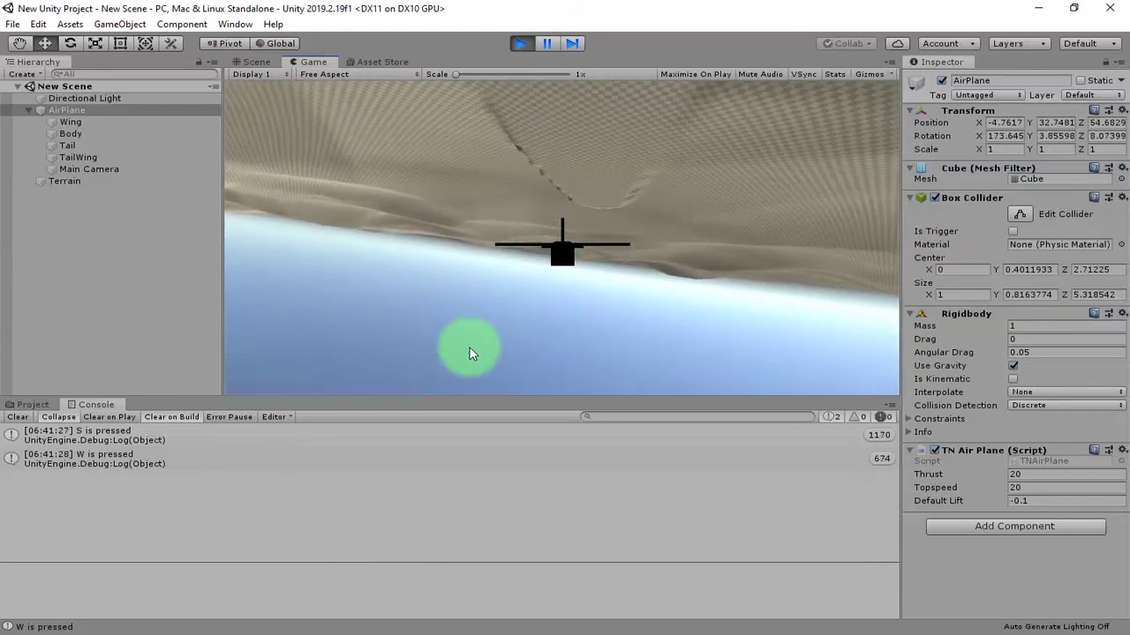
key(w)
key(s)
key(w)
key(s)
click(521, 44)
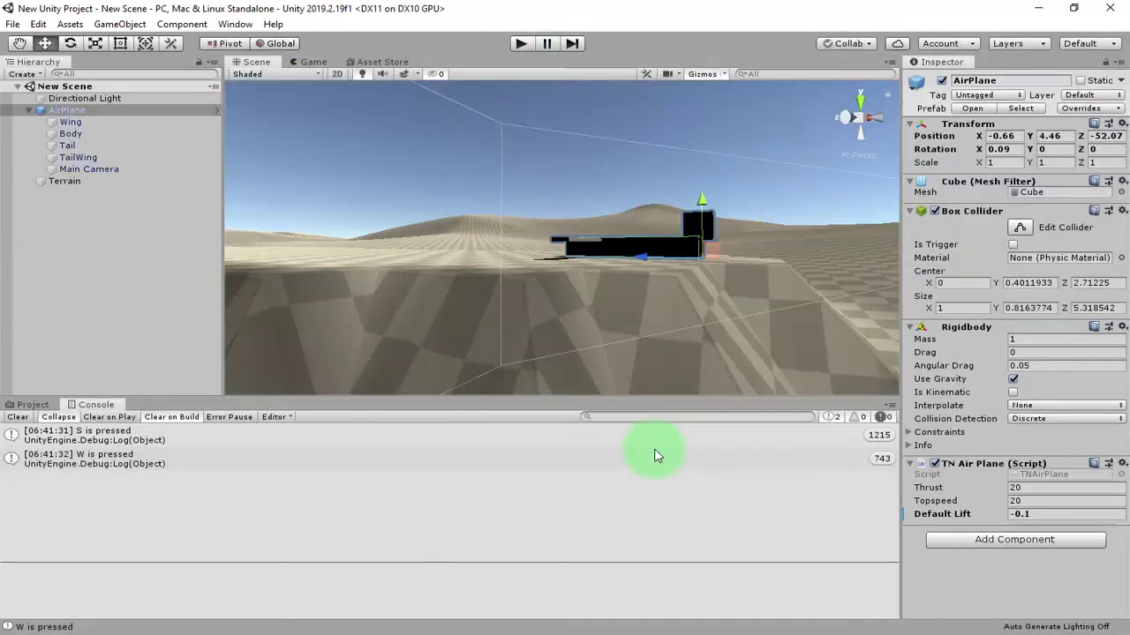
Paste a copy of the S if-block directly below the original in Update().
key(alt+Tab)
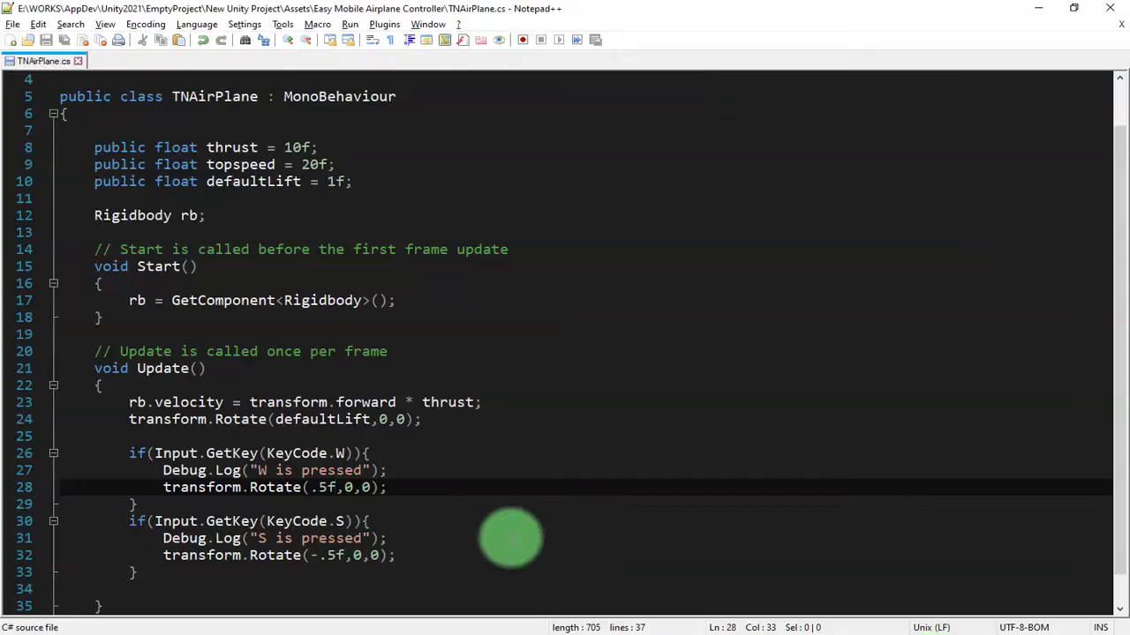
scroll(509, 535, down, 1)
click(134, 538)
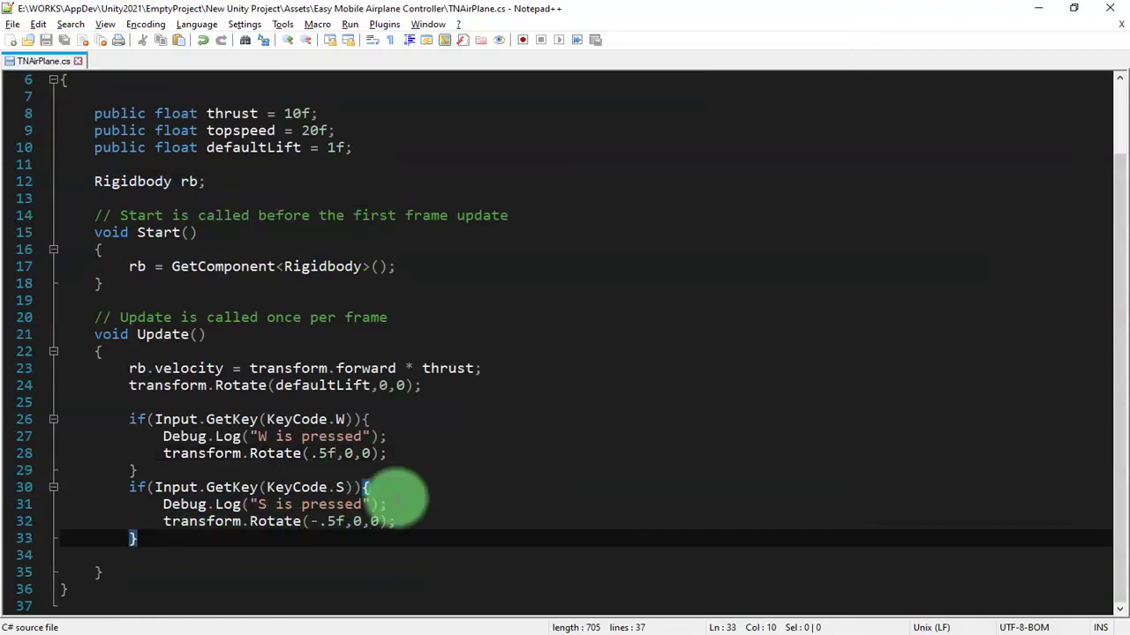
key(shift+Up)
key(shift+Up)
key(shift+Up)
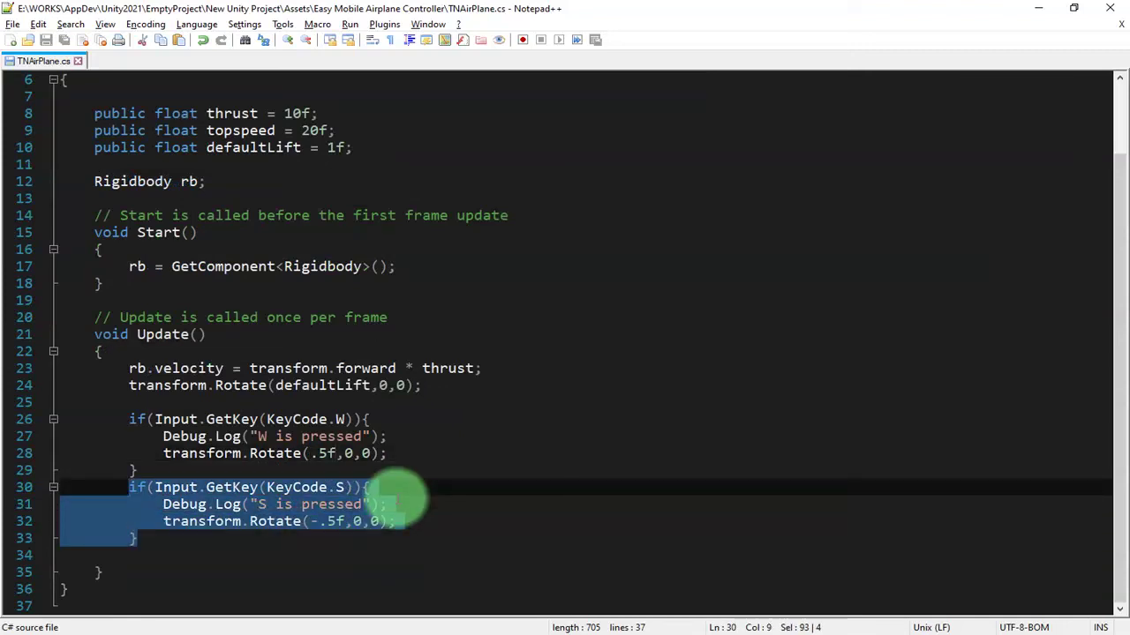
key(Right)
key(Return)
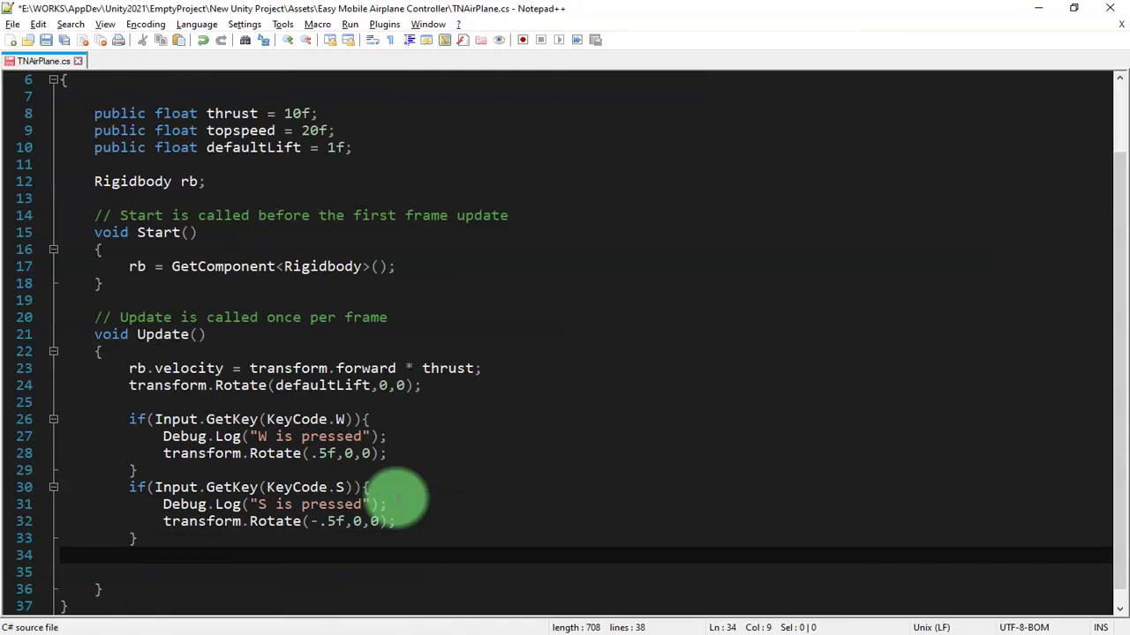
text(if(Input.GetKey(KeyCode.S)){ 			Debug.Log("S is pressed"); 			transform.Rotate(-.5f,0,0); 		})
key(Up)
key(Up)
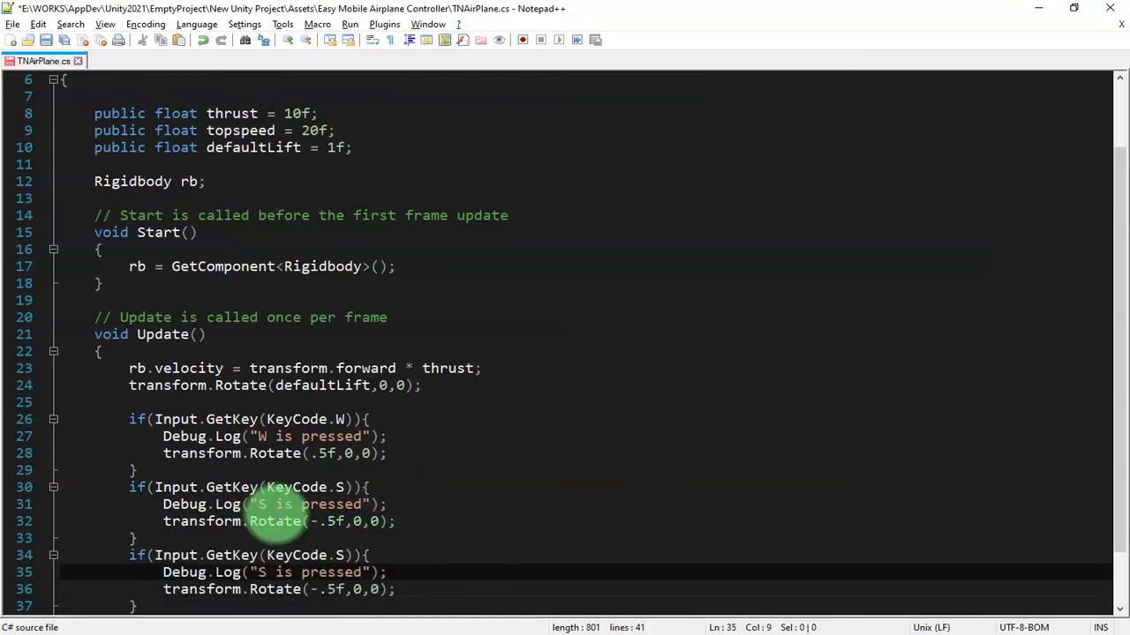
Change the copied block's KeyCode and log message letter to A.
click(342, 555)
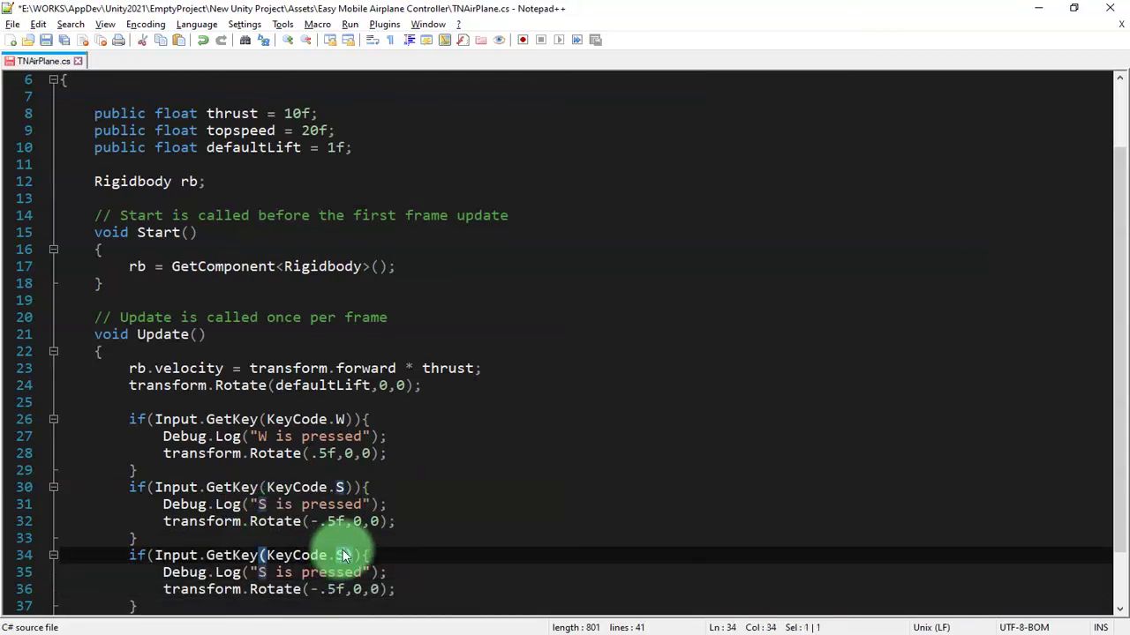
text(A)
key(Escape)
click(264, 571)
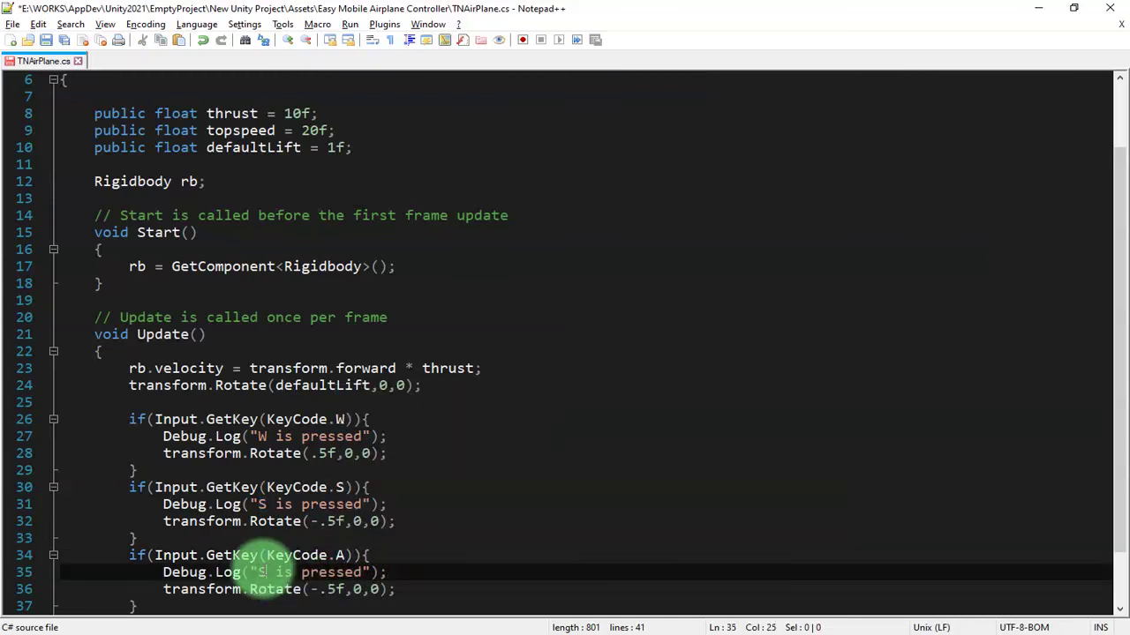
text(A)
key(Escape)
Delete the Debug.Log lines from the A, S and W blocks, keeping only the Rotate calls.
click(429, 575)
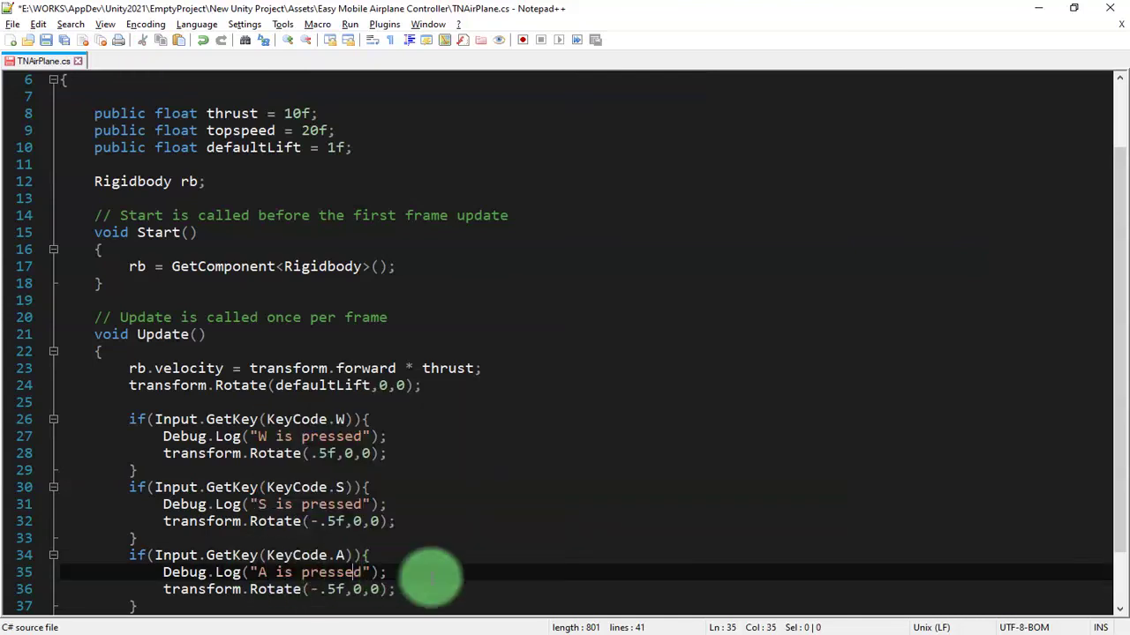
key(shift+Up)
key(Delete)
key(Up)
key(Up)
key(Up)
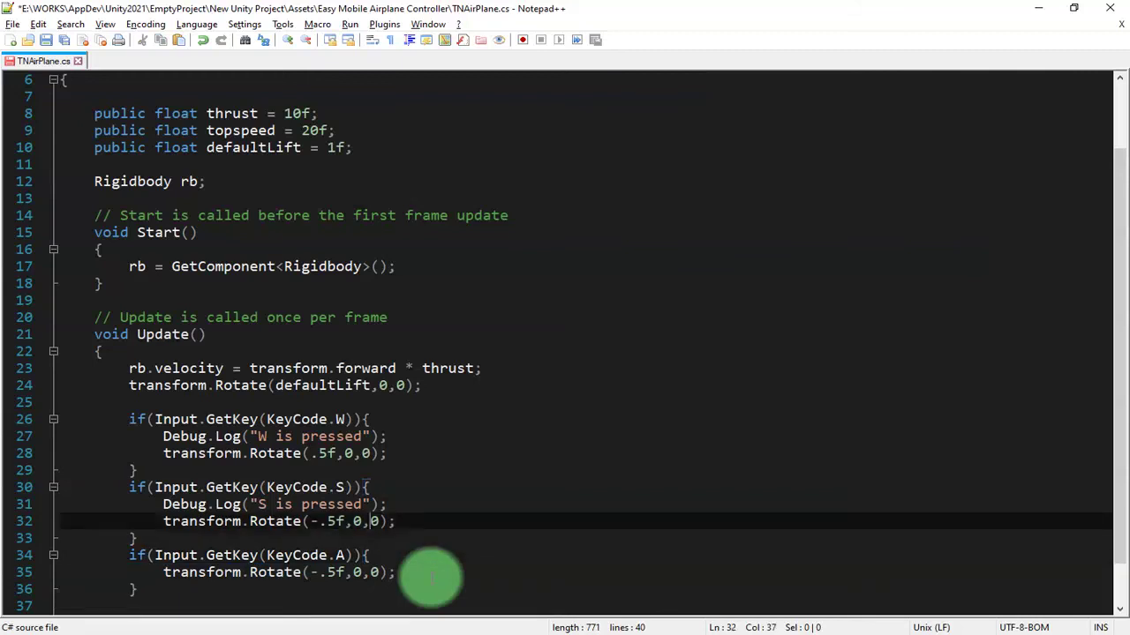
key(shift+Up)
key(Delete)
key(Up)
key(Up)
key(Up)
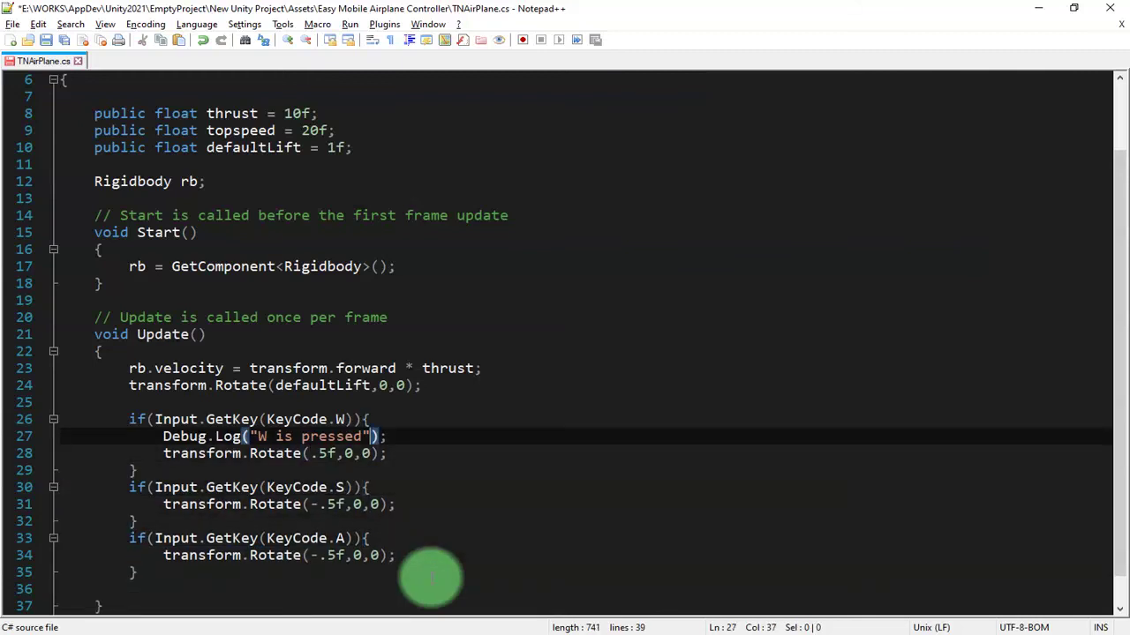
key(shift+Up)
key(Delete)
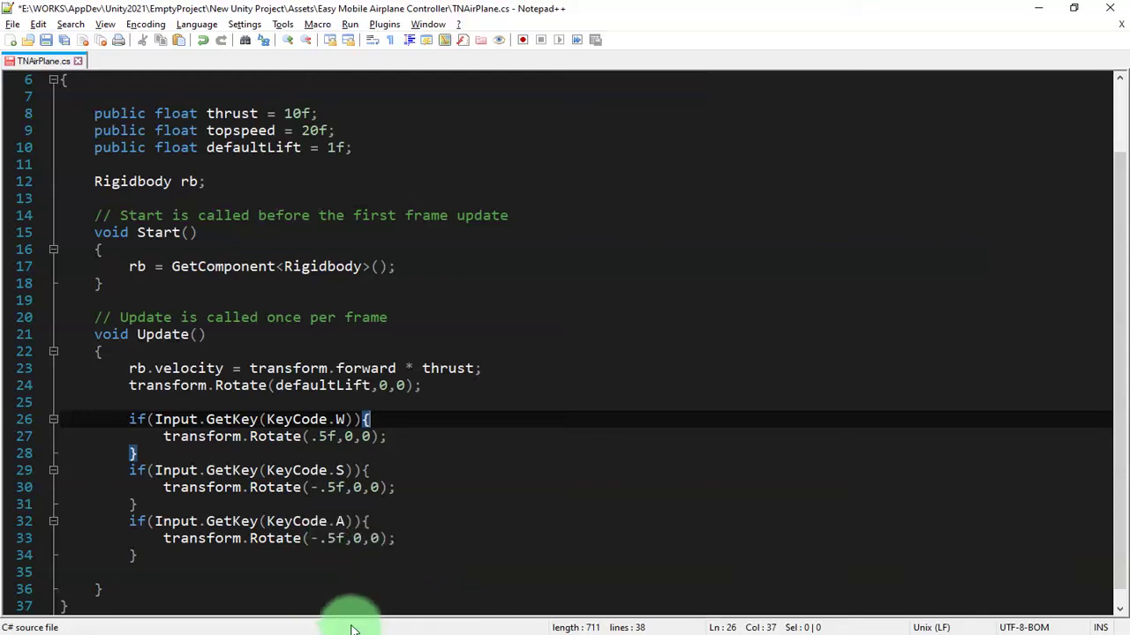
key(alt+Tab)
key(super)
key(super)
Trial-roll the framed airplane with the Rotate tool, then undo back to its original rotation.
key(f)
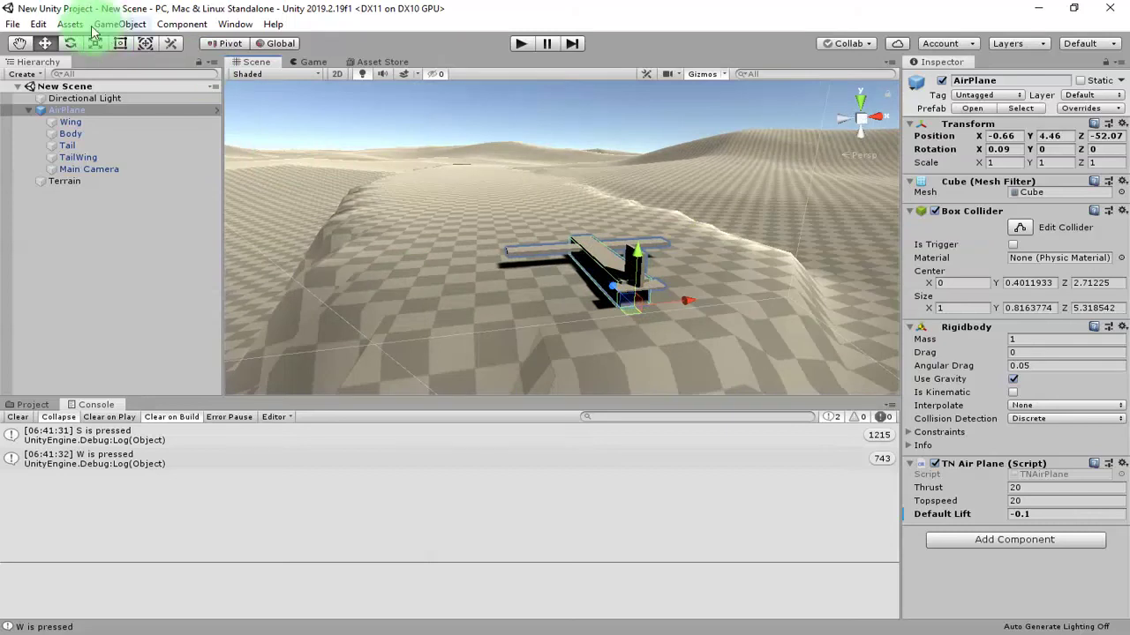
click(70, 43)
drag(596, 269, 634, 296)
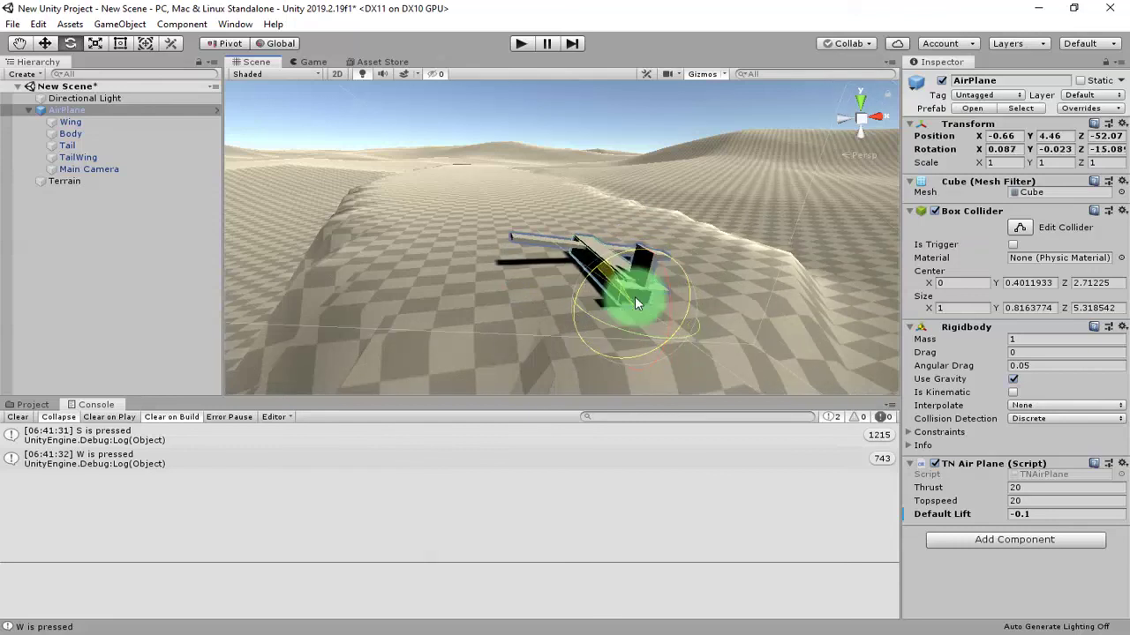
drag(605, 334, 691, 500)
key(ctrl+z)
key(alt+Tab)
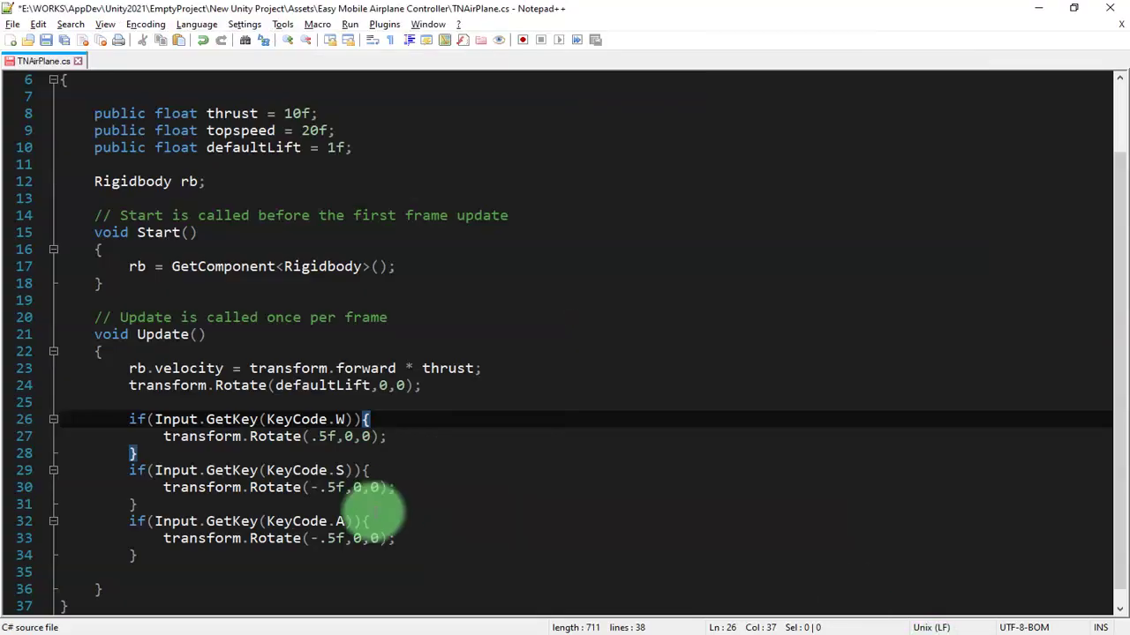
Set the A block to Rotate(0,0,-.5f), paste a duplicate below, and make its roll .5f.
click(326, 538)
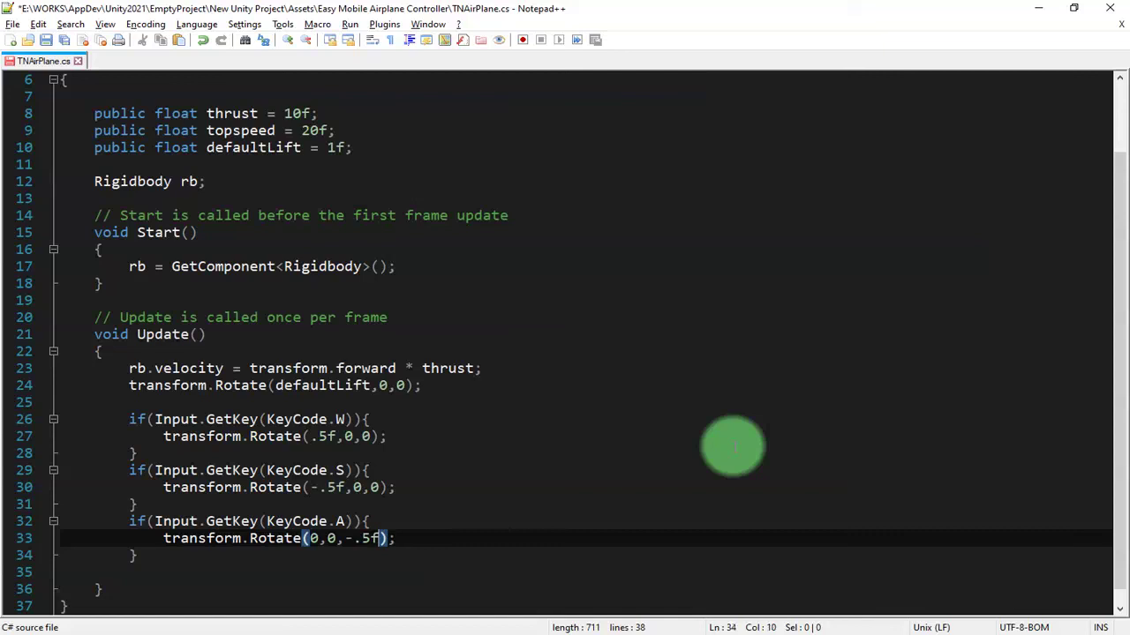
key(Down)
key(shift+Up)
key(shift+Up)
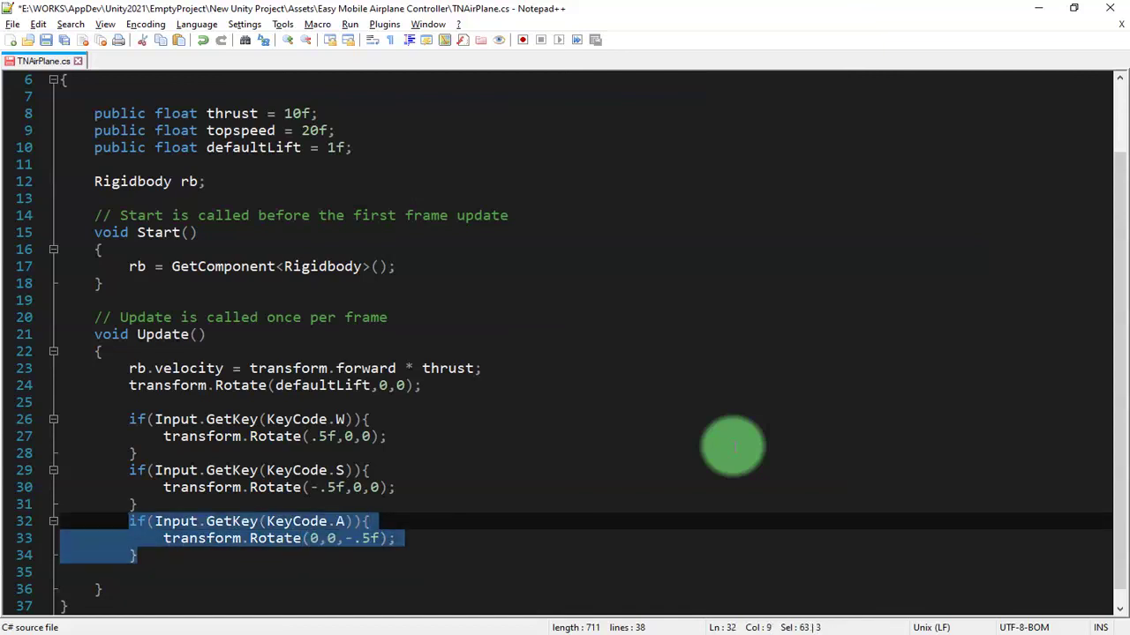
key(Right)
key(Return)
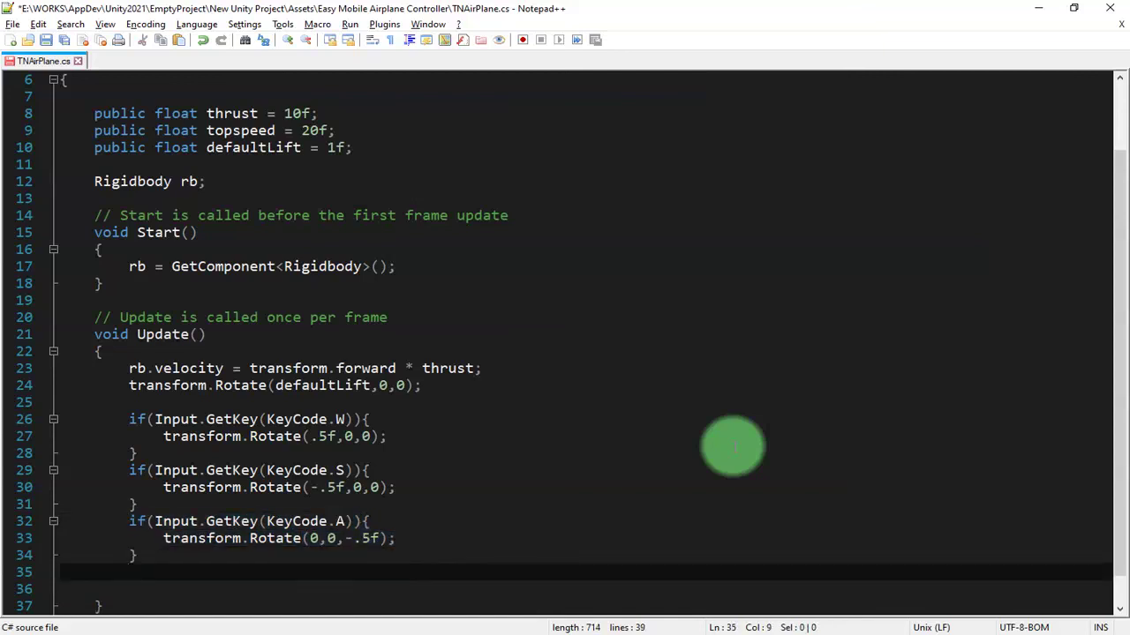
text(if(Input.GetKey(KeyCode.A)){ 		transform.Rotate(0,0,-.5f); 	})
key(Up)
key(Down)
key(Down)
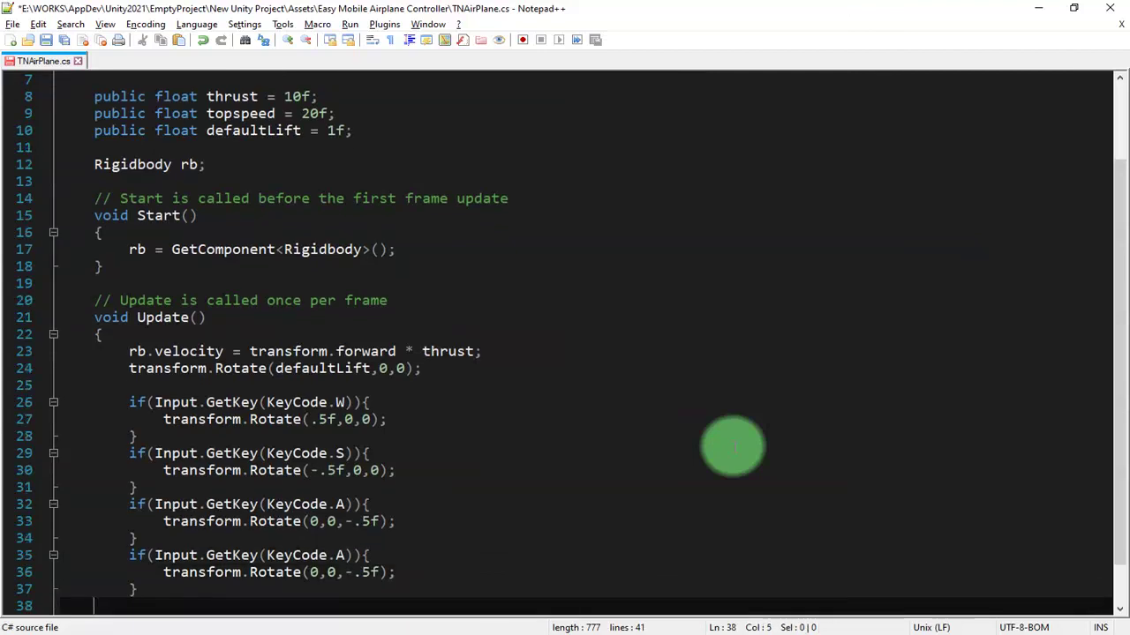
click(351, 572)
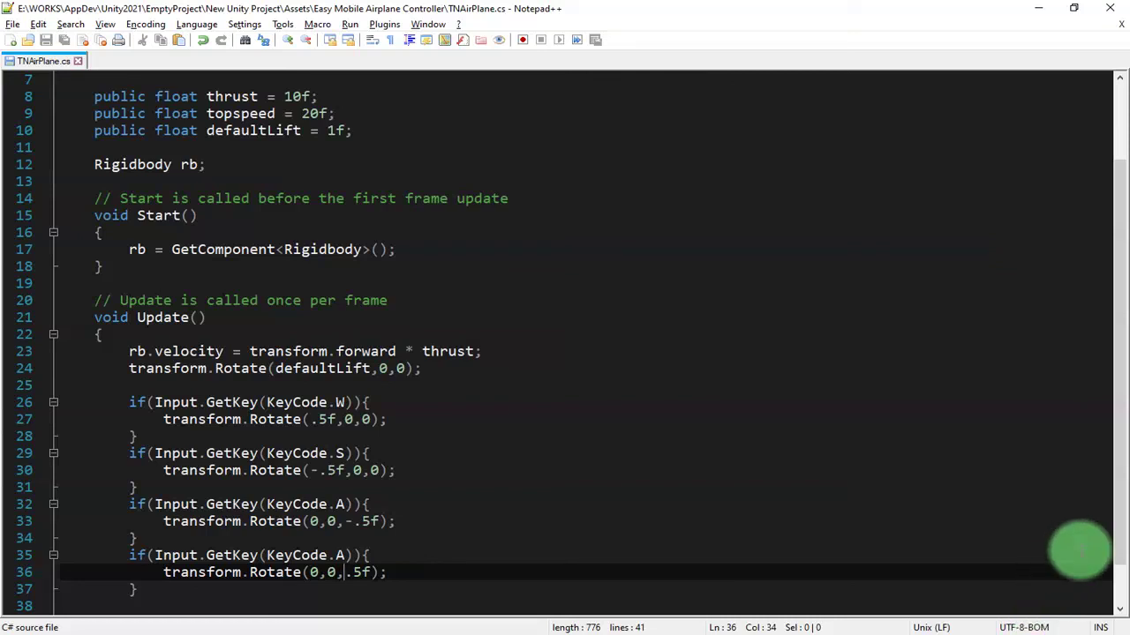
click(336, 632)
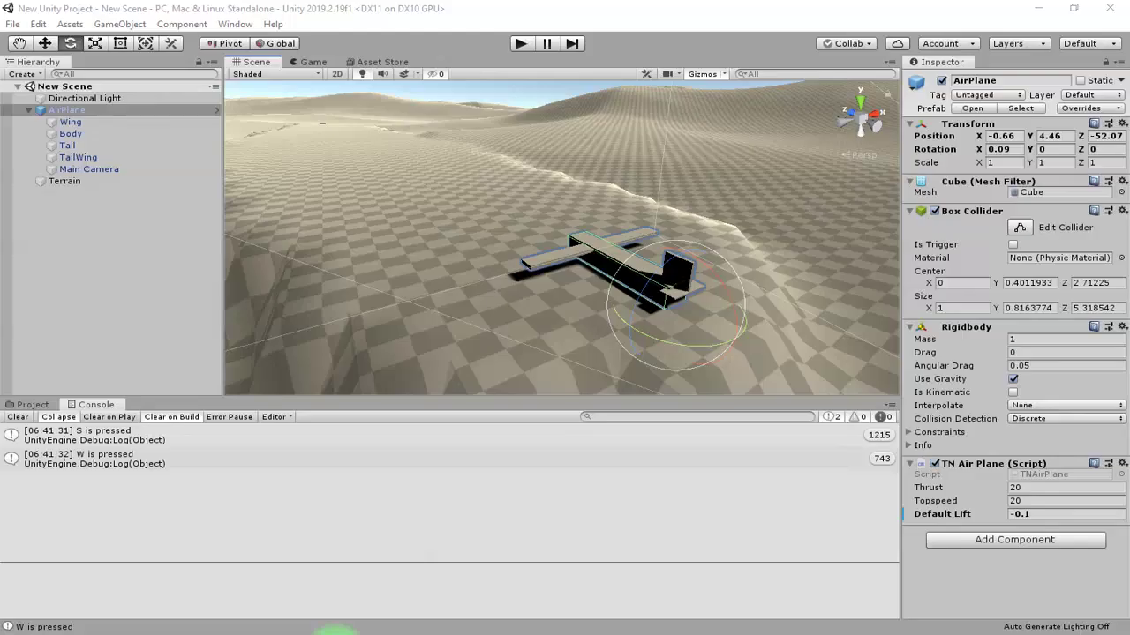
Run and stop a play-mode flight, then go back to the first A block's key check.
click(524, 42)
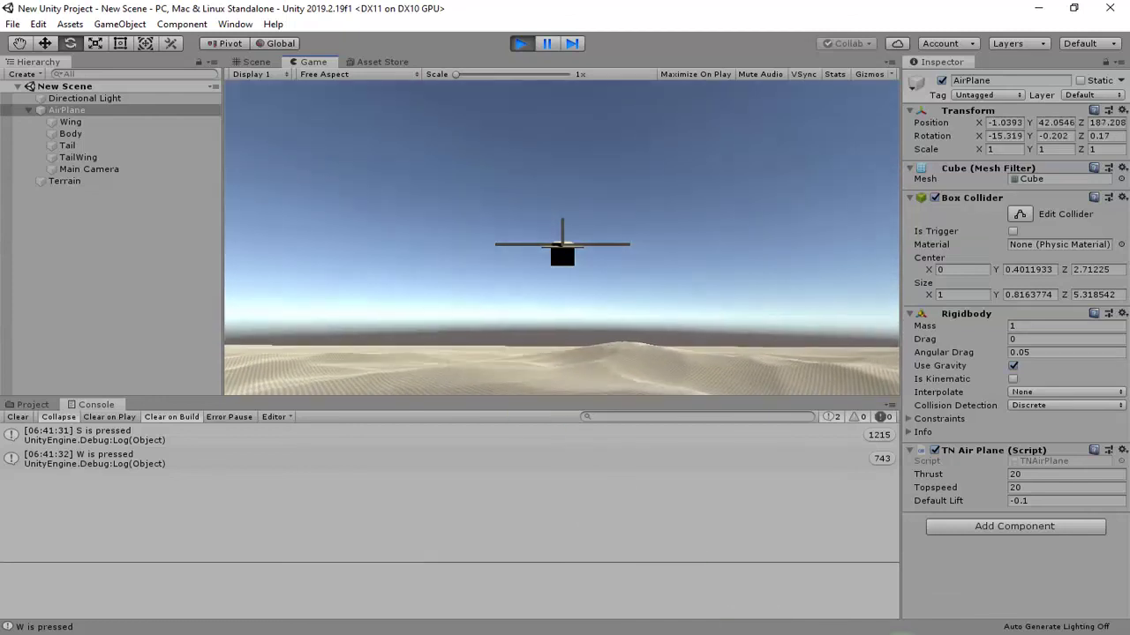
click(536, 48)
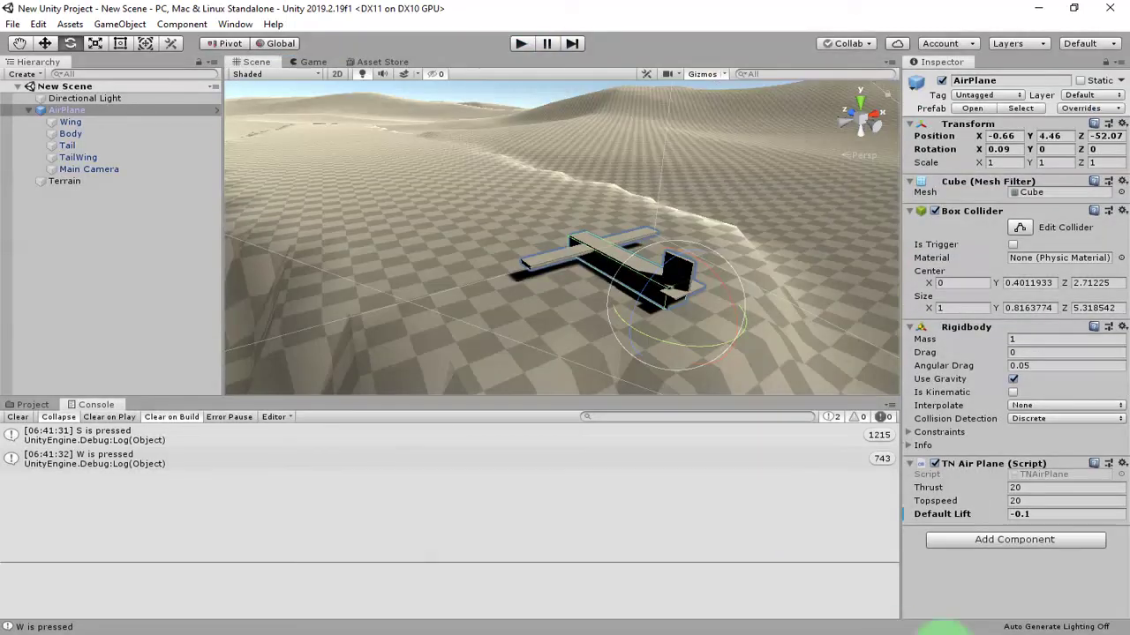
click(905, 629)
click(345, 503)
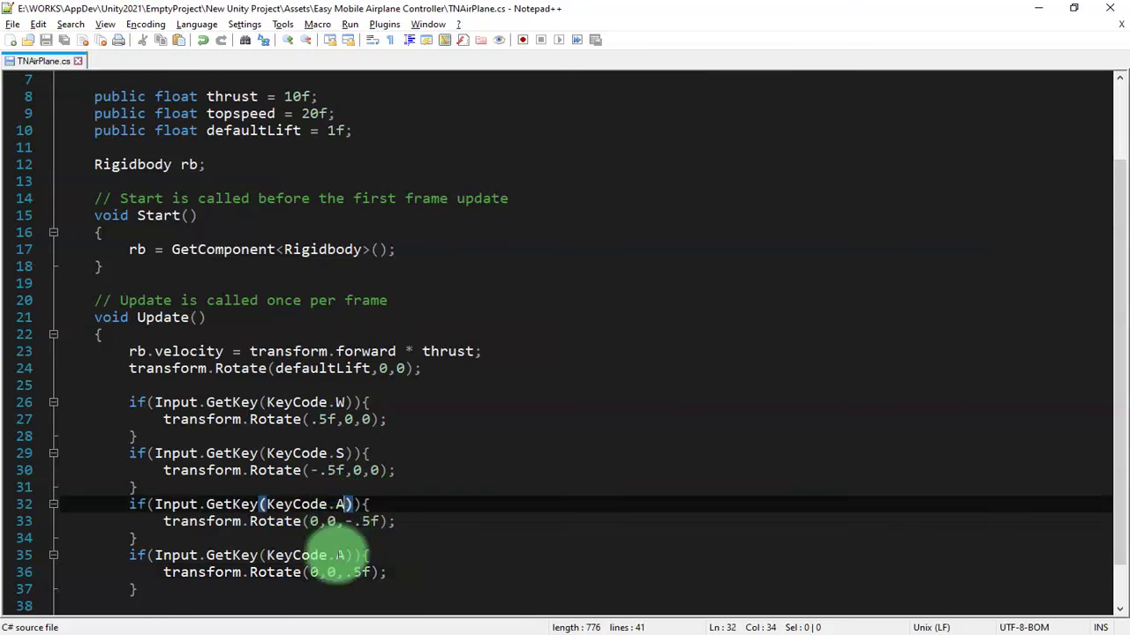
Change the second block's key to KeyCode.D, save, and start a Unity play test.
click(336, 555)
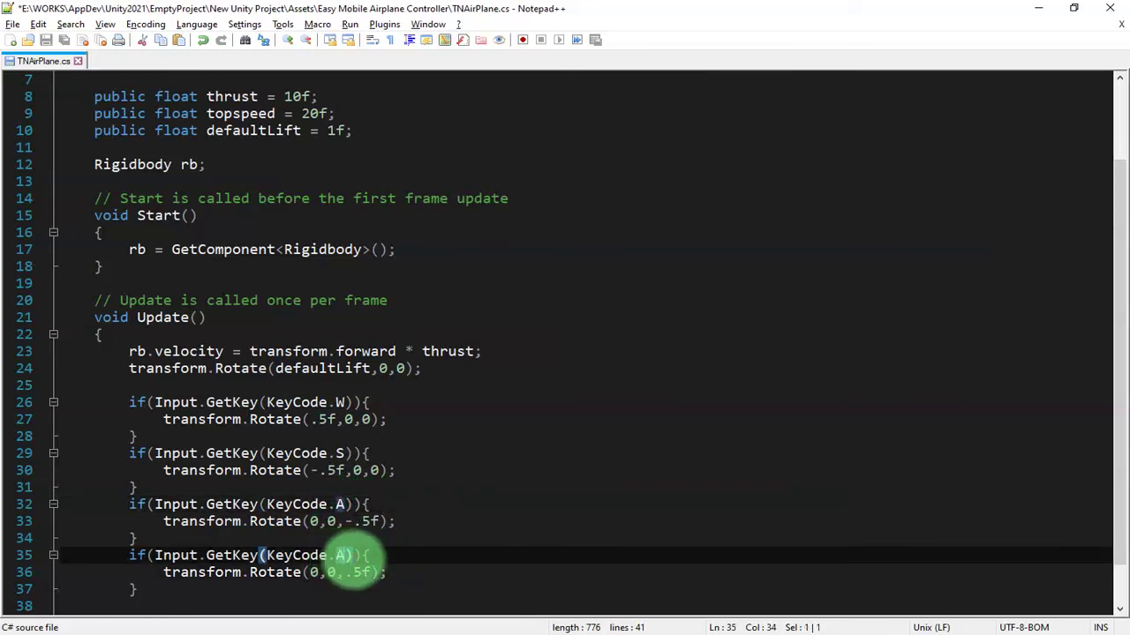
text(D)
key(ctrl+s)
key(alt+Tab)
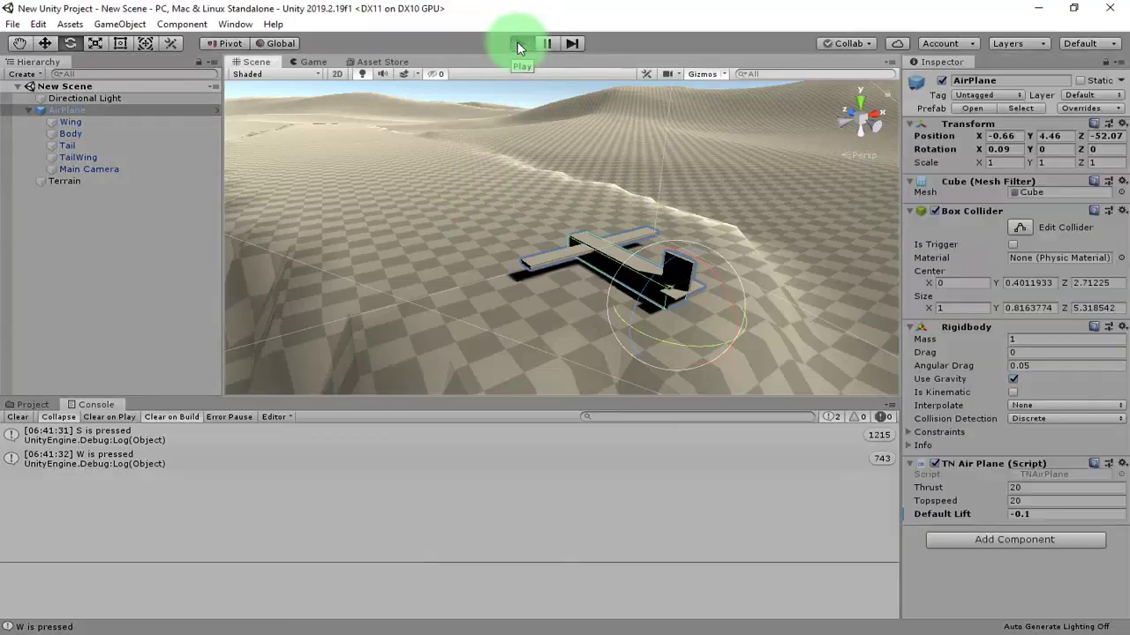
click(594, 309)
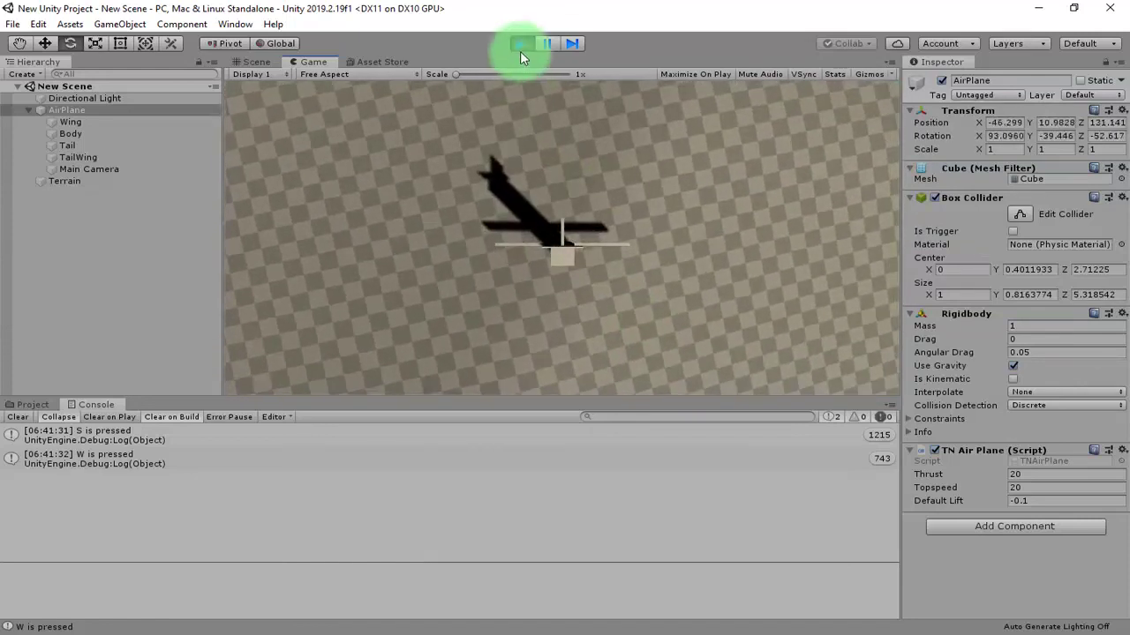
End the A/D roll test, select the airplane, and return to TNAirPlane.cs.
click(520, 44)
click(662, 265)
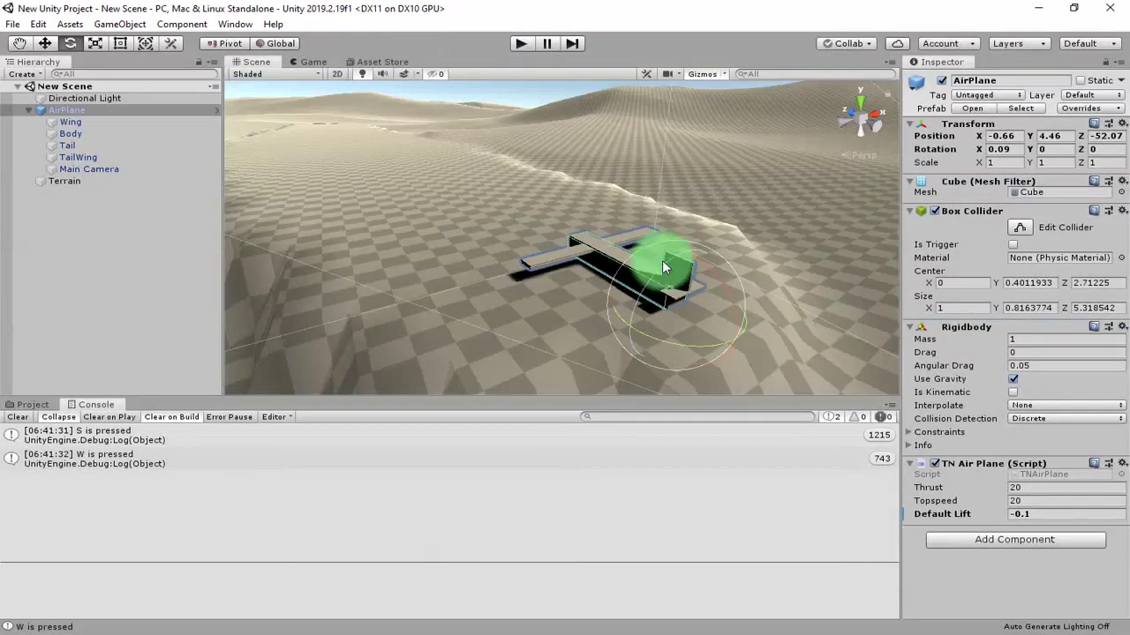
click(834, 600)
Move the minus sign from the A block's Rotate to the D block's, then replay in Unity.
click(351, 521)
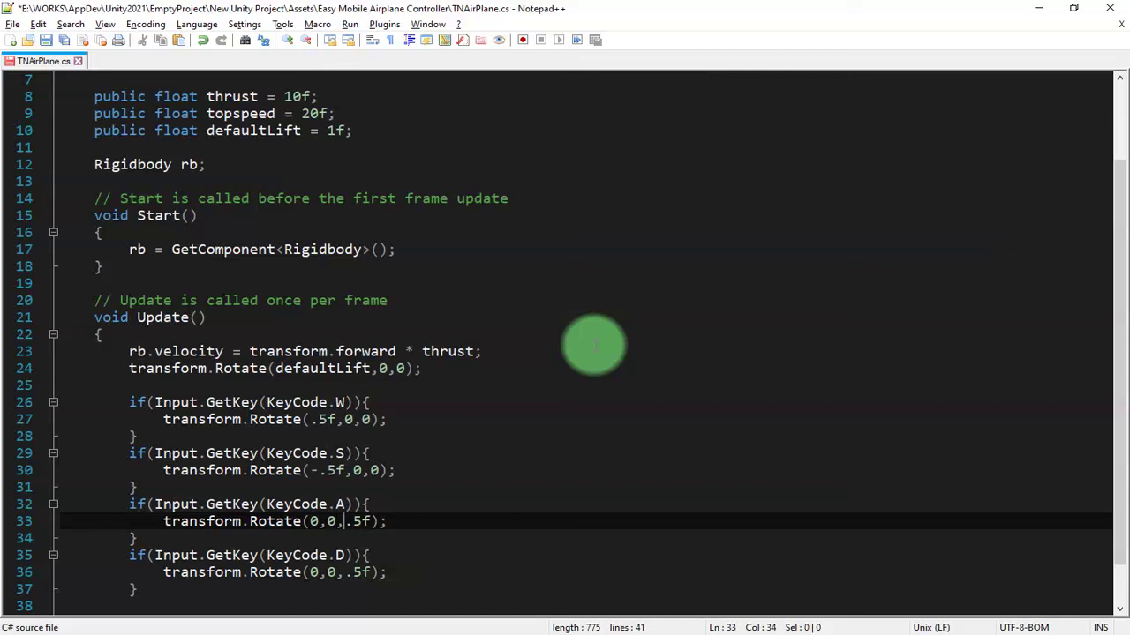
key(Down)
key(Down)
key(Down)
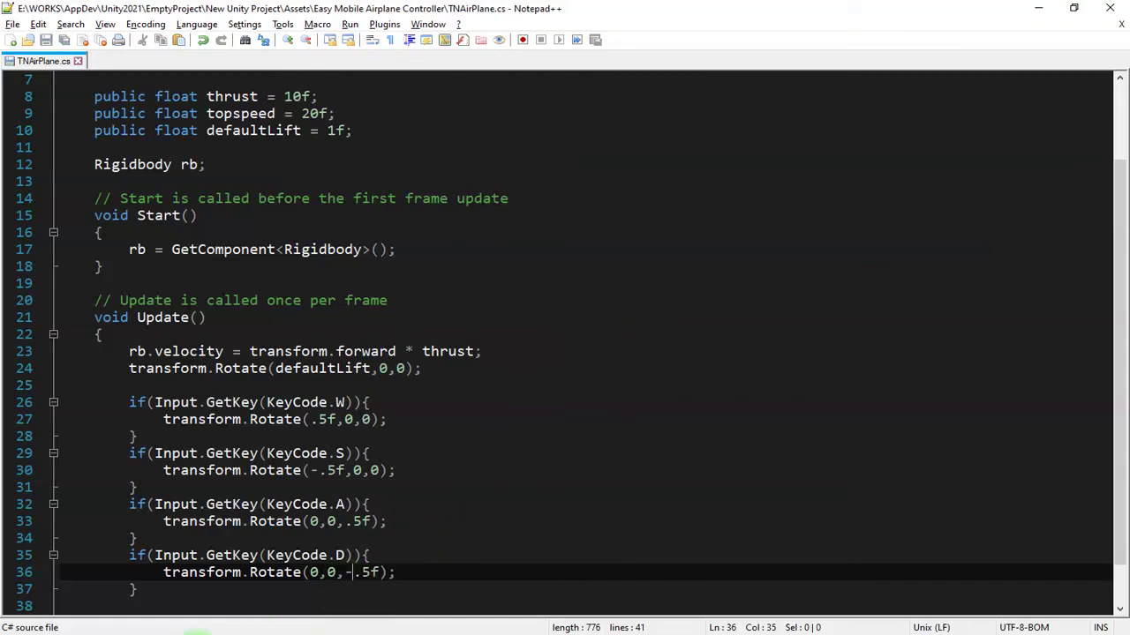
key(alt+Tab)
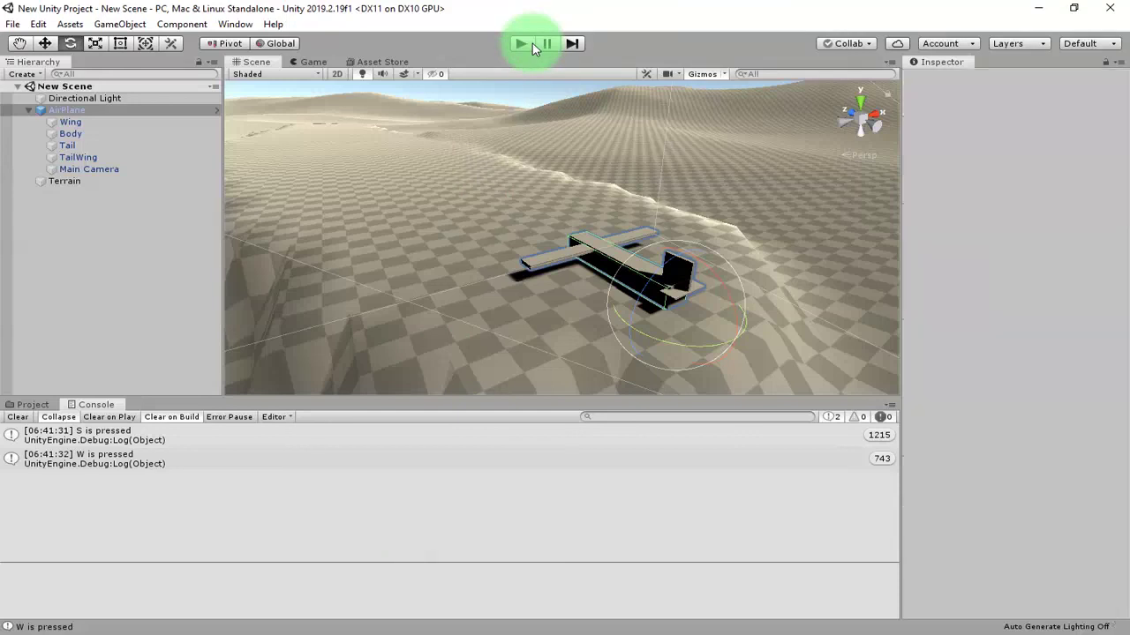
click(532, 44)
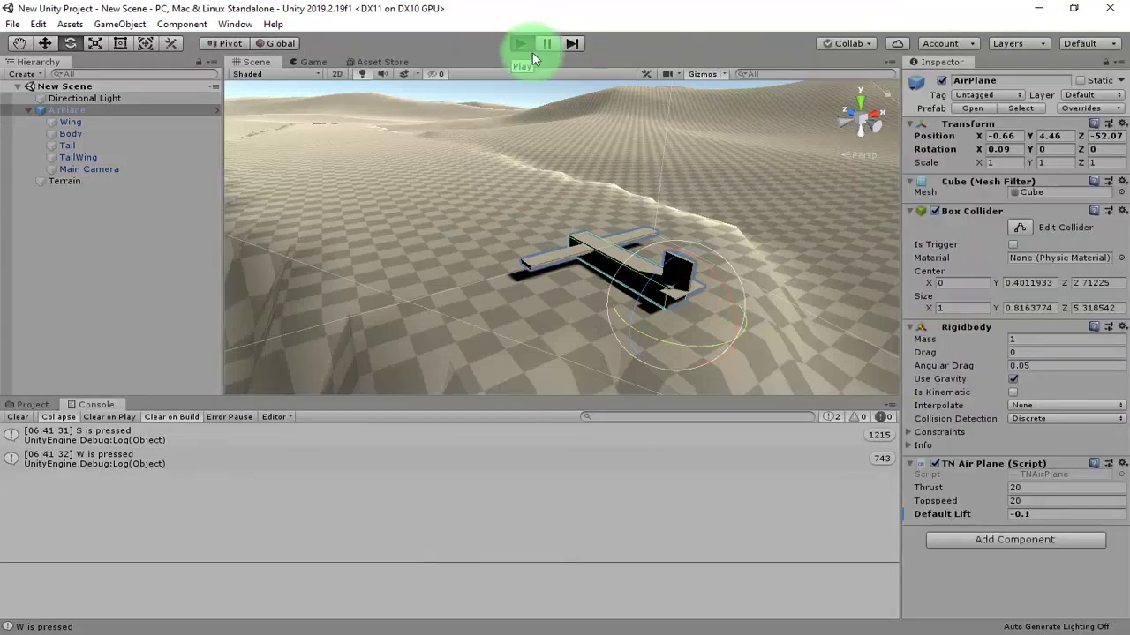